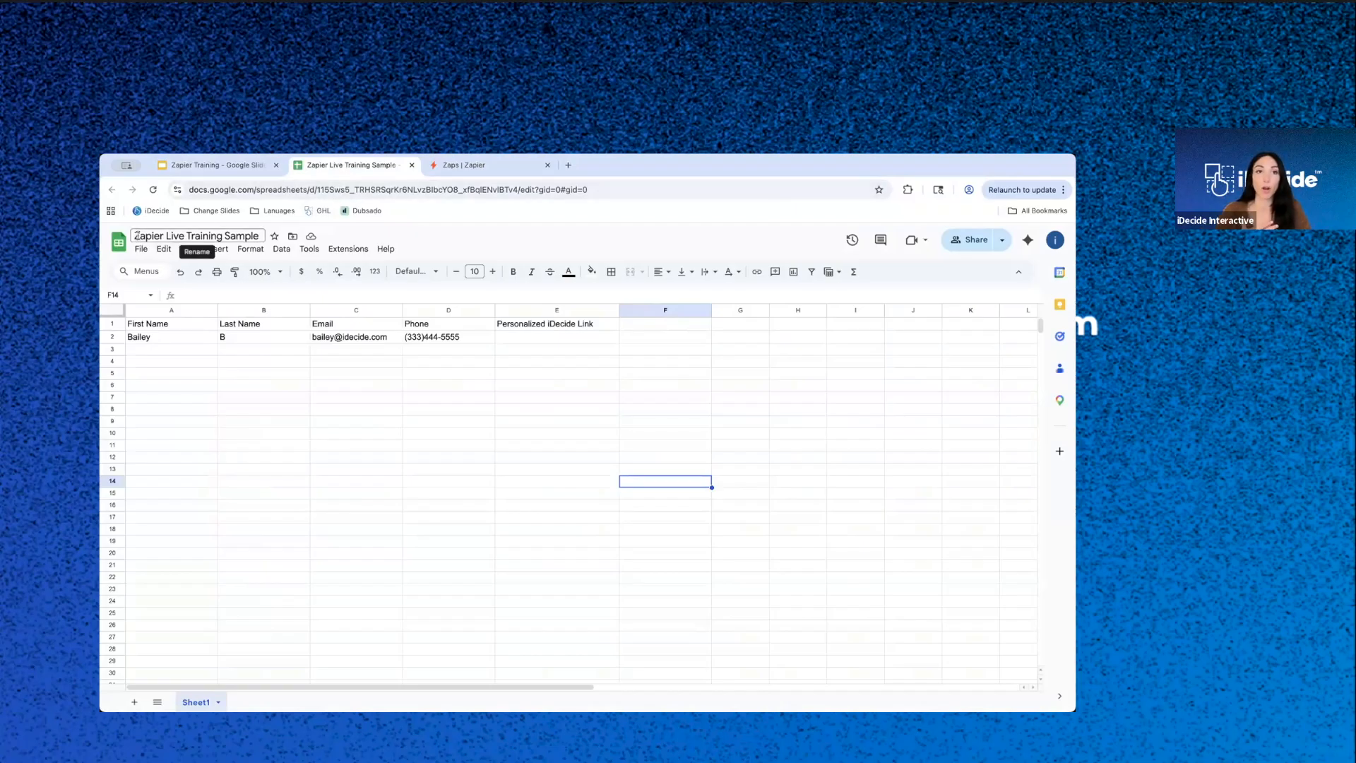
- Bold the header cells from First Name through Personalized iDecide Link, and select the sample contact's row beneath them
drag(147, 324, 568, 324)
key(ctrl+b)
click(568, 385)
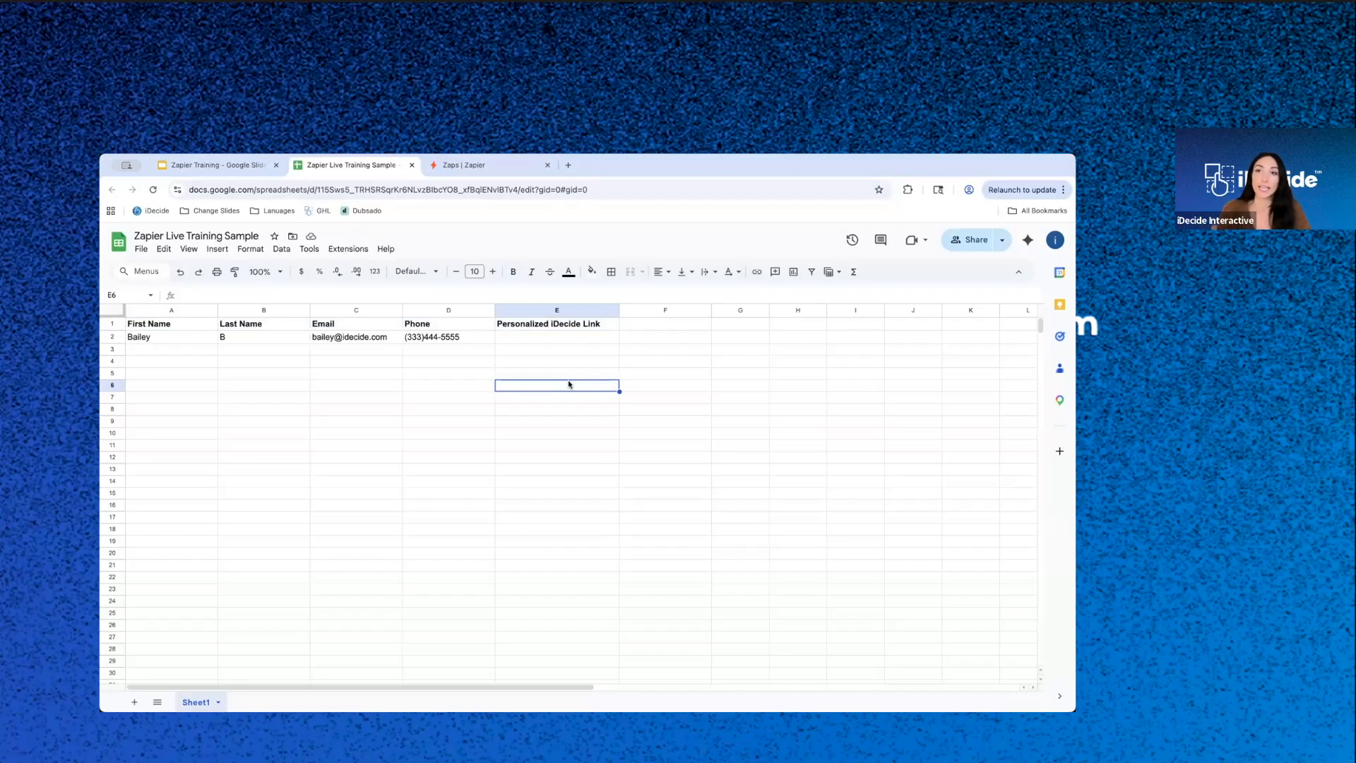
drag(136, 337, 568, 339)
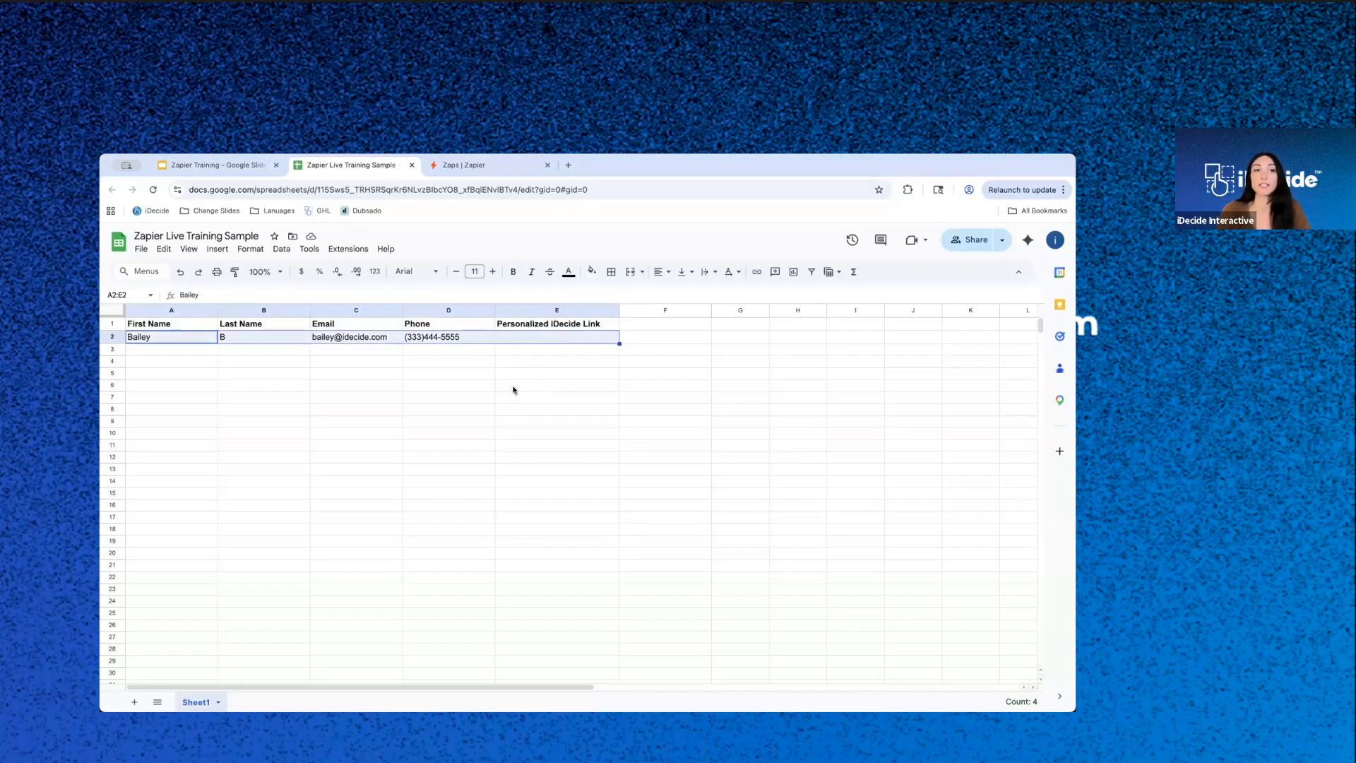
- Switch to Zapier, create a new Zap and rename it Live Training Sample
click(471, 168)
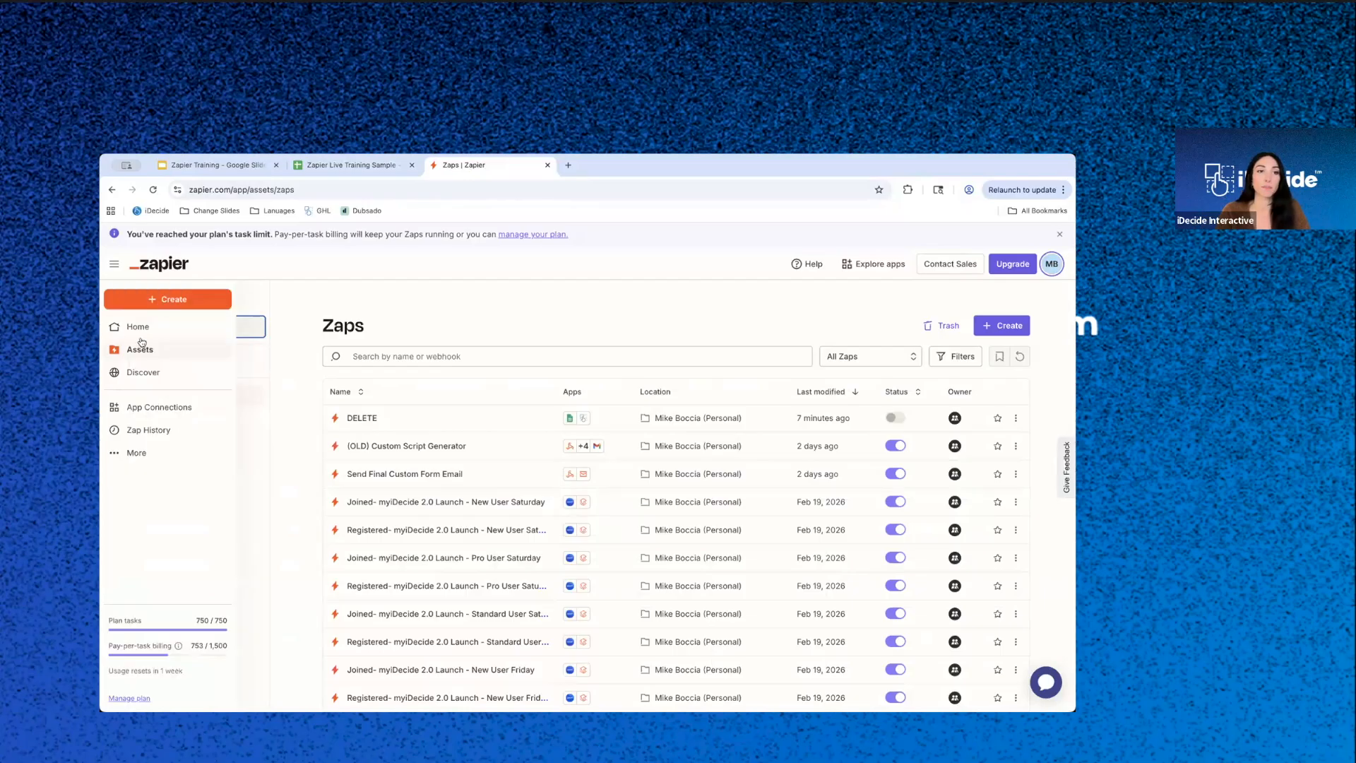
click(1002, 324)
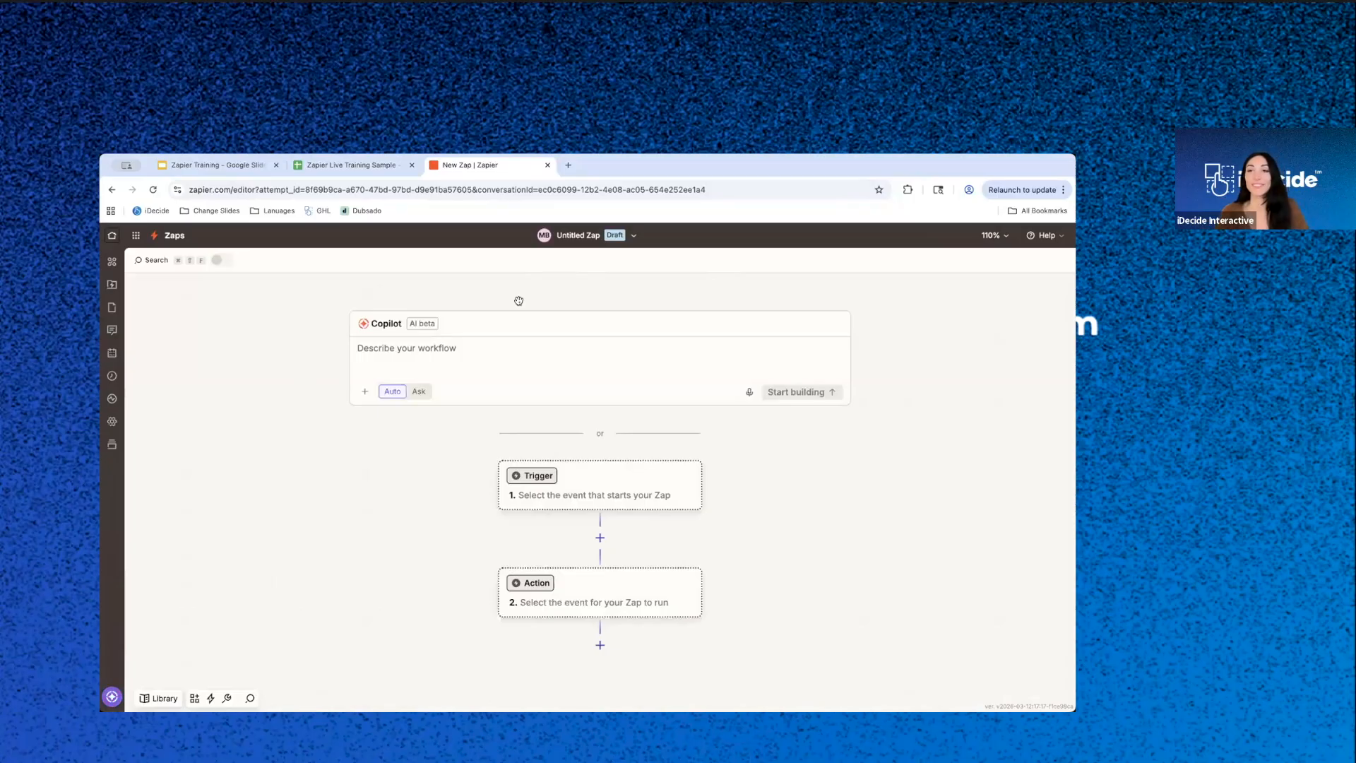
click(569, 235)
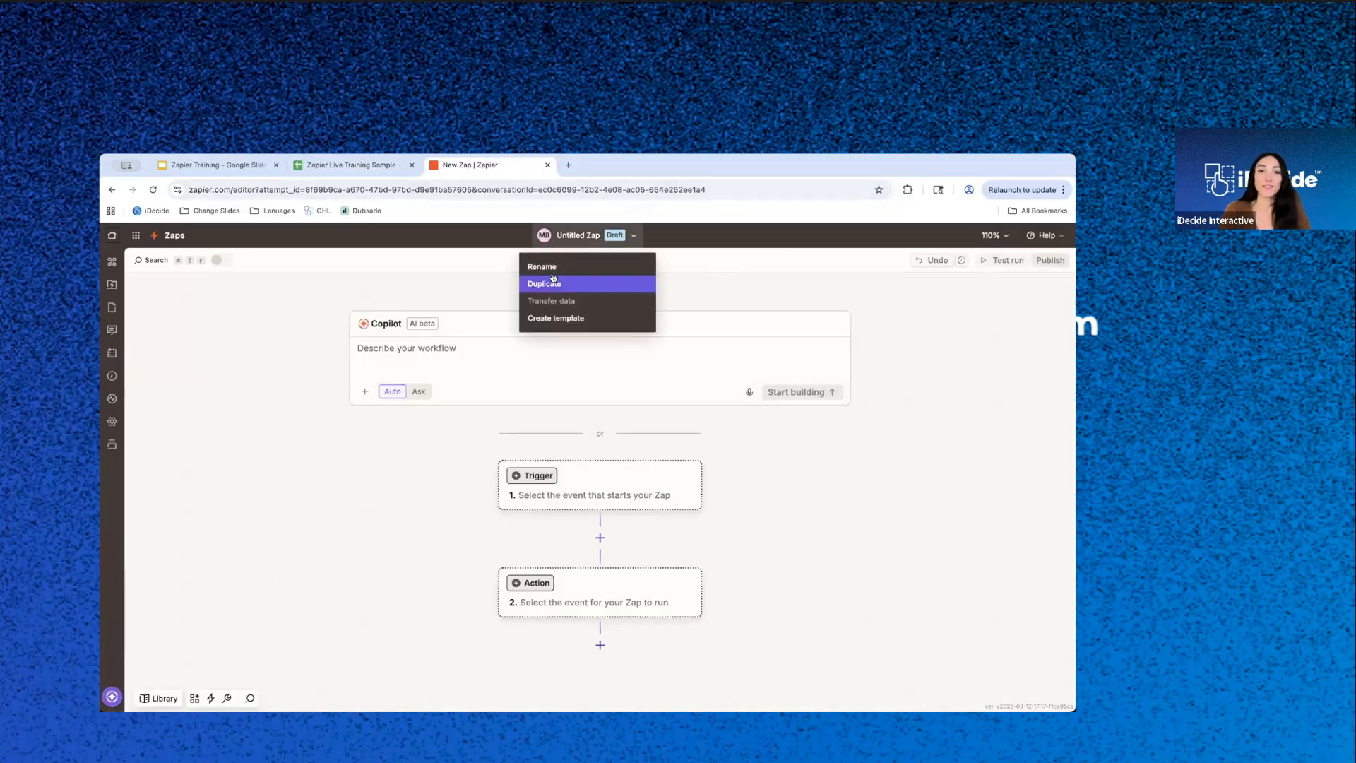
click(549, 266)
text(Live Training S)
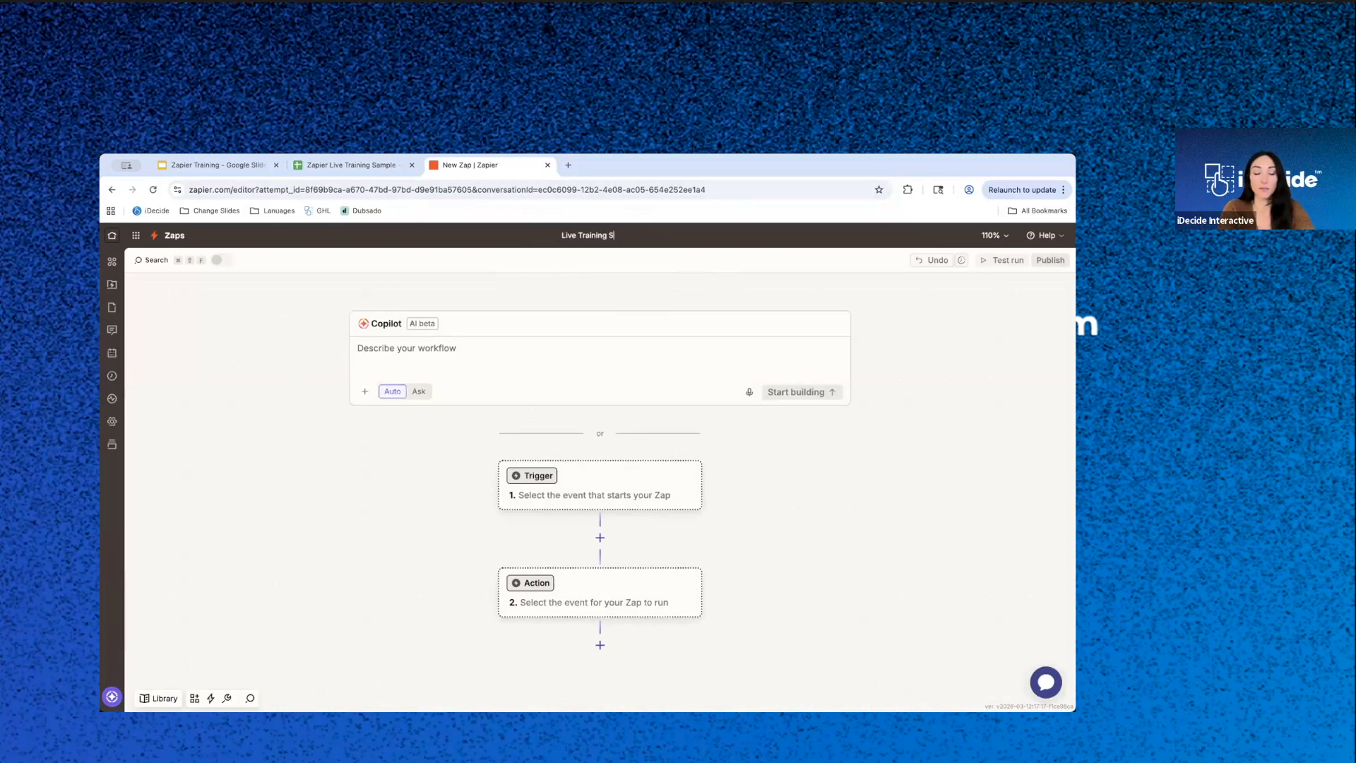
text(ample)
key(Return)
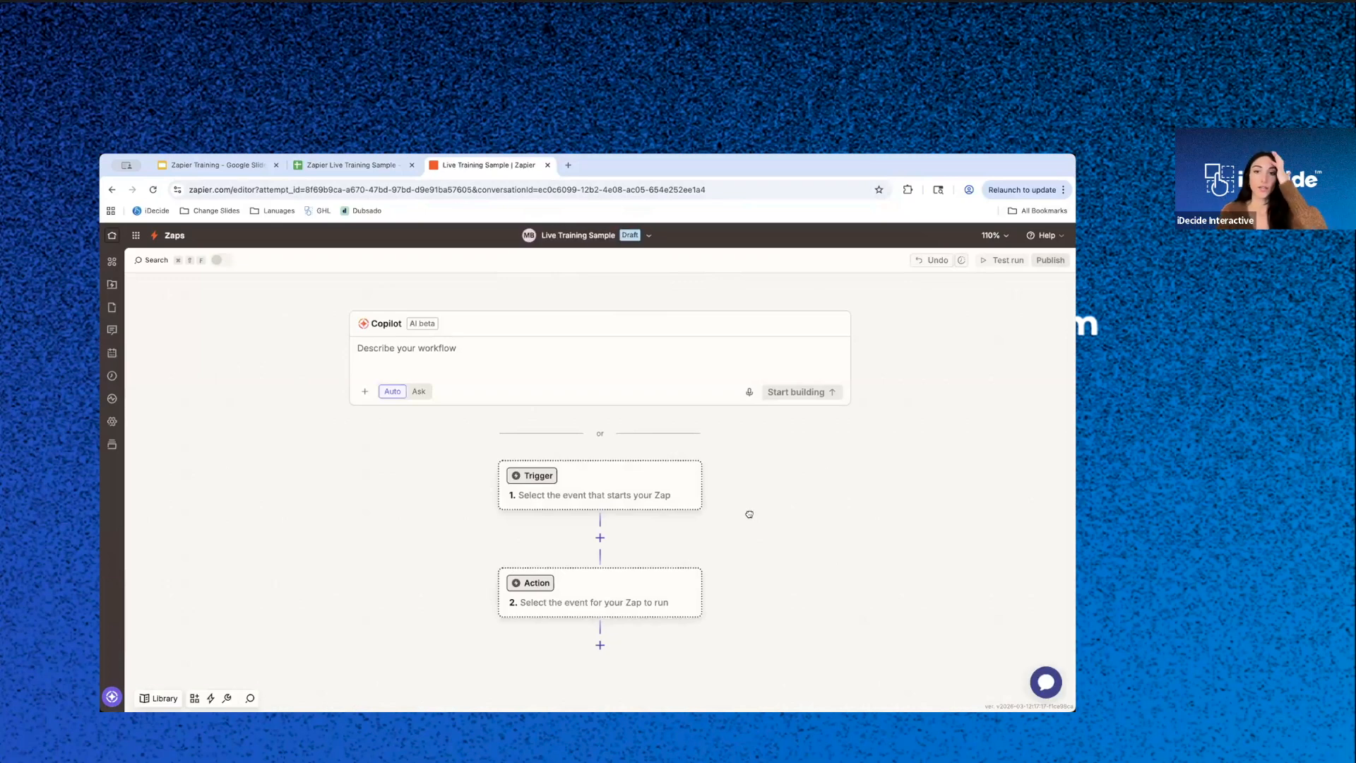
- Set the Zap's trigger to Google Sheets with the New or Updated Spreadsheet Row event
drag(741, 494, 715, 365)
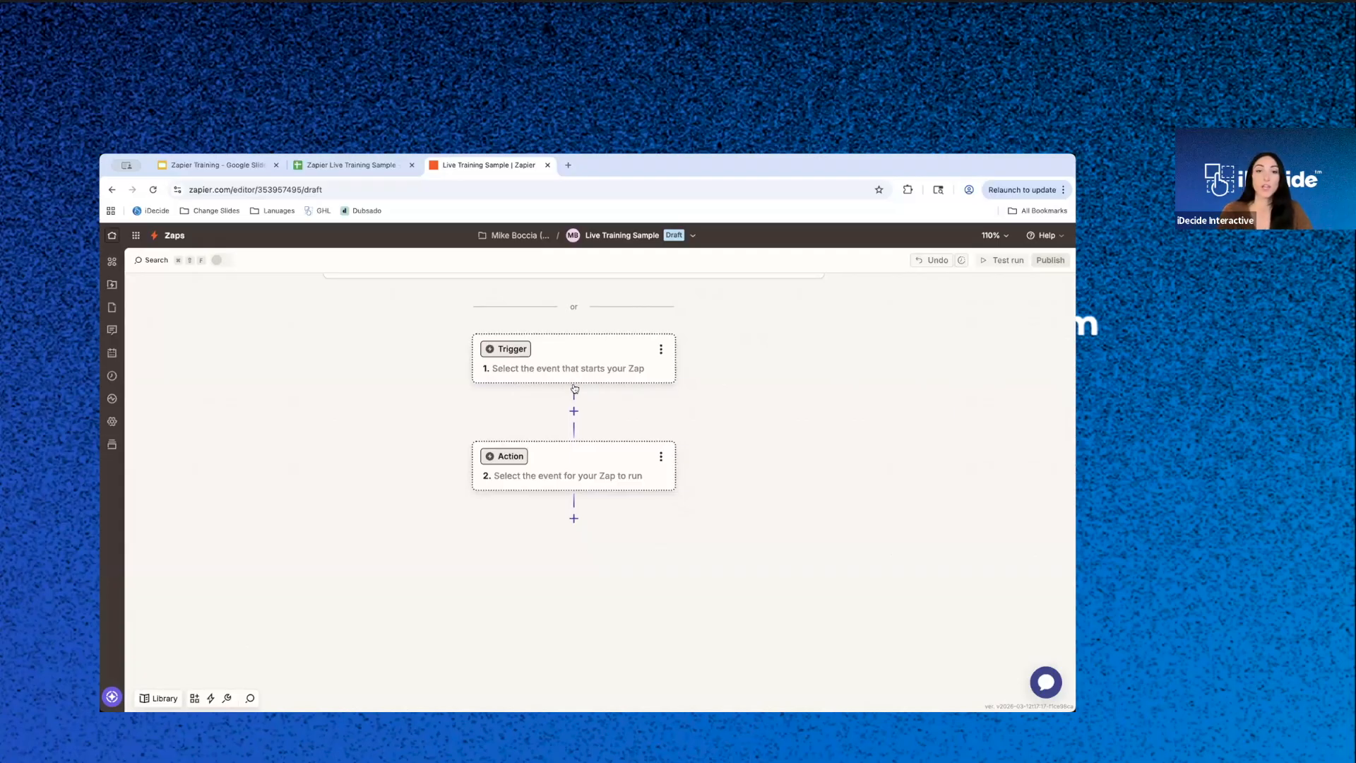
click(565, 365)
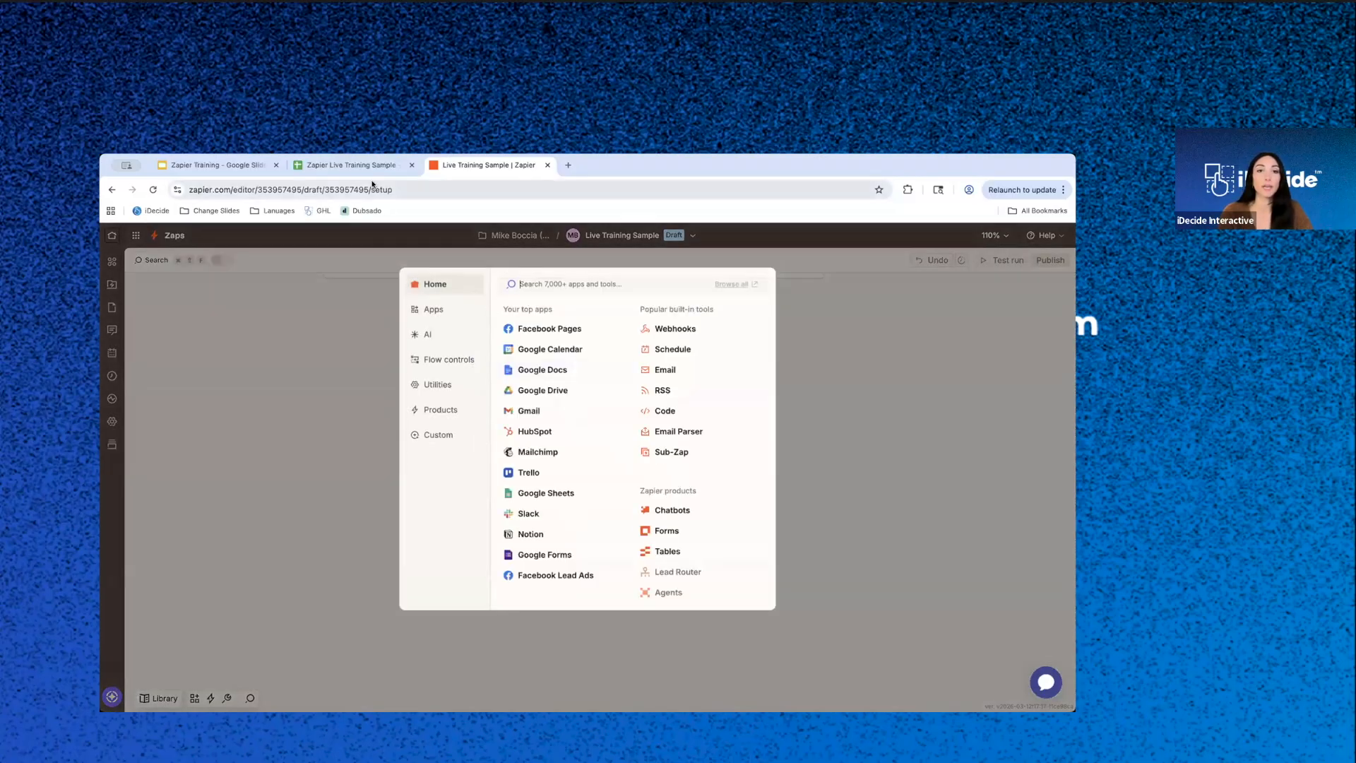
click(523, 493)
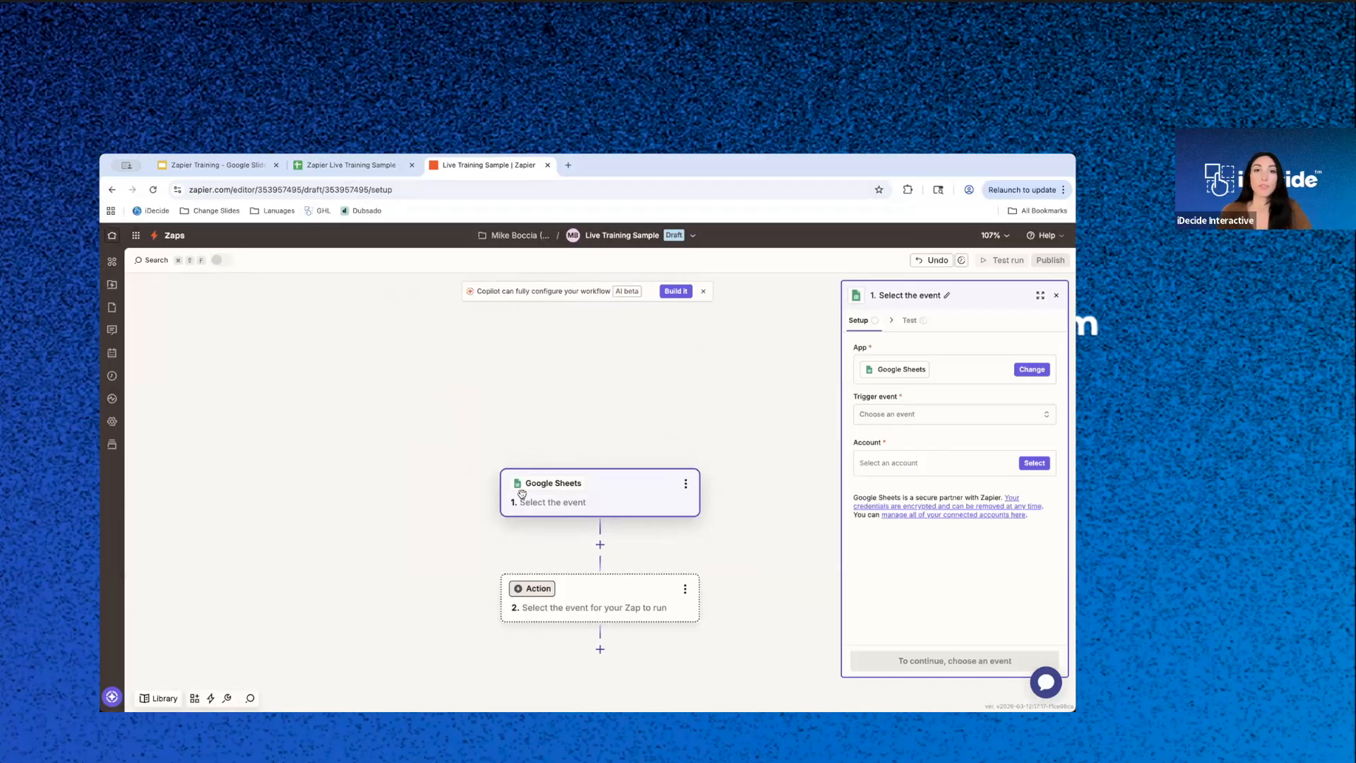
drag(622, 459, 600, 408)
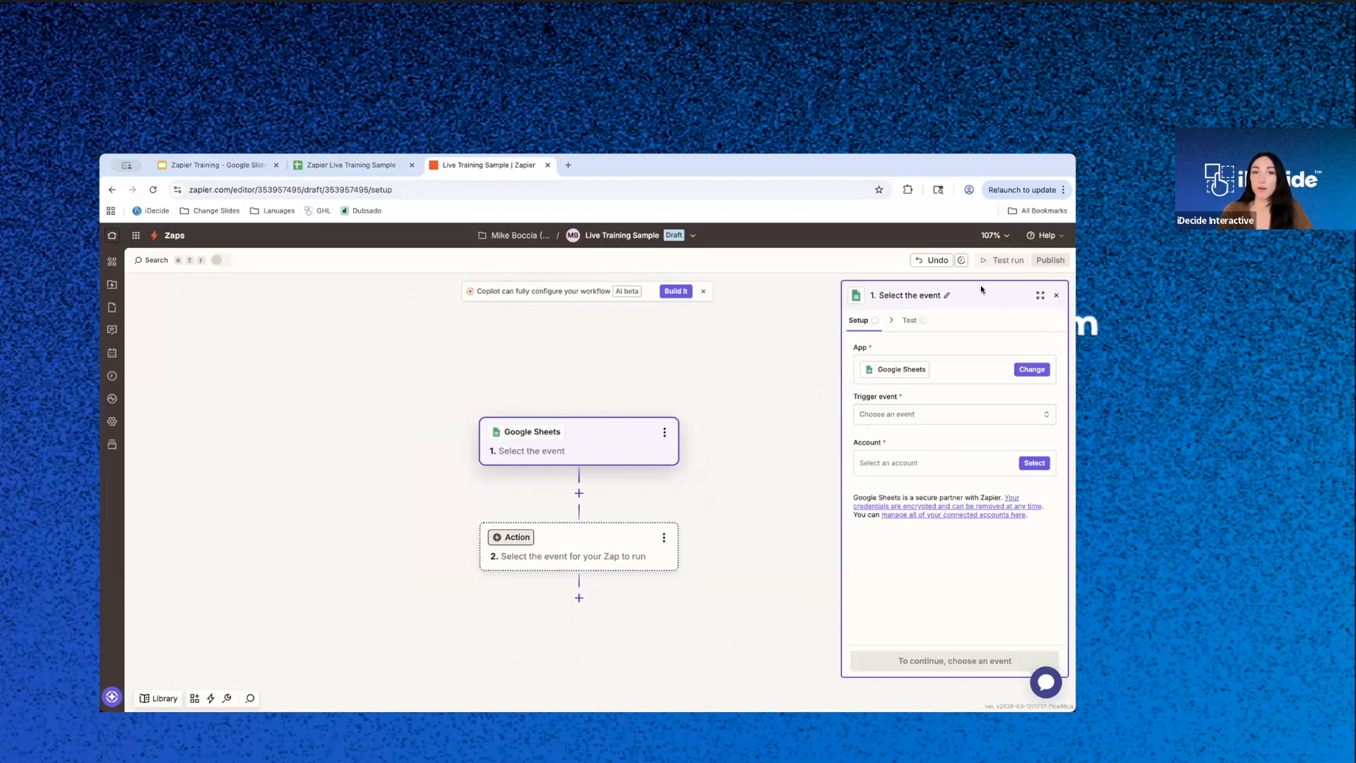
click(878, 413)
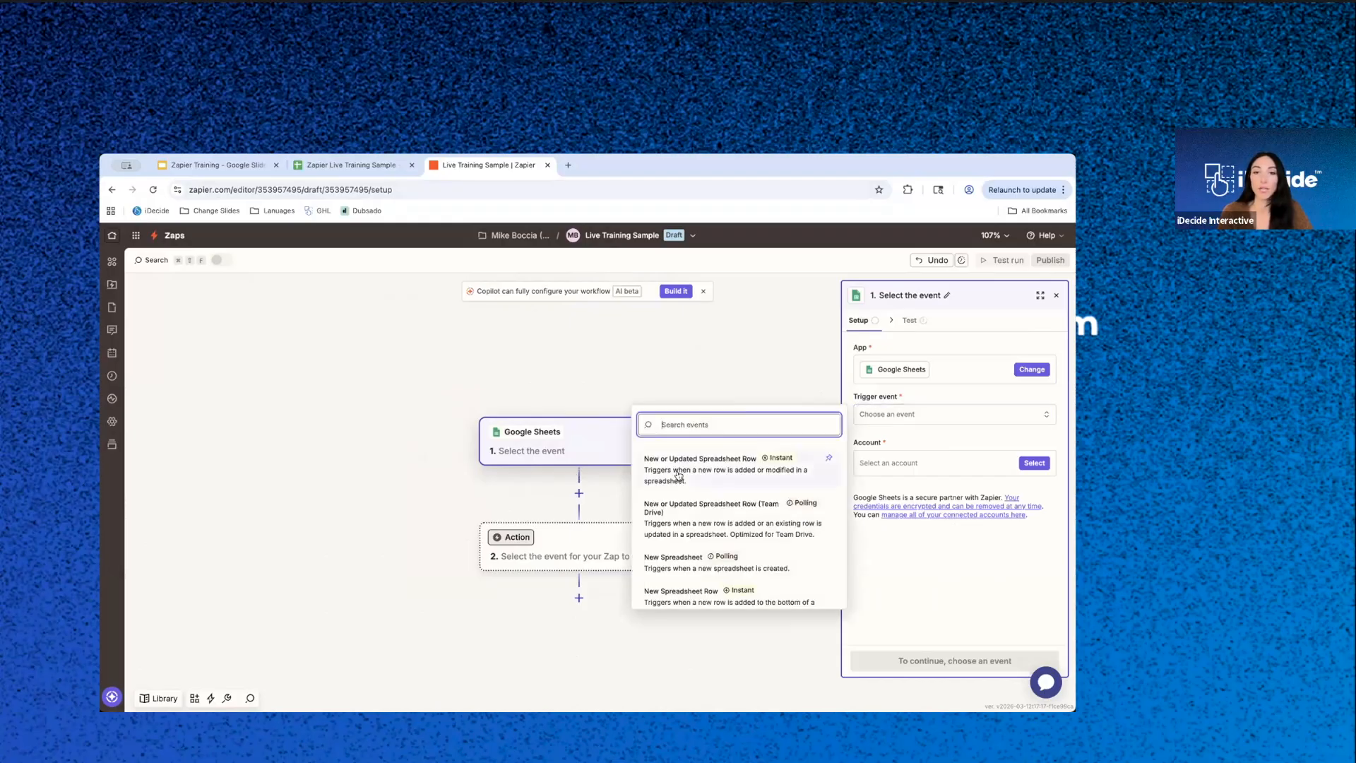
click(719, 472)
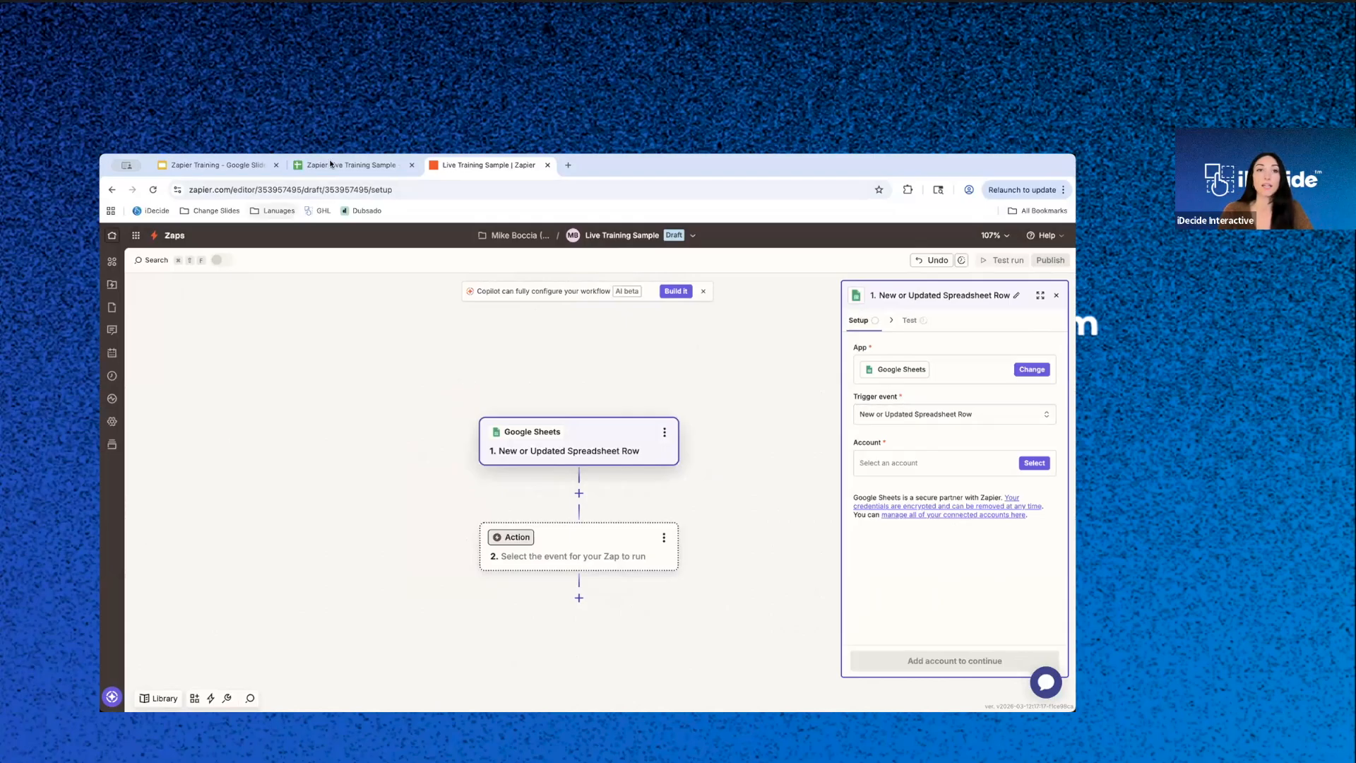
click(332, 167)
click(175, 349)
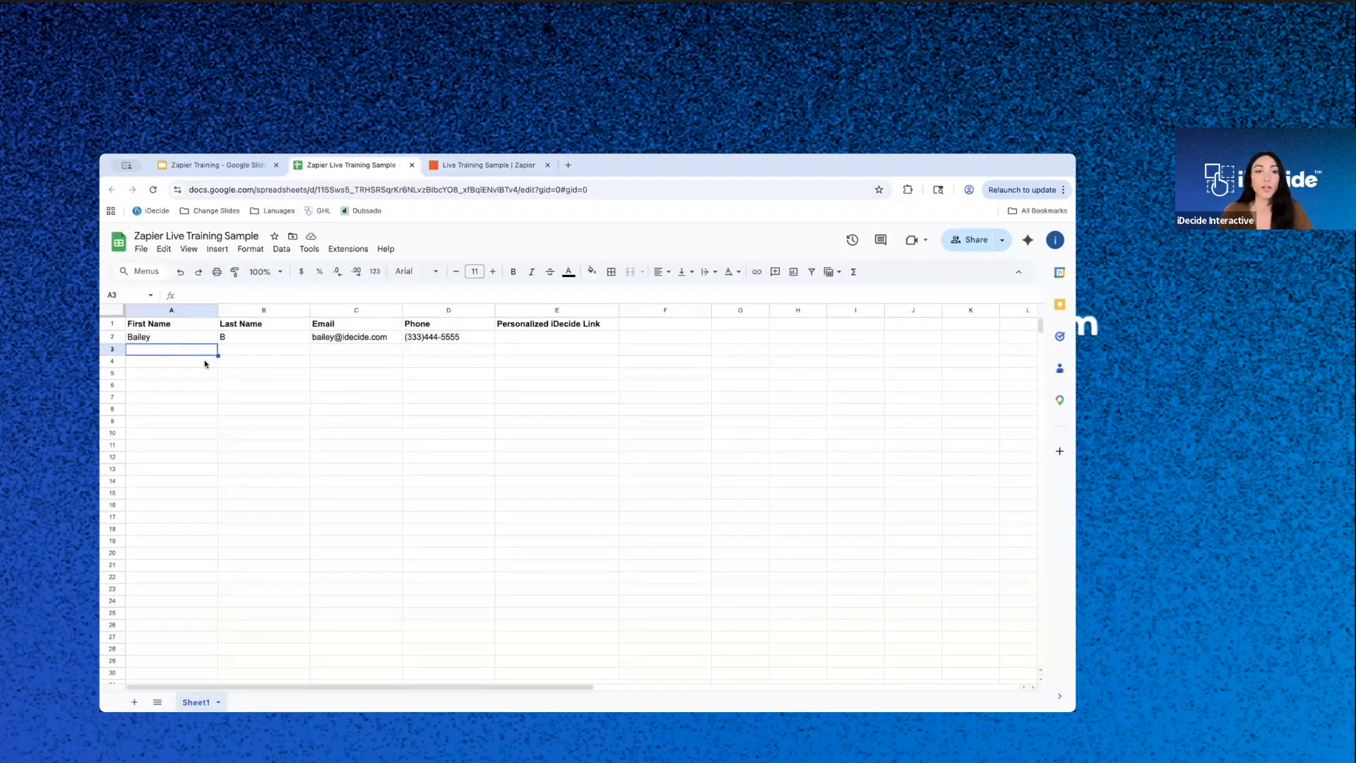
click(466, 161)
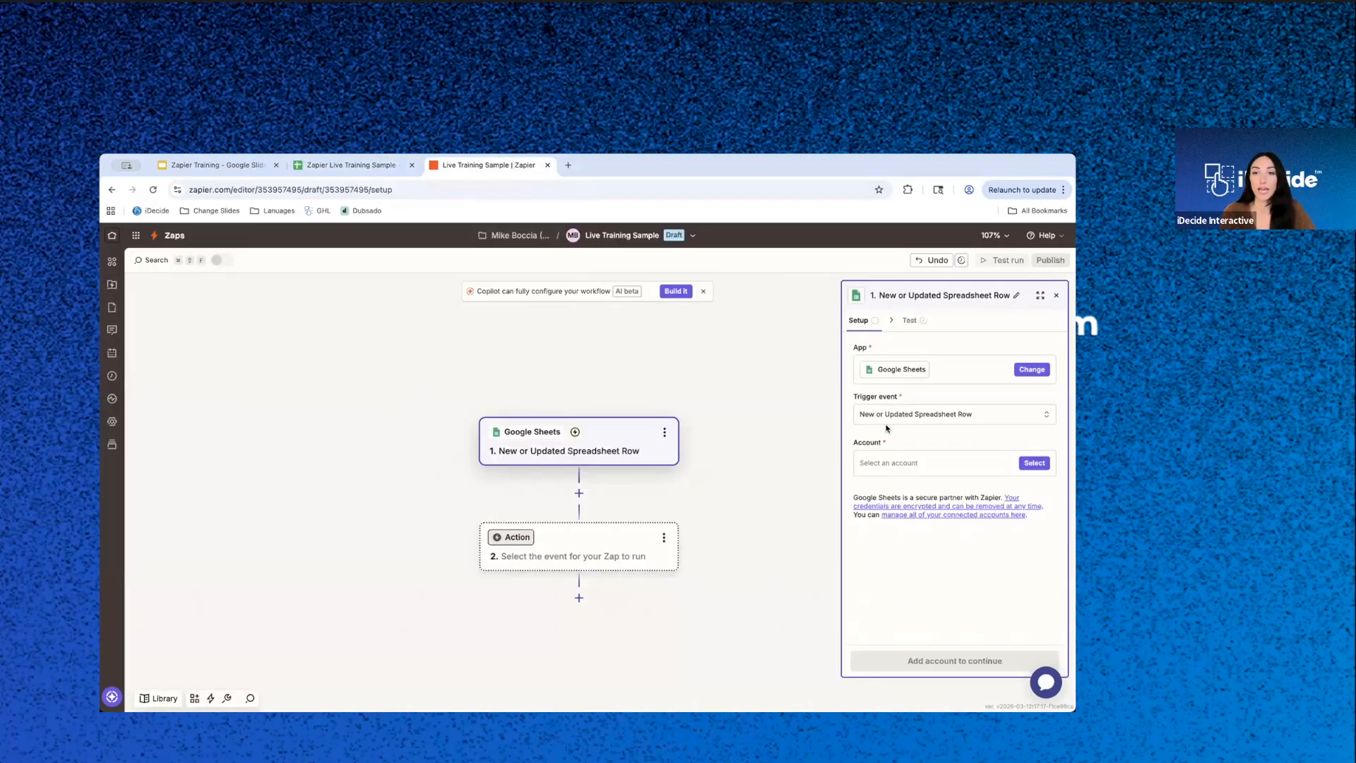
- Assign the existing Google Sheets account marked #2 to the trigger and proceed to its configuration
click(1035, 464)
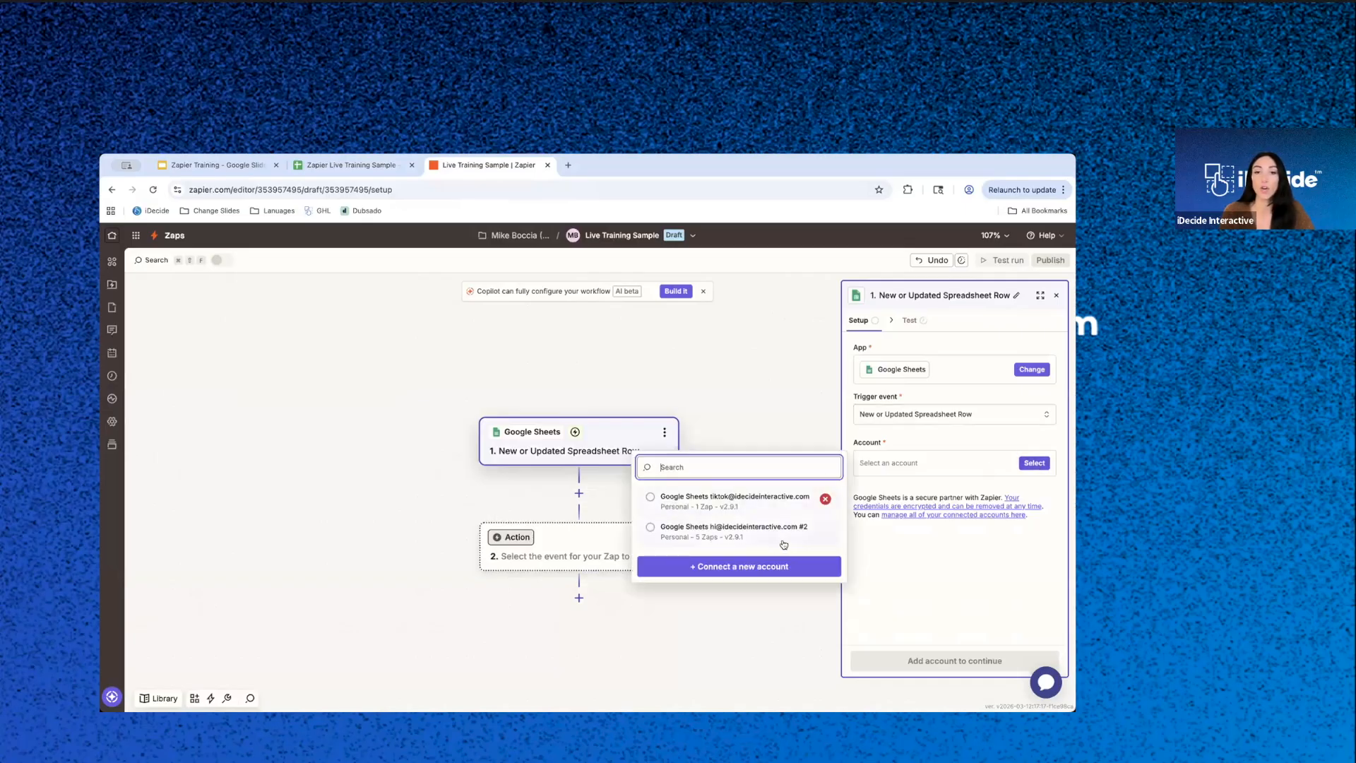
click(692, 533)
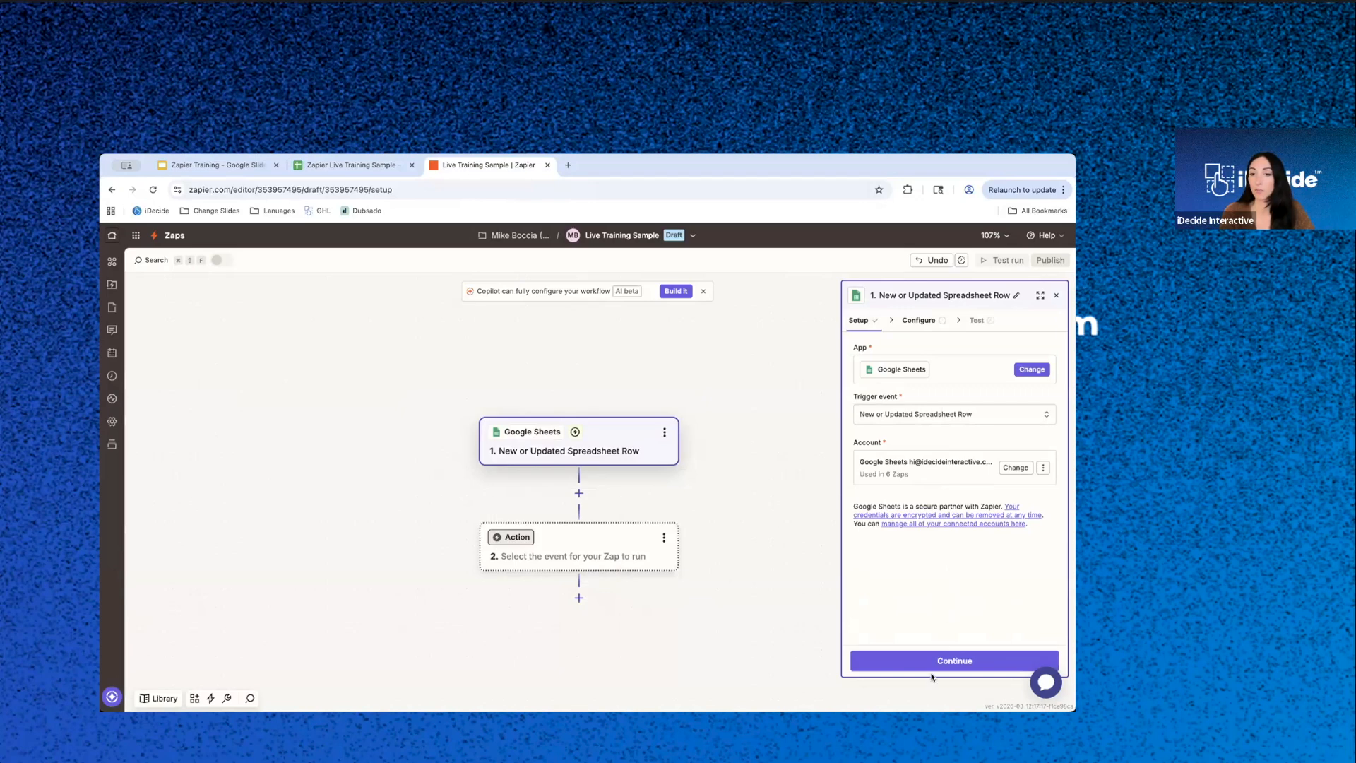
click(937, 662)
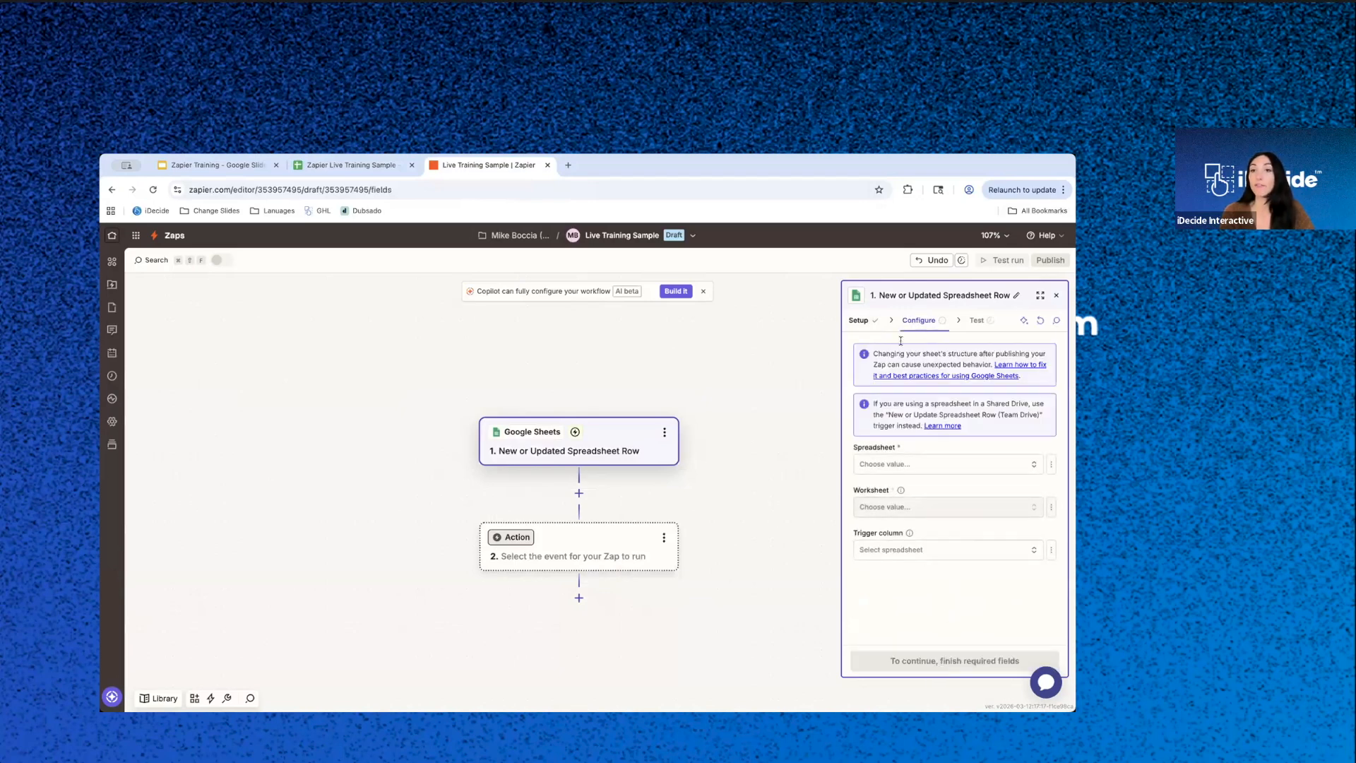
- Choose Zapier Live Training Sample as the trigger's spreadsheet and Sheet1 as its worksheet, checking the sheet name in the spreadsheet
click(907, 465)
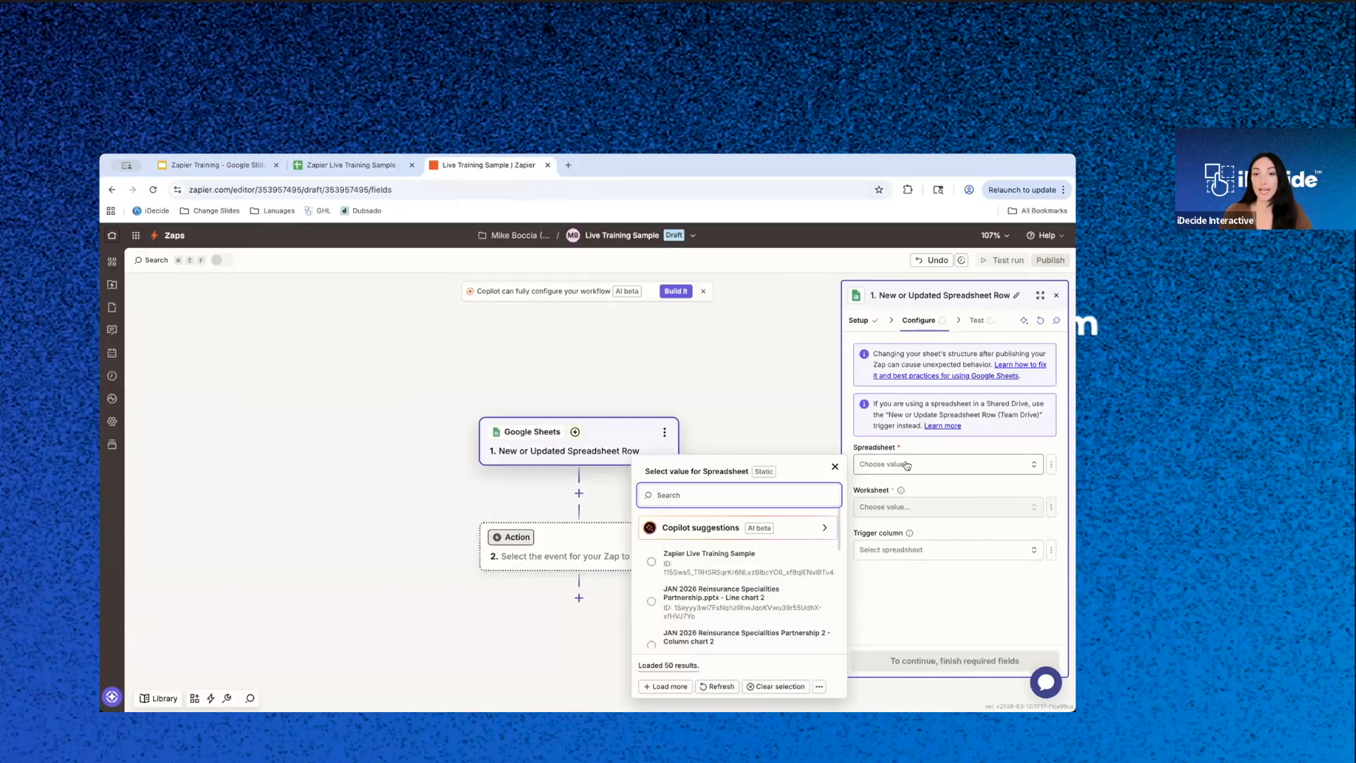
click(684, 558)
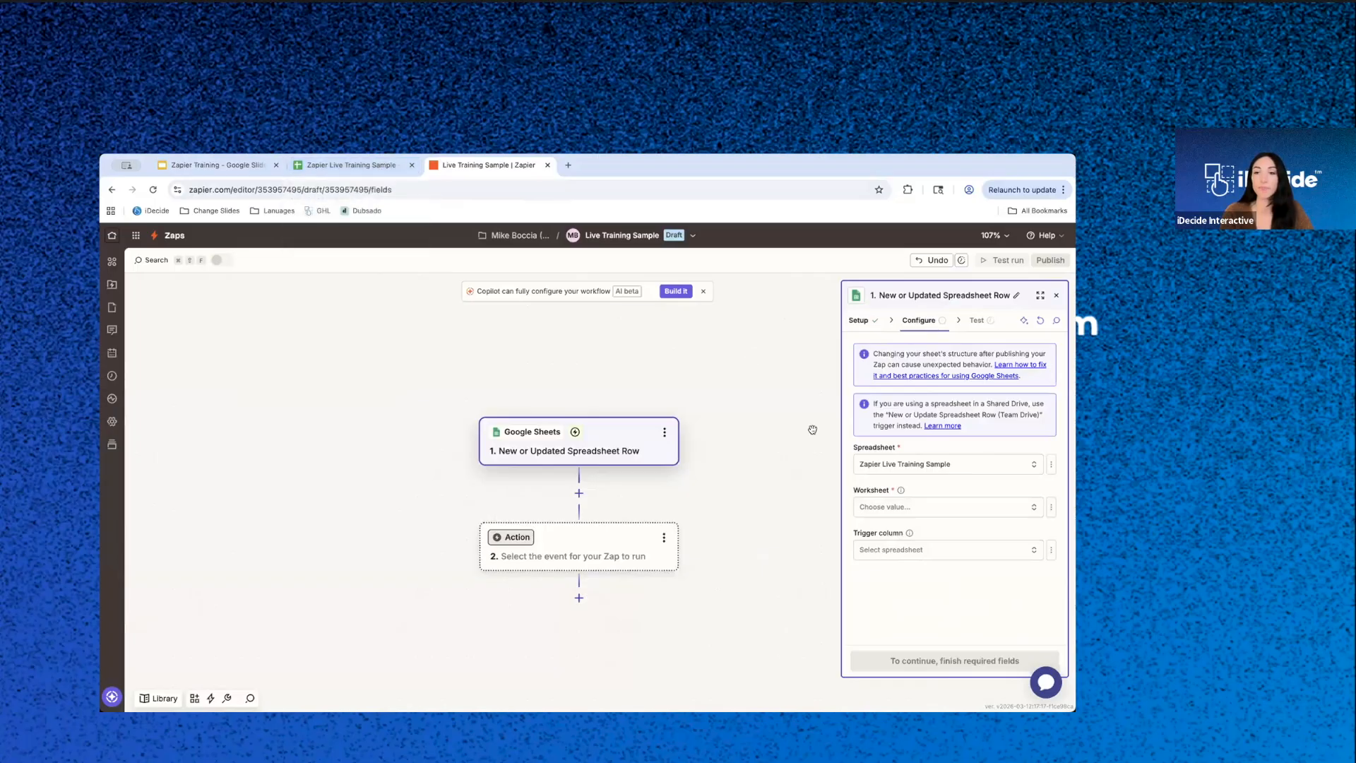
click(952, 513)
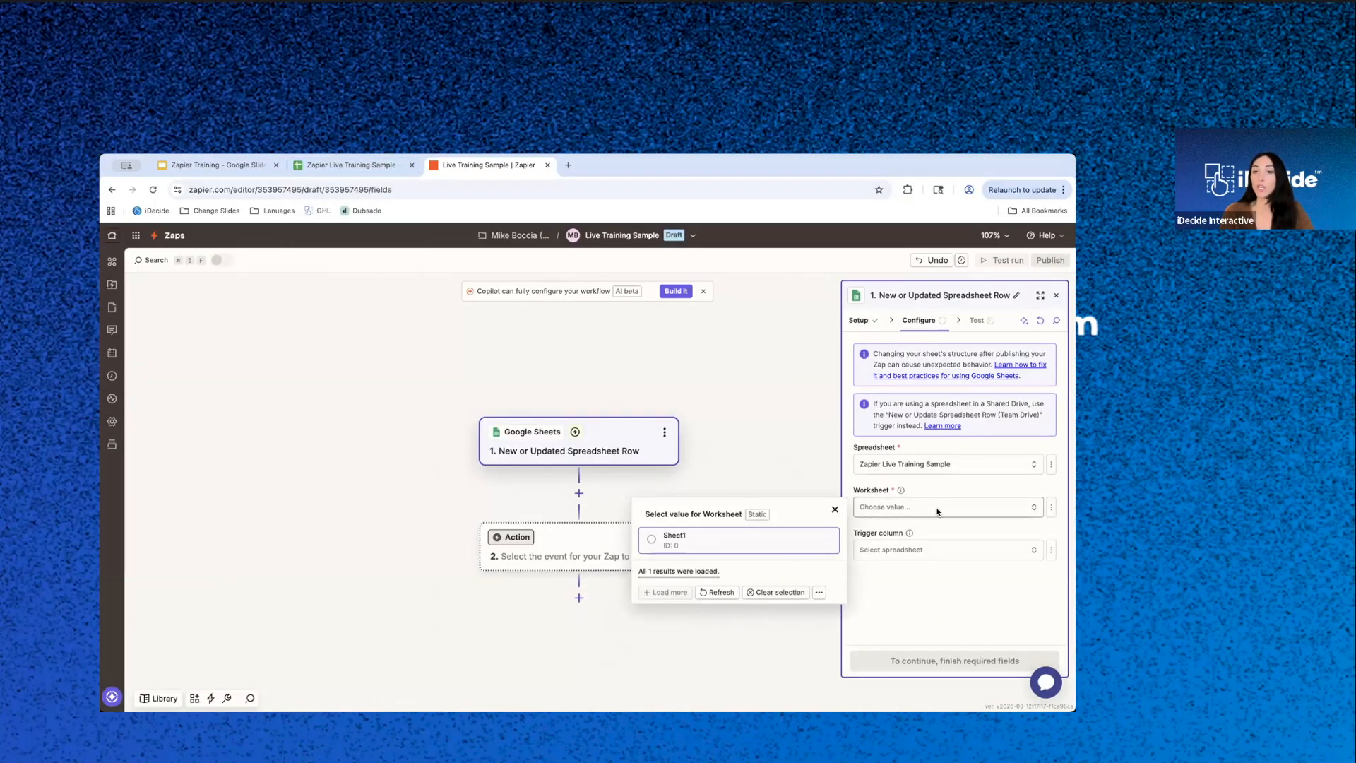
click(664, 545)
click(346, 165)
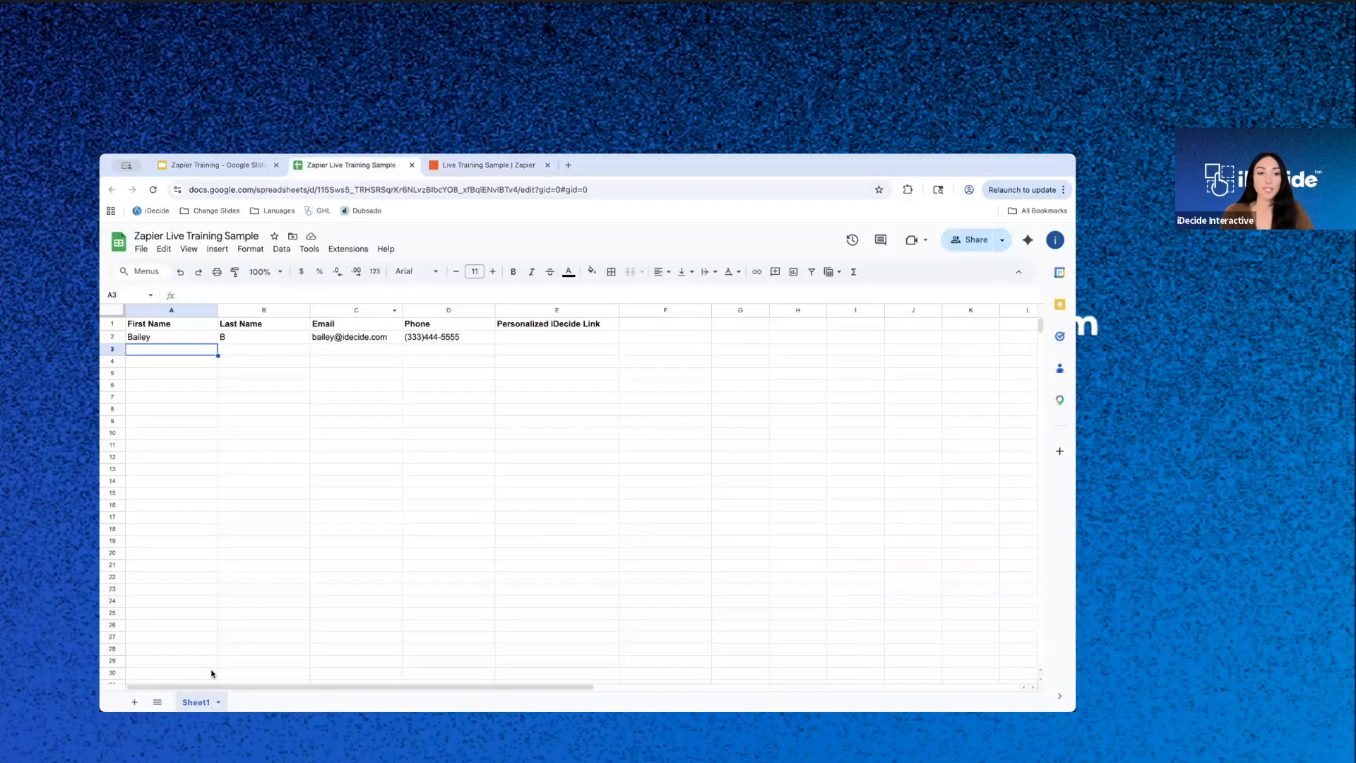
click(468, 168)
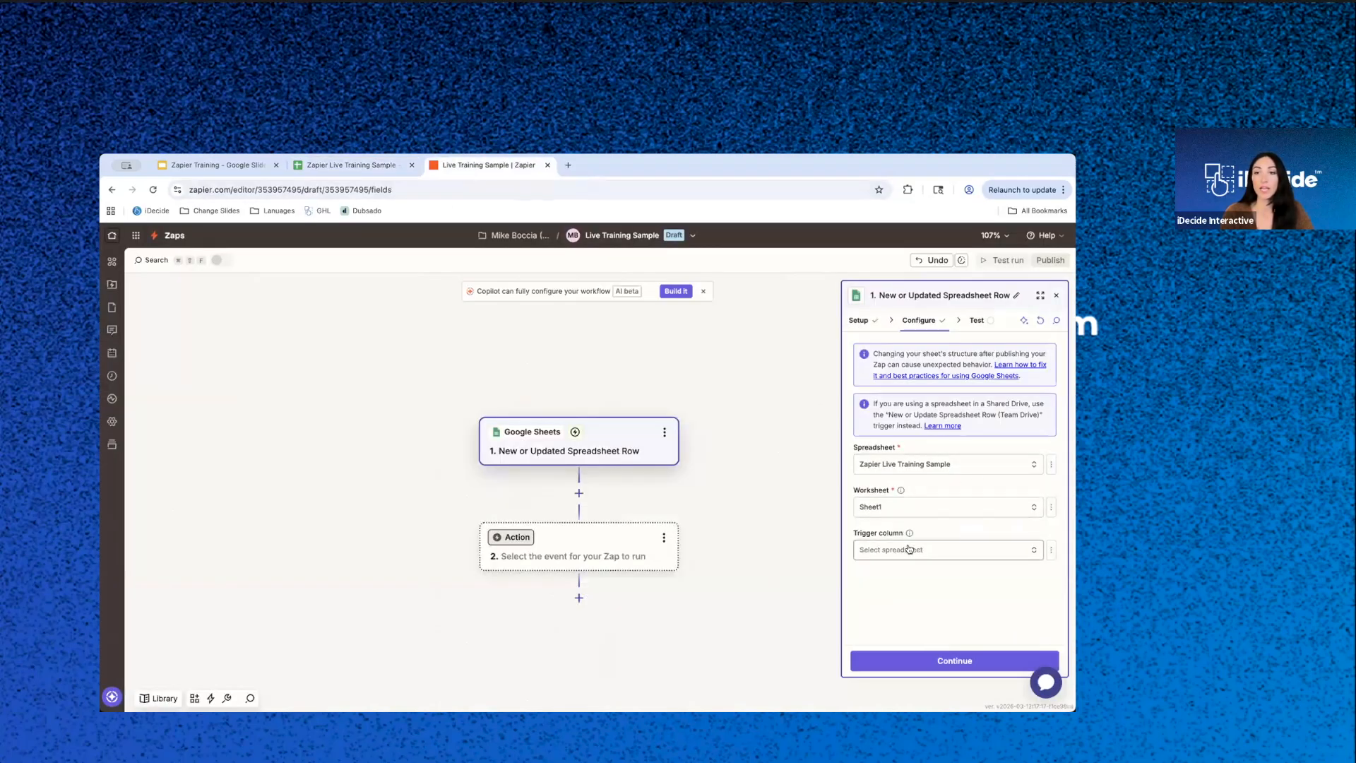
- Set the trigger column to Email, review the spreadsheet's columns, and proceed to the trigger test
click(910, 549)
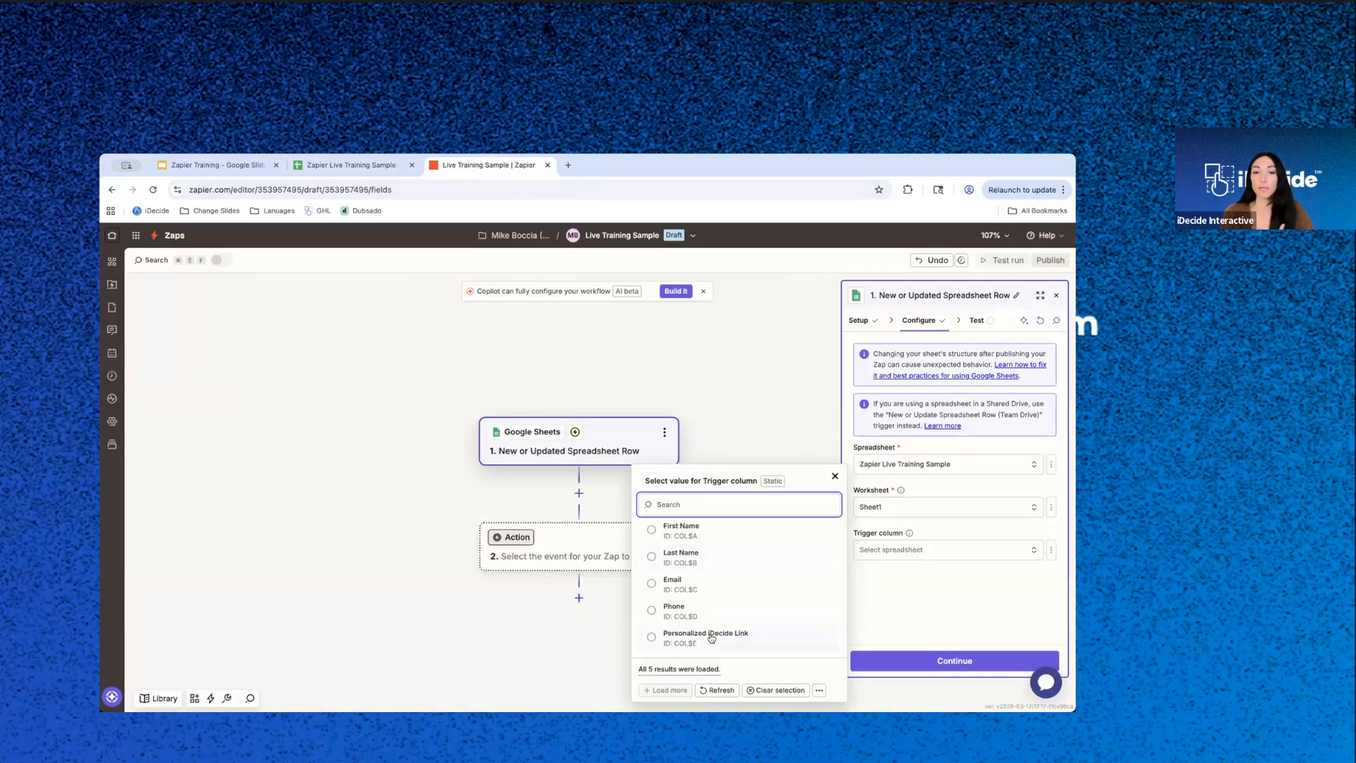
click(689, 586)
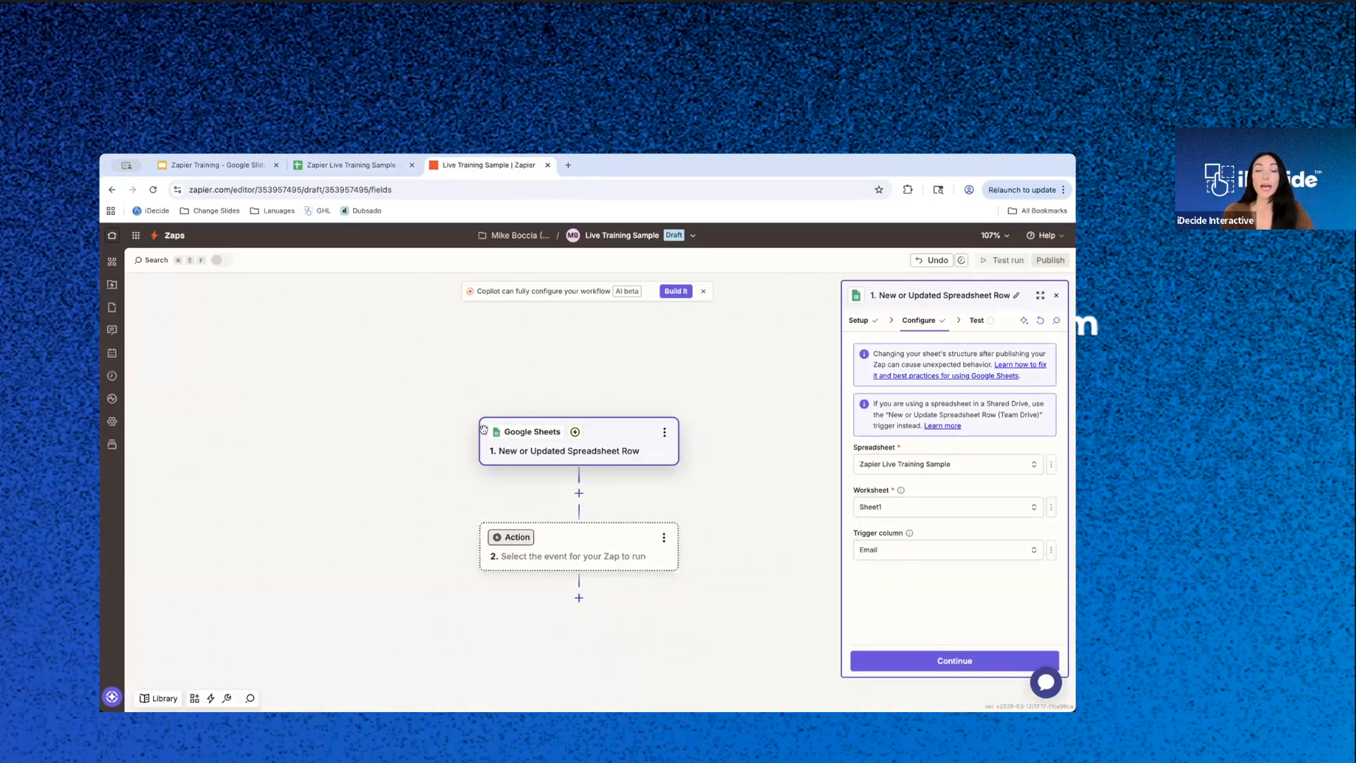
click(337, 165)
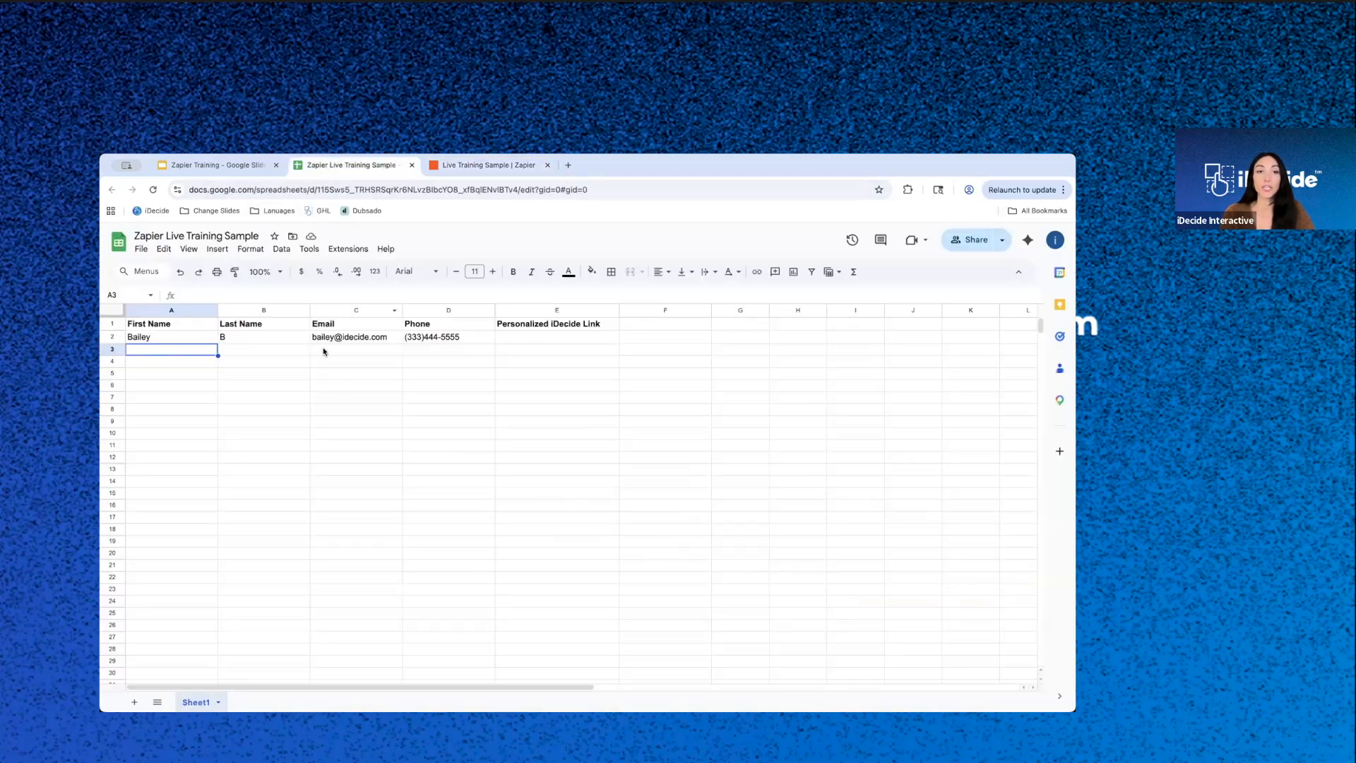
click(488, 165)
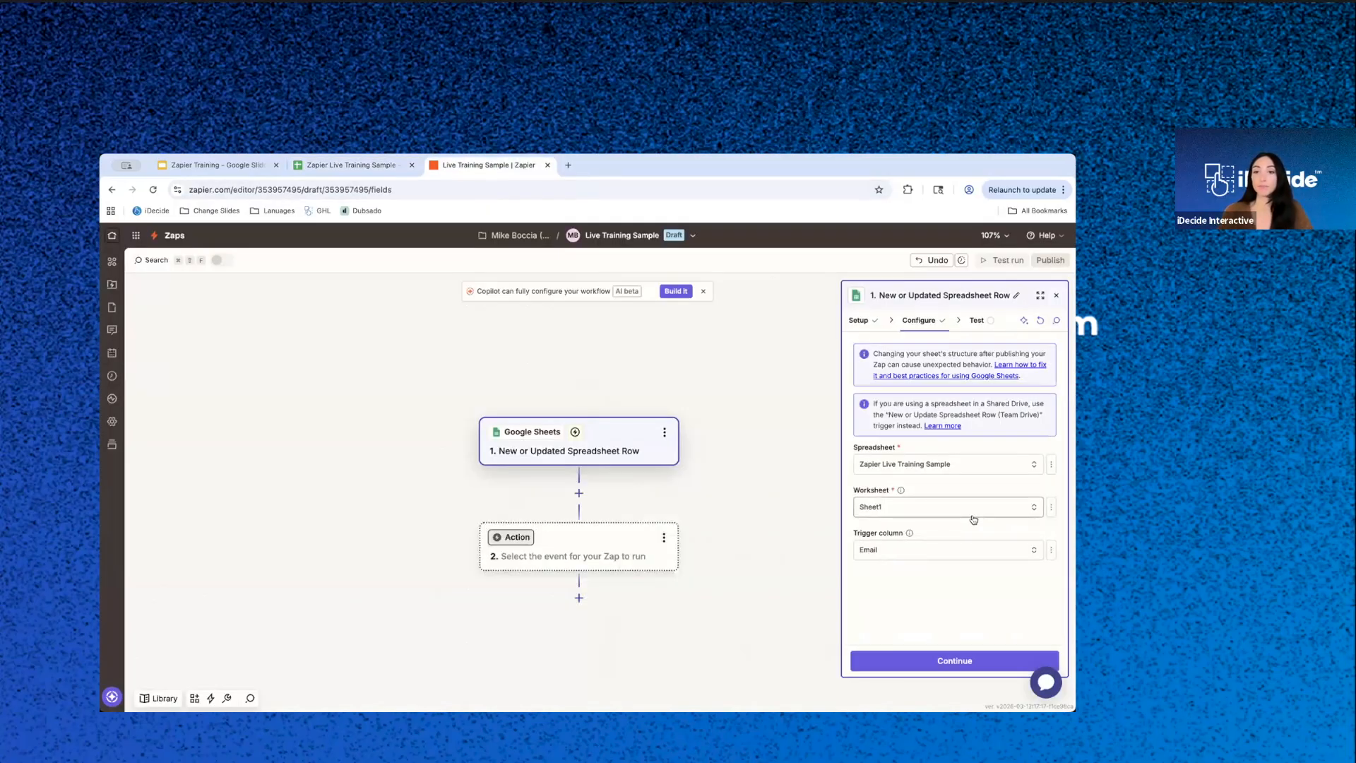
click(950, 659)
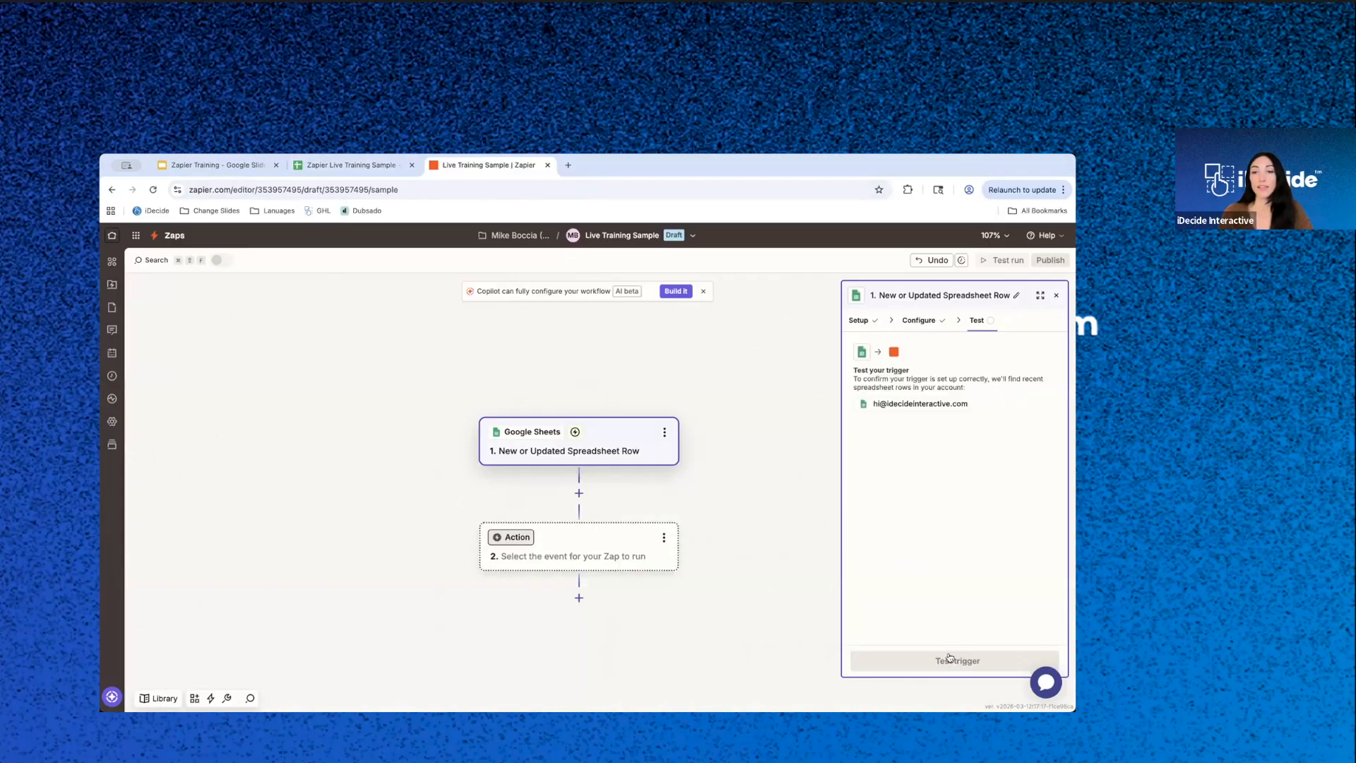
- Test the trigger, compare the Spreadsheet Row A record with the spreadsheet, and continue with that record
click(949, 659)
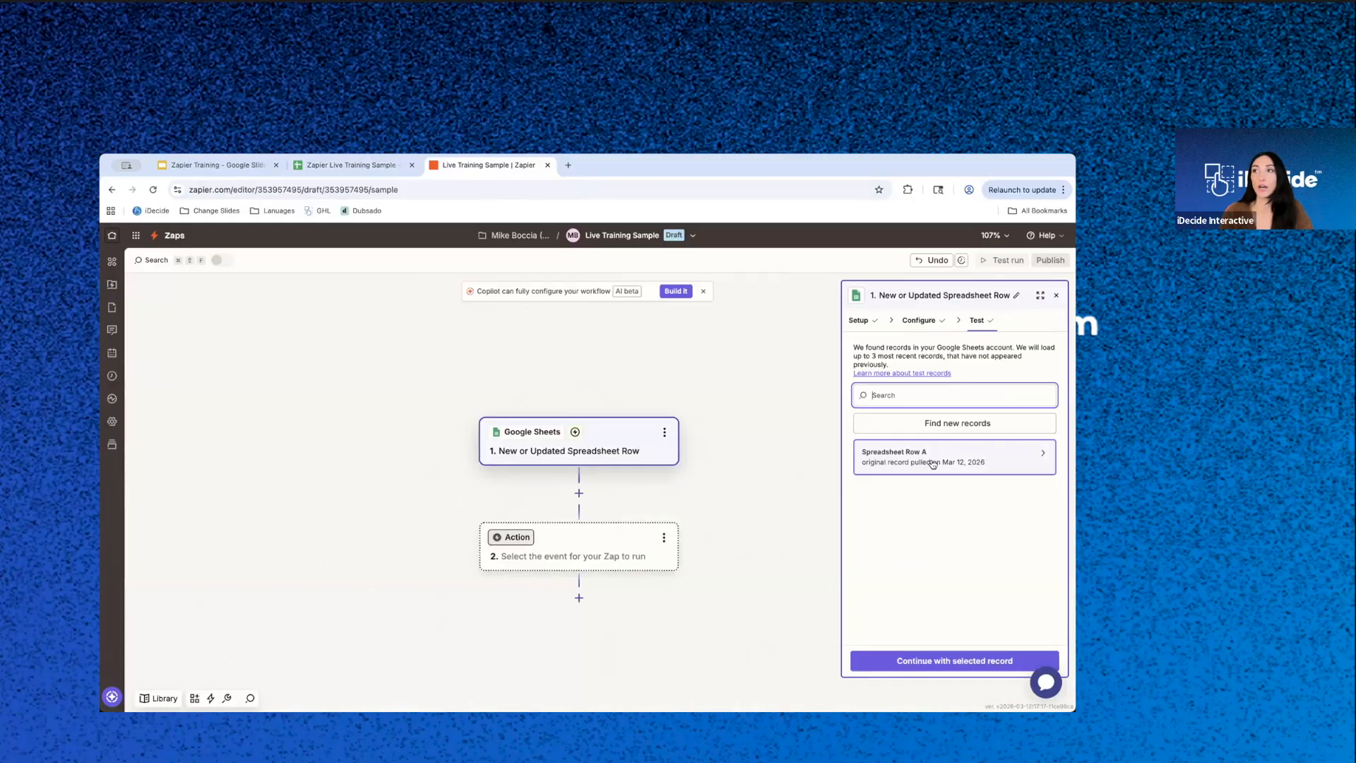
click(932, 464)
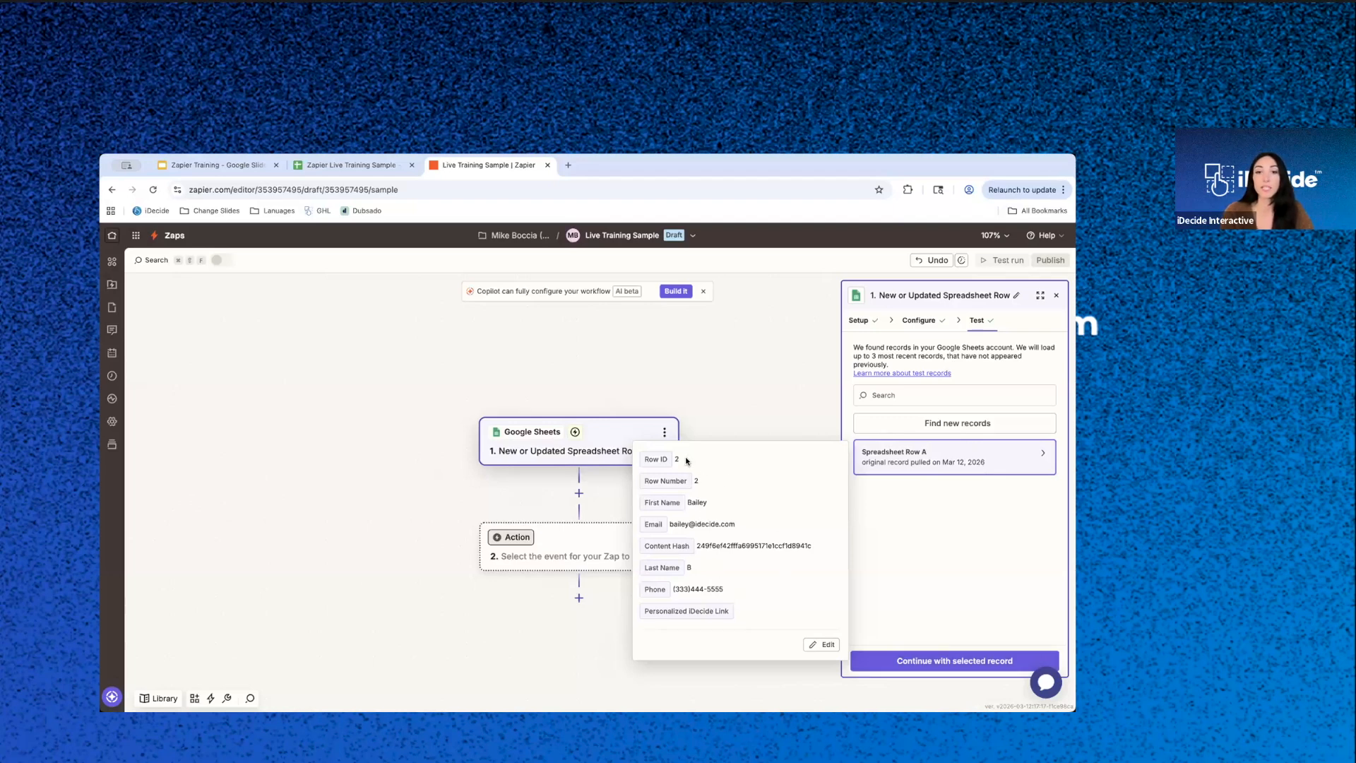
click(307, 167)
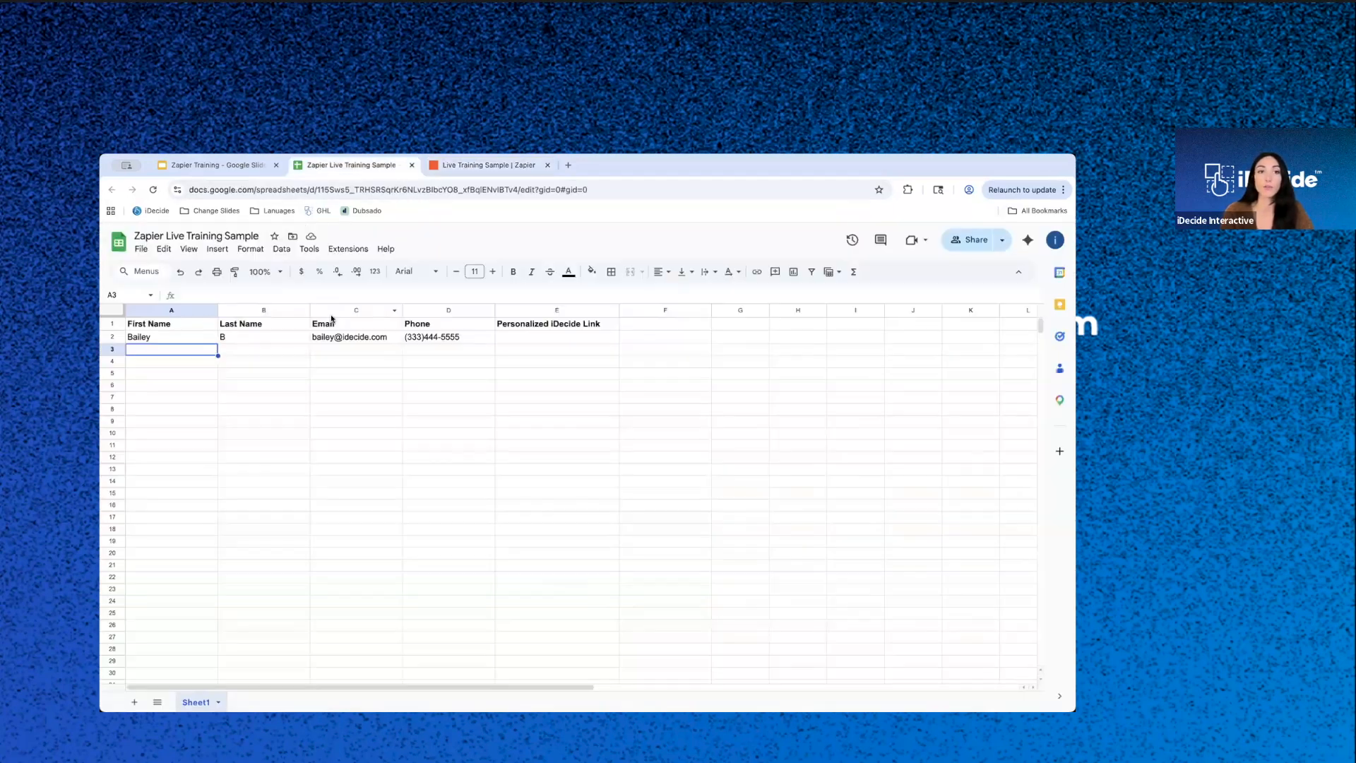
click(494, 164)
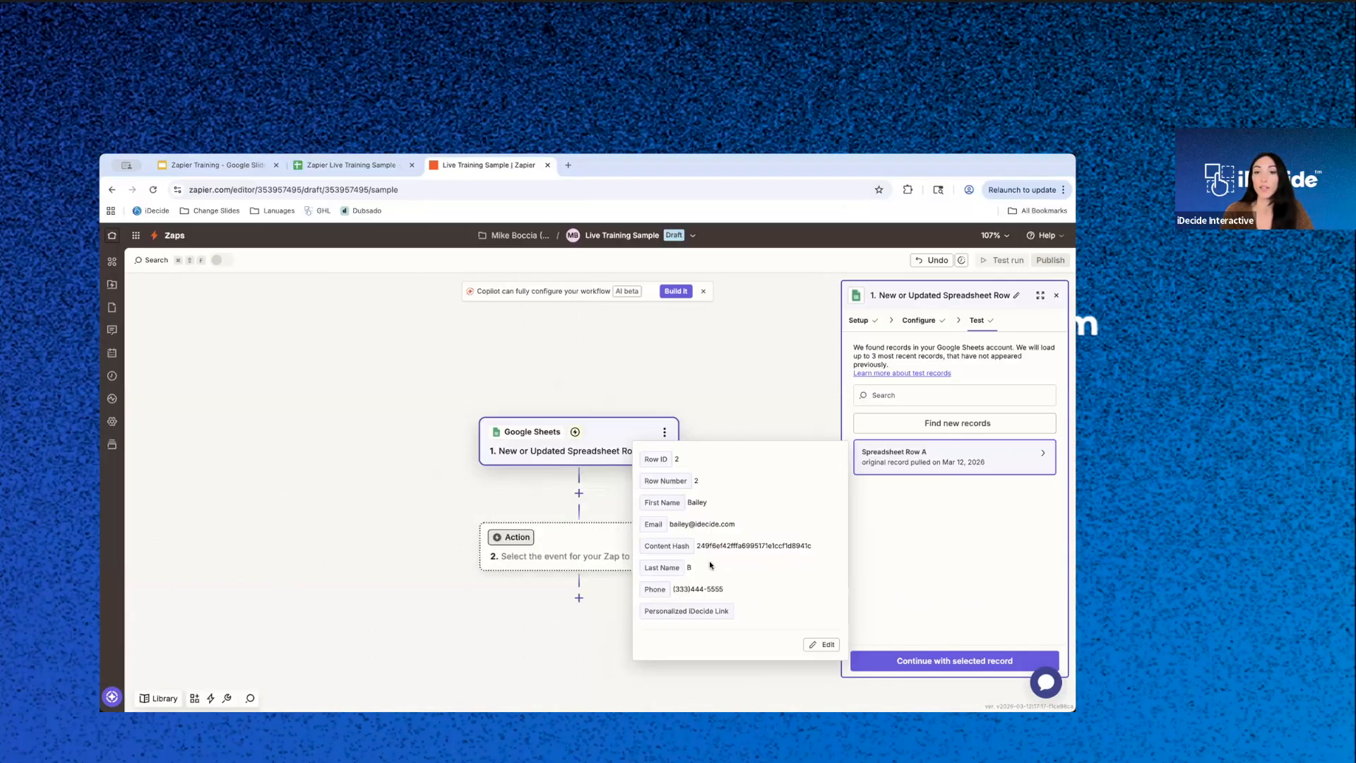
click(990, 669)
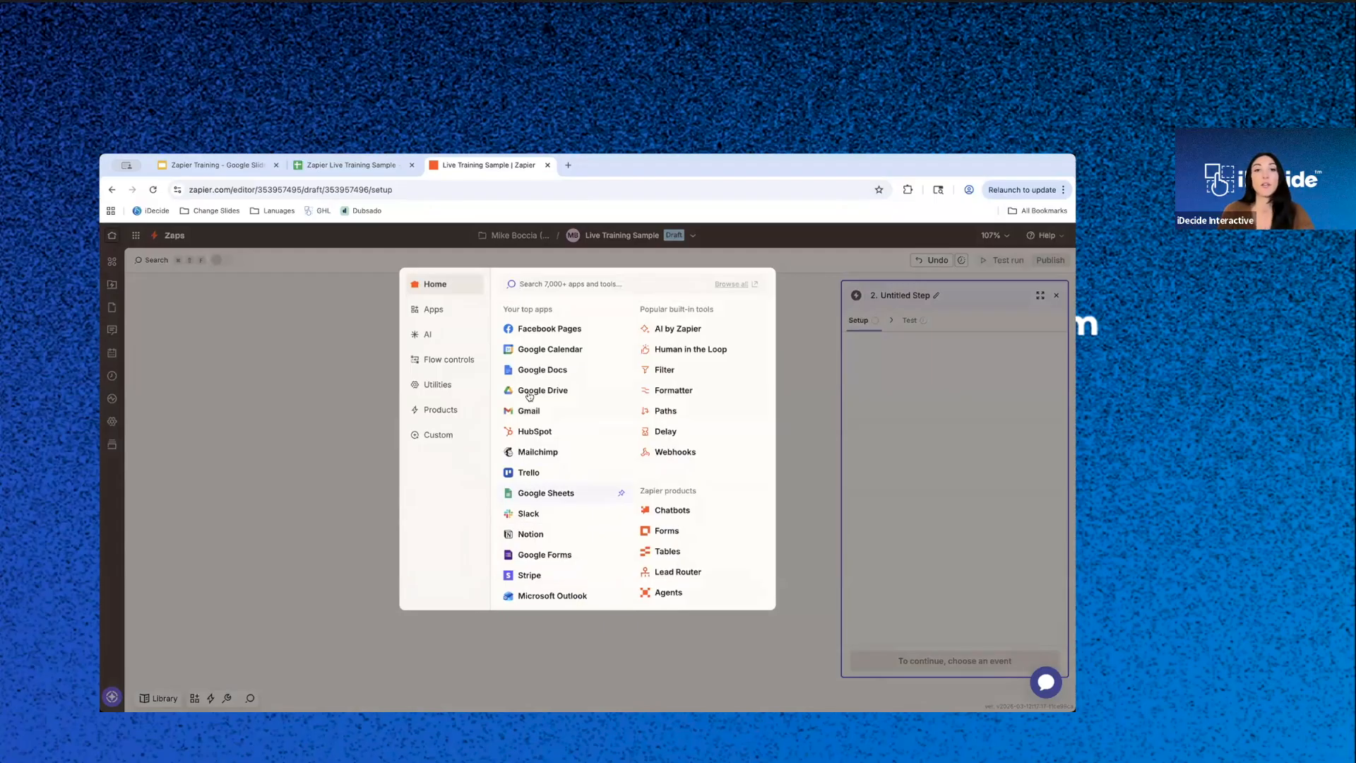
- Choose iDecide as the app for step 2 with the Create Personalized iDecide Link event, and proceed to its configuration
text(id)
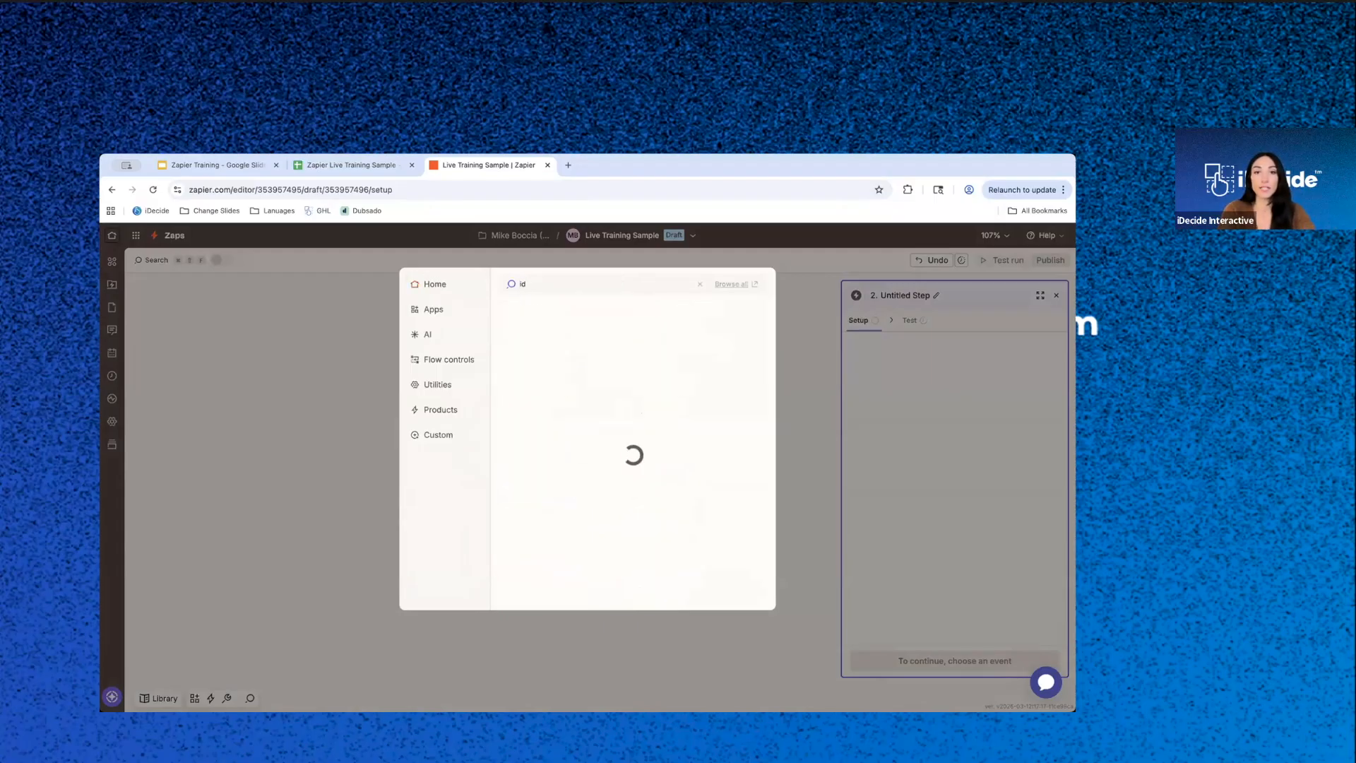
text(ecide)
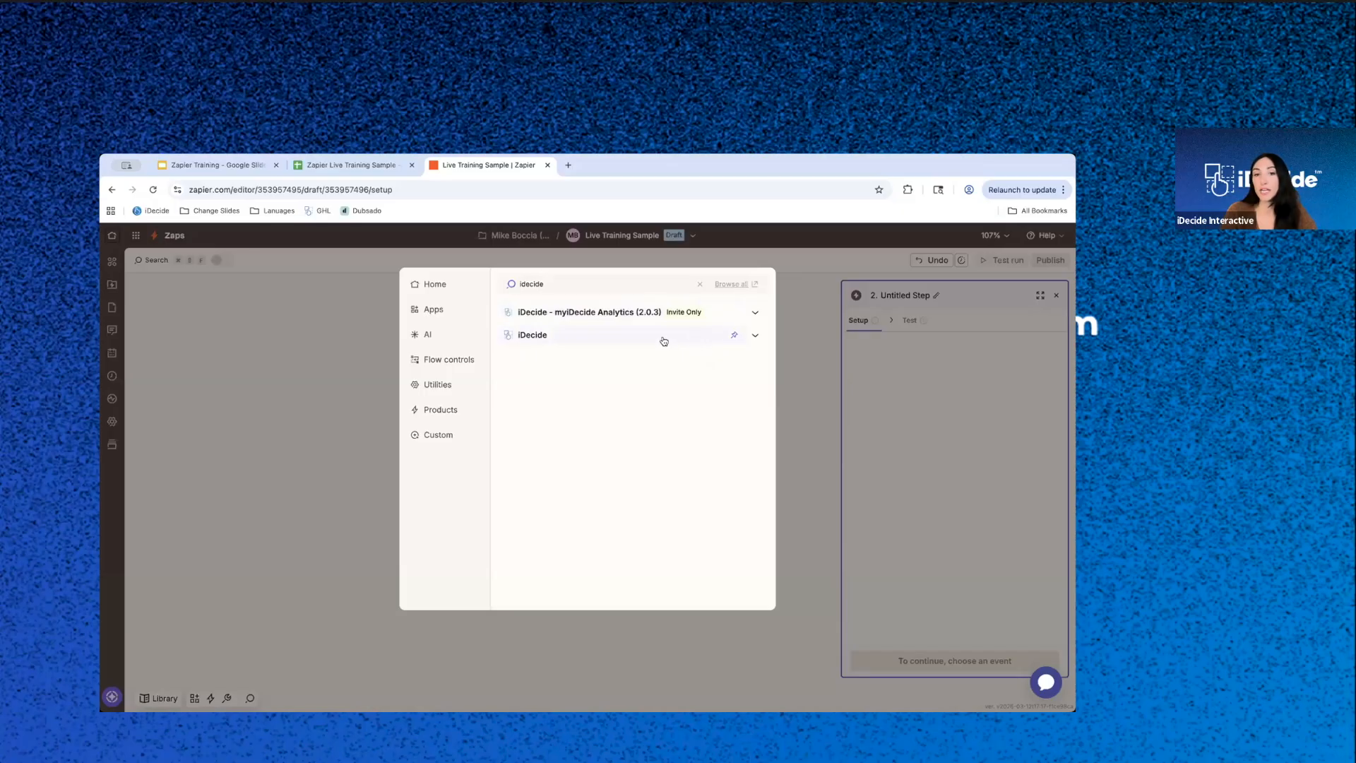
click(551, 340)
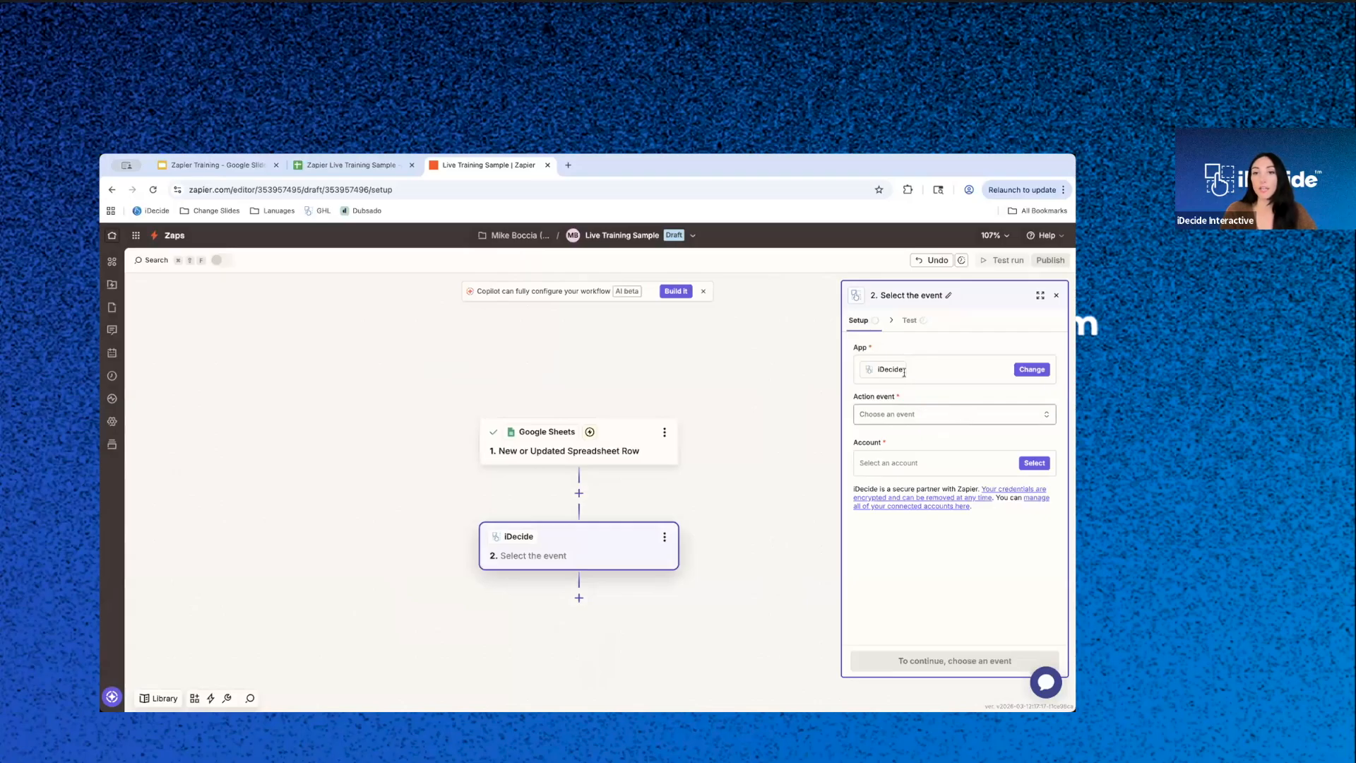
click(904, 417)
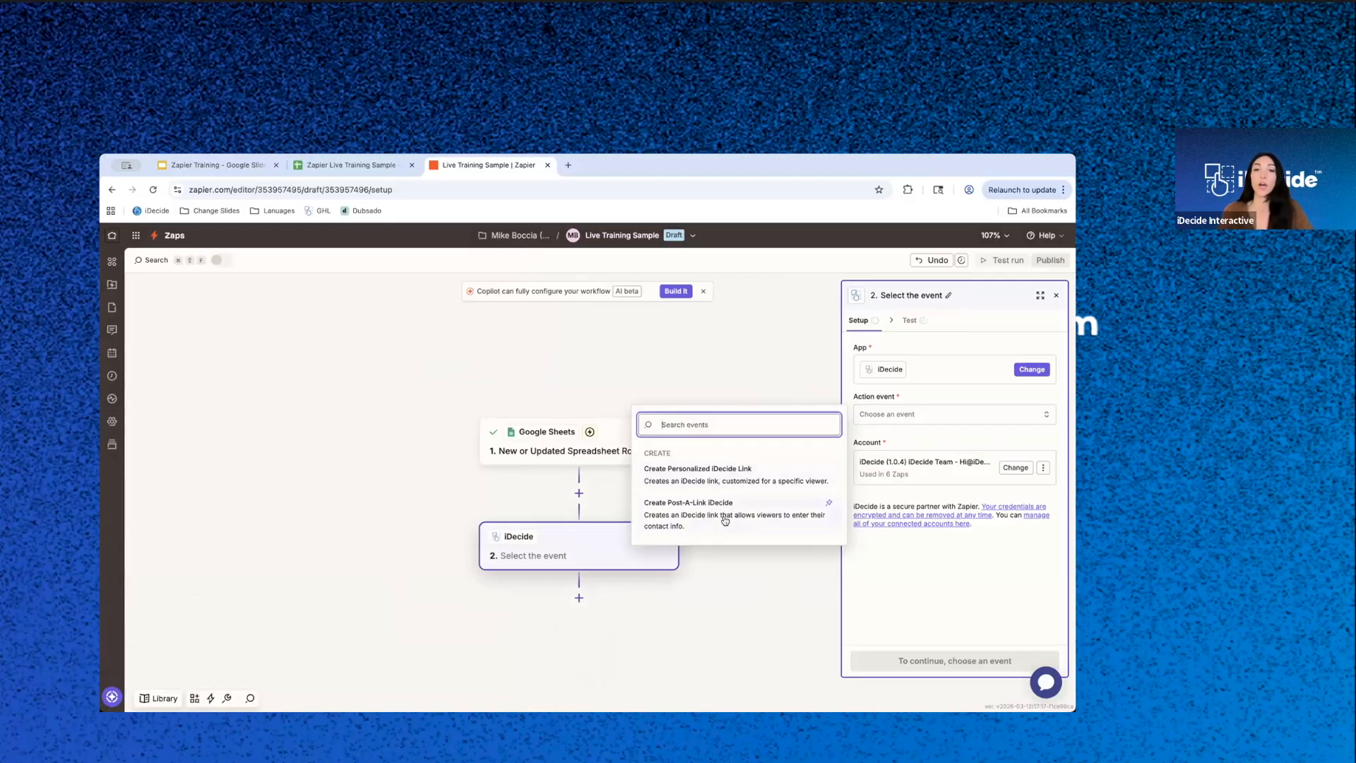
click(721, 472)
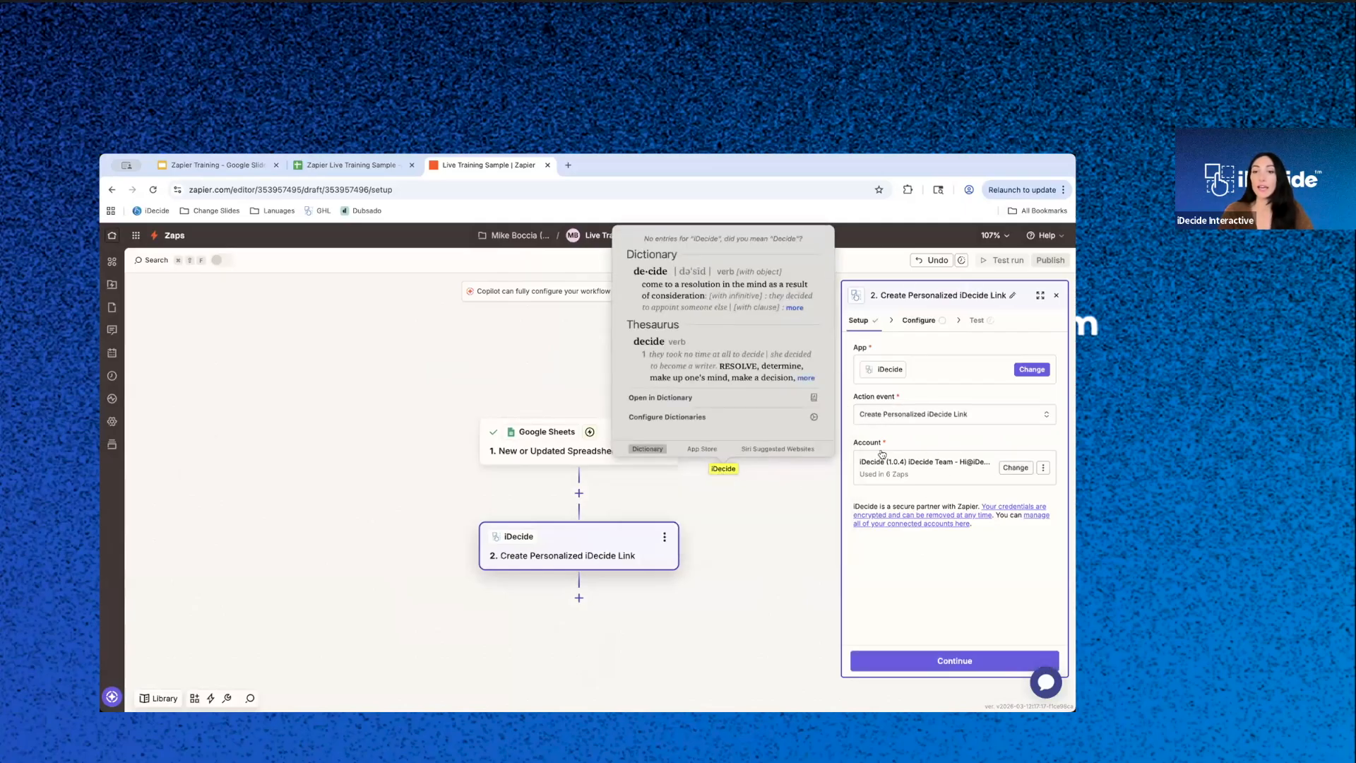
click(934, 491)
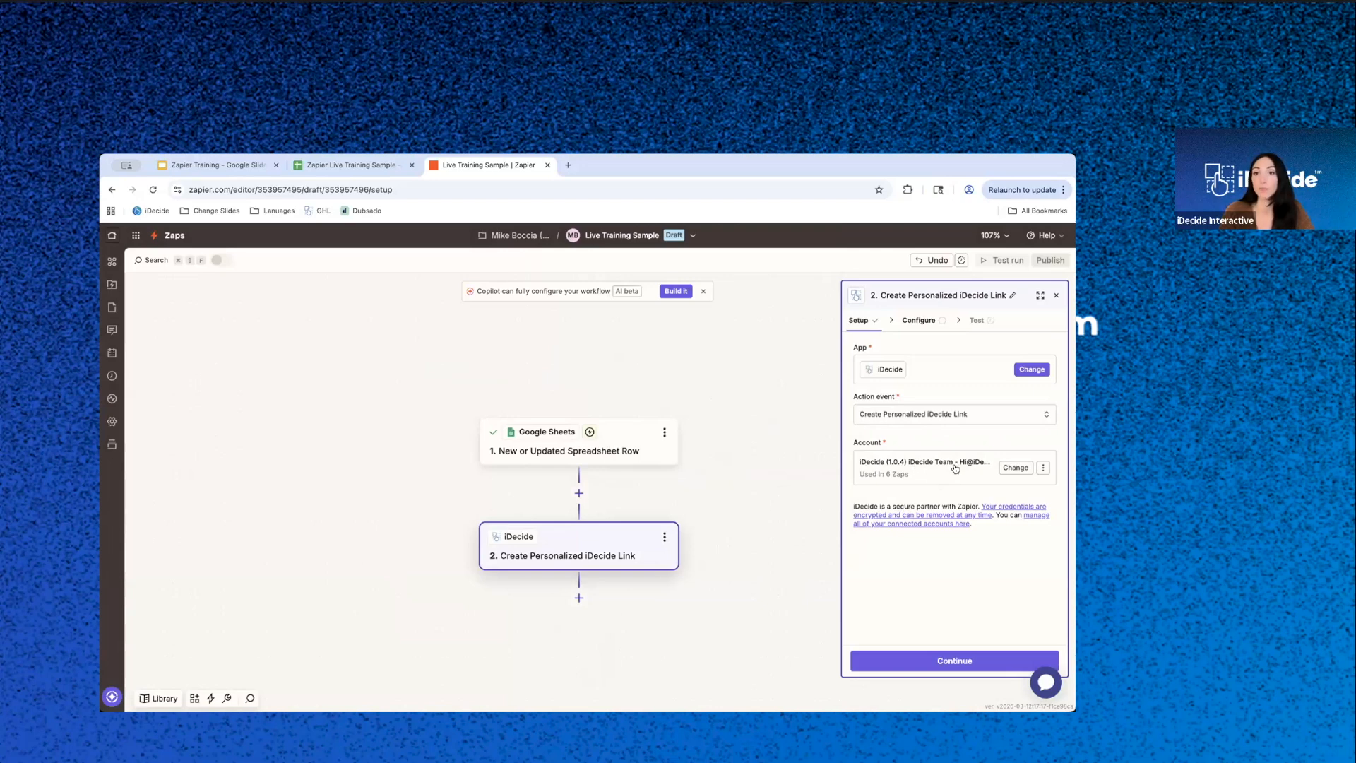
click(944, 662)
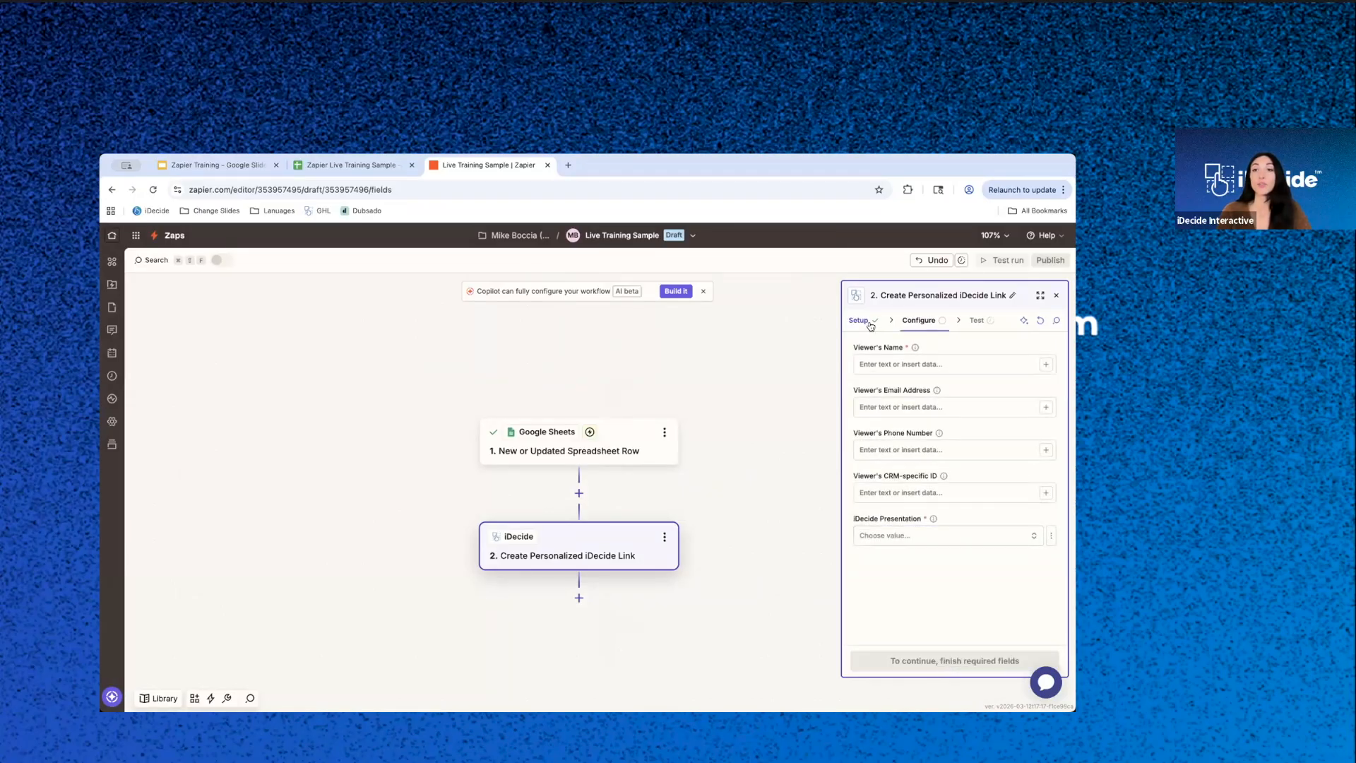
- Map the Viewer's Name to the First Name and Last Name values from the Google Sheets trigger
click(1046, 365)
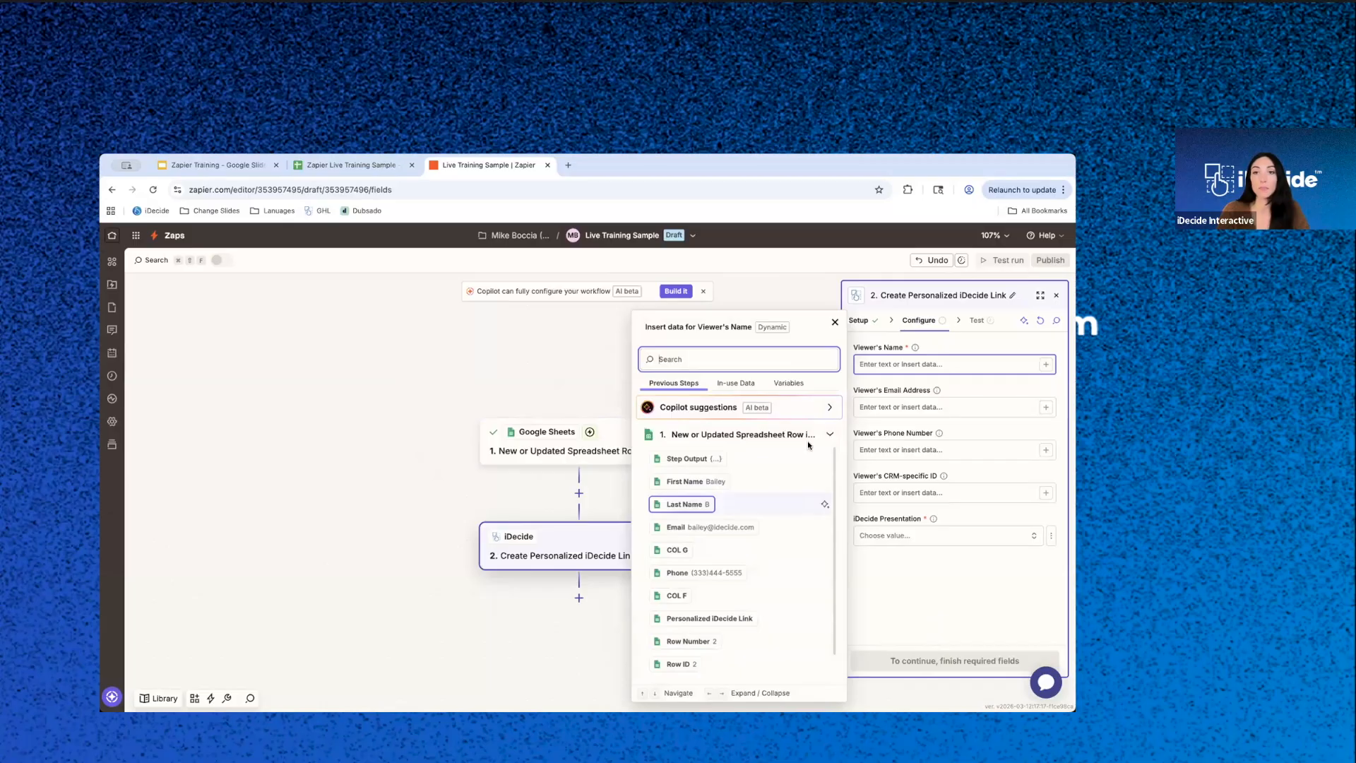
click(690, 483)
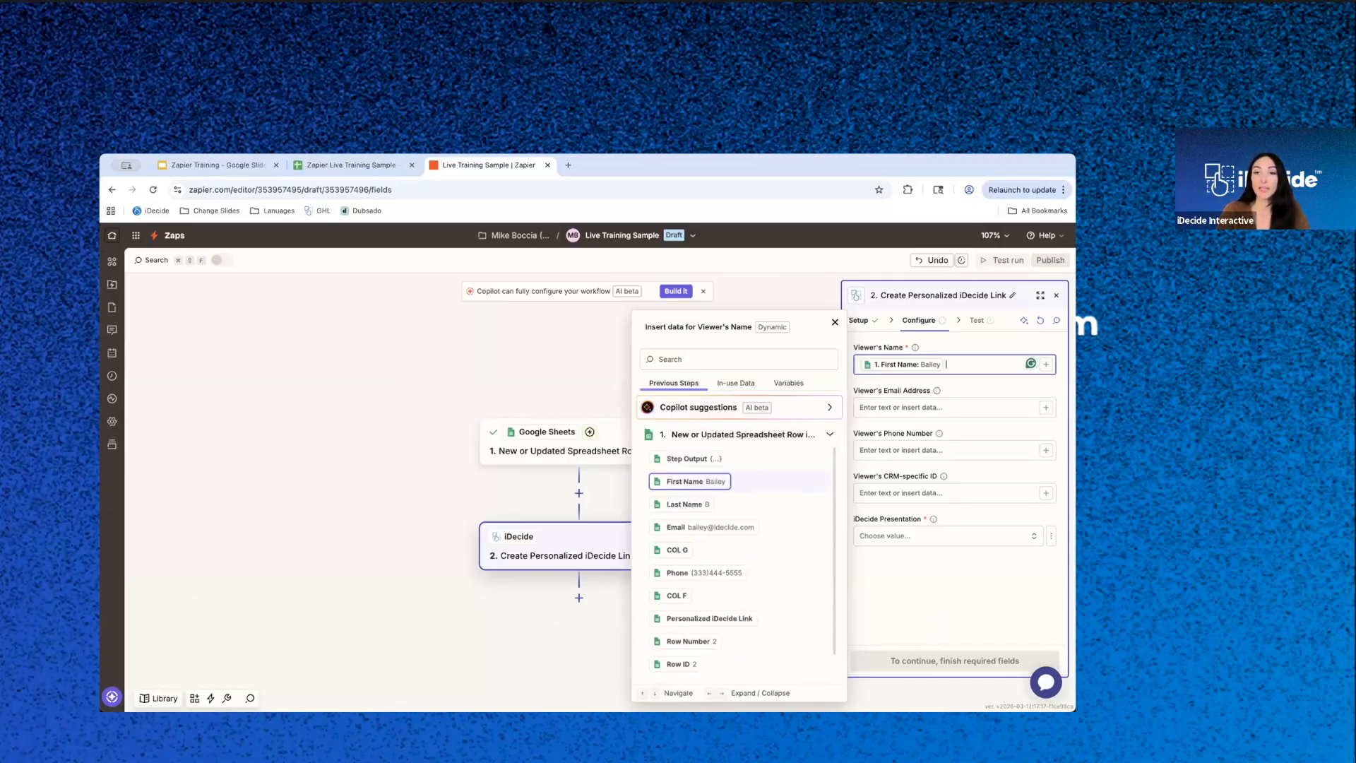
click(685, 505)
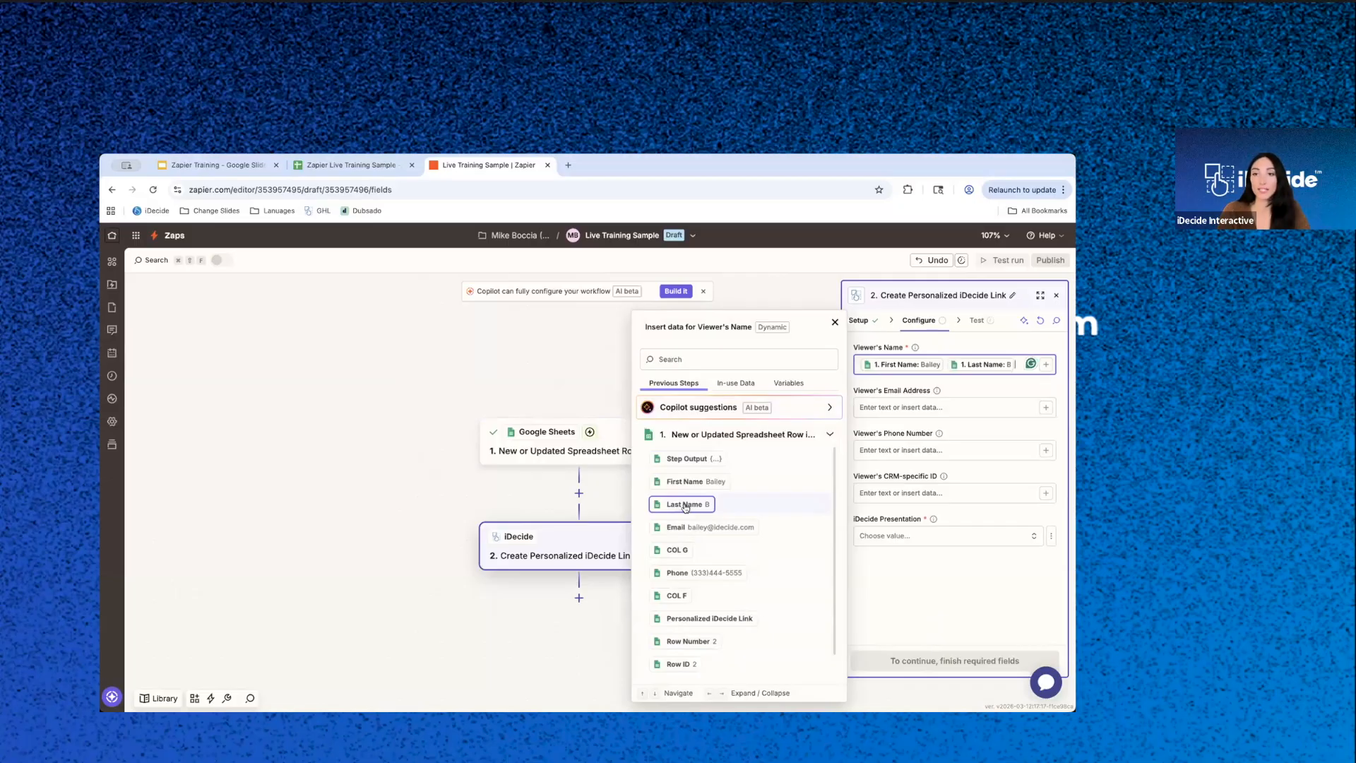
click(943, 364)
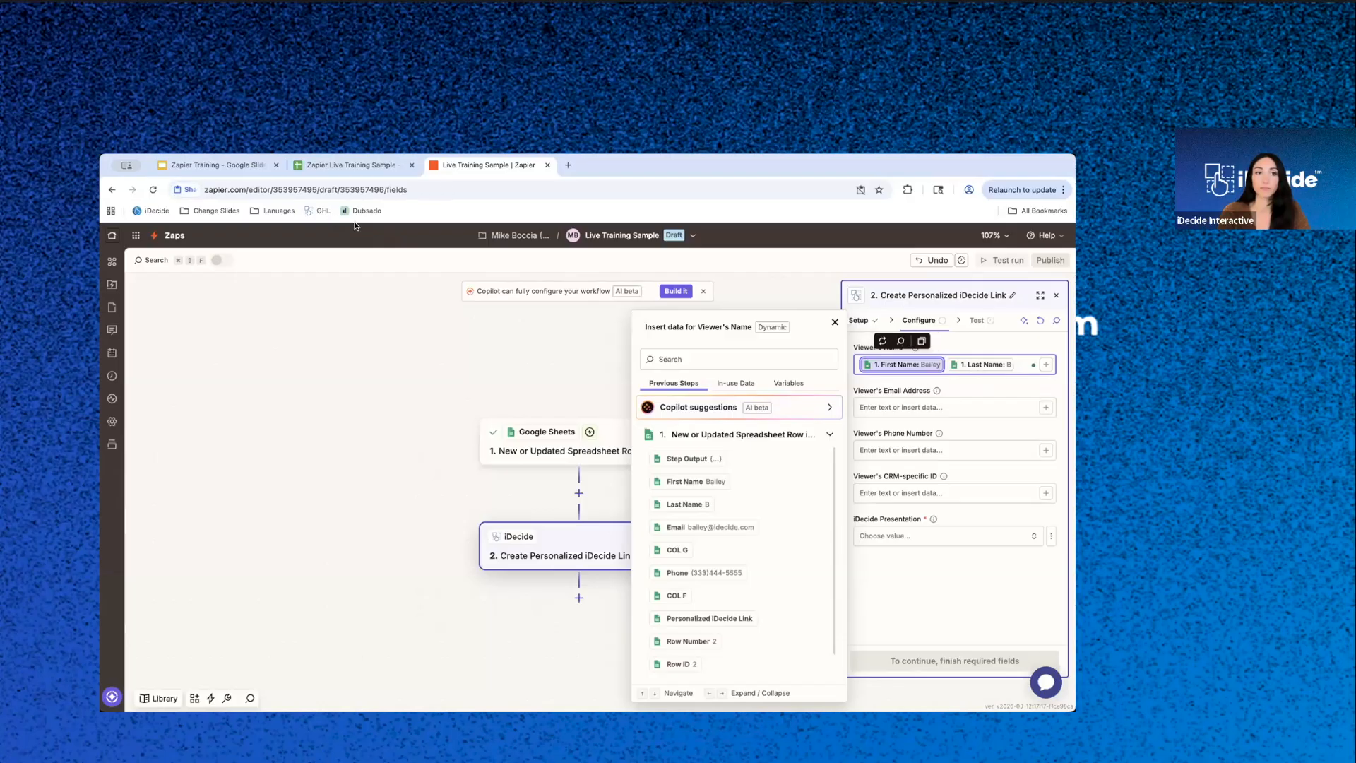
click(1021, 365)
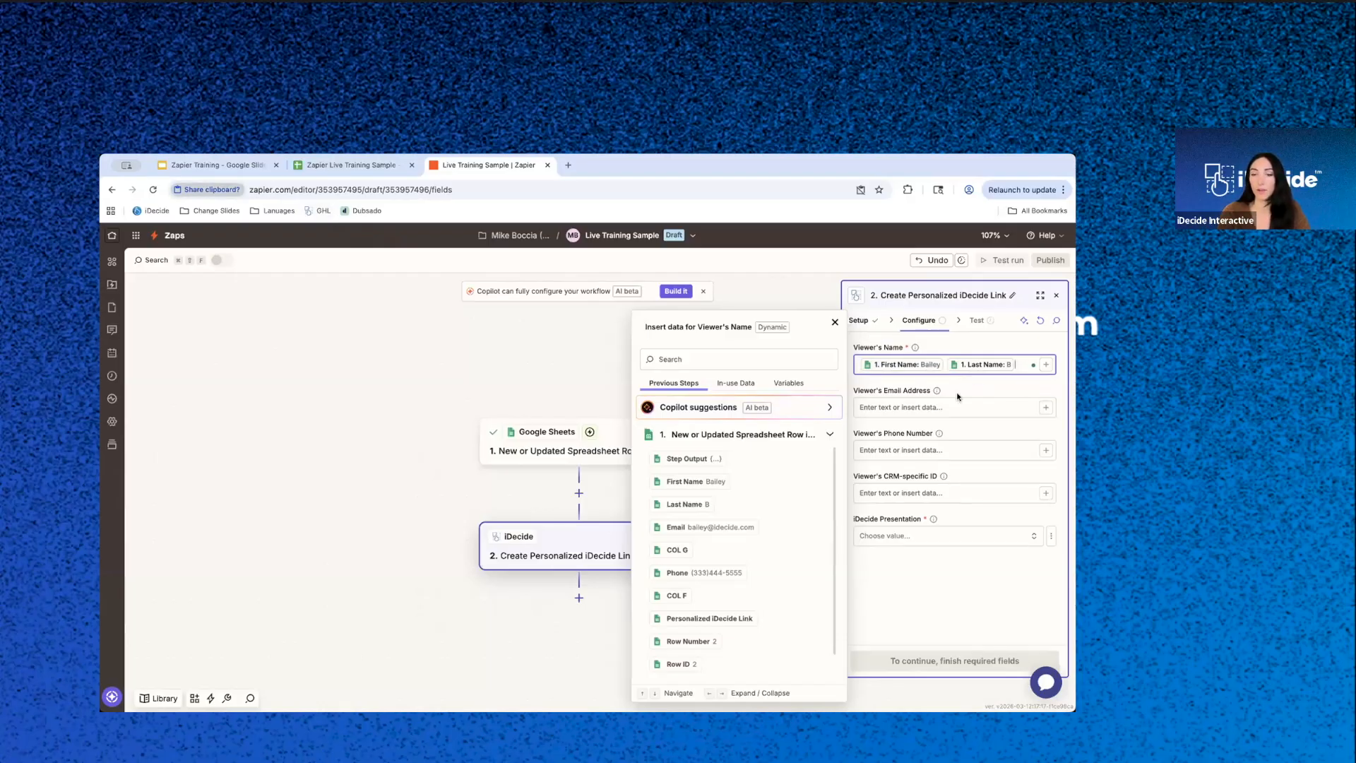
- Map the Viewer's Email Address to the trigger's Email value and the Viewer's Phone Number to its Phone value
click(950, 410)
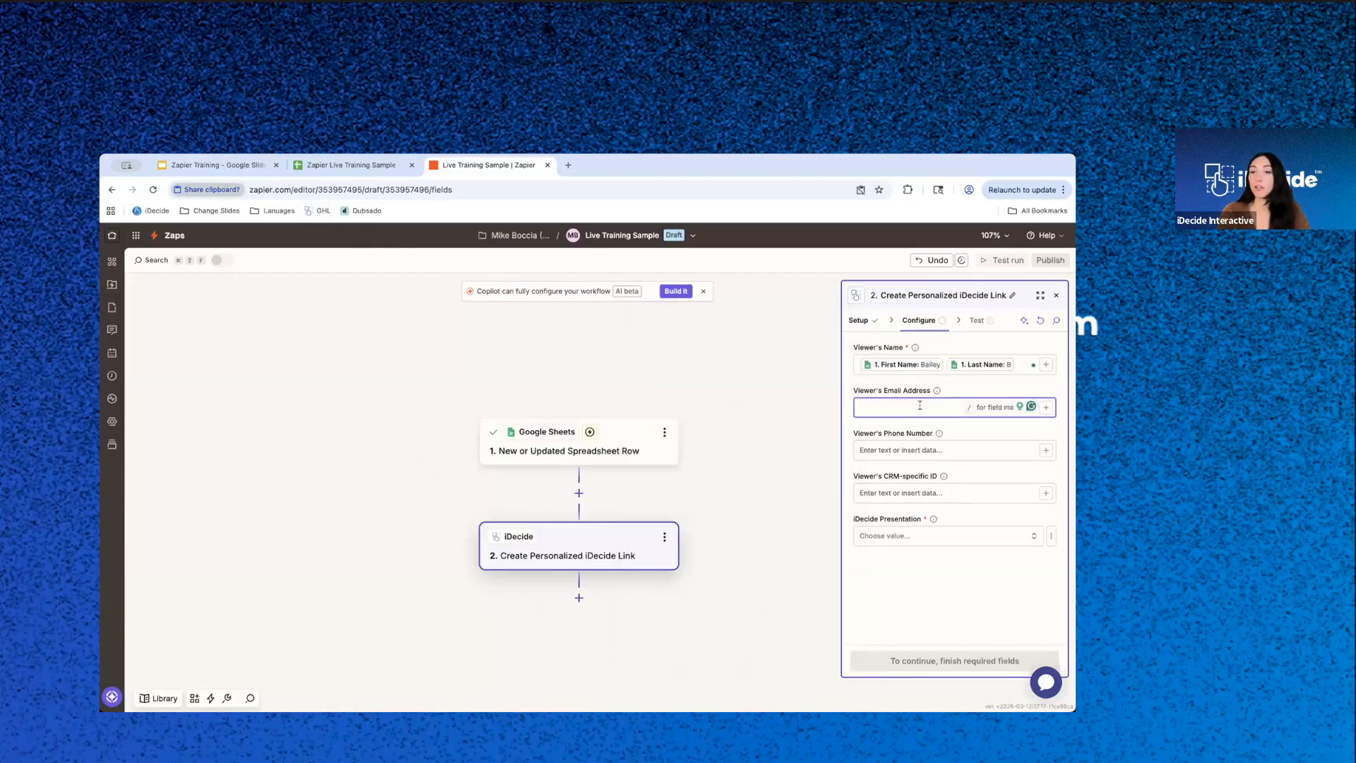
click(1046, 407)
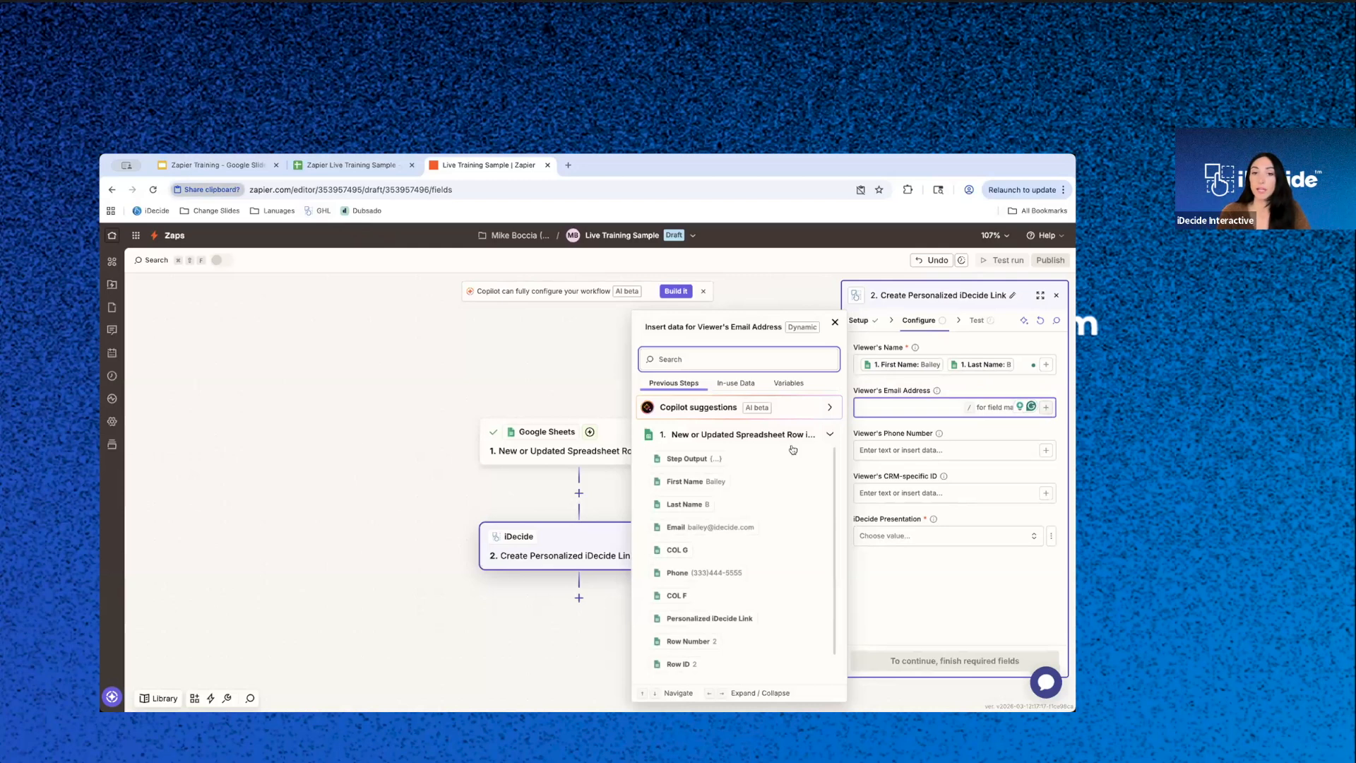
click(685, 528)
click(926, 449)
click(698, 573)
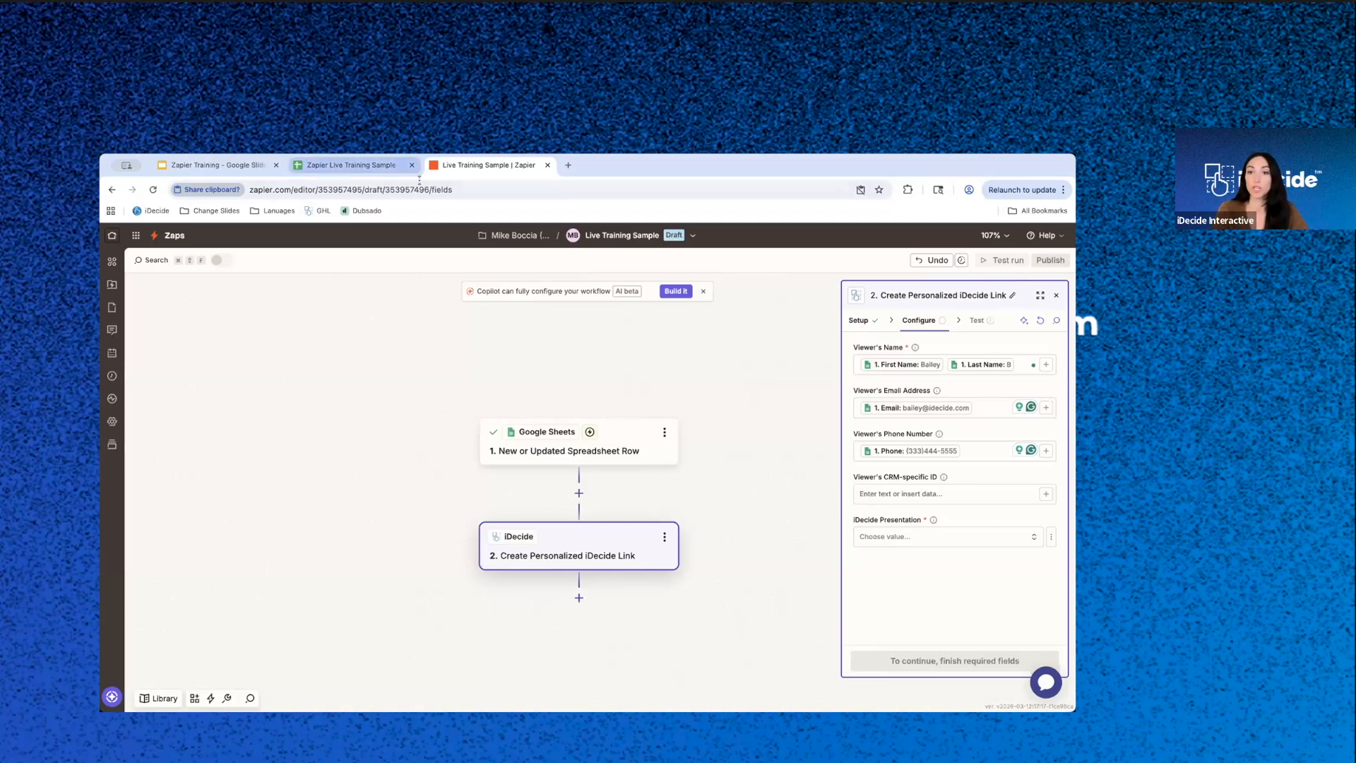
- Look through the trigger data available for the Viewer's CRM-specific ID and leave that optional field empty
click(947, 492)
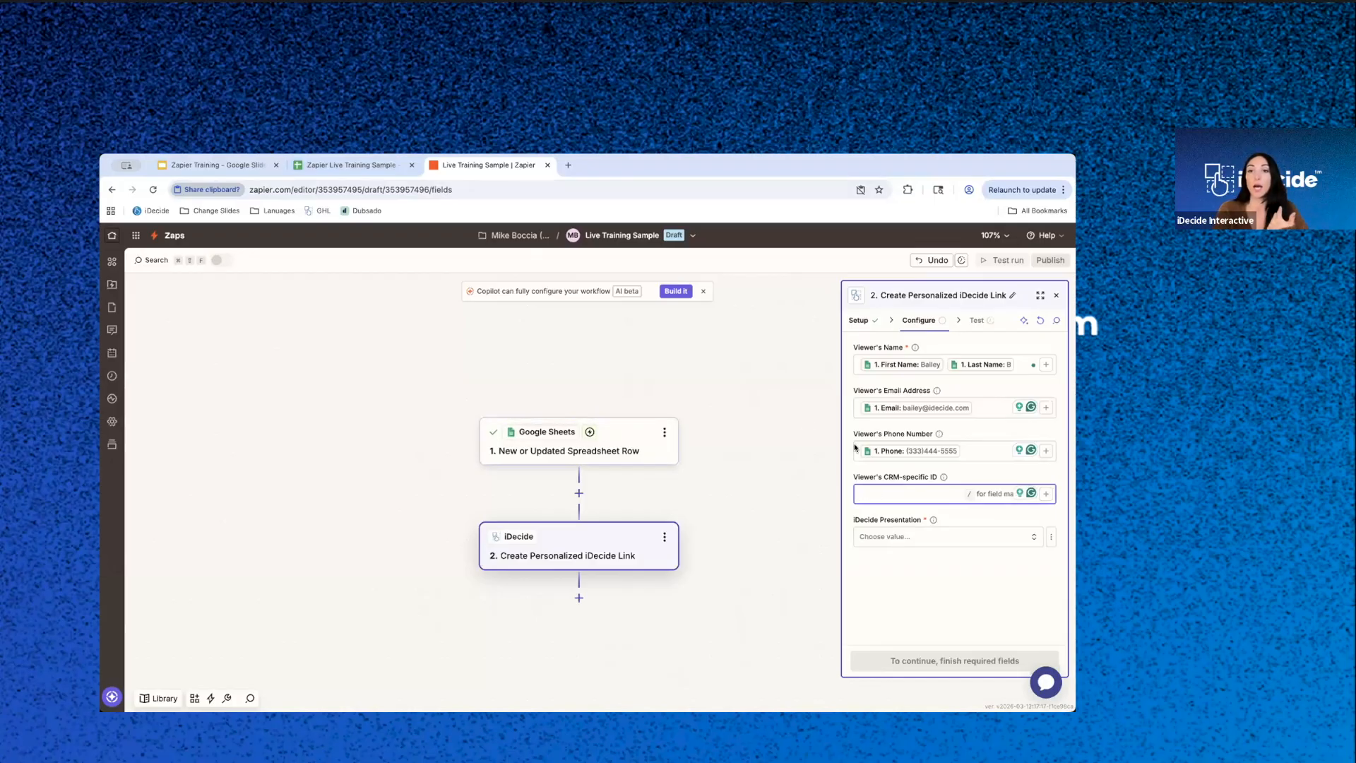
click(1047, 494)
scroll(705, 597, down, 1)
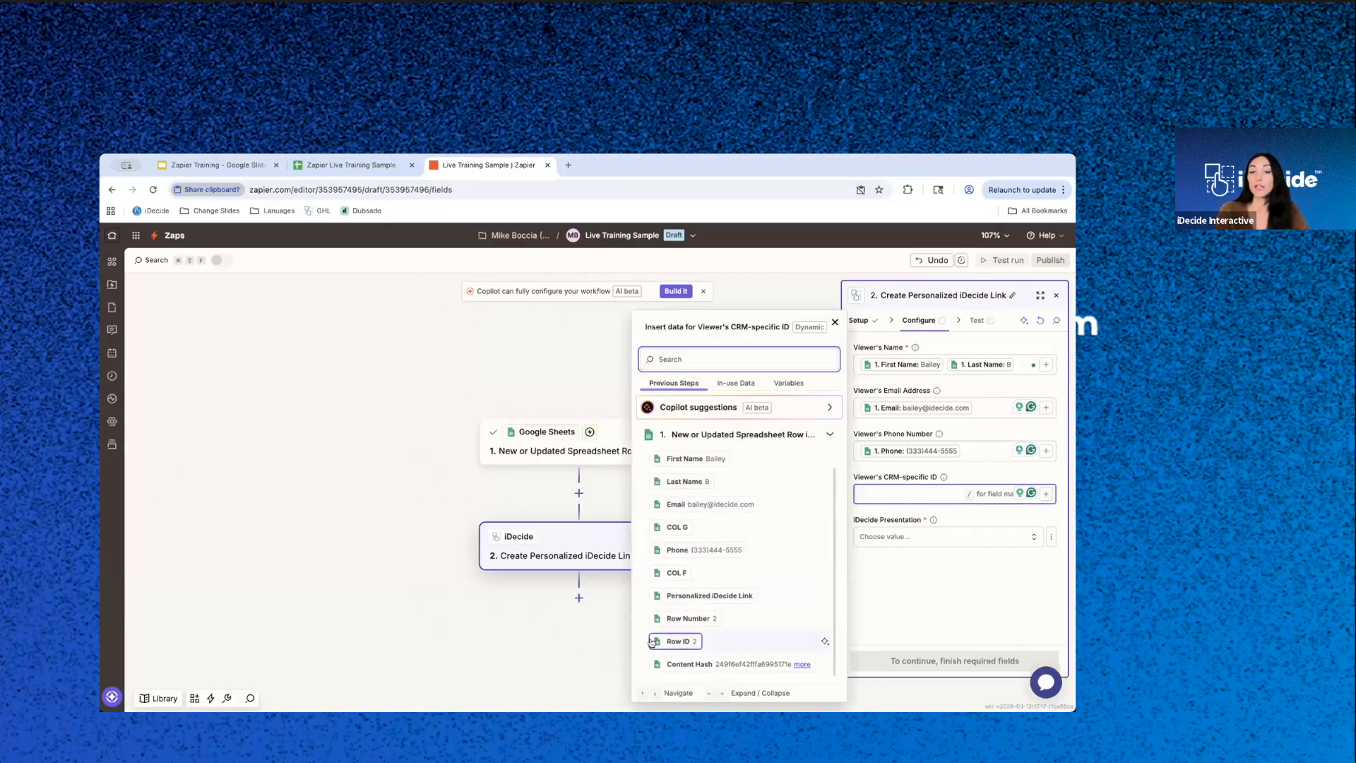
scroll(706, 487, up, 1)
click(933, 495)
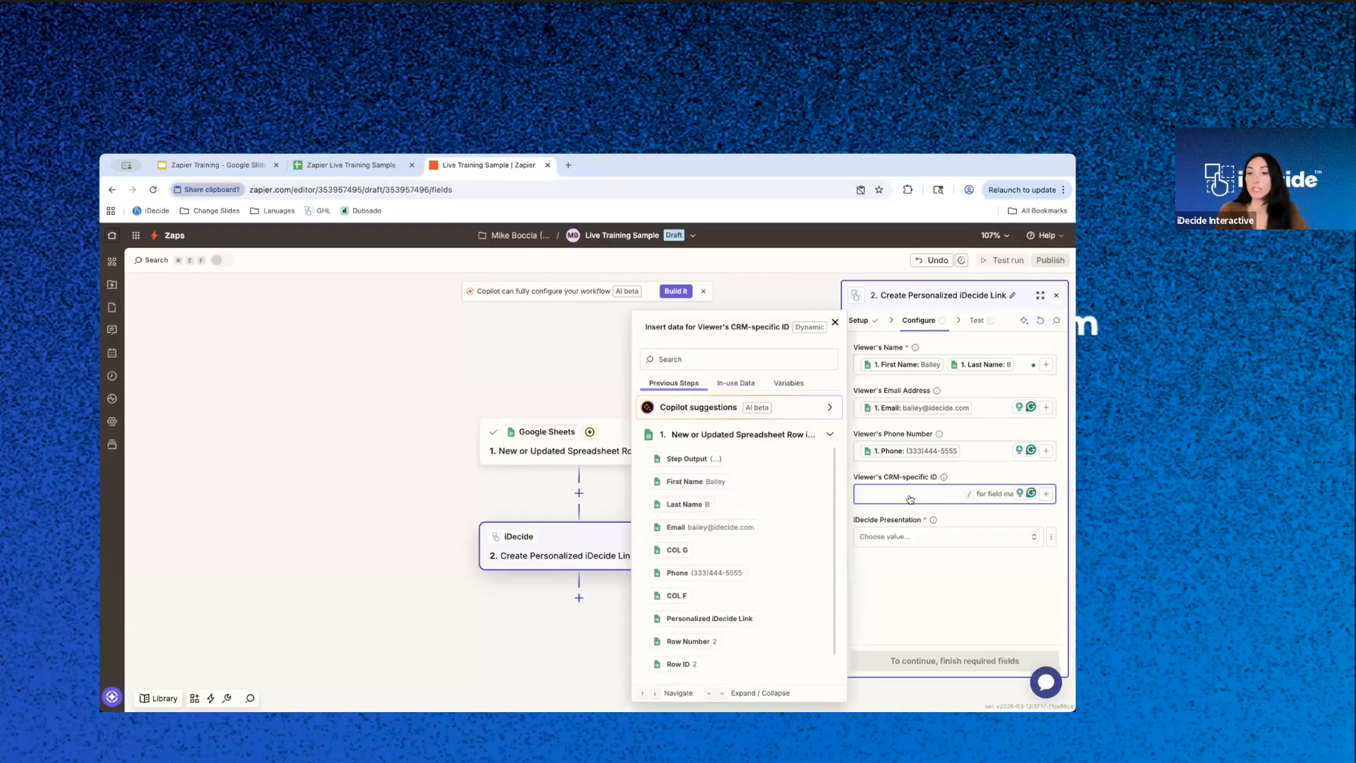
click(951, 567)
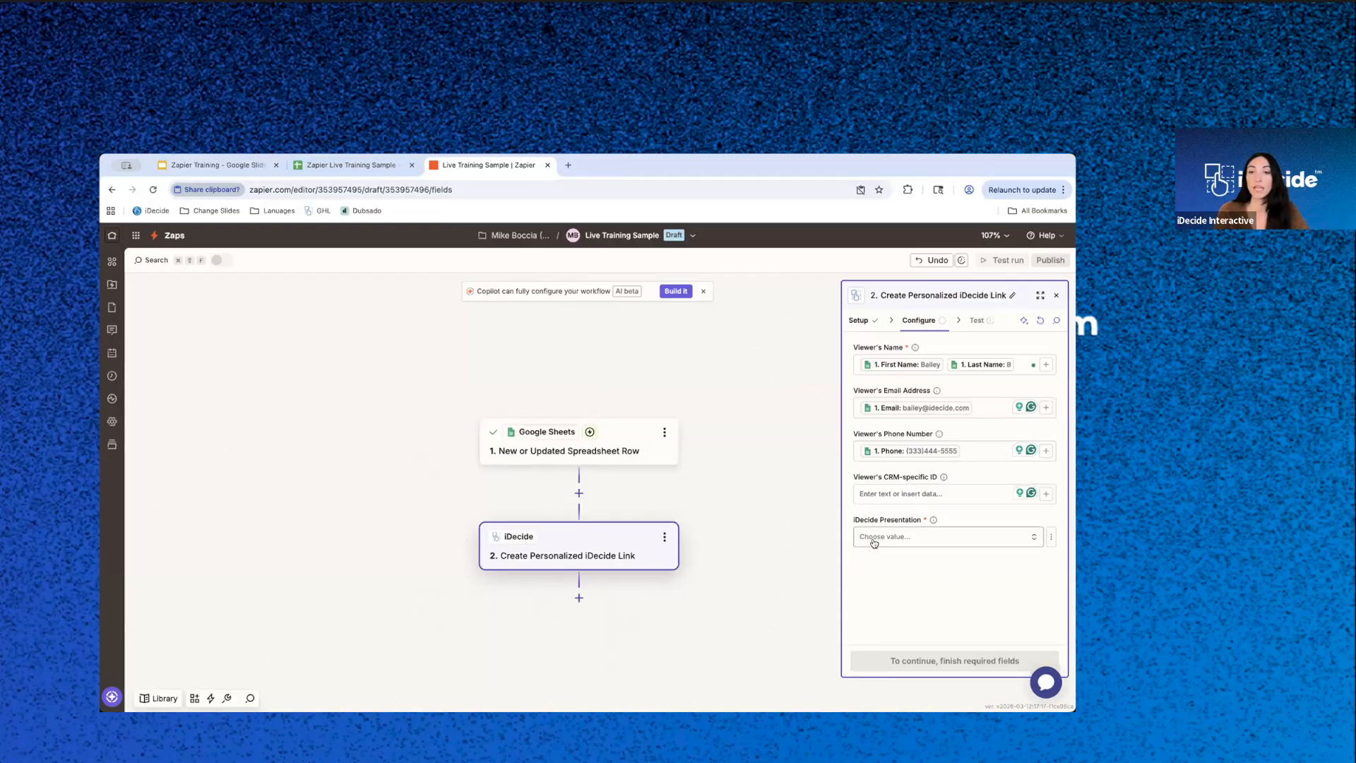
- Set the iDecide Presentation to 1 - Presentation Test and proceed to the action's test
click(951, 544)
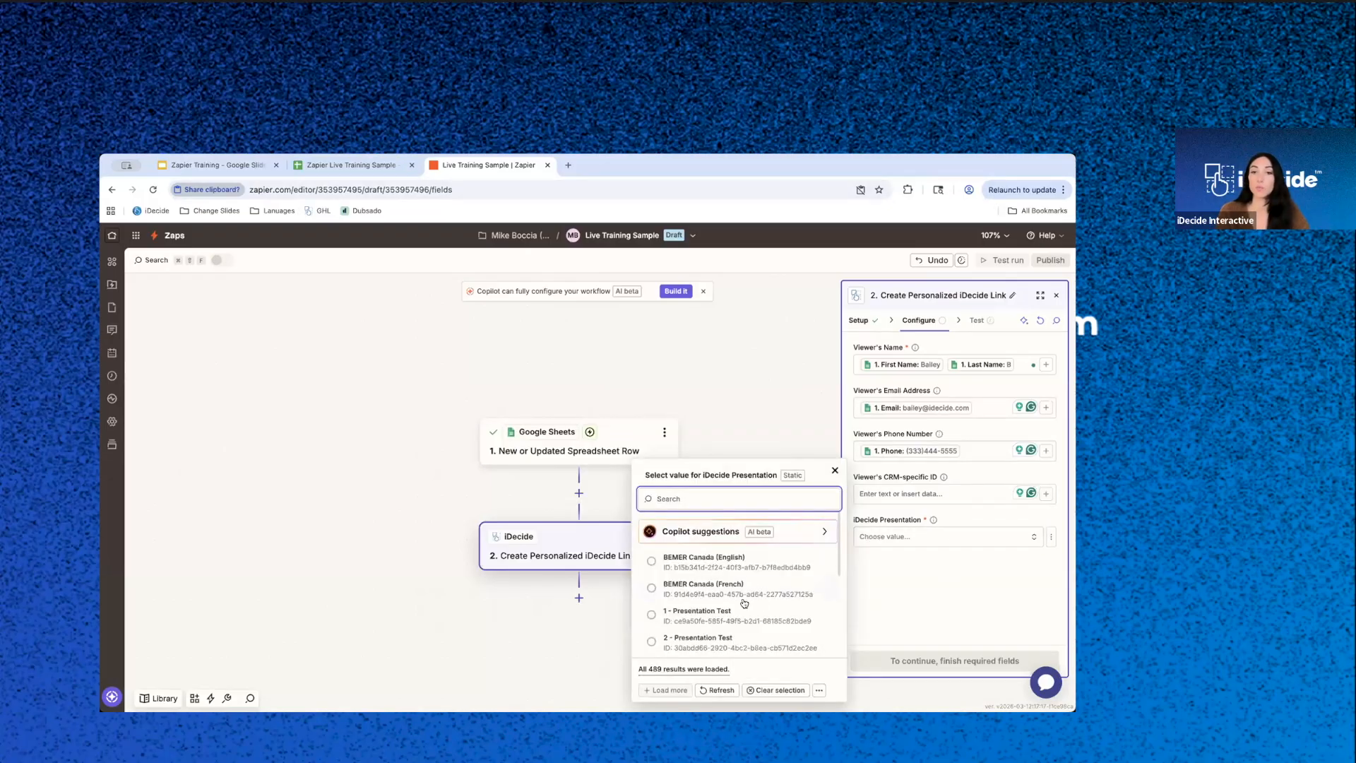
scroll(743, 603, down, 5)
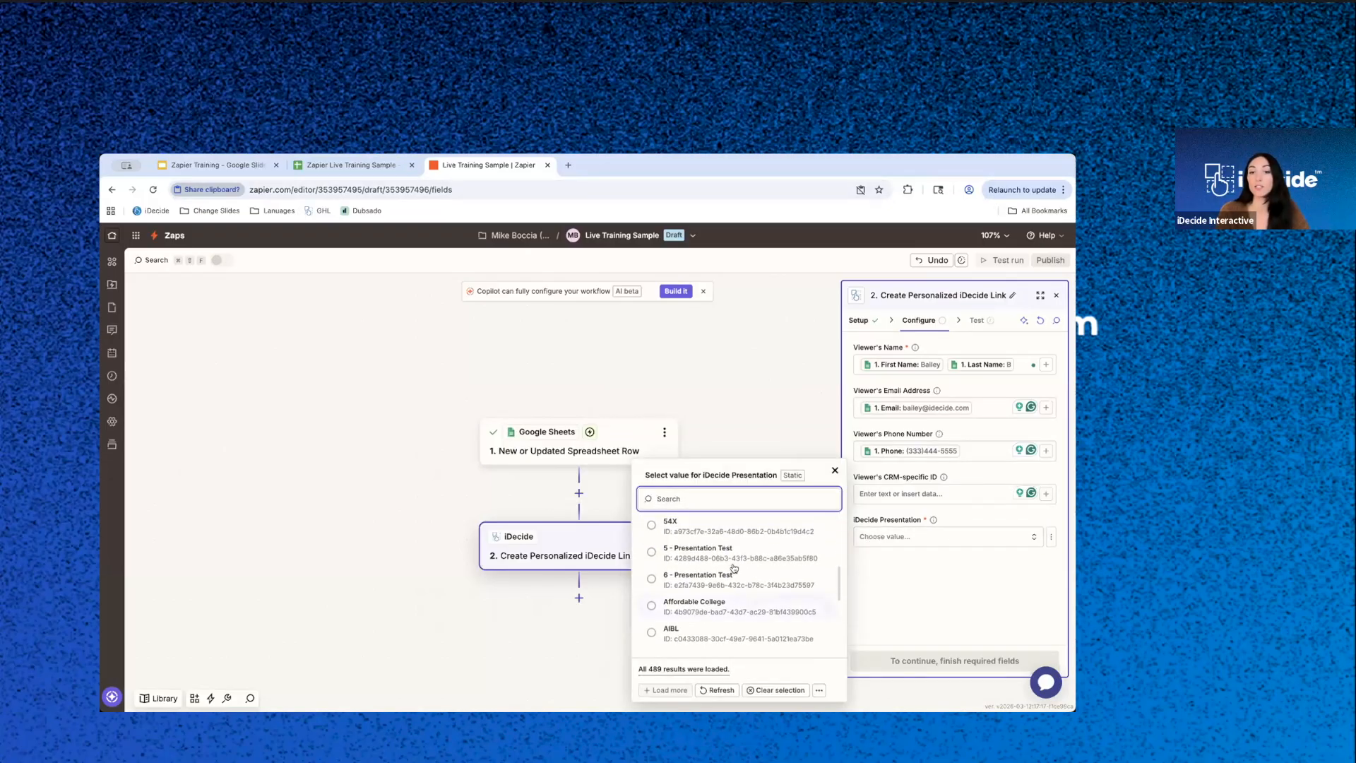
scroll(741, 622, down, 3)
scroll(739, 586, up, 5)
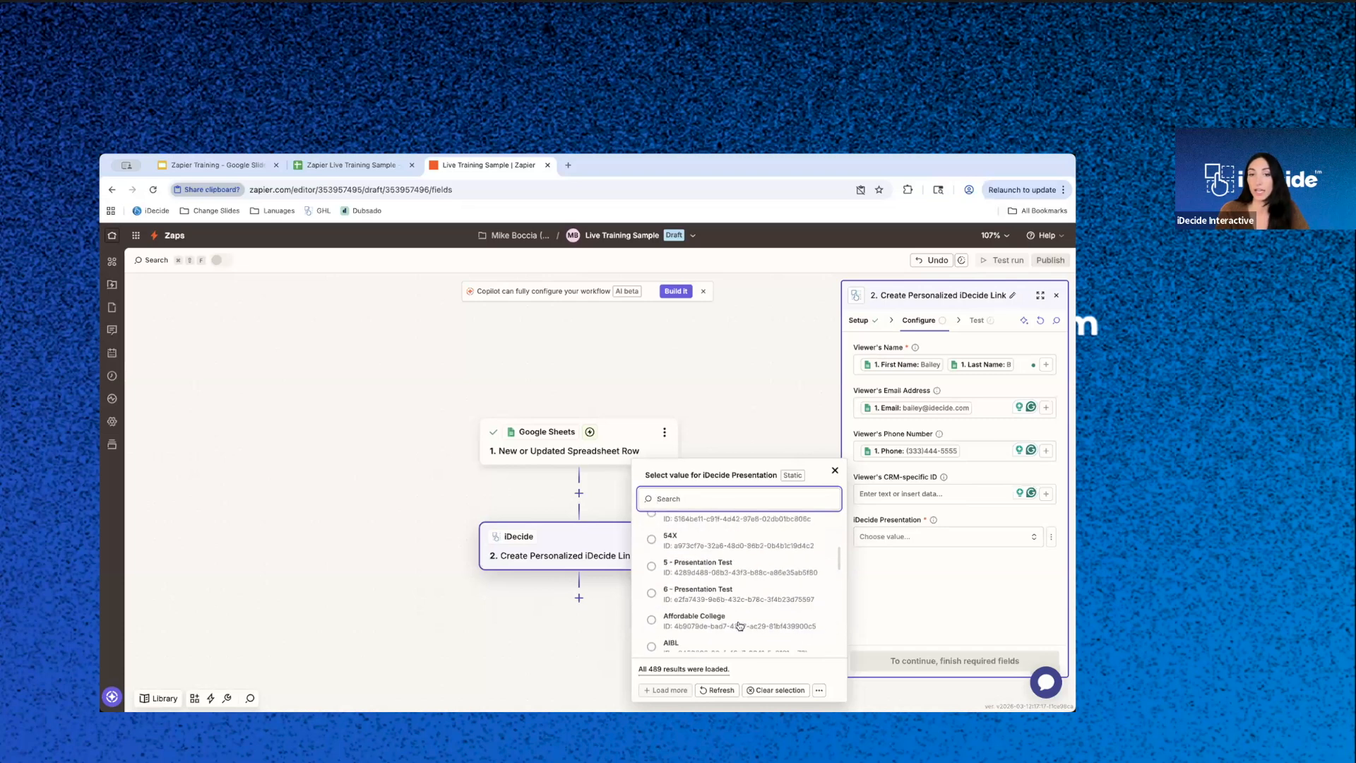
scroll(735, 562, up, 3)
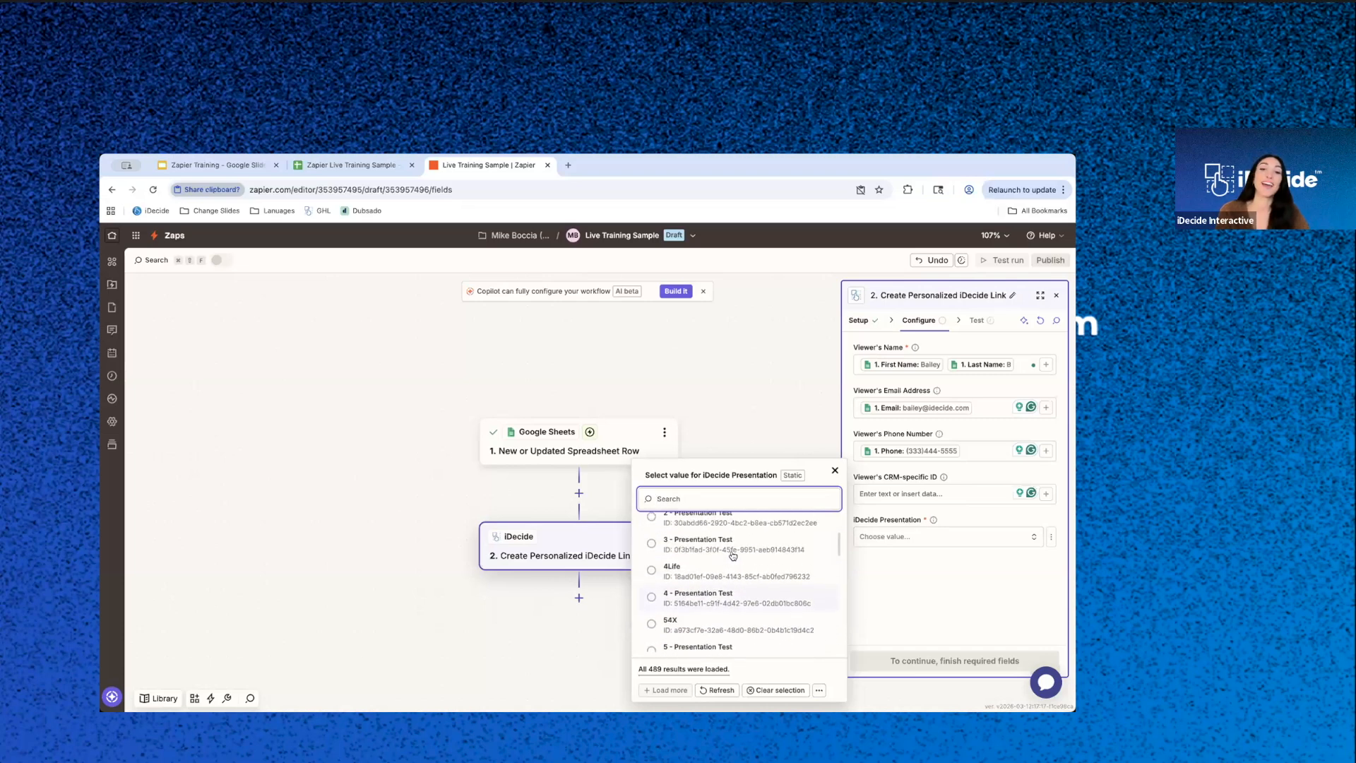
scroll(733, 553, up, 3)
scroll(721, 597, down, 3)
scroll(723, 537, down, 1)
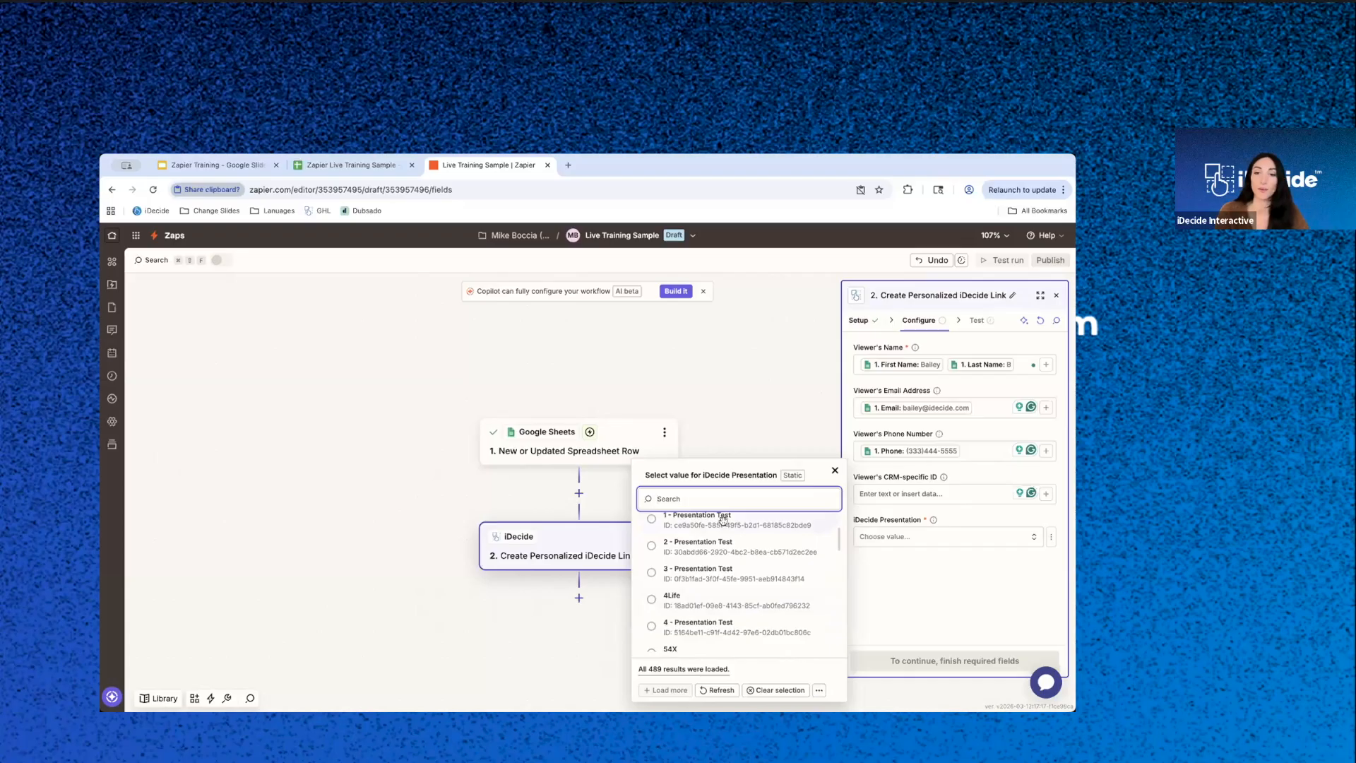
click(723, 522)
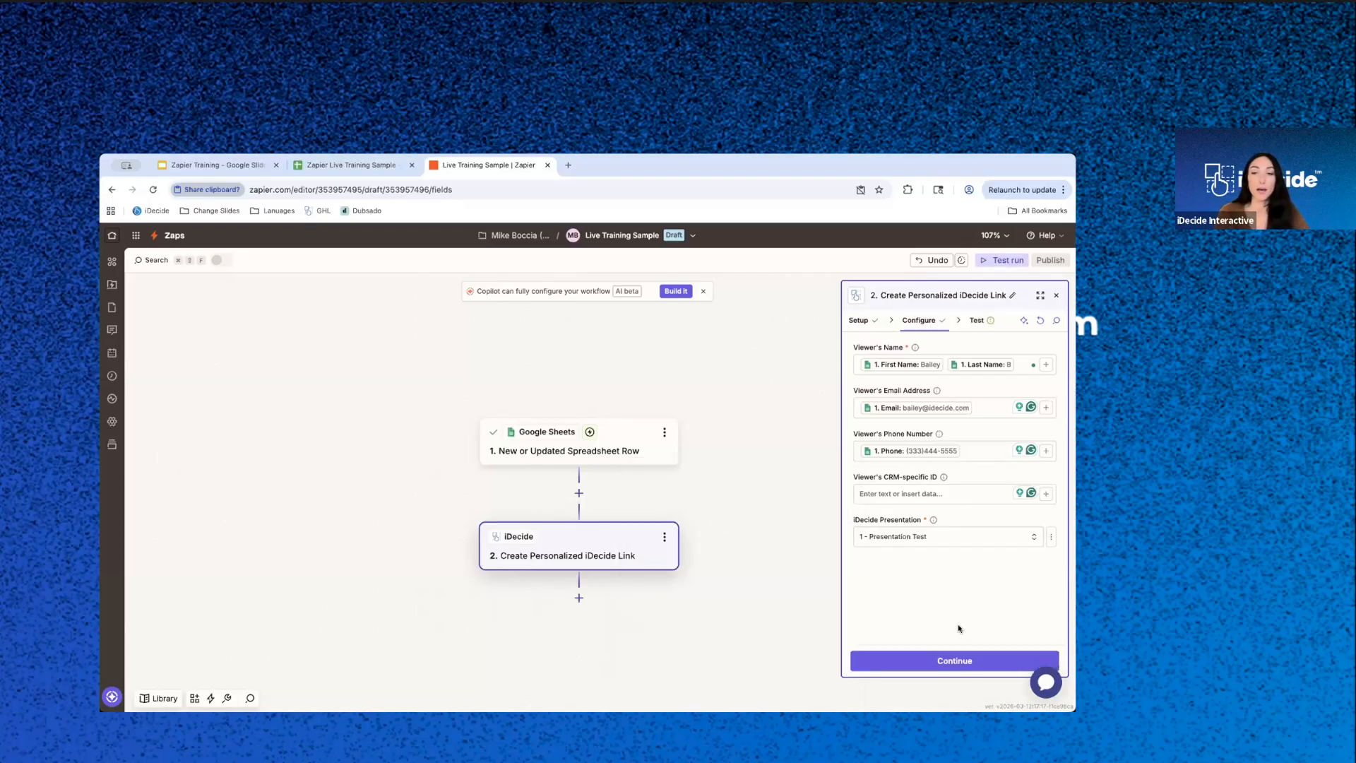
click(946, 665)
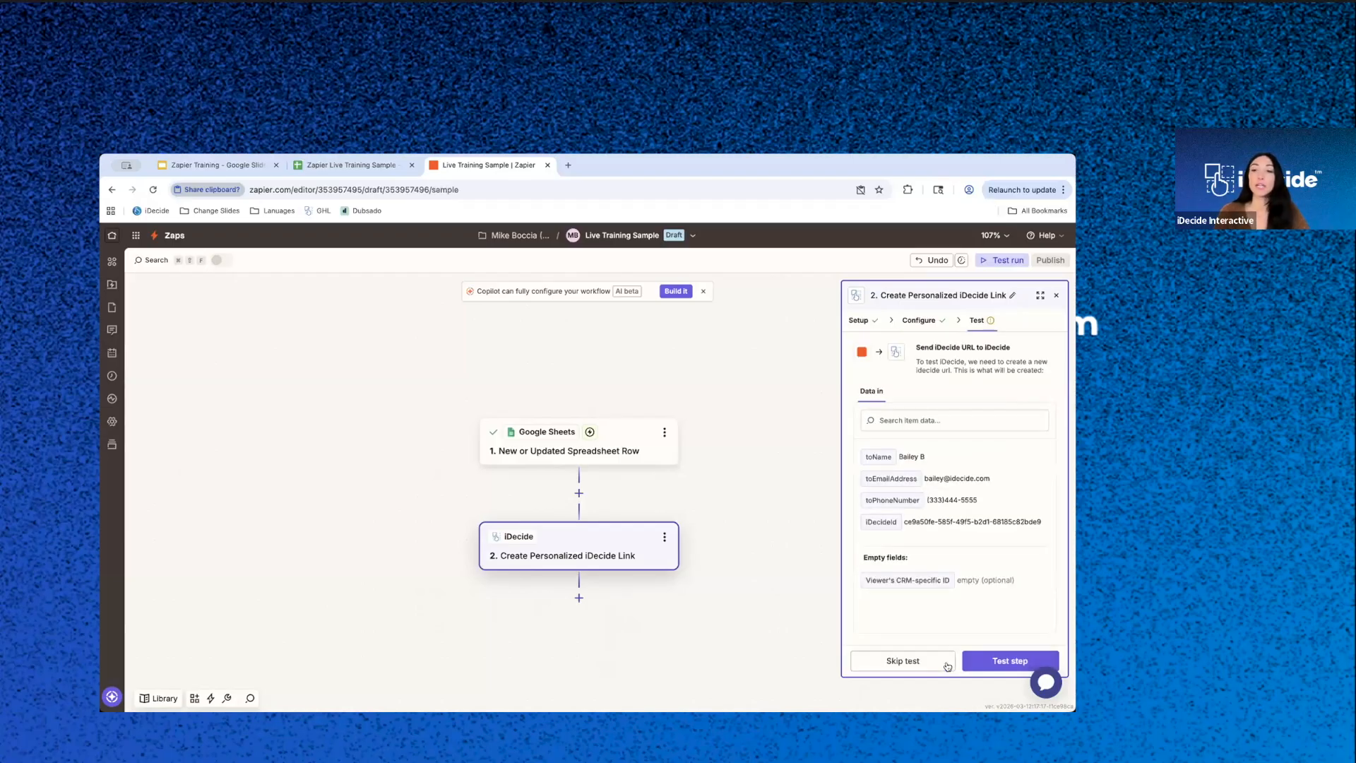
- Test the iDecide action and open the generated iDecide URL in a new browser tab
click(992, 661)
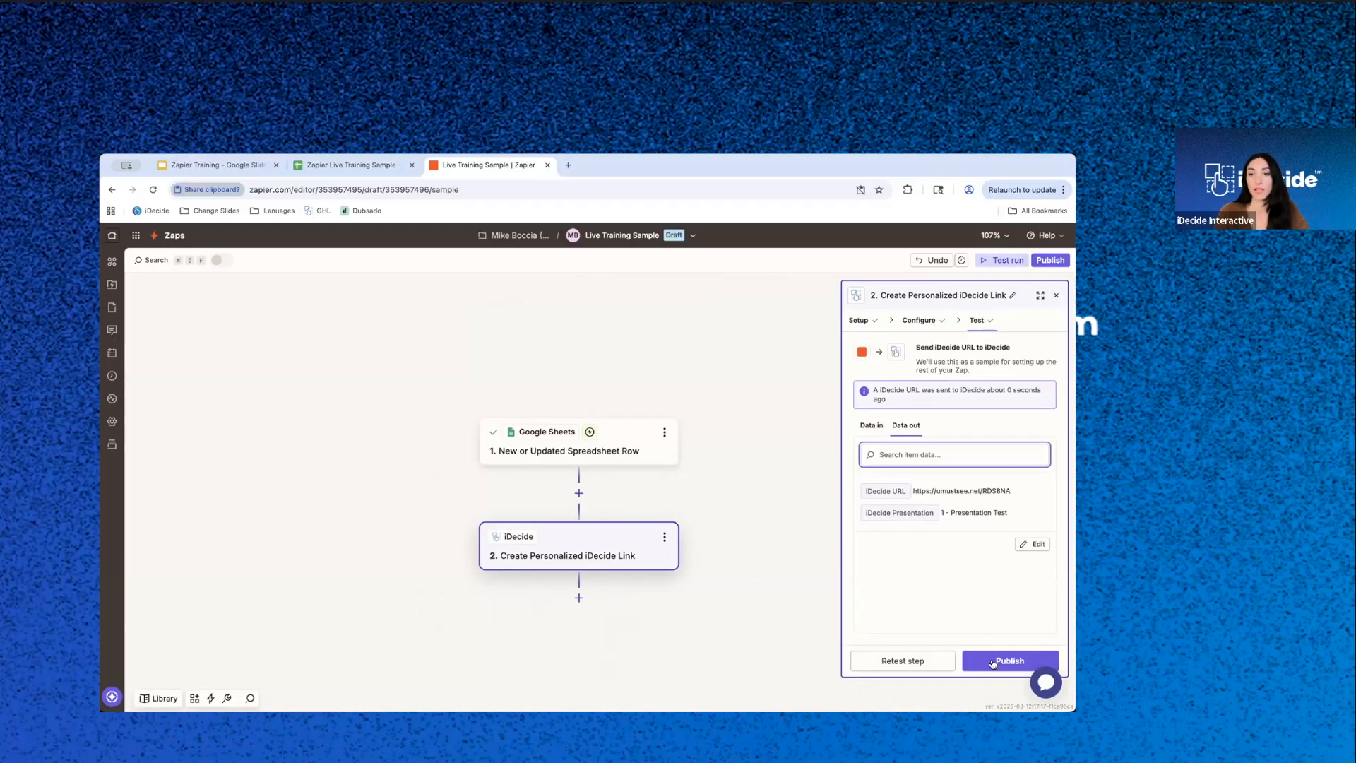
drag(913, 489, 1012, 493)
key(super+c)
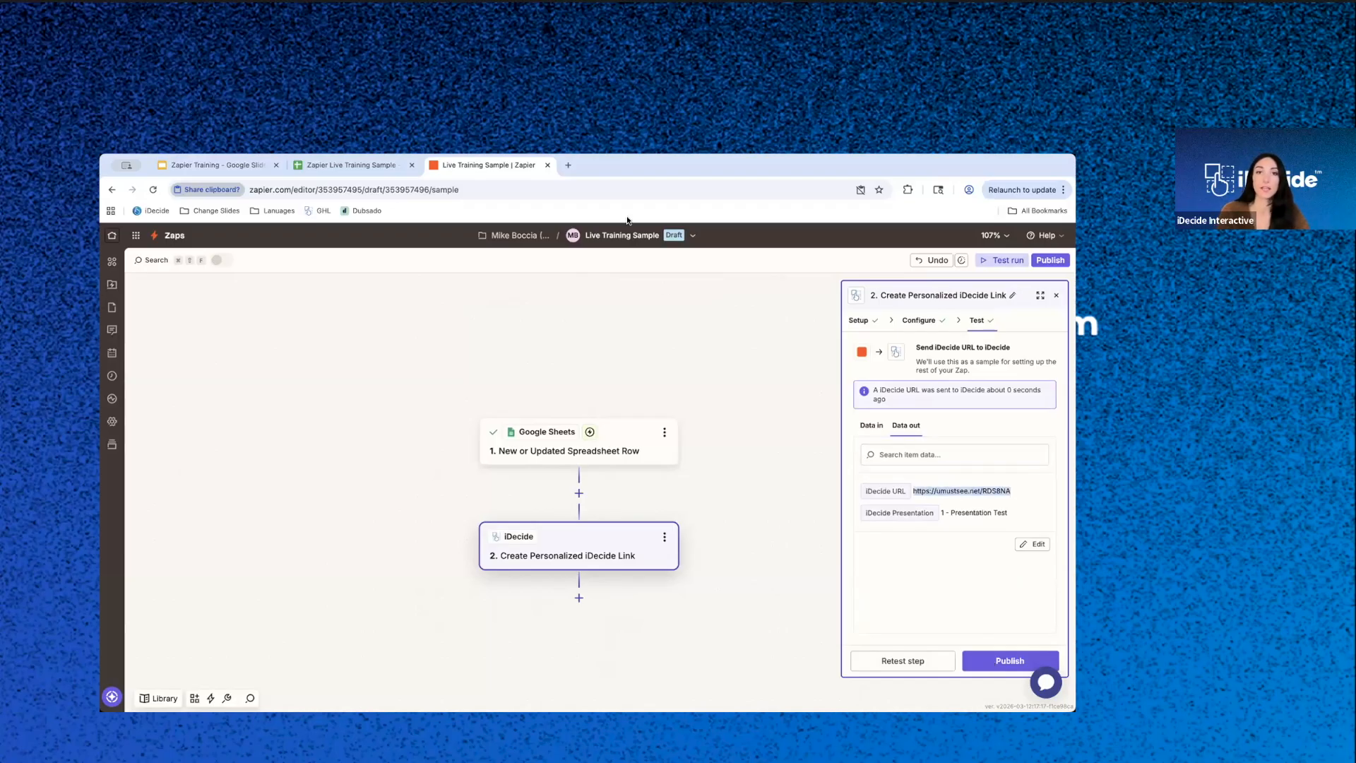
click(563, 164)
key(super+v)
key(Return)
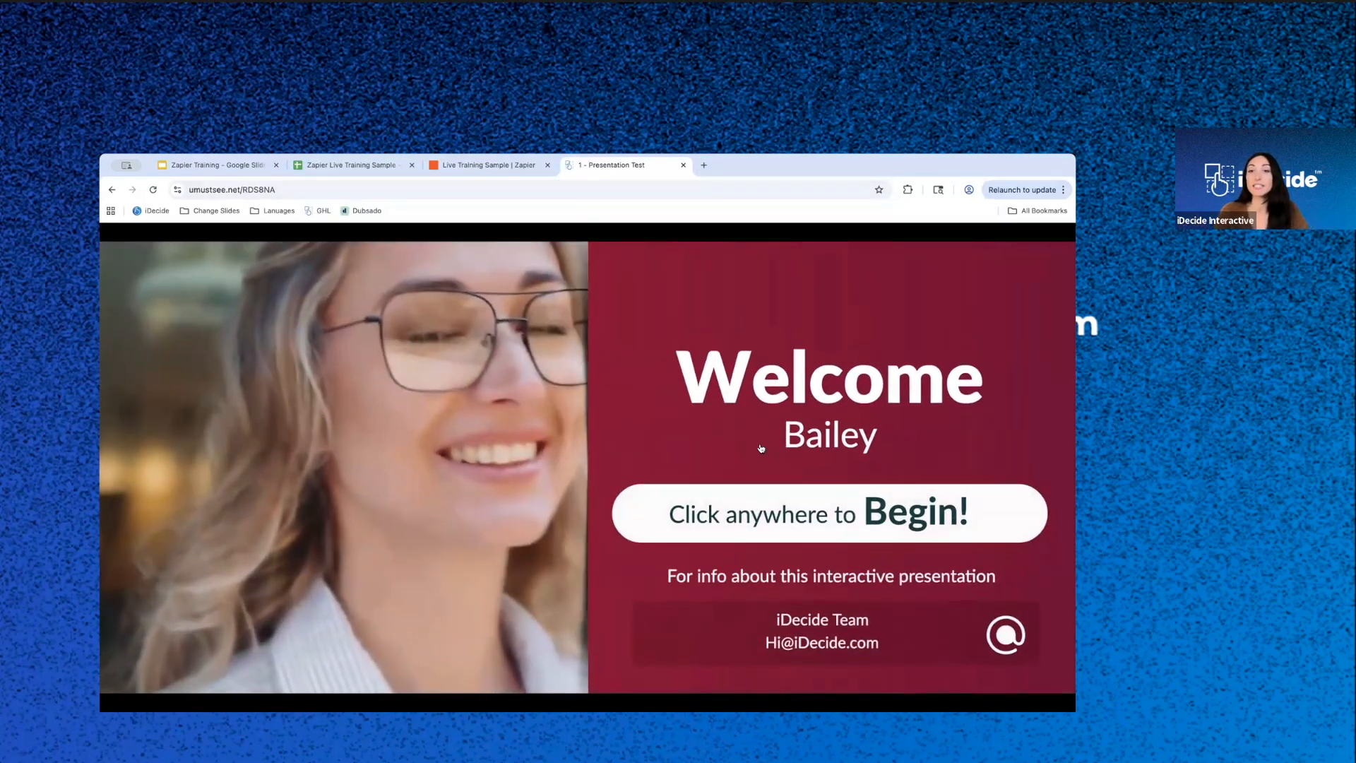
- Compare the spreadsheet's first name in A2 with the presentation's welcome screen, and close the presentation
click(335, 165)
click(172, 337)
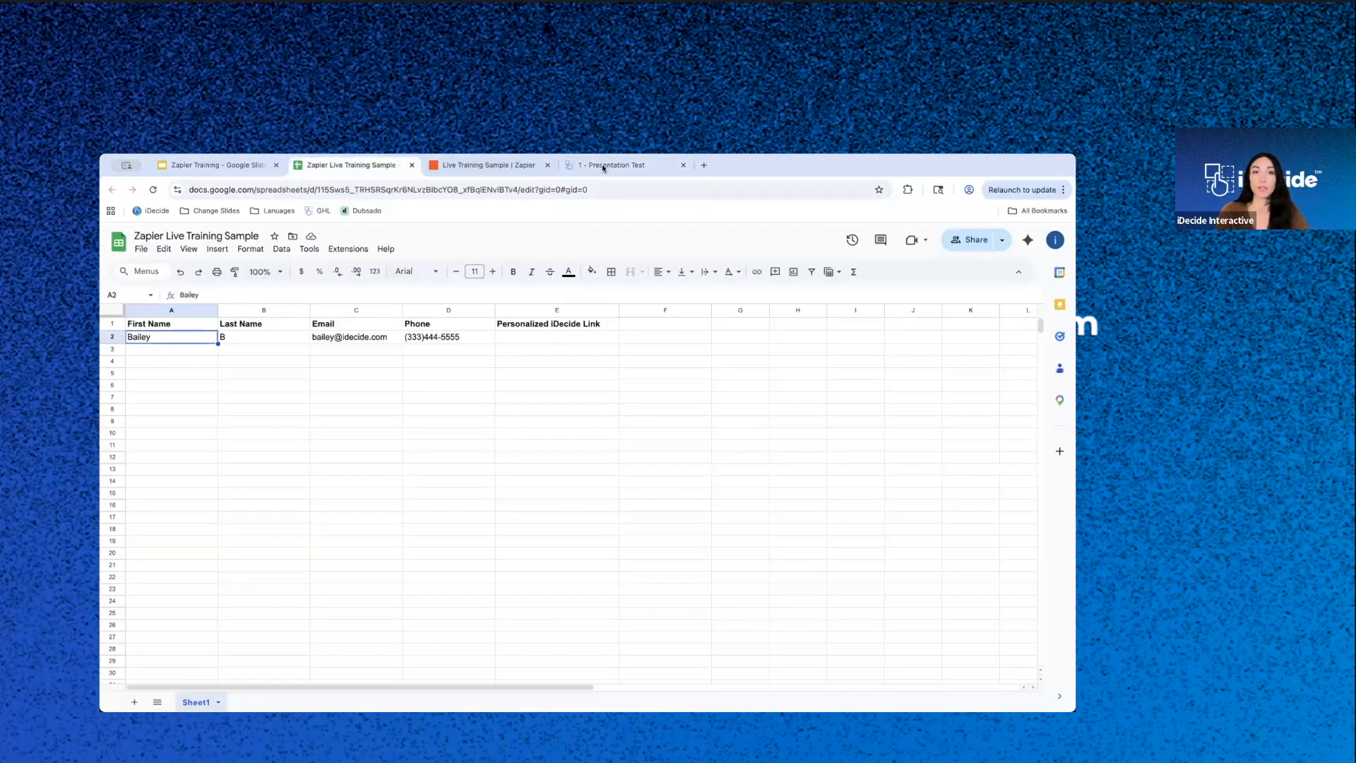
click(602, 167)
click(682, 165)
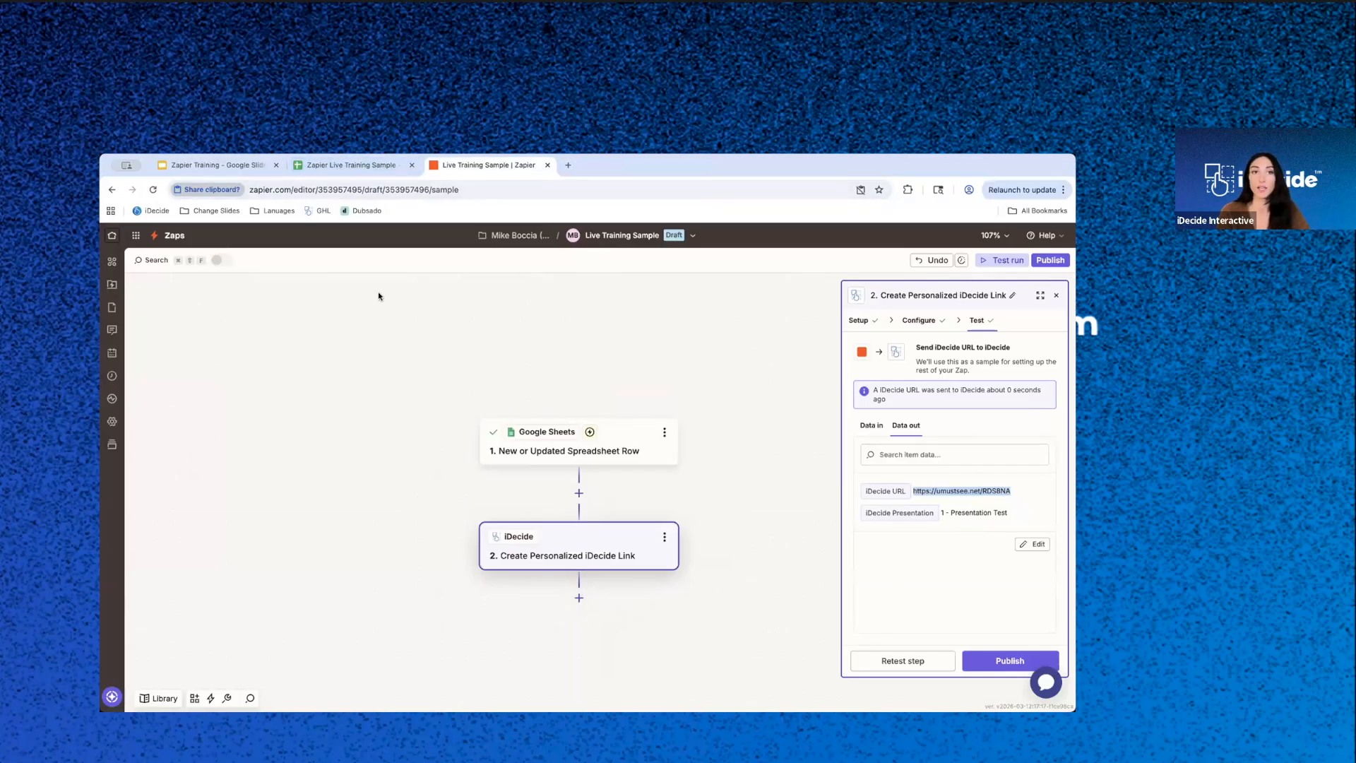
- Check the spreadsheet's Personalized iDecide Link column and add a third step to the Zap using Google Sheets
click(345, 166)
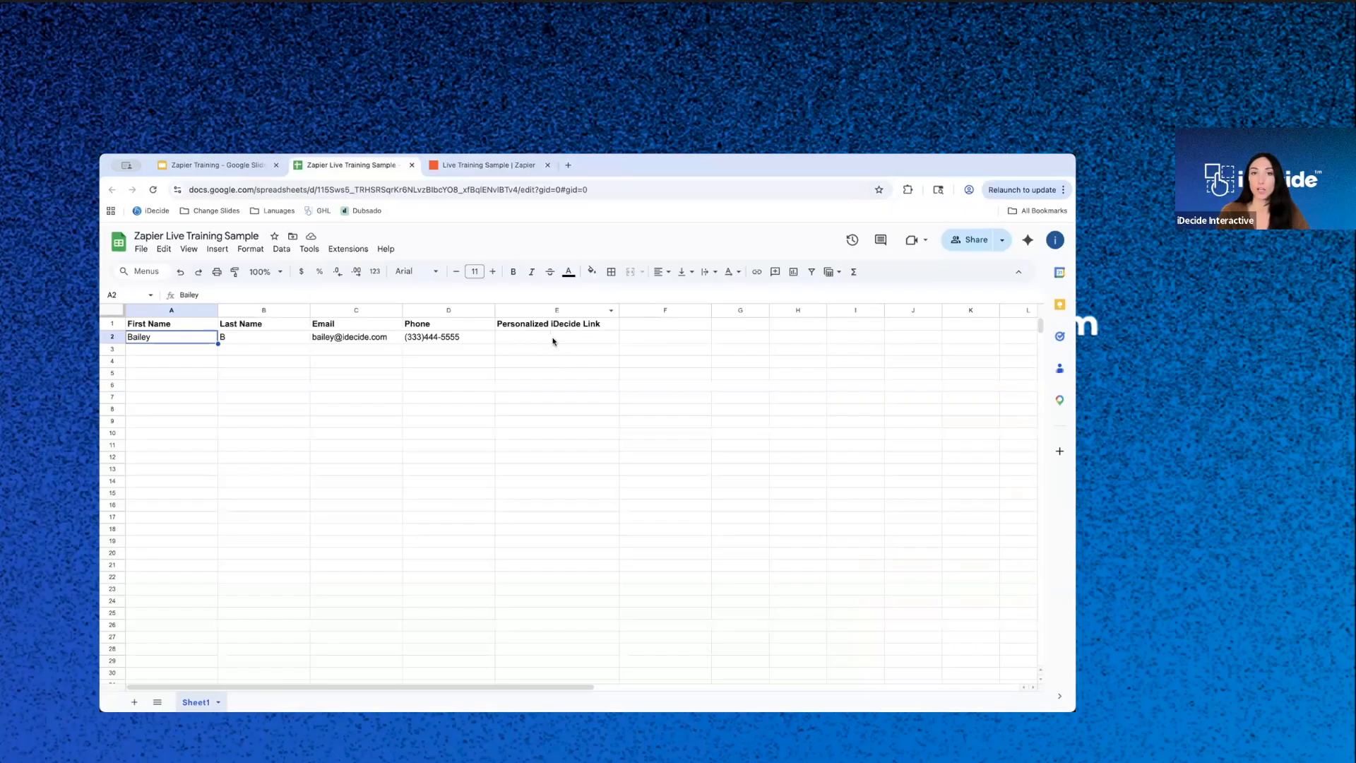
click(503, 168)
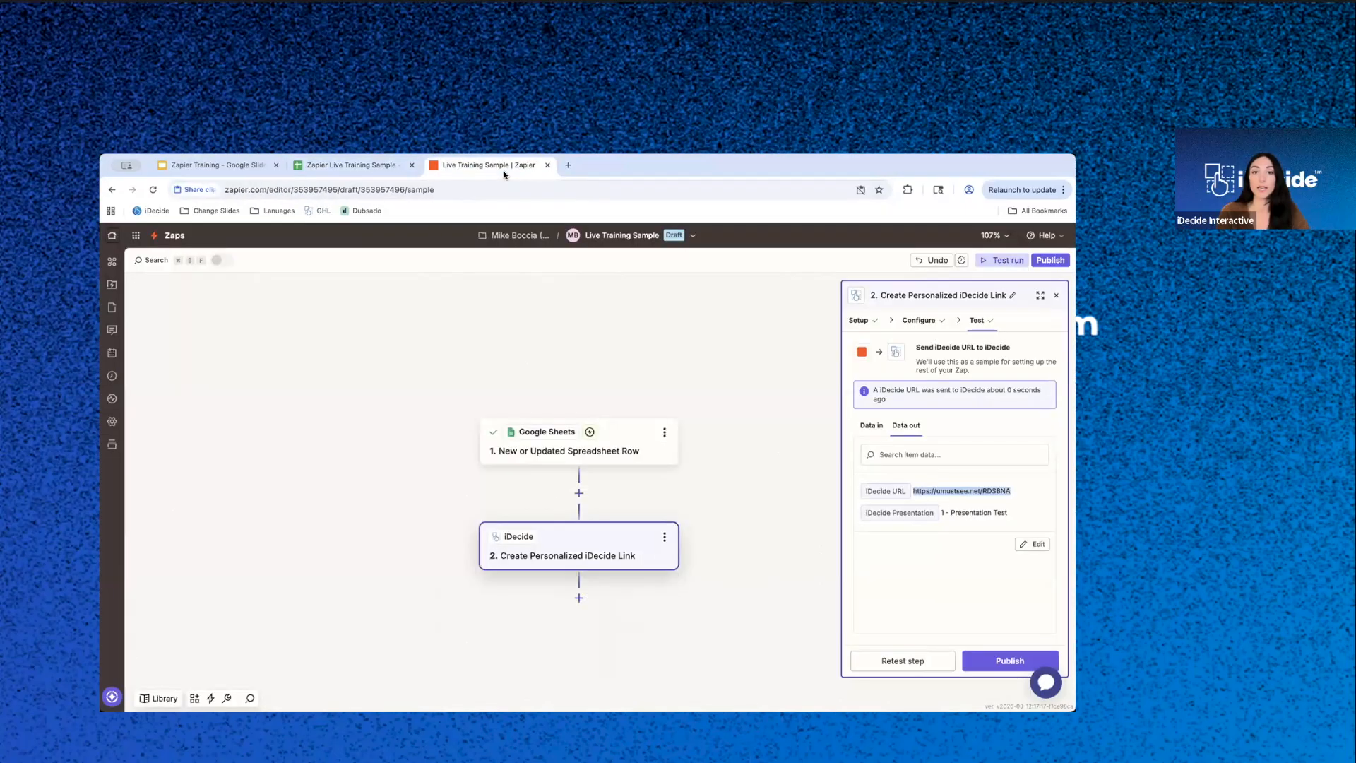
click(579, 599)
click(578, 599)
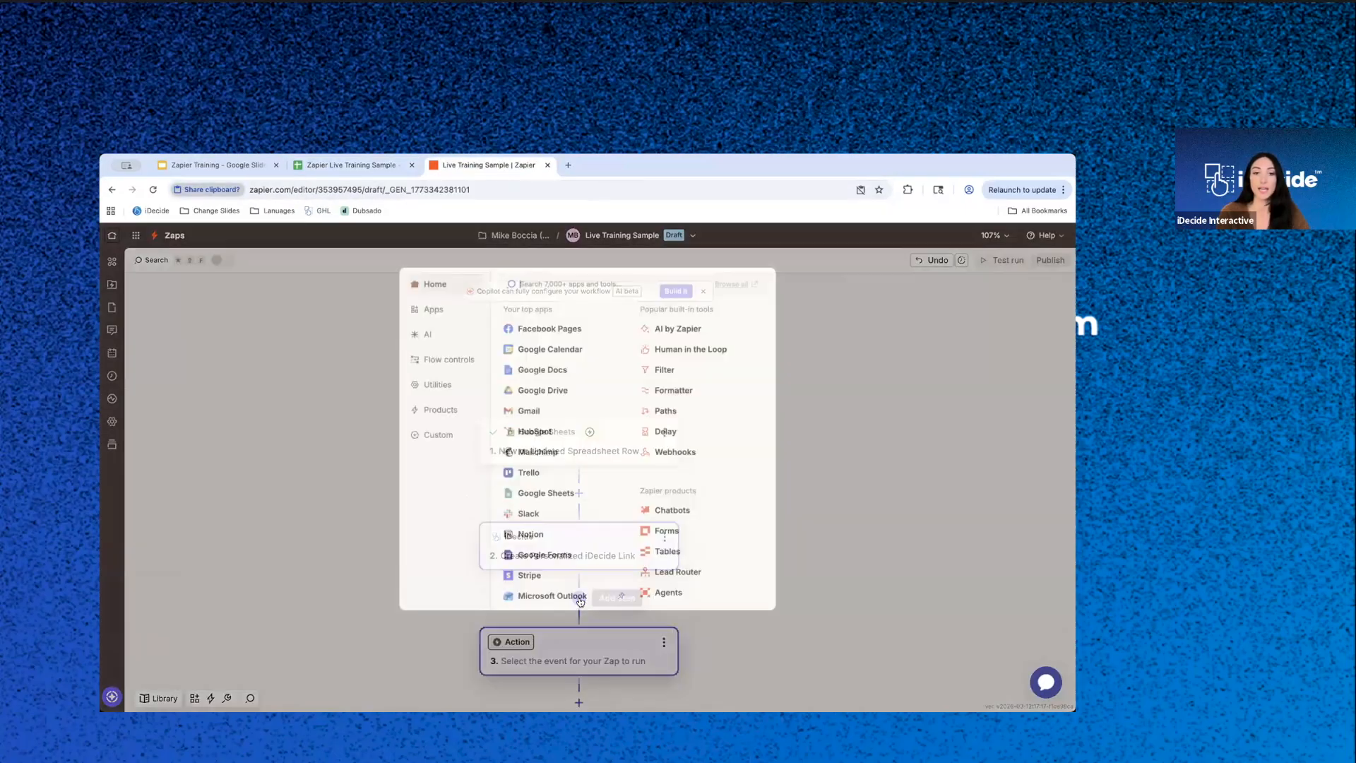
click(533, 493)
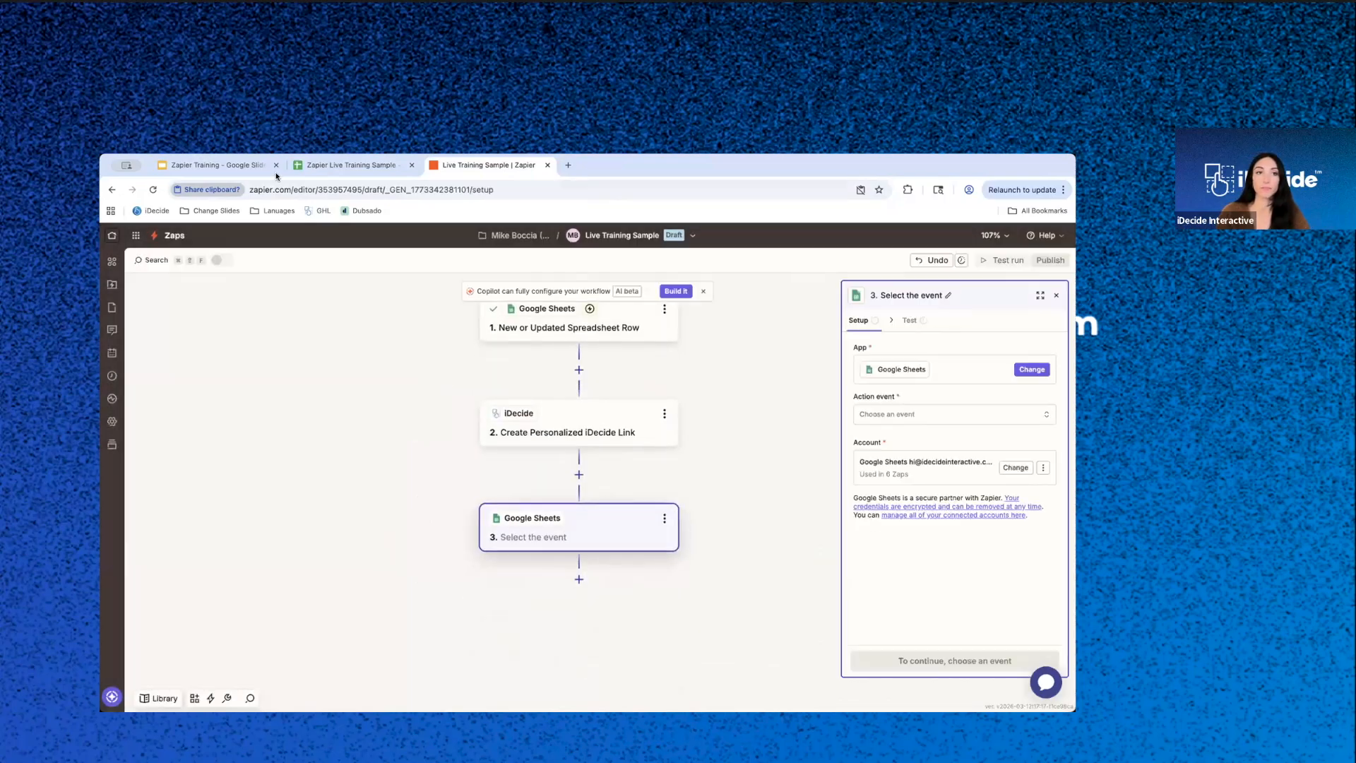
- Set the third step's Google Sheets action event to Update Spreadsheet Row
click(916, 413)
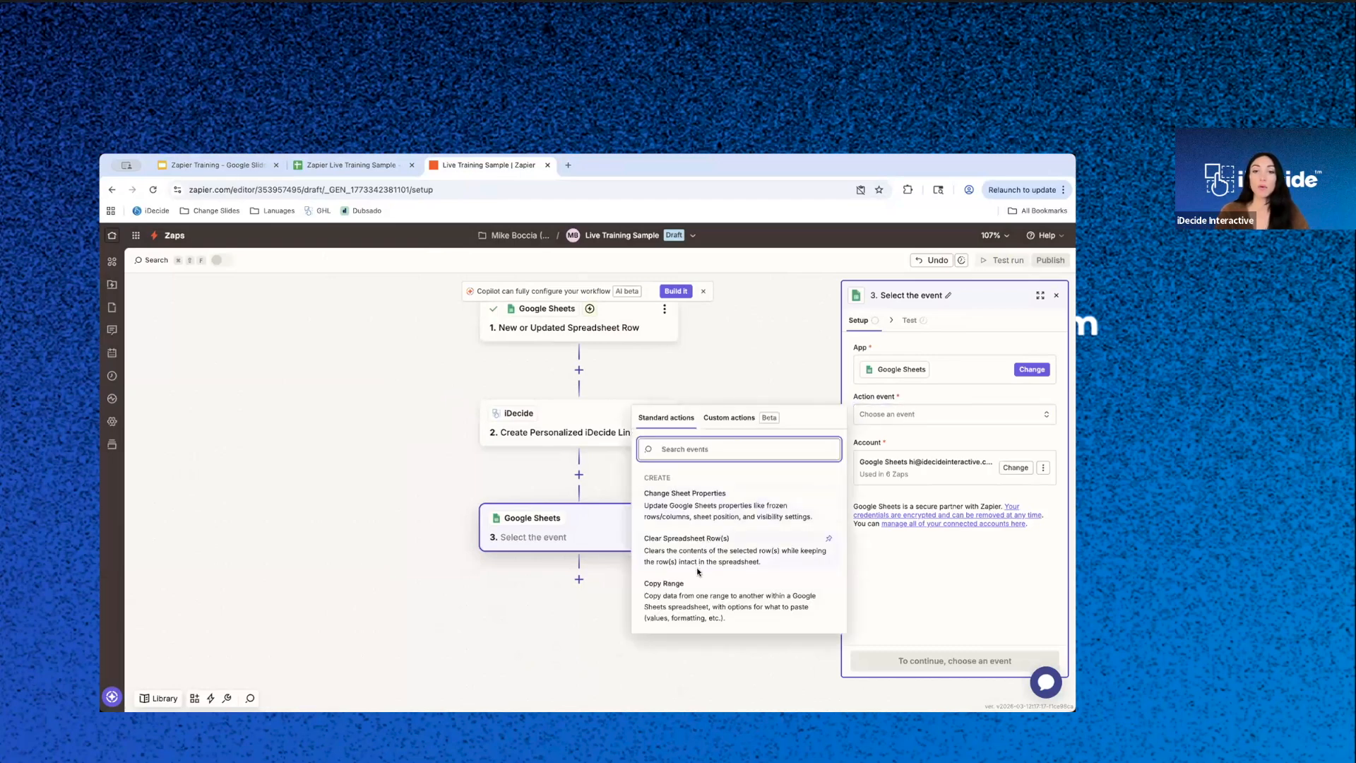
scroll(698, 571, down, 5)
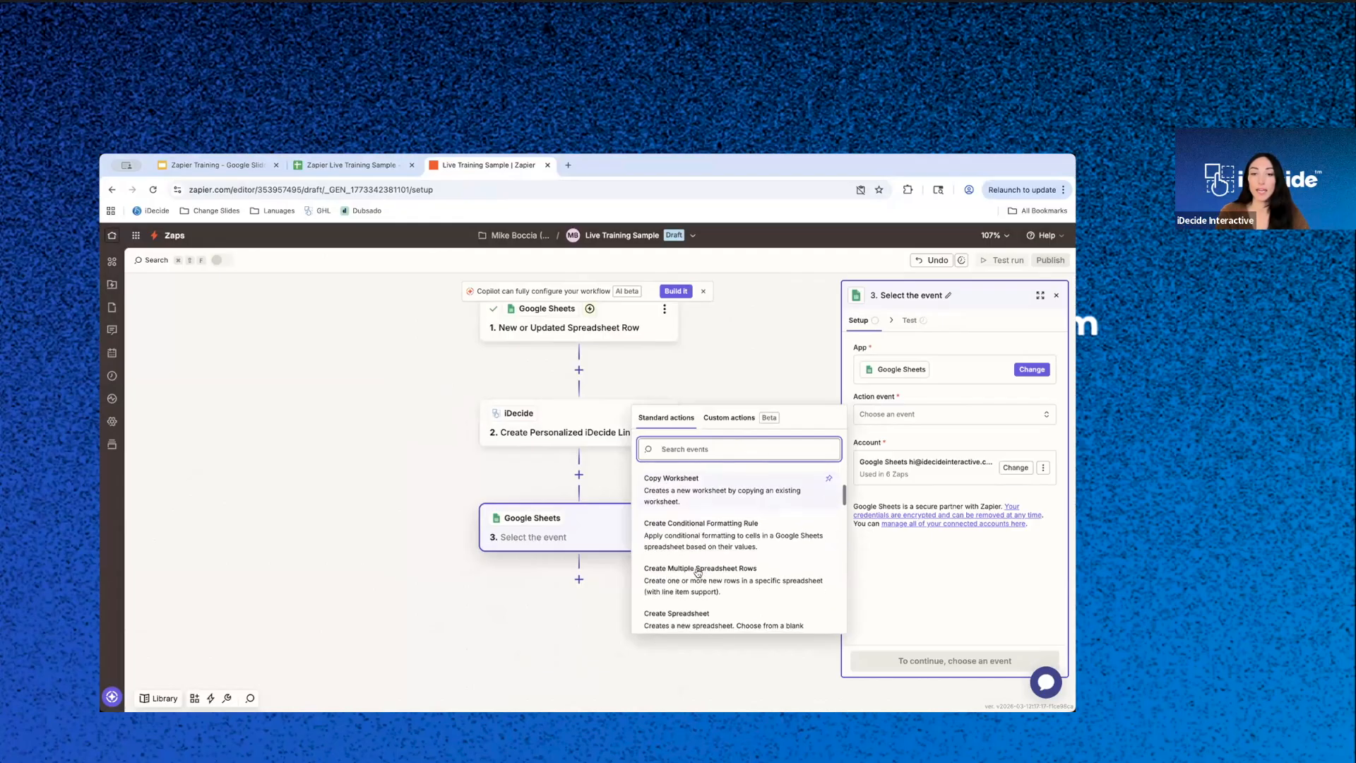
scroll(701, 593, down, 3)
scroll(705, 579, down, 1)
scroll(706, 575, down, 3)
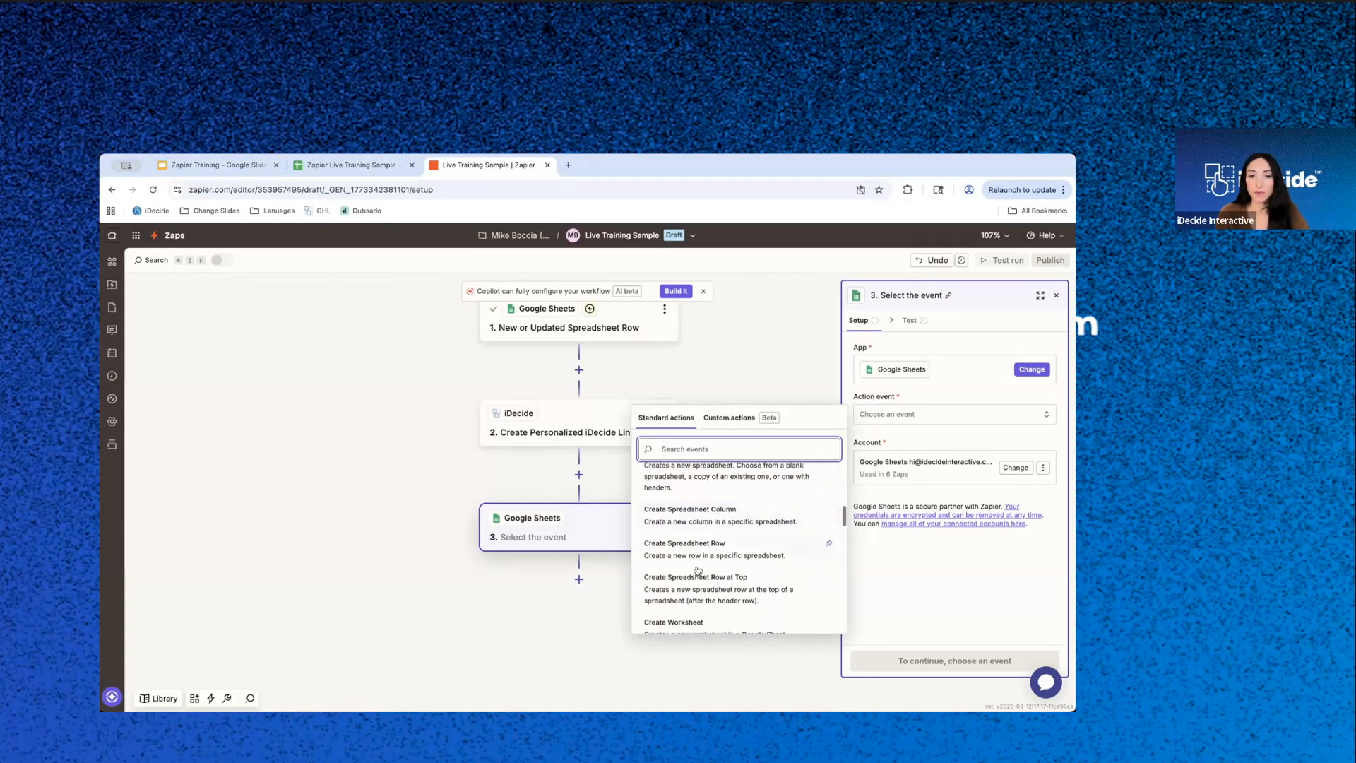
scroll(700, 584, down, 6)
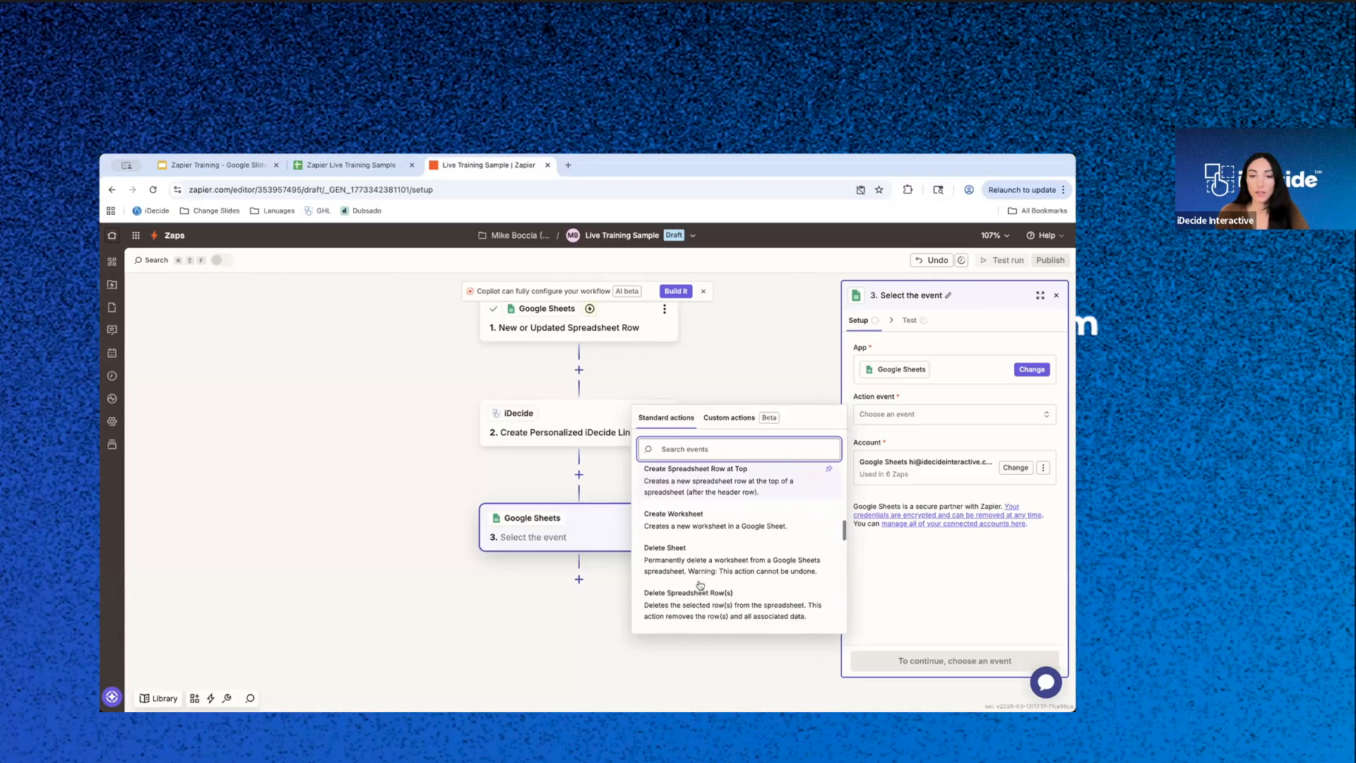
scroll(699, 584, down, 4)
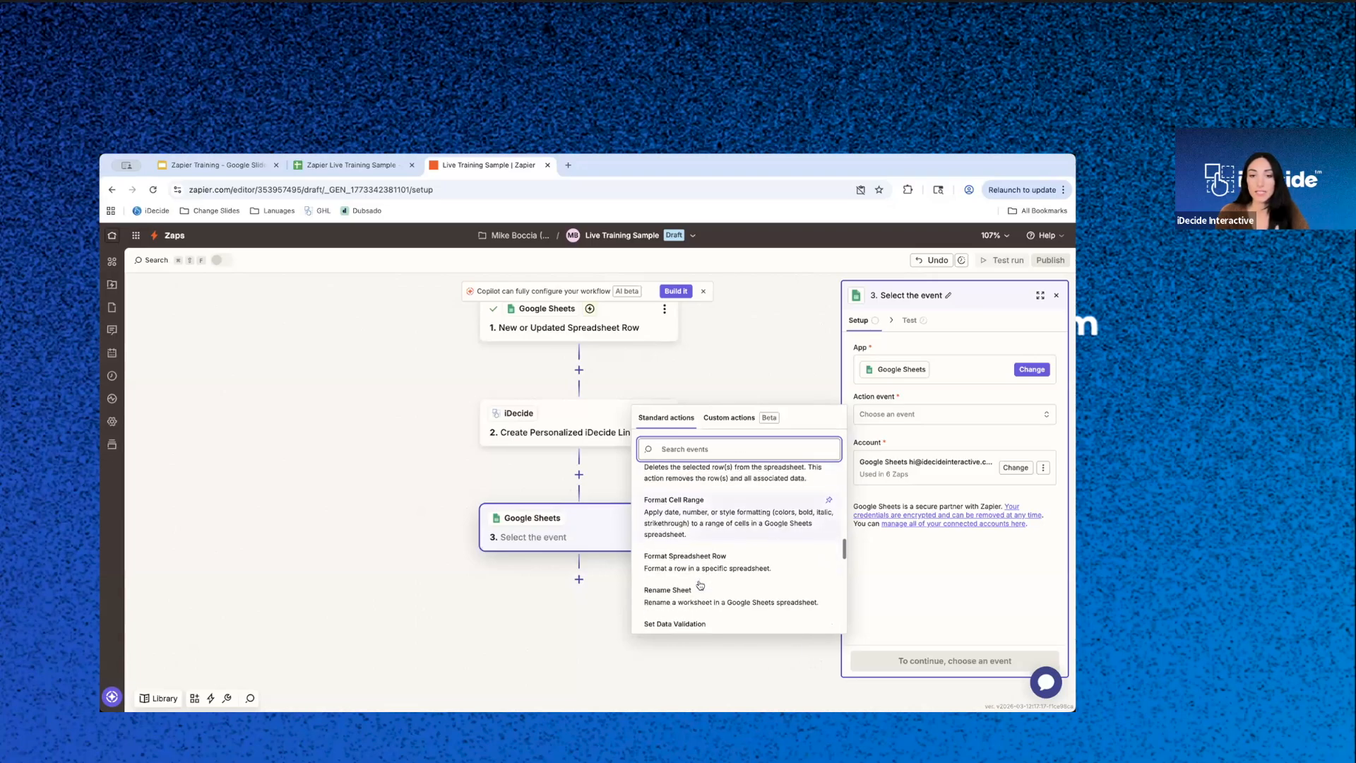
scroll(699, 584, down, 4)
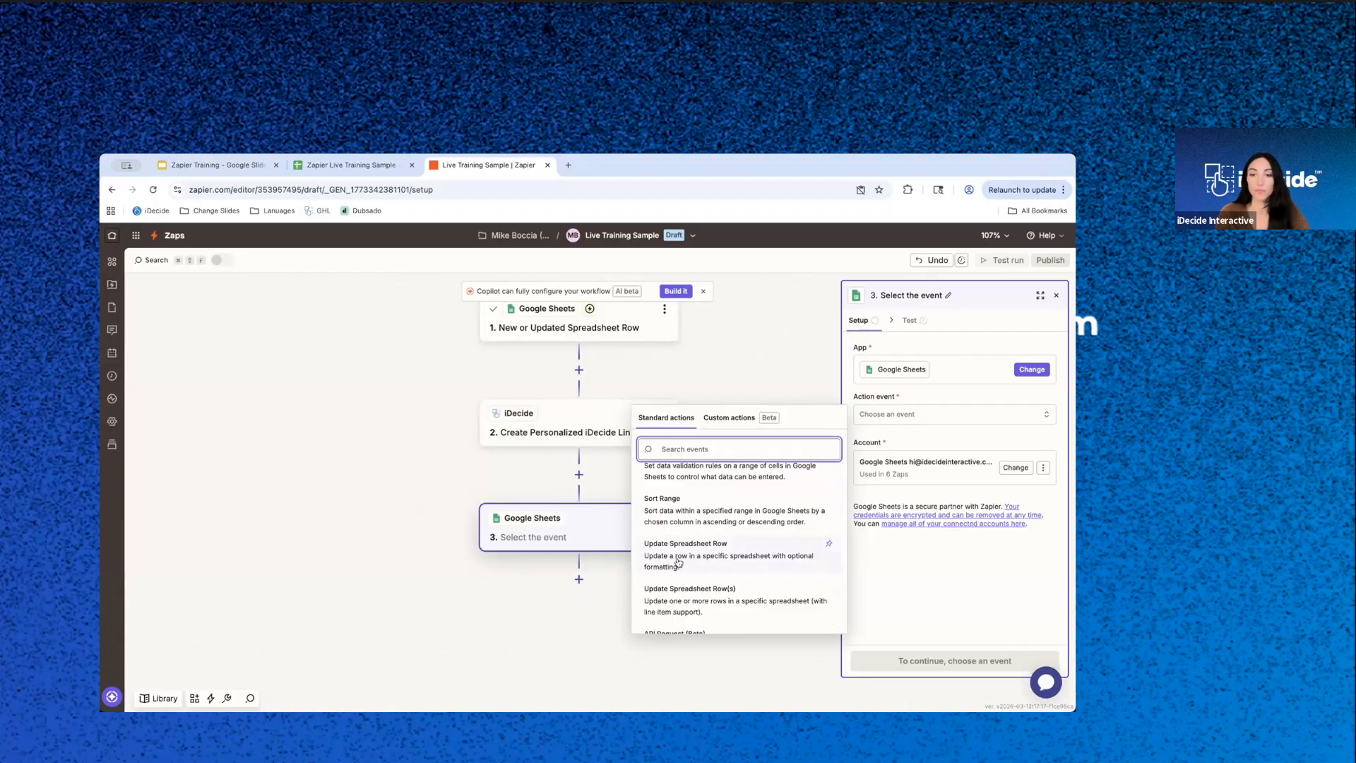
click(679, 563)
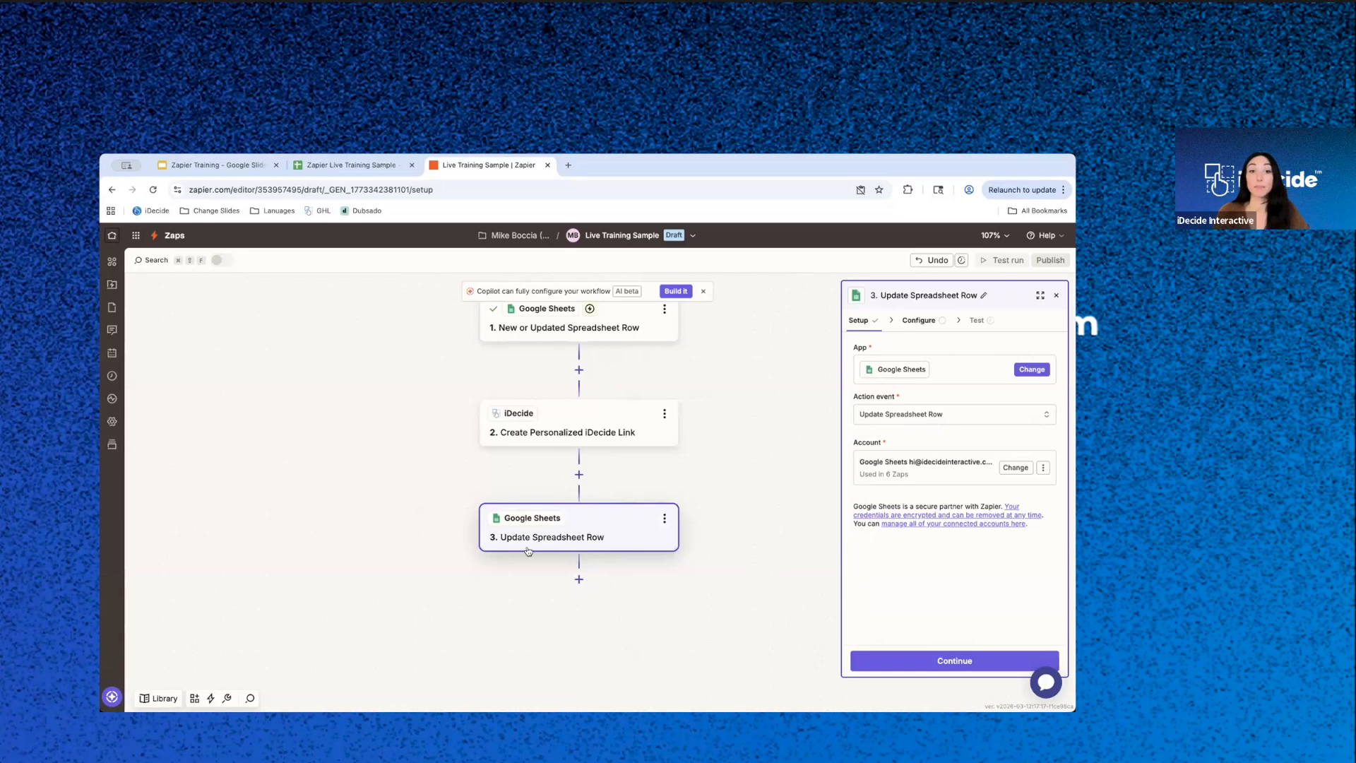
- Review the other Google Sheets action events and check the spreadsheet's Personalized iDecide Link column
click(918, 415)
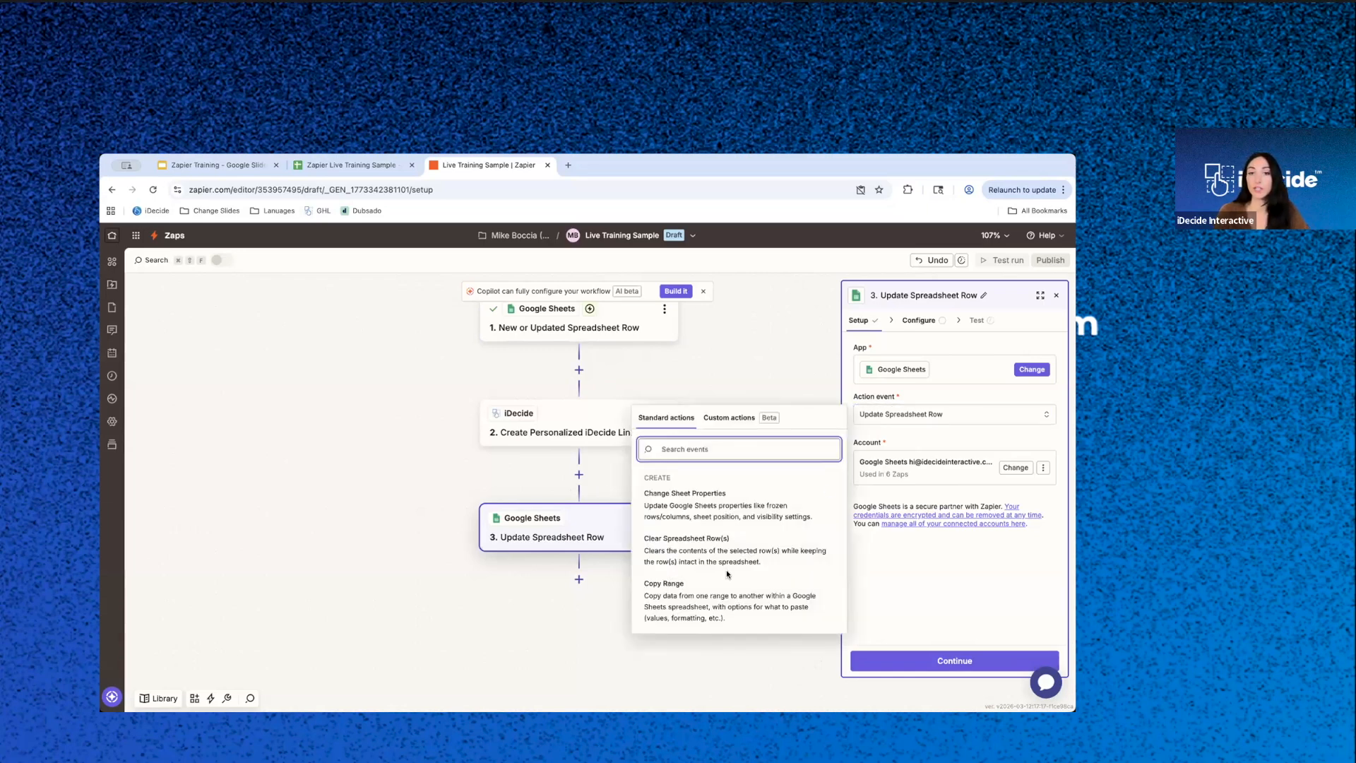
scroll(725, 543, down, 3)
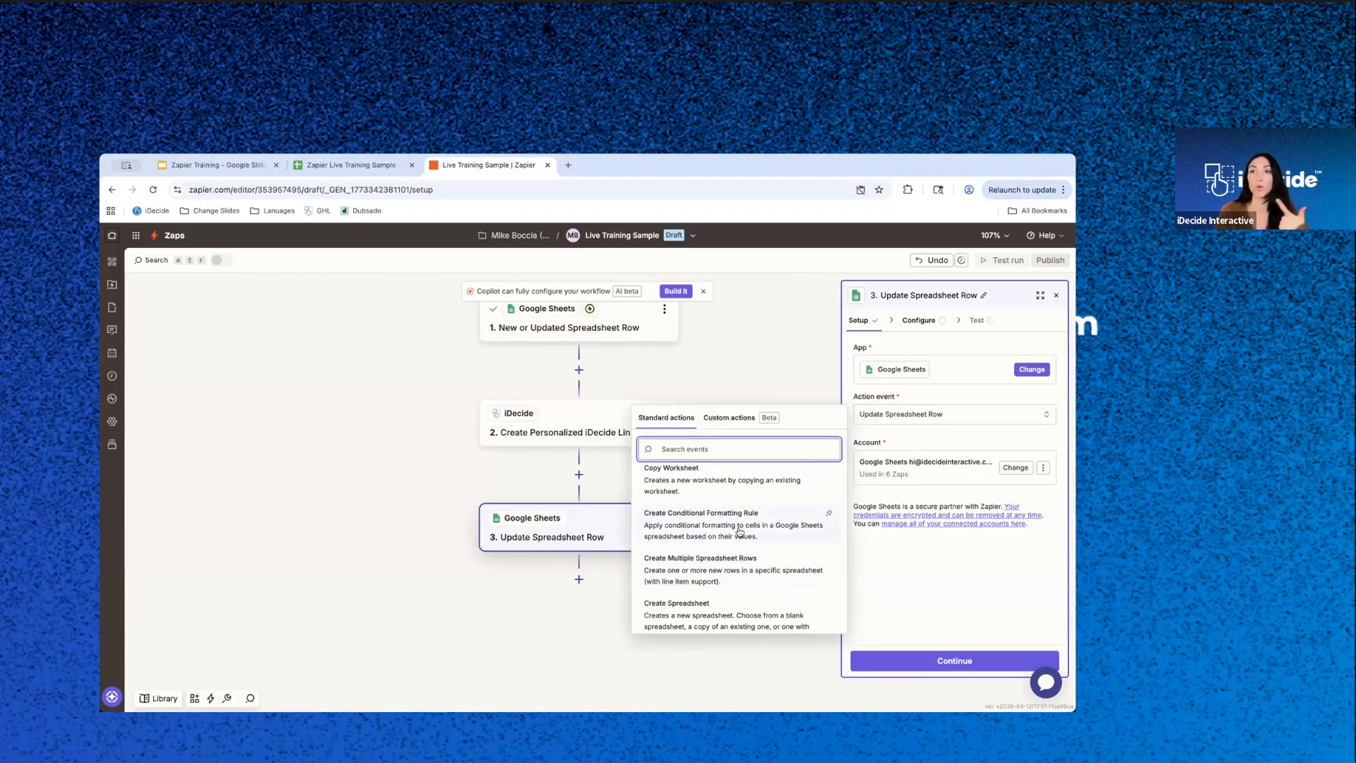
scroll(725, 502, up, 3)
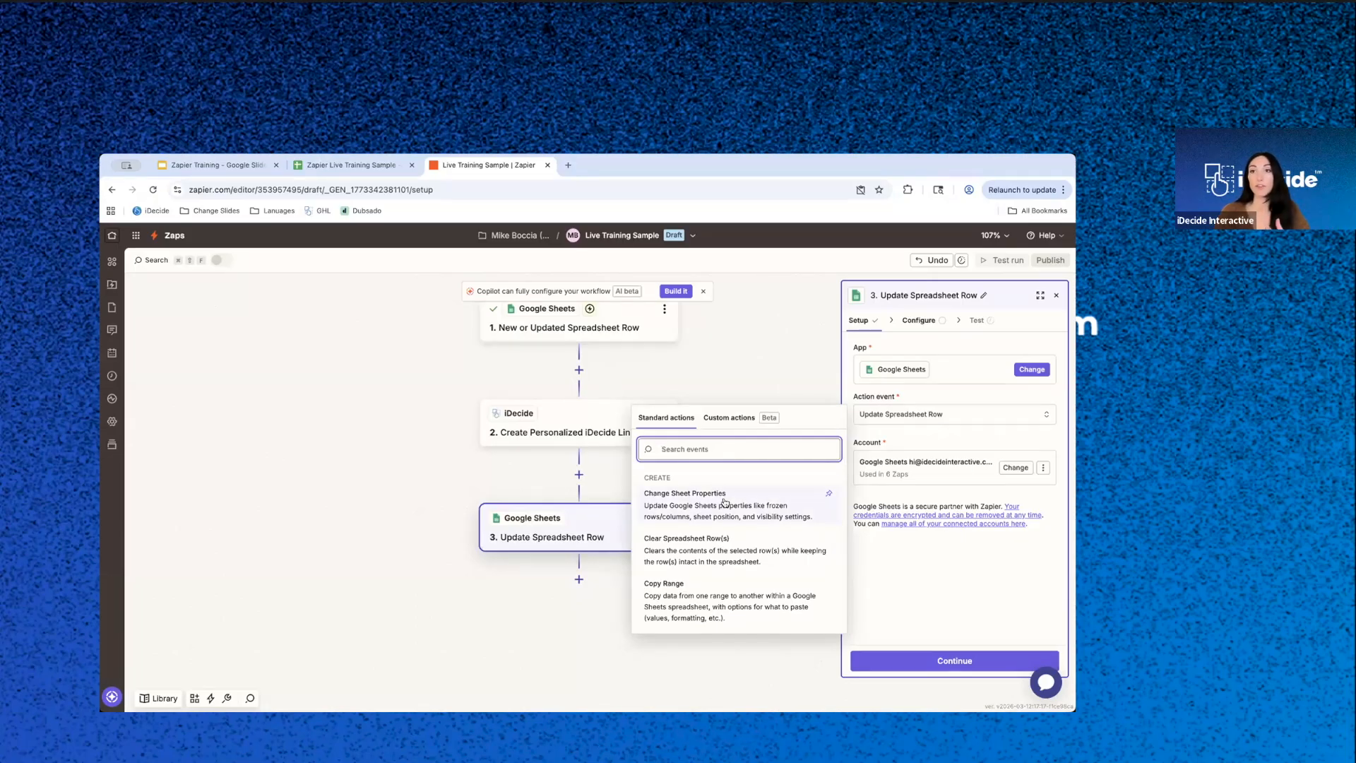
scroll(724, 503, down, 3)
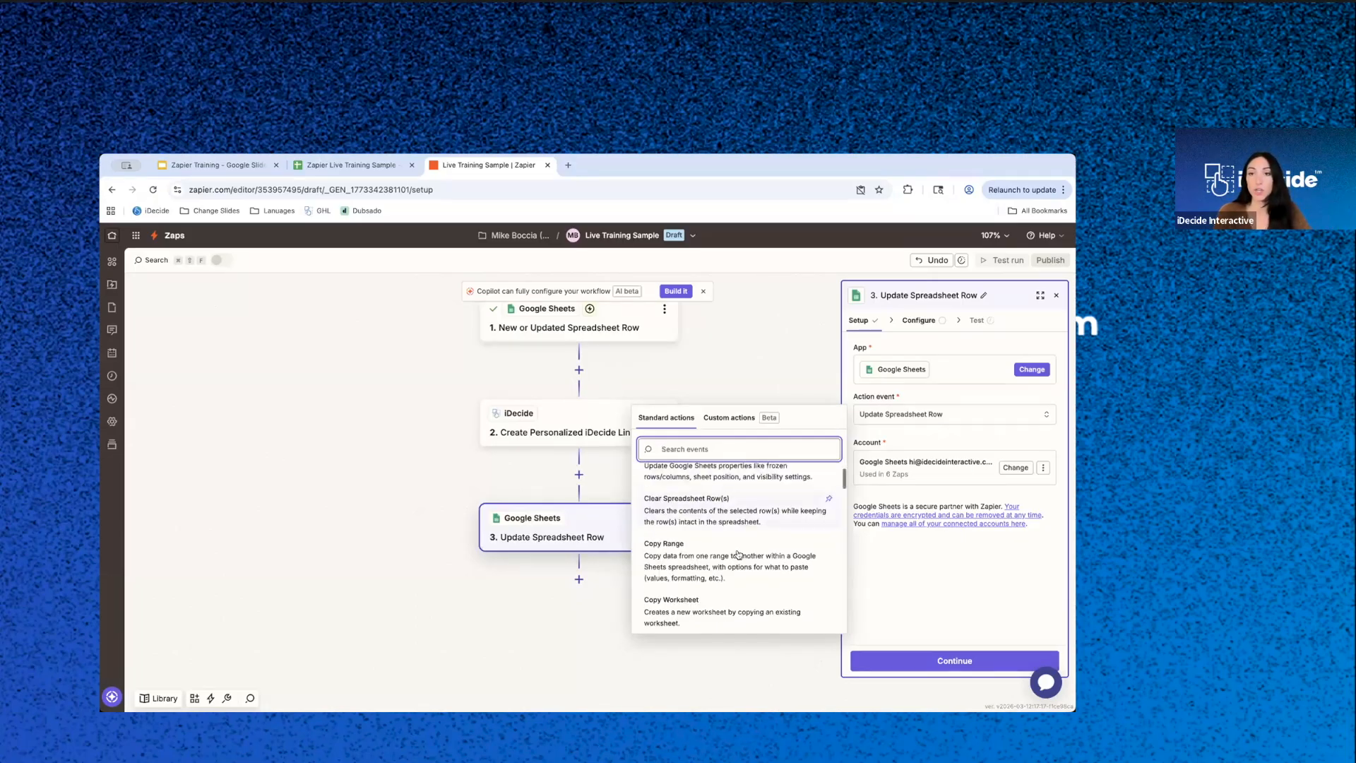
click(913, 591)
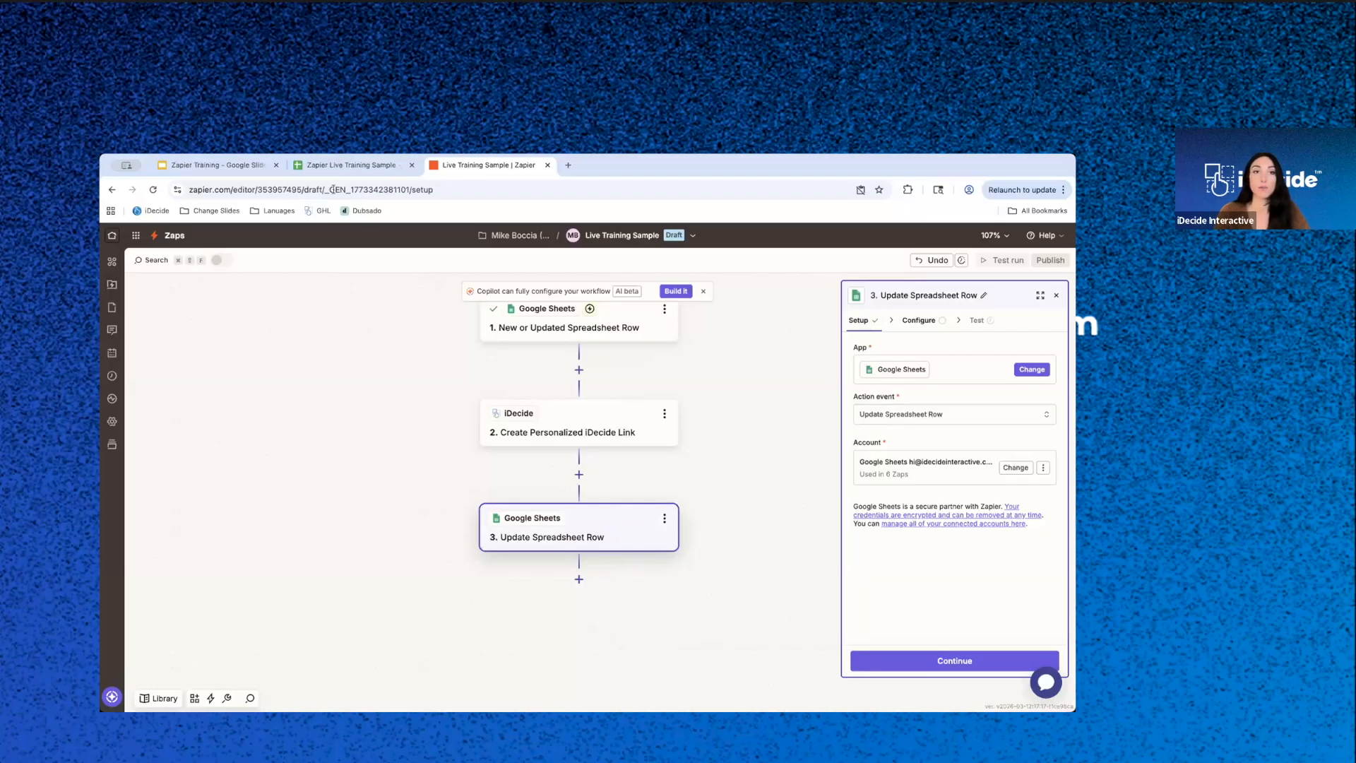
click(327, 166)
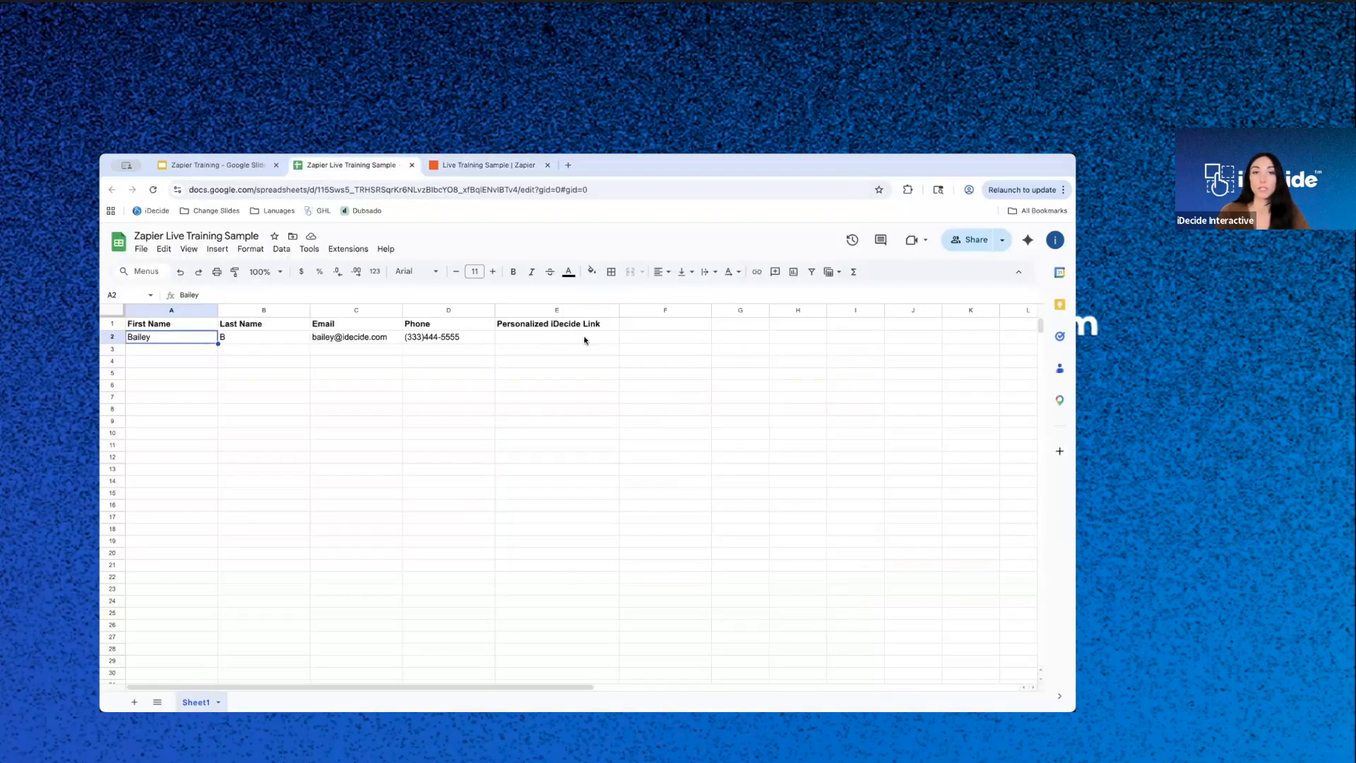
click(494, 164)
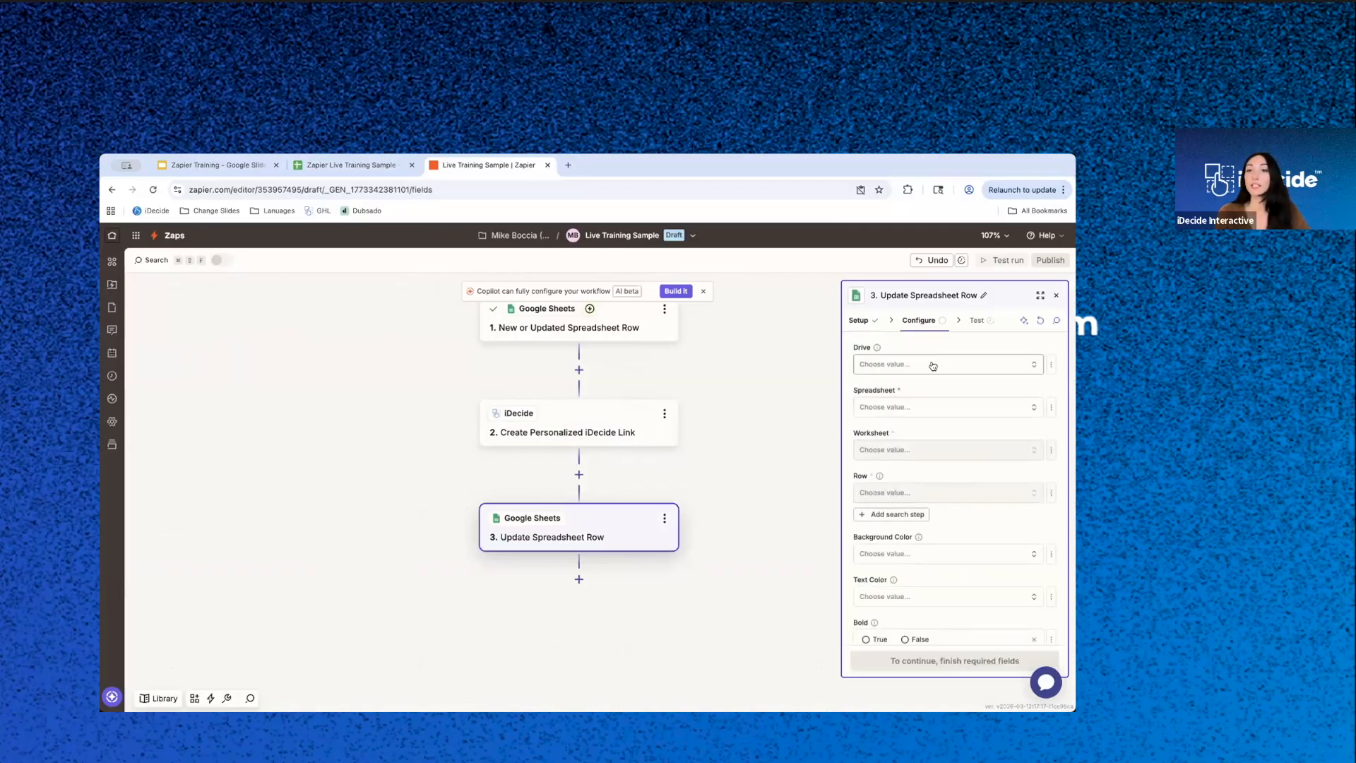
- Configure the update action with My Google Drive, the Zapier Live Training Sample spreadsheet and worksheet Sheet1
click(913, 367)
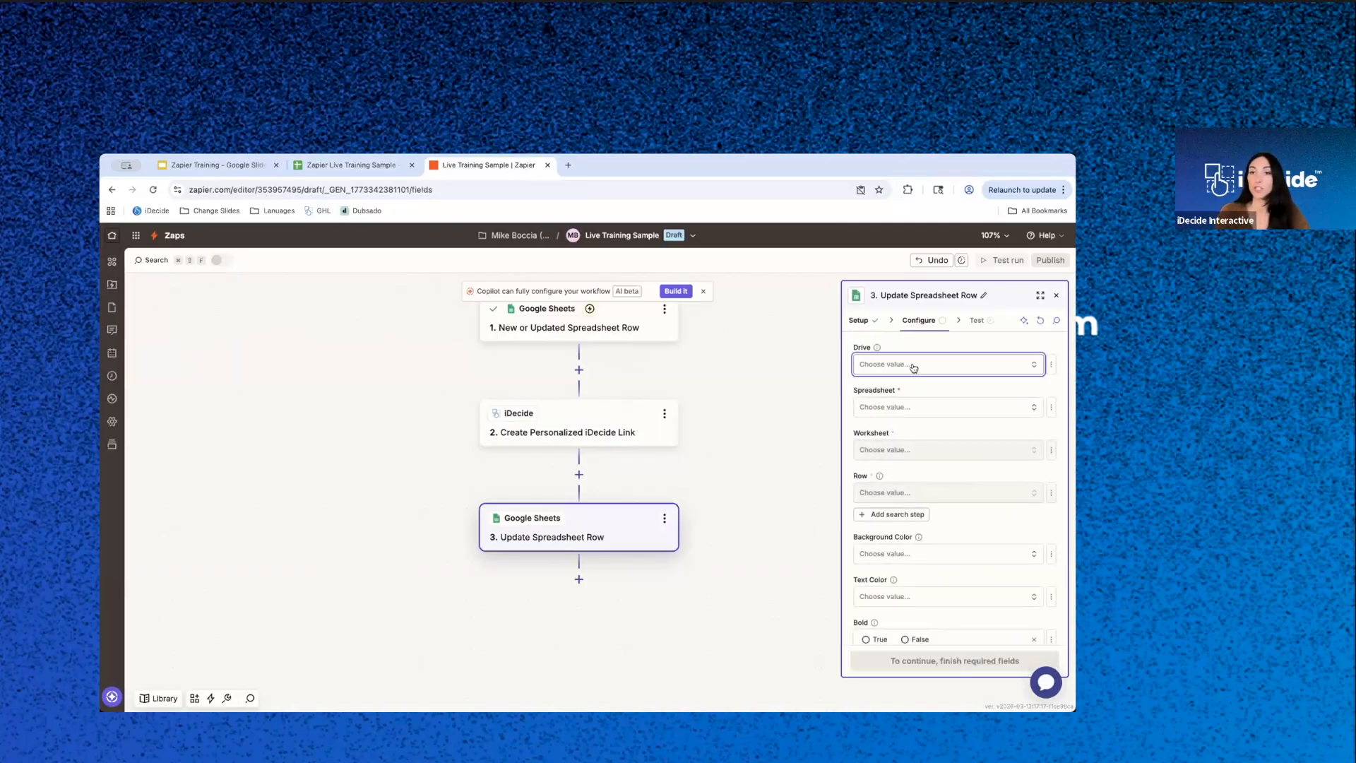
click(723, 395)
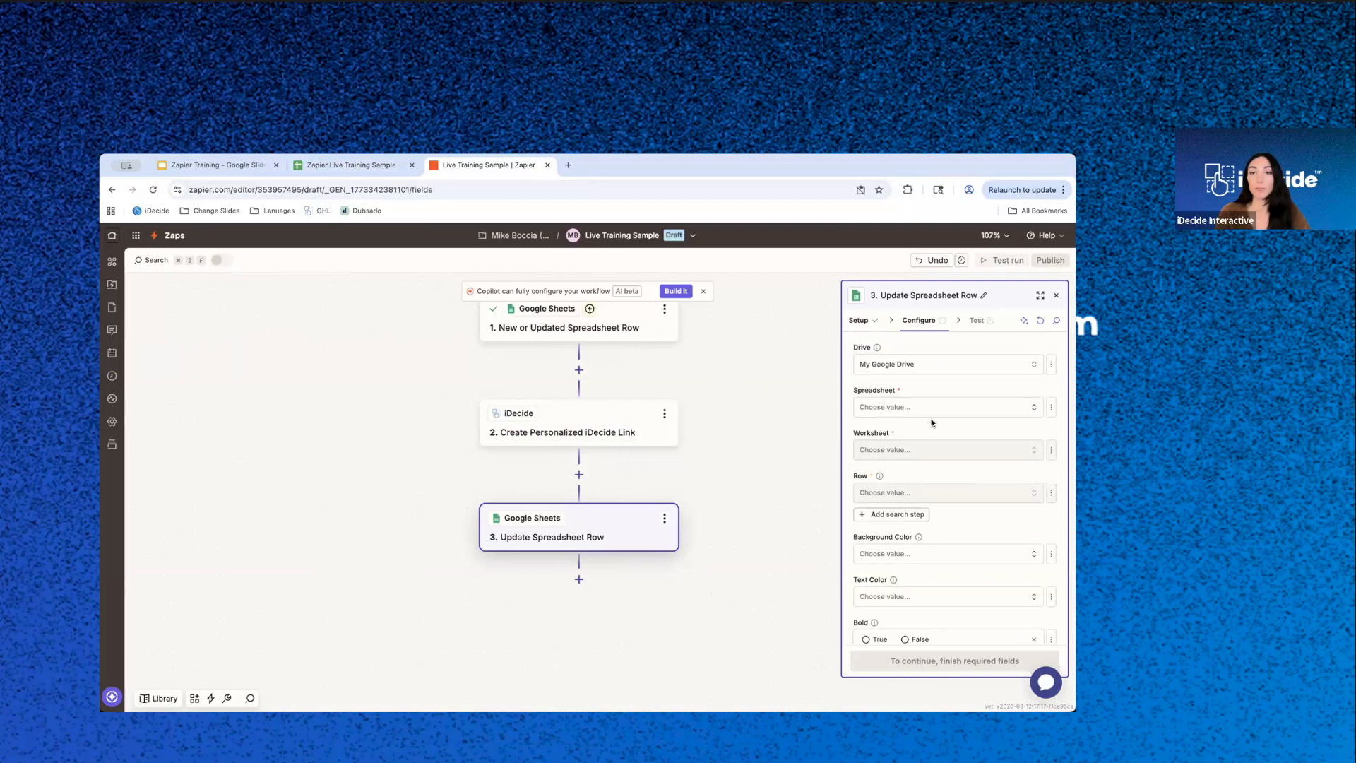
click(932, 410)
click(693, 499)
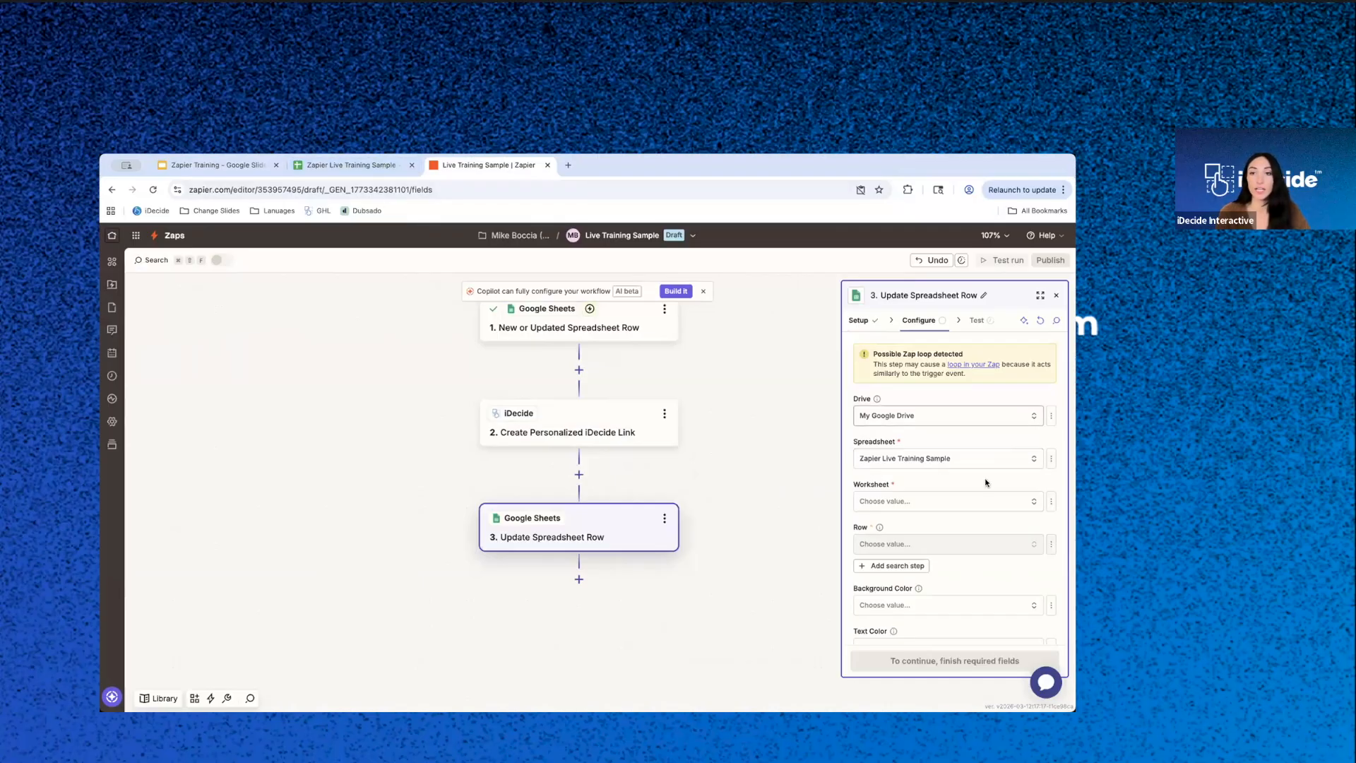
click(941, 502)
click(752, 542)
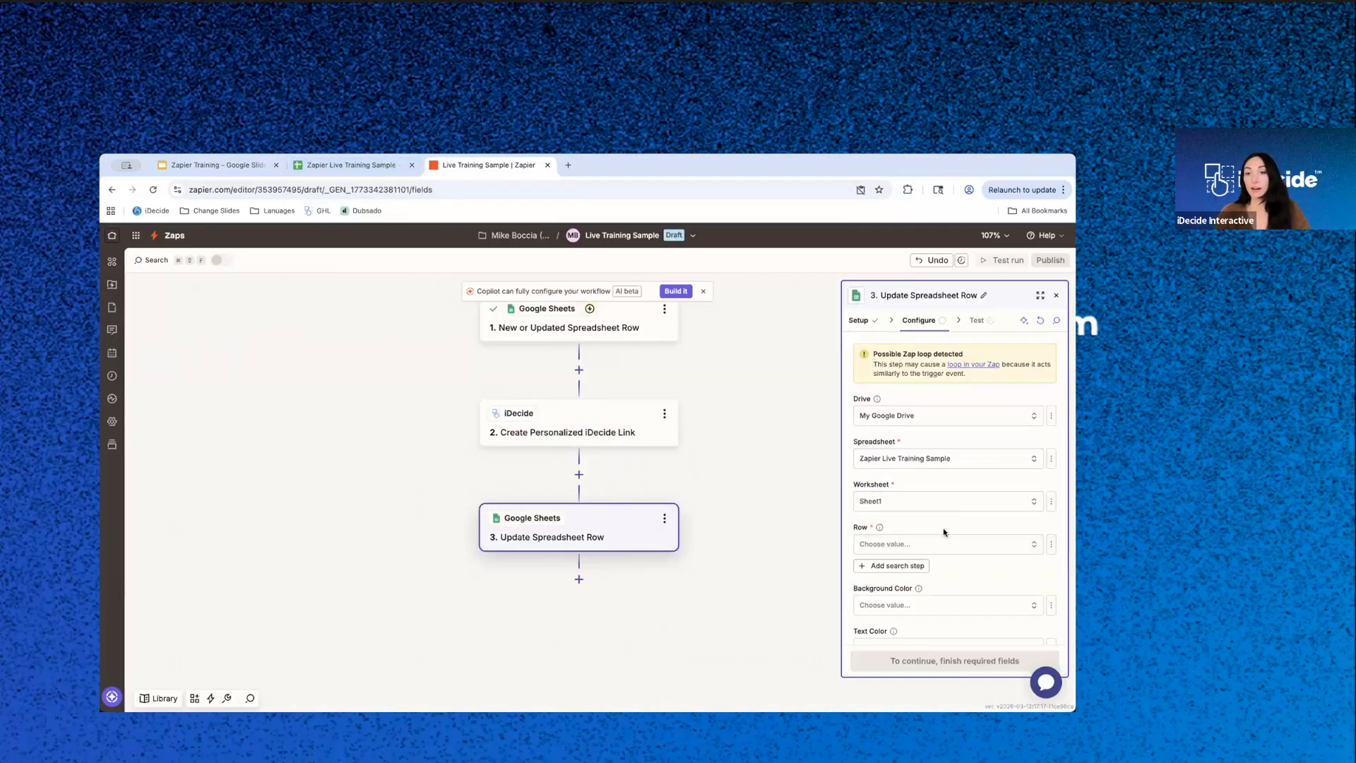
- Set the update action's Row to the static value 2 and review the Row field's static and custom options
scroll(943, 527, down, 2)
click(960, 485)
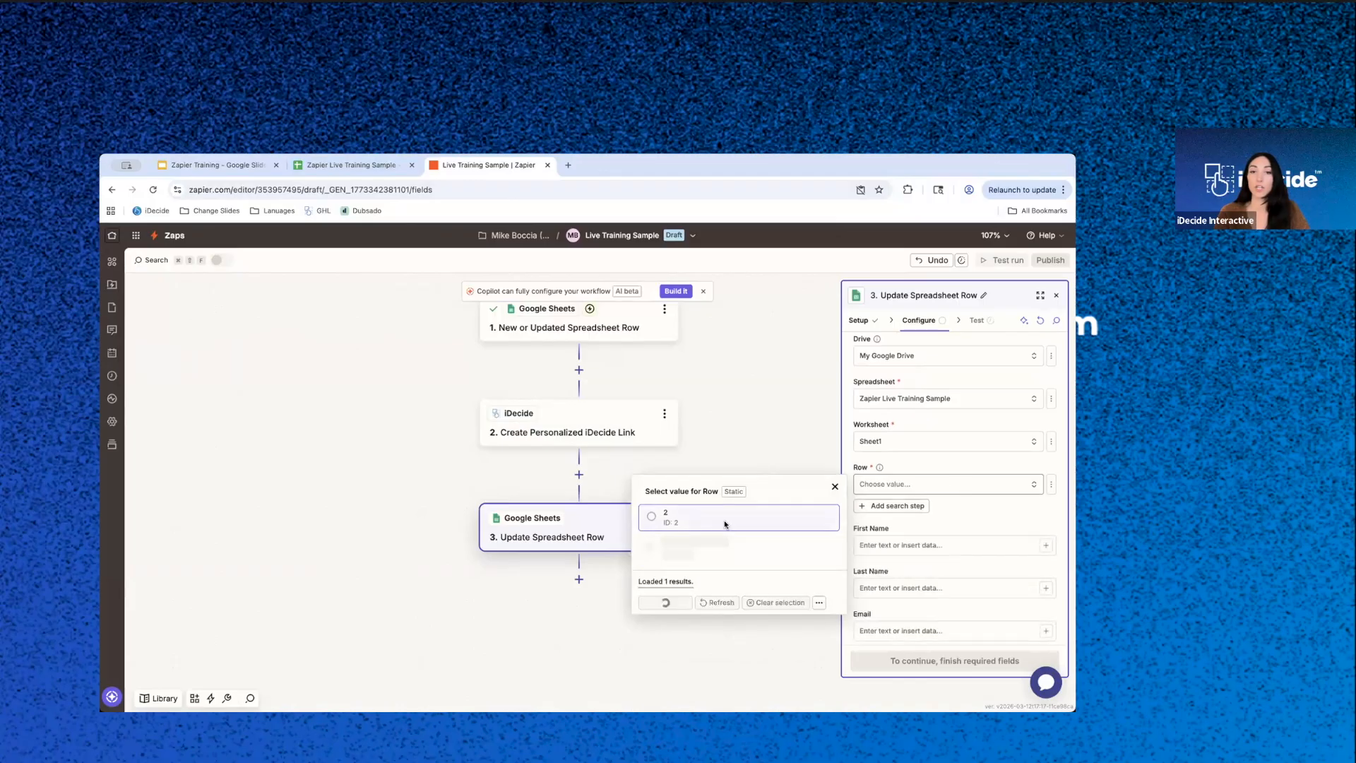
click(677, 521)
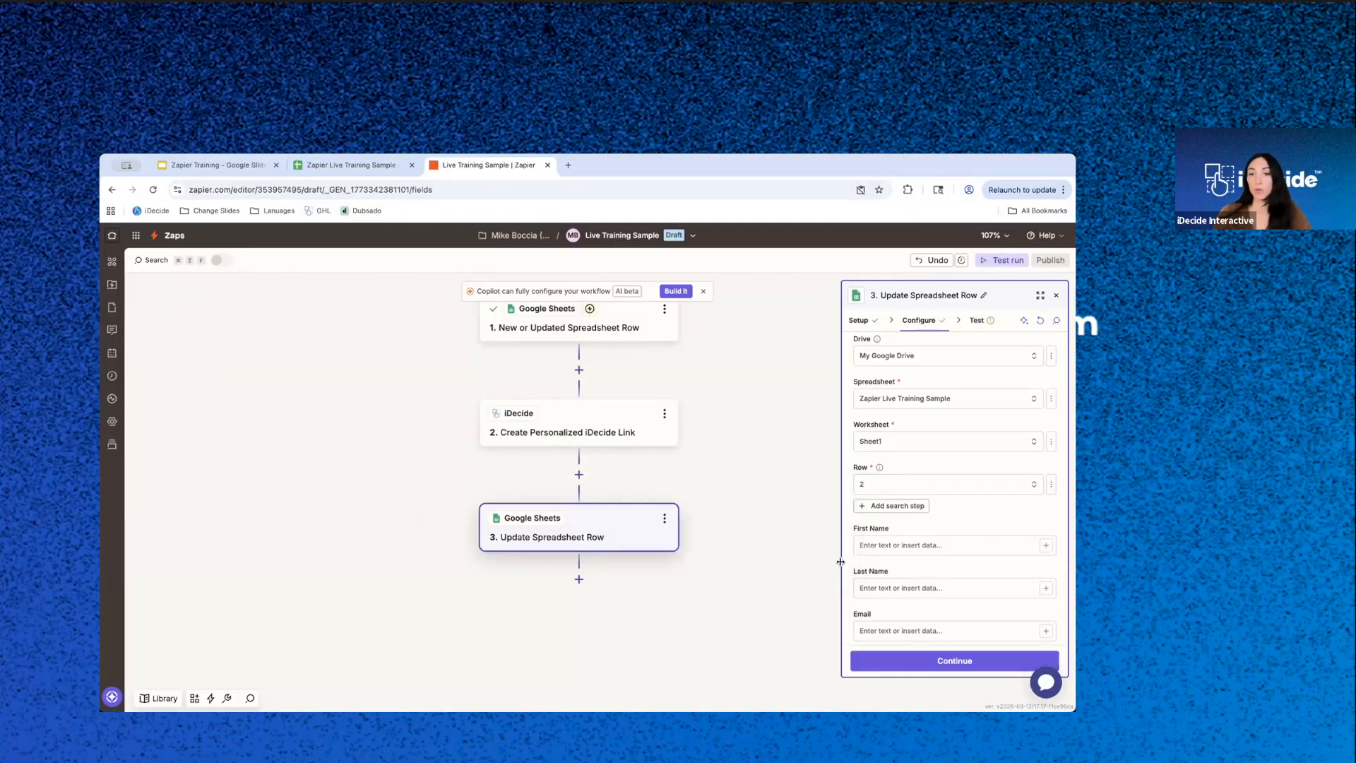
click(1051, 485)
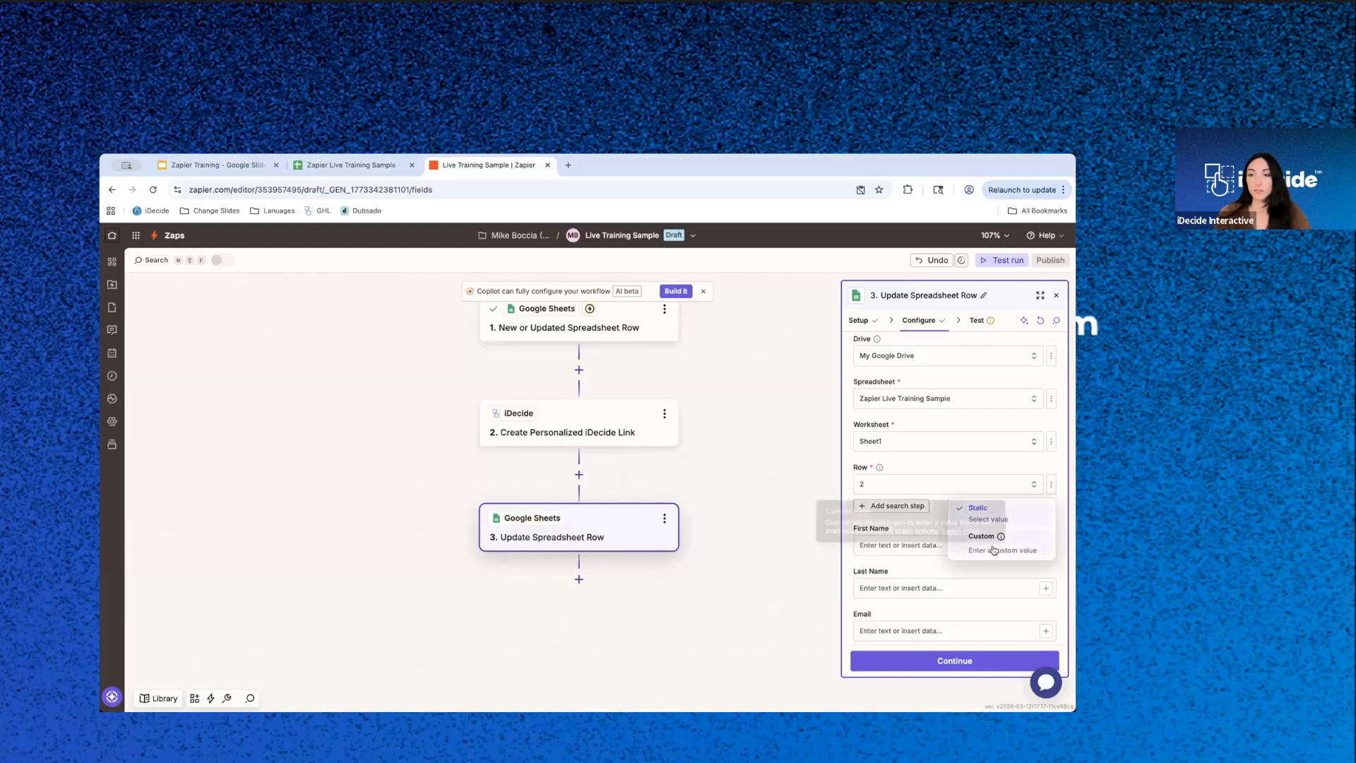
click(958, 488)
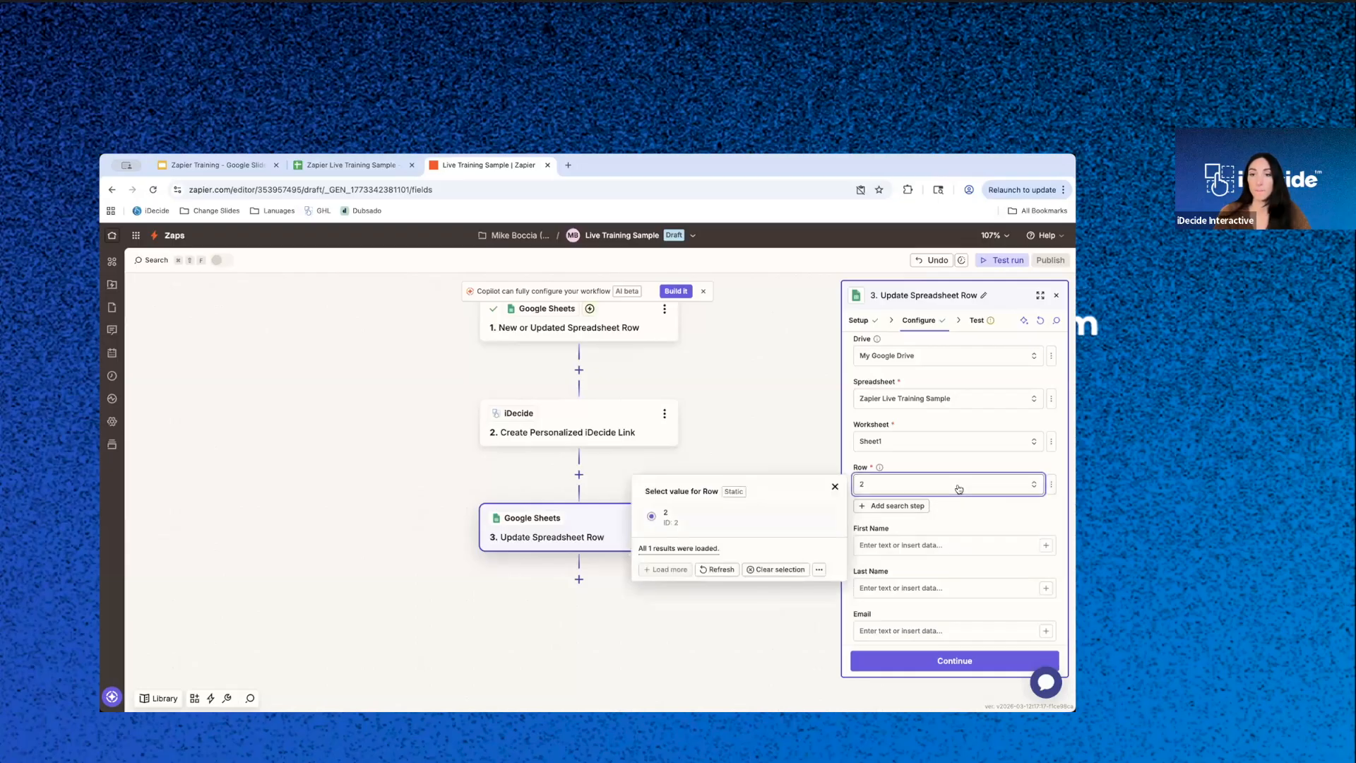
click(958, 488)
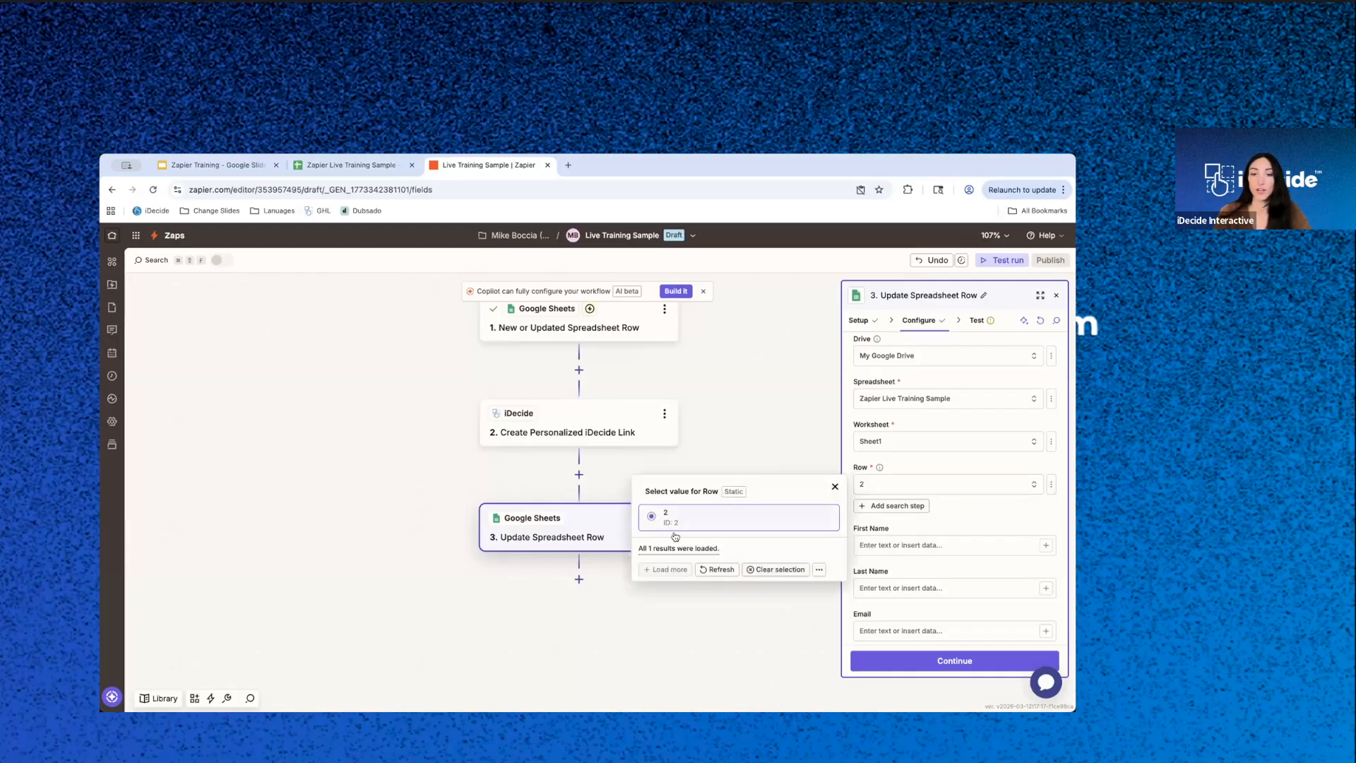
double_click(970, 512)
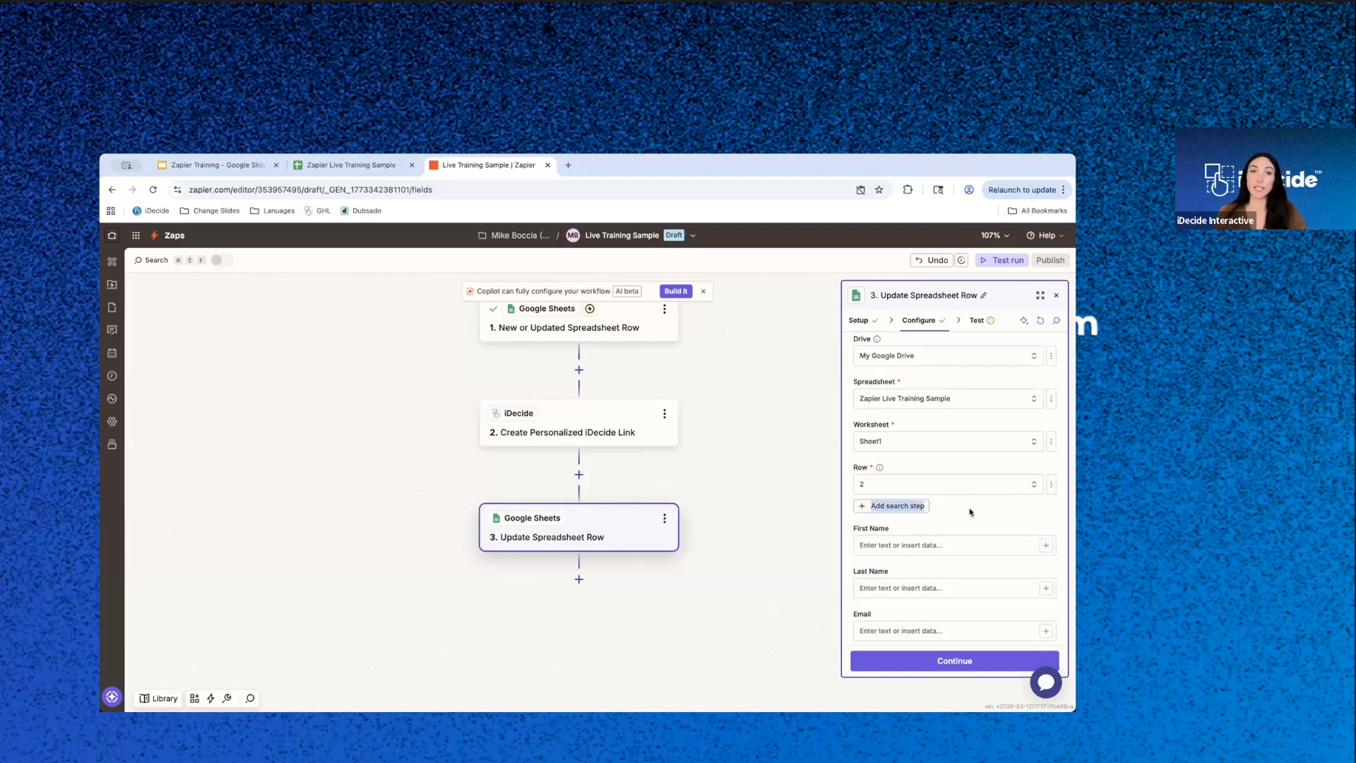
click(922, 484)
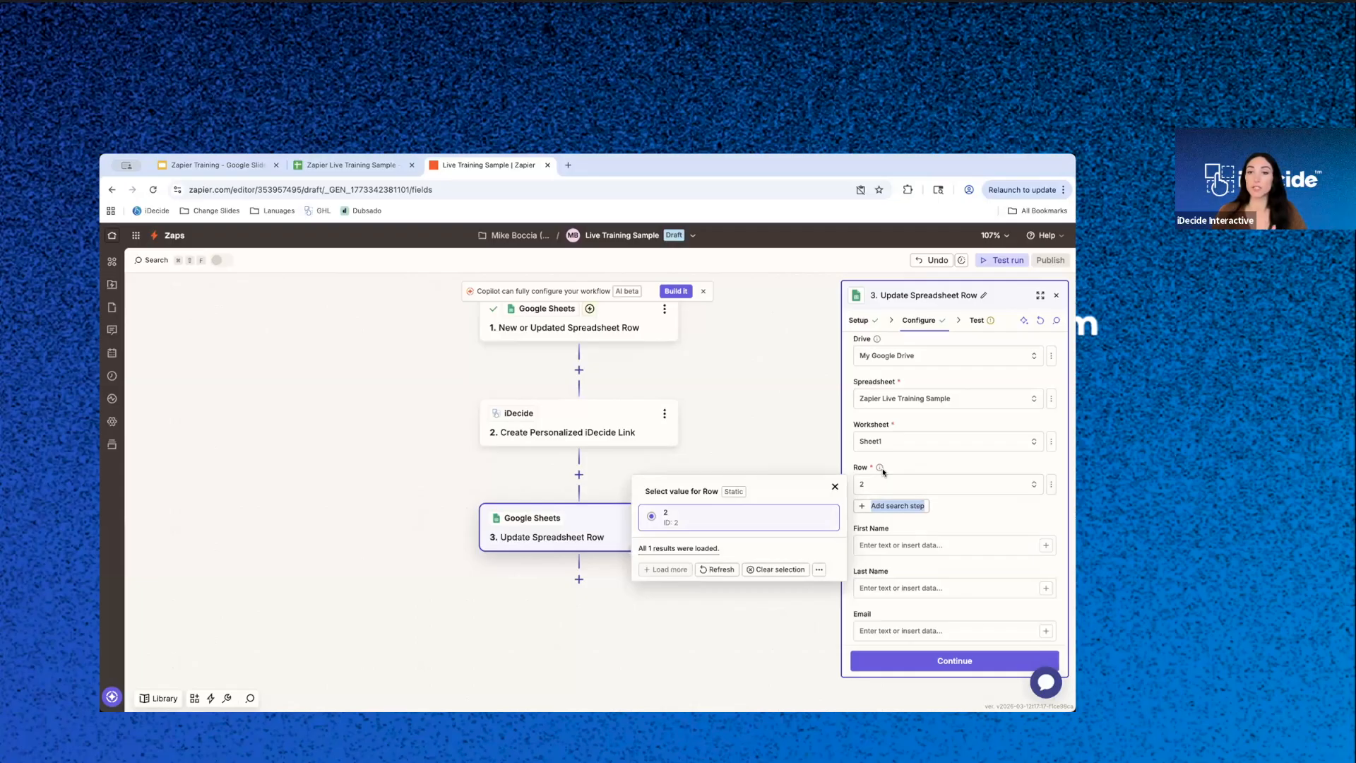
click(884, 468)
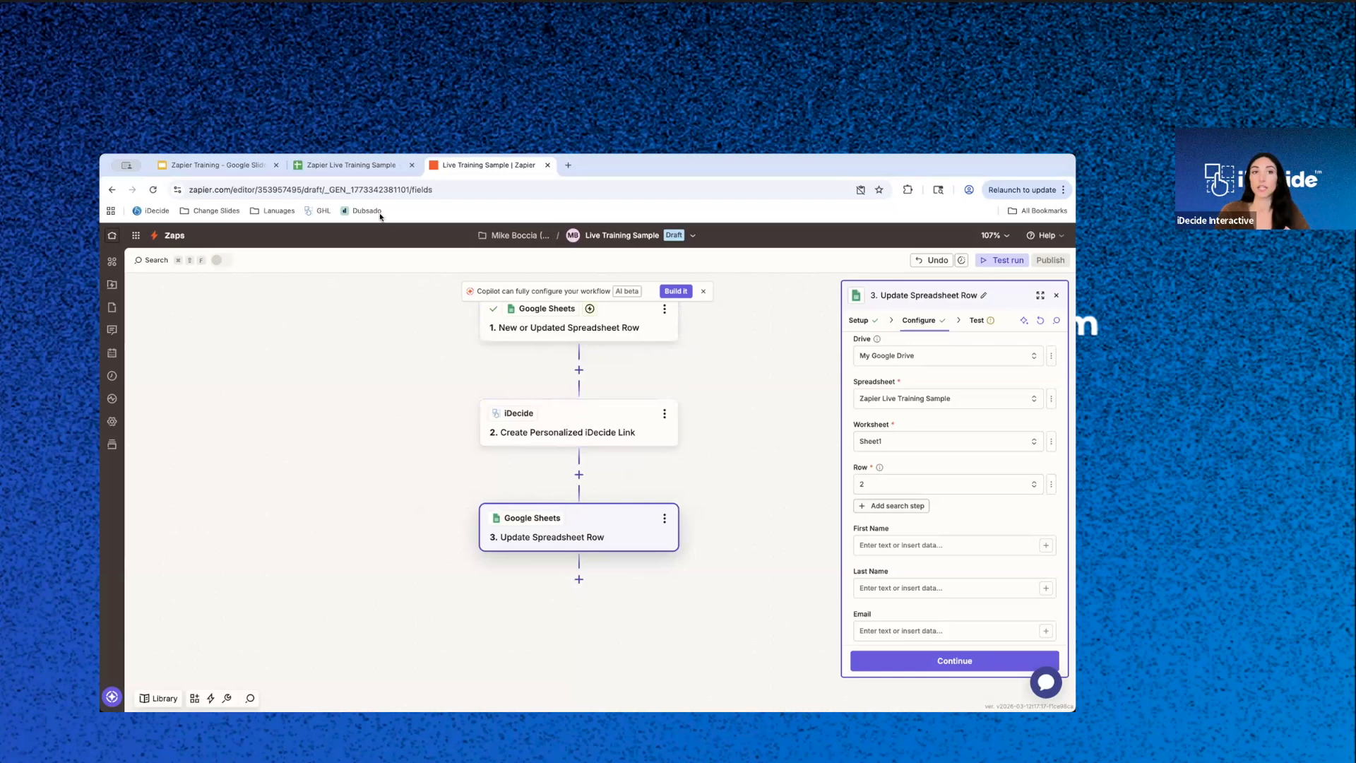
- Check the contact's row in the spreadsheet and reselect 2 as the update action's static Row value
click(371, 166)
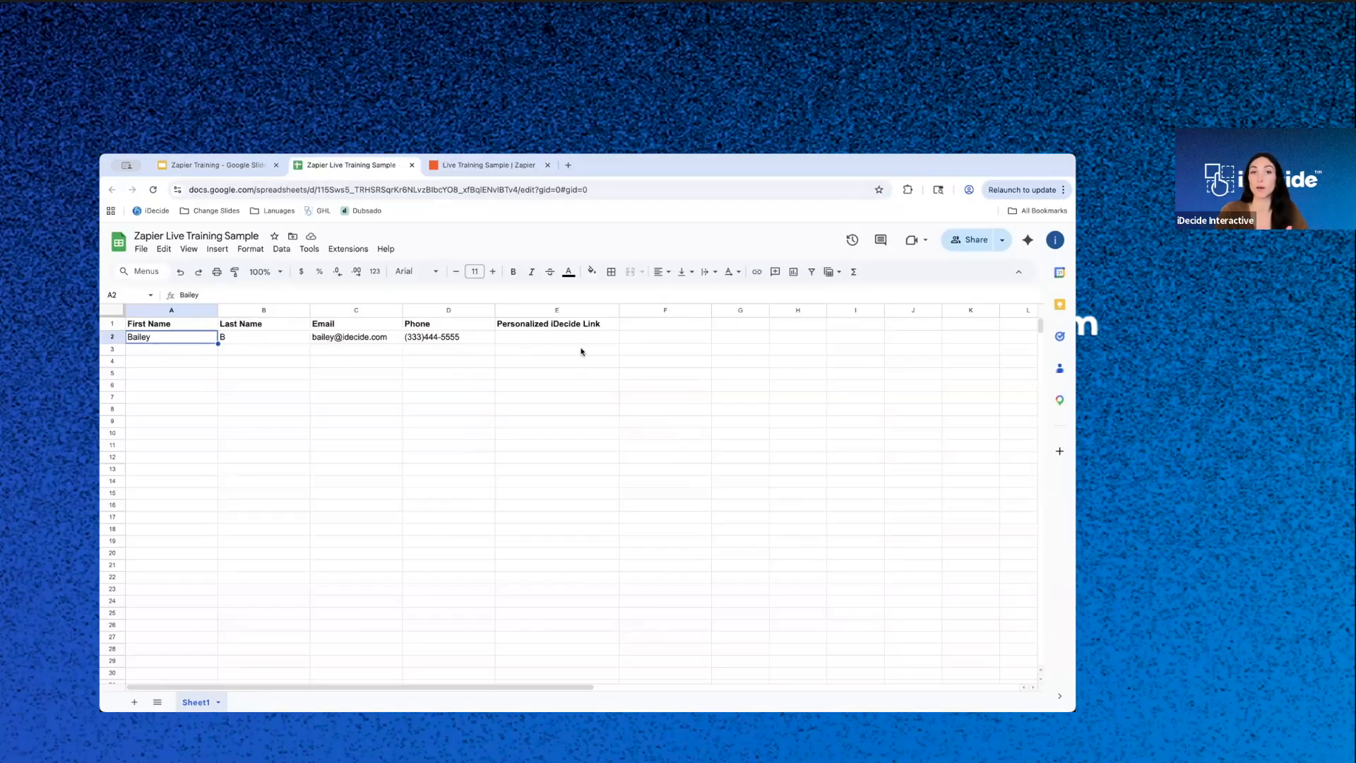
click(498, 166)
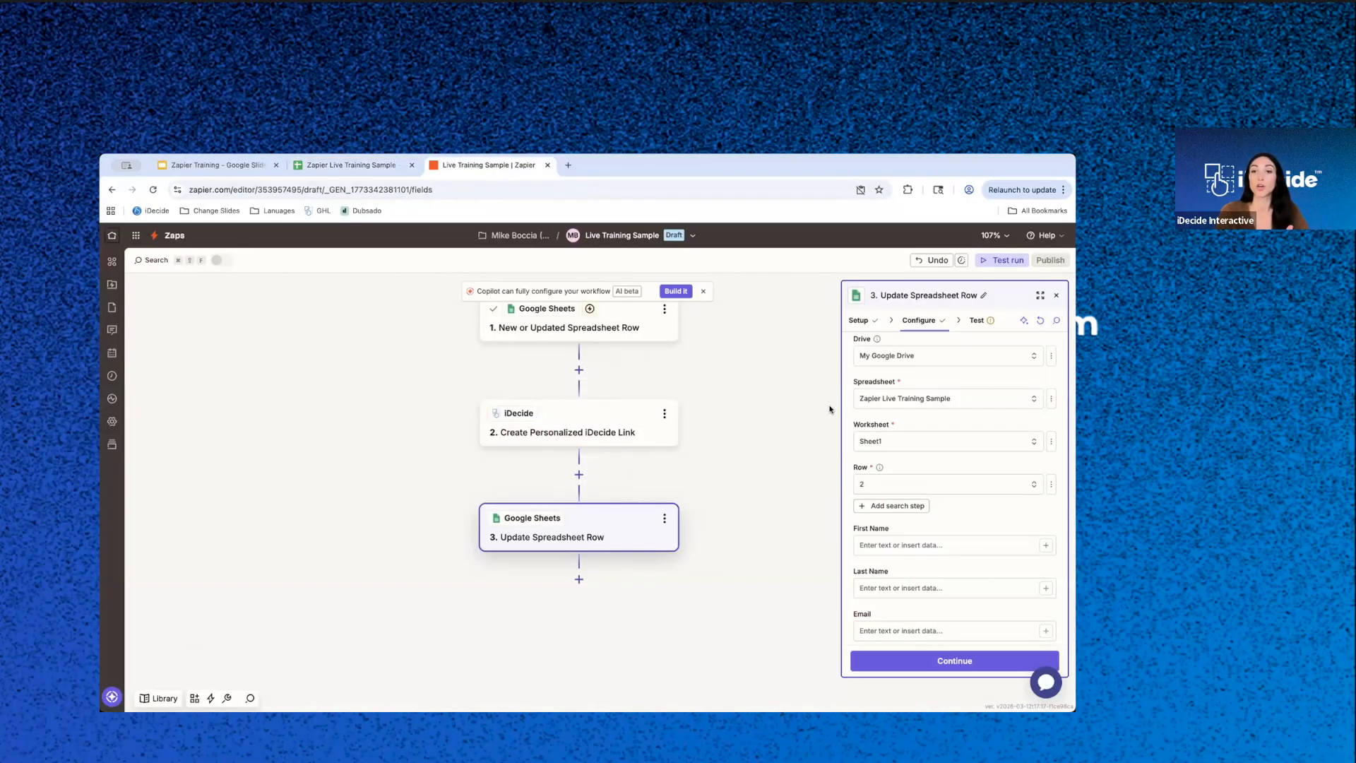
click(994, 486)
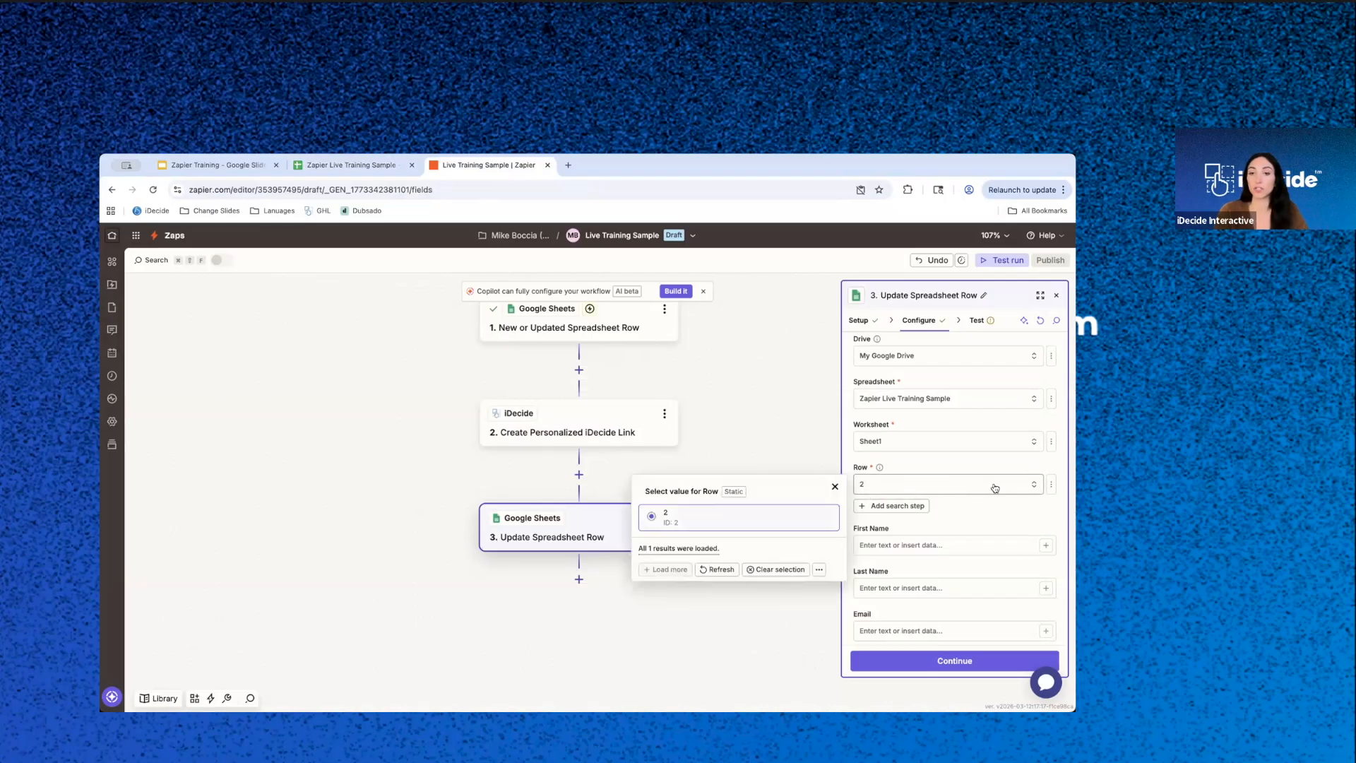
click(754, 527)
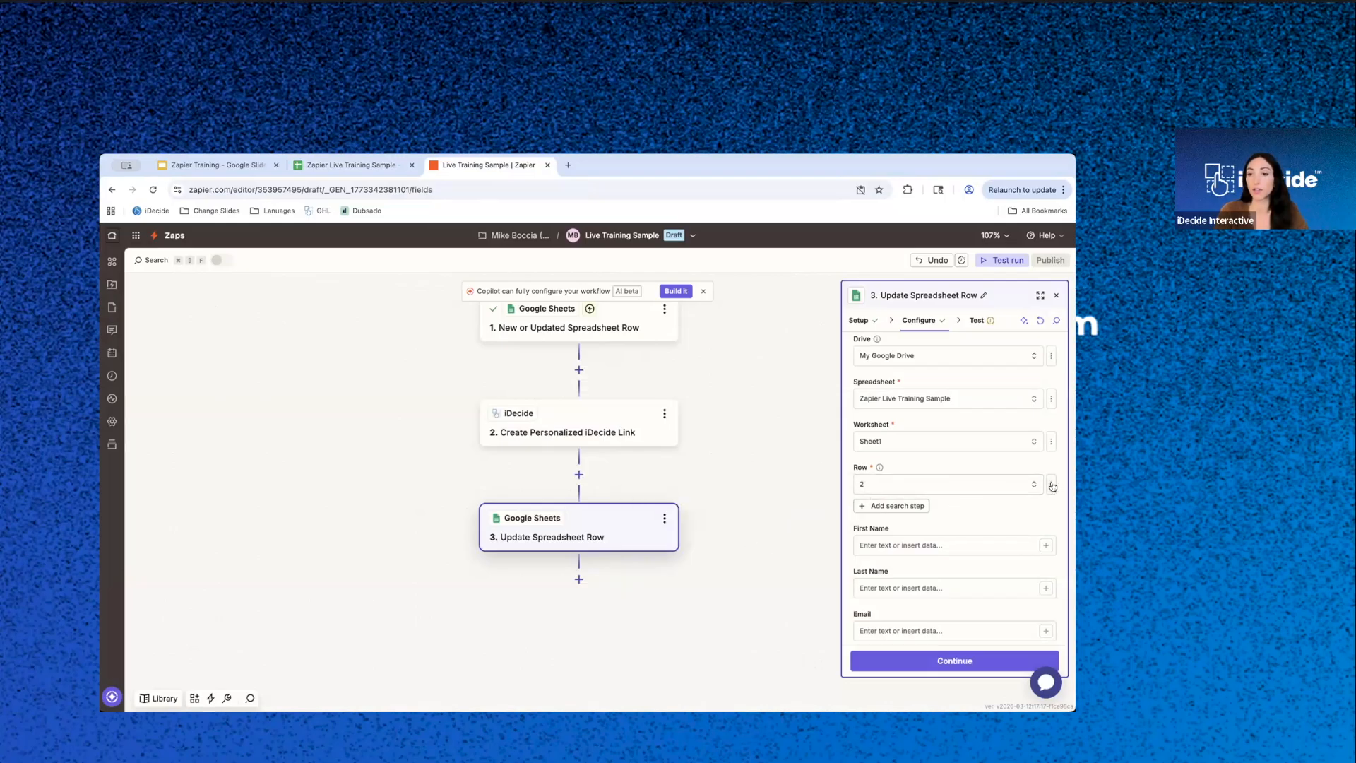
- Switch the Row field to a custom value and map it to Row Number from step 1, New or Updated Spreadsheet Row
click(1052, 485)
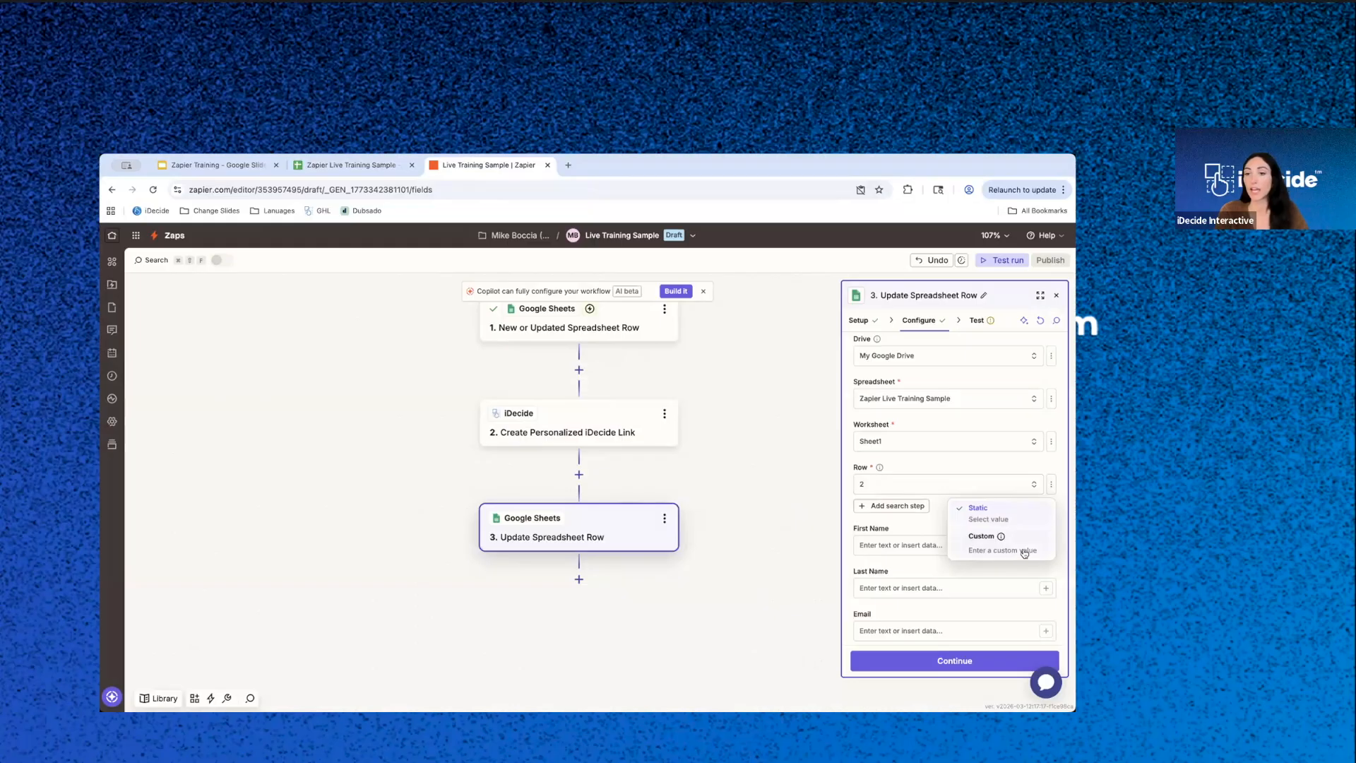
click(1022, 547)
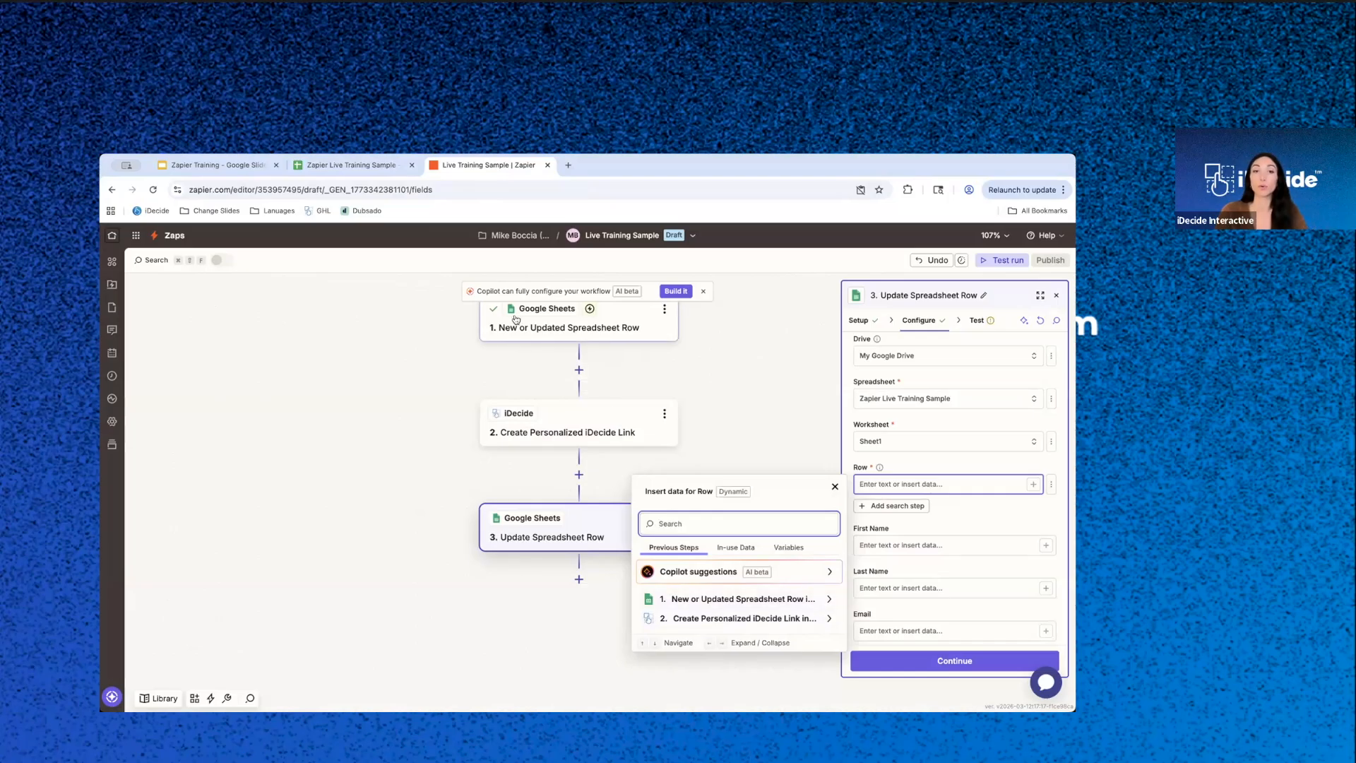
click(692, 599)
scroll(694, 602, down, 1)
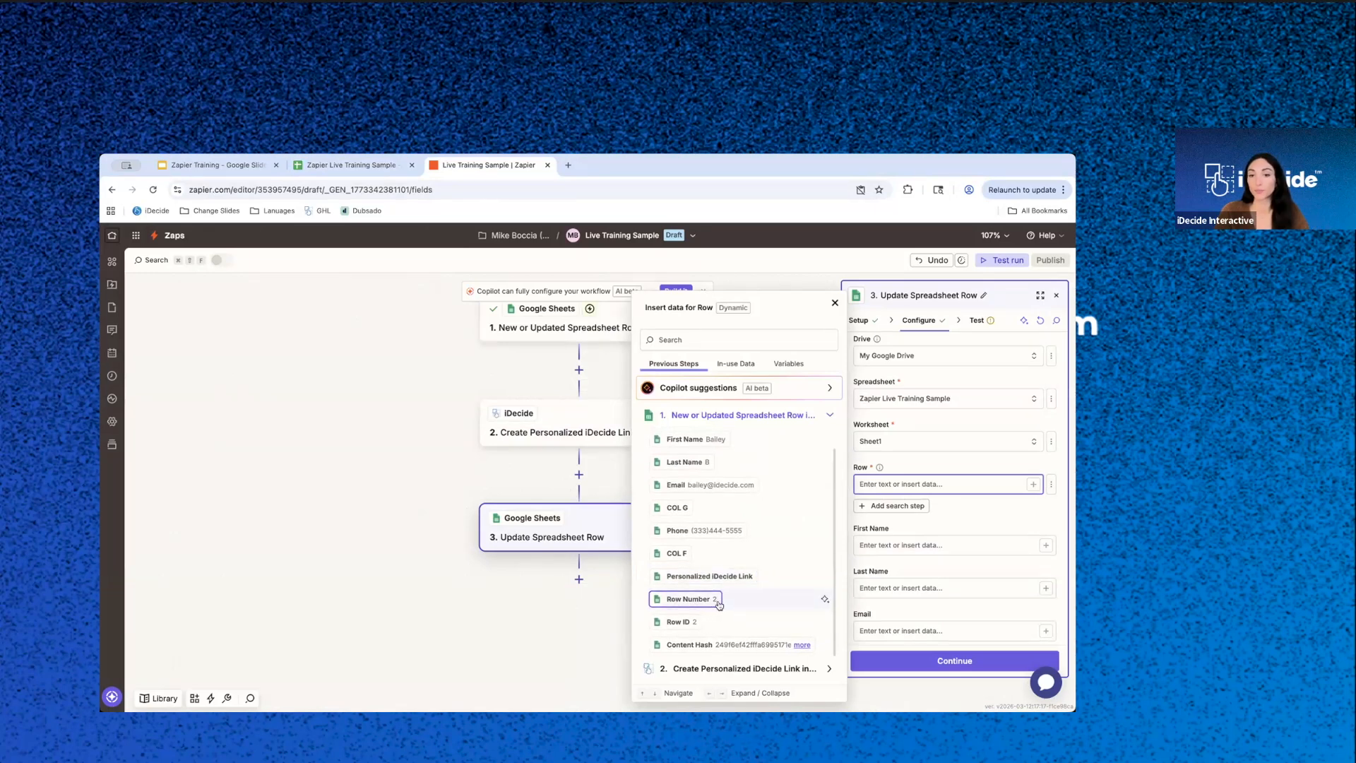
click(677, 599)
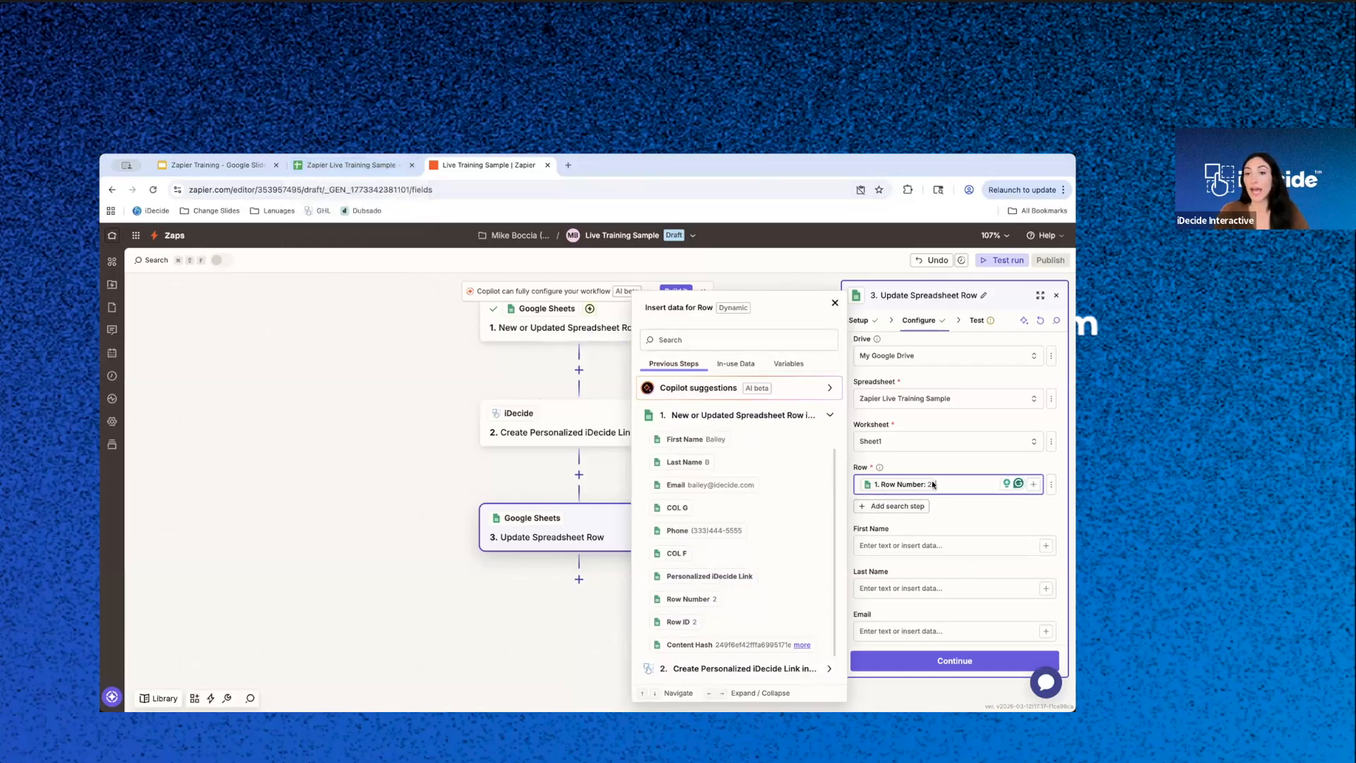
click(970, 511)
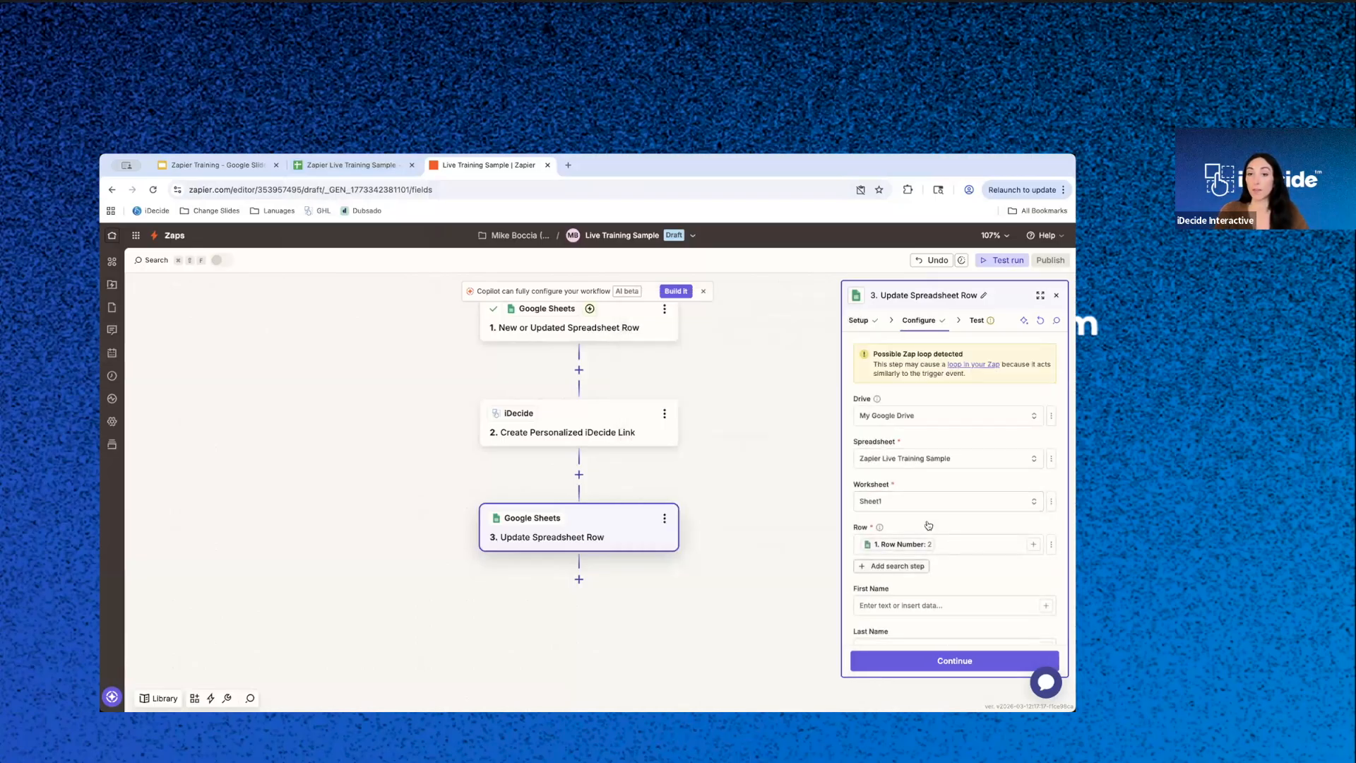
- Compare the update action's column fields with the header row of the Zapier Live Training Sample spreadsheet
scroll(924, 522, down, 5)
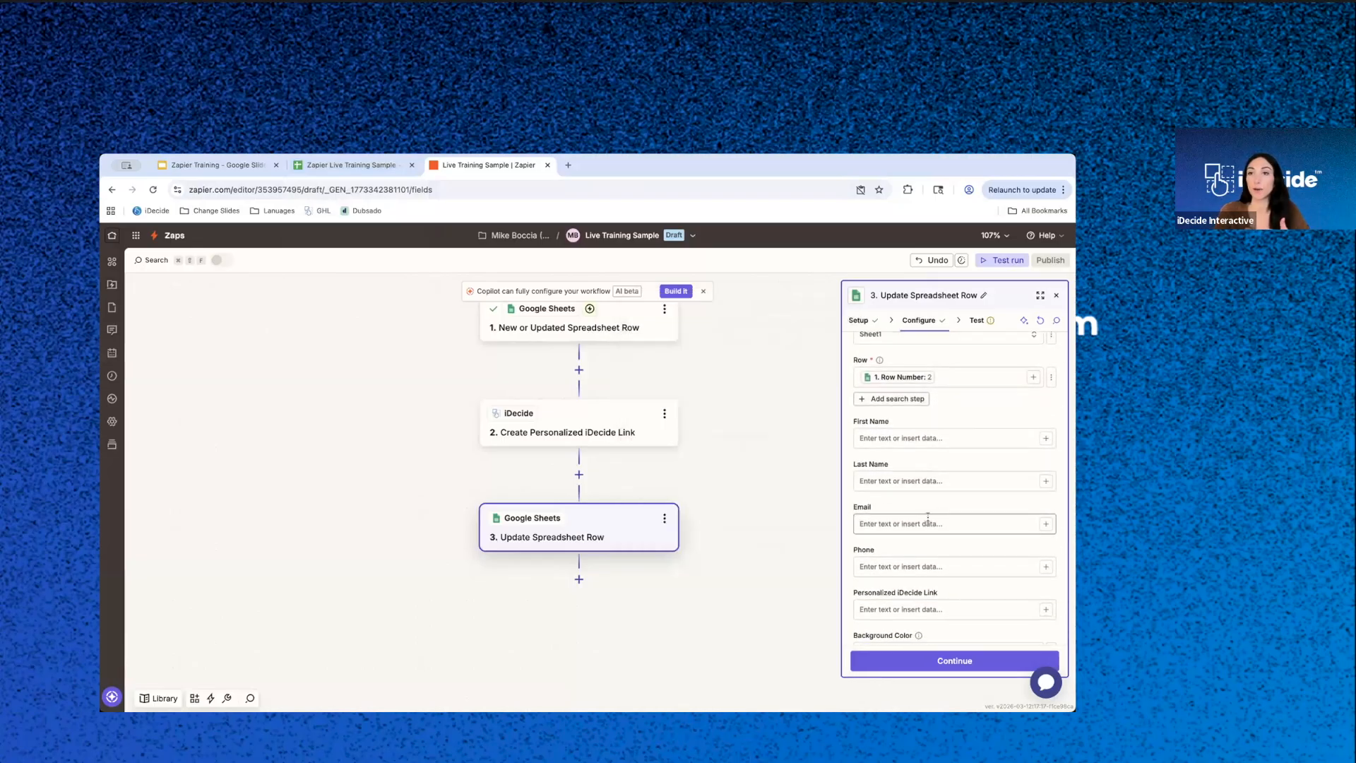
scroll(965, 382, up, 1)
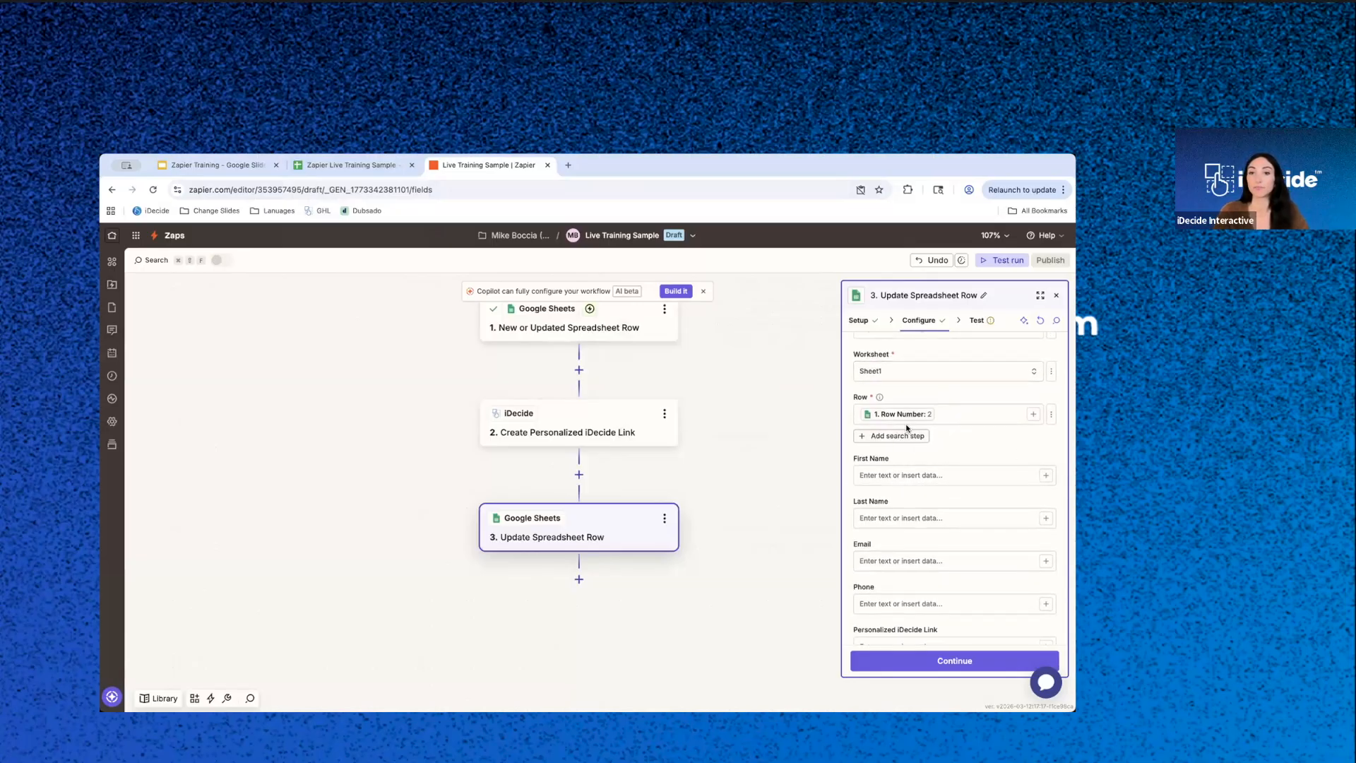
scroll(955, 477, down, 3)
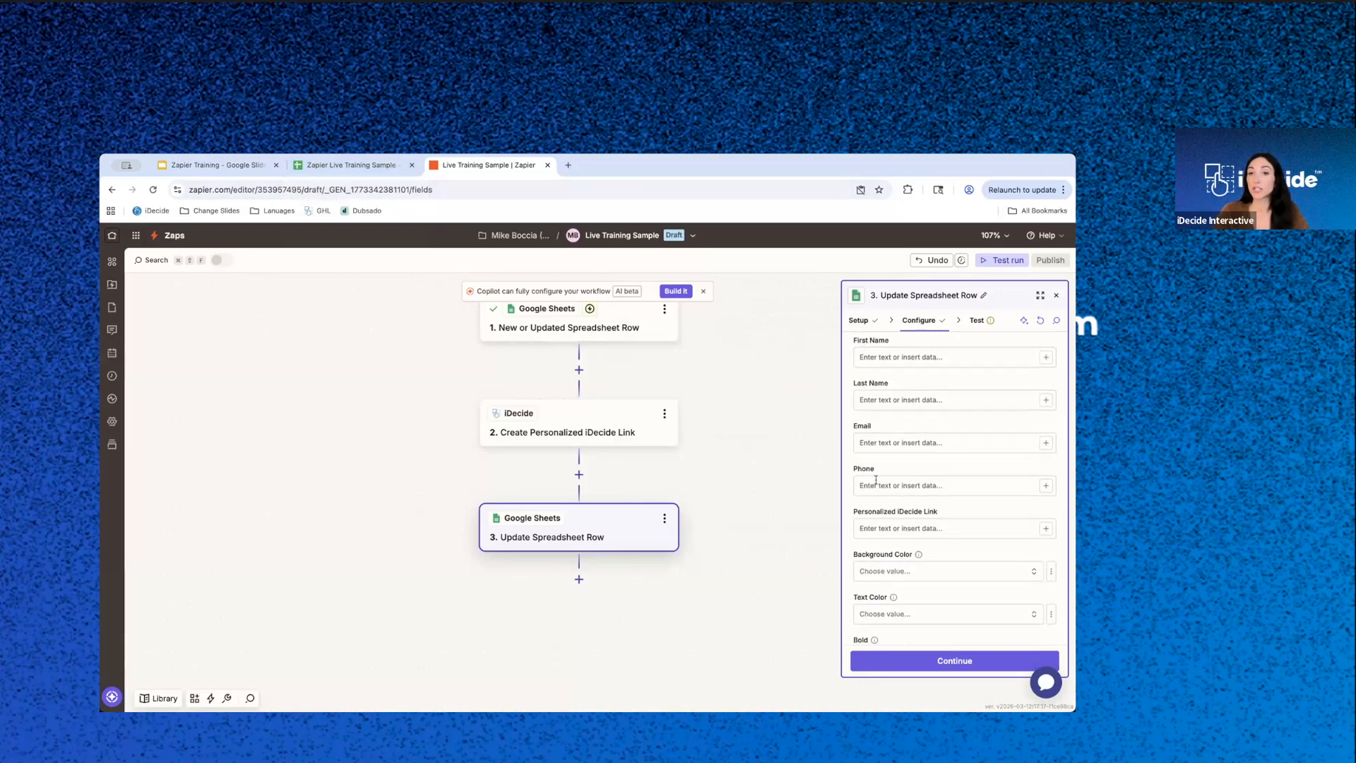
scroll(904, 494, up, 1)
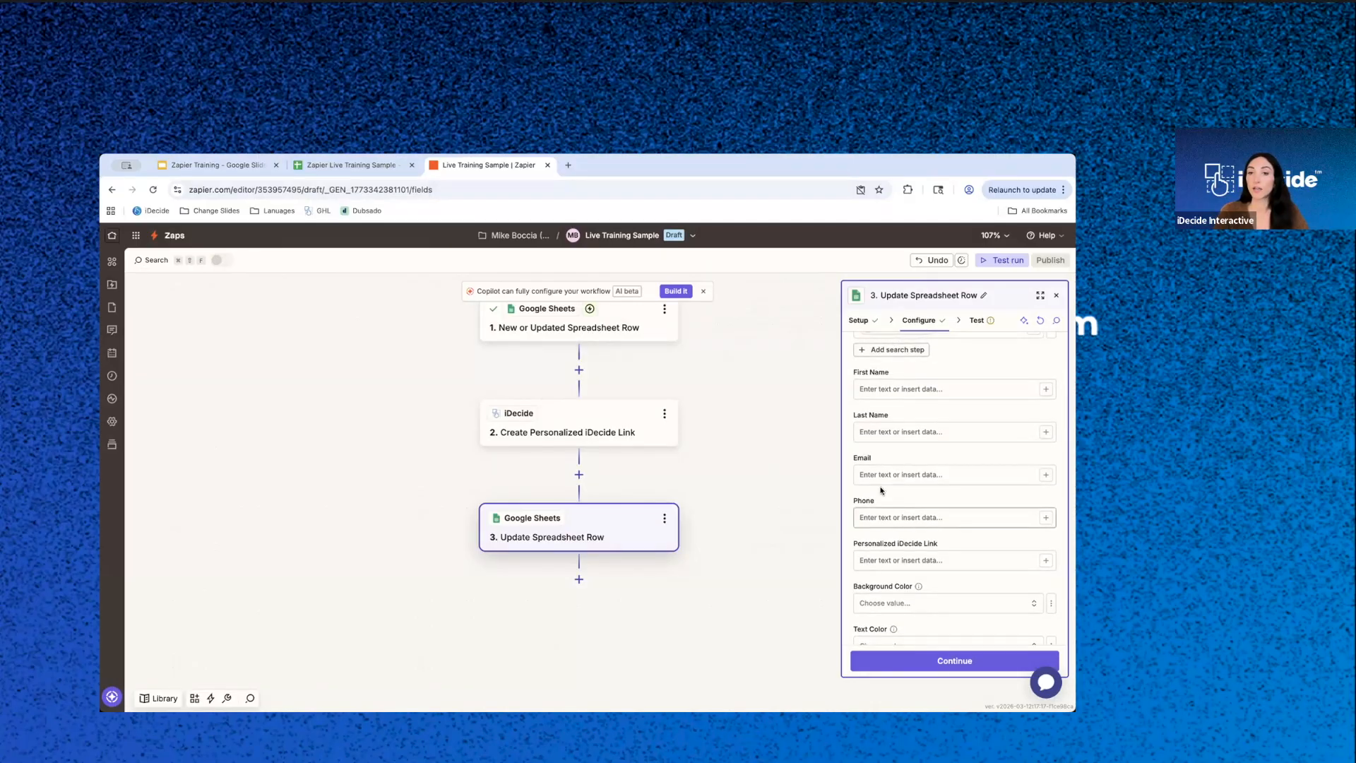
mouse_move(843, 369)
mouse_down()
mouse_move(881, 369)
mouse_move(845, 374)
mouse_up()
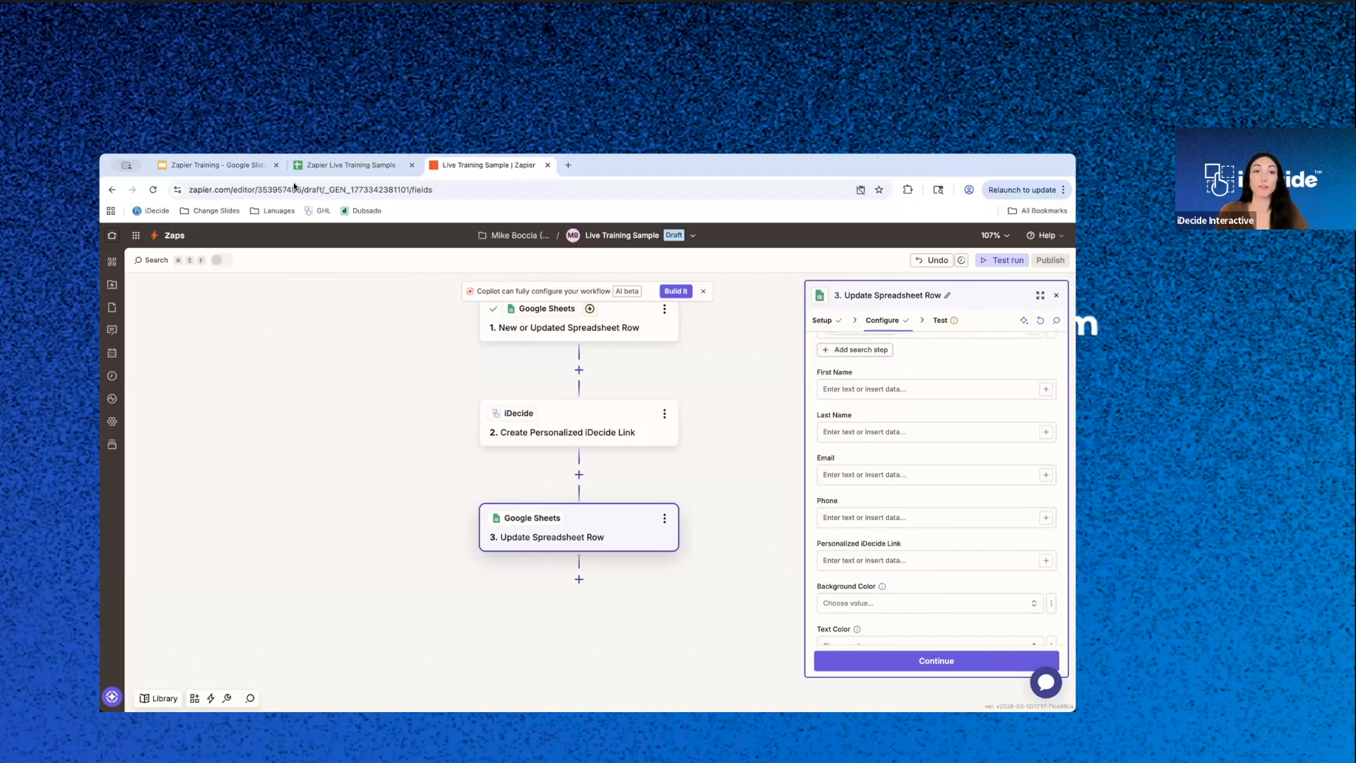
click(313, 163)
drag(169, 324, 568, 326)
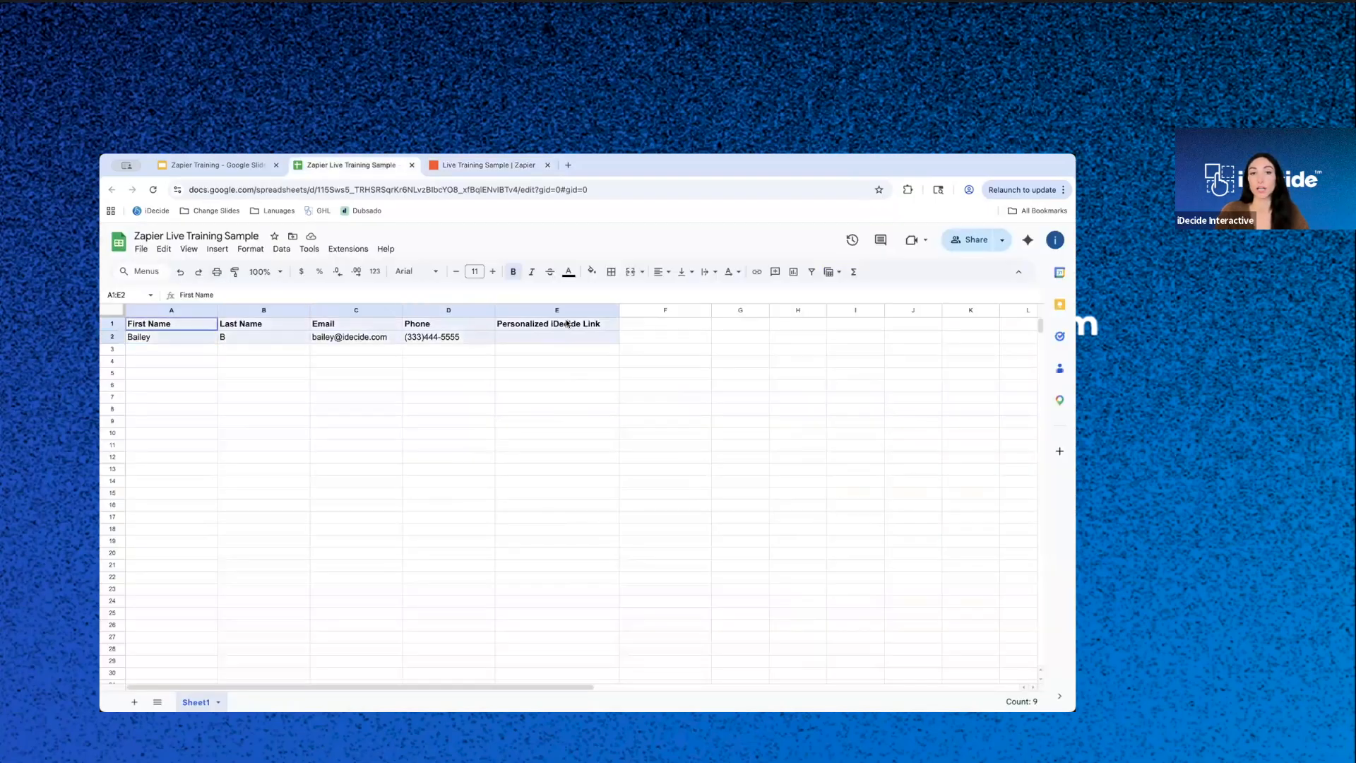
click(521, 163)
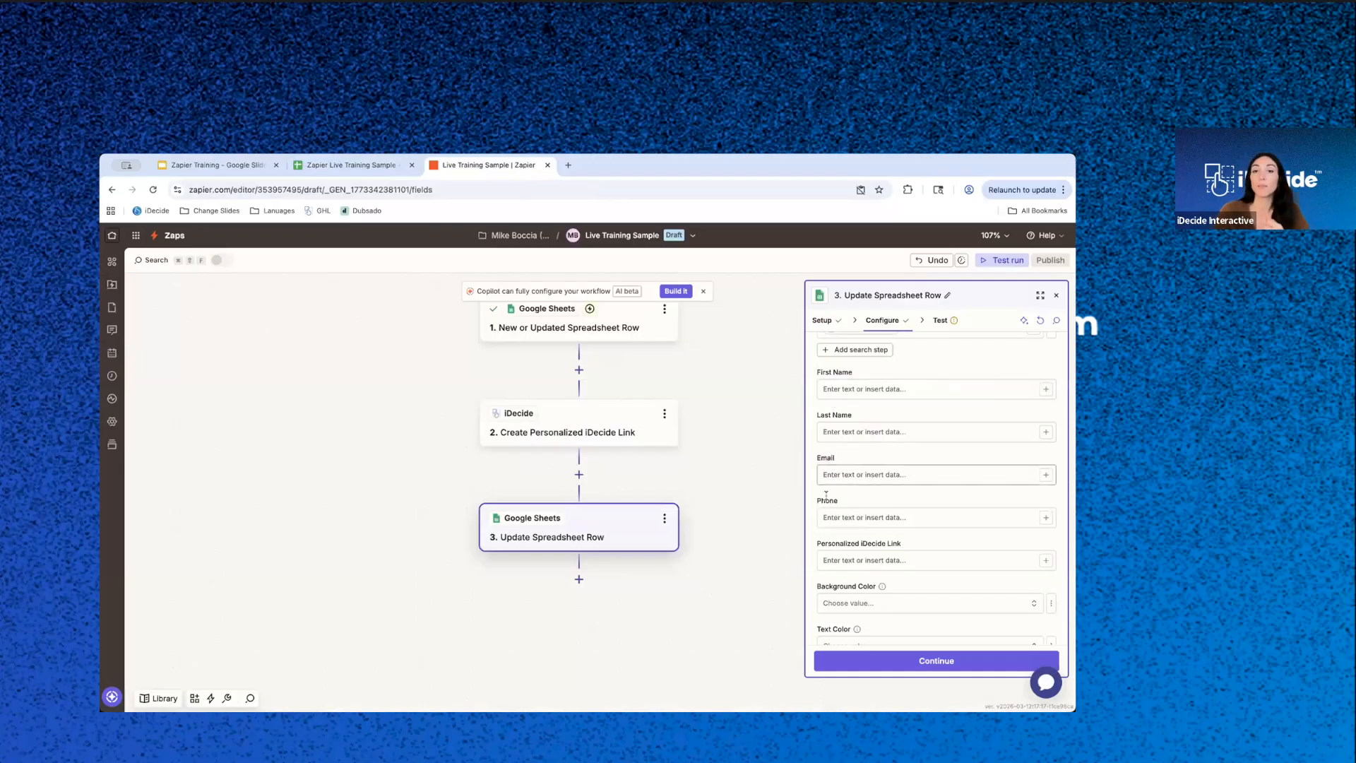
- Map the update action's Personalized iDecide Link field to iDecide URL from step 2, Create Personalized iDecide Link
click(839, 560)
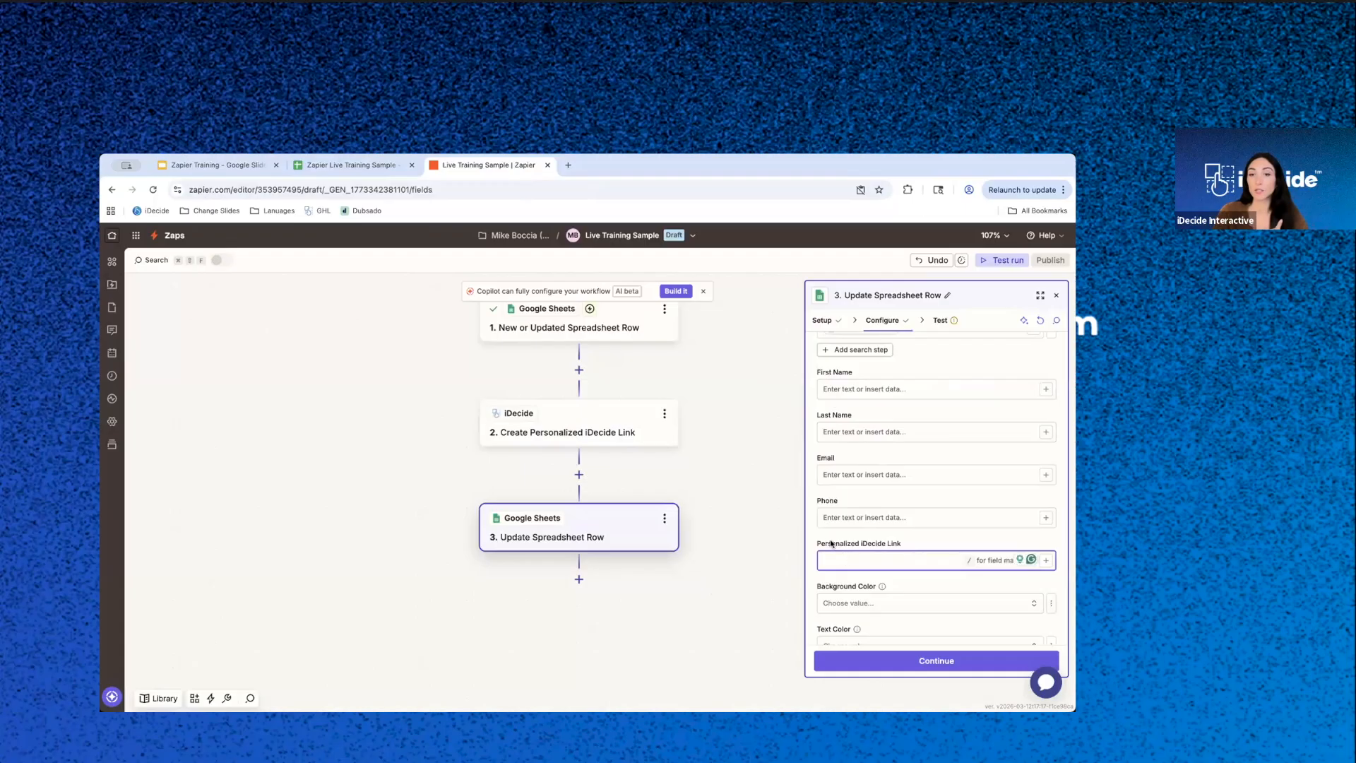
click(1046, 561)
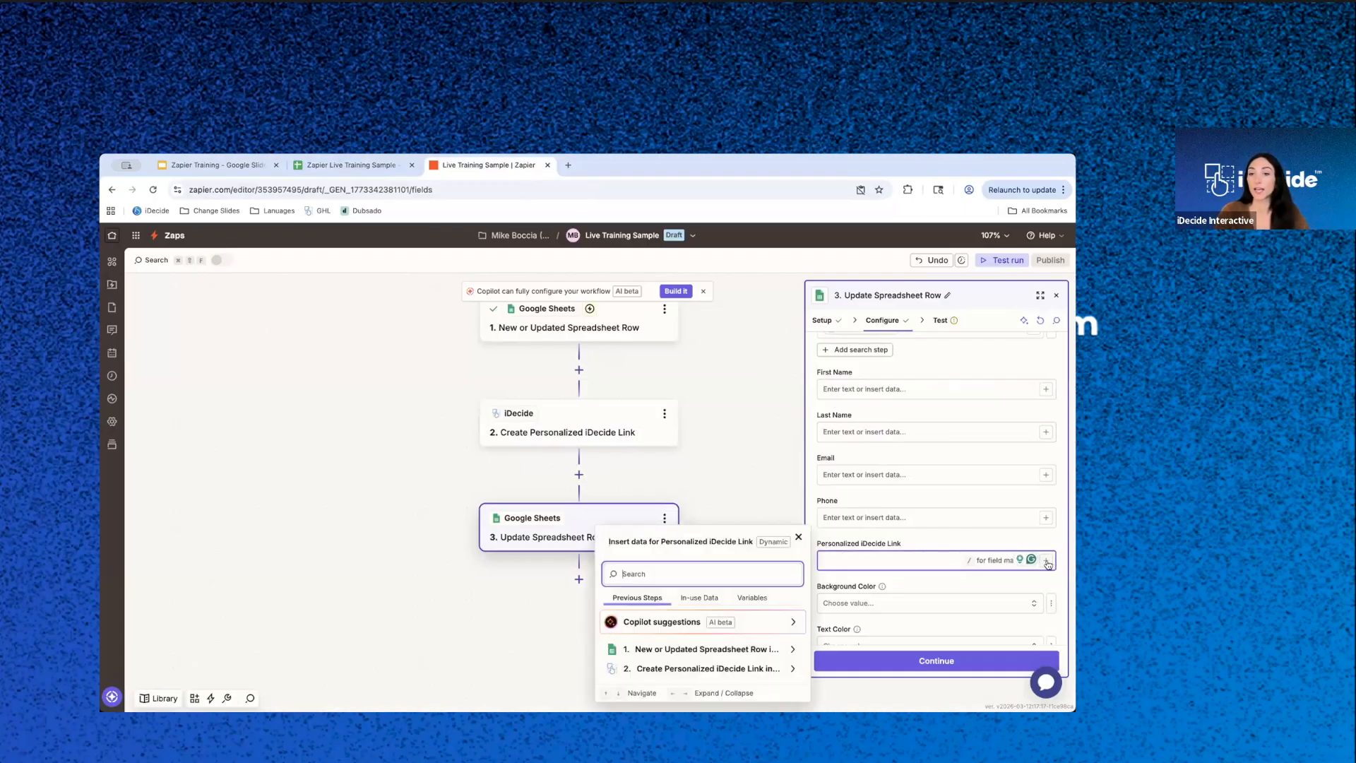
click(658, 669)
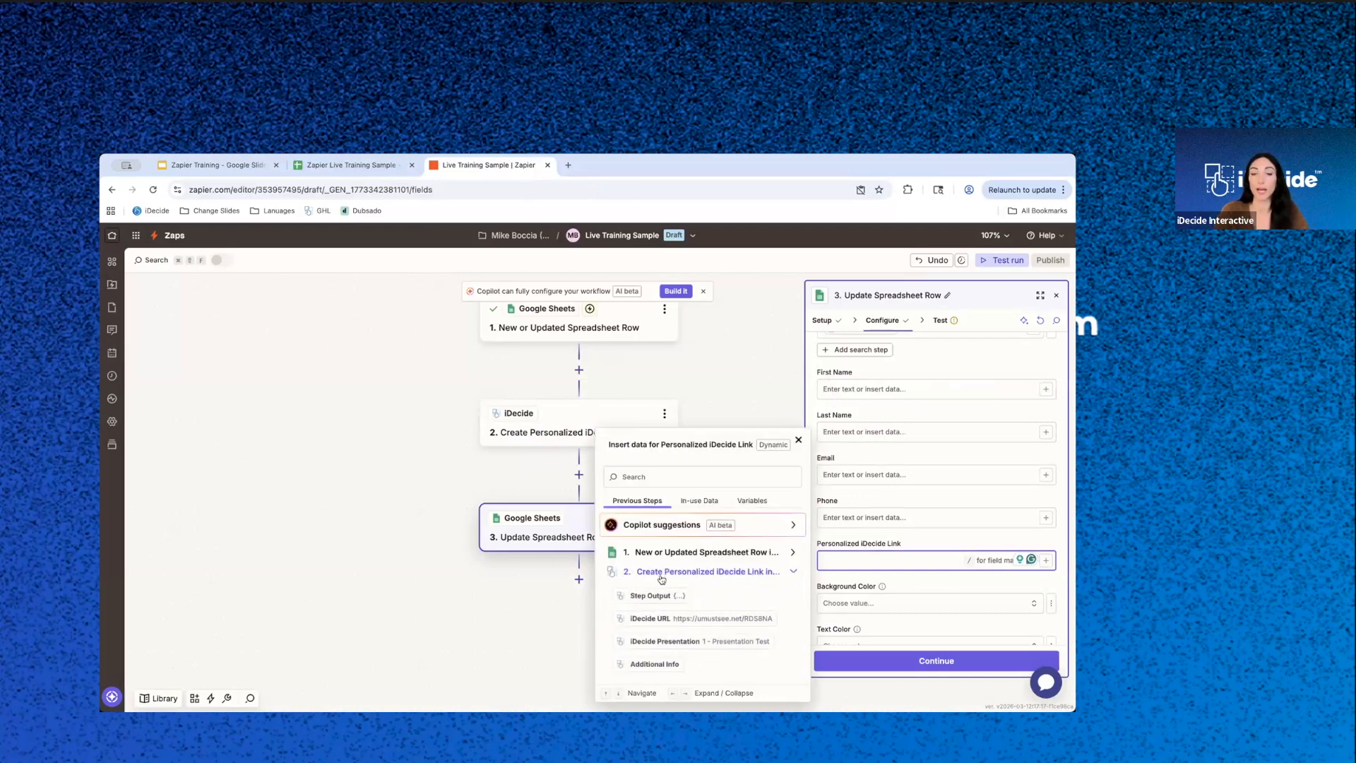
click(717, 620)
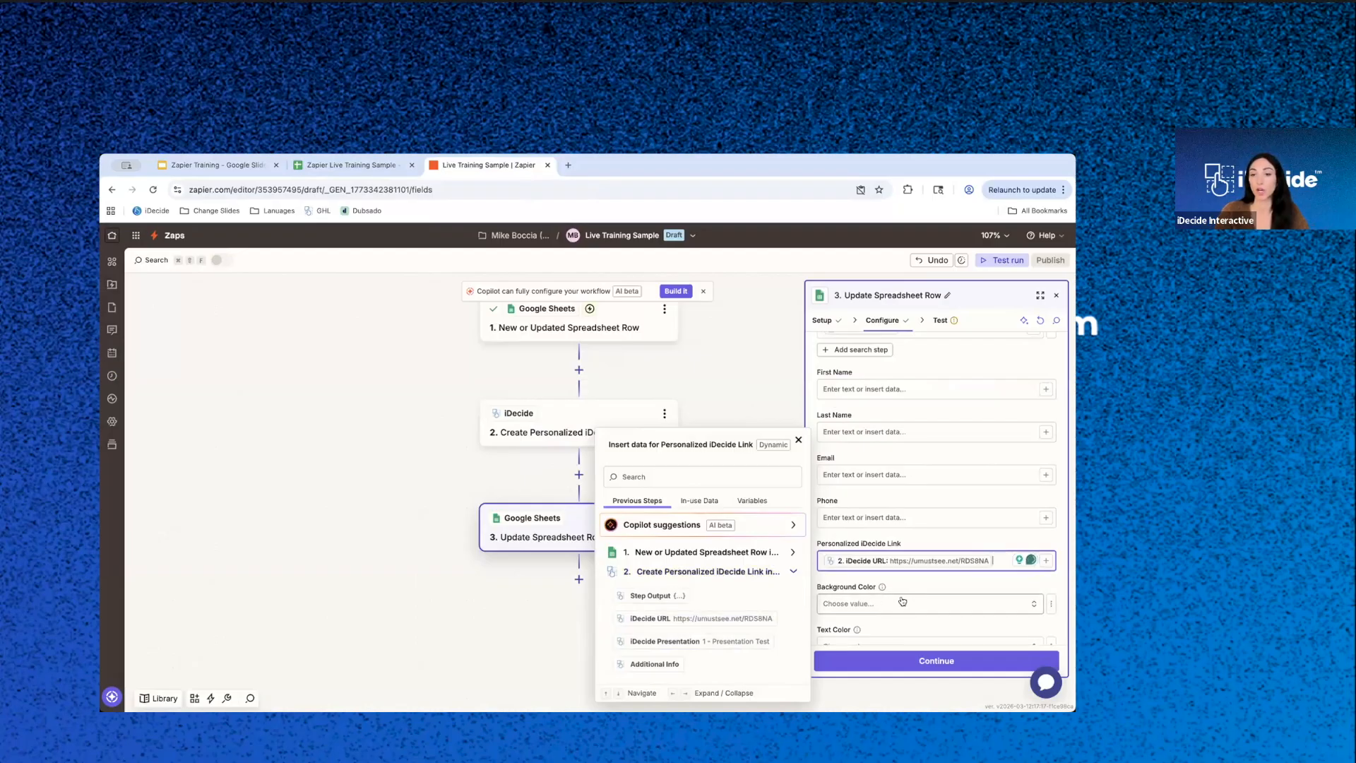
- Finish configuring the Update Spreadsheet Row action, leaving its formatting options unset, and run the step's test
scroll(923, 586, down, 2)
scroll(925, 579, down, 2)
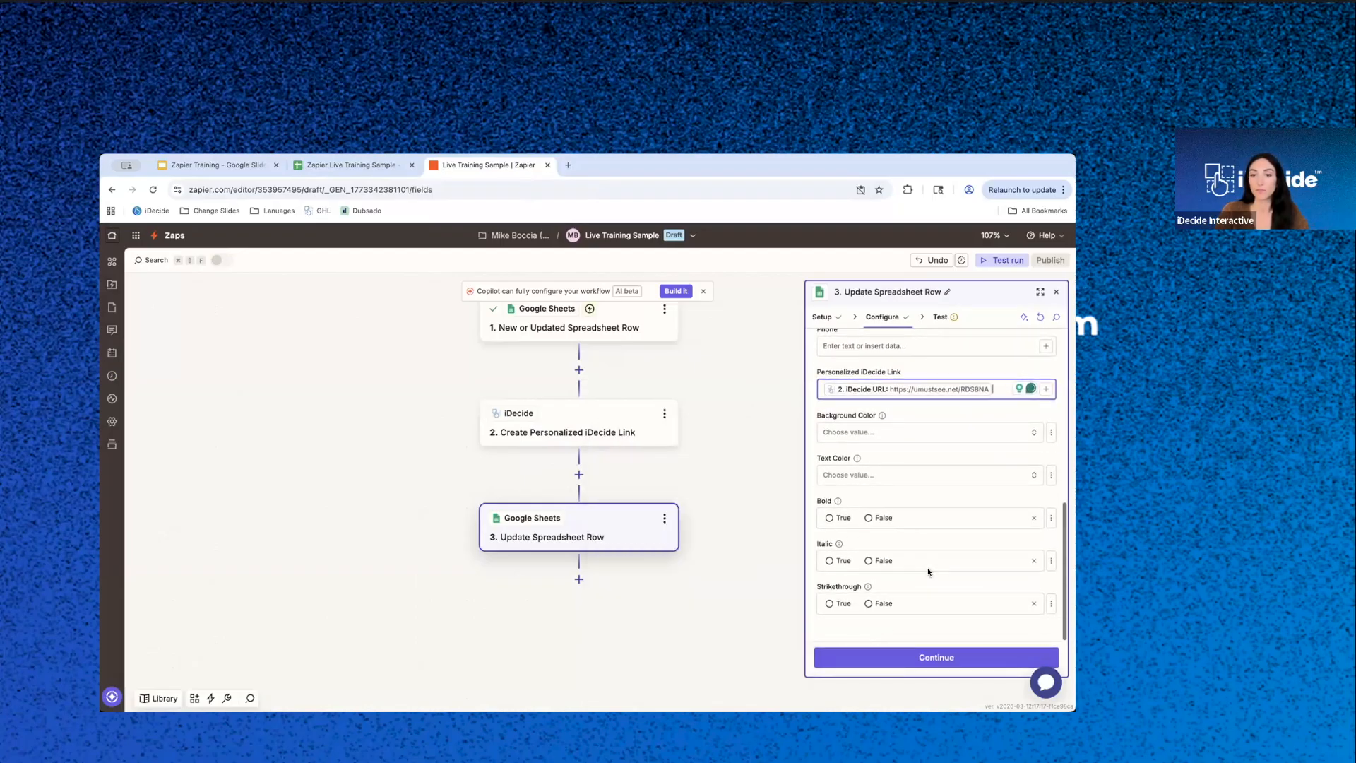
click(950, 657)
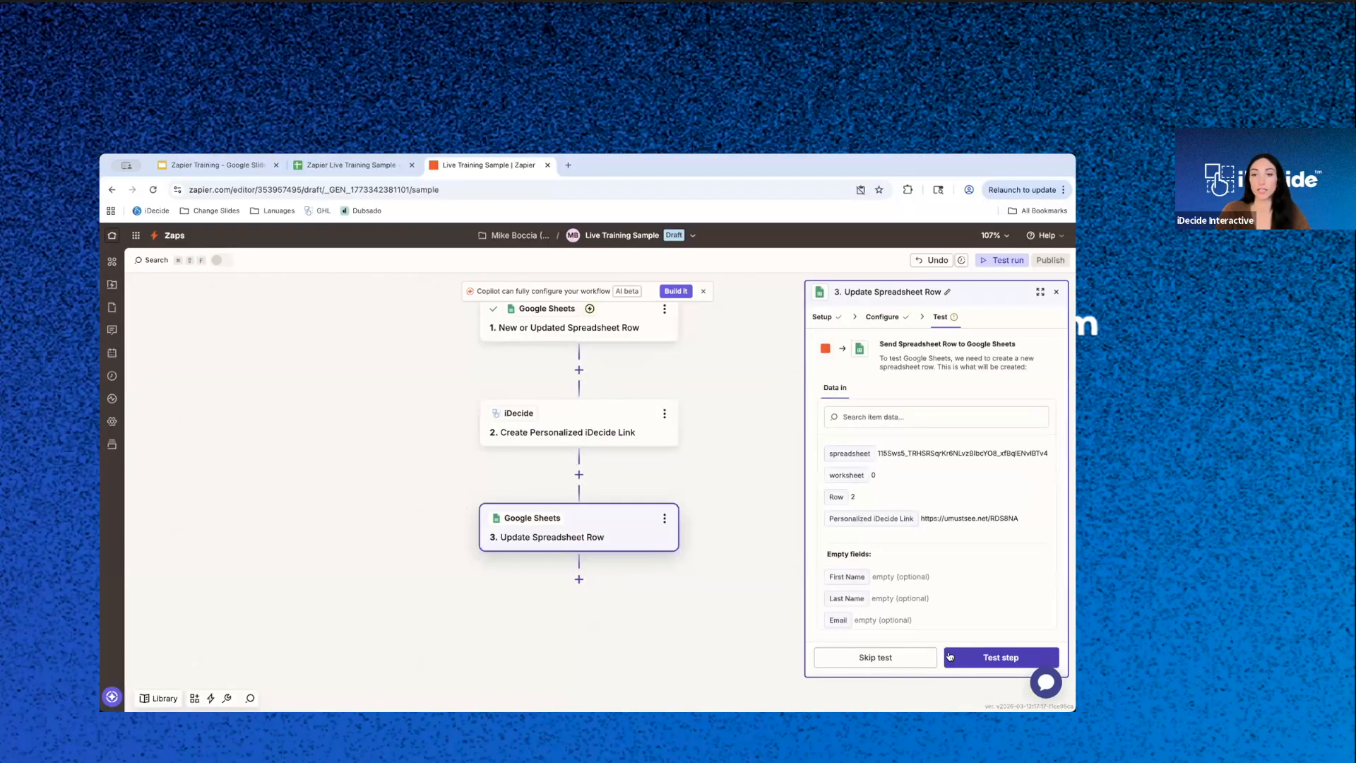
scroll(947, 573, down, 5)
click(997, 658)
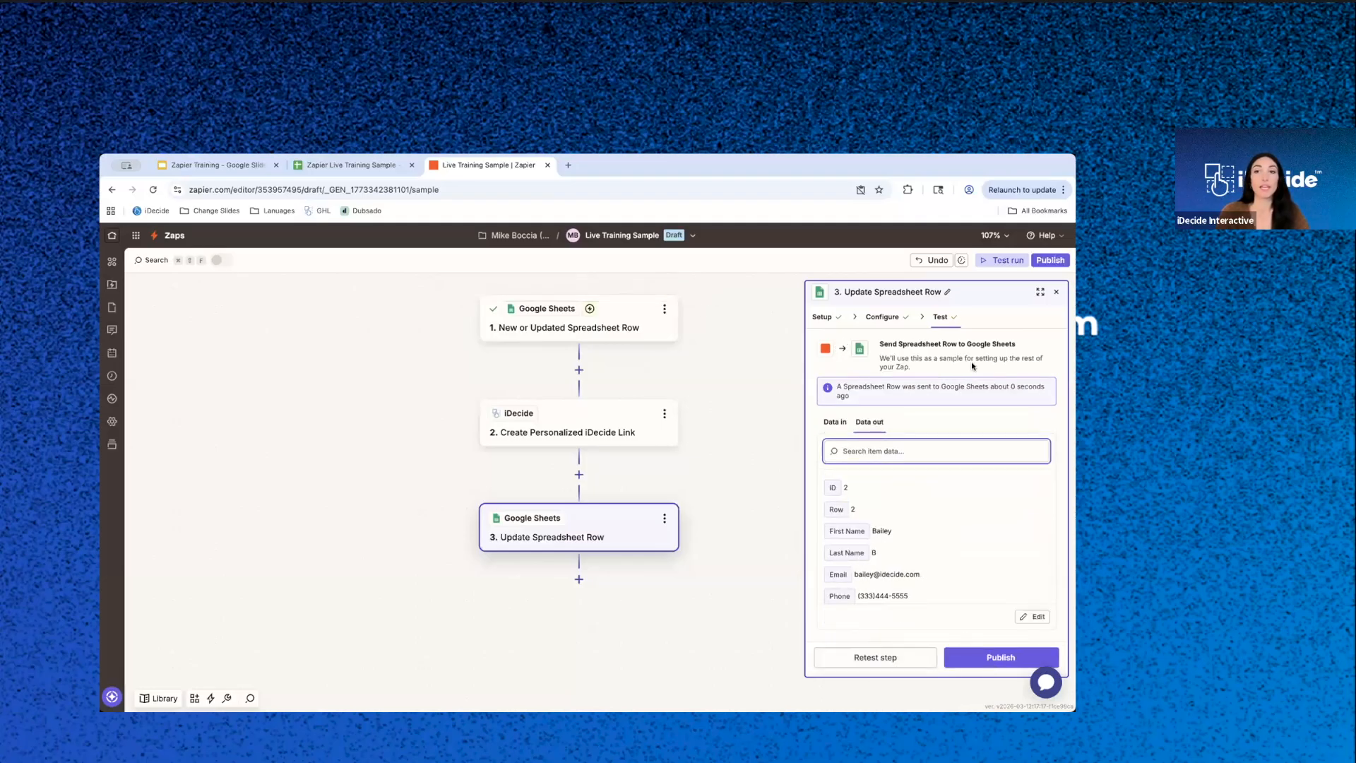
- Check the Personalized iDecide Link in row 2 of the spreadsheet, view the presentation it leads to, and close that page
click(339, 165)
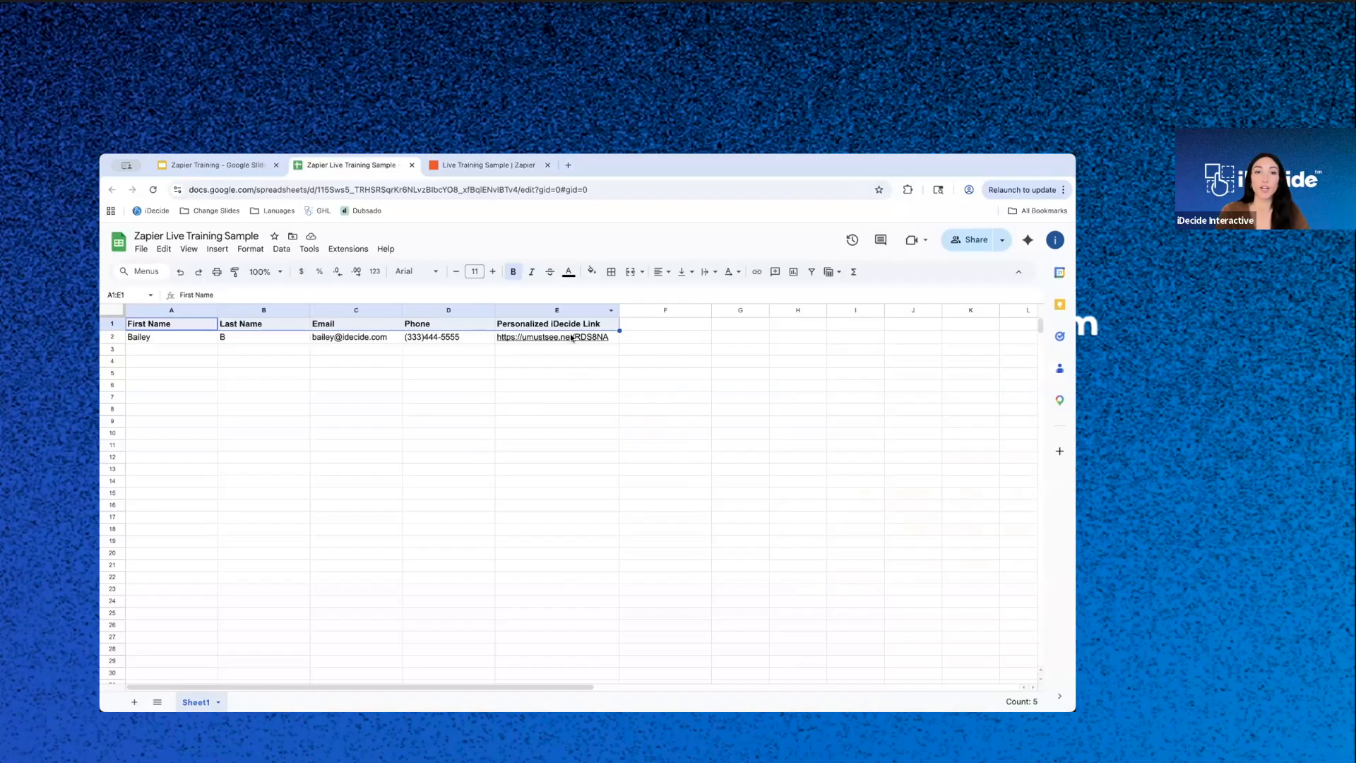
mouse_move(590, 339)
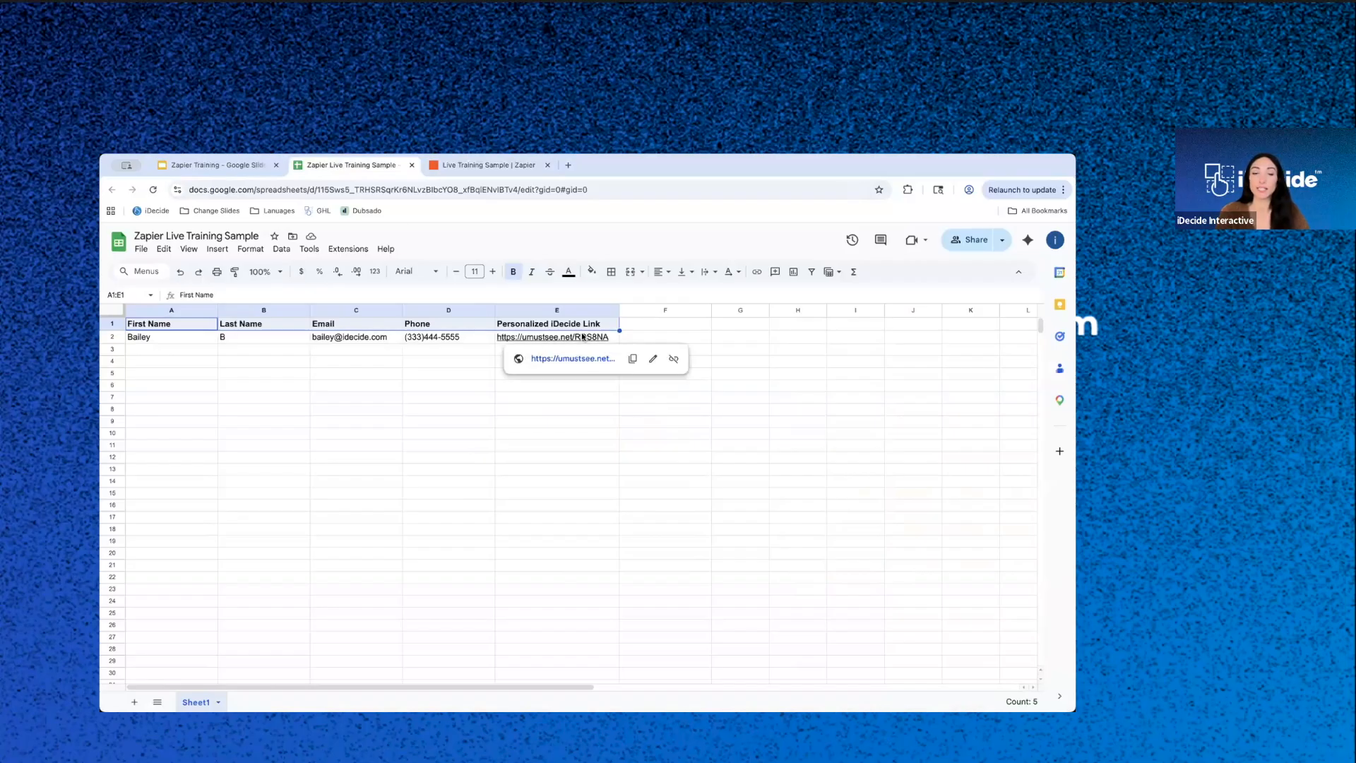
click(576, 398)
click(573, 336)
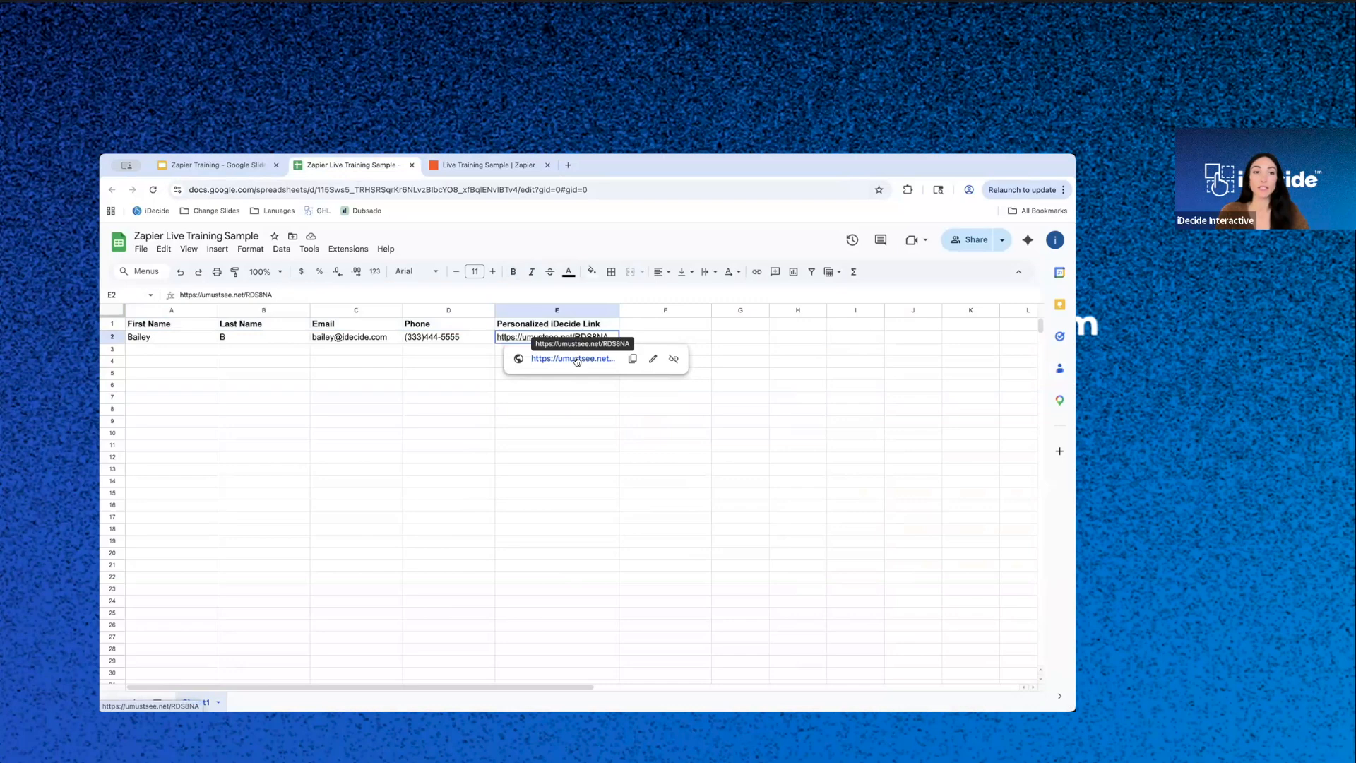
click(576, 359)
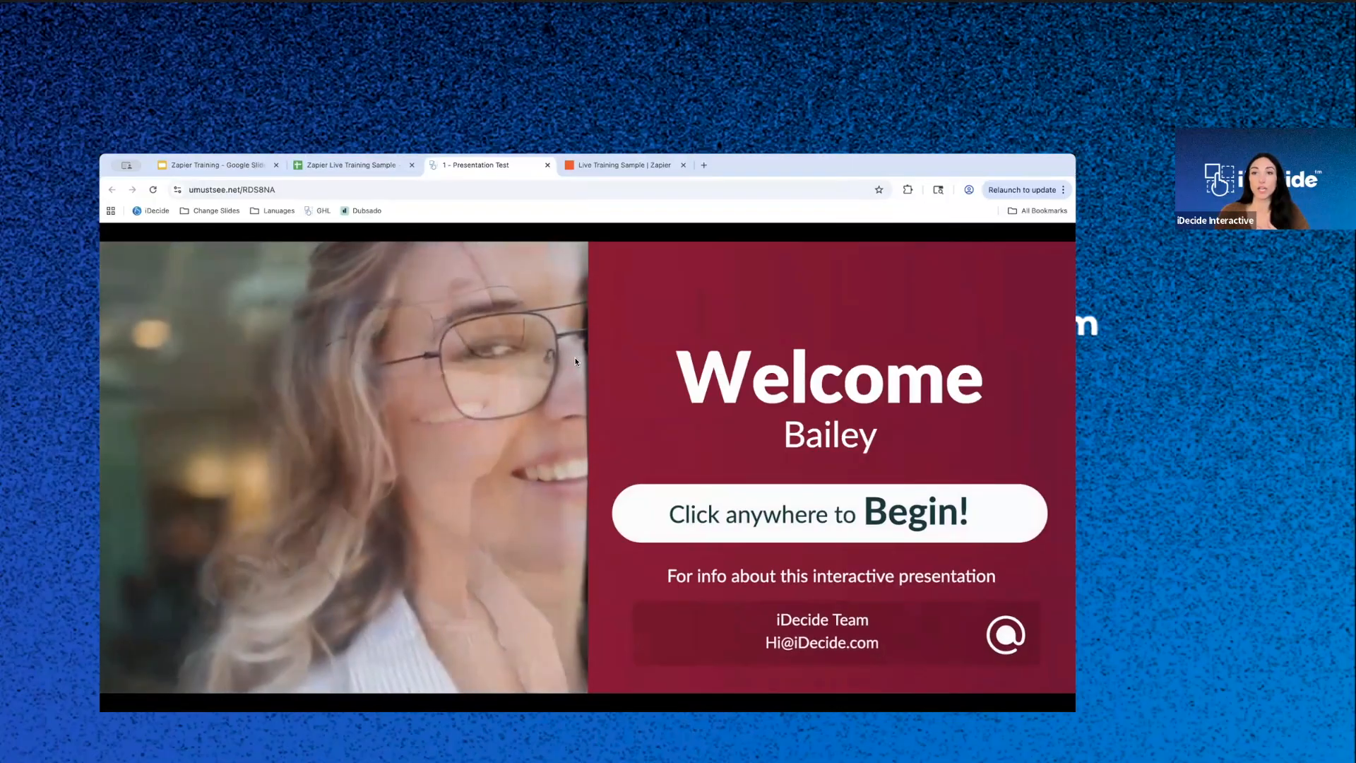
click(547, 165)
- Return to the Live Training Sample Zap in Zapier and publish it
click(519, 168)
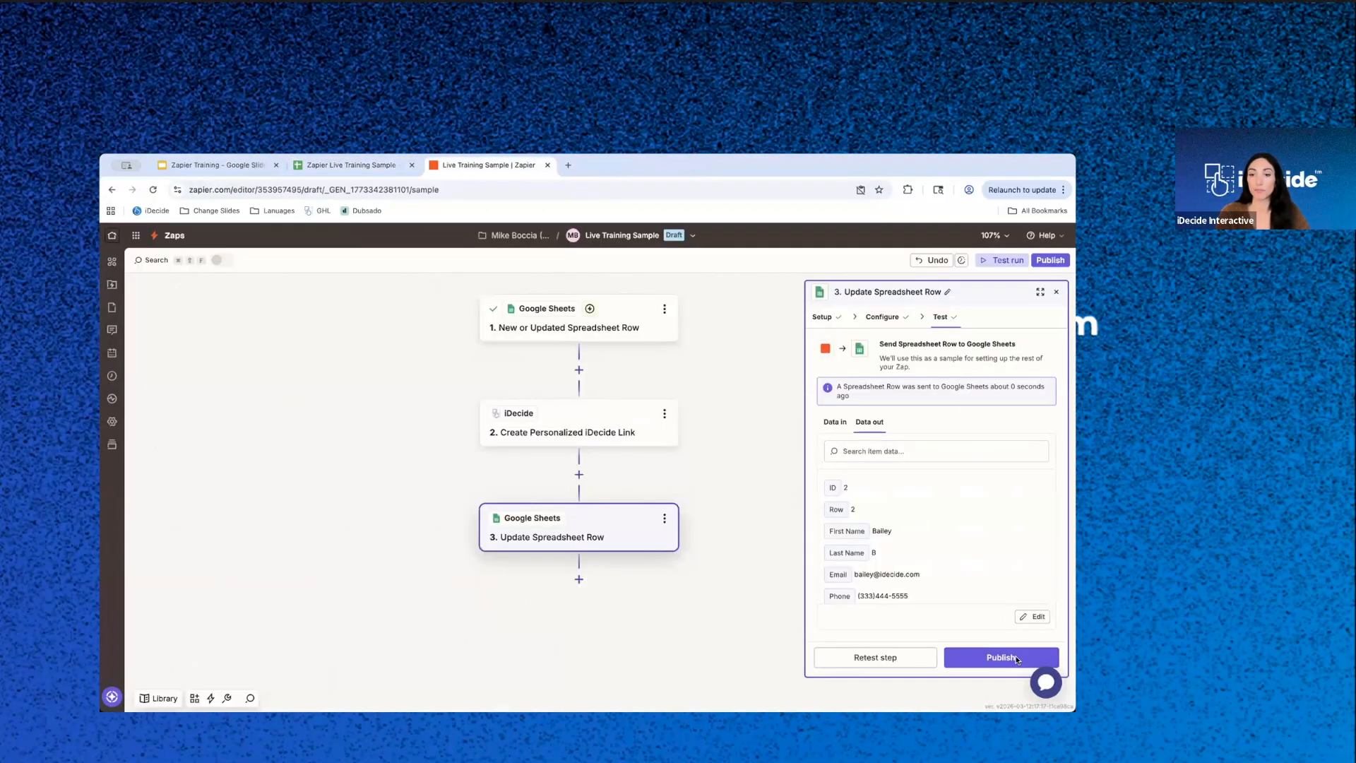
click(987, 664)
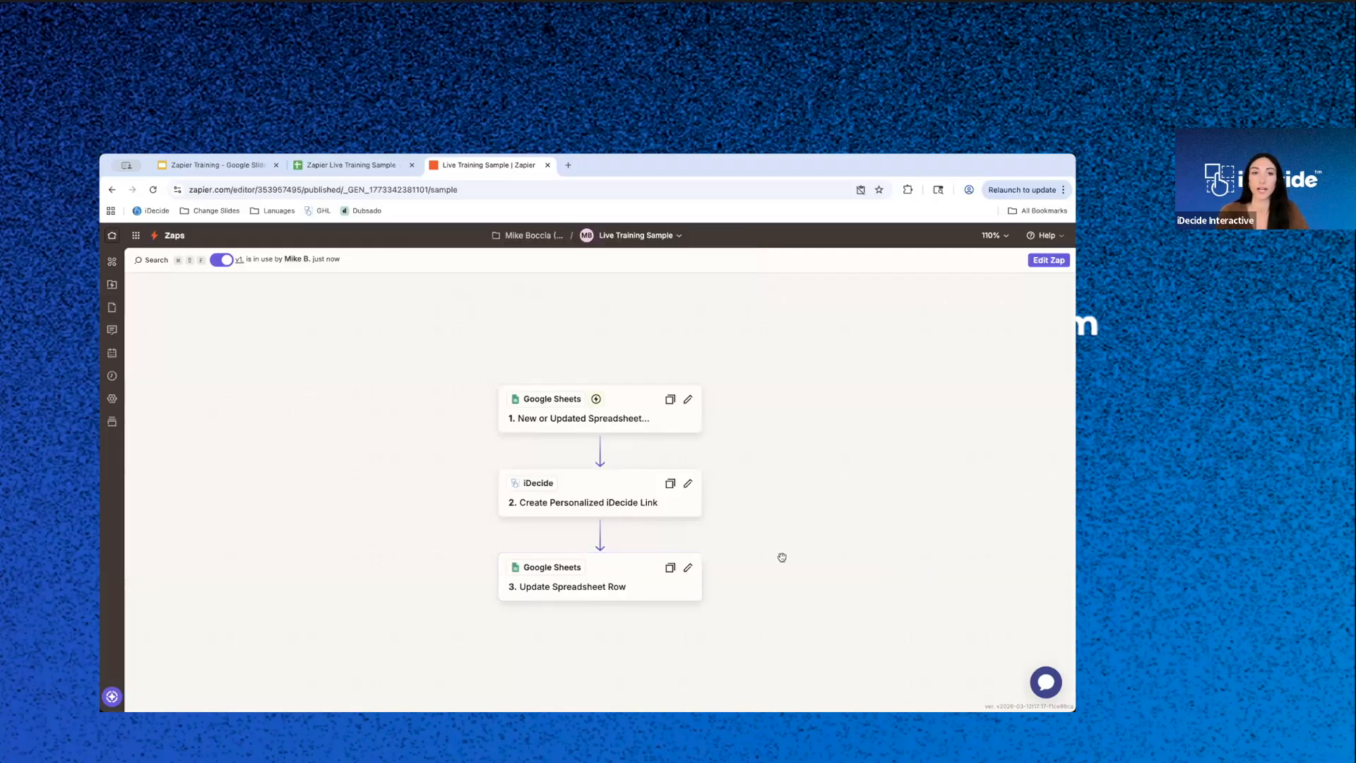
drag(723, 618, 726, 573)
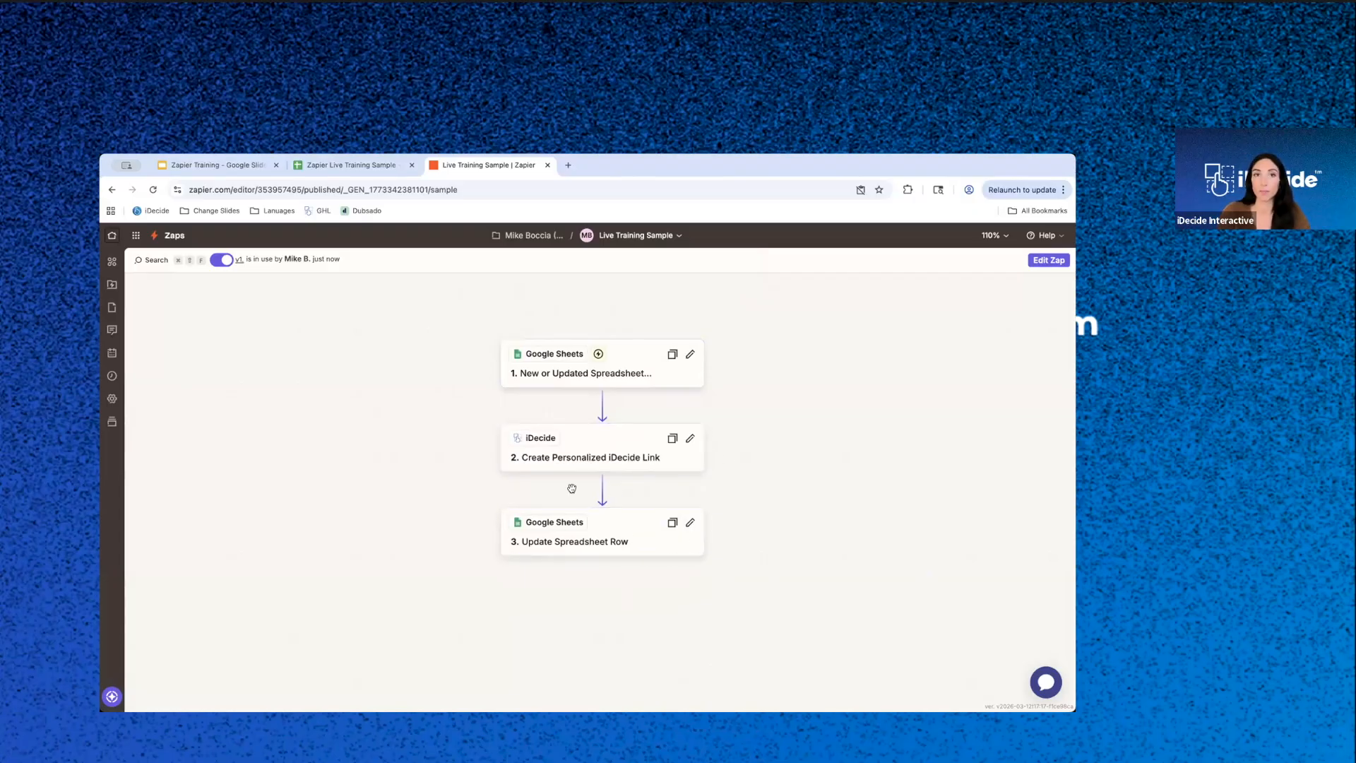
- Start a new contact in row 3 of the spreadsheet by entering the contact's first and last name
click(376, 169)
click(180, 349)
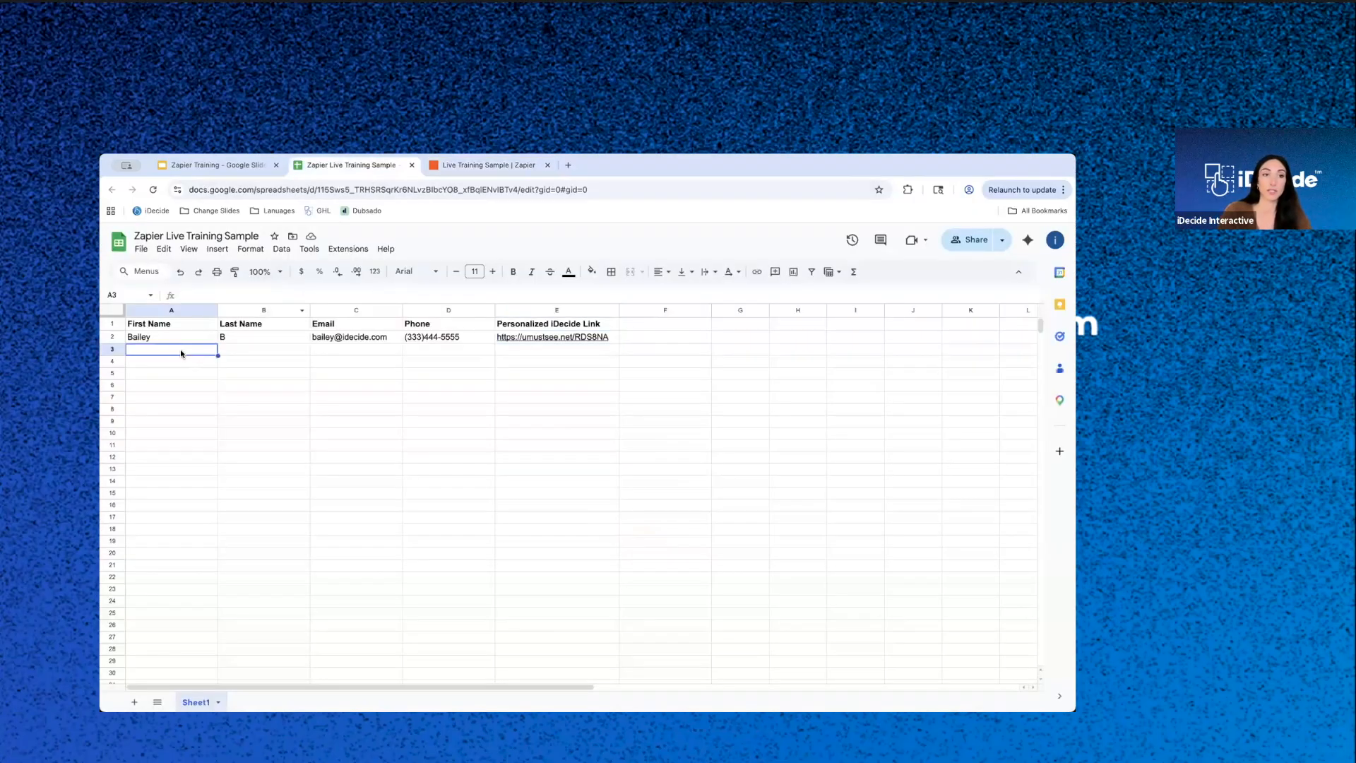
text(Mike)
key(Tab)
text(C)
key(Tab)
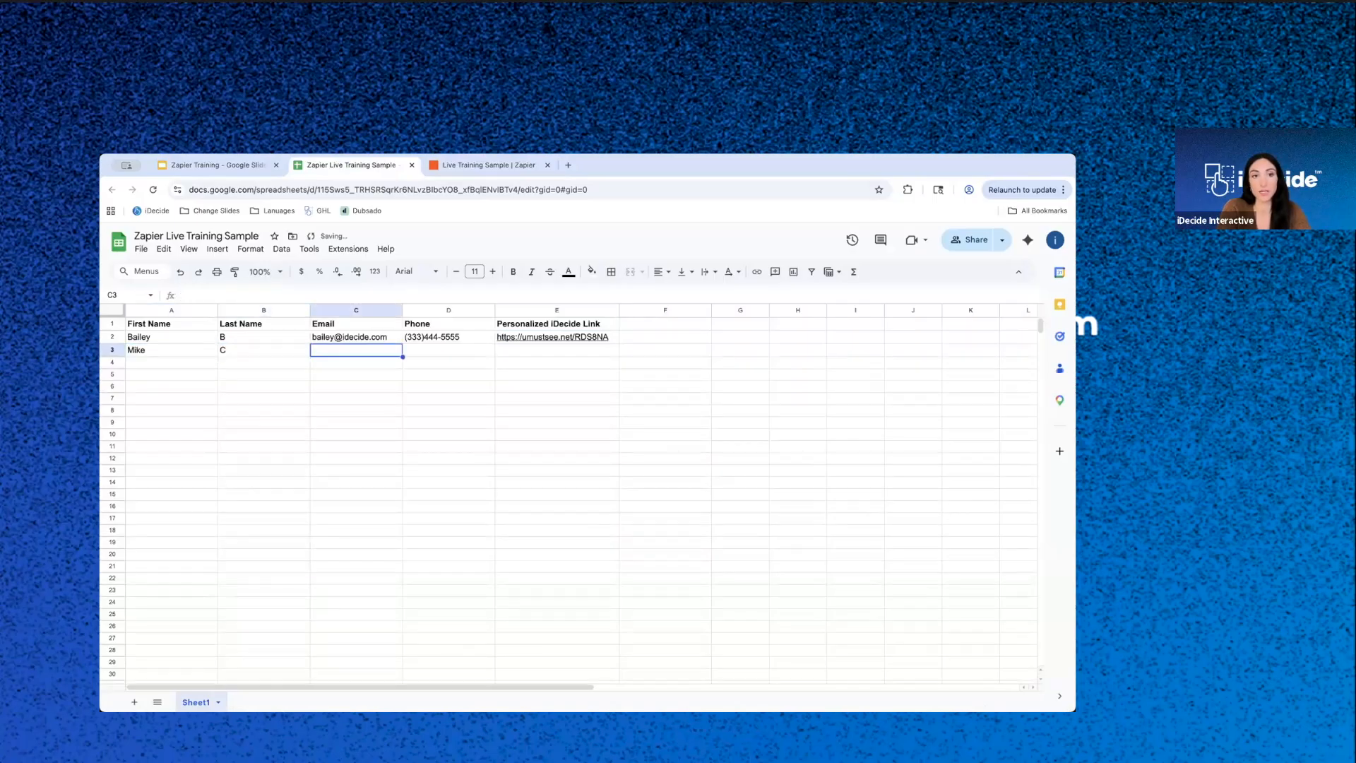
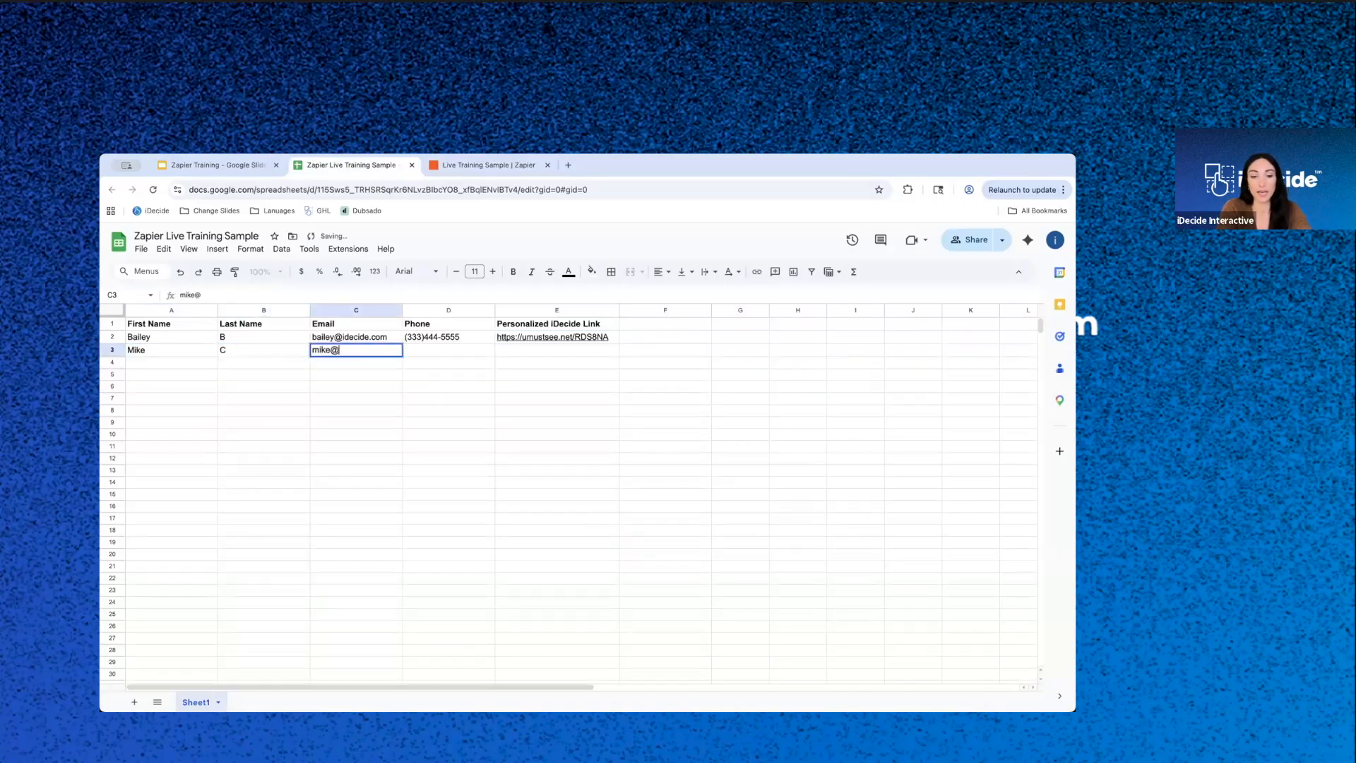
- Enter the new contact's email address and phone number in row 3
key(Tab)
text((444)555-6666)
key(Return)
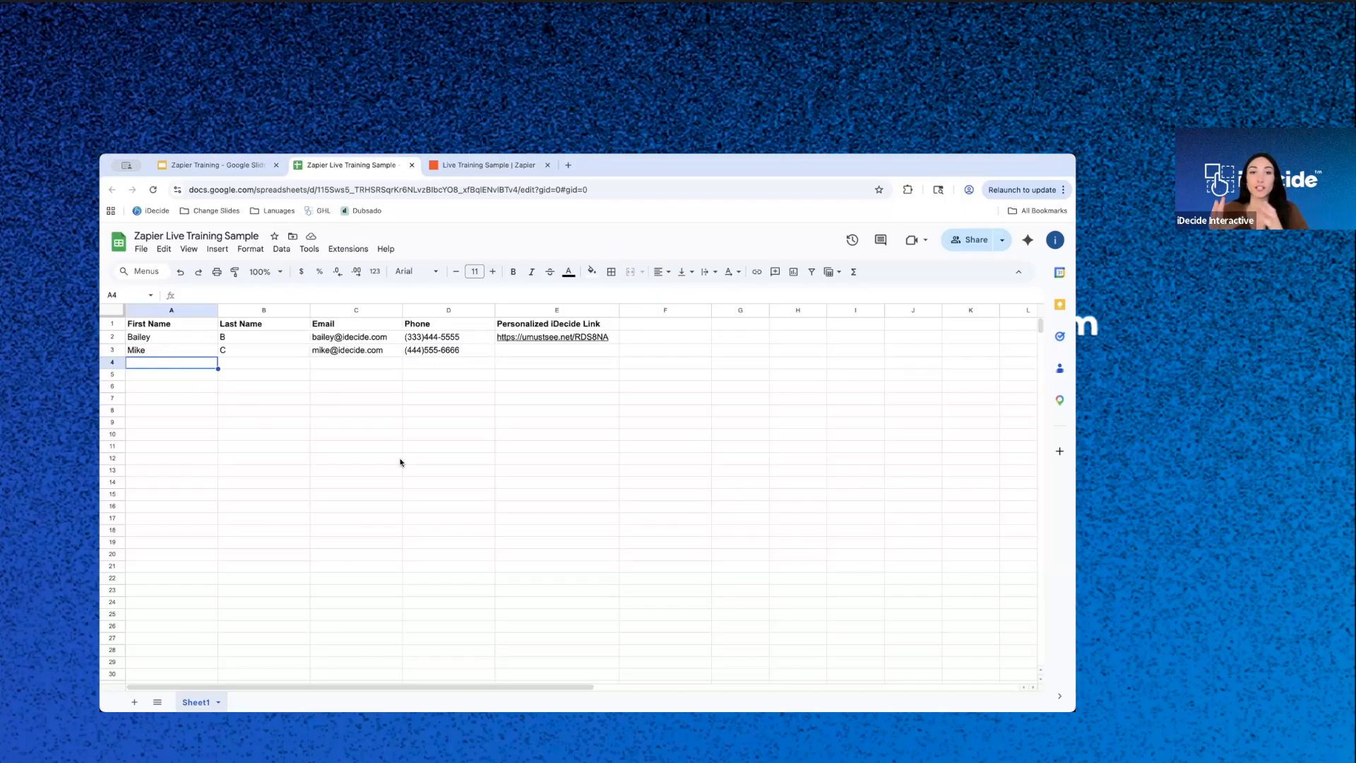
- Review the three workflow steps on the "What We're Building Today" slide of the Zapier Training presentation
click(483, 167)
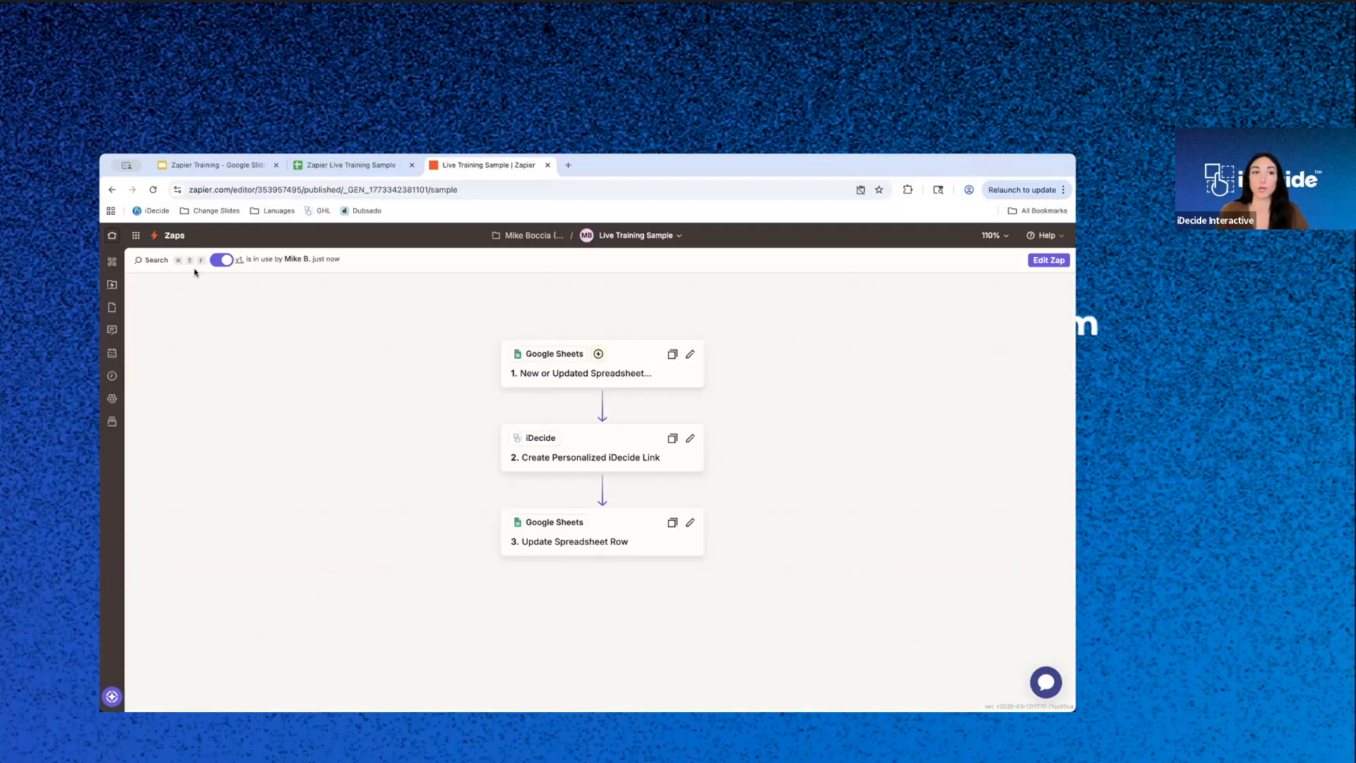
click(185, 165)
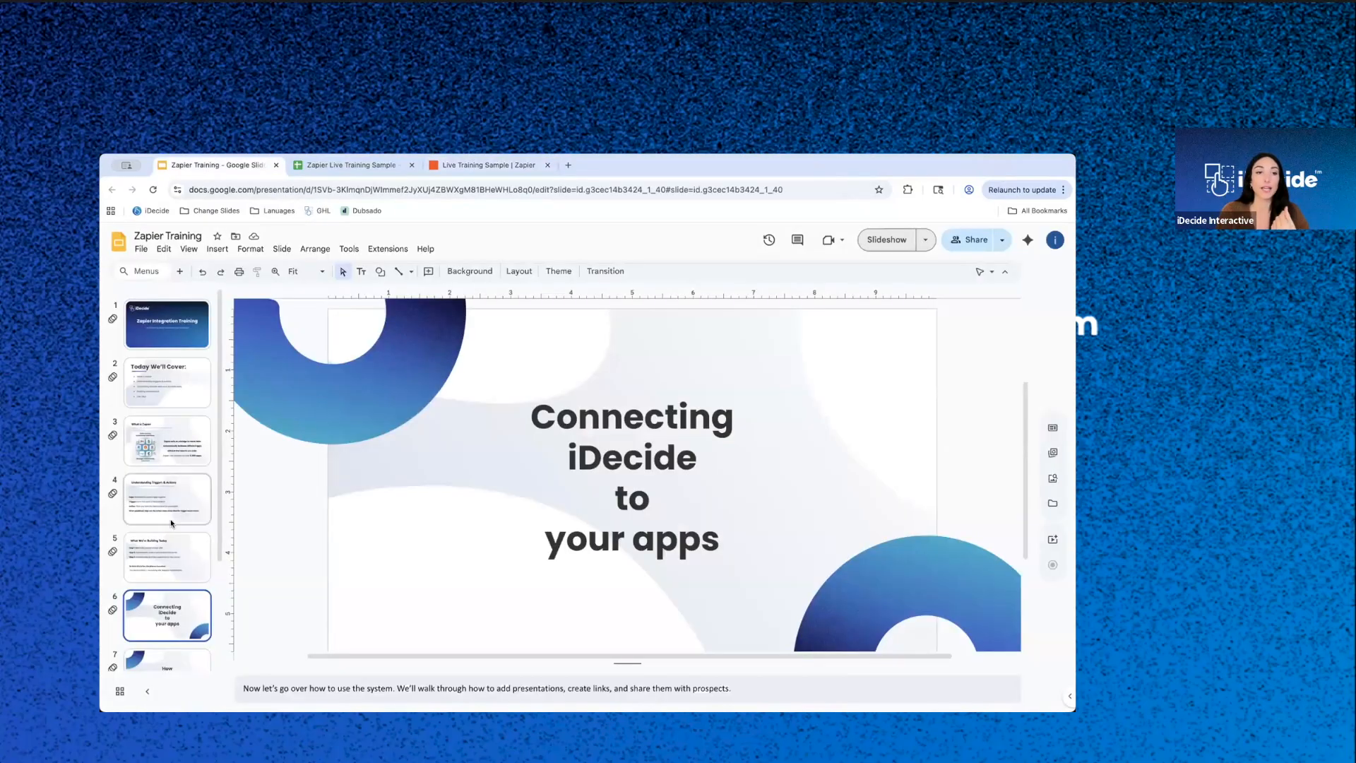
click(173, 572)
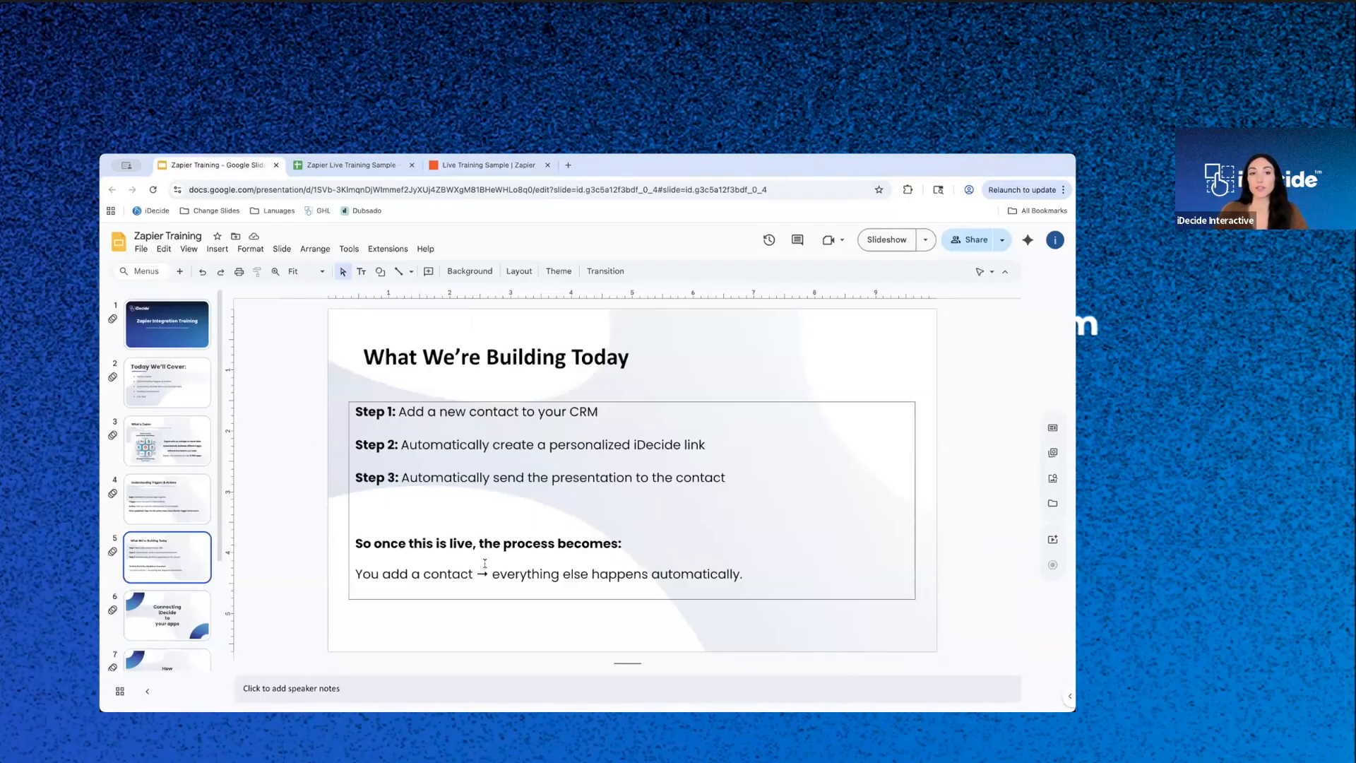
drag(355, 411, 615, 418)
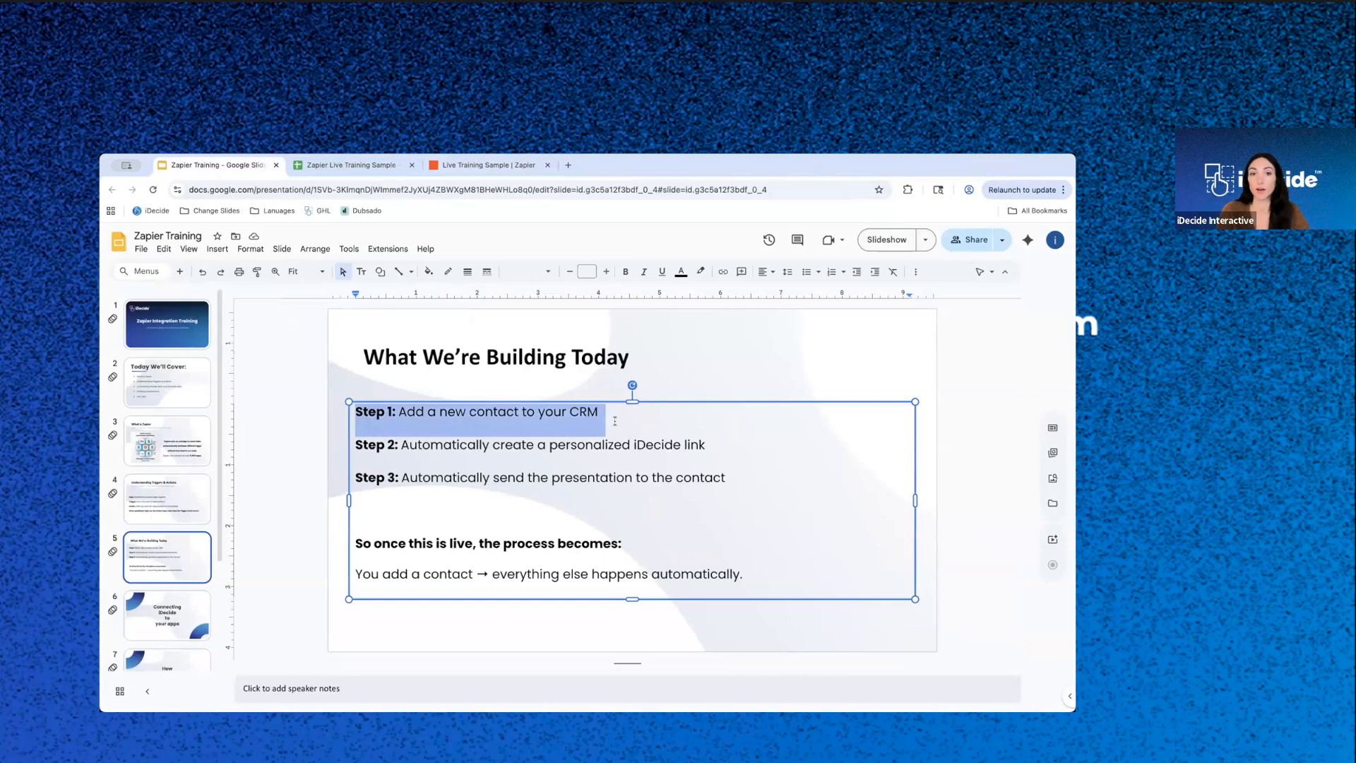
drag(356, 445, 721, 447)
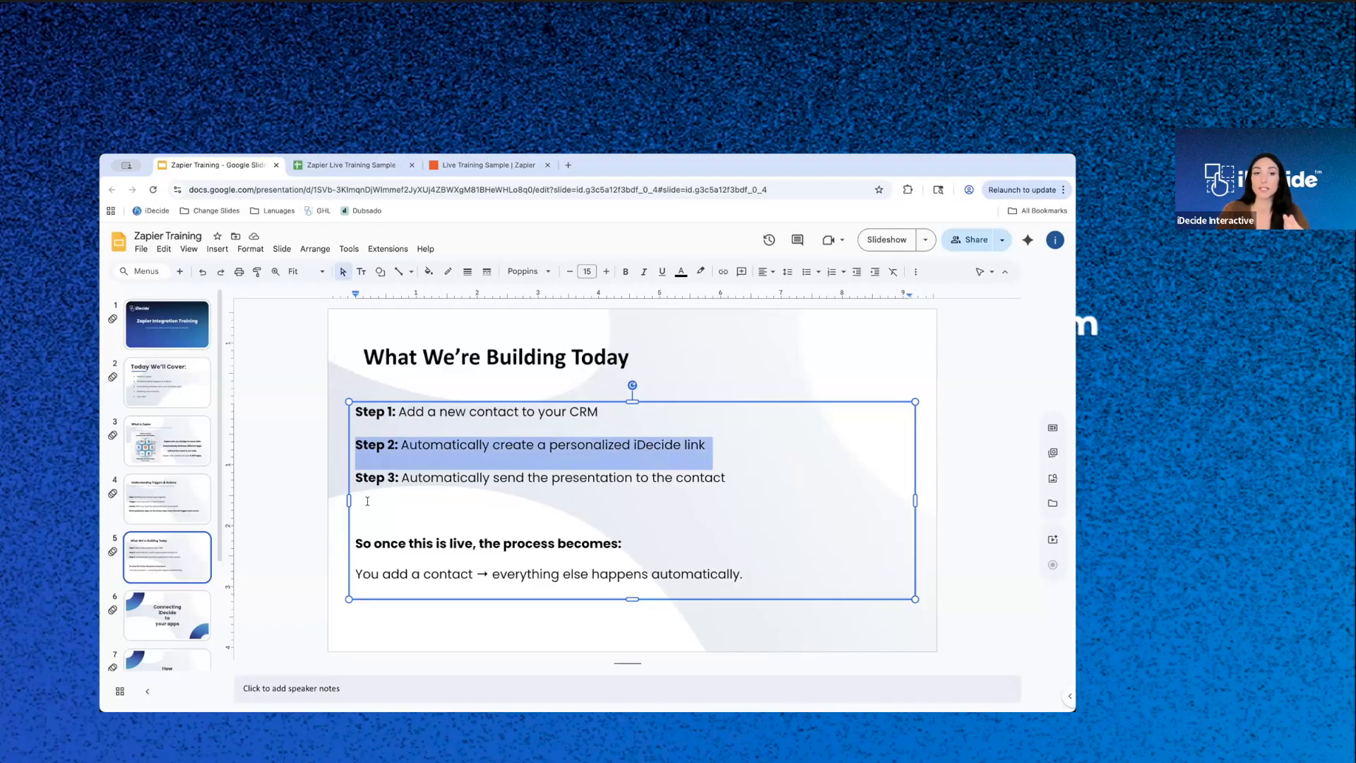
drag(356, 477, 744, 478)
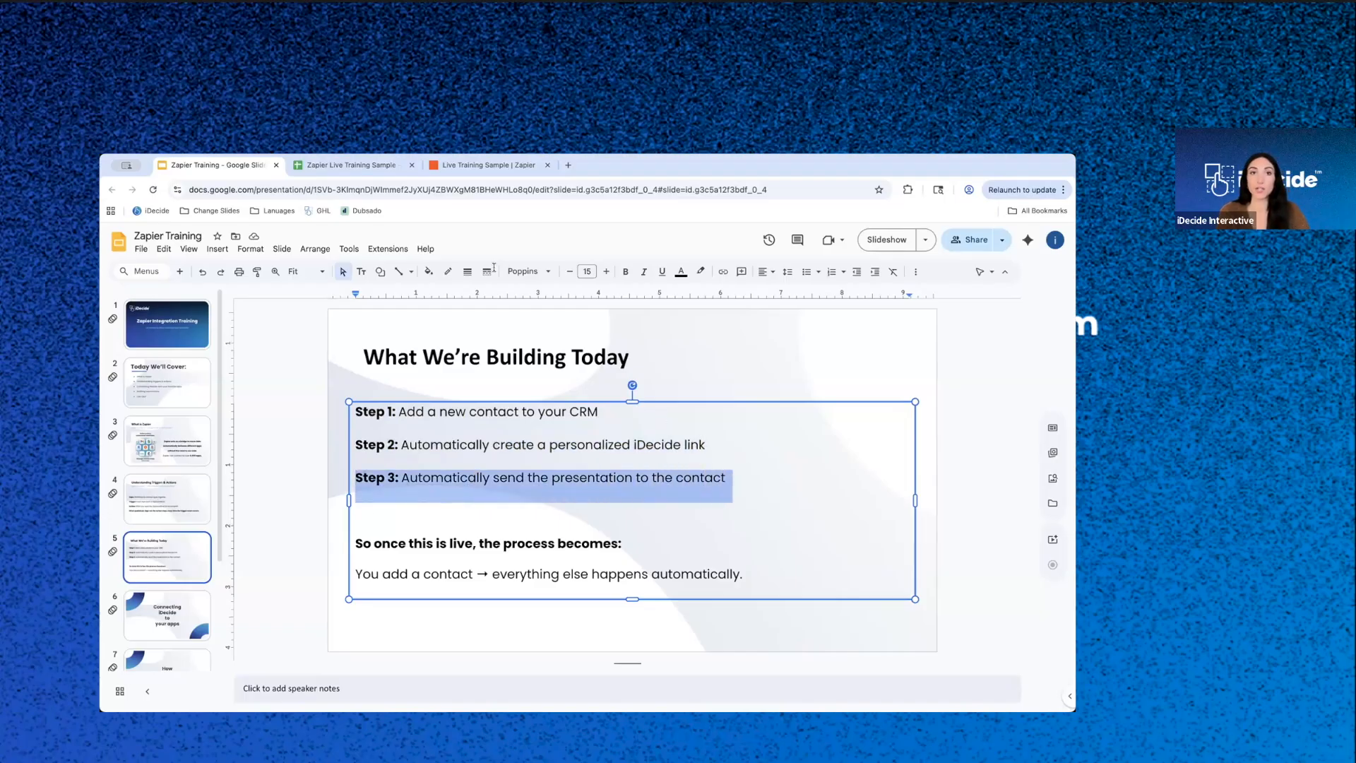
- Return to Zapier, leave the published Zap for the Zaps list, and create a new blank Zap
click(375, 169)
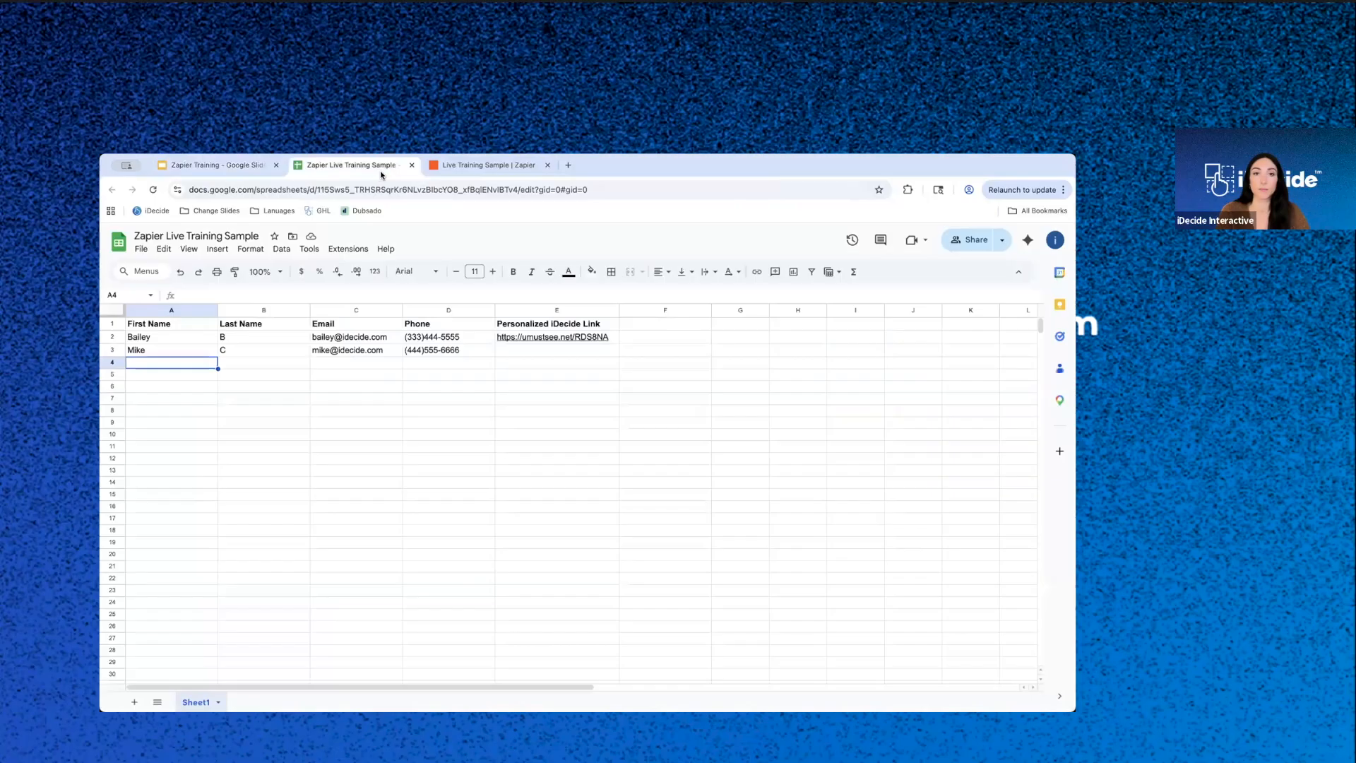
click(453, 170)
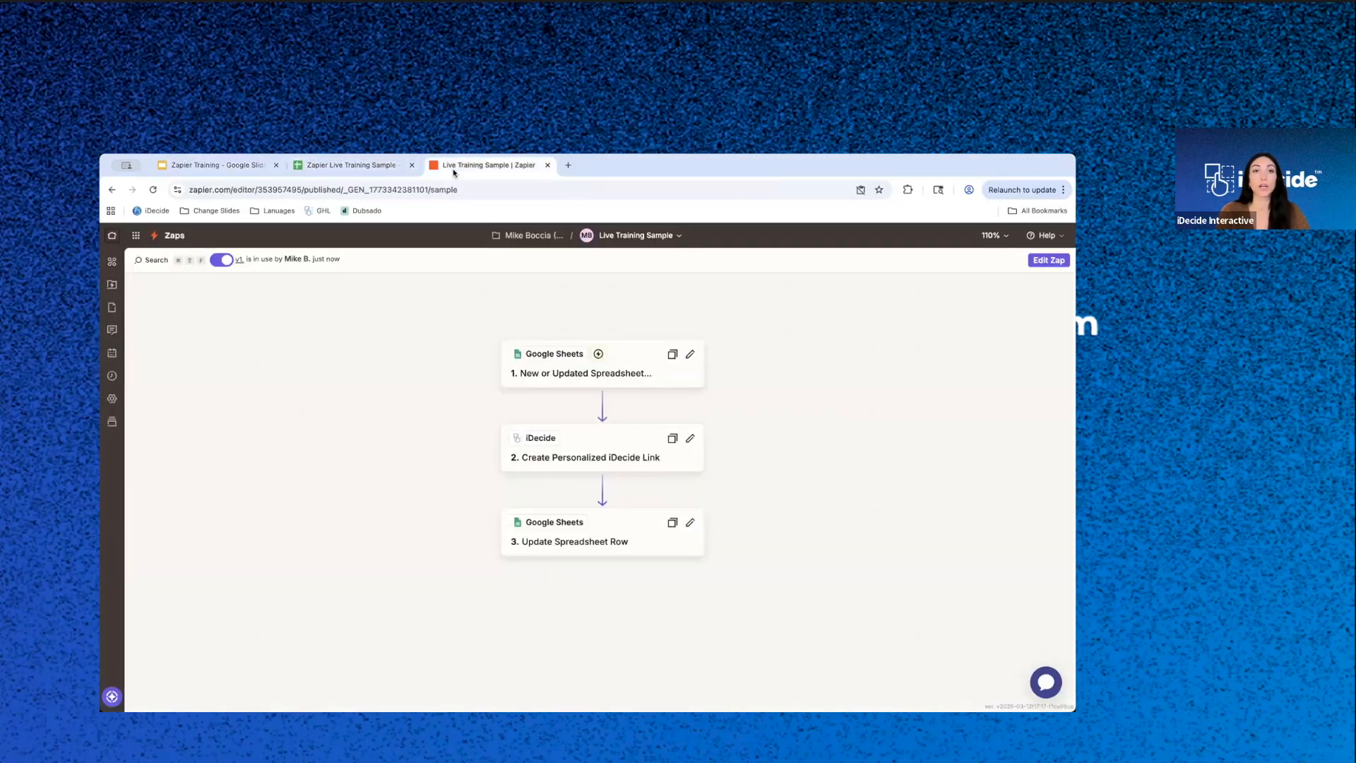
click(172, 237)
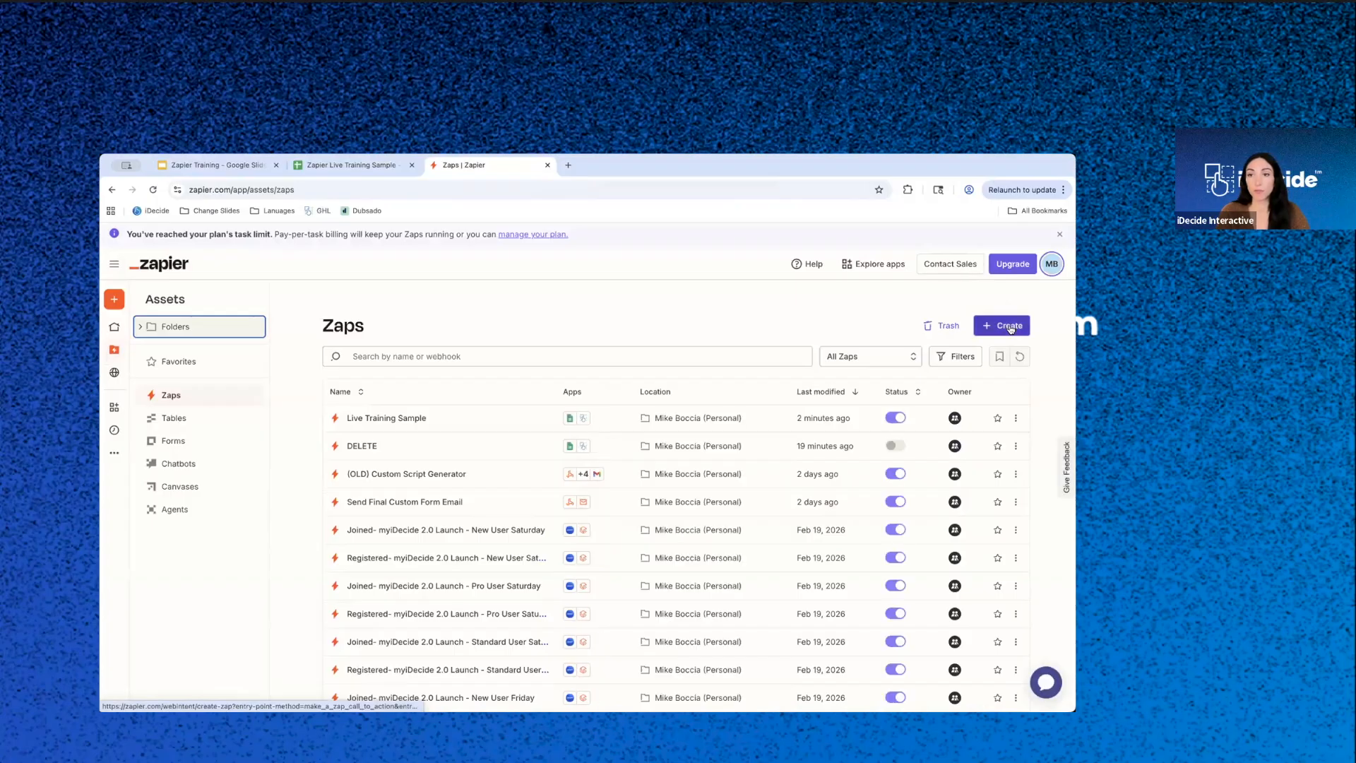
click(1009, 325)
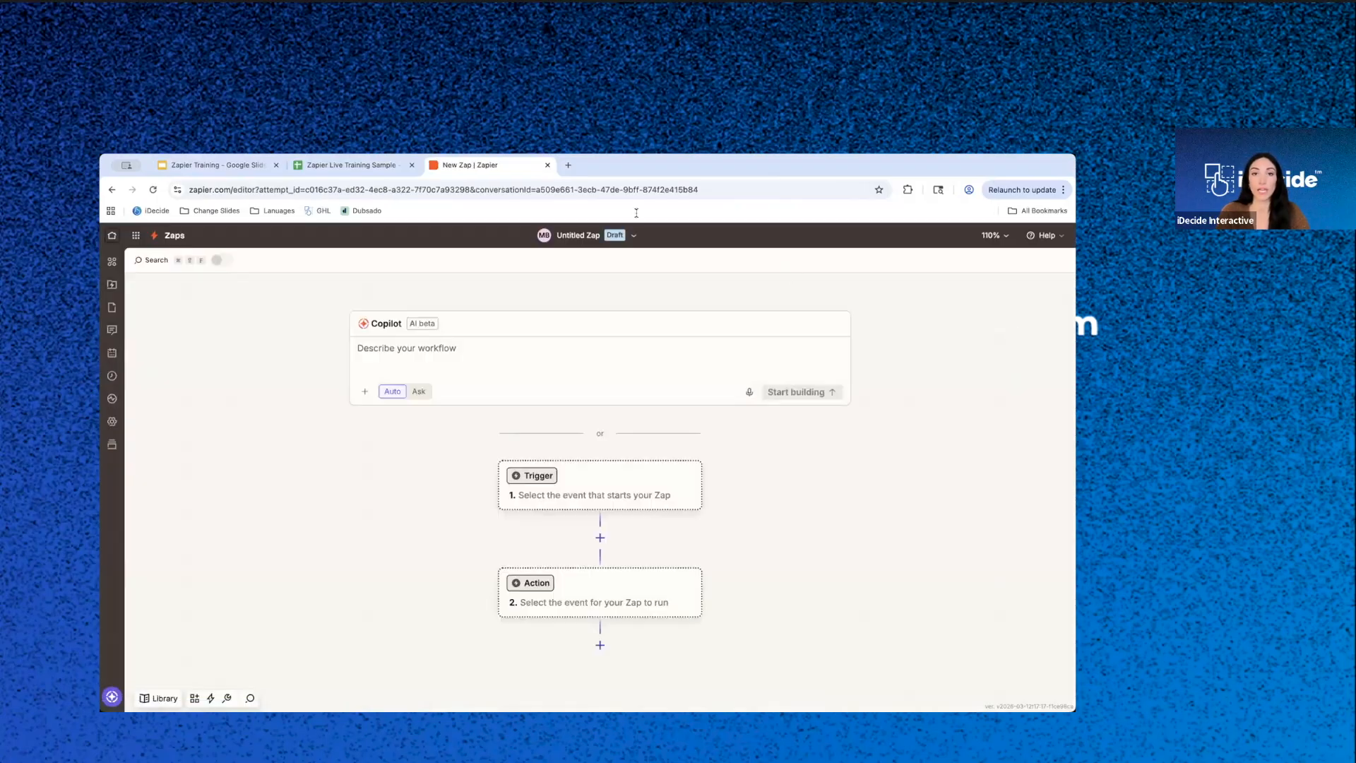
- Rename the new Zap "Send Link - Live Training"
click(636, 236)
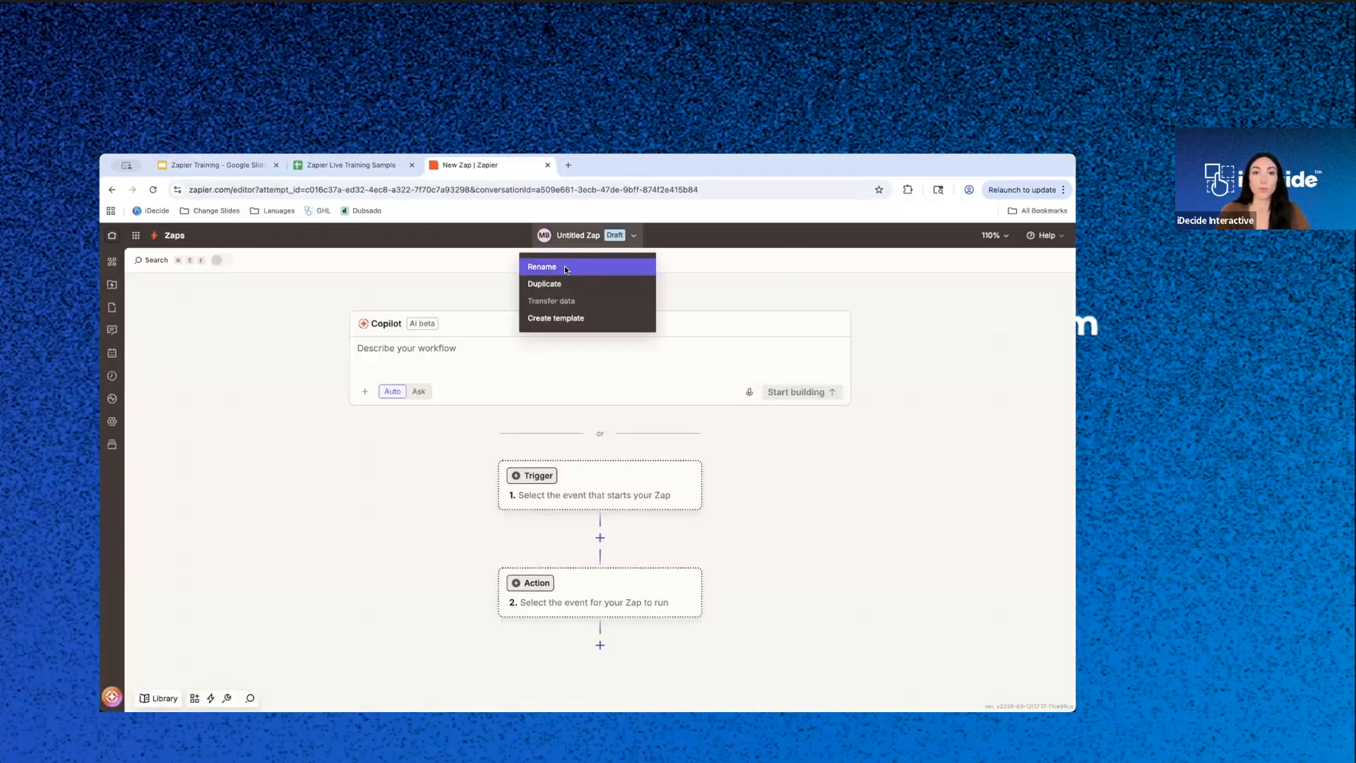
click(565, 266)
text(S)
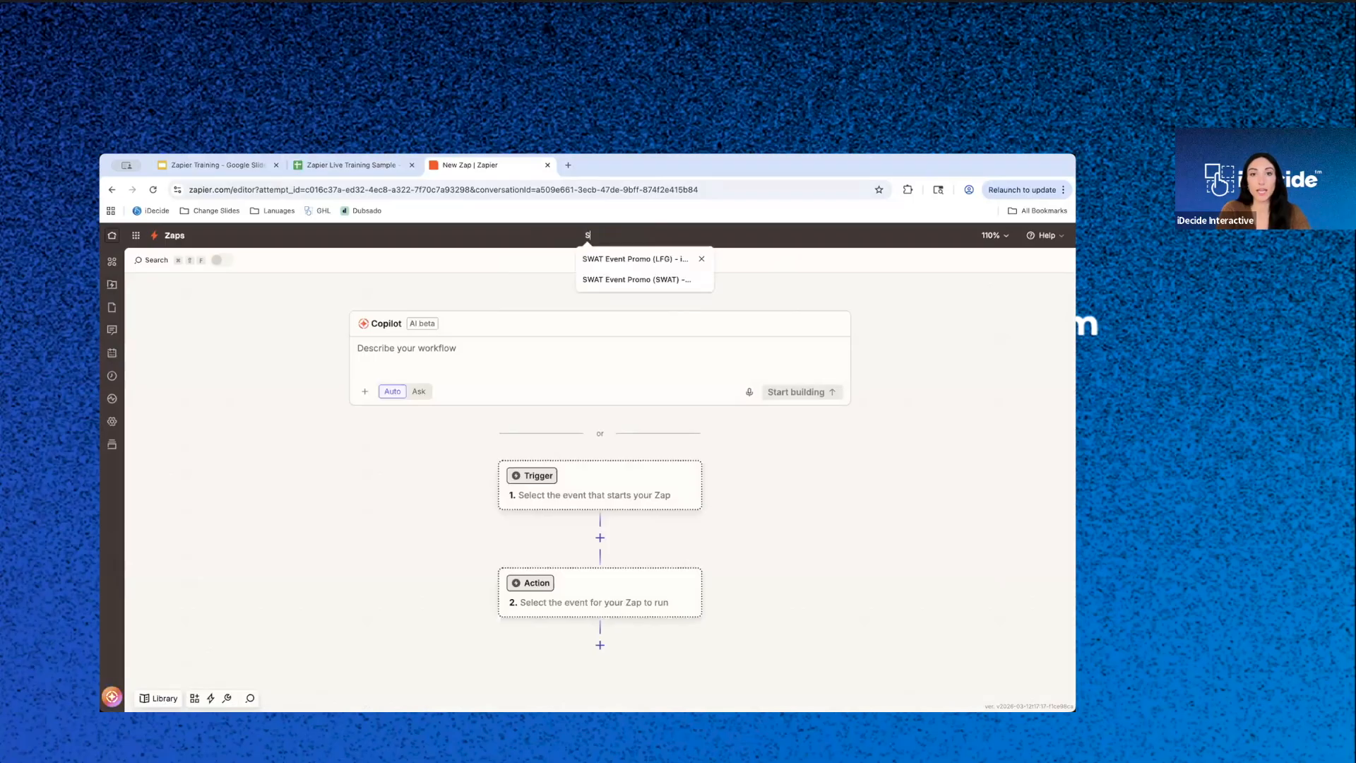
text(end Lin)
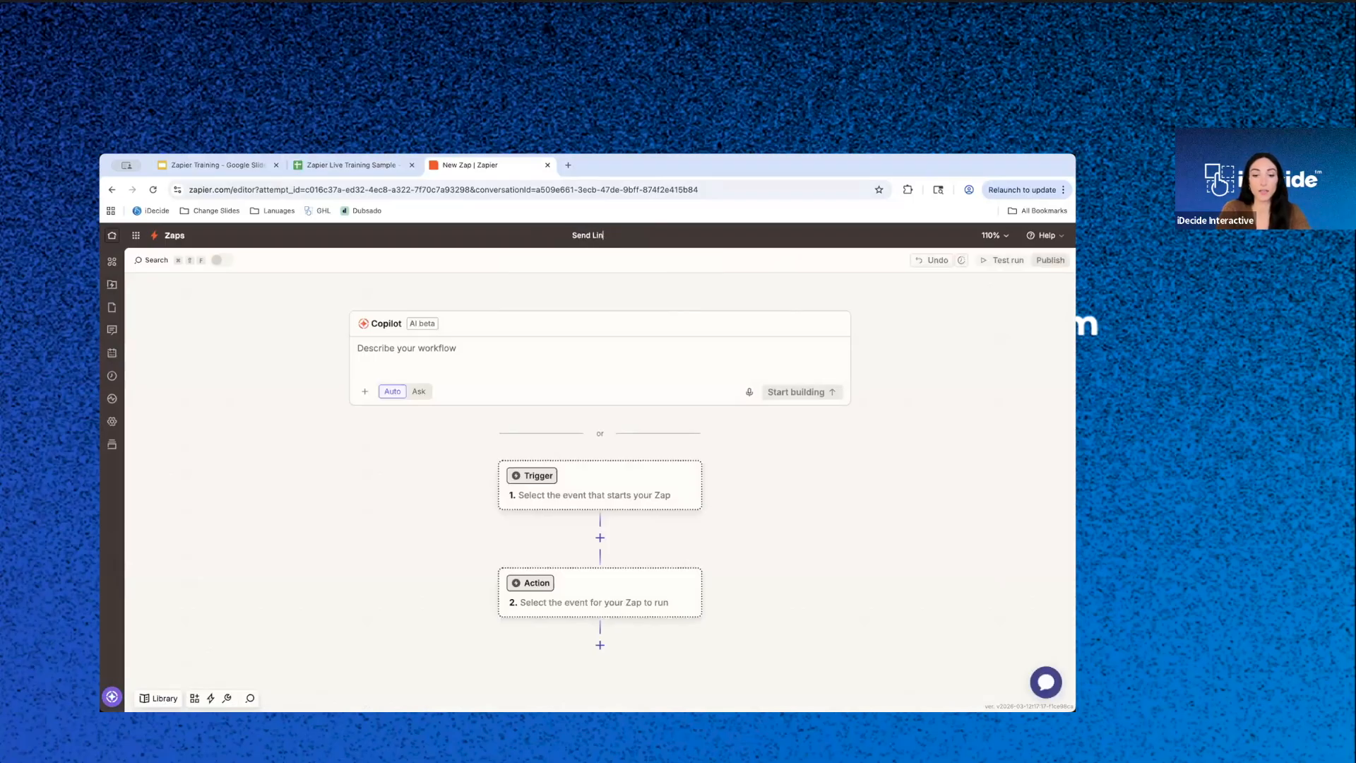
text(k - Live D)
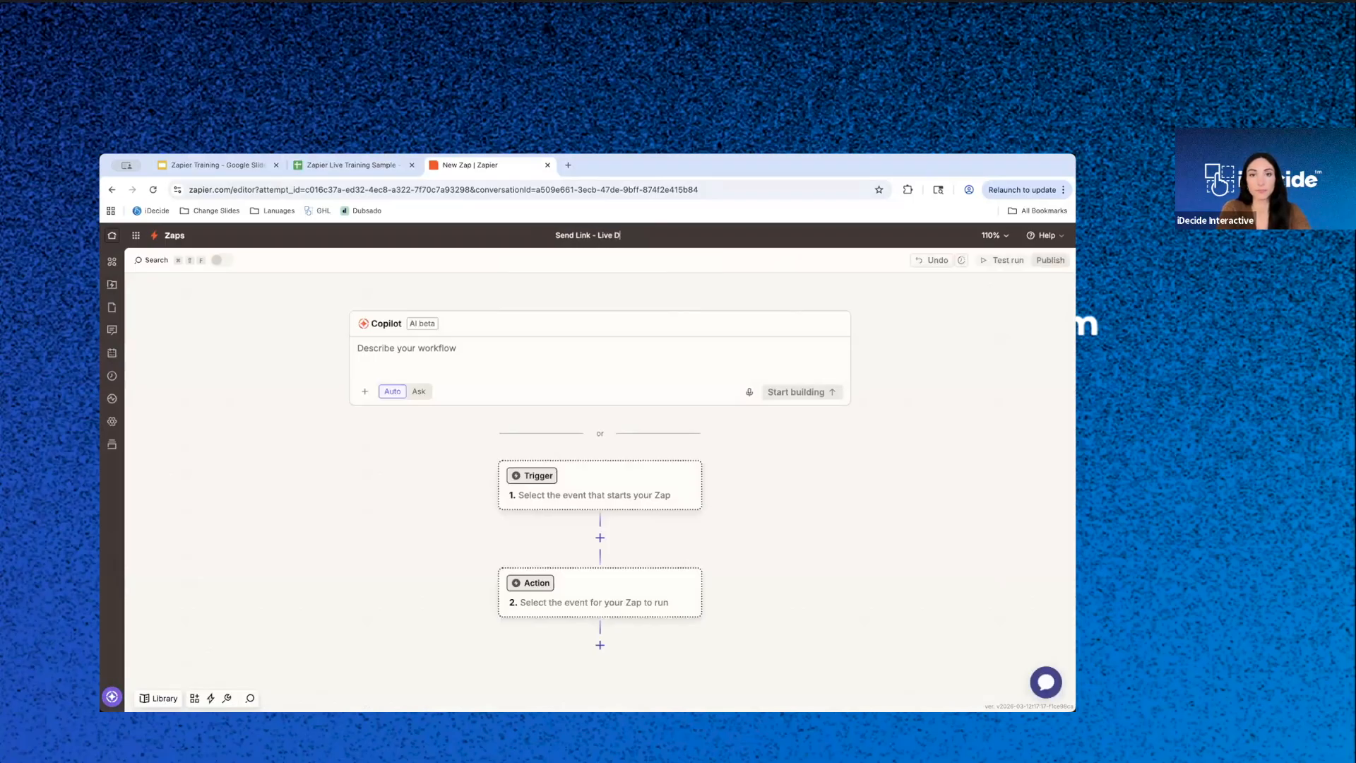
key(BackSpace)
text(Training)
key(Return)
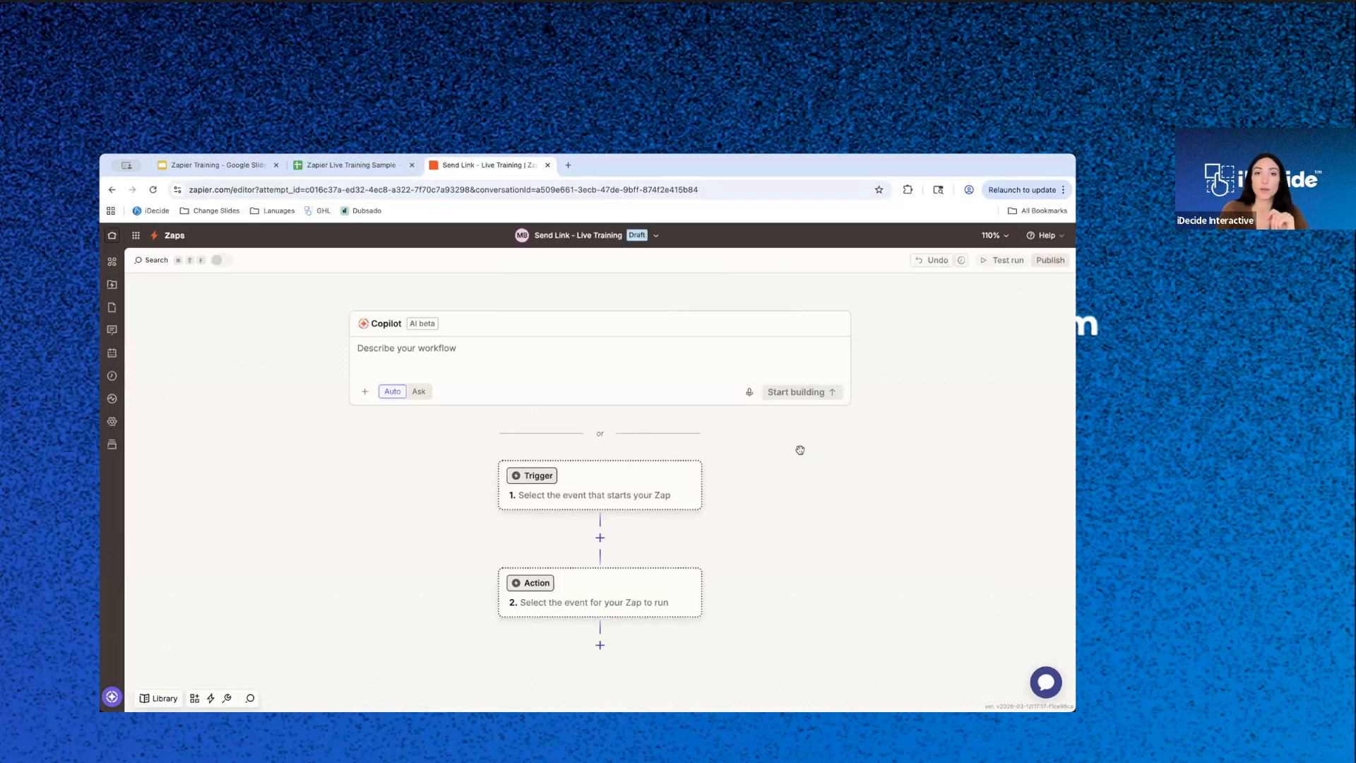
- Check the Personalized iDecide Link column in the Zapier Live Training Sample spreadsheet, and return to the Zap draft
scroll(767, 508, down, 2)
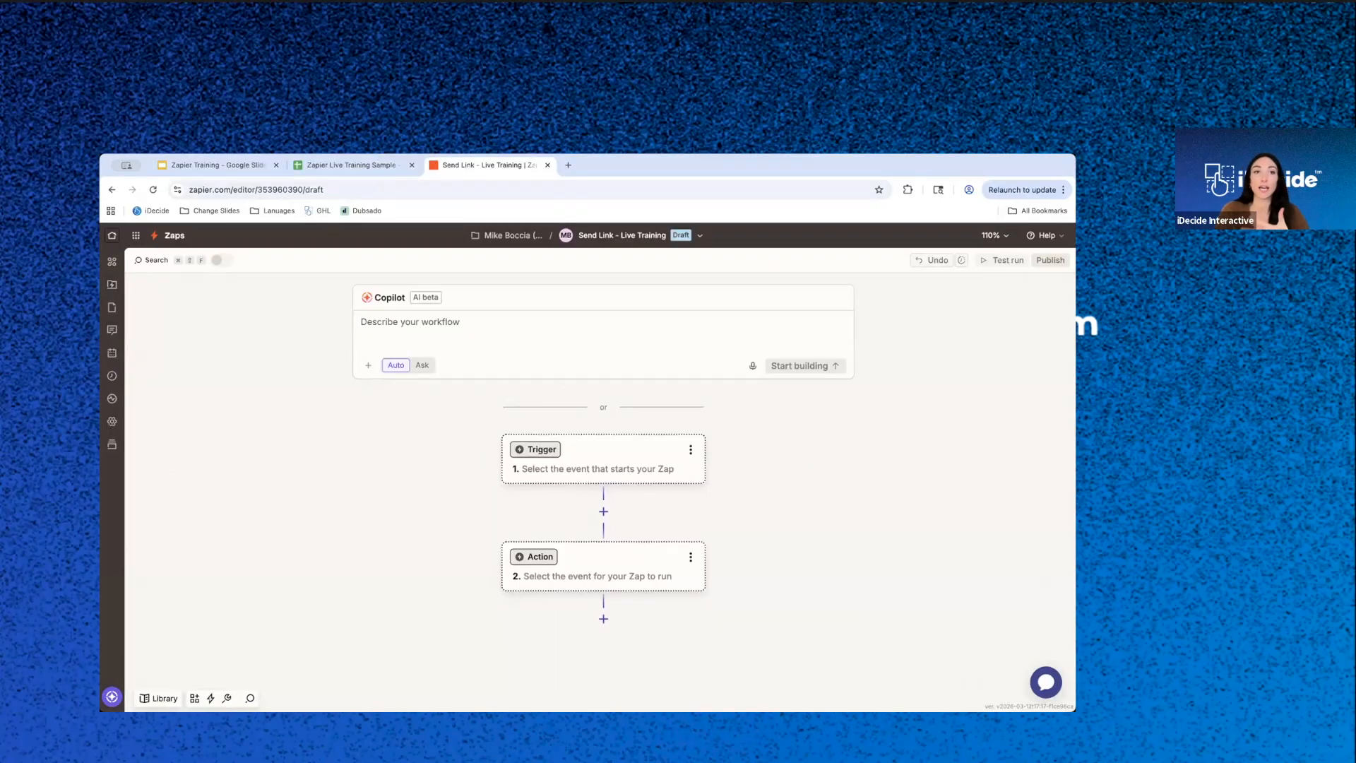
click(347, 167)
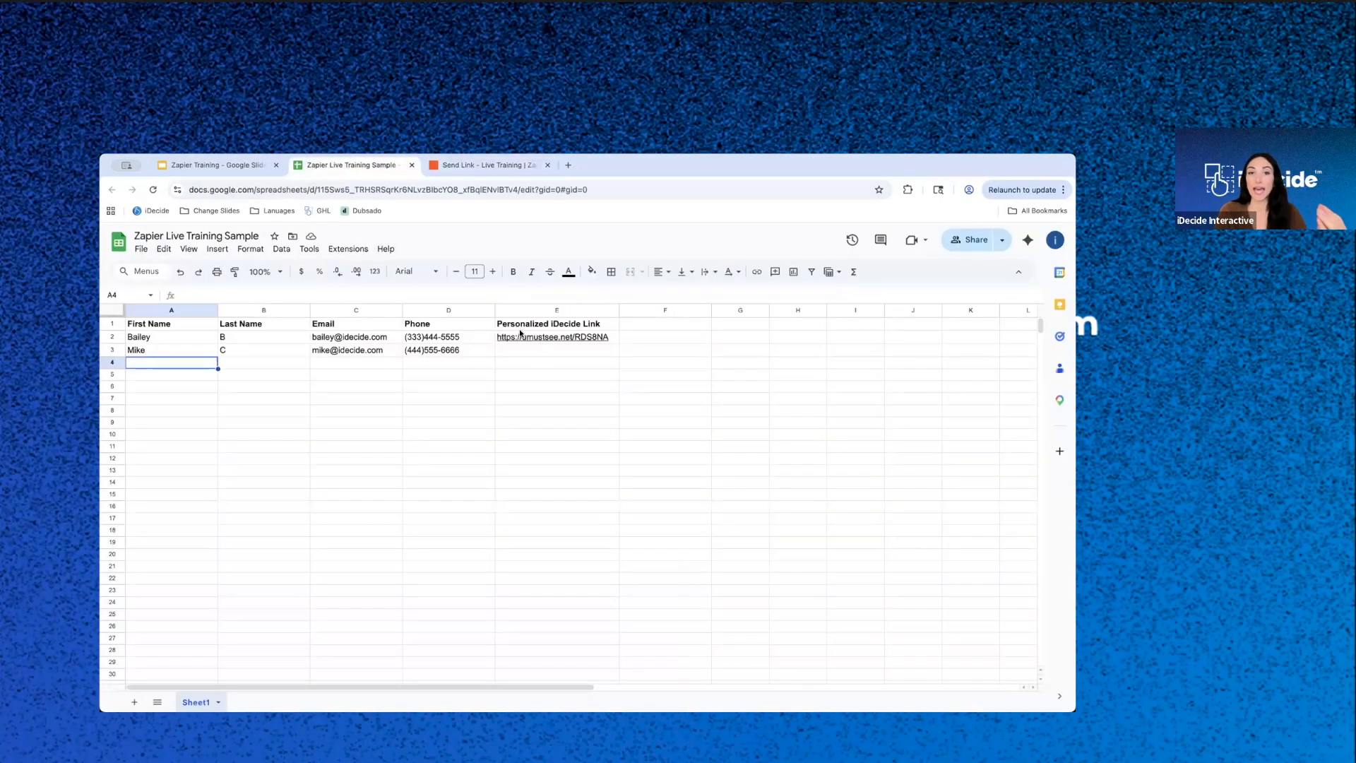
mouse_move(603, 343)
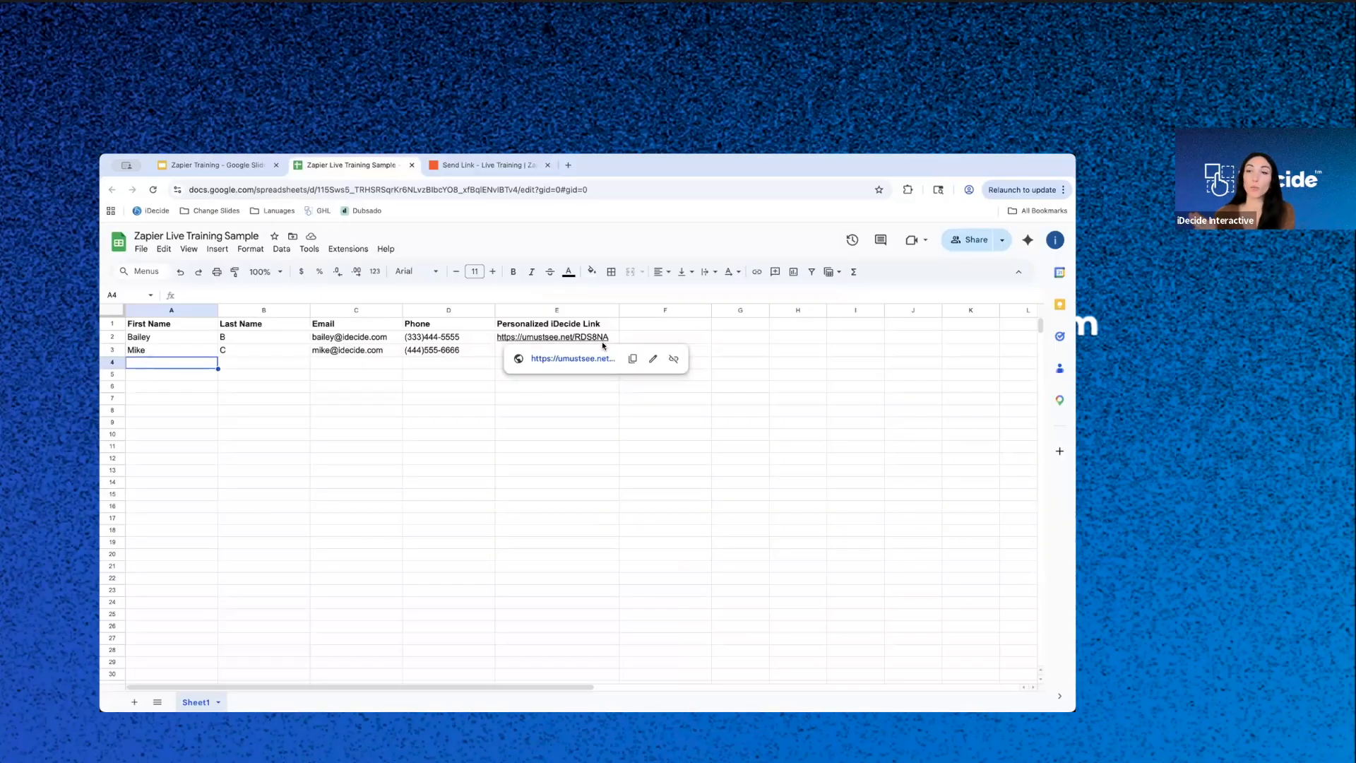
click(495, 165)
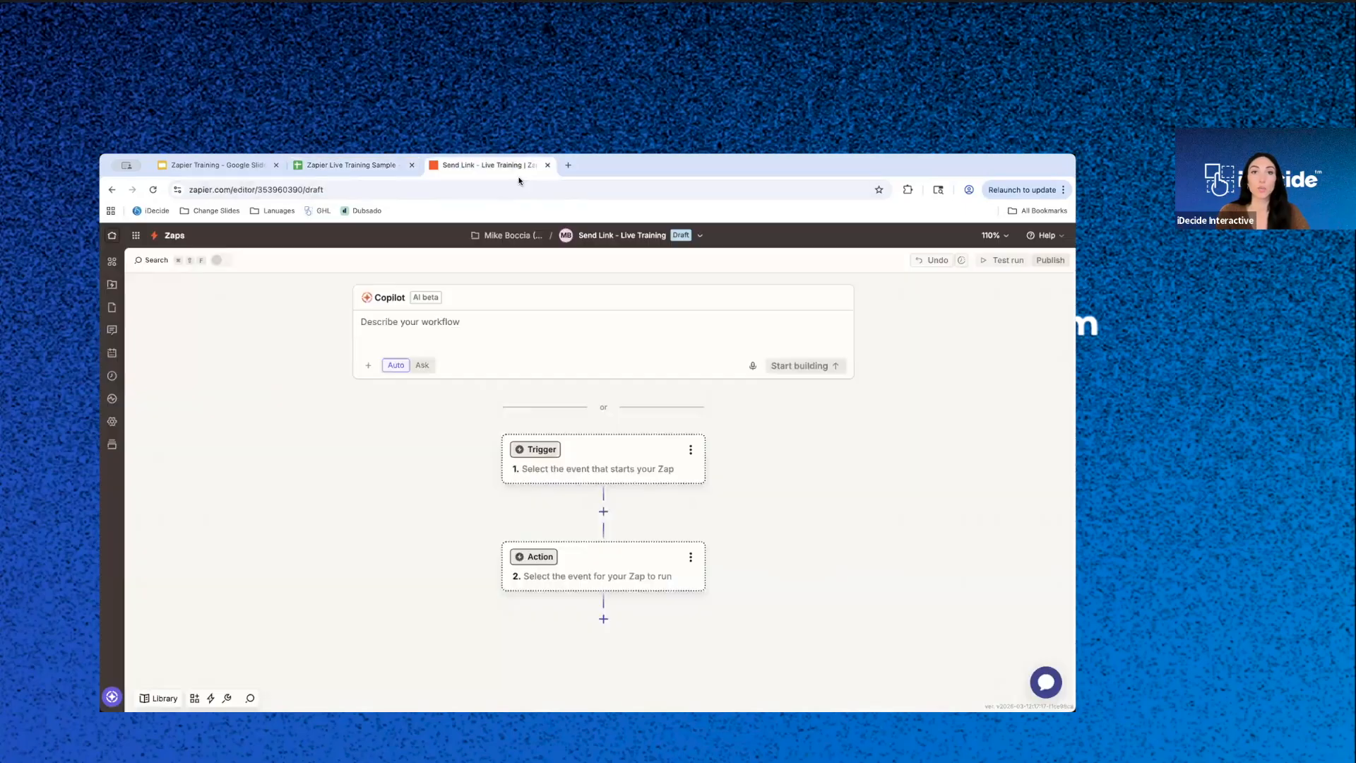
- Set the trigger to Google Sheets with the New or Updated Spreadsheet Row event and the connected account, and continue to its configuration
click(608, 449)
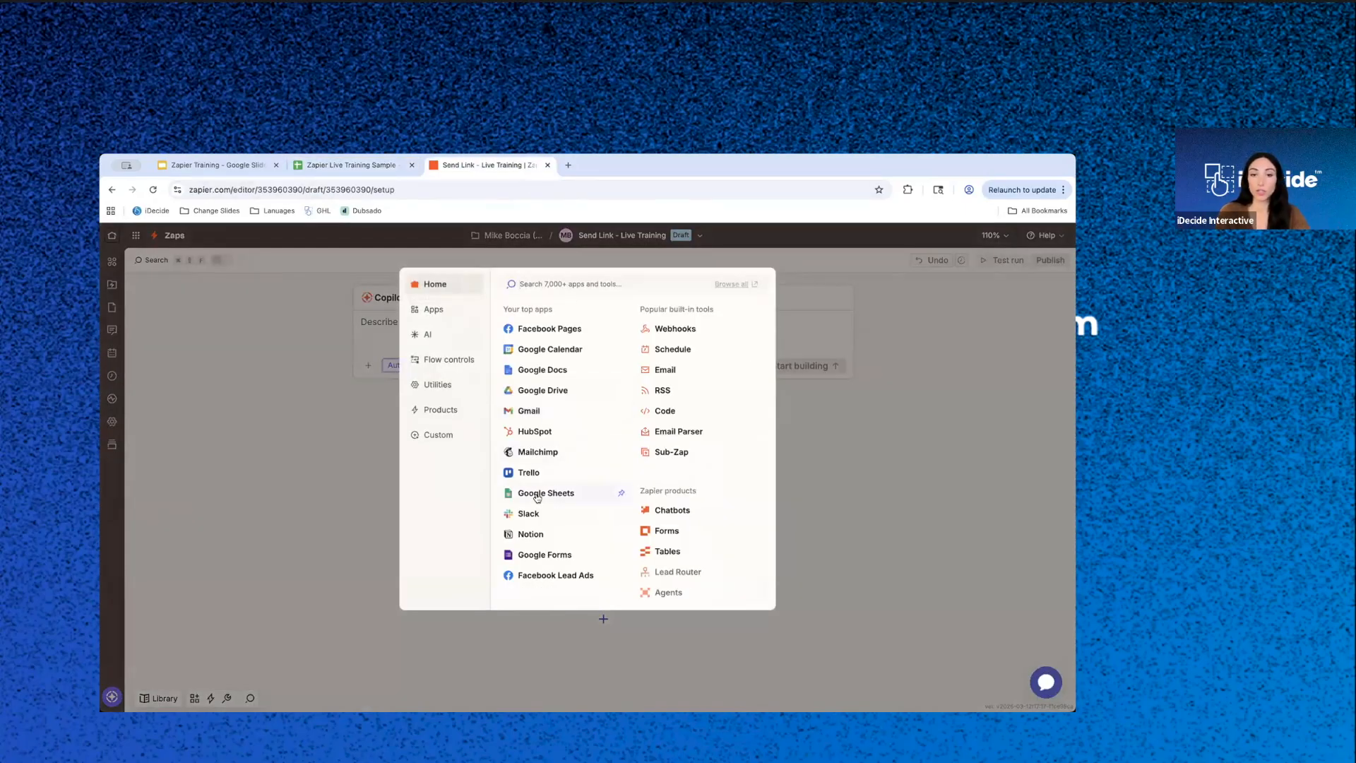
click(536, 494)
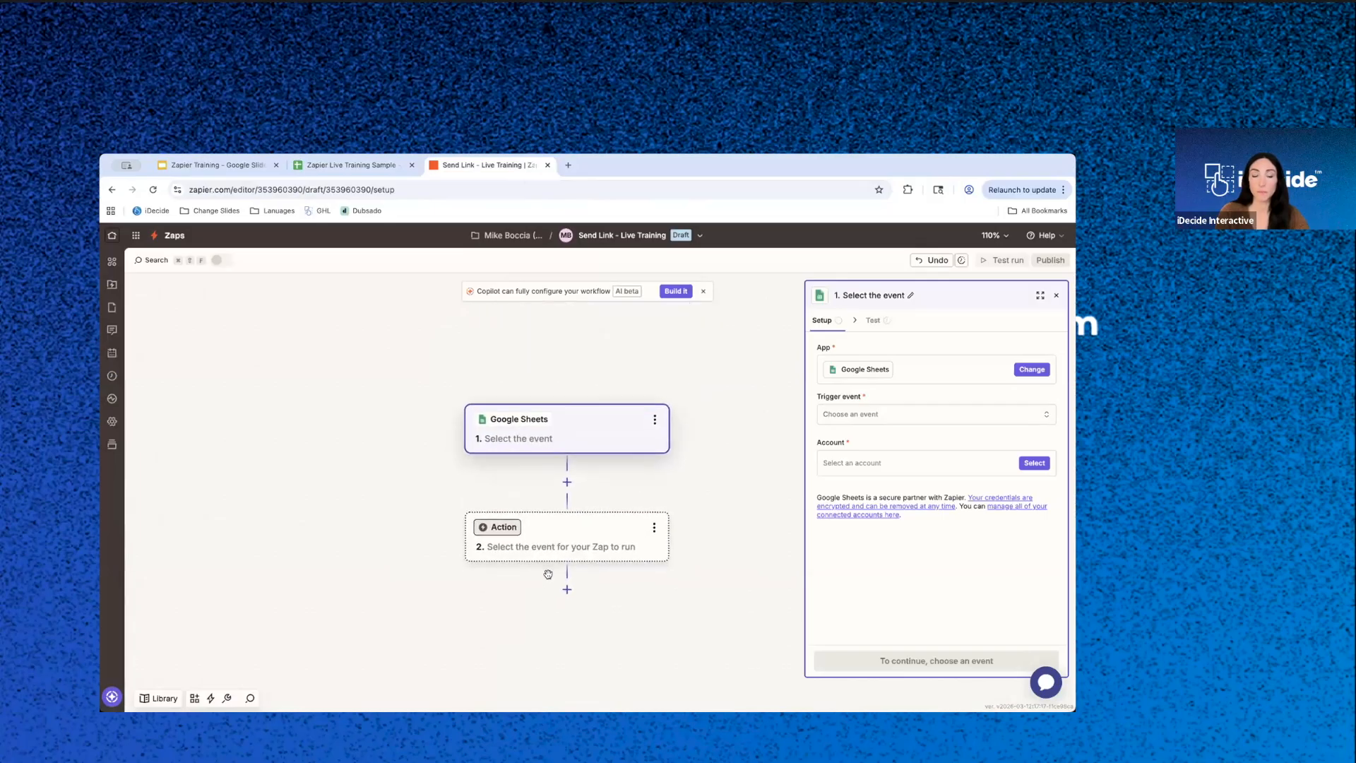
click(890, 414)
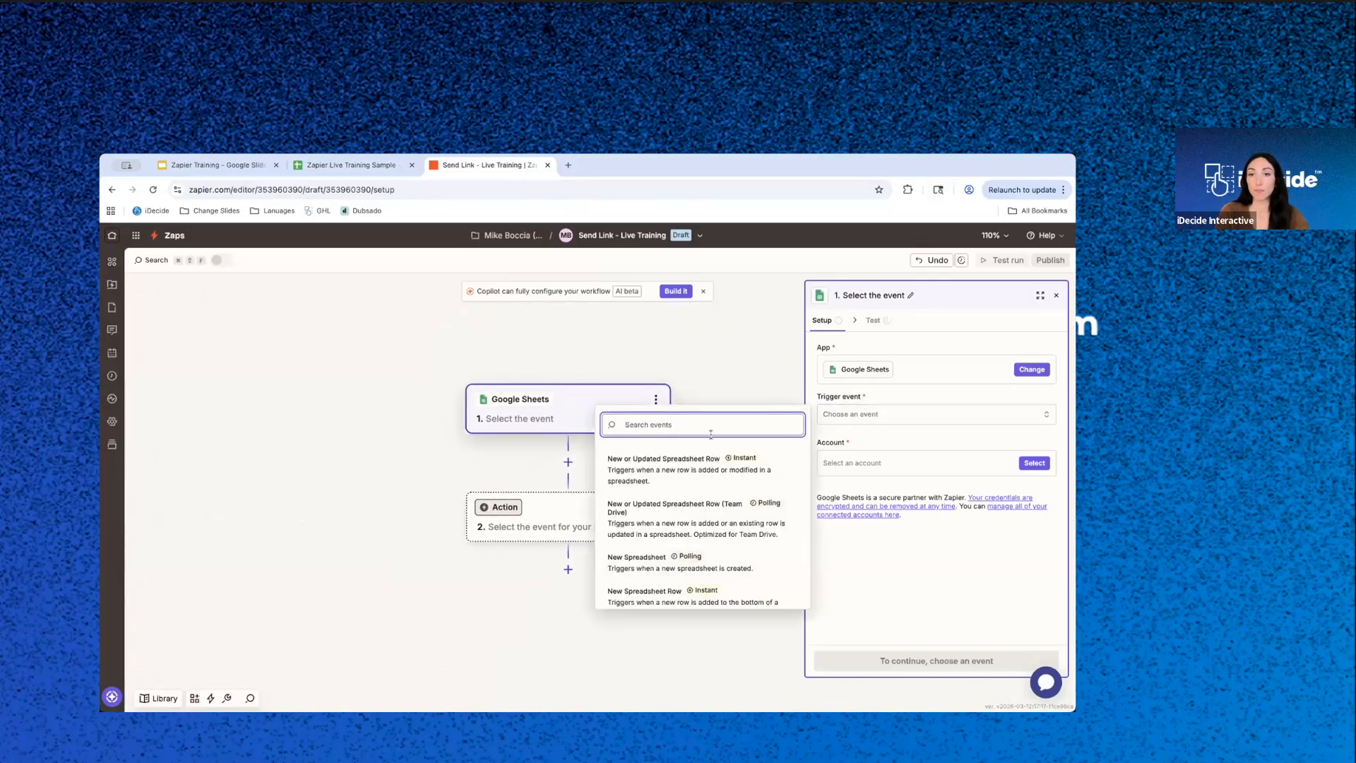
click(657, 468)
click(1022, 464)
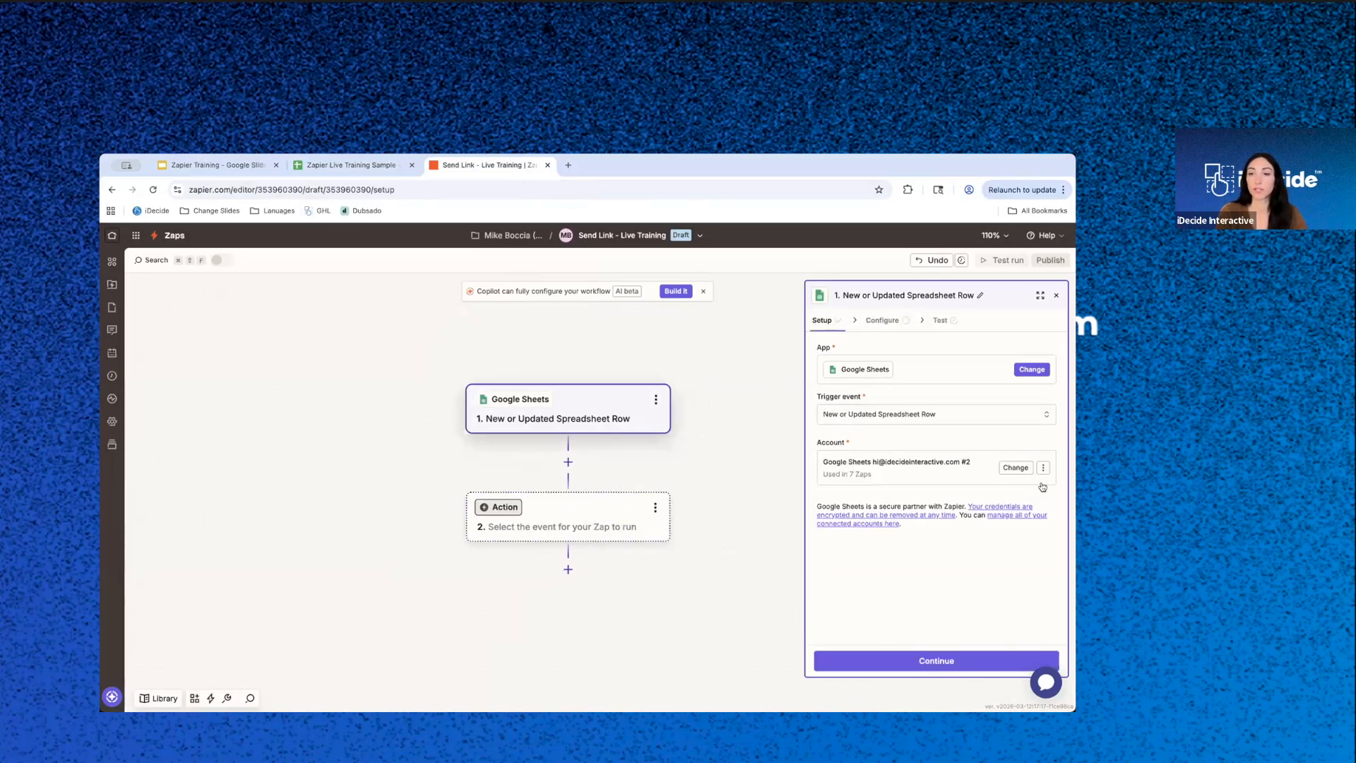
click(935, 660)
- Configure the trigger to watch the Personalized iDecide Link column on Sheet1 of the Zapier Live Training Sample spreadsheet
click(887, 472)
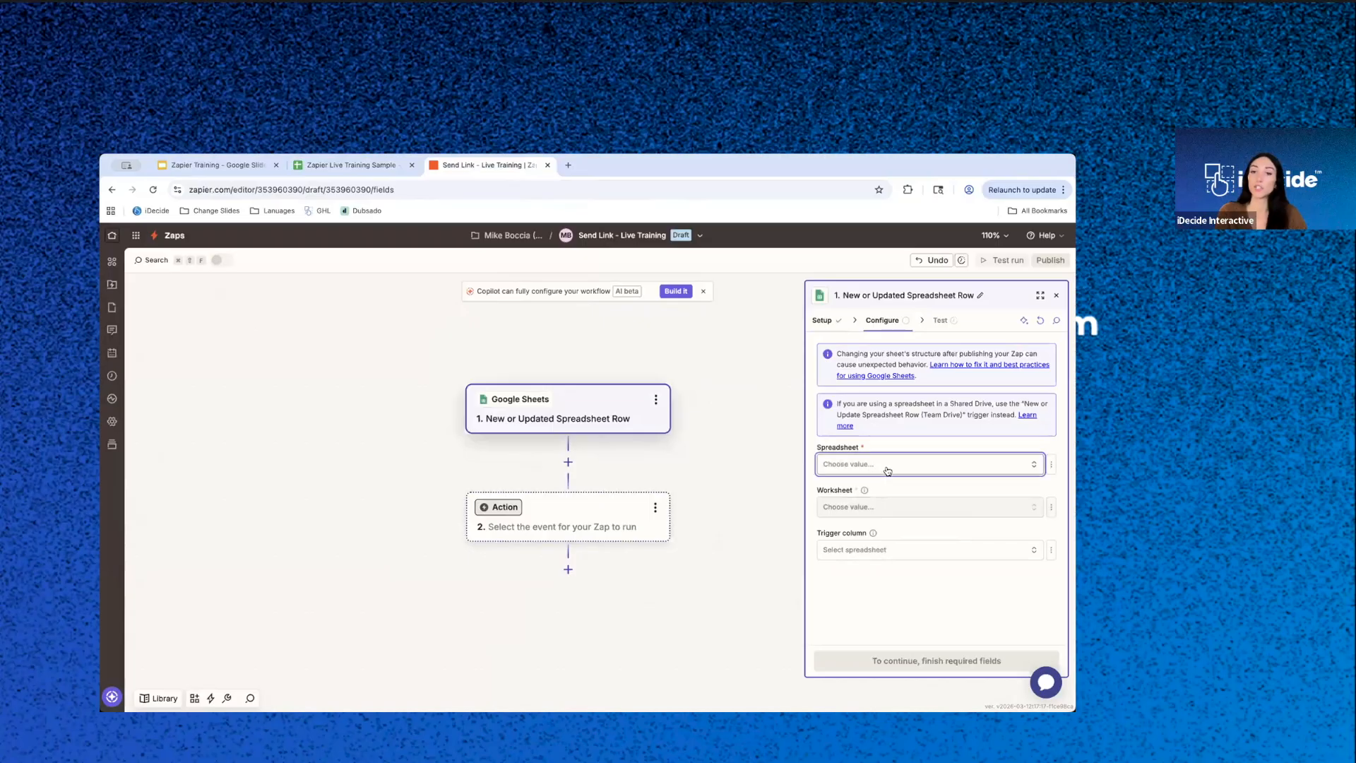
click(668, 562)
click(923, 508)
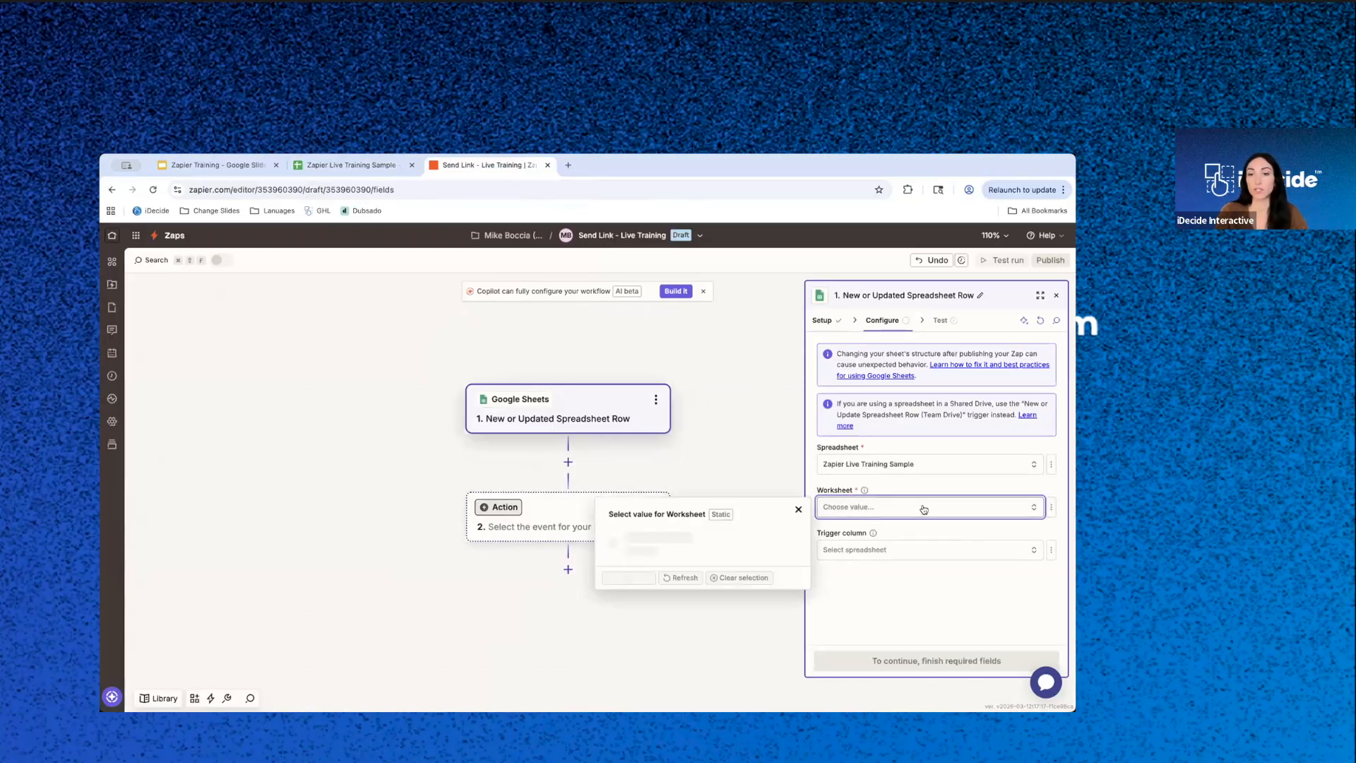
click(662, 540)
click(895, 550)
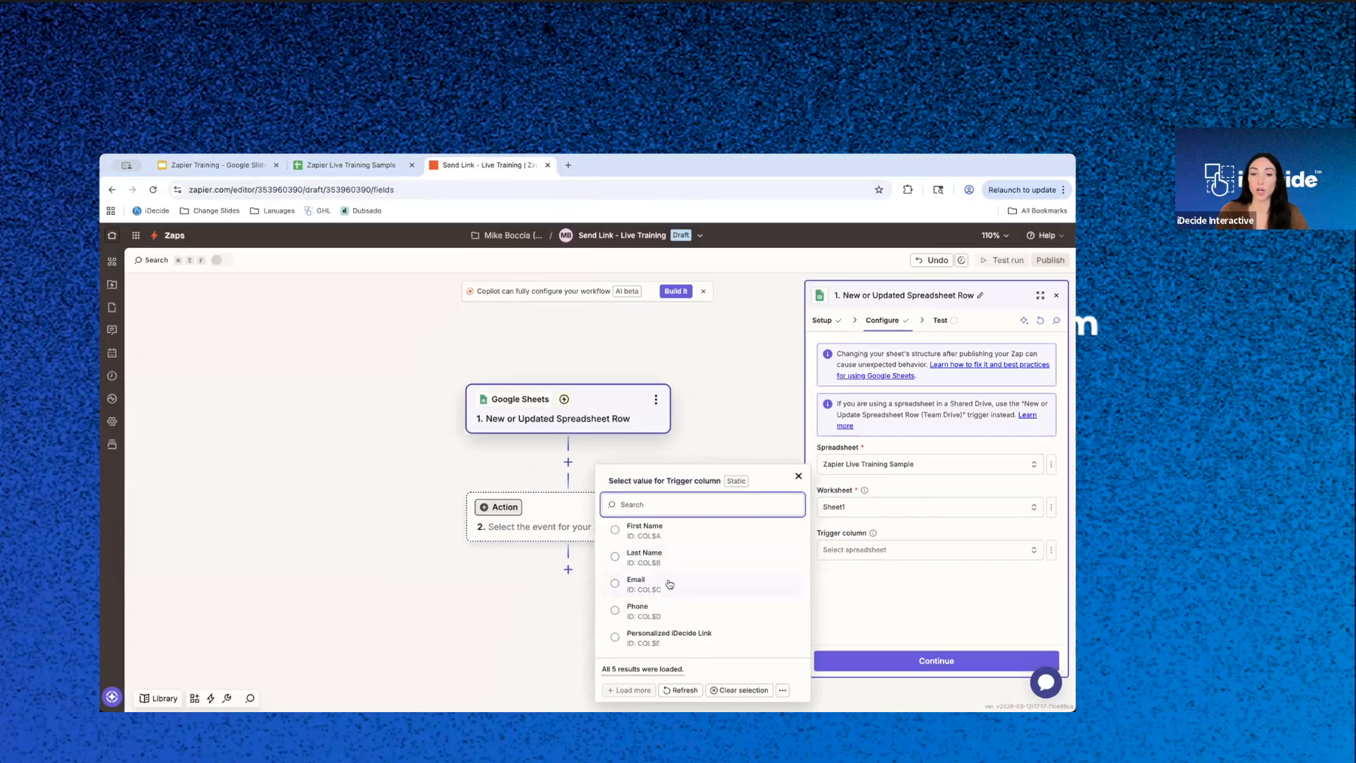
click(682, 636)
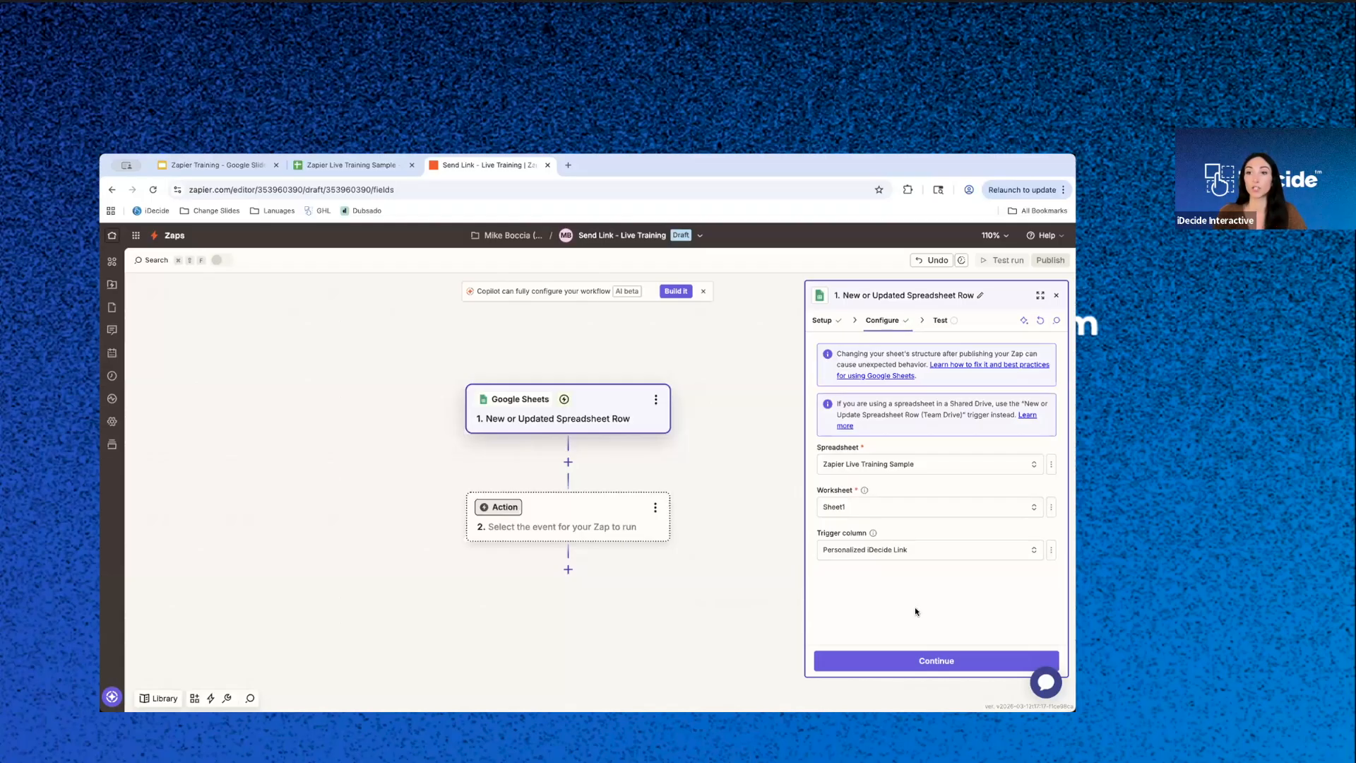
- Test the trigger and inspect the data in the Spreadsheet Row B record
click(921, 661)
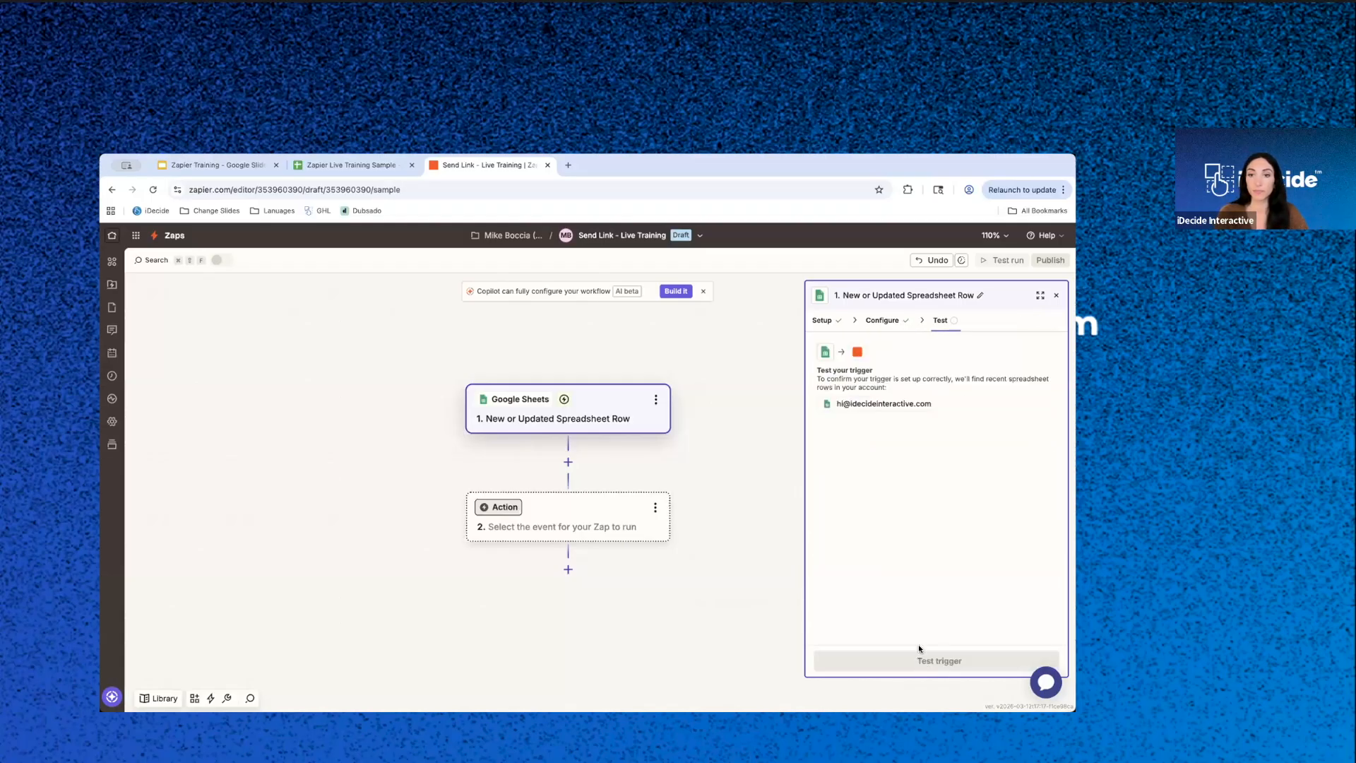
click(933, 663)
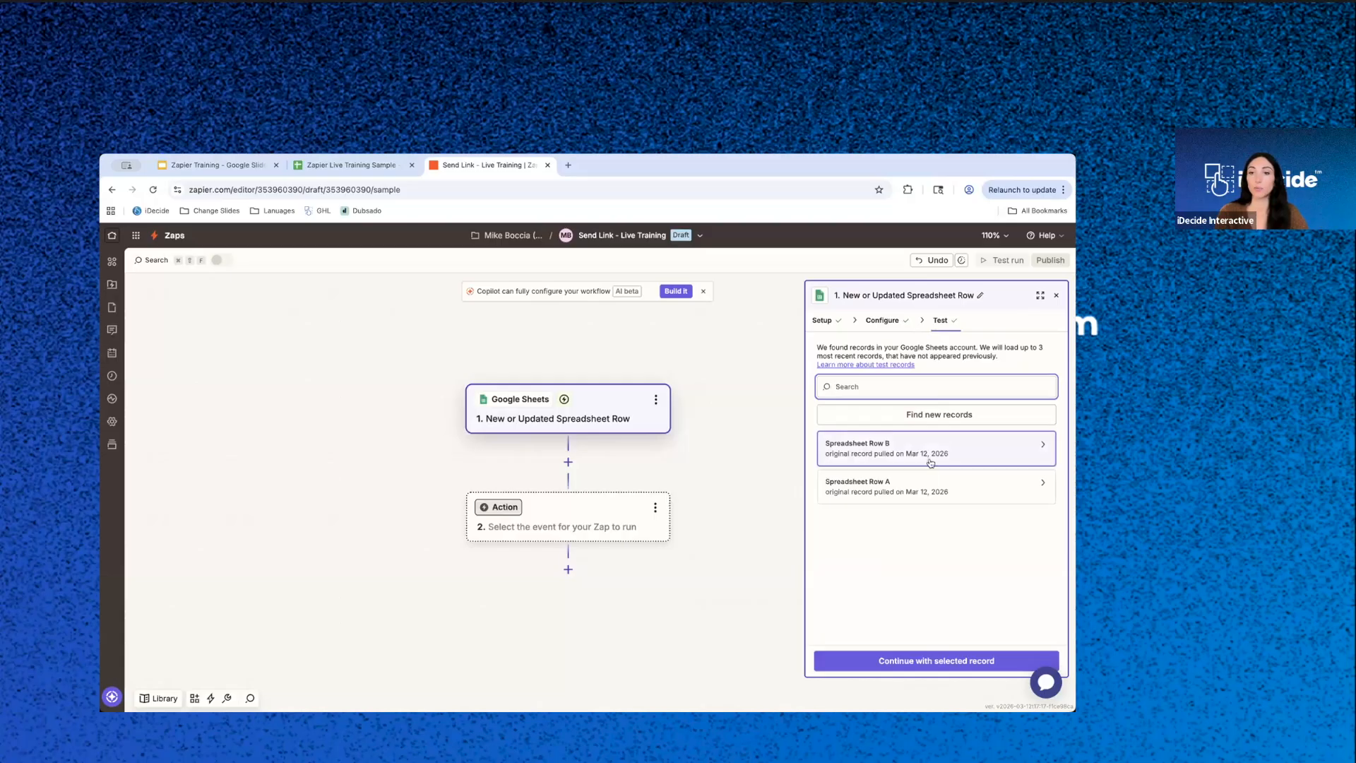
mouse_move(926, 454)
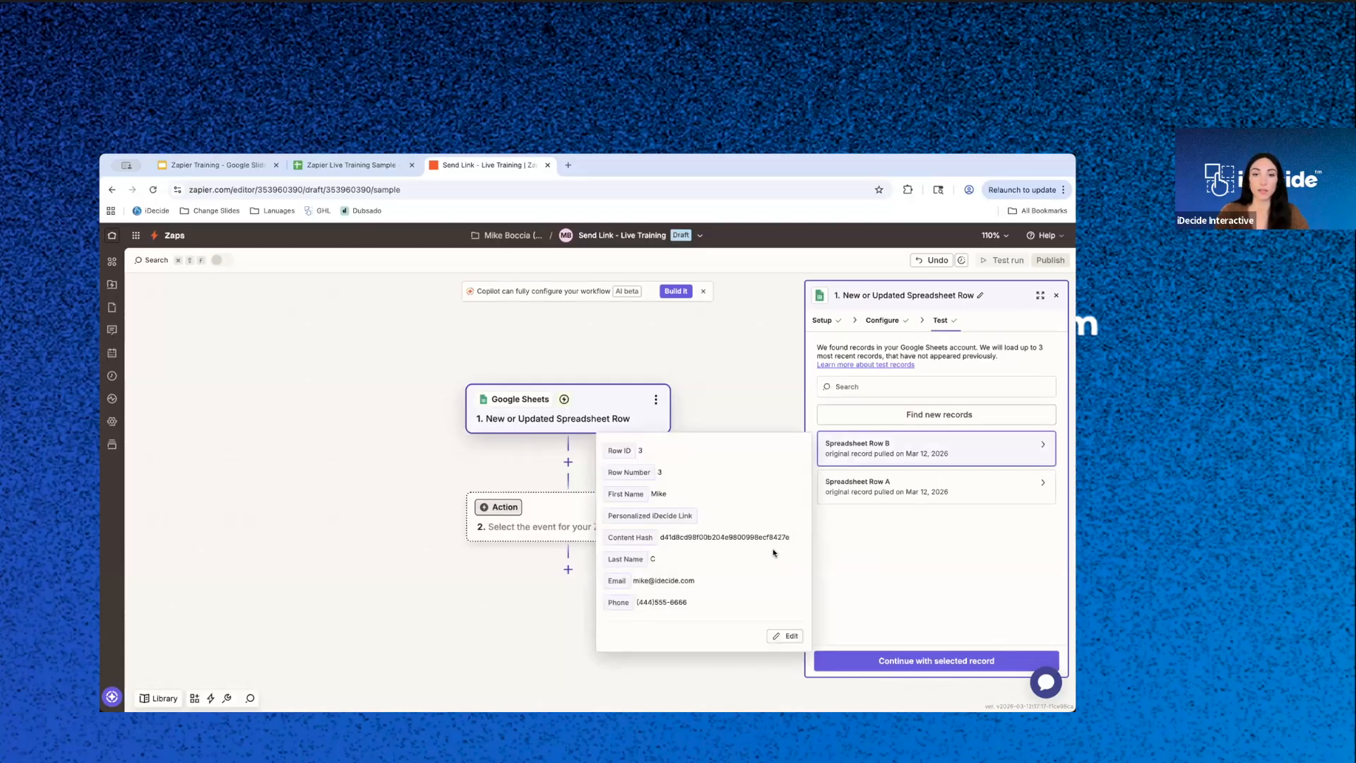
- Open the personalized iDecide link from row 3 of the spreadsheet to view its presentation, and close the presentation when done
click(375, 164)
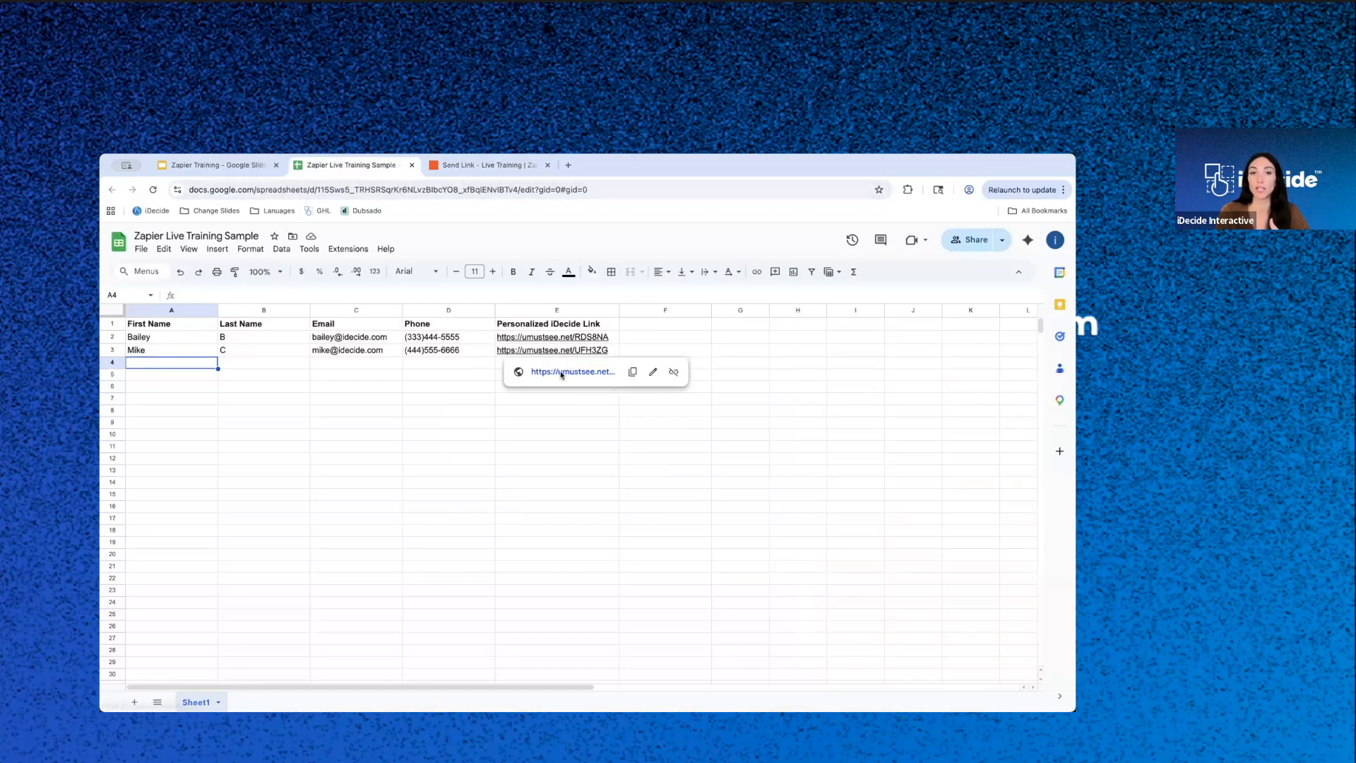
click(561, 371)
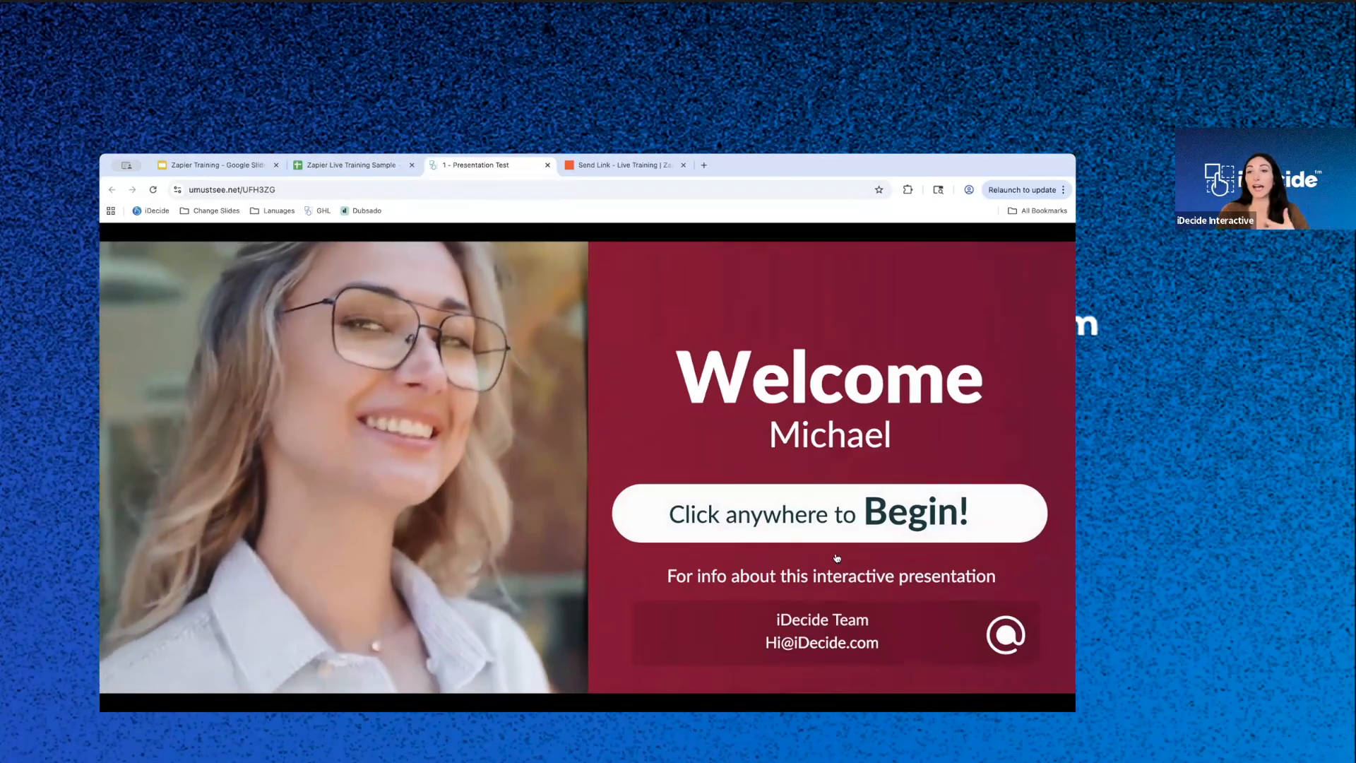
click(379, 165)
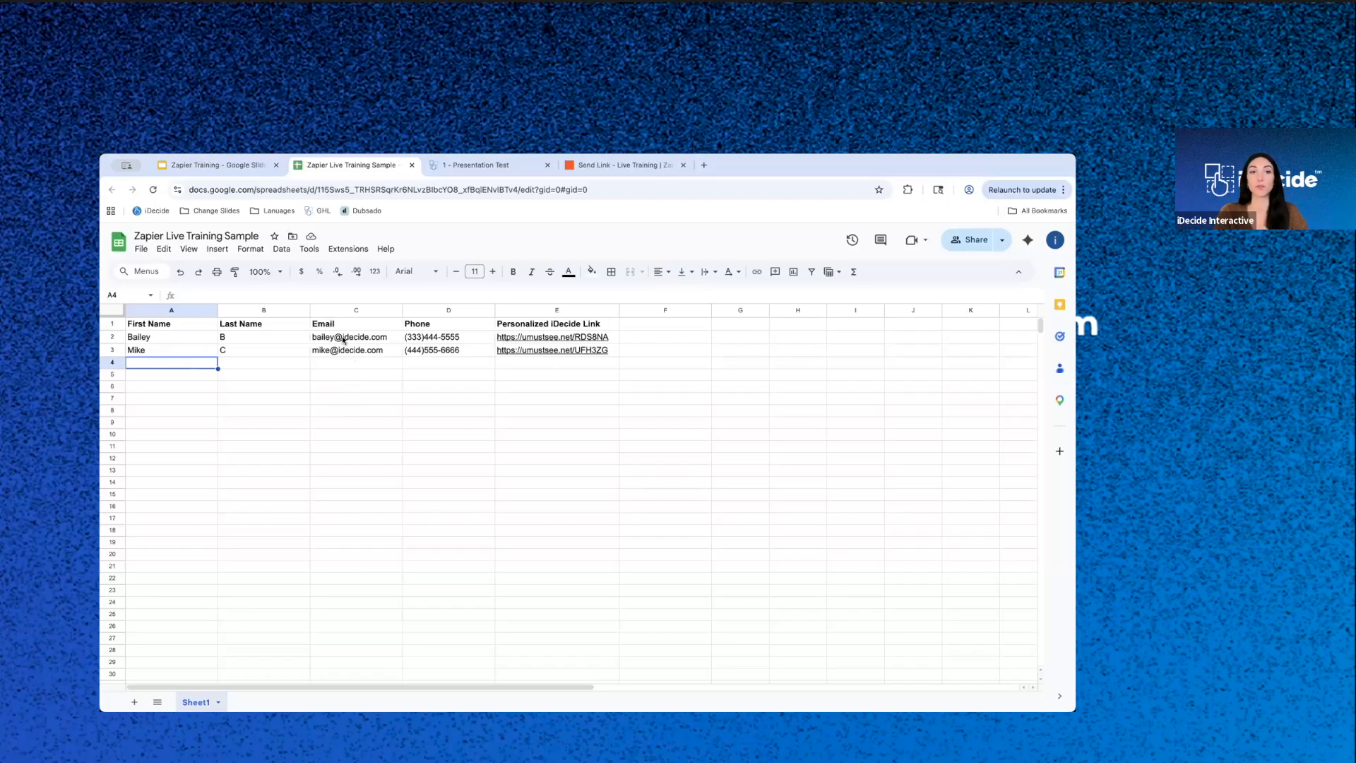
click(164, 353)
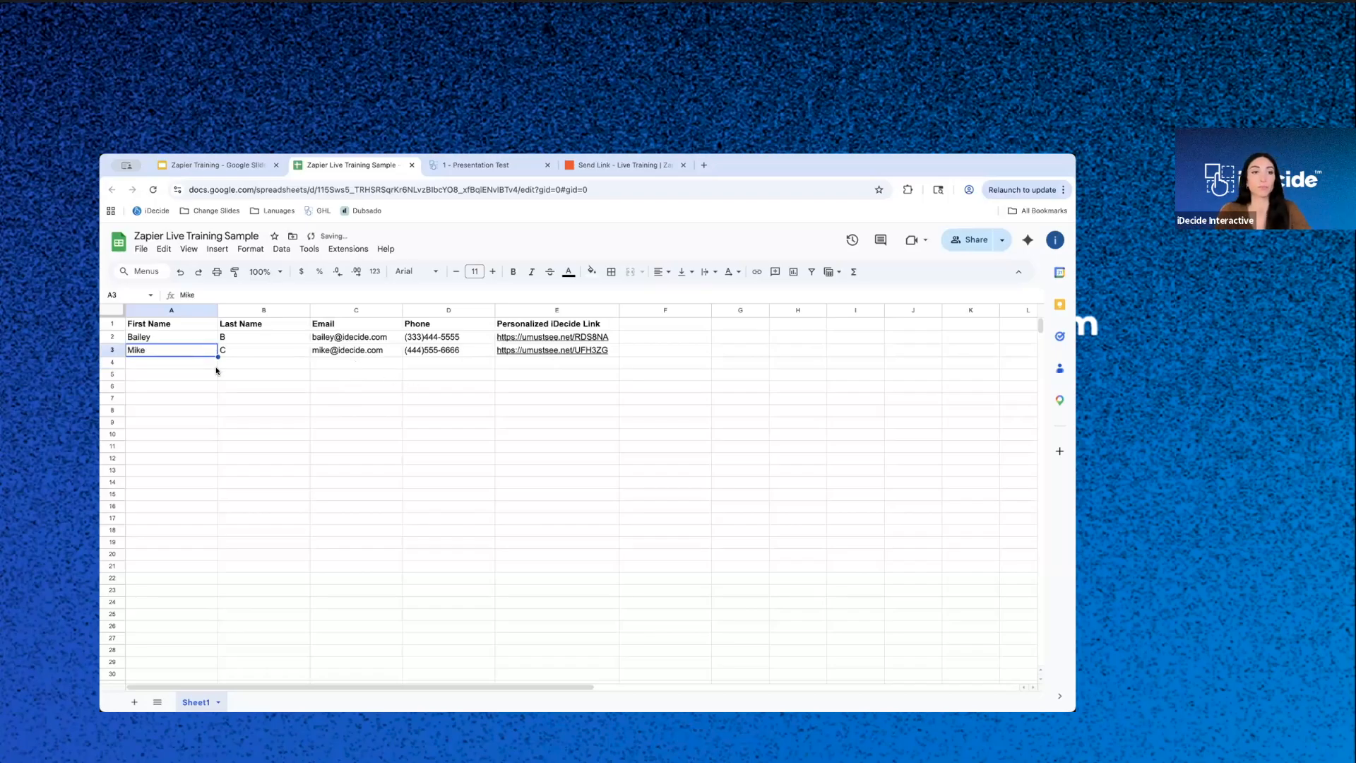
click(533, 165)
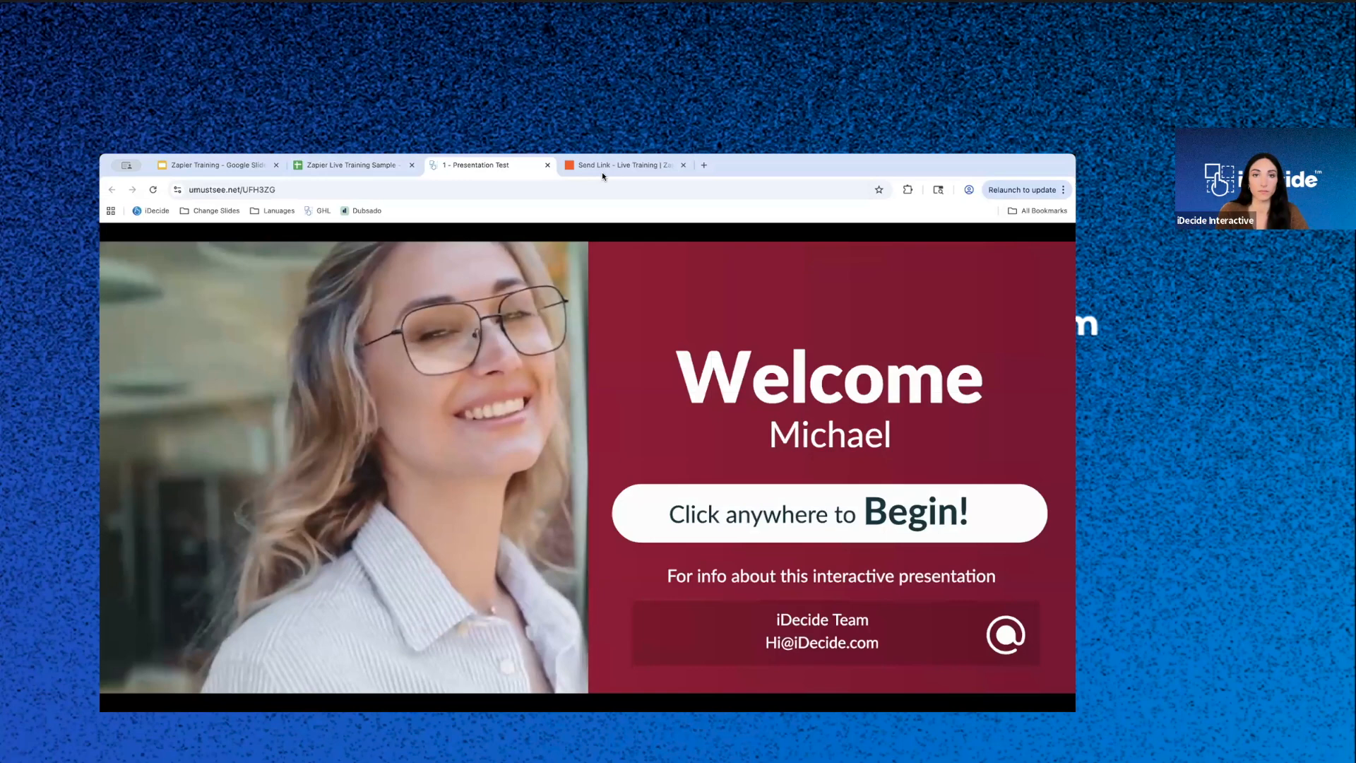
click(547, 165)
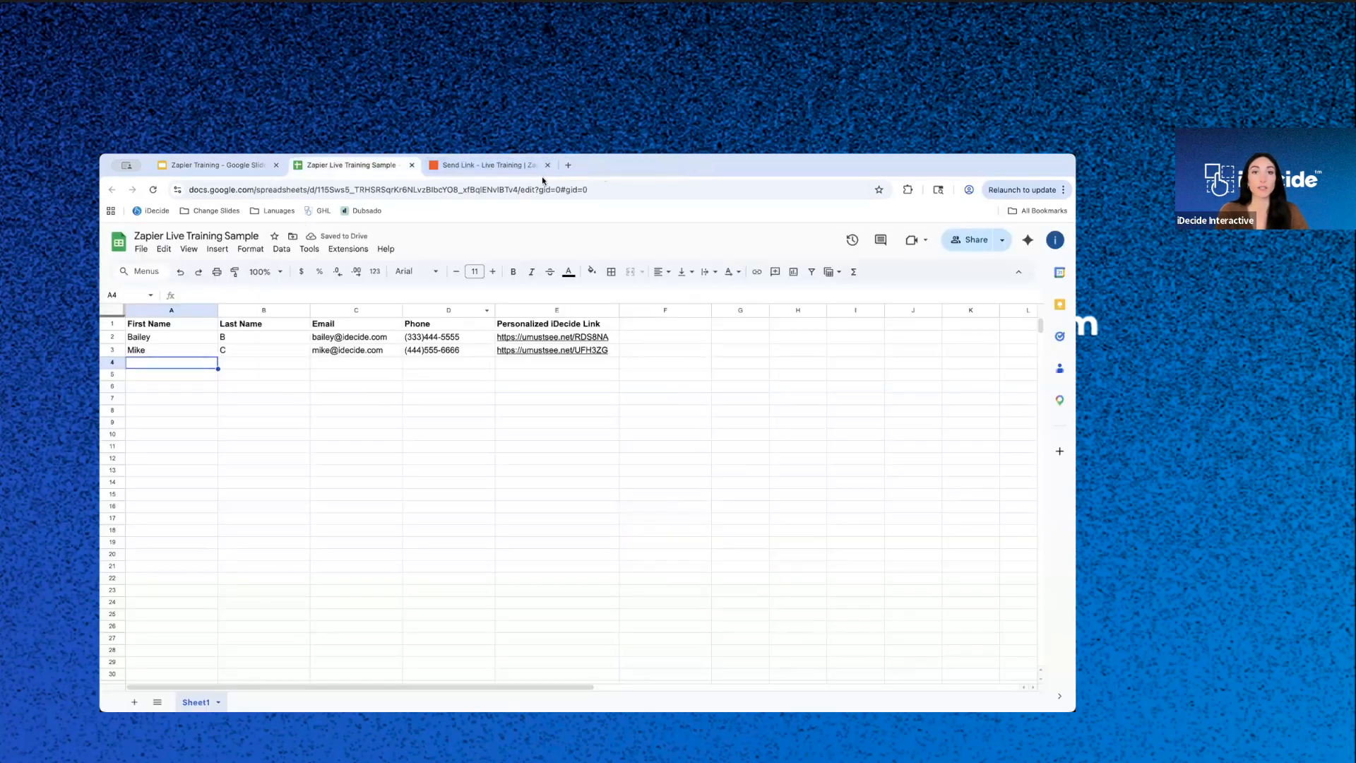
- Return to the Zap and continue with Spreadsheet Row A as the trigger's test record
click(526, 166)
mouse_move(909, 496)
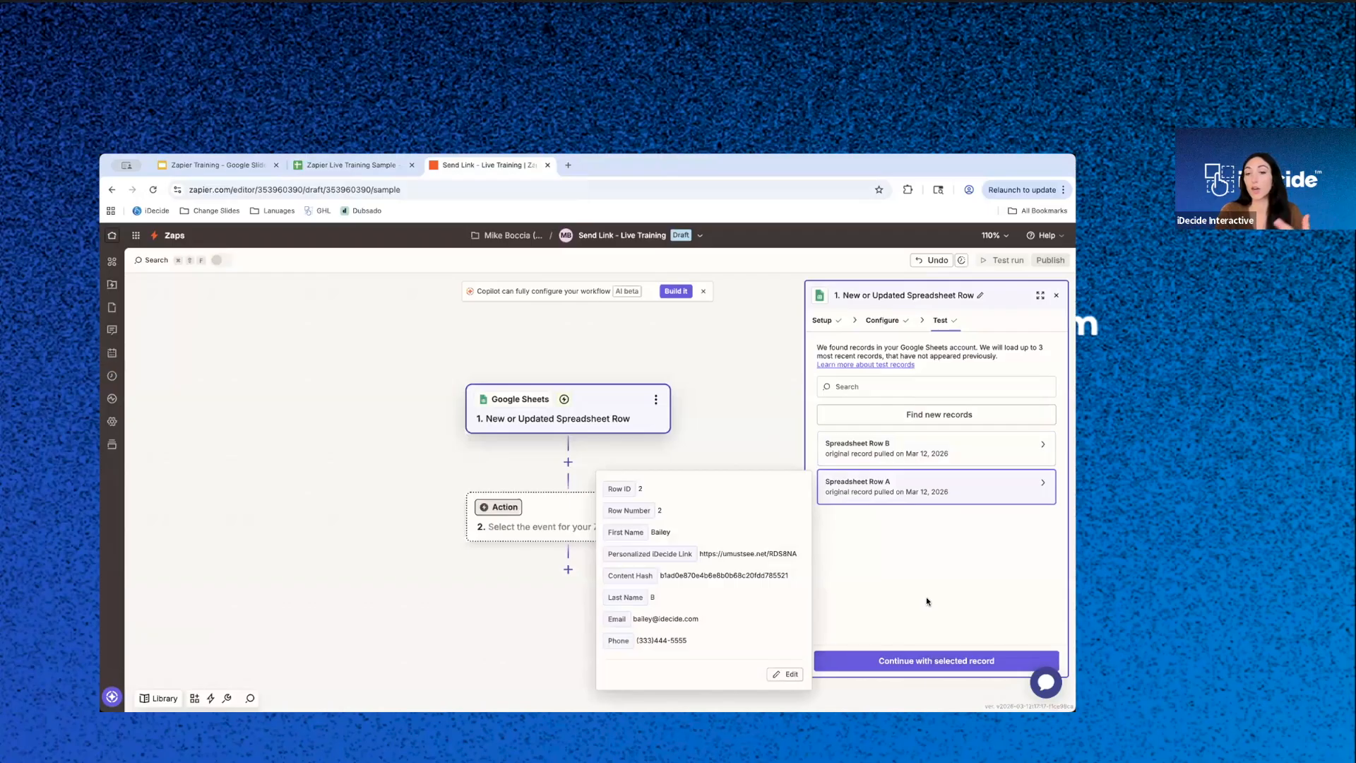
click(914, 661)
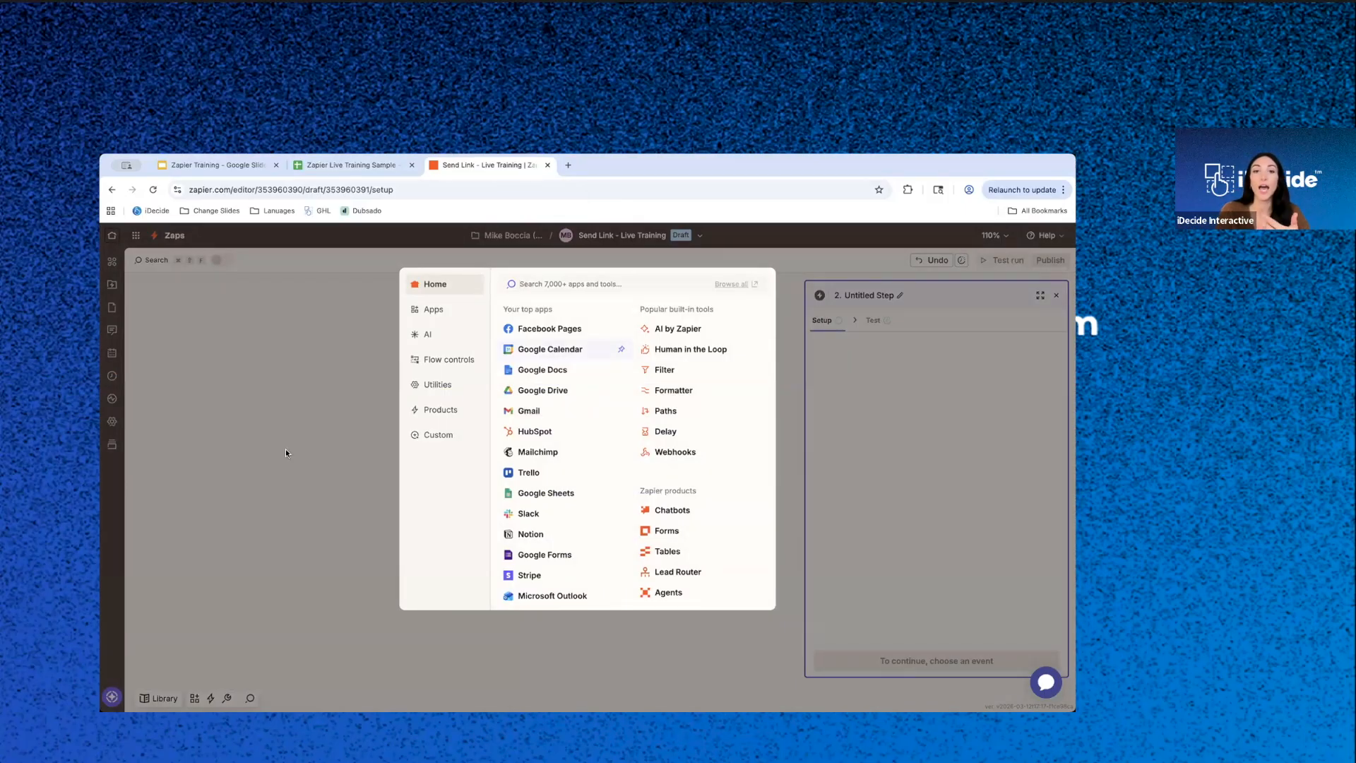
- Set the Zap's second step to Gmail with the Create Draft action event
click(530, 412)
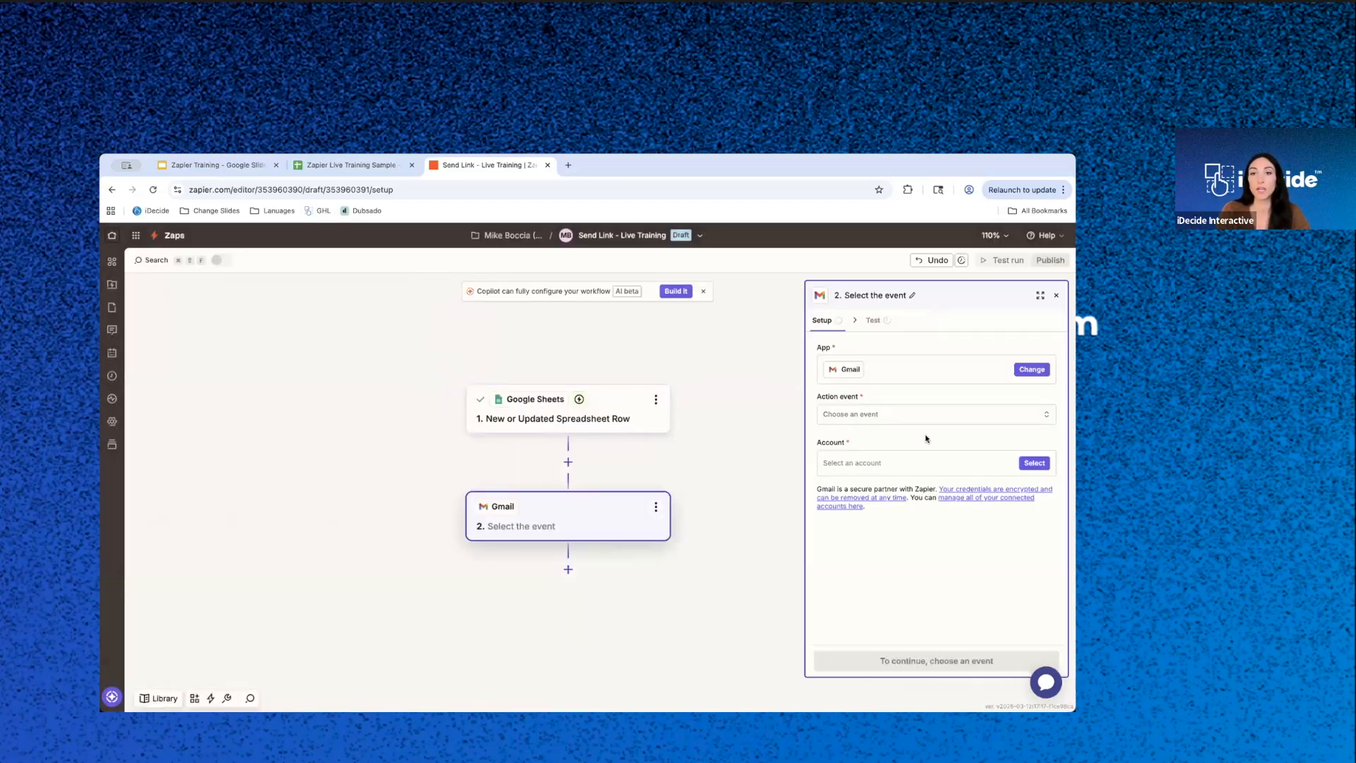
click(897, 415)
scroll(654, 559, down, 3)
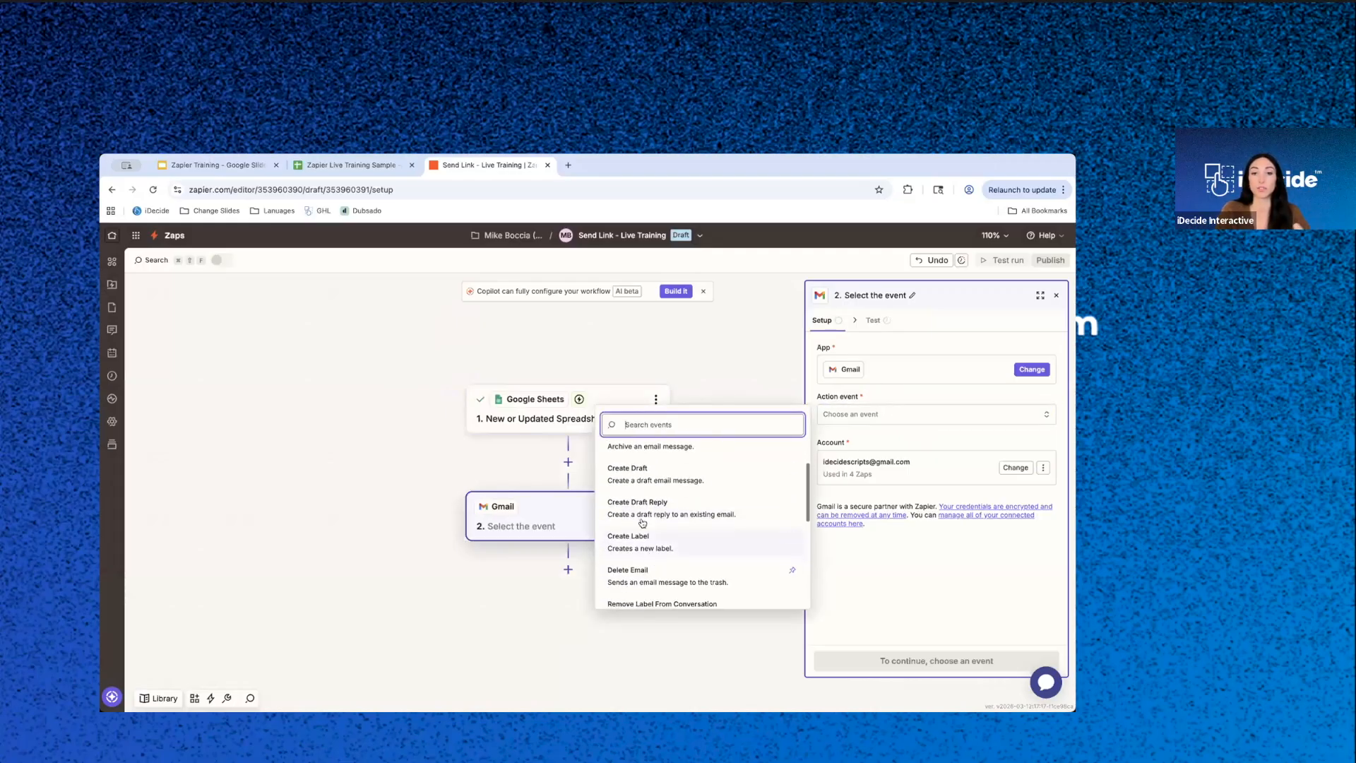
scroll(645, 490, up, 3)
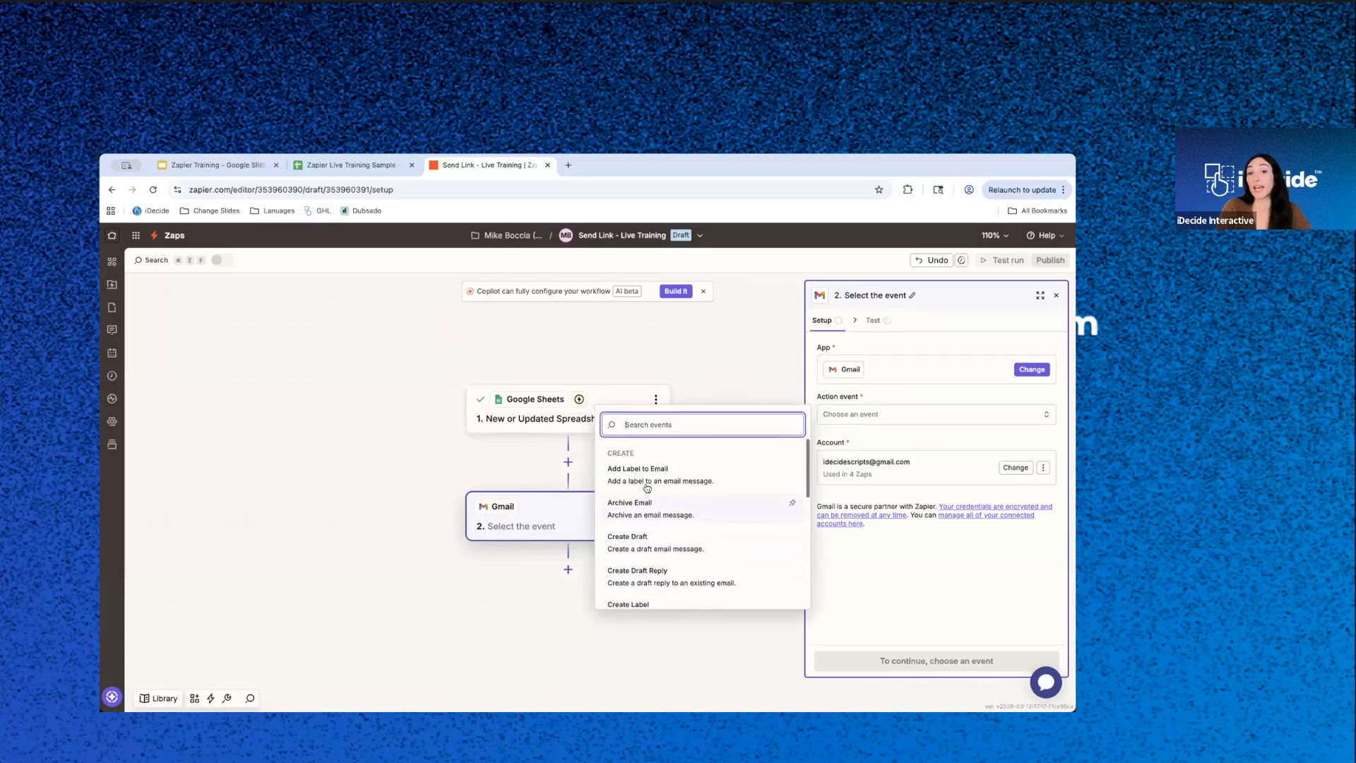
scroll(649, 556, down, 5)
scroll(650, 561, down, 3)
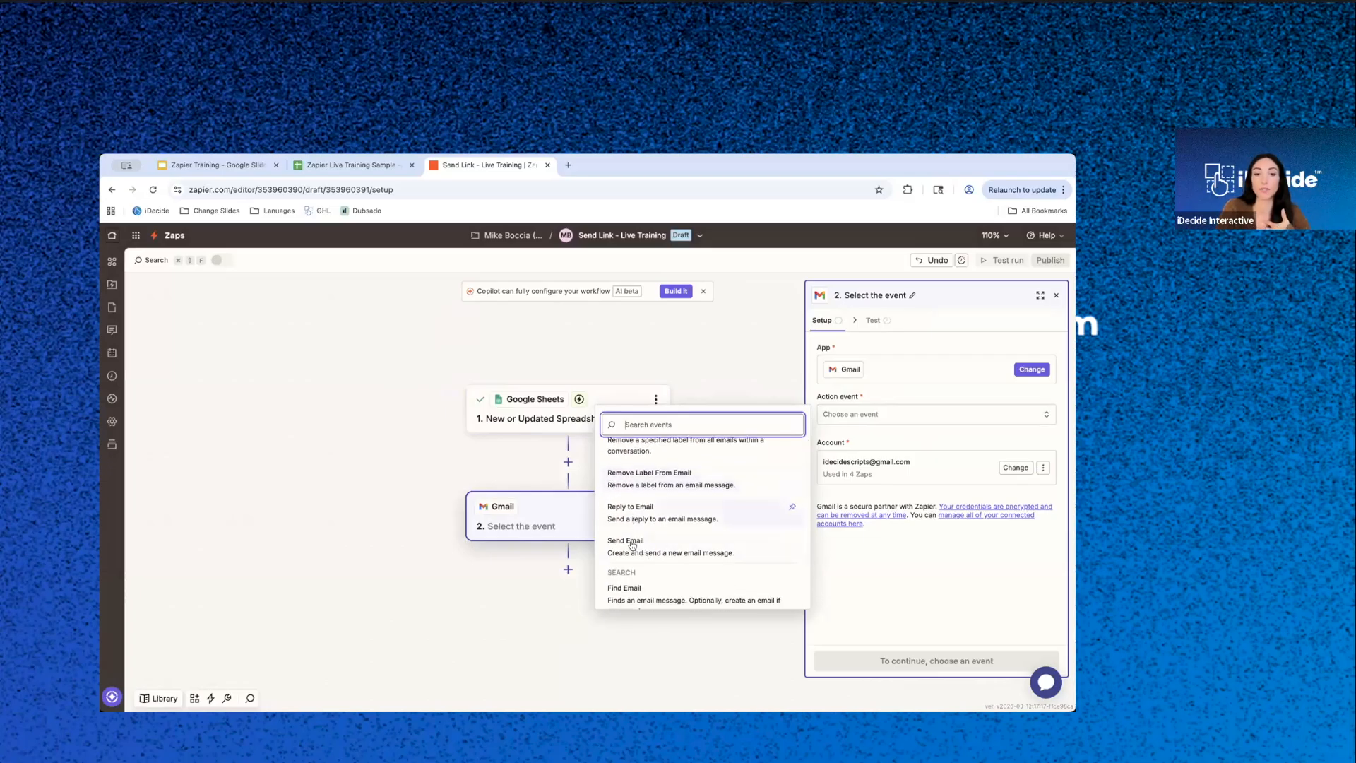
scroll(718, 551, up, 2)
scroll(718, 550, up, 3)
click(660, 500)
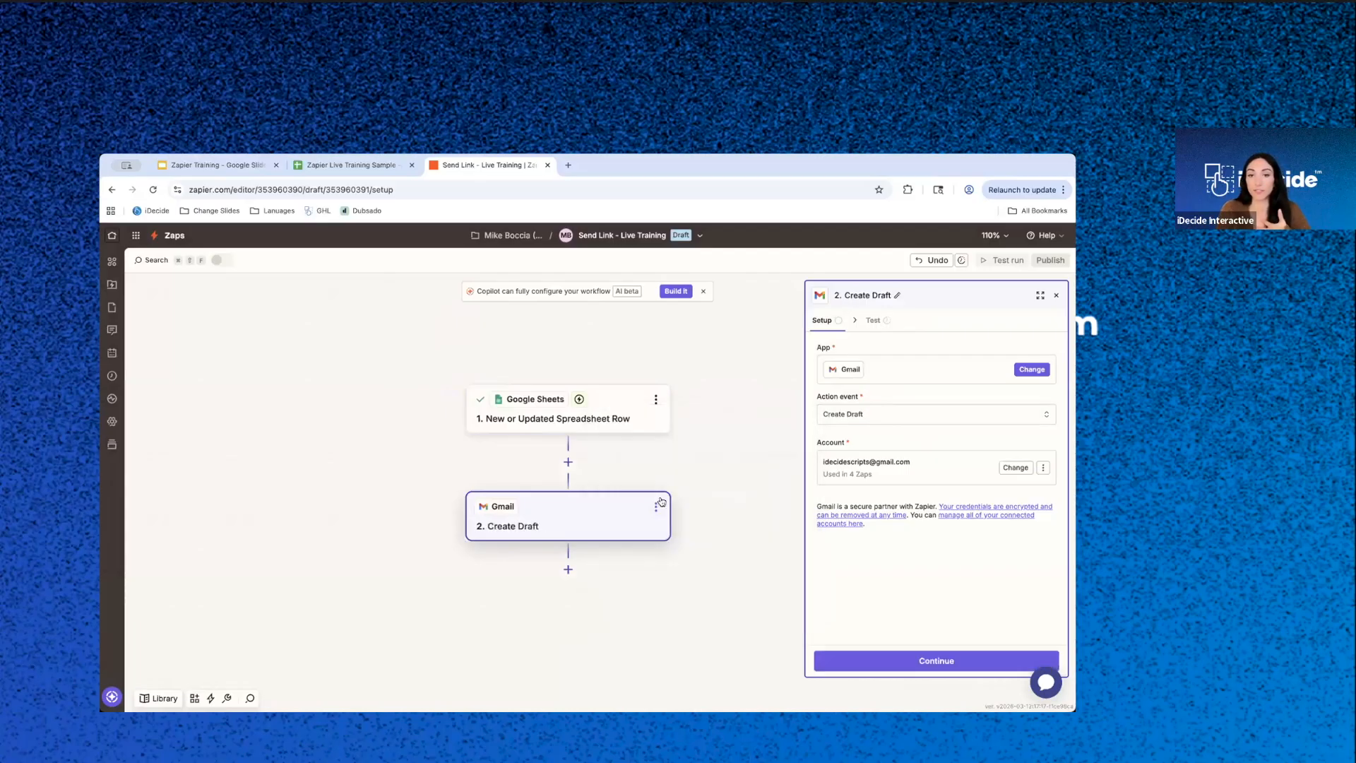
- Check the available Gmail accounts, keep the connected one, and continue to the draft's configuration
click(1017, 467)
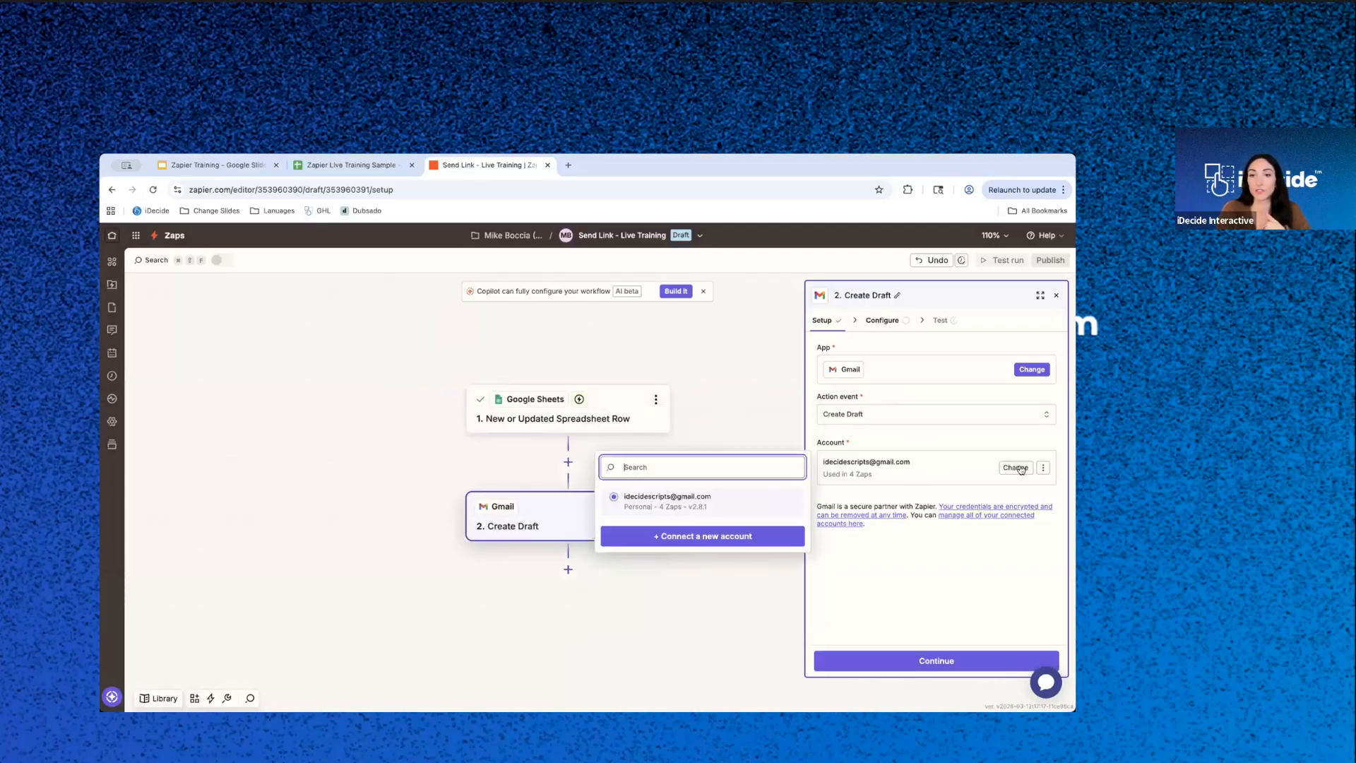
click(886, 576)
click(931, 661)
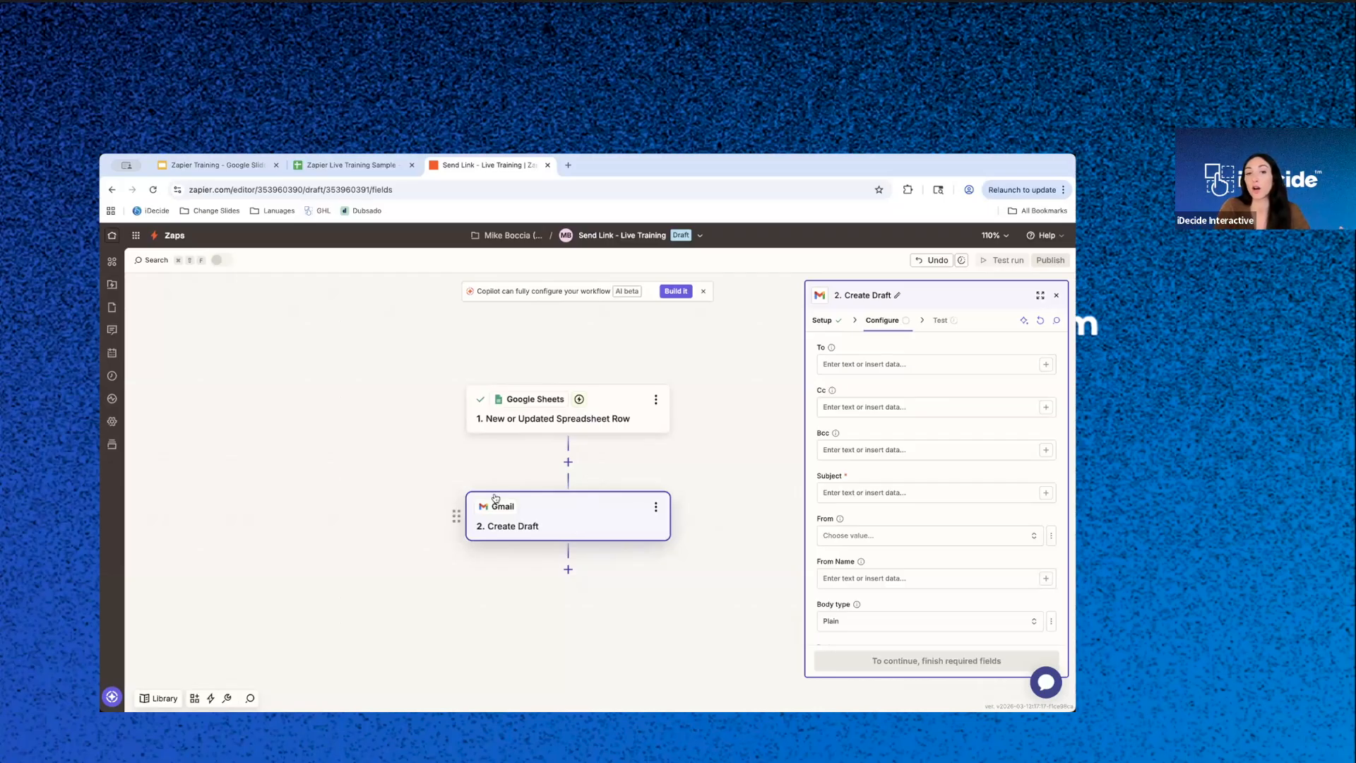
- Map the draft's To field to the Email value from the New or Updated Spreadsheet Row step
click(1020, 364)
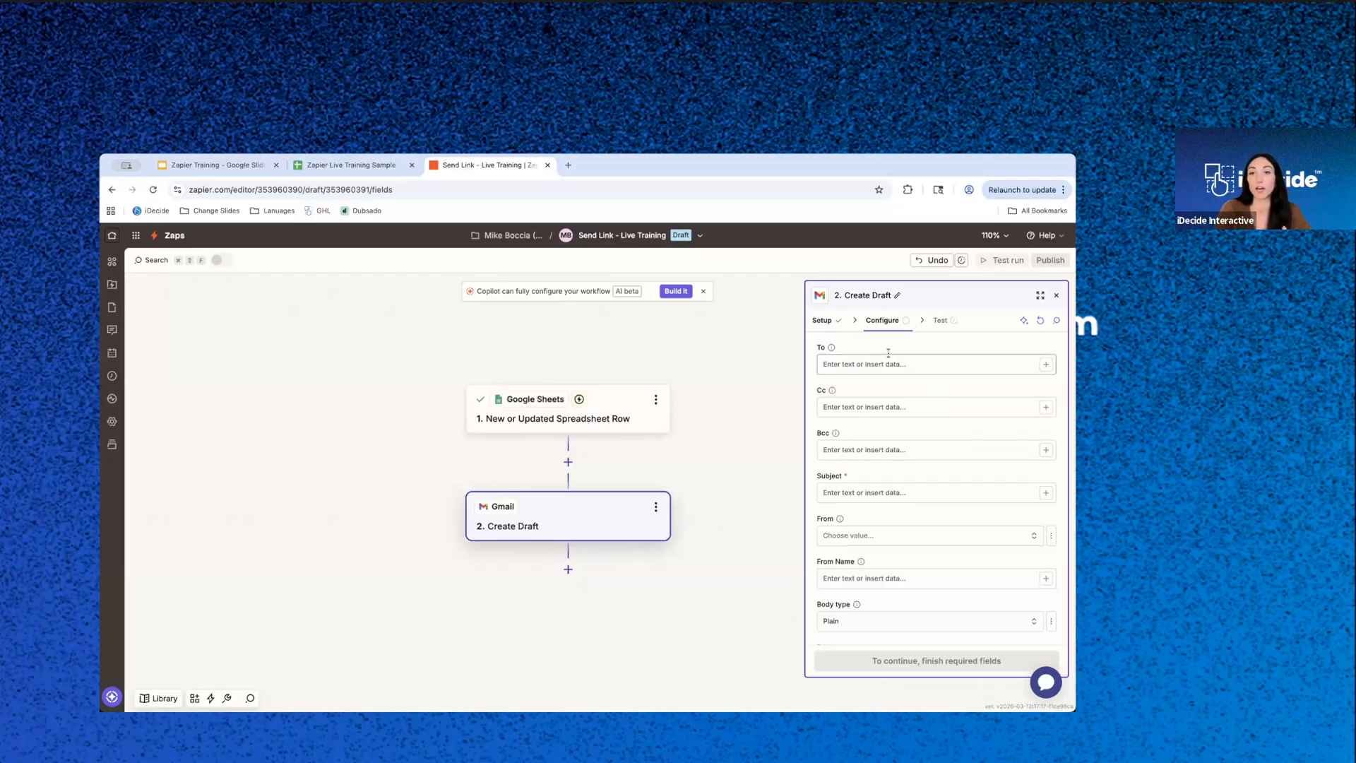
click(1046, 364)
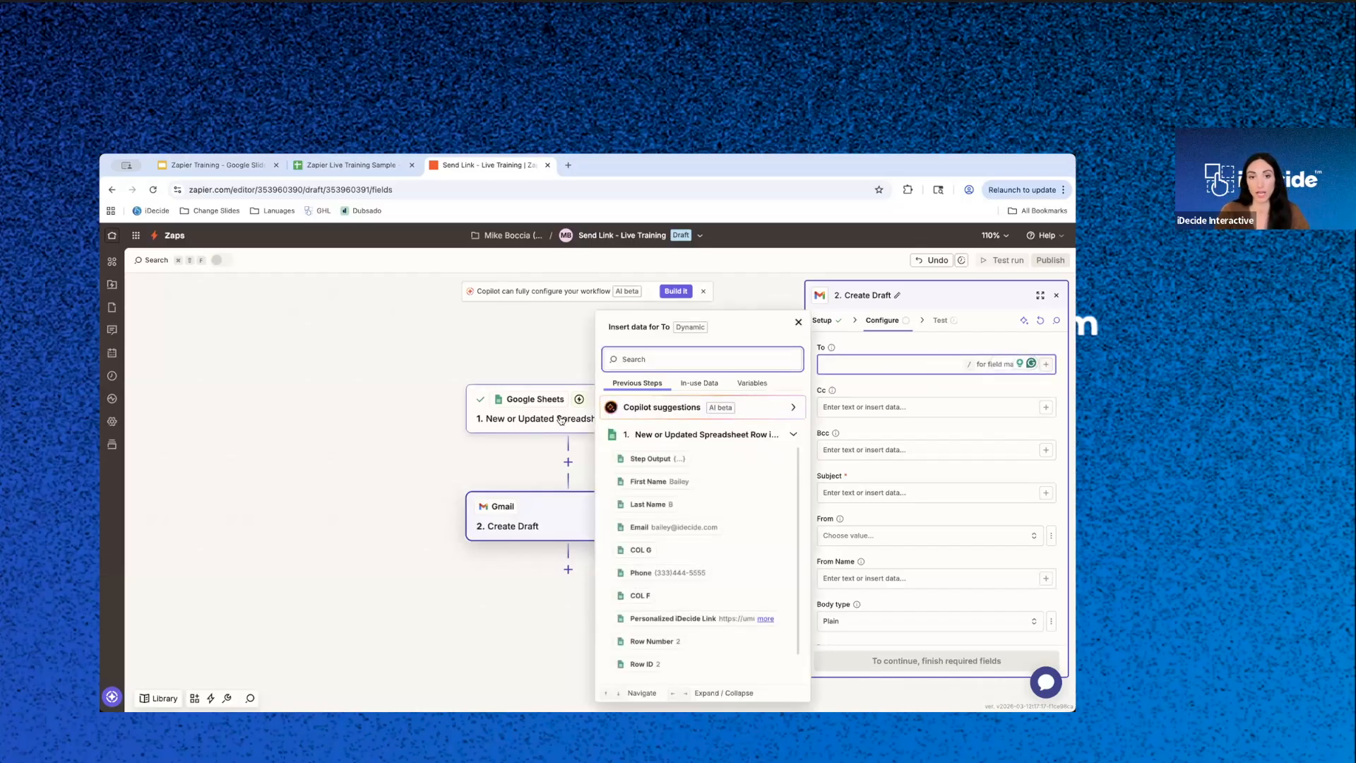
click(670, 528)
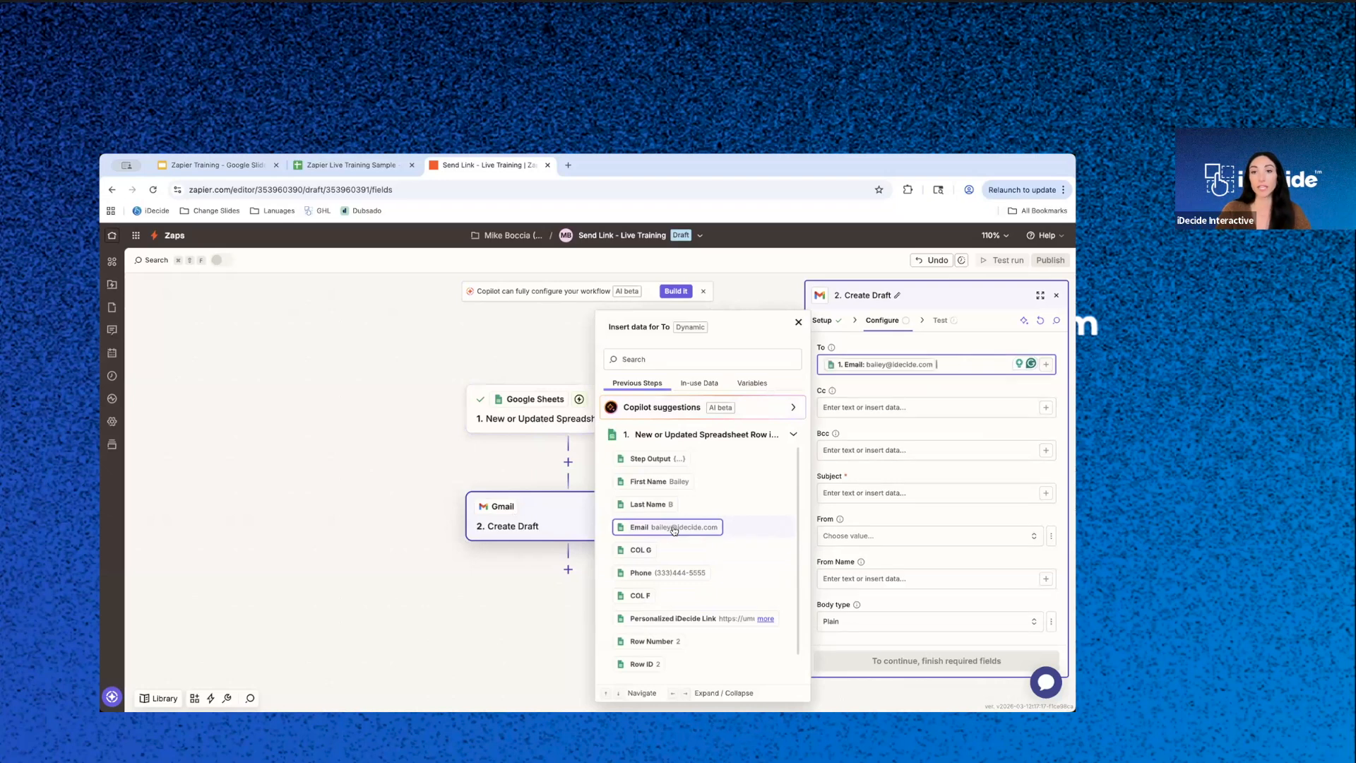
- Set the draft's subject to "Your interactive experience is inside!"
click(968, 492)
text(Your)
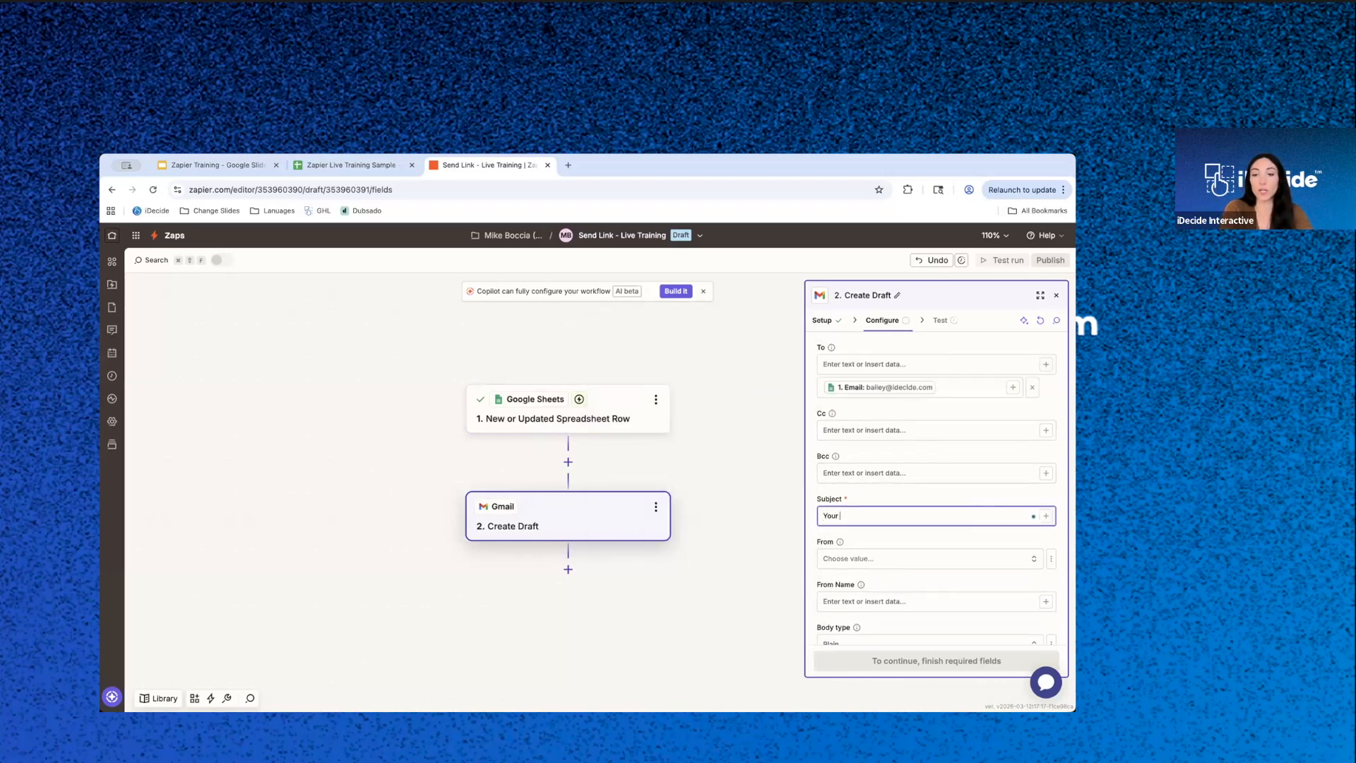
text( interactive e)
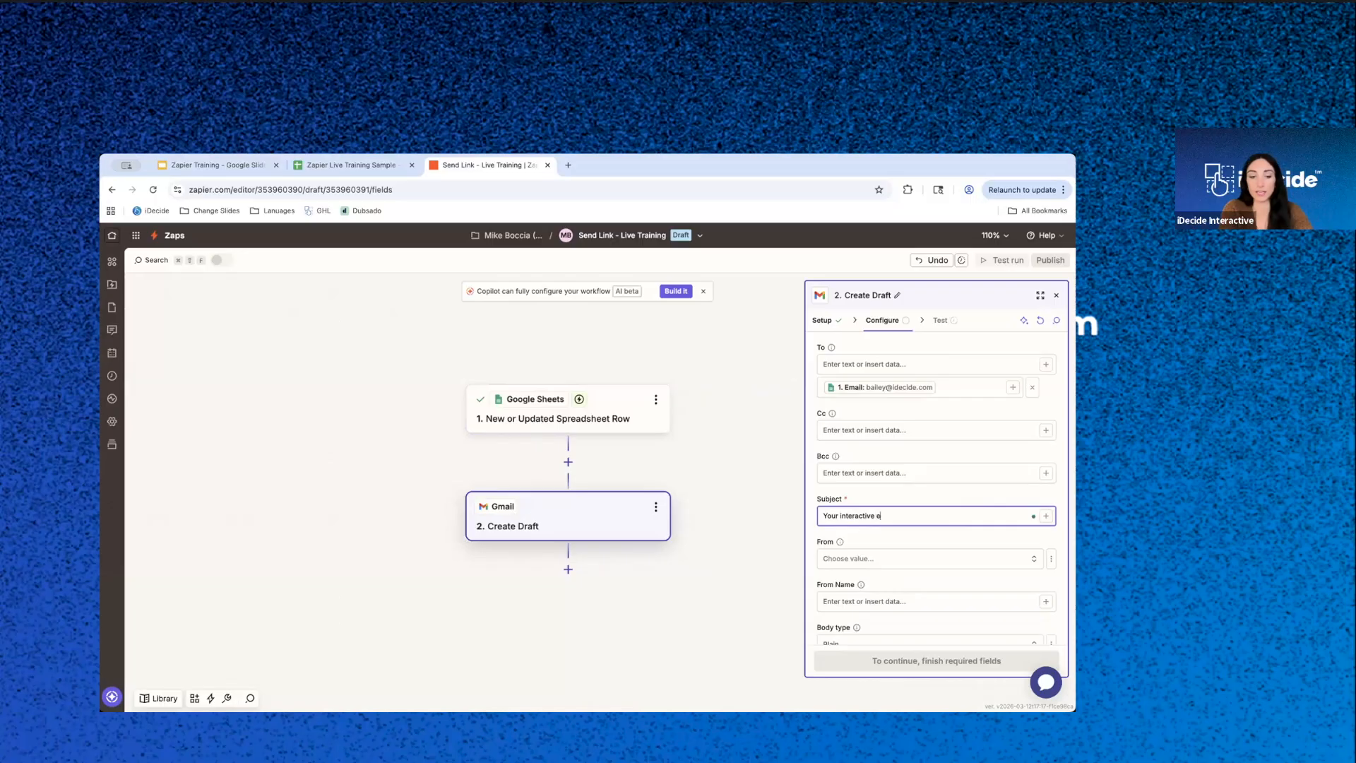
text(xperience is inc)
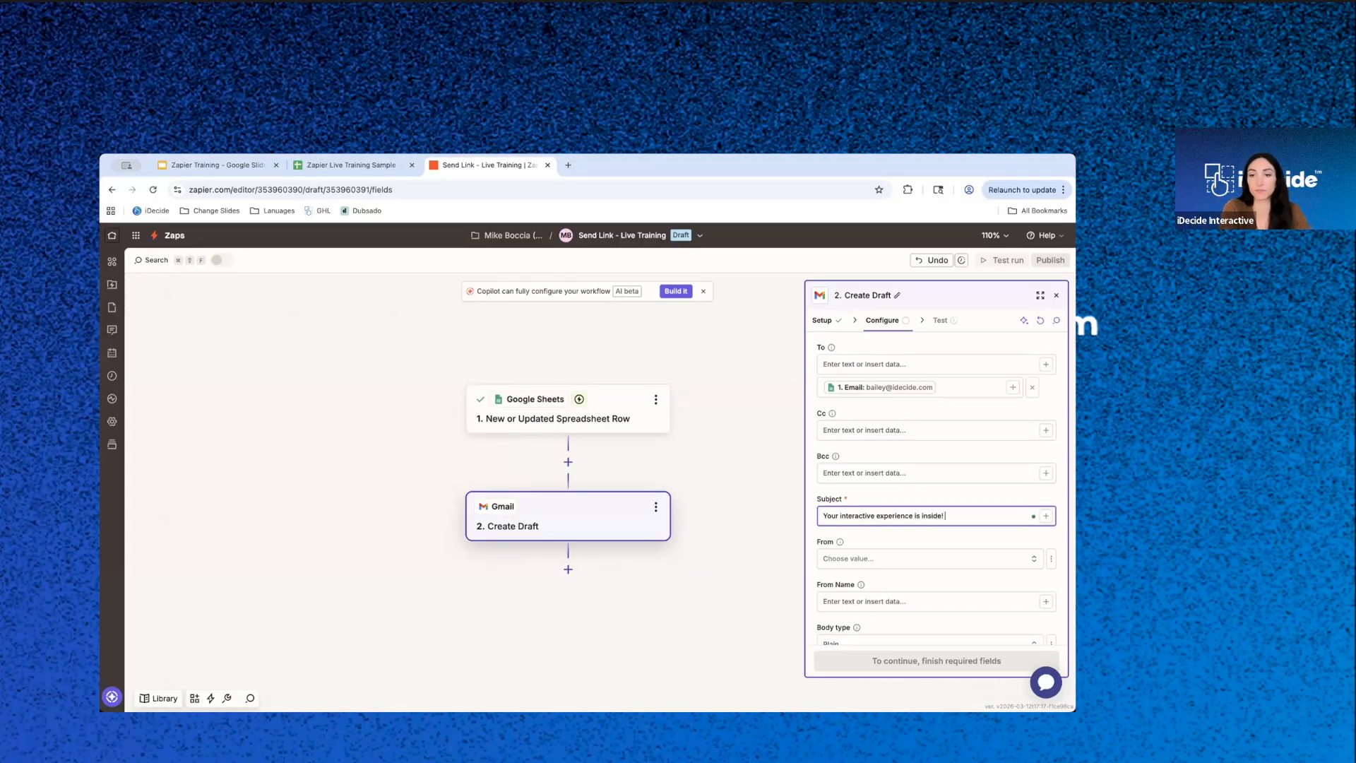
- Choose the connected Gmail address as the draft's From value and enter the sender's name as From Name
click(960, 558)
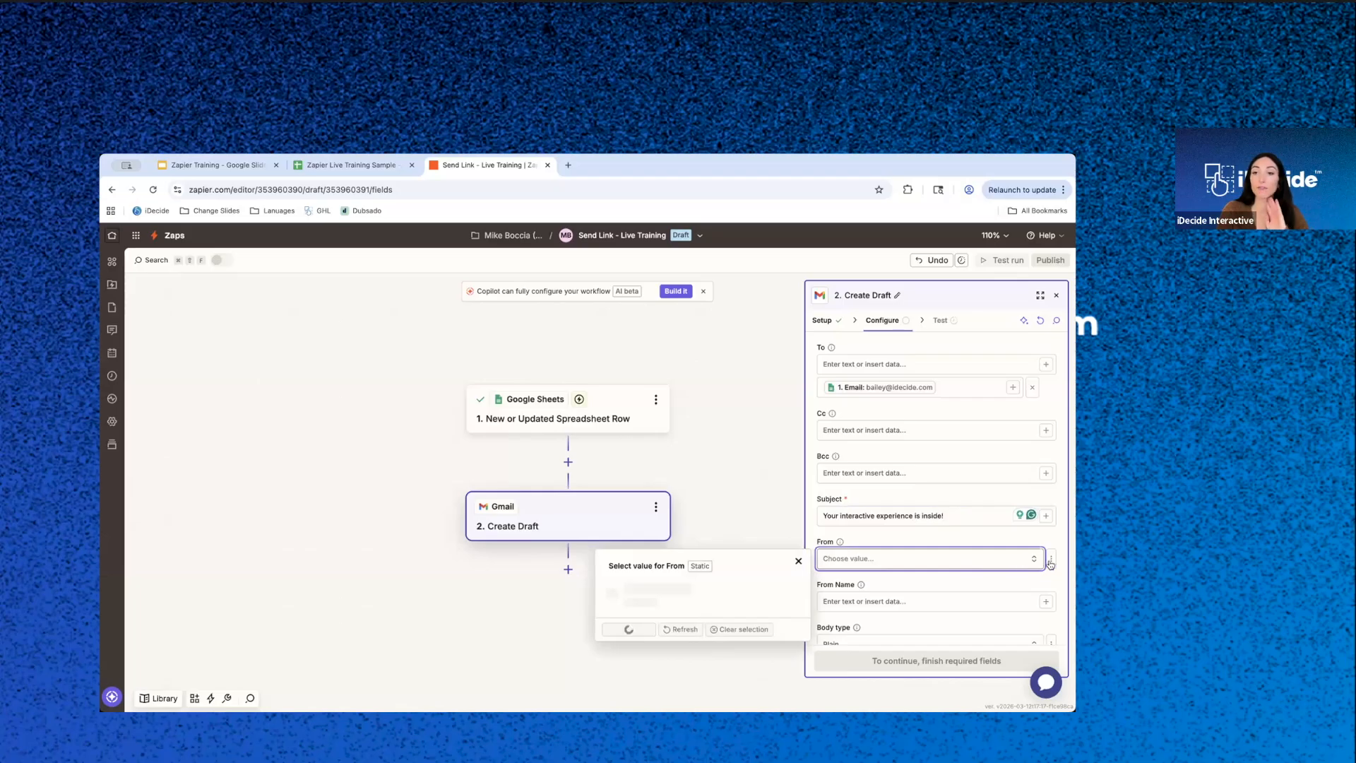
scroll(961, 558, down, 2)
click(866, 439)
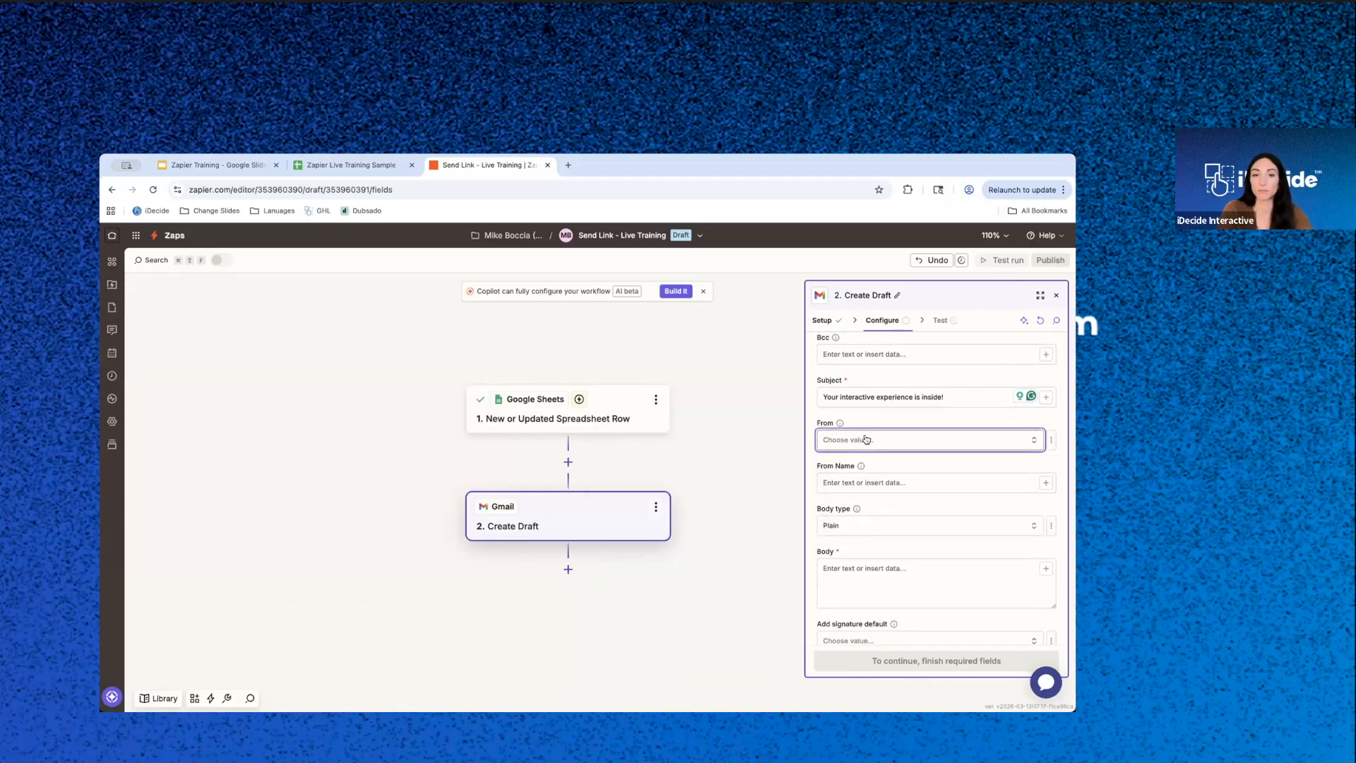
click(682, 475)
click(932, 482)
text(Bailey B.)
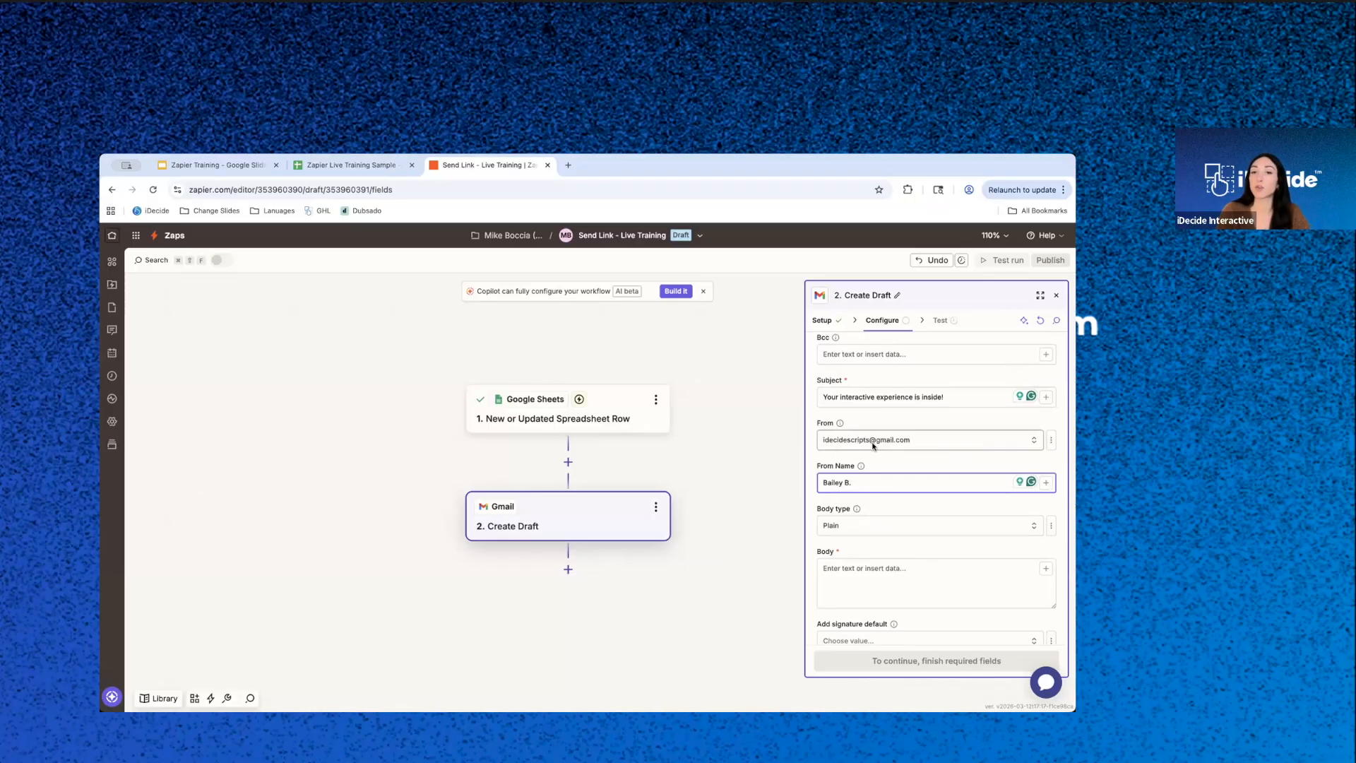
- Start the draft's body with the greeting "Hi" followed by the First Name value from the spreadsheet row and a comma
click(905, 552)
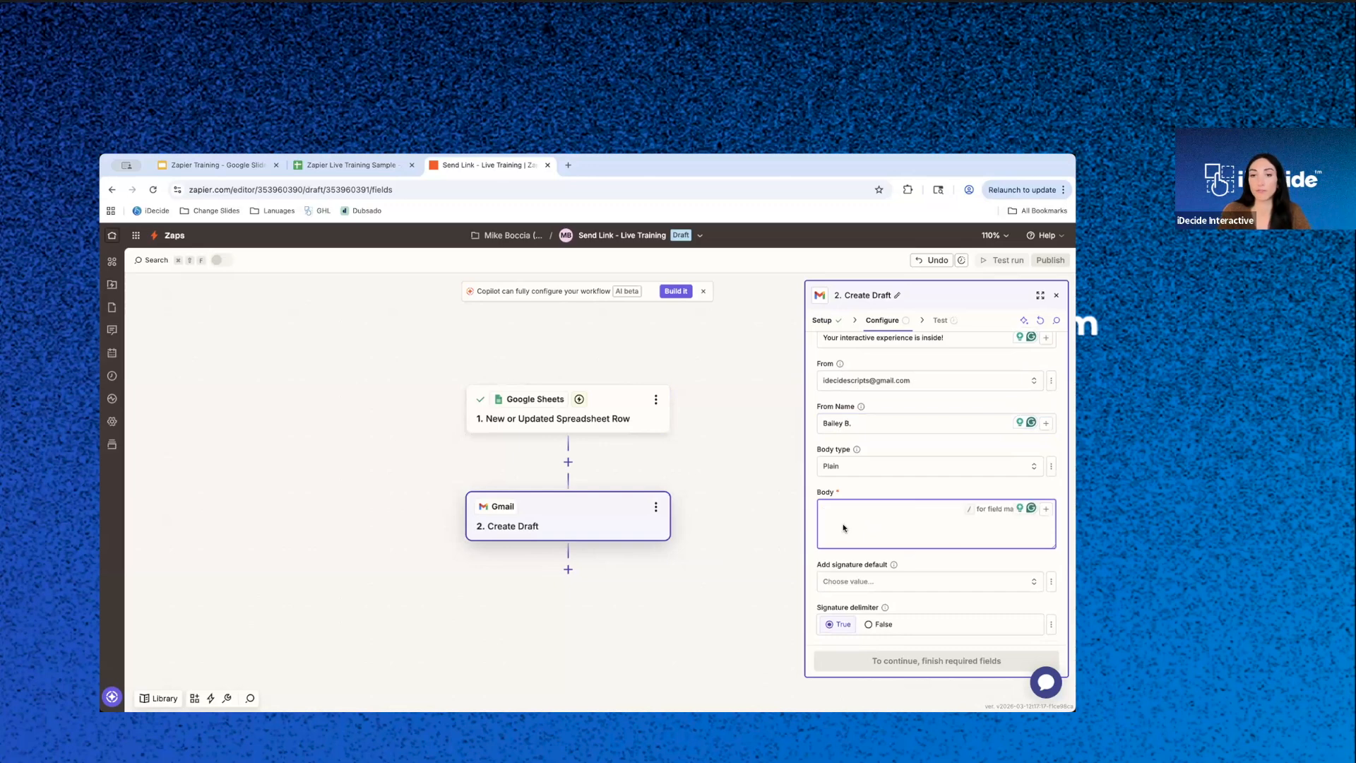
scroll(842, 523, down, 1)
text(Hi)
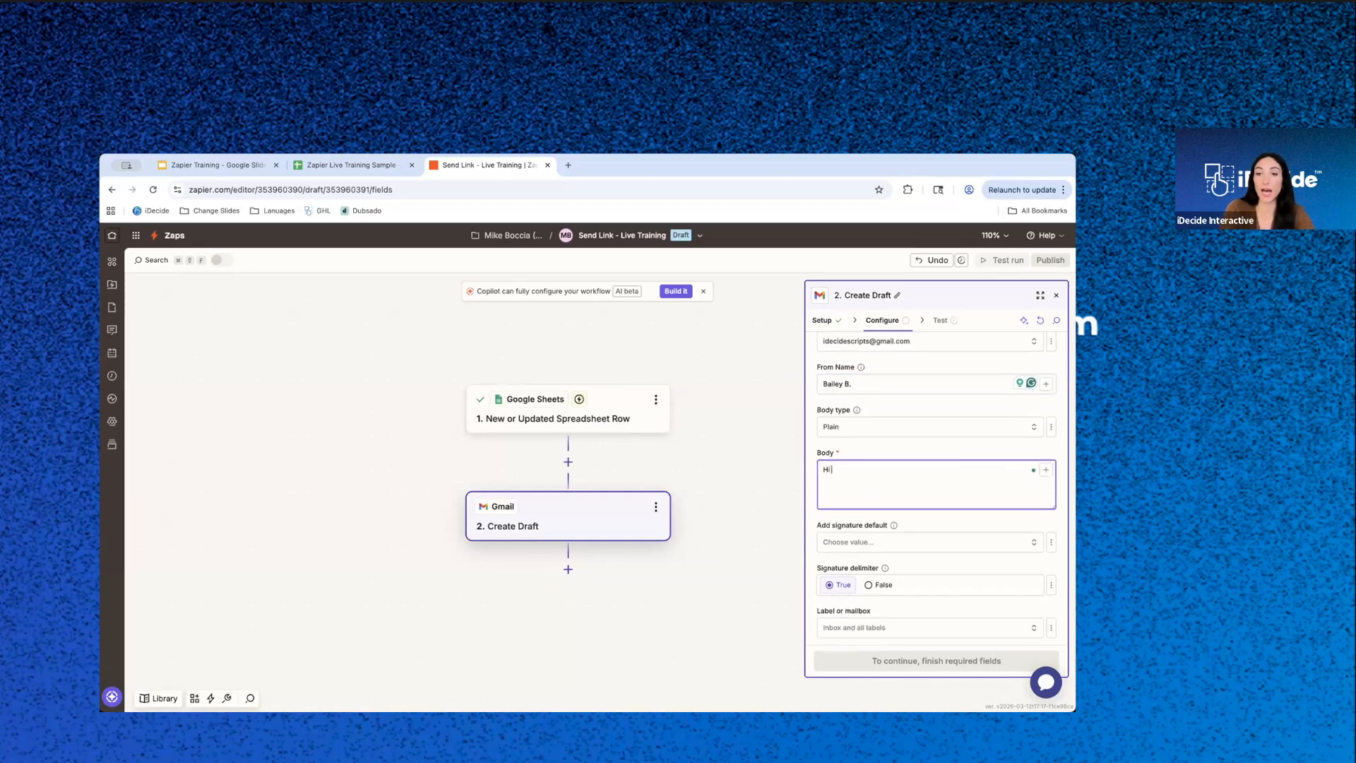
click(1044, 470)
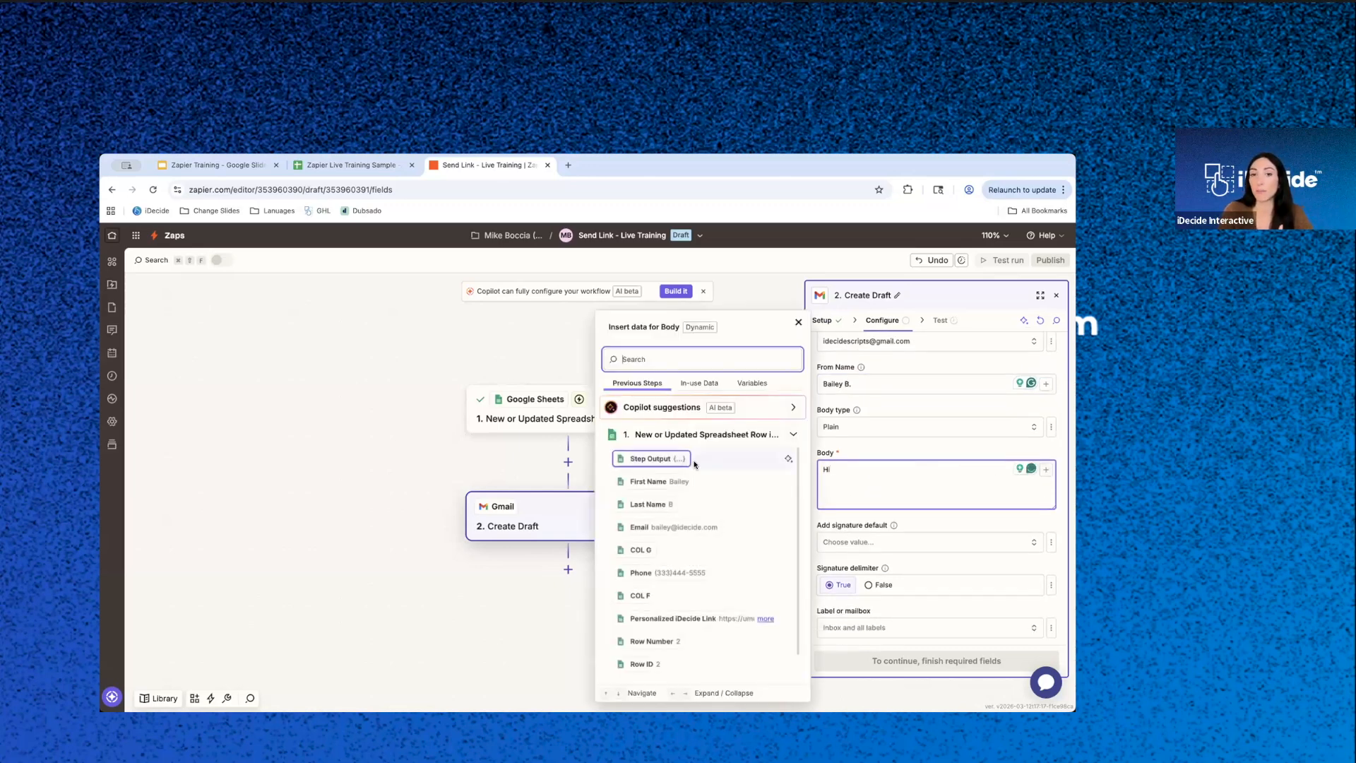
click(680, 483)
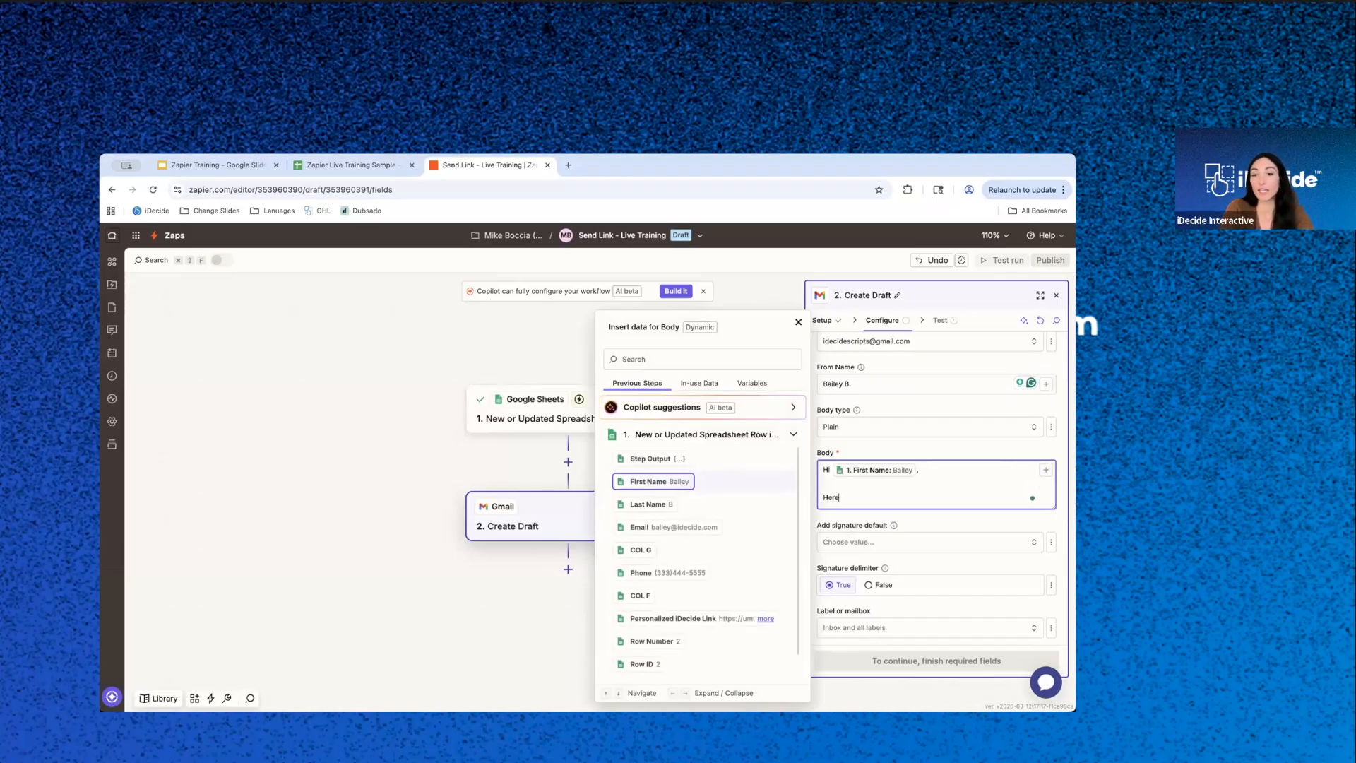
- Add the line "Here is the interactive experience that I personalized for you:" to the body below the greeting
text(Here is the interactive experience that I [e)
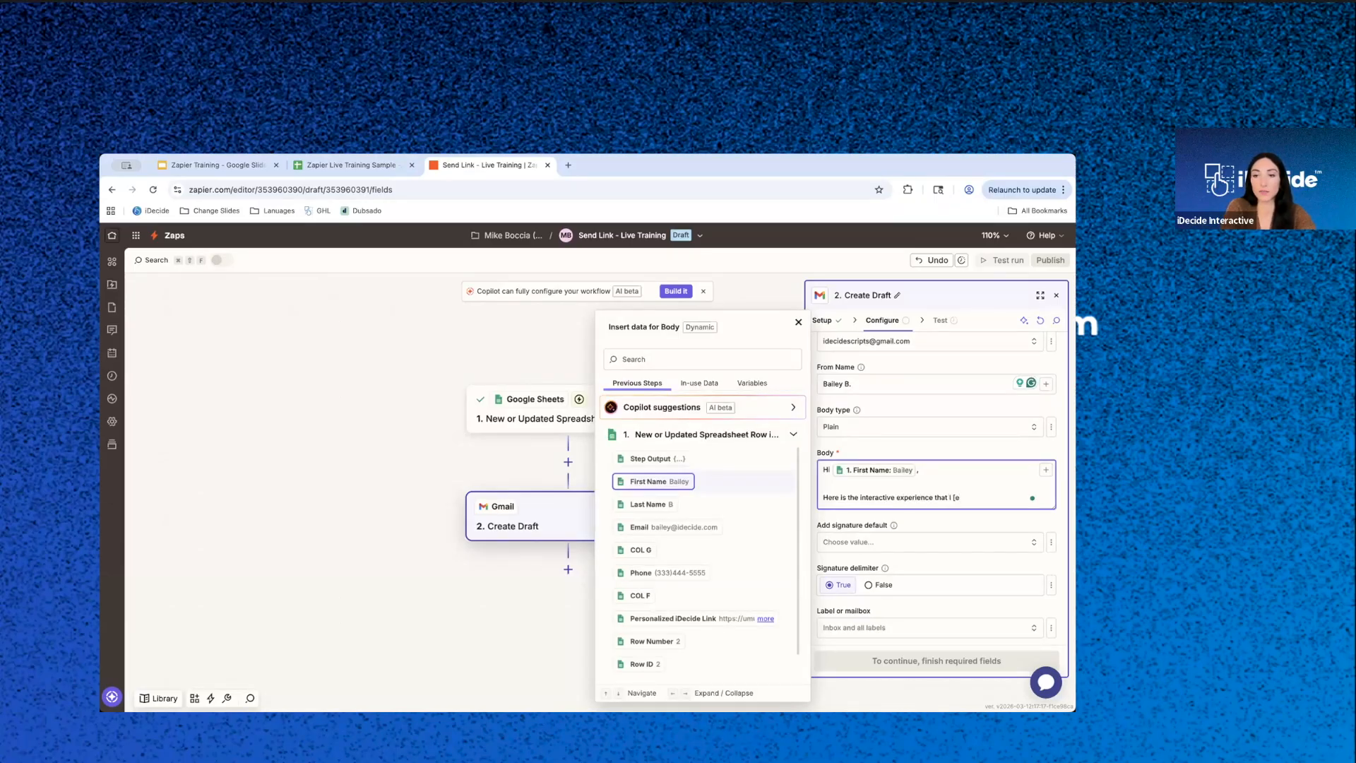
text(rsonalized for you)
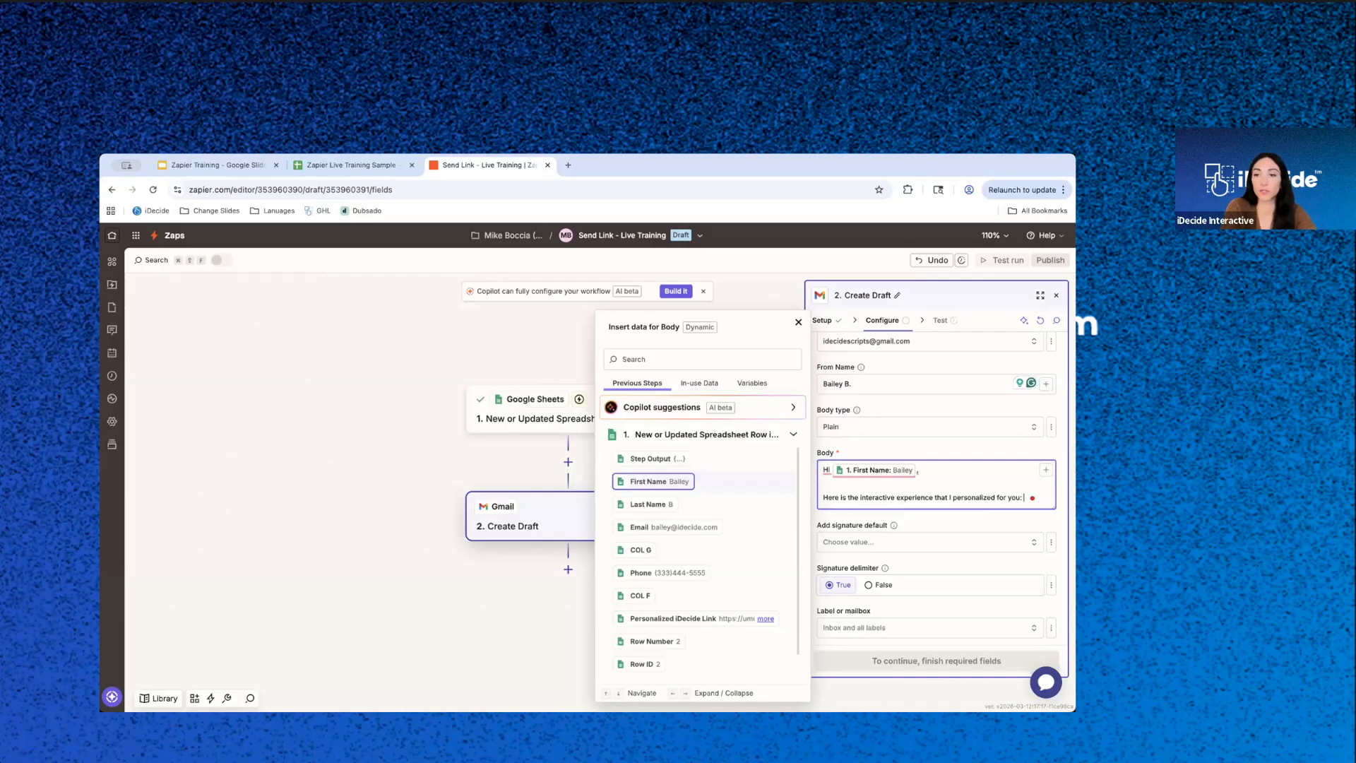
text(:)
key(Return)
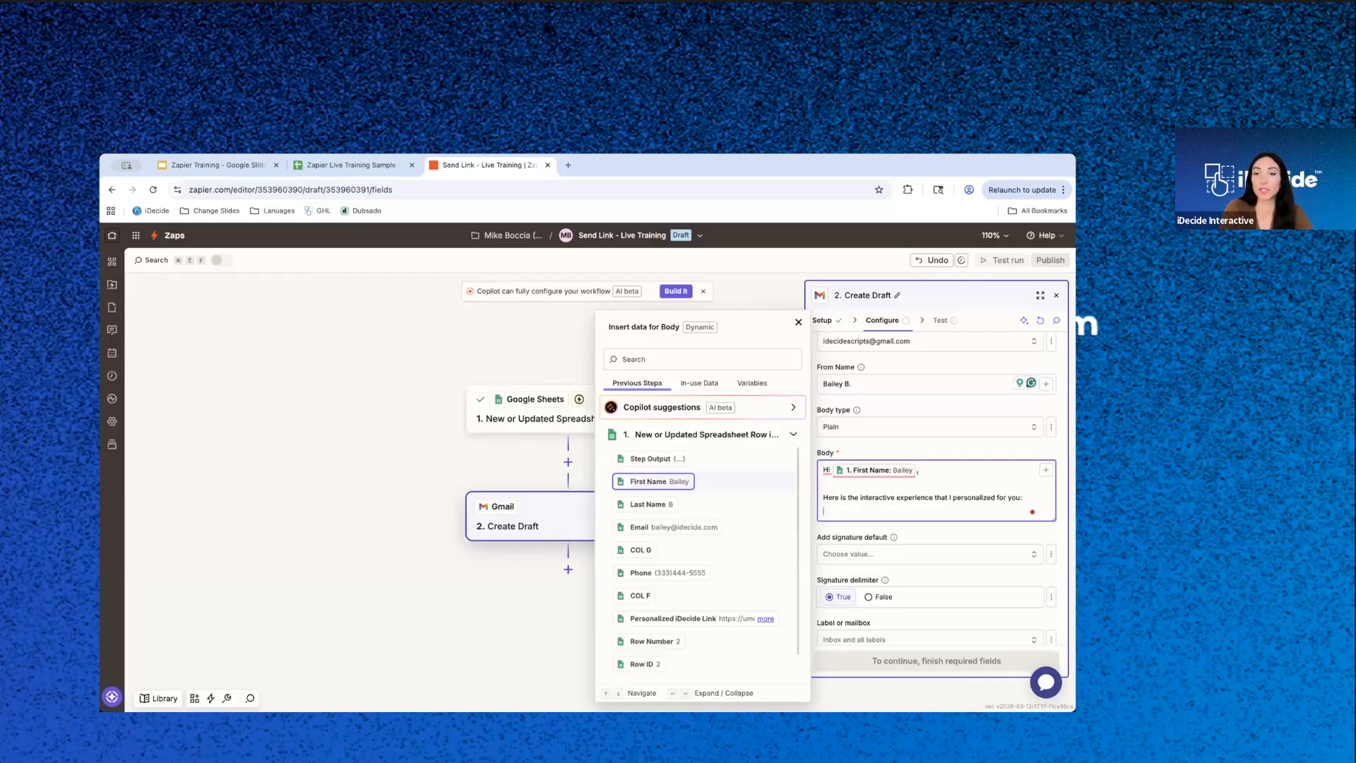
- Insert the Personalized iDecide Link value below that line and close the body with "Talk soon!" and the sender's first name
click(1041, 473)
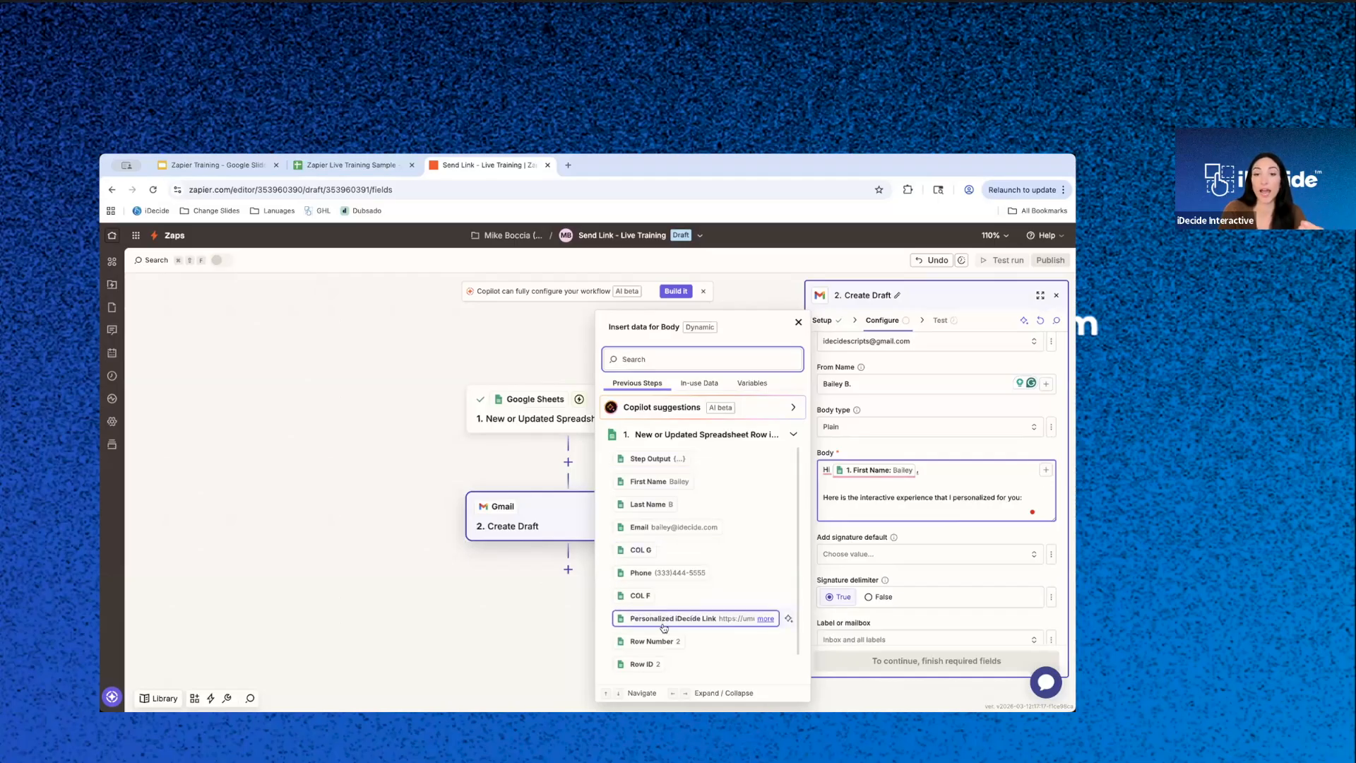
scroll(663, 626, down, 1)
click(664, 598)
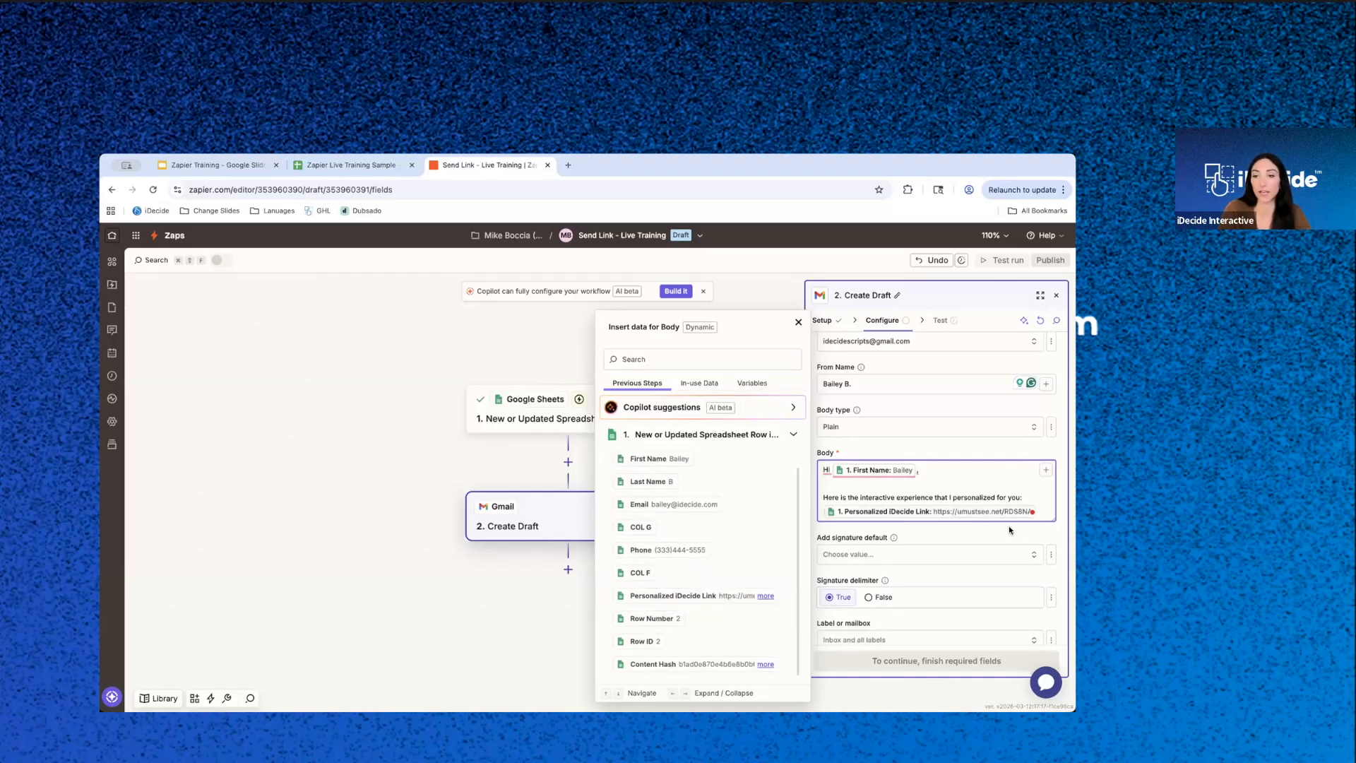
key(Return)
text(Talk soon!)
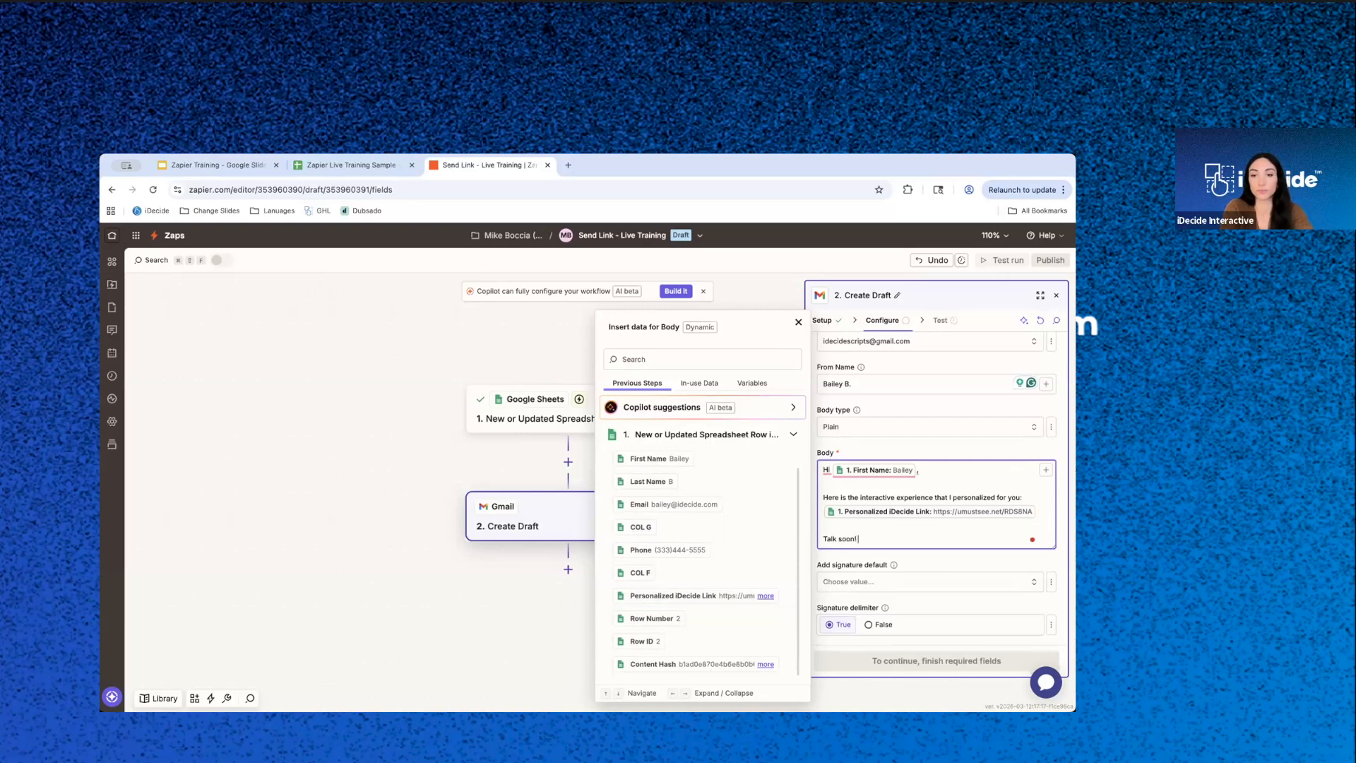
key(Return)
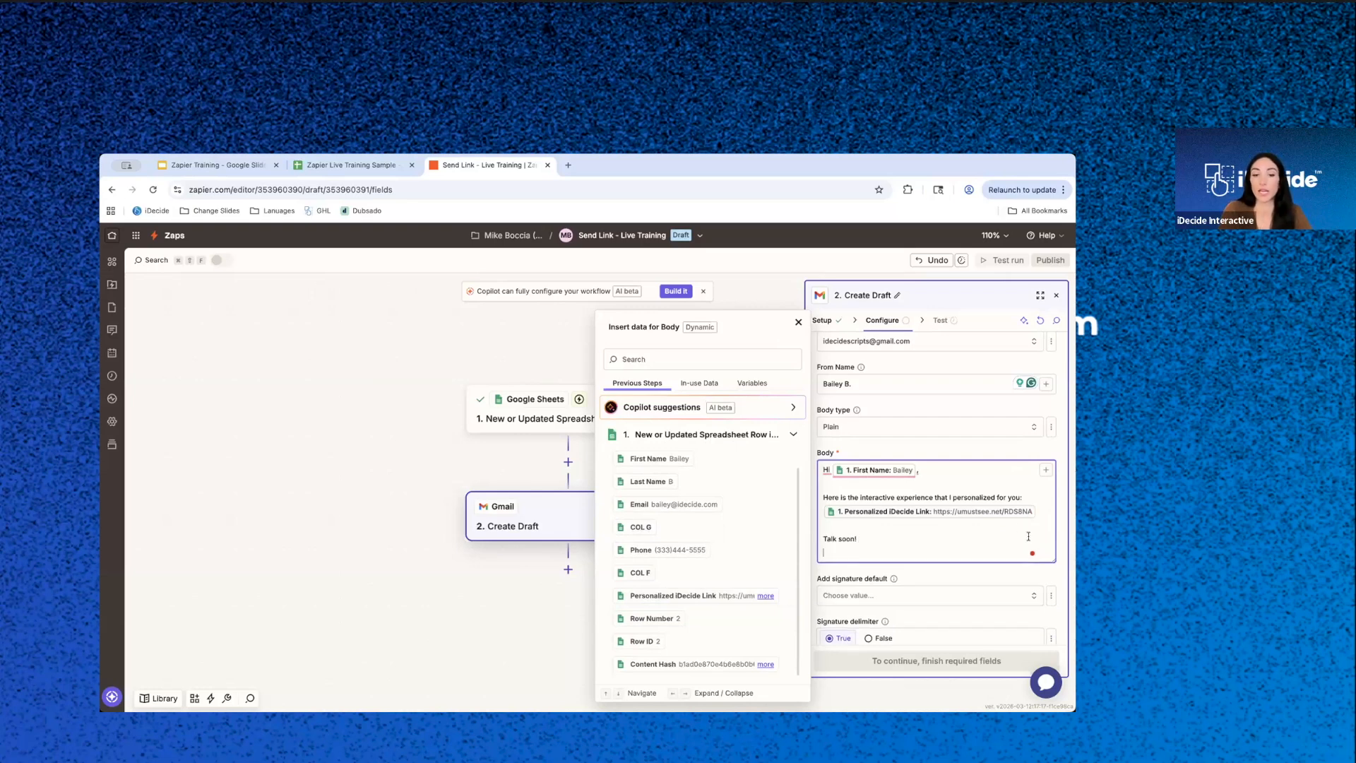
text(Bailey)
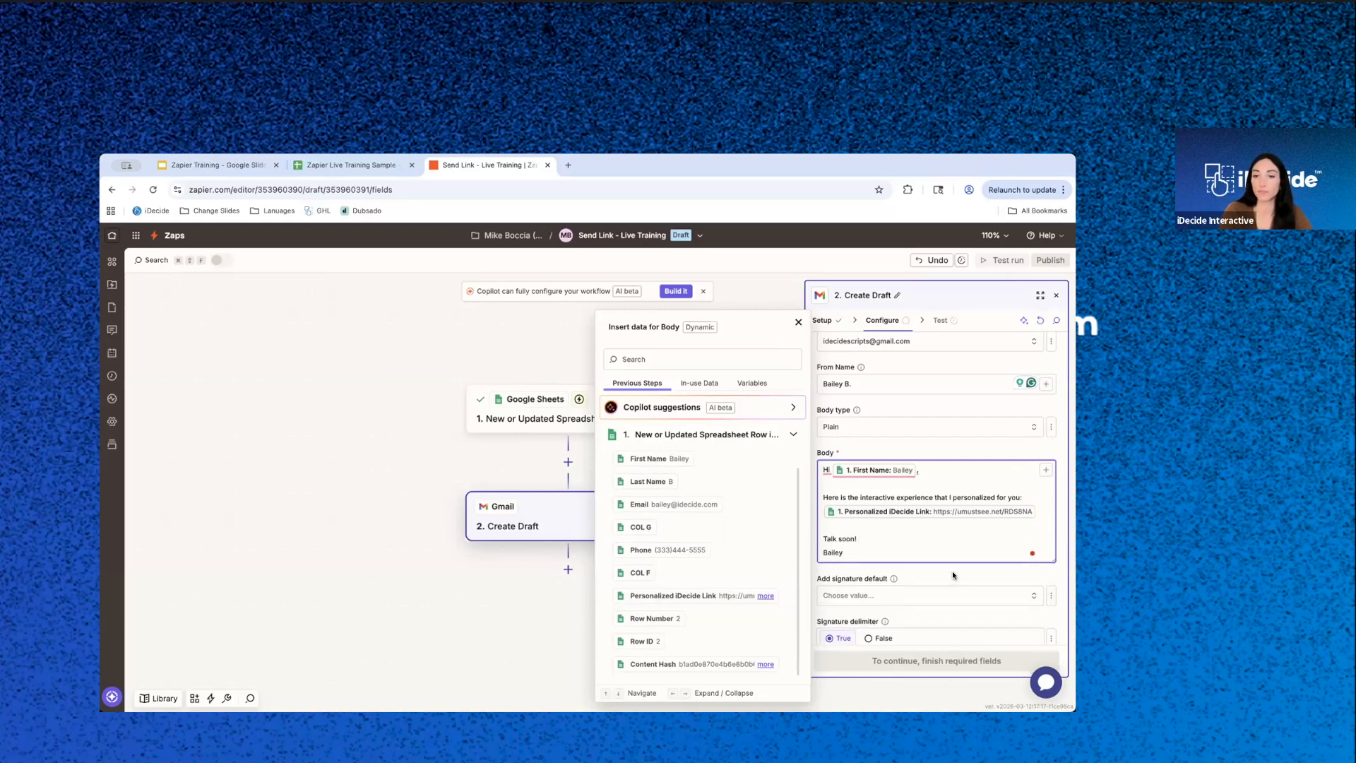
click(952, 571)
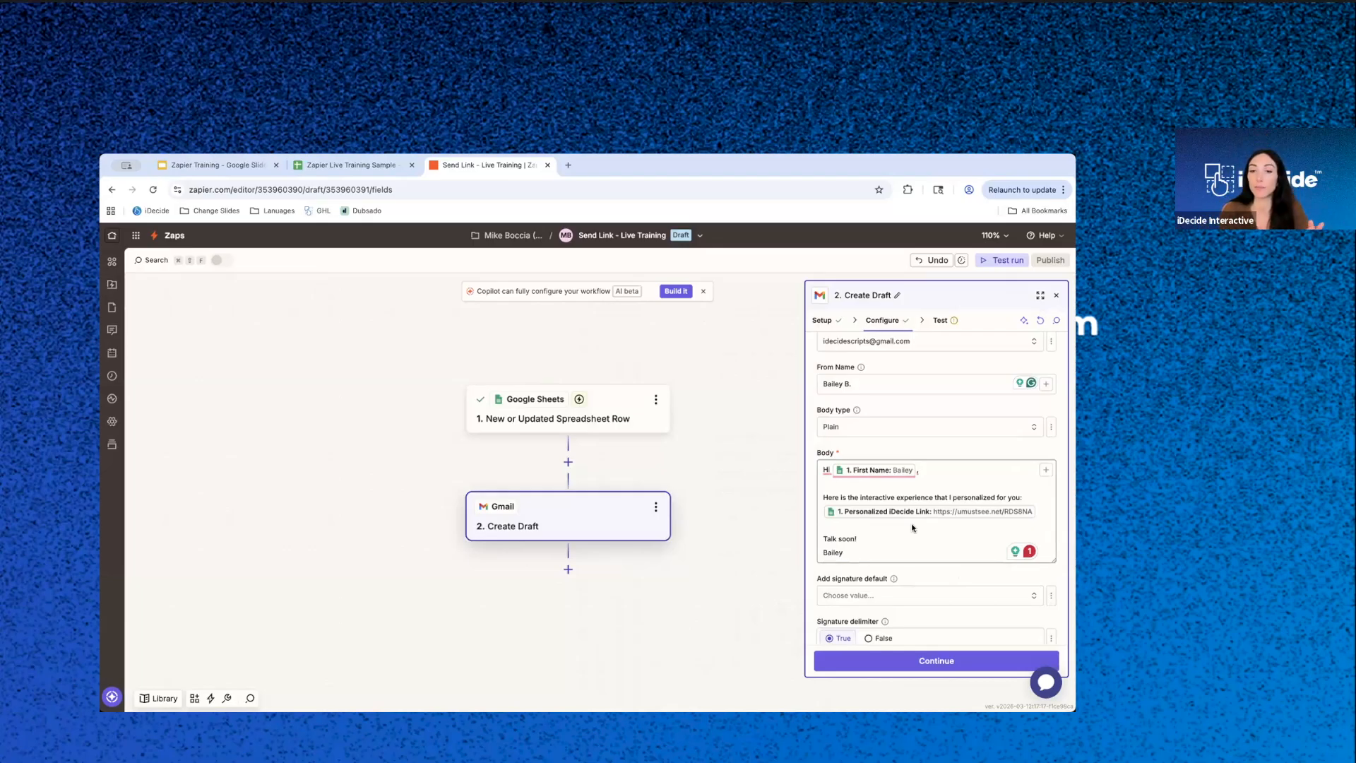
- Review the body and the remaining optional fields, leave them as they are, and continue to the draft's test
click(875, 469)
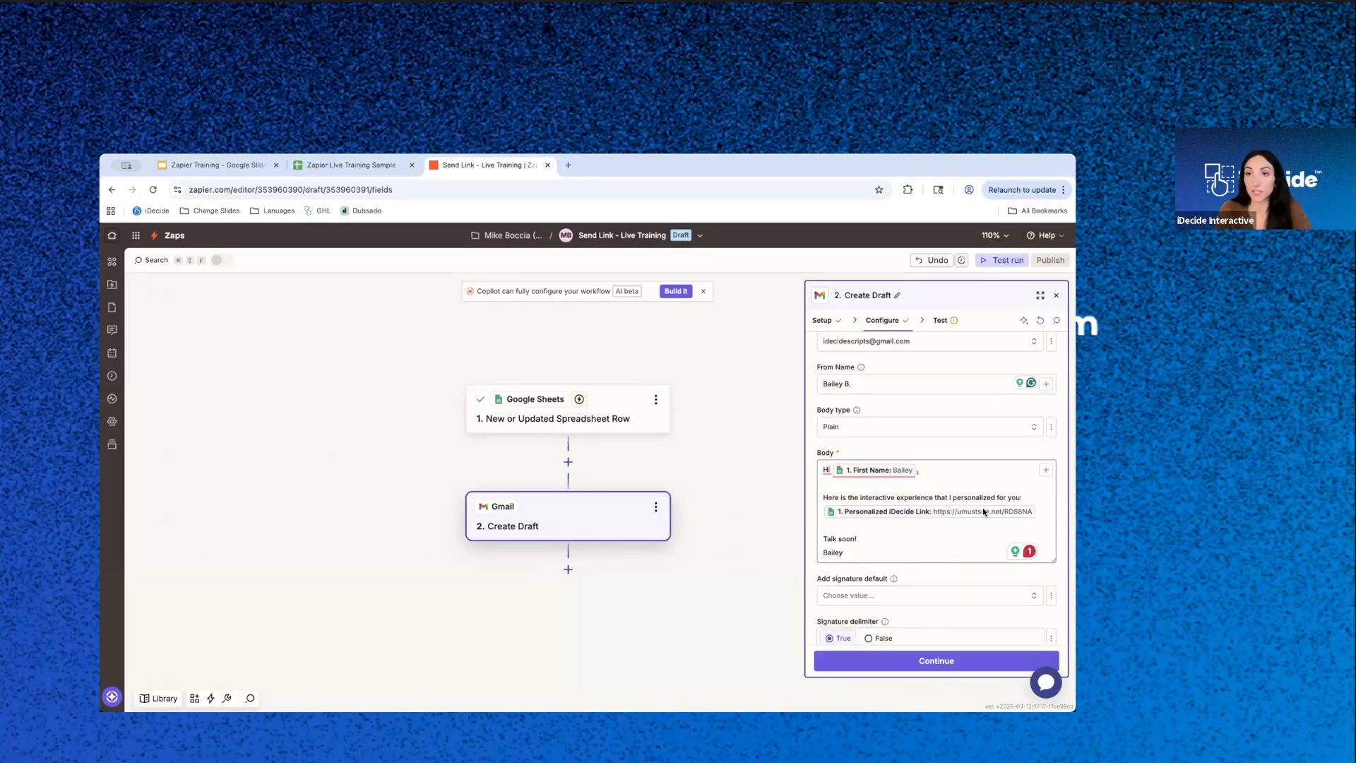
click(896, 547)
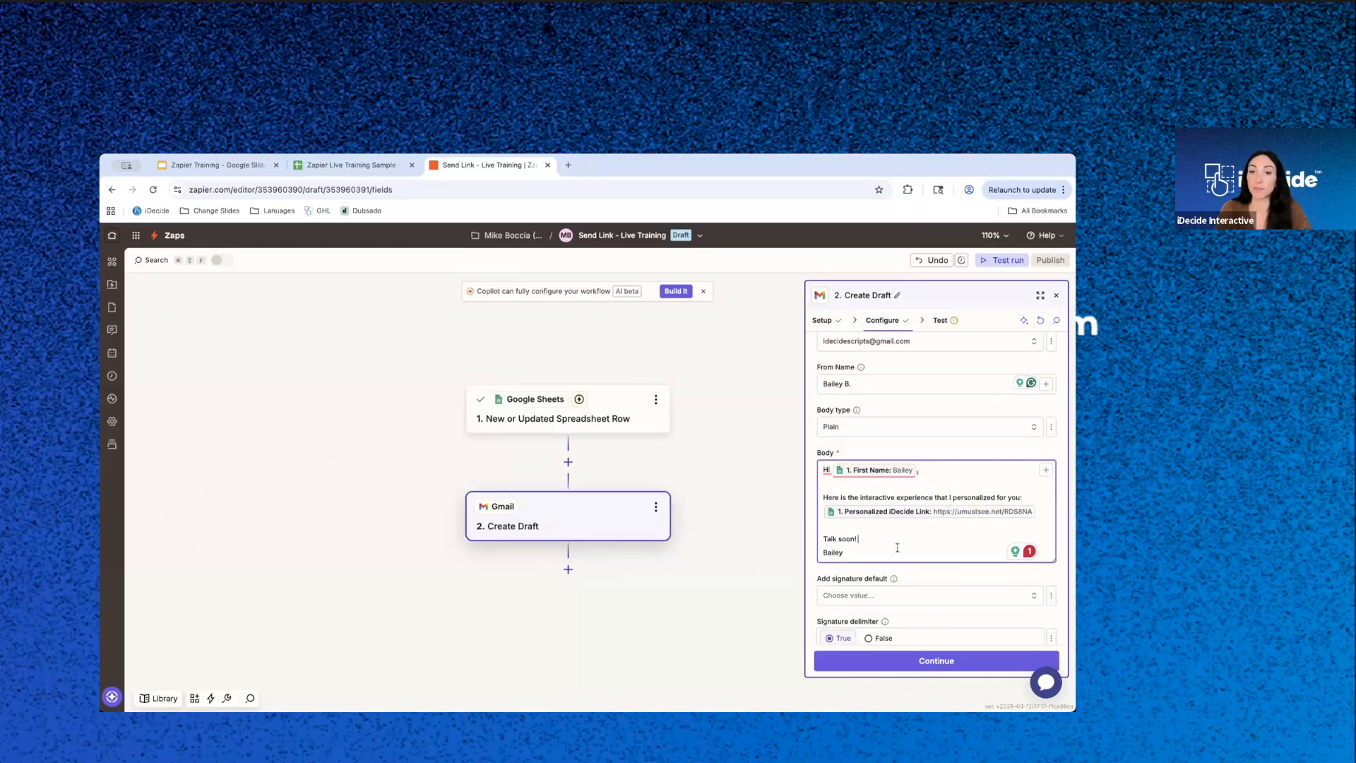
scroll(876, 607, down, 3)
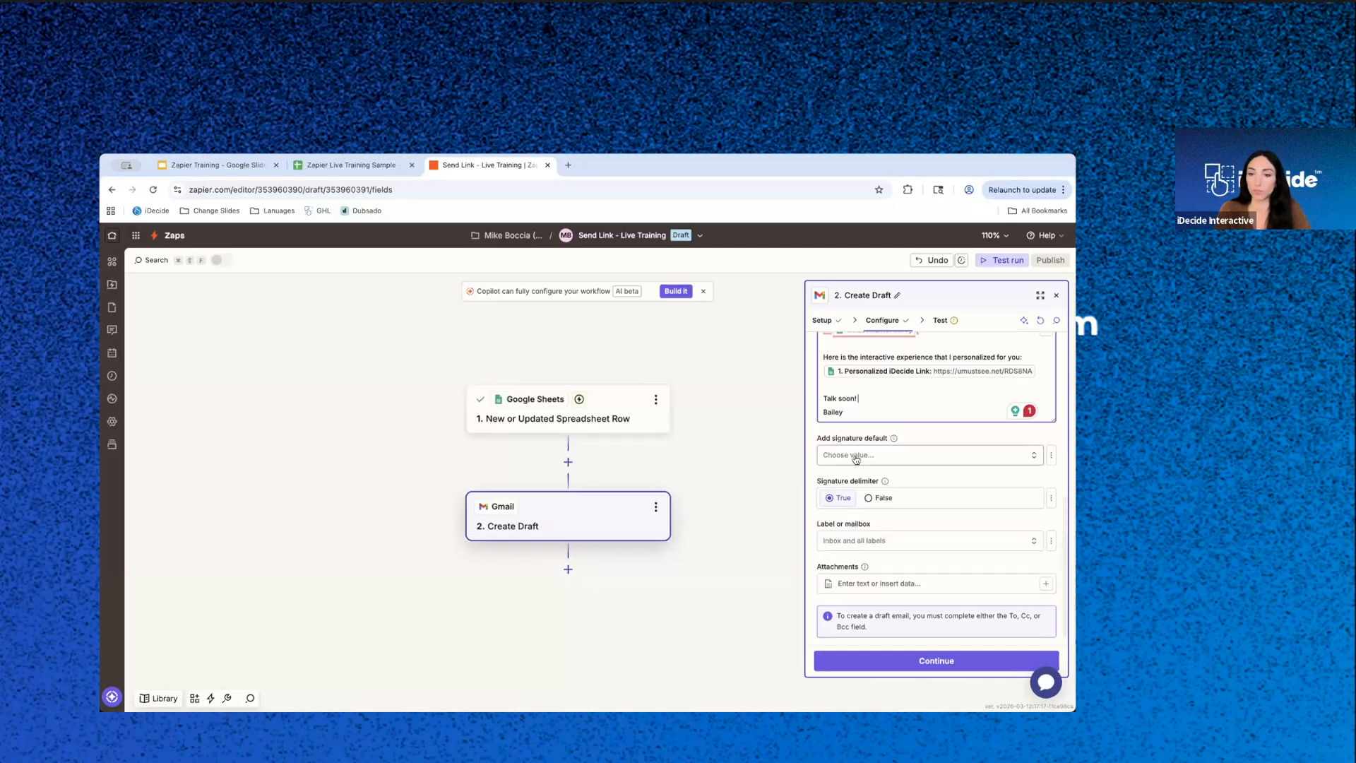
scroll(855, 459, down, 1)
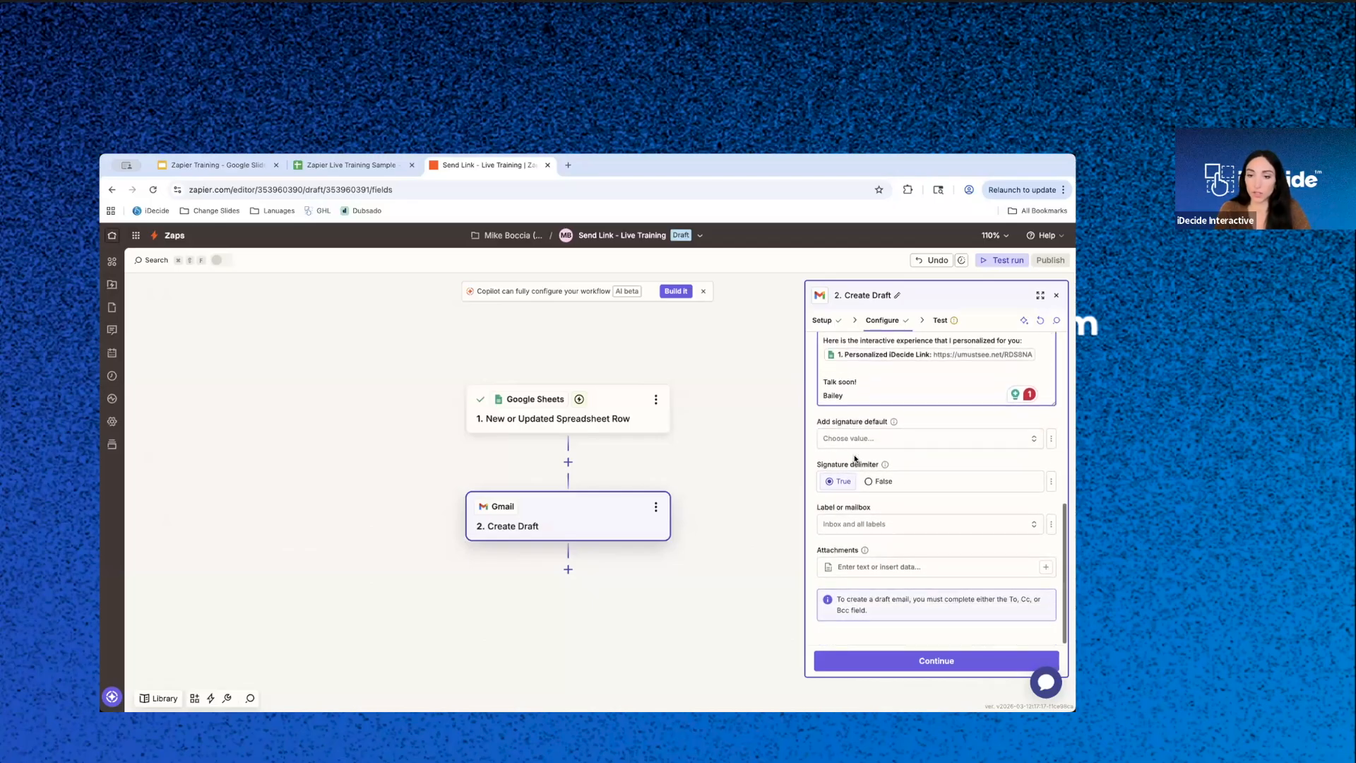
click(916, 661)
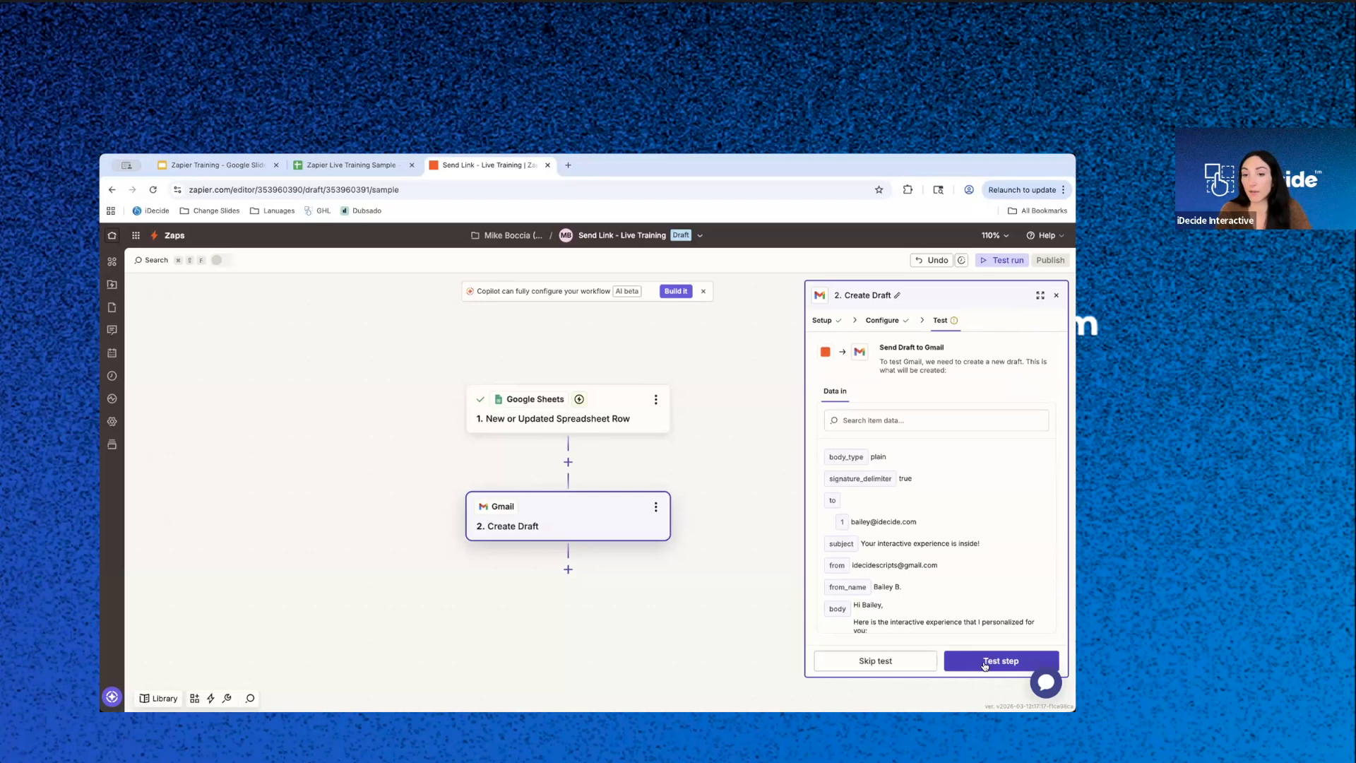
- Test the Create Draft step after checking its sender and body data, and publish the Zap
drag(851, 565, 877, 565)
triple_click(967, 565)
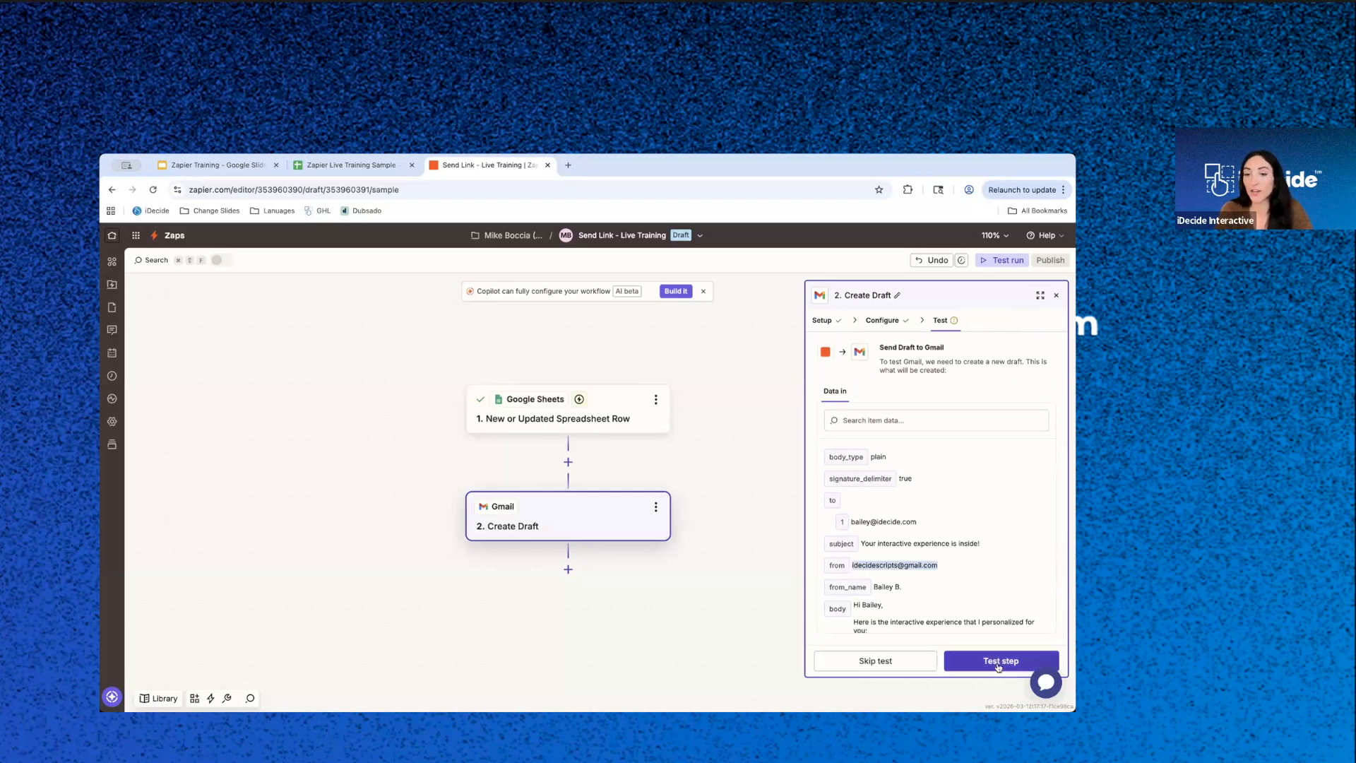
scroll(981, 625, down, 2)
scroll(981, 625, down, 3)
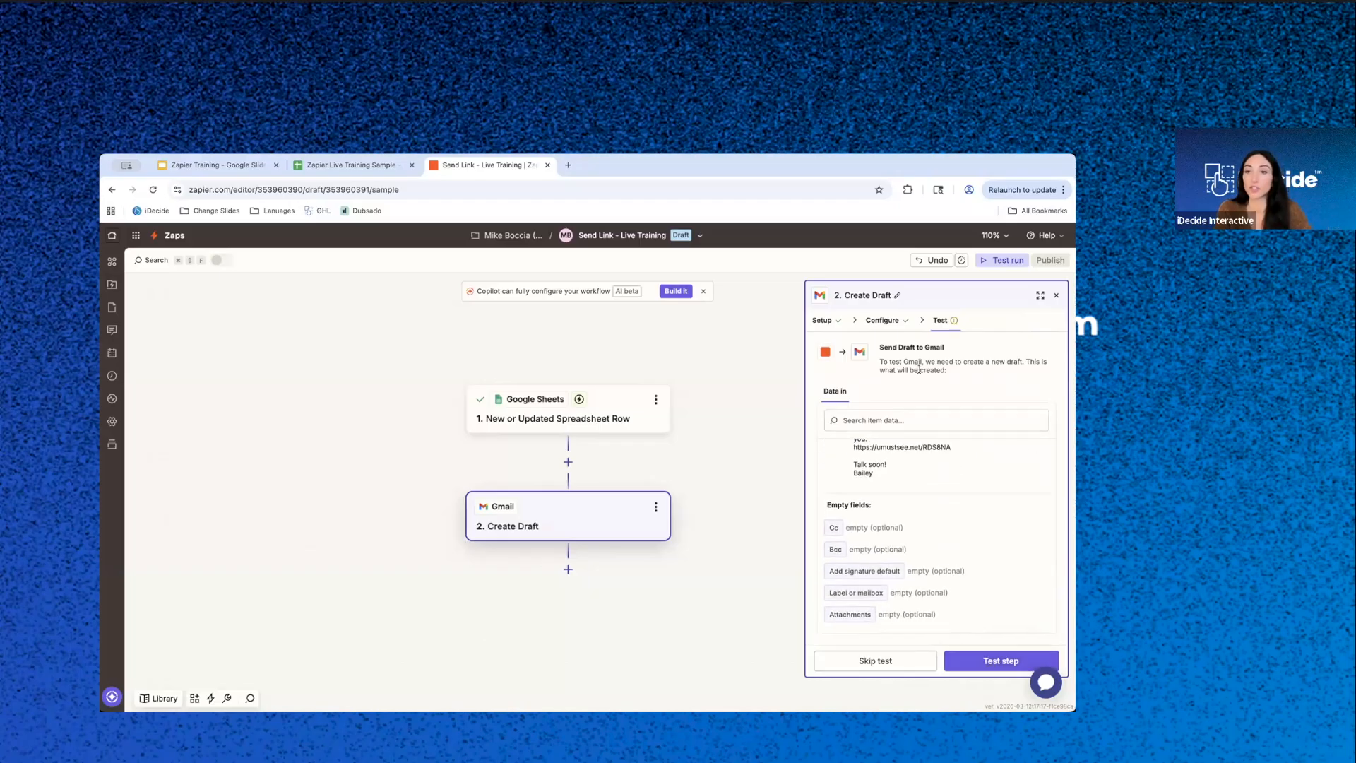
click(996, 661)
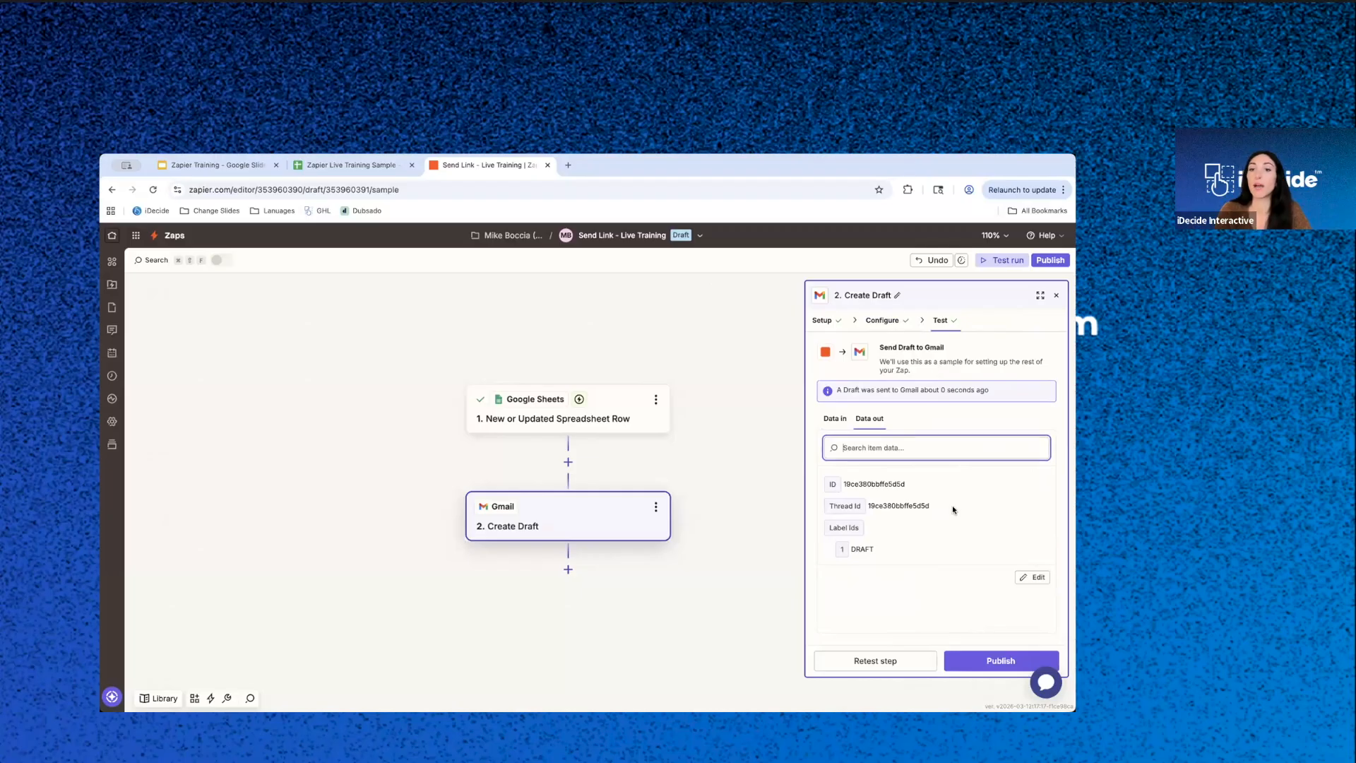
click(981, 664)
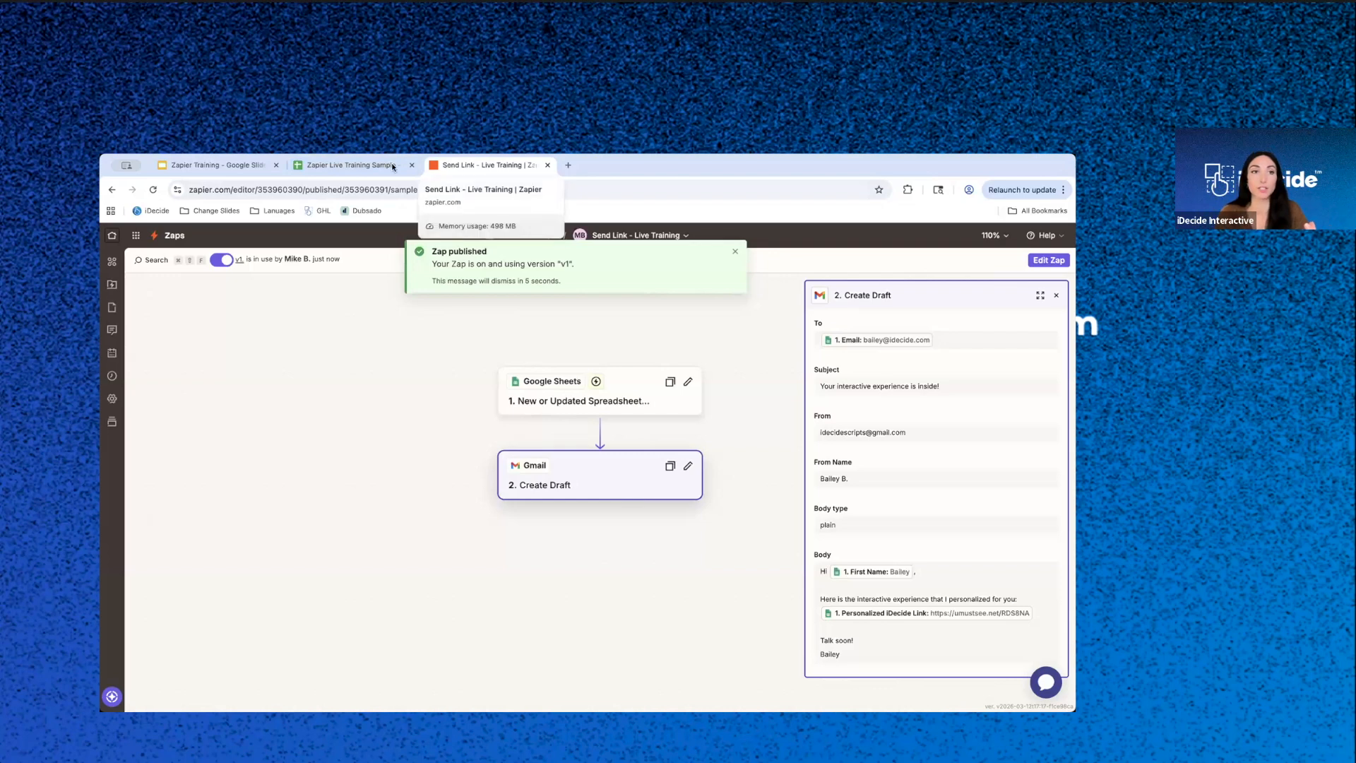
- Review Steps 2 and 3 on the "What We're Building Today" slide in Google Slides, and switch to the Zapier Live Training Sample spreadsheet
click(246, 167)
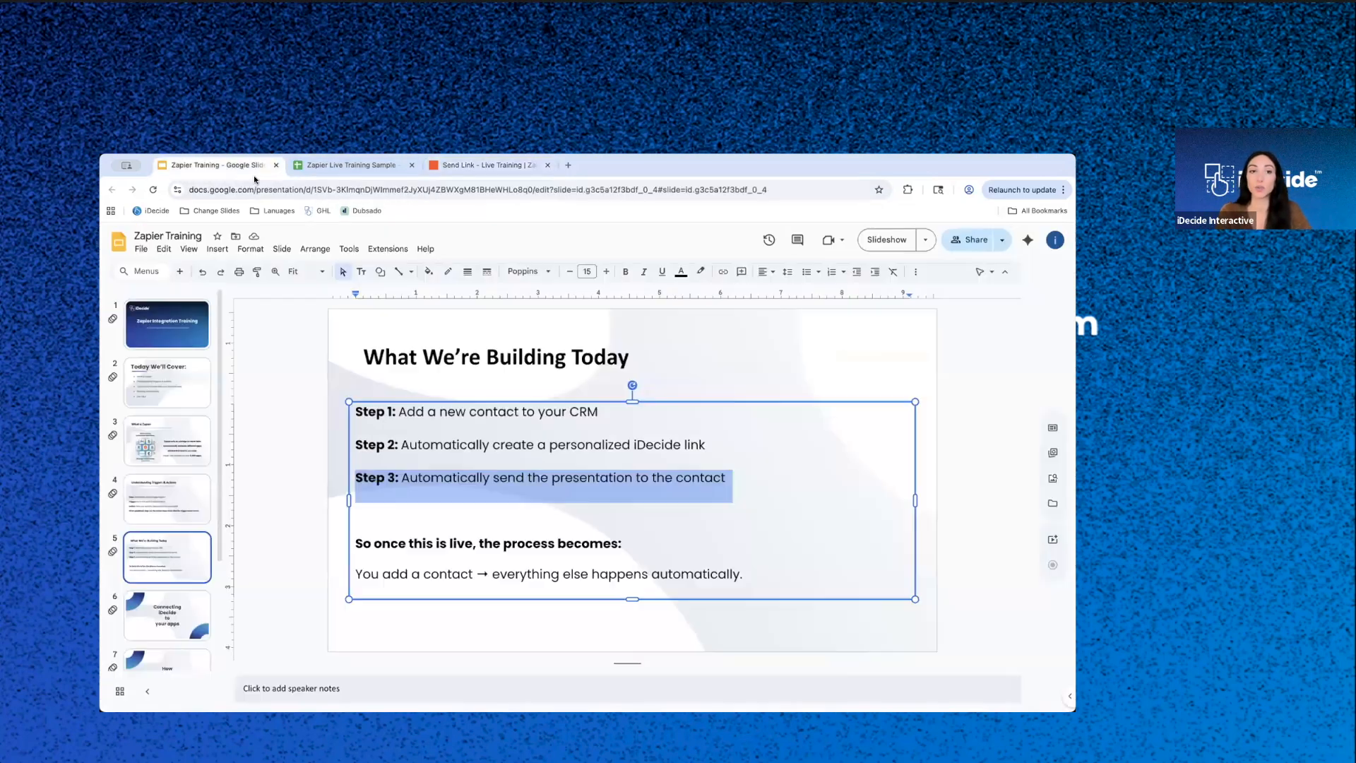
drag(401, 445, 732, 447)
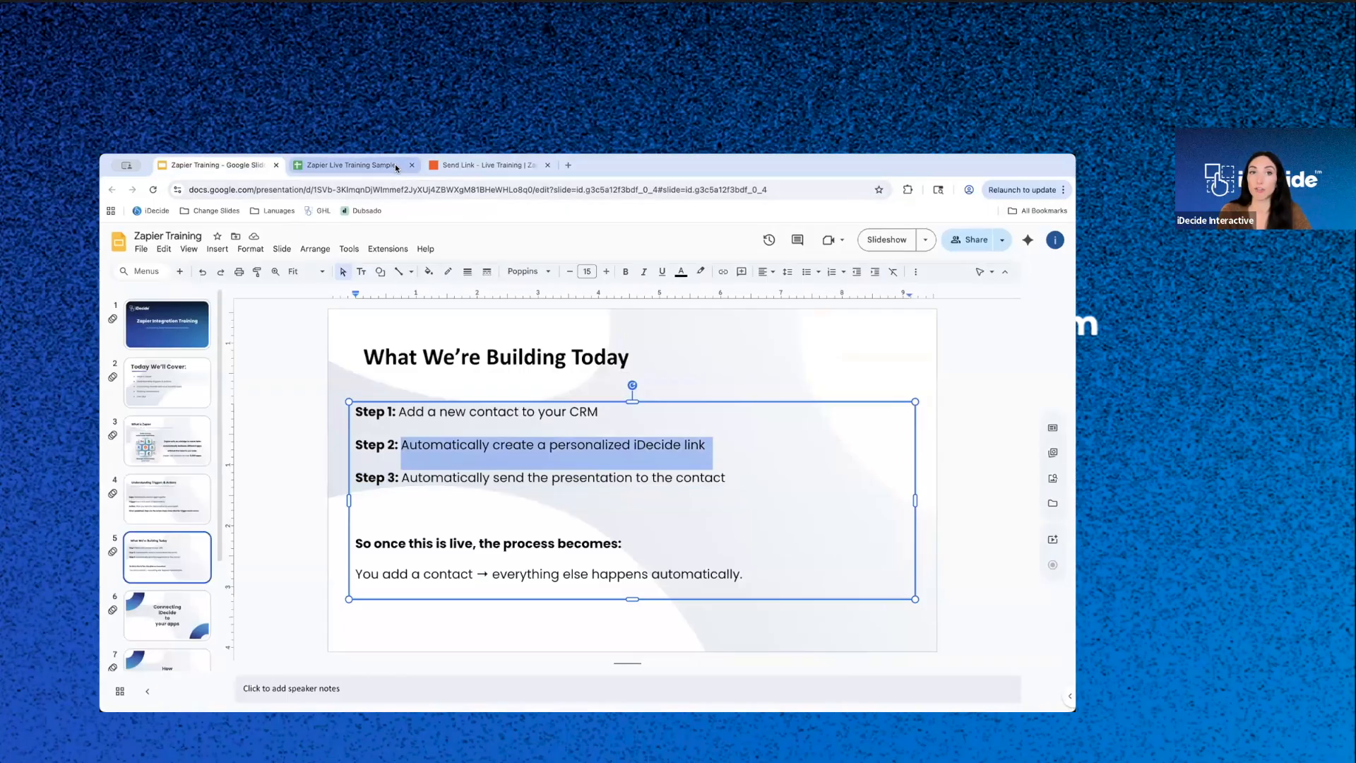
drag(402, 475, 791, 474)
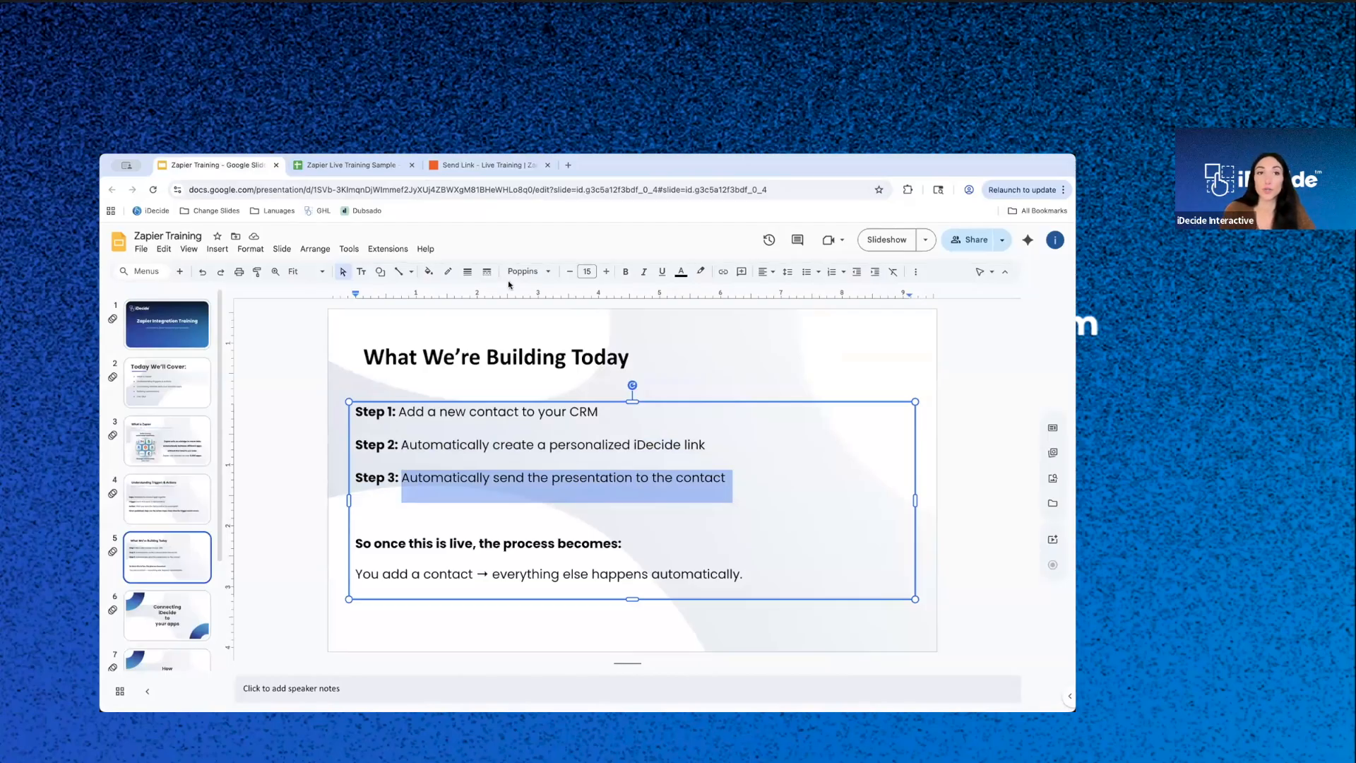
click(351, 165)
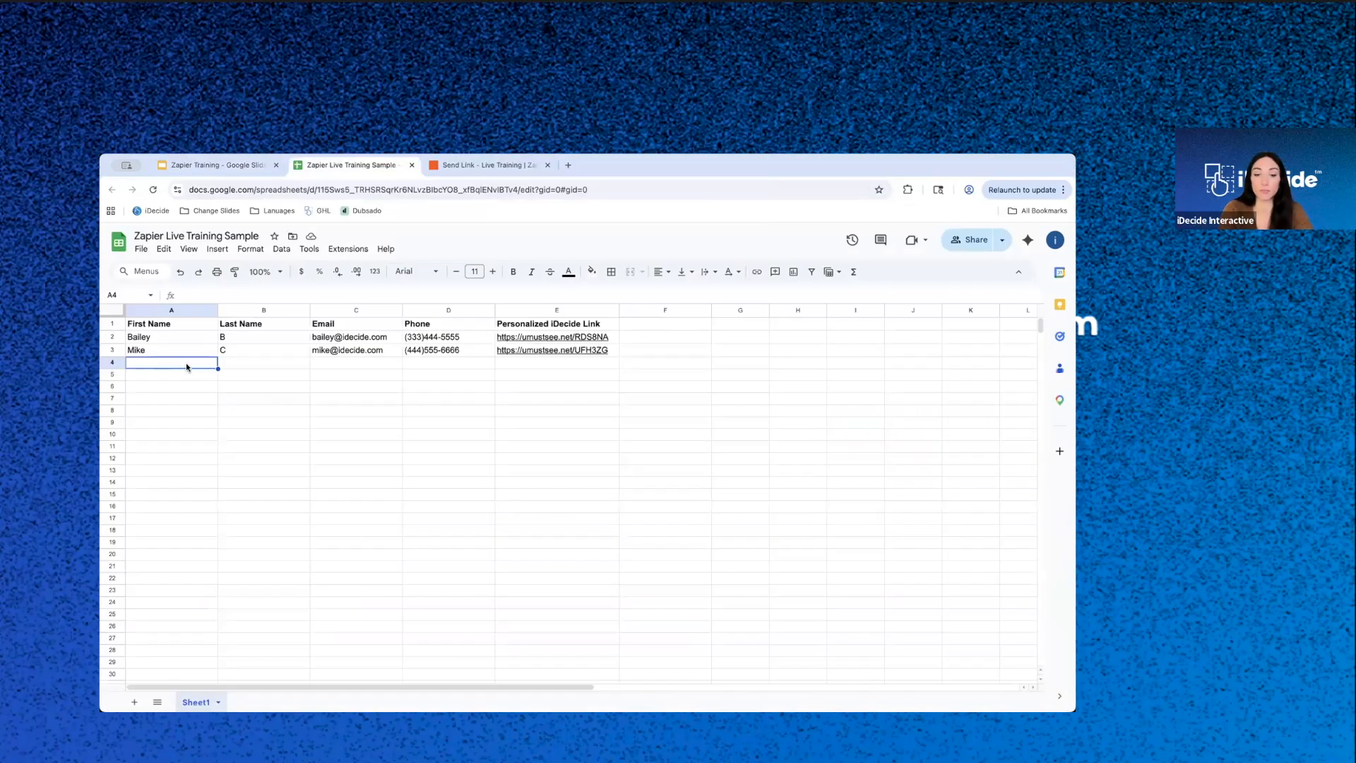
- Fill row 4 with a new contact's first name, last initial and e-mail address, leaving the phone empty, and select its Personalized iDecide Link cell
text(Carly)
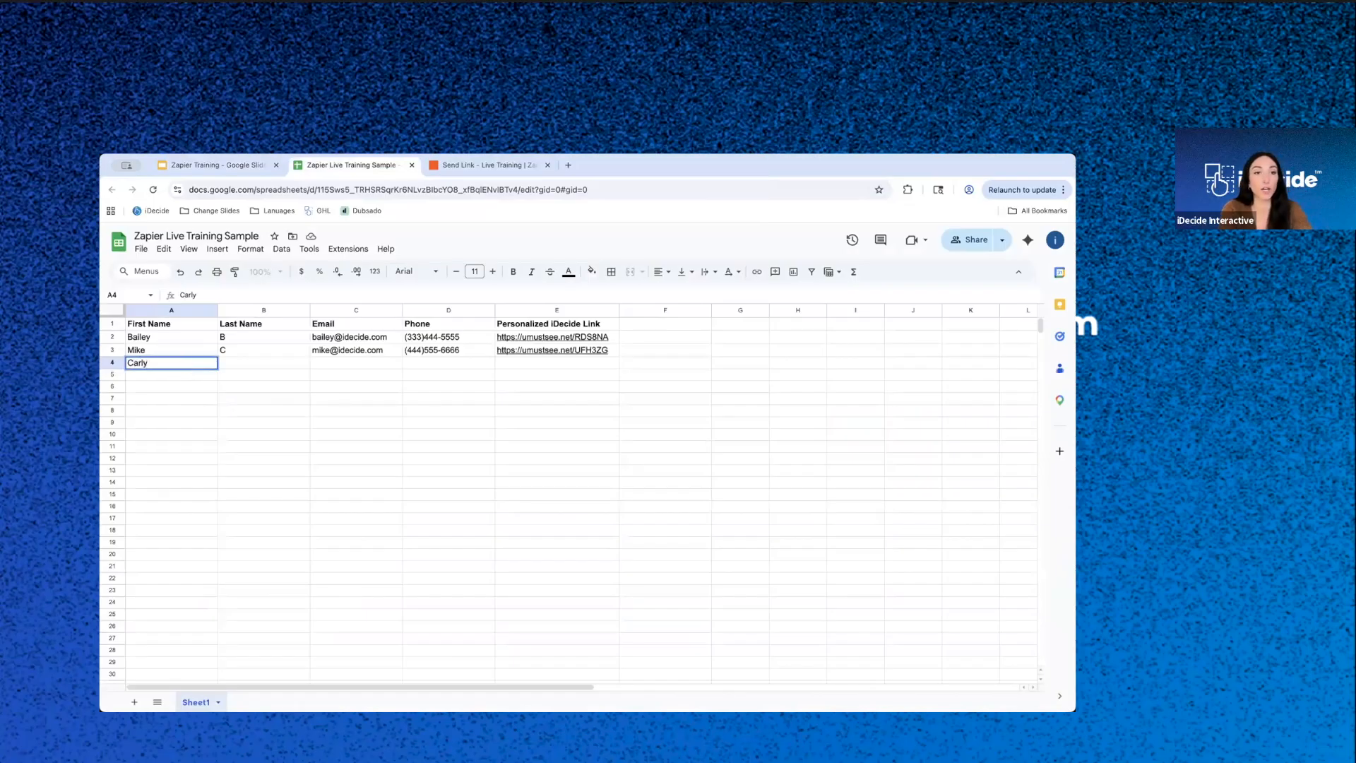
key(Tab)
text(N)
key(Tab)
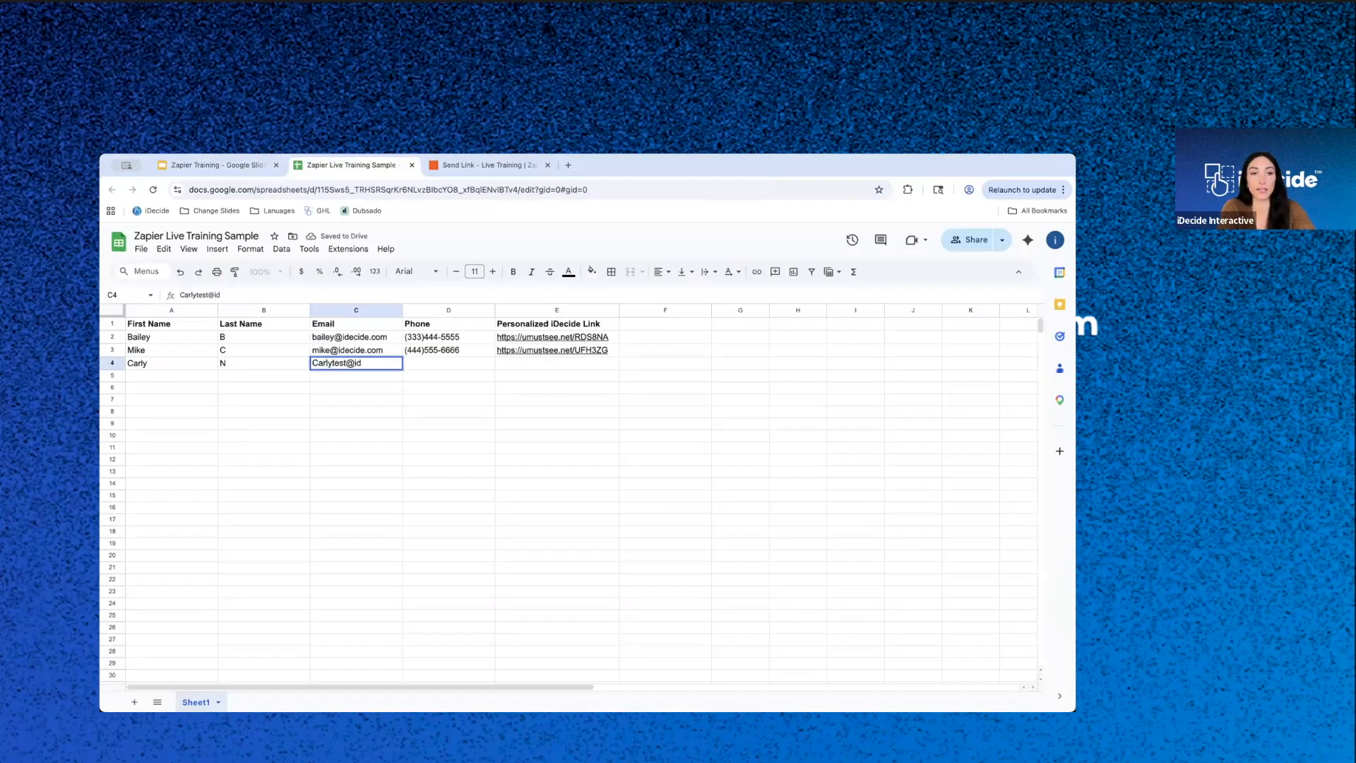
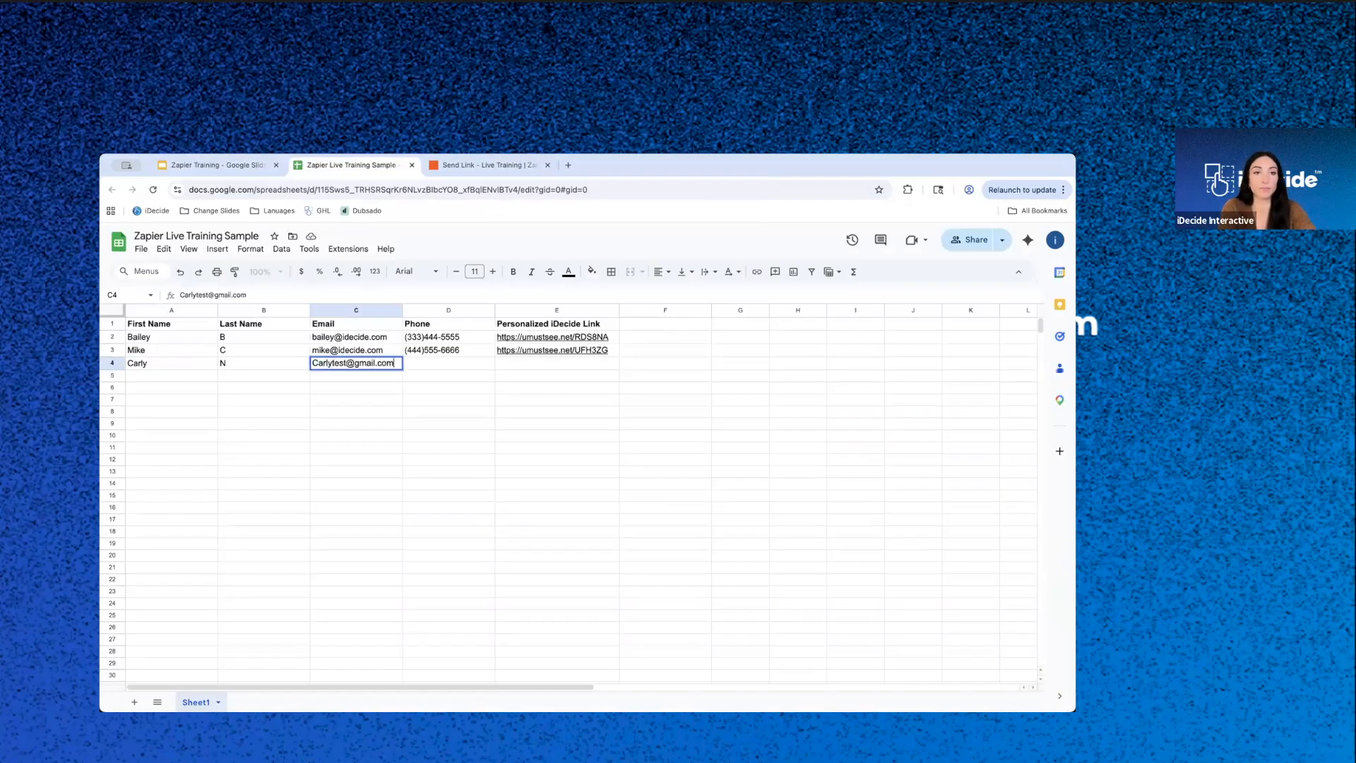
key(Tab)
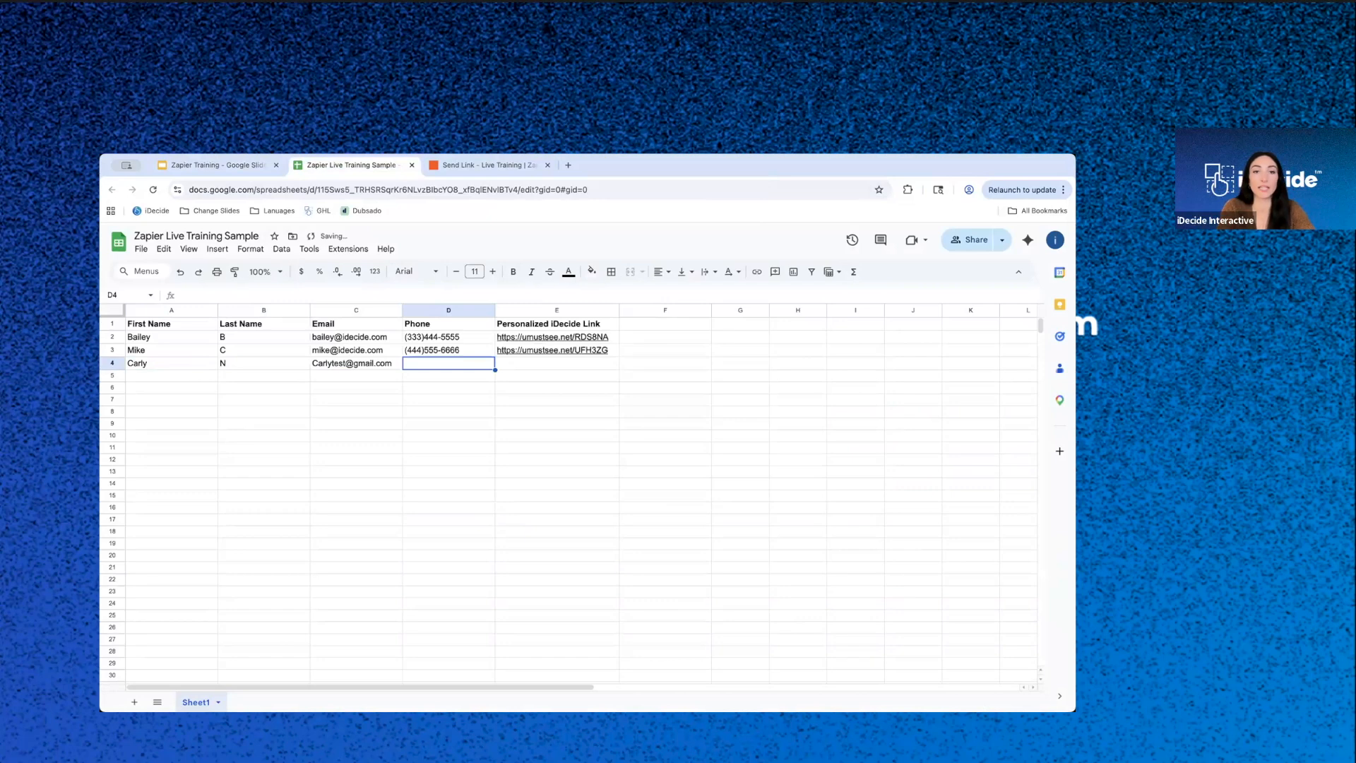
click(561, 368)
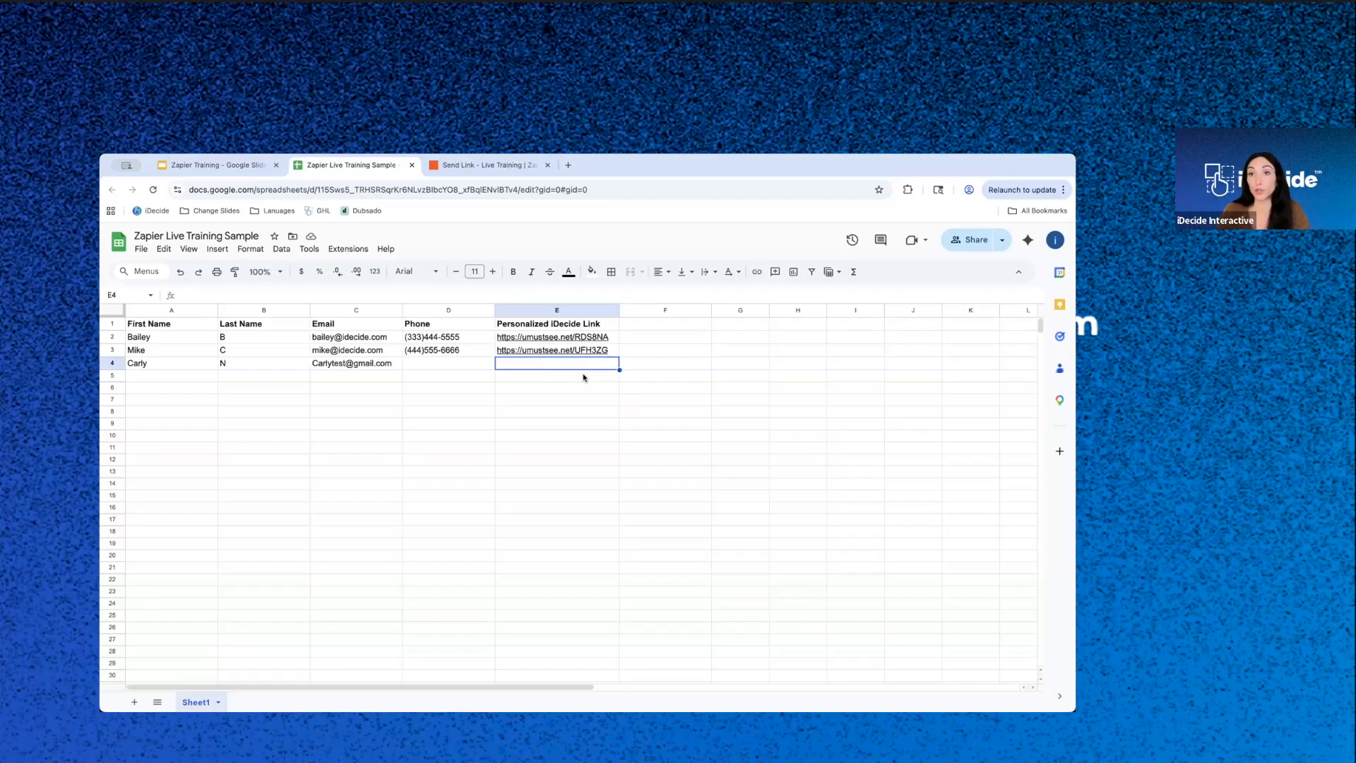
- Switch to Zapier, review the published Create Draft step's fields down to the signature delimiter, and close its details
click(505, 166)
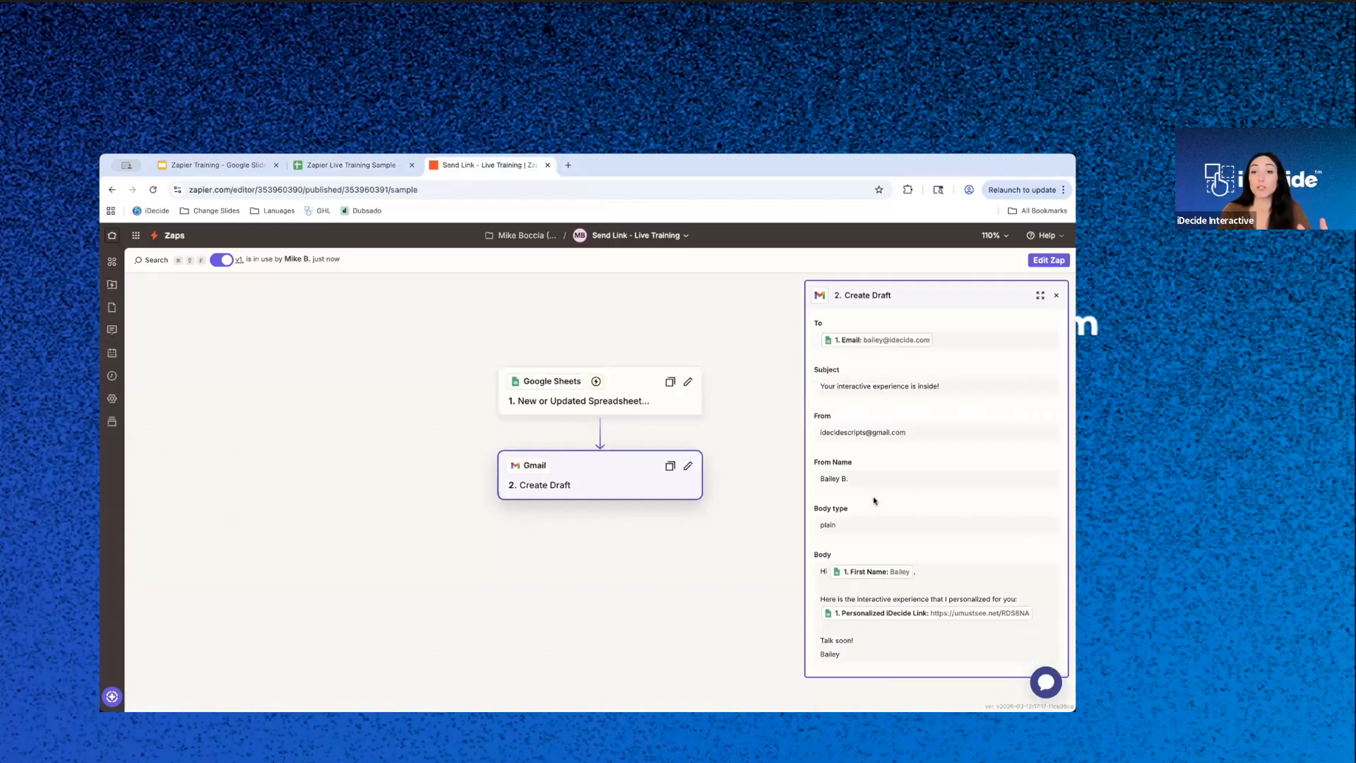
scroll(875, 499, down, 2)
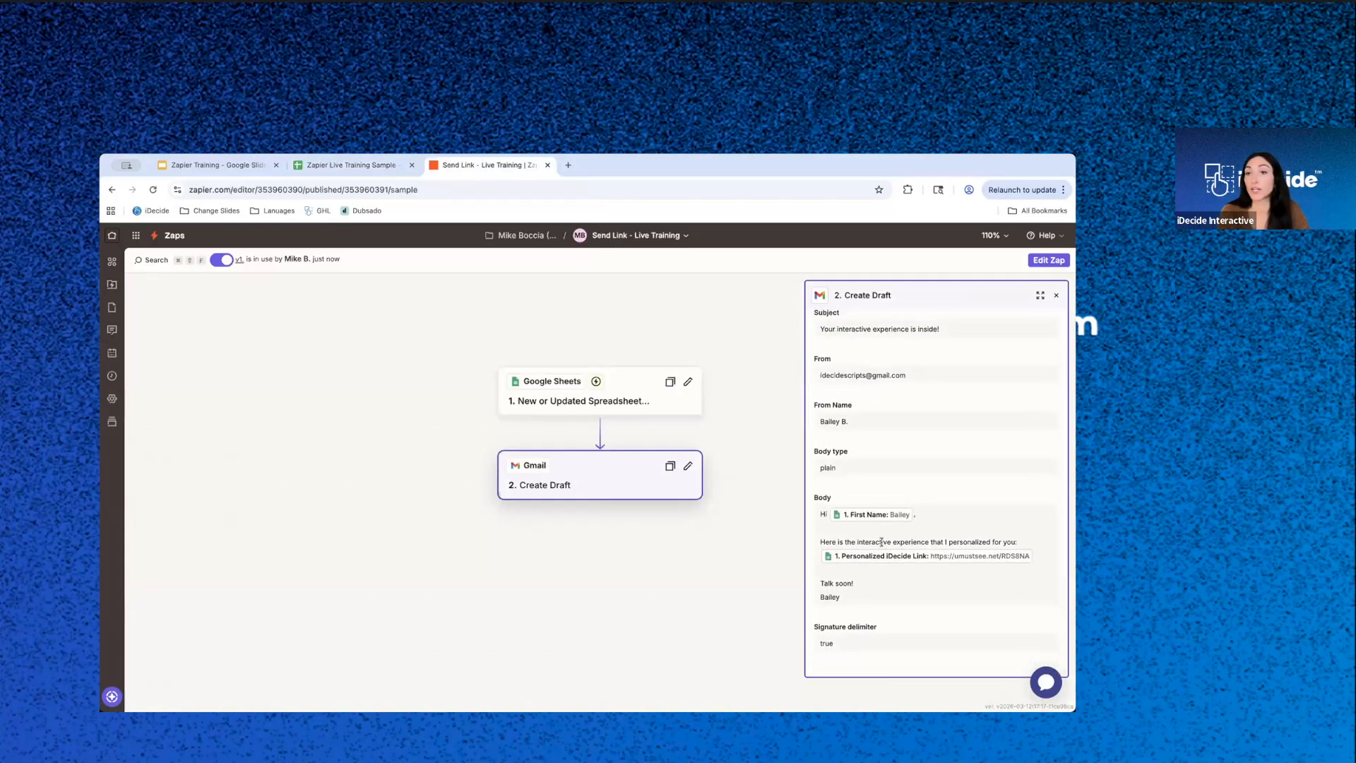
click(1055, 295)
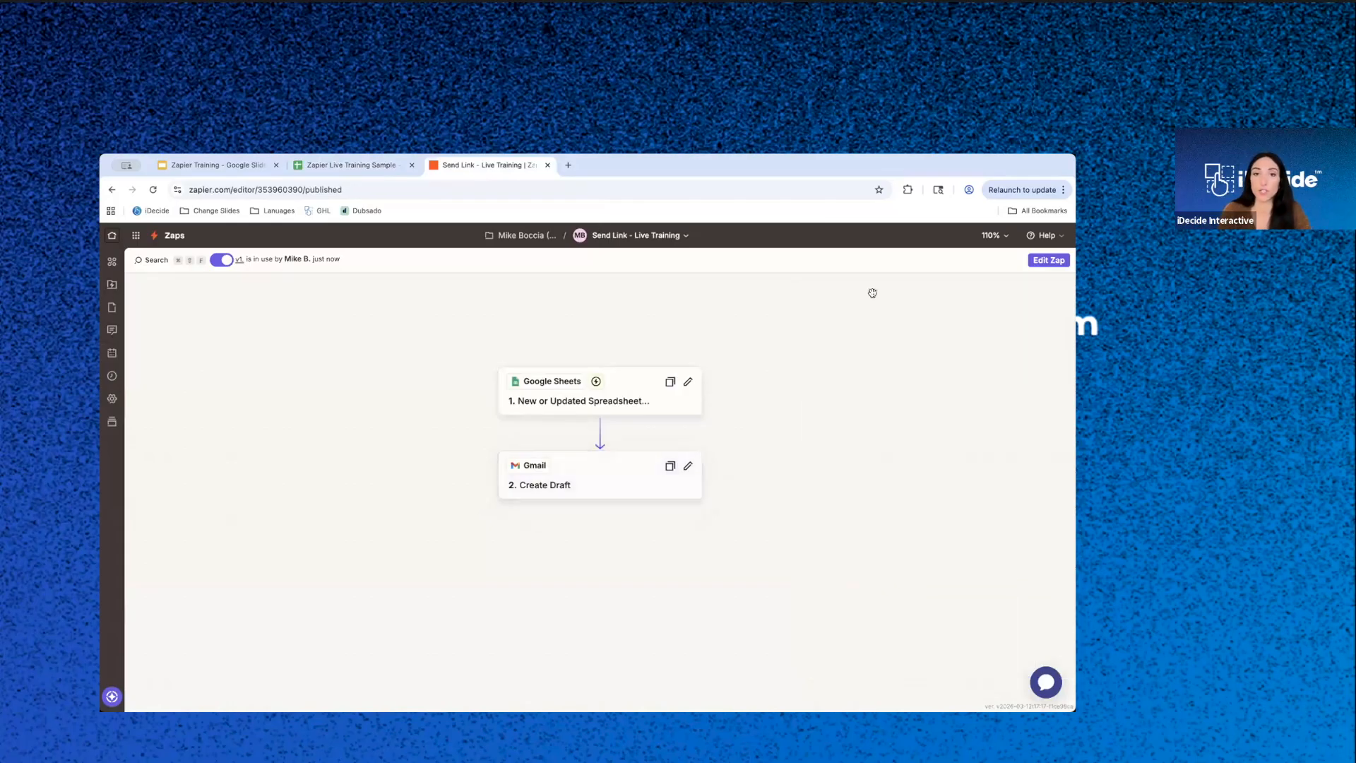
- Edit the Zap and add a ChatGPT (OpenAI) step between the Google Sheets trigger and the Gmail Create Draft step
click(1047, 260)
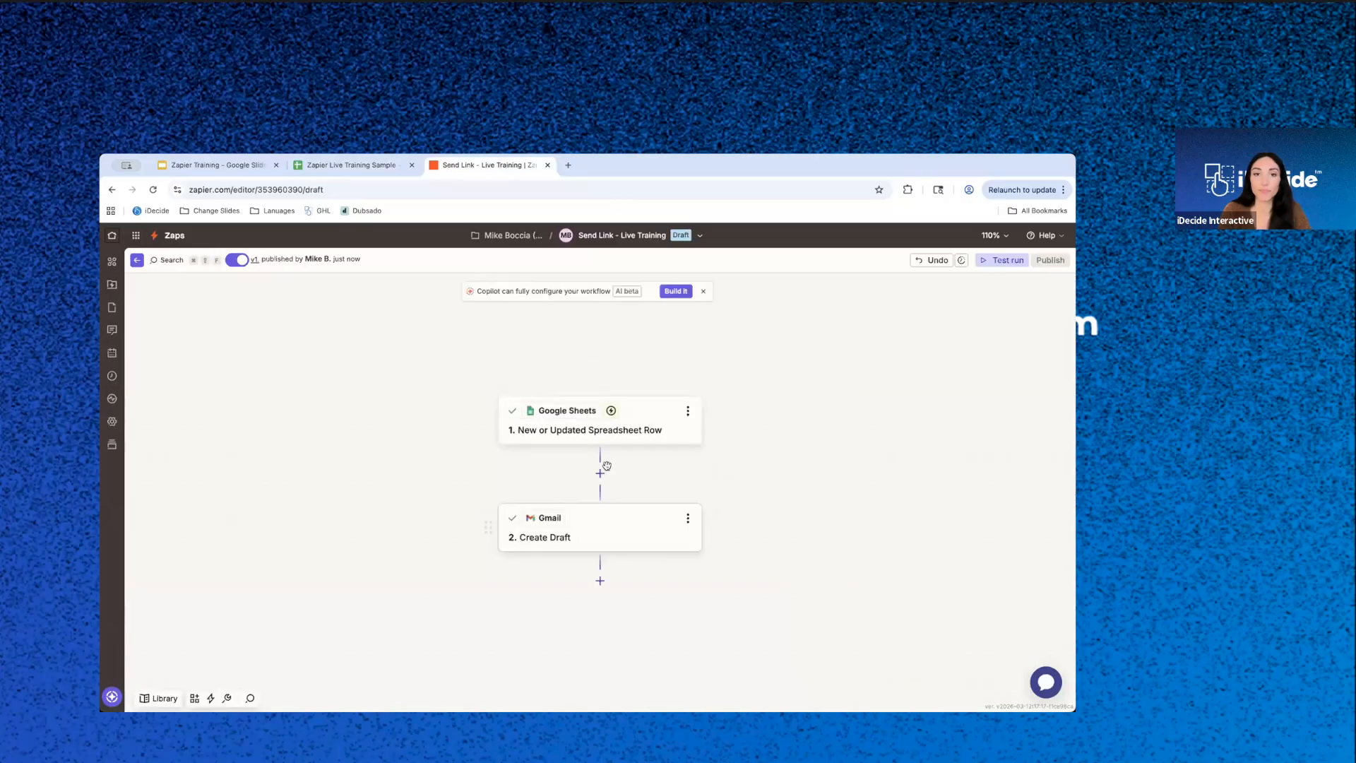
click(600, 473)
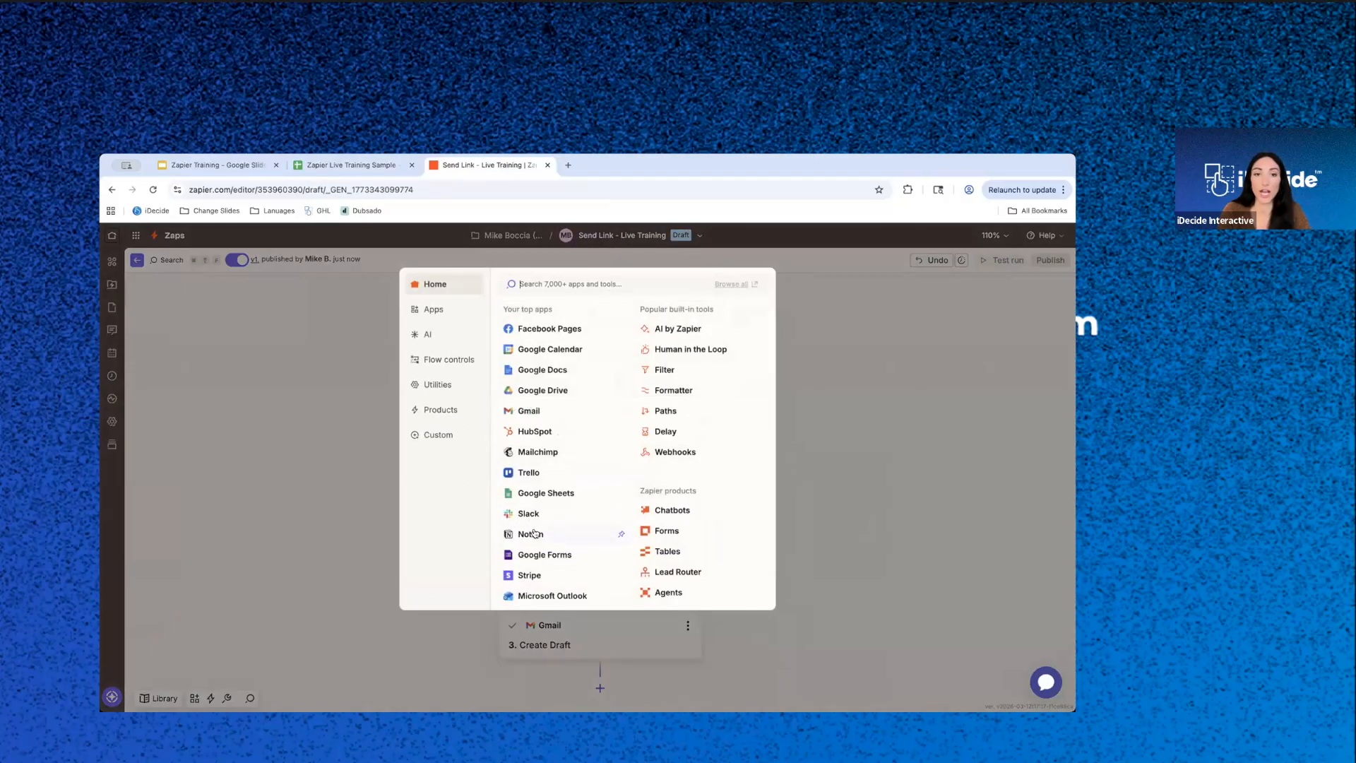
text(d)
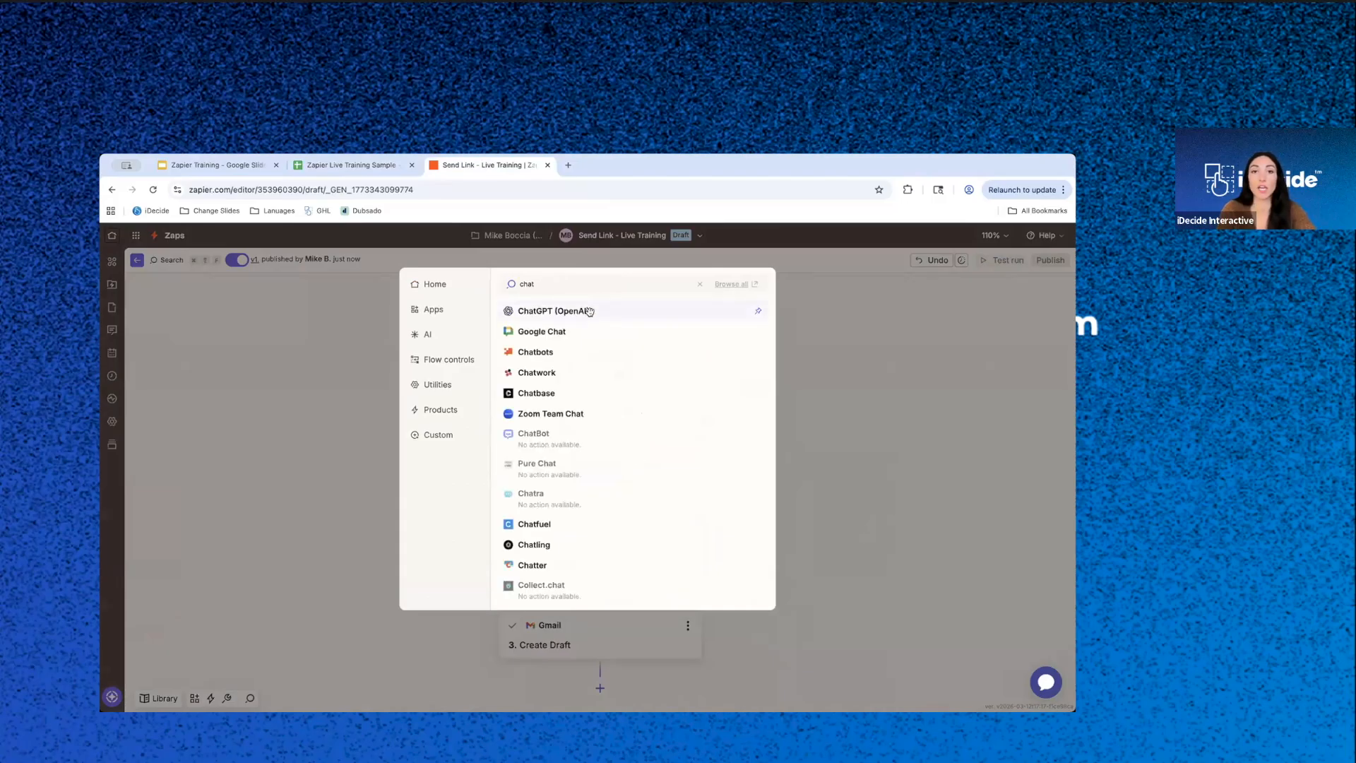
click(590, 313)
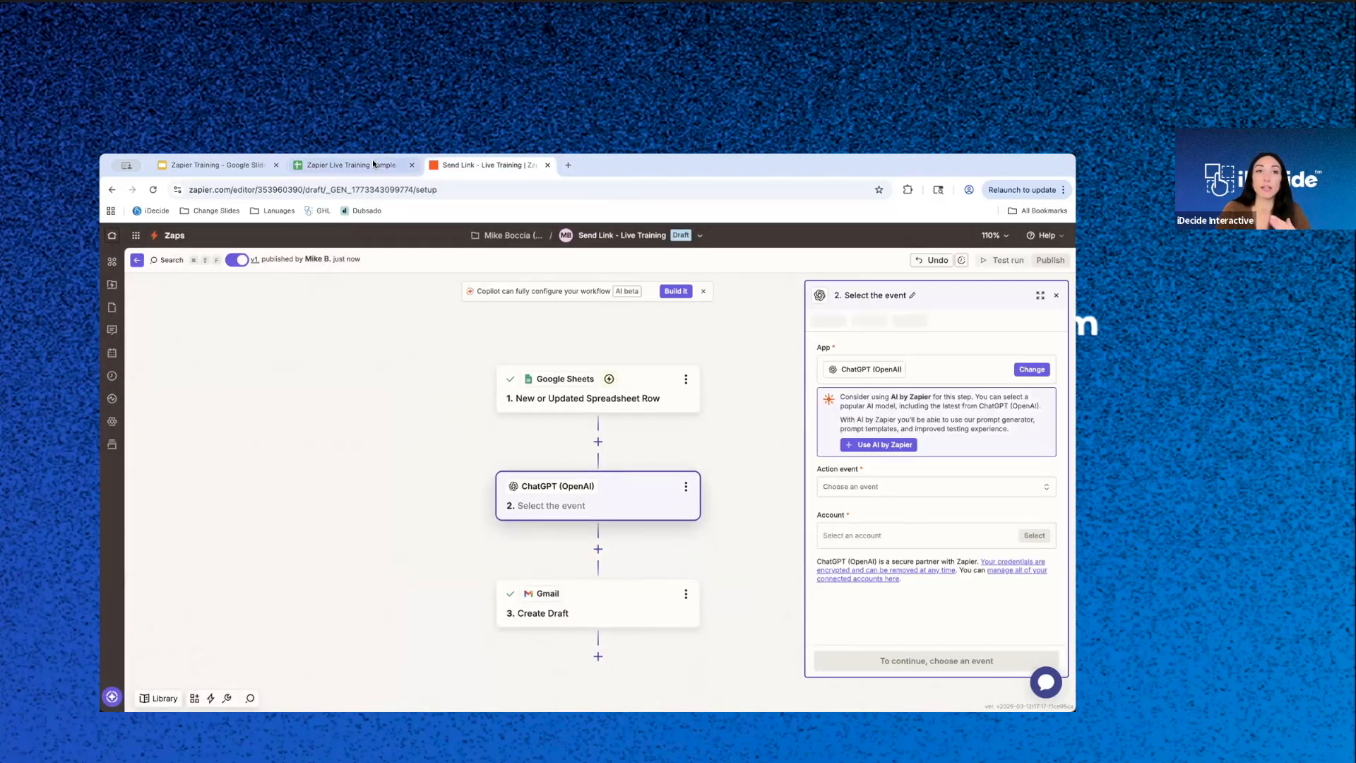
- Switch to the Zapier Live Training Sample spreadsheet and add an "Interests" header in F1, beside Personalized iDecide Link
click(382, 168)
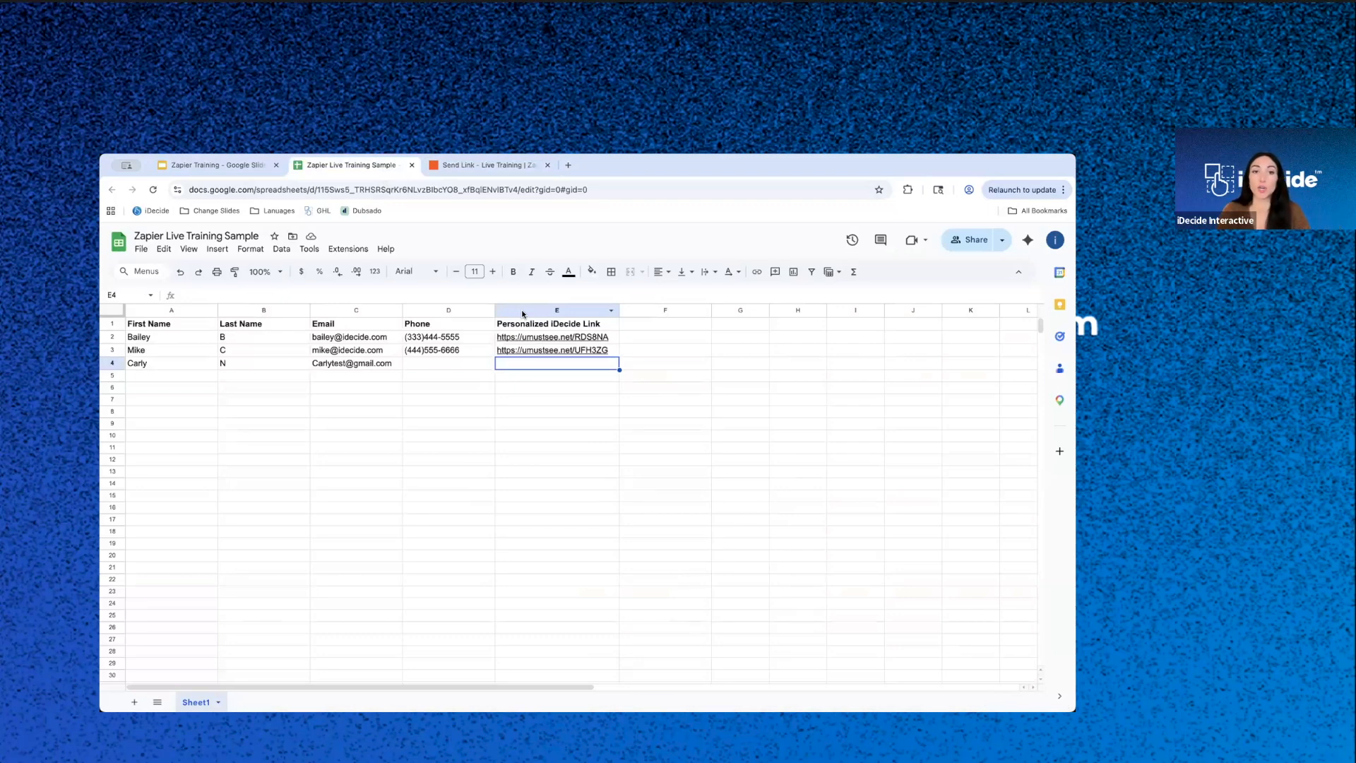
click(647, 324)
text(Interests)
key(Return)
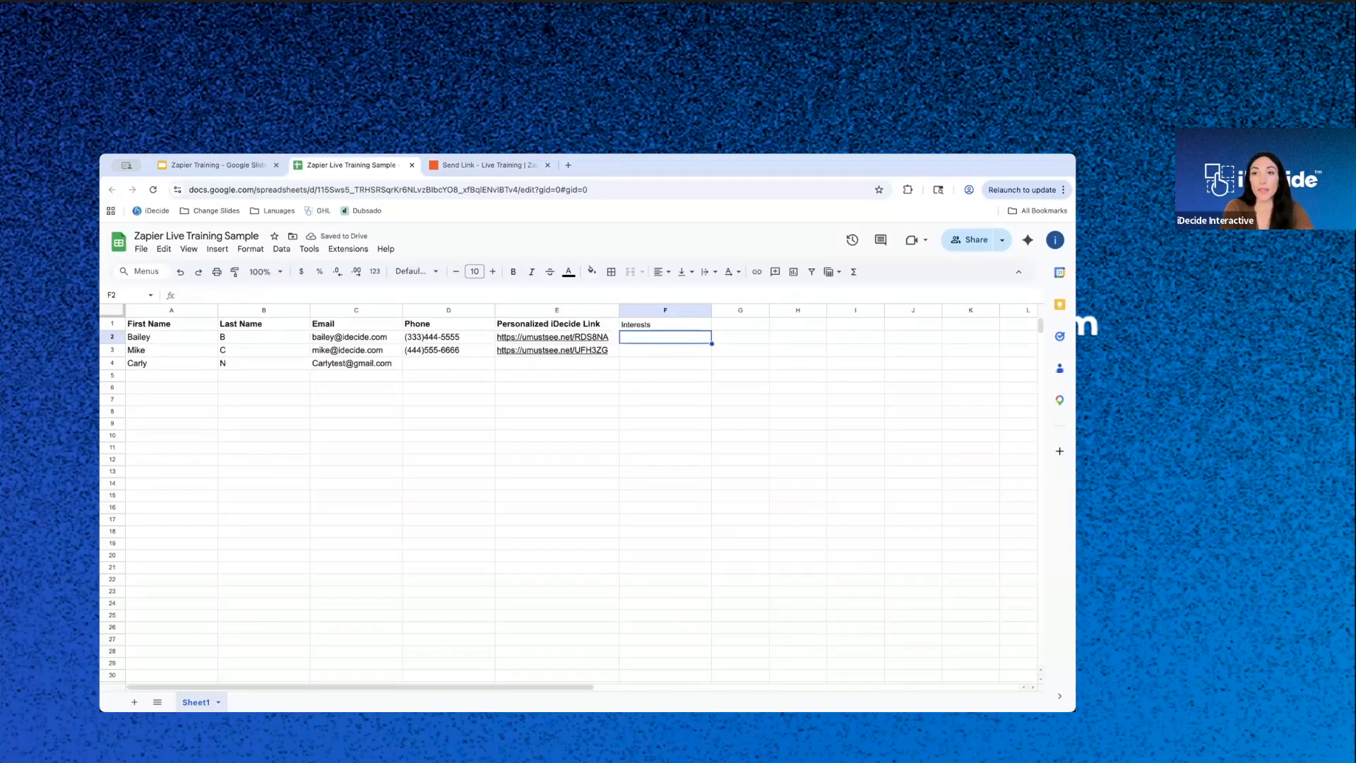
- Enter "They work for a restuarant called Good Eats." as the first contact's interests in F2
text(Joining)
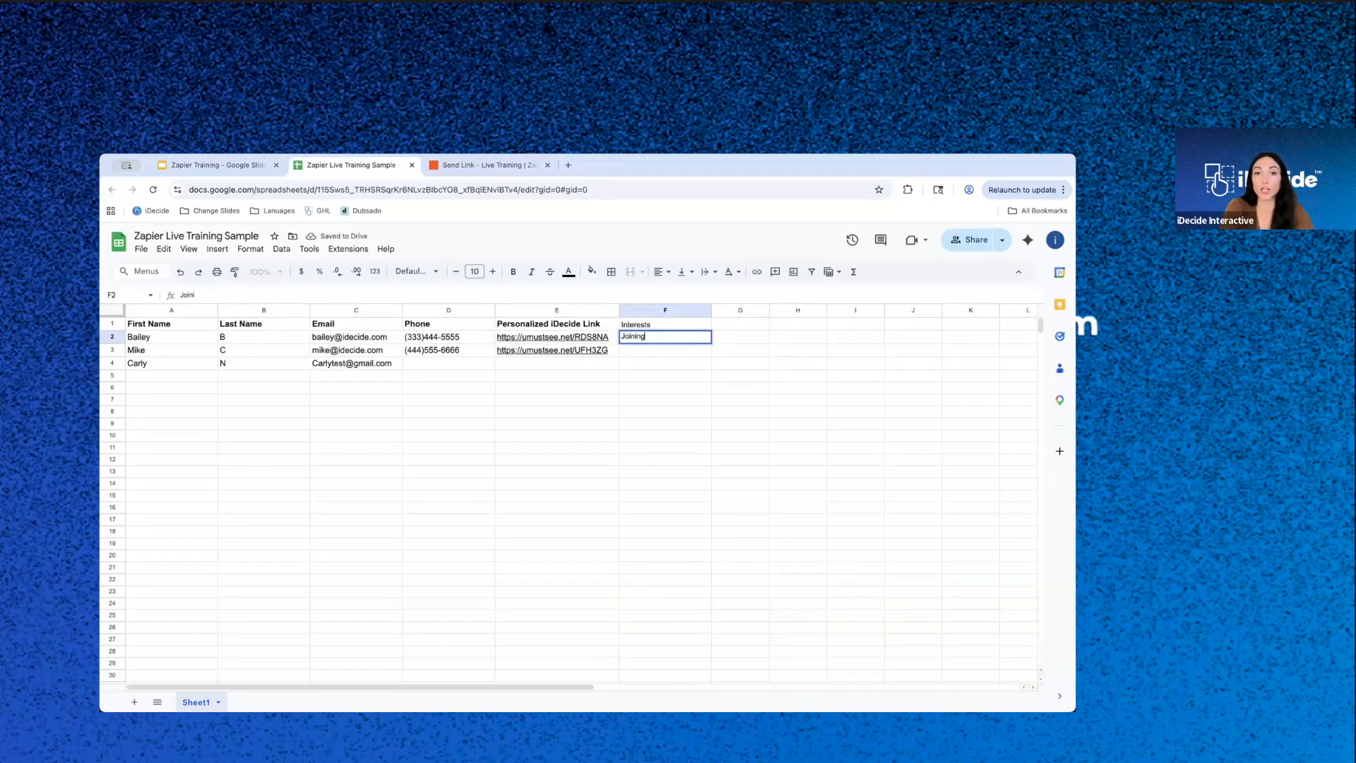
key(Escape)
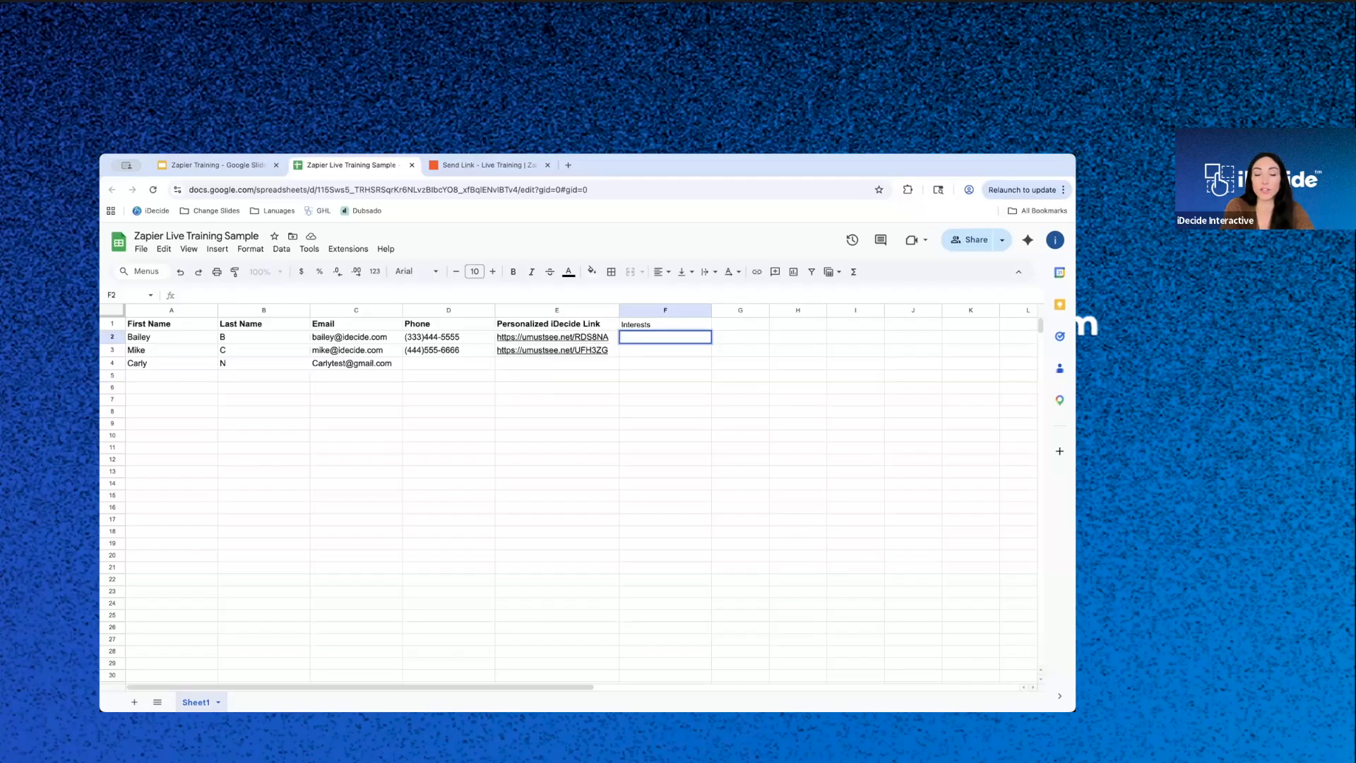
text(They work)
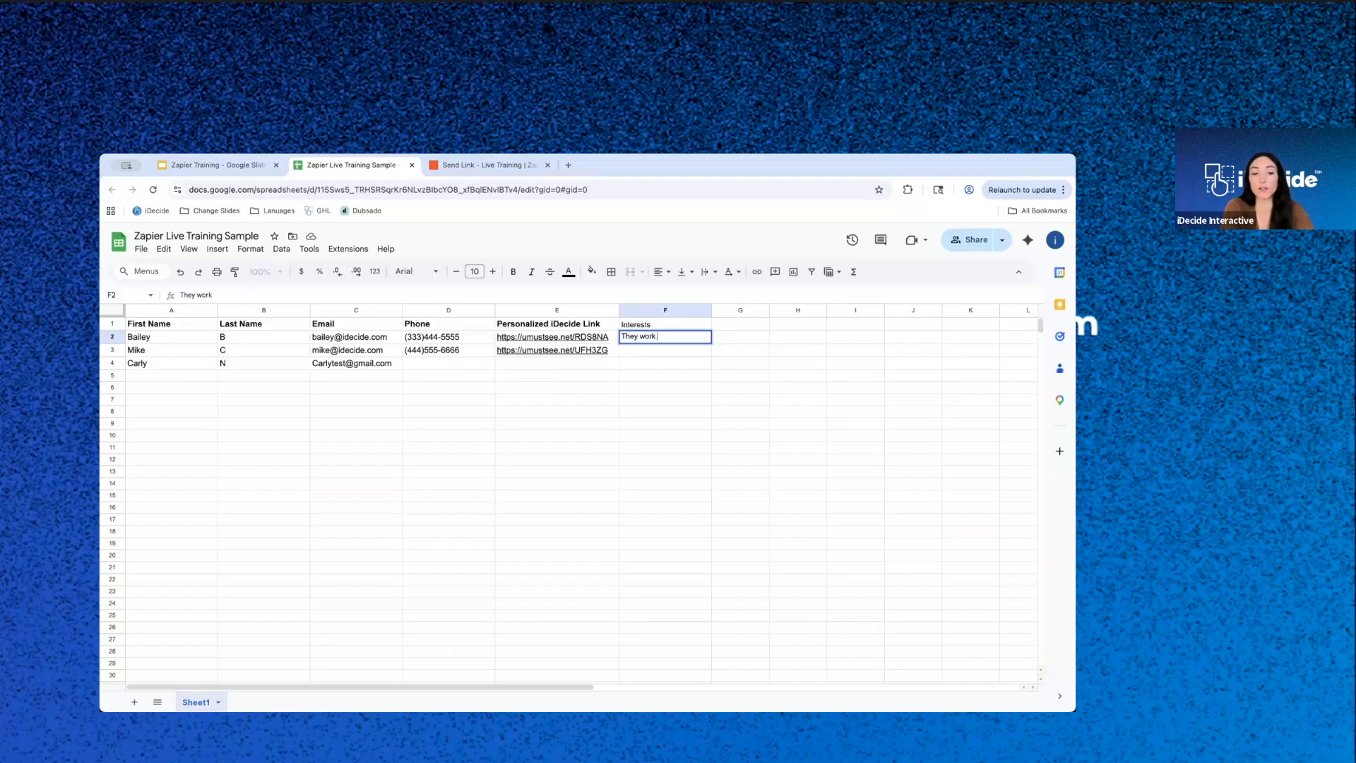
text( for a restua)
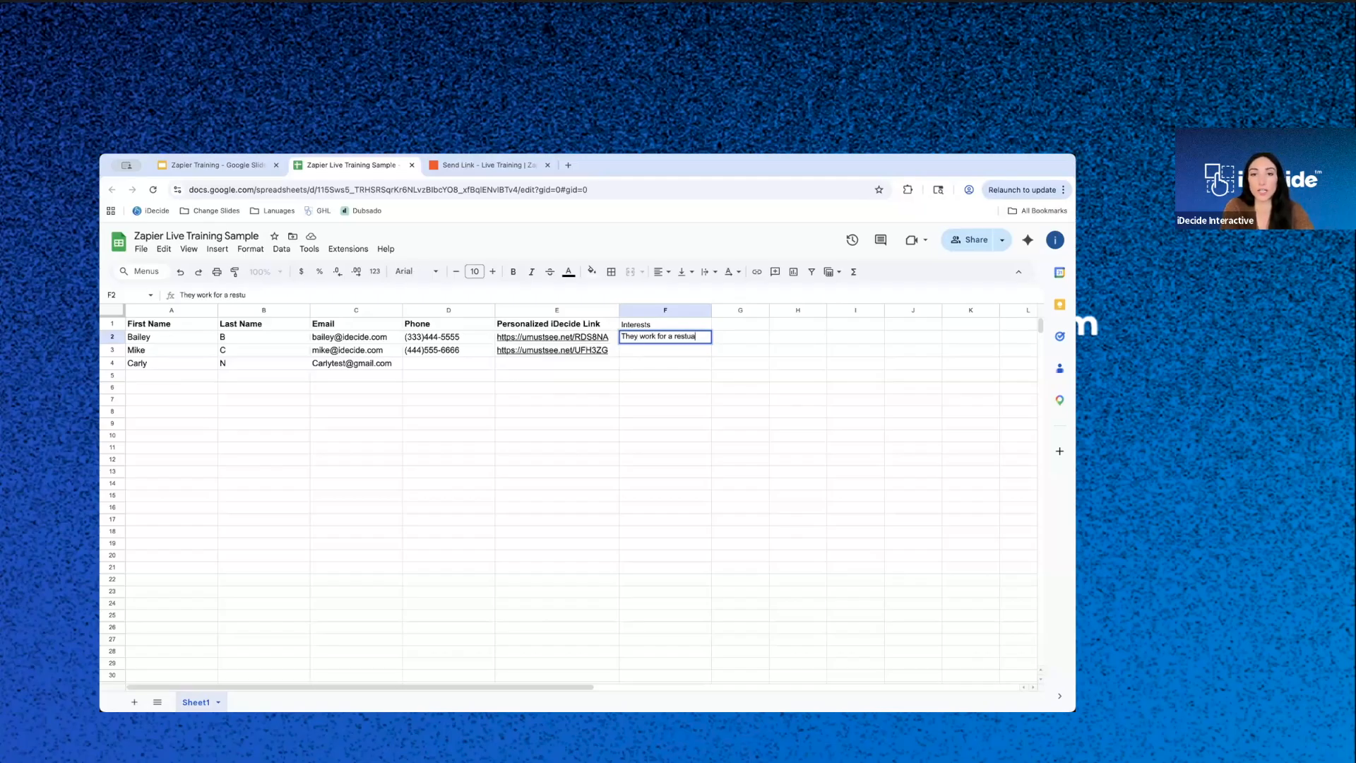
text(ranct called )
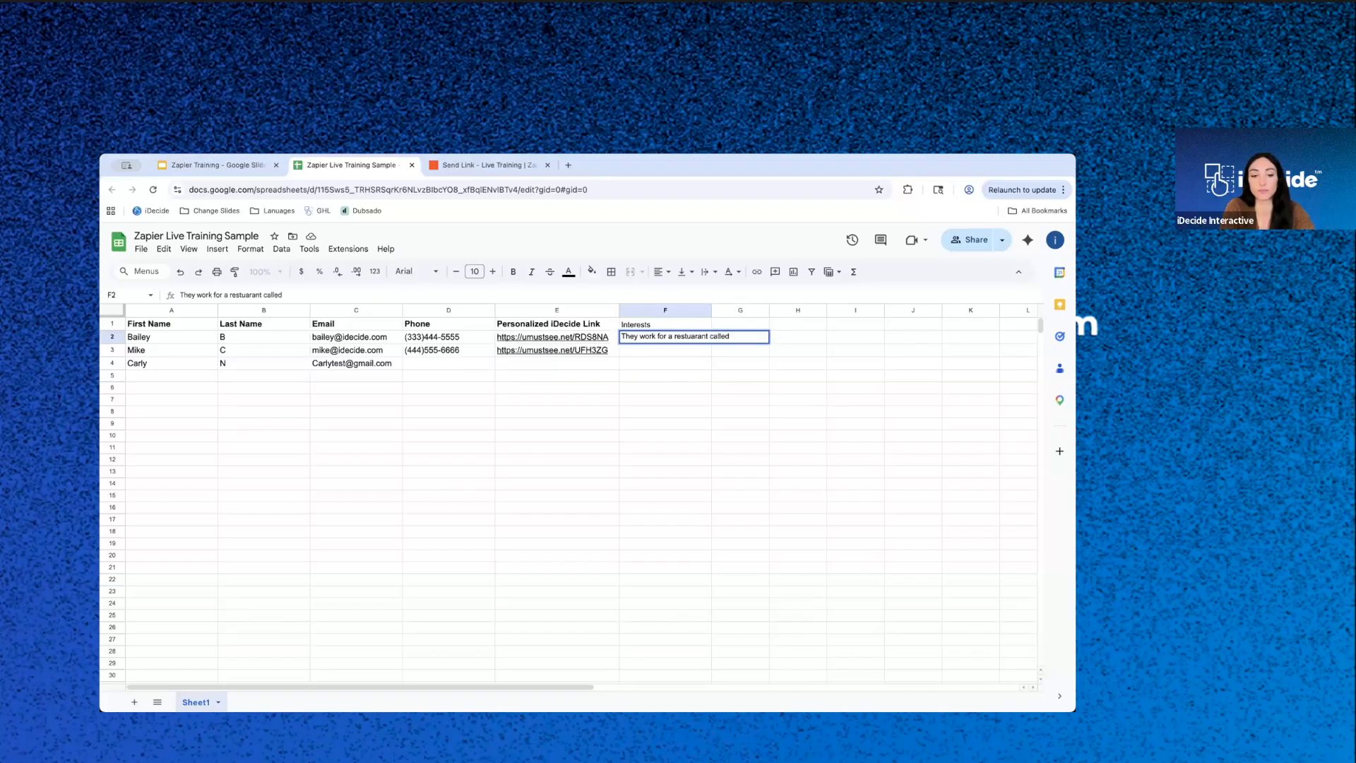
text(Good Eats.)
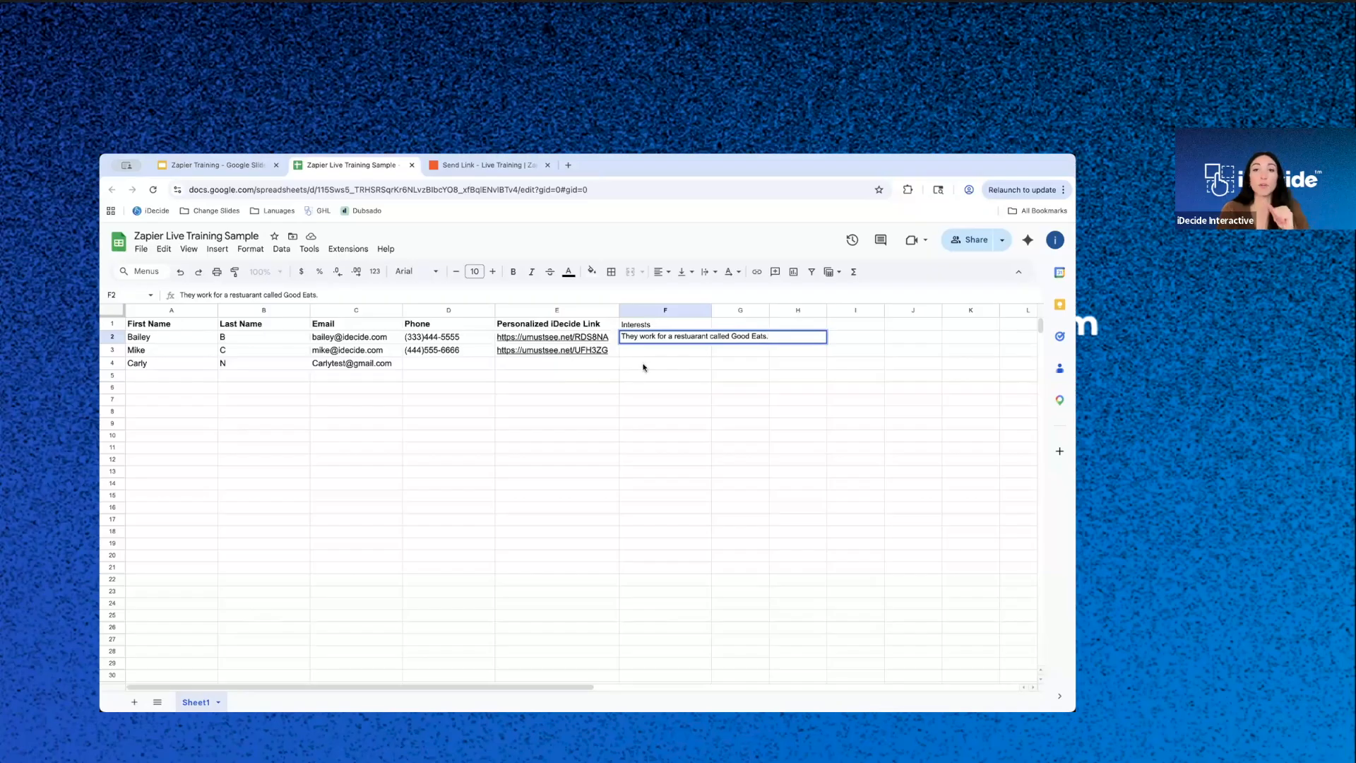
click(651, 363)
- Switch back to Zapier, close the ChatGPT step's setup, and try to delete that step
click(518, 171)
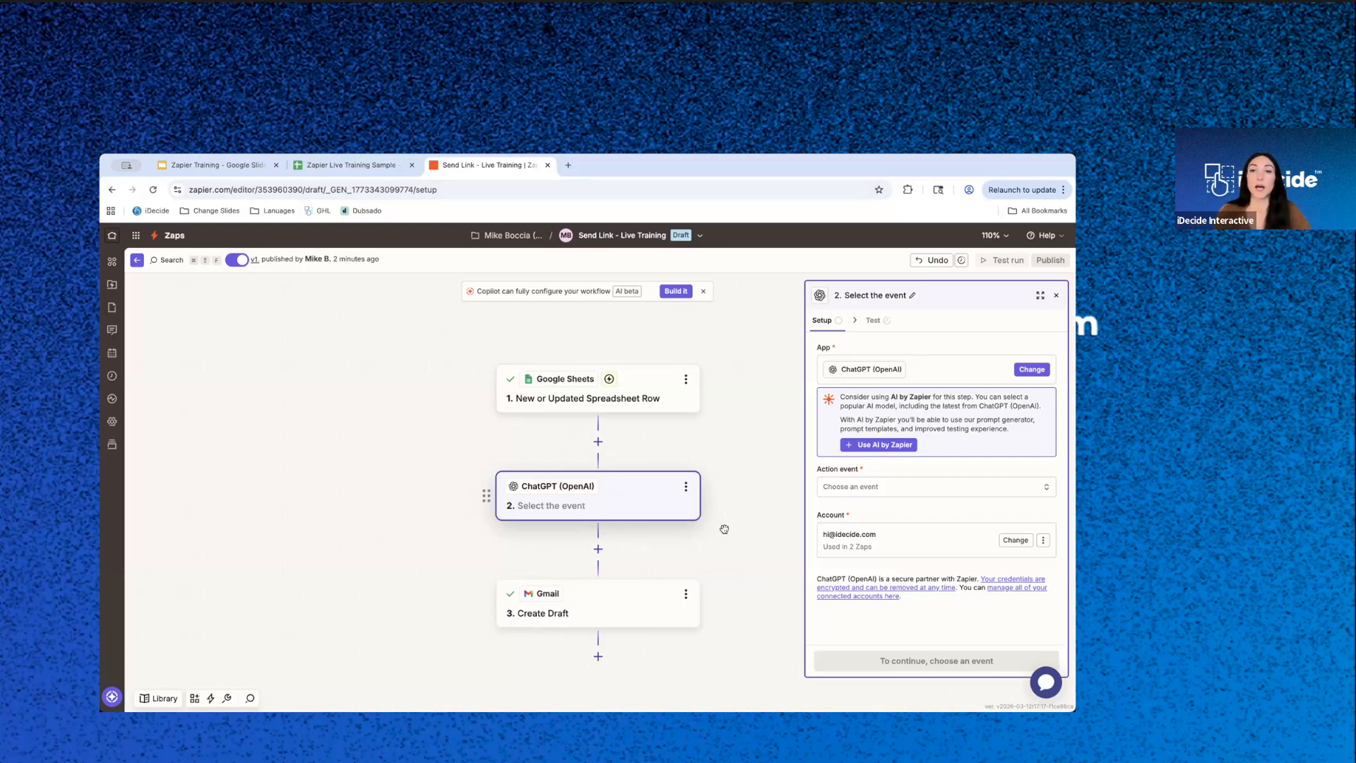
click(1054, 294)
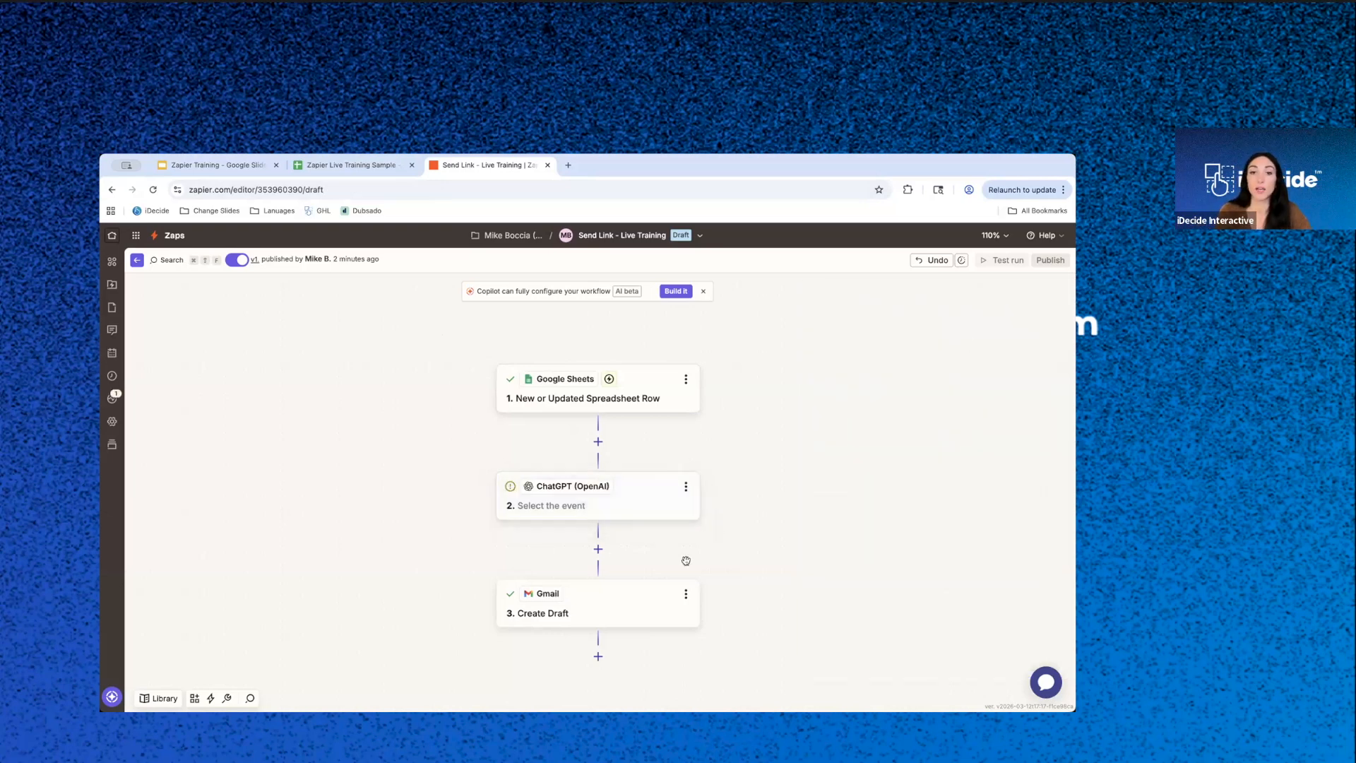
click(685, 486)
click(740, 606)
- Browse the most popular apps available for a new step after the Google Sheets trigger
click(597, 441)
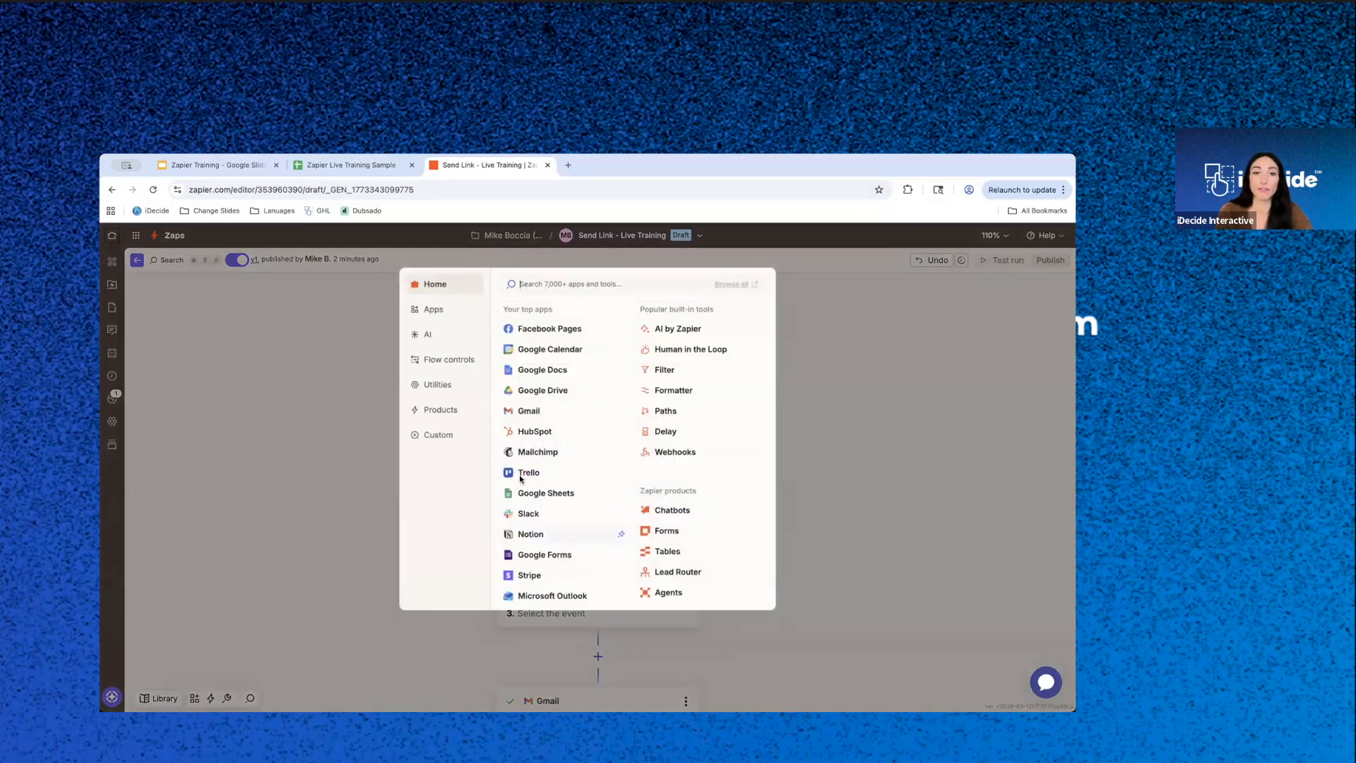
scroll(581, 517, down, 5)
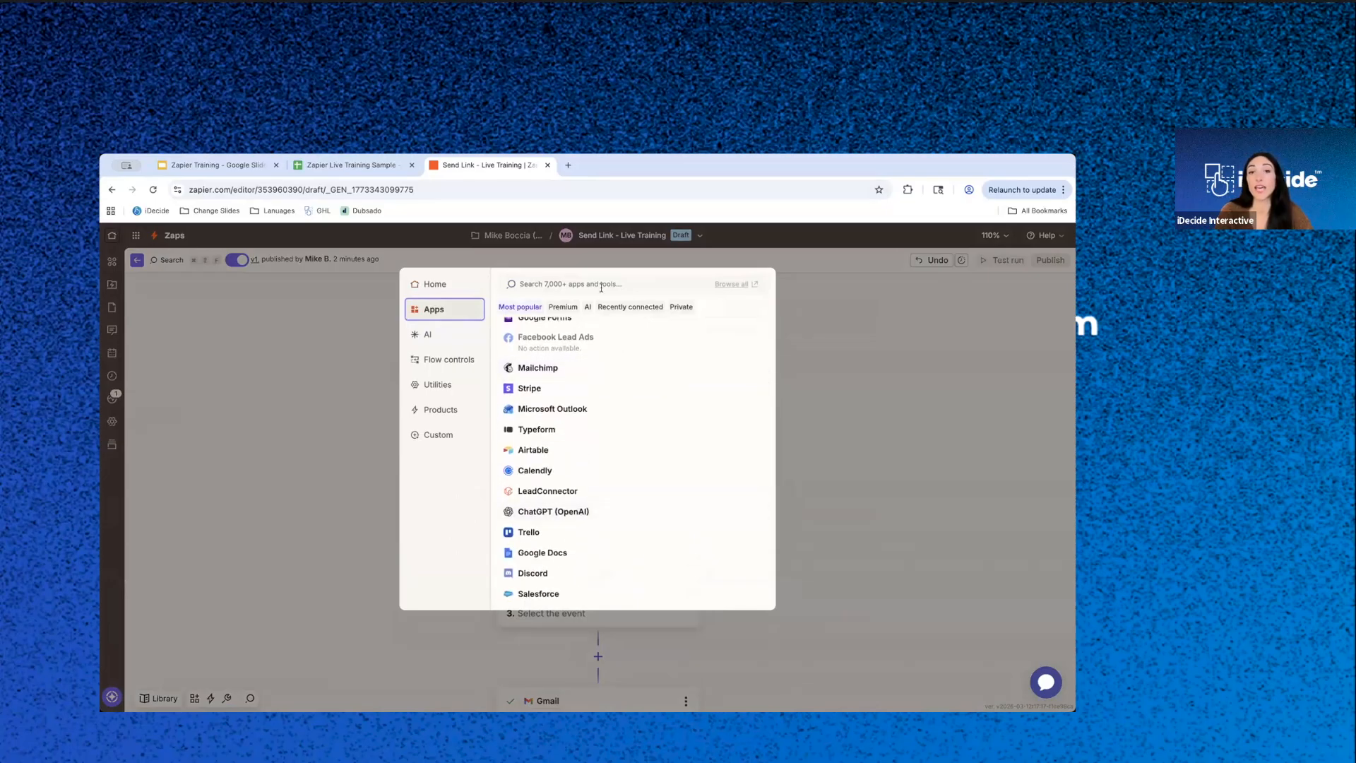
scroll(560, 507, down, 4)
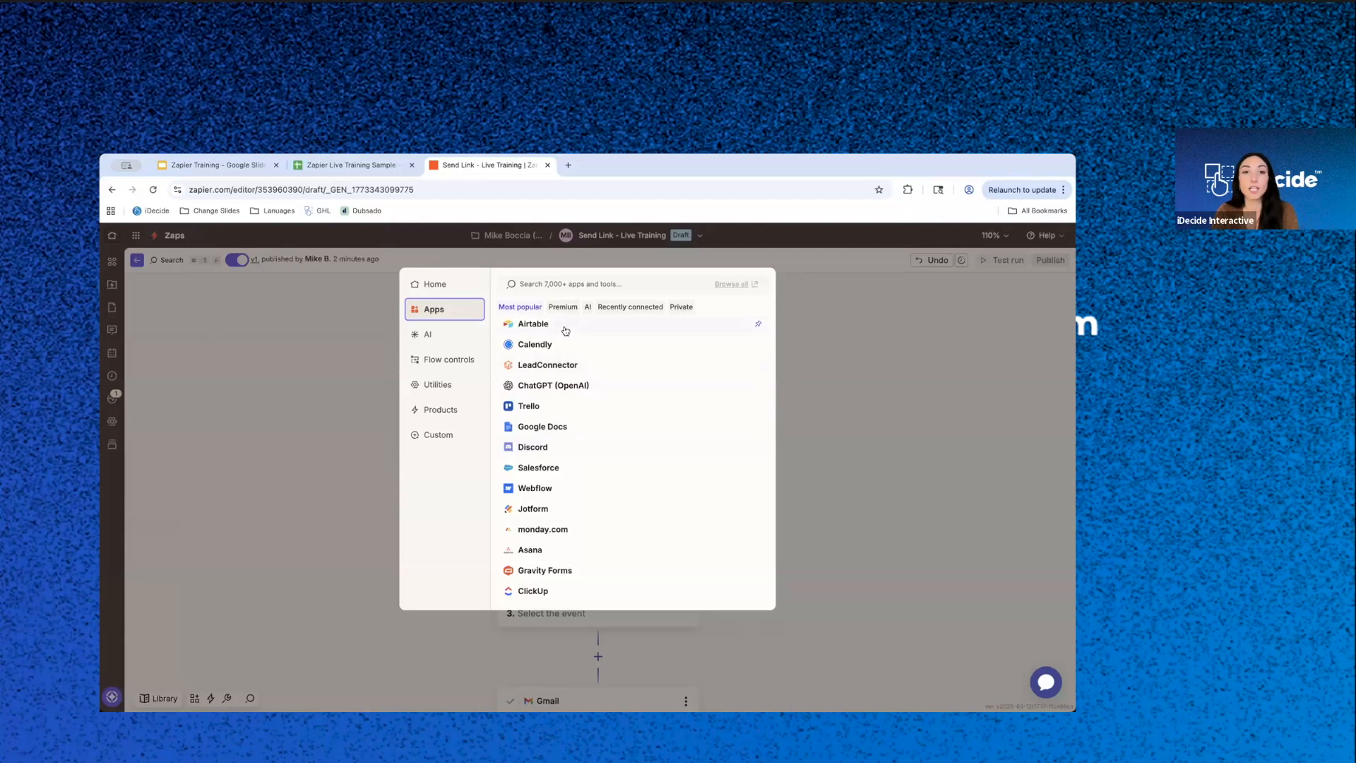
scroll(566, 484, down, 5)
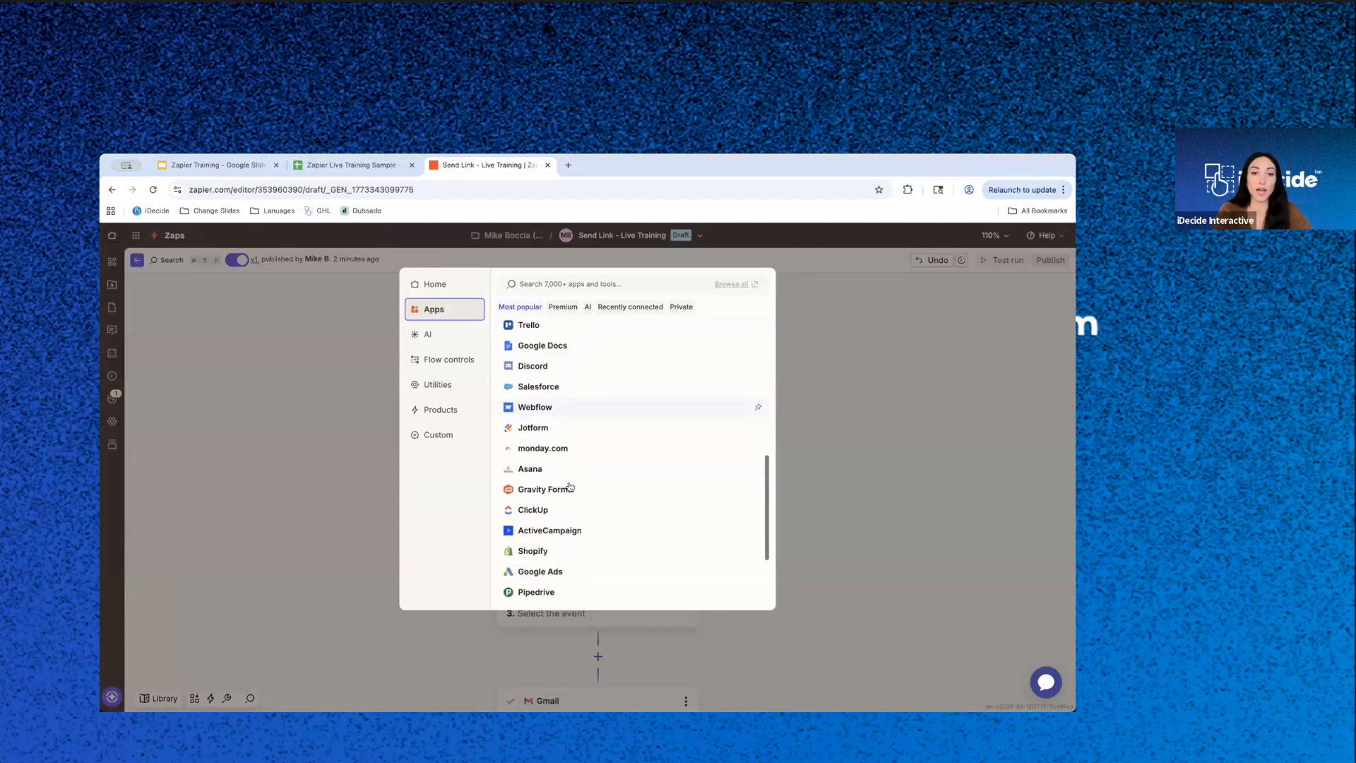
scroll(547, 526, down, 1)
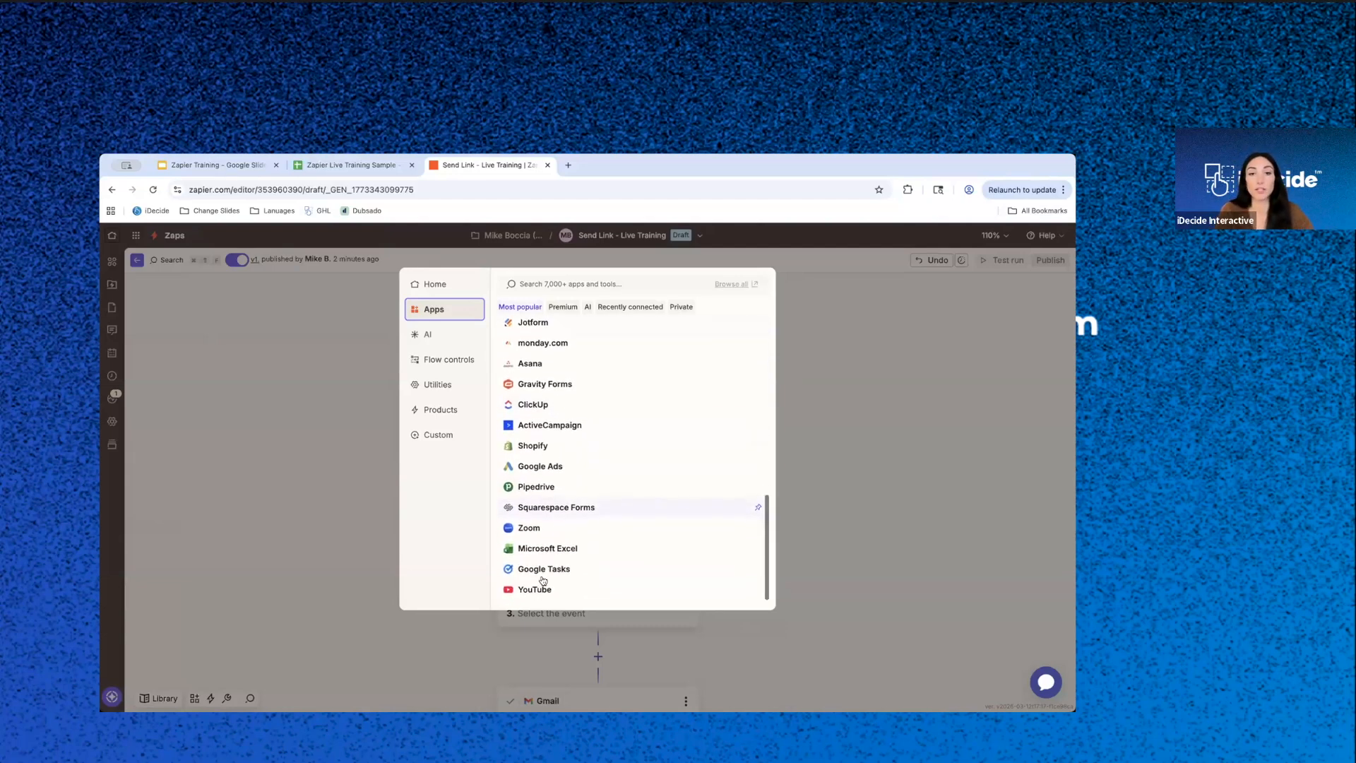
scroll(586, 444, up, 2)
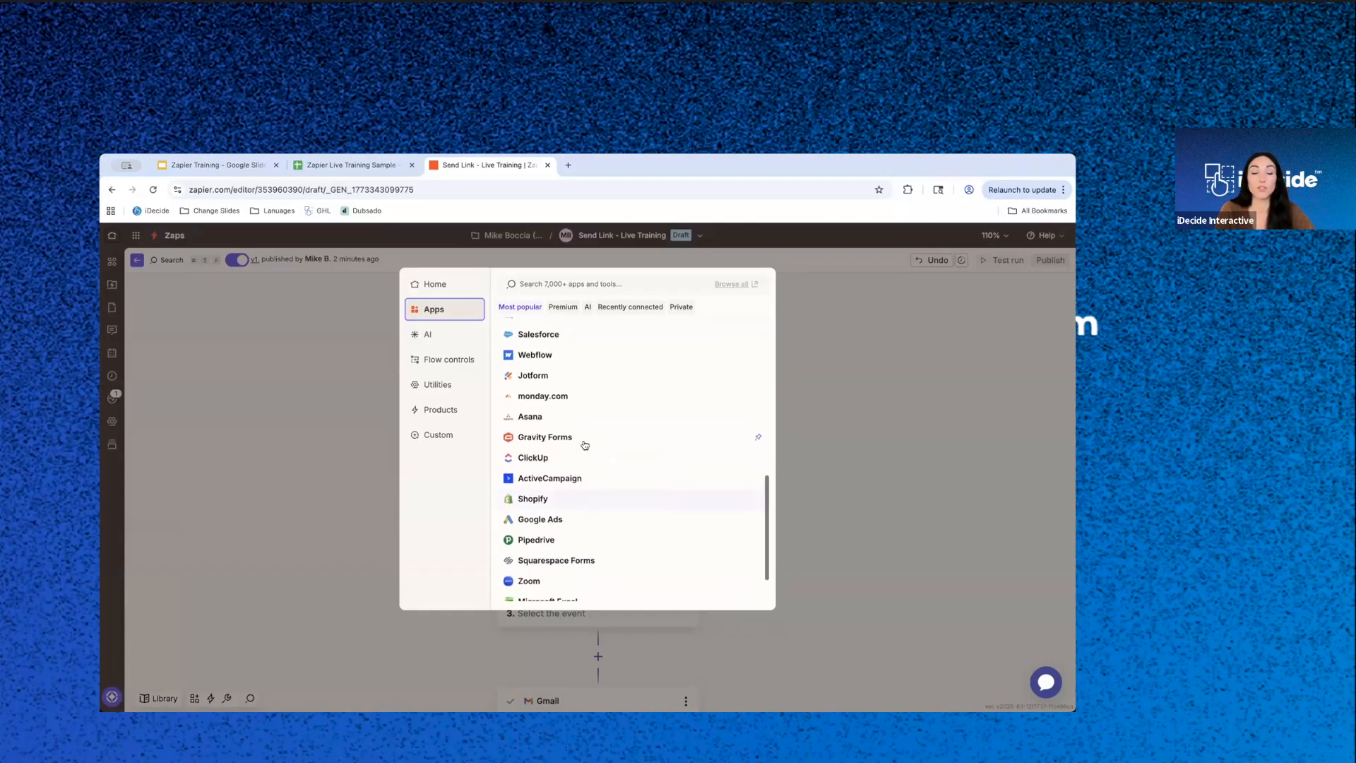
scroll(558, 450, up, 5)
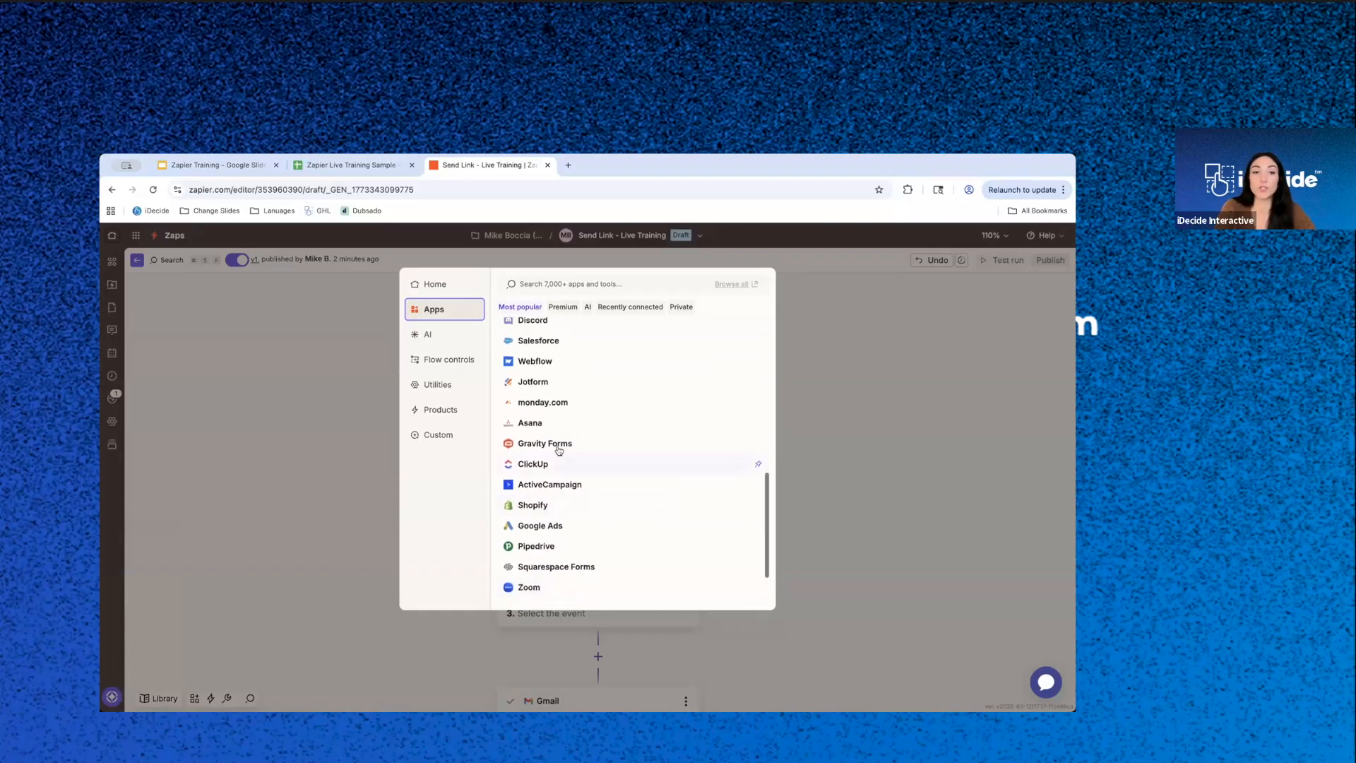
scroll(559, 452, up, 5)
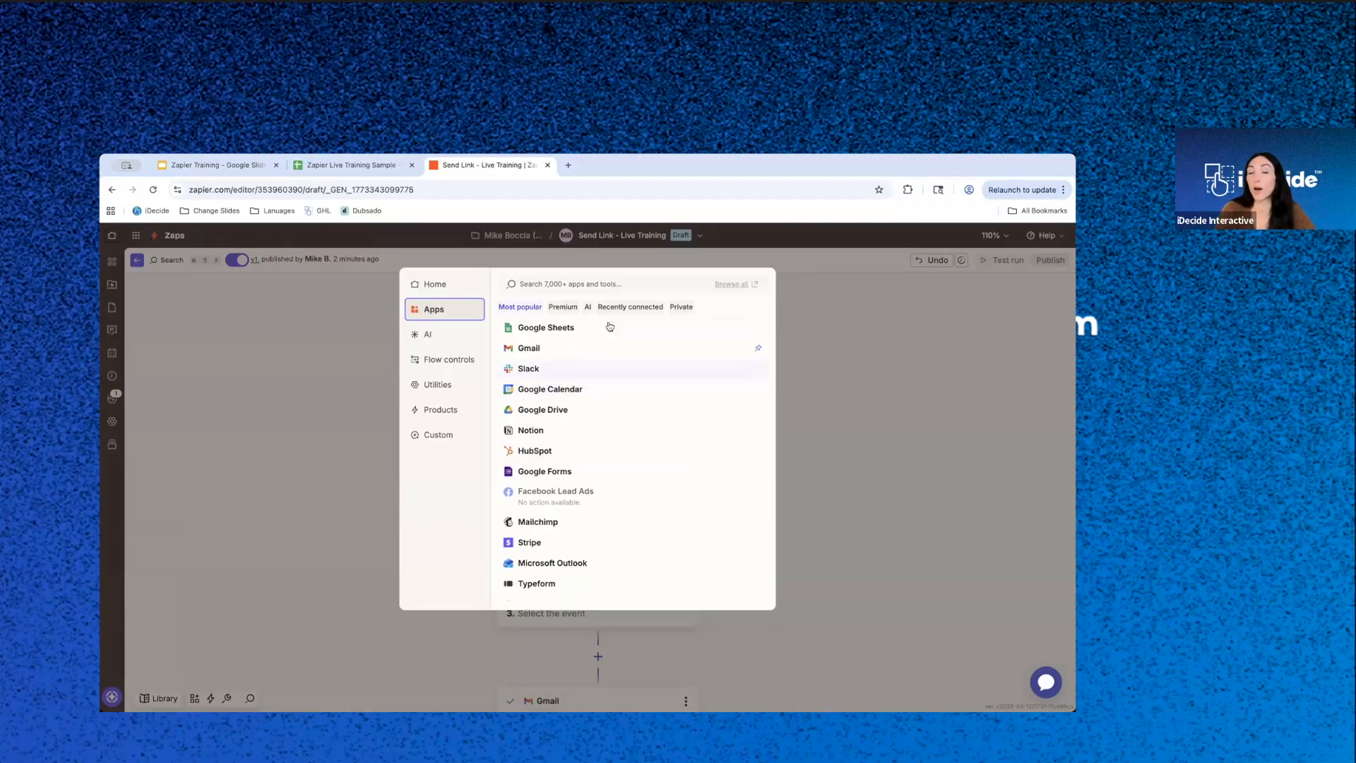
- Search for "top produc", add Top Producer as the step after the trigger, and view its available action events
click(595, 286)
text(top product)
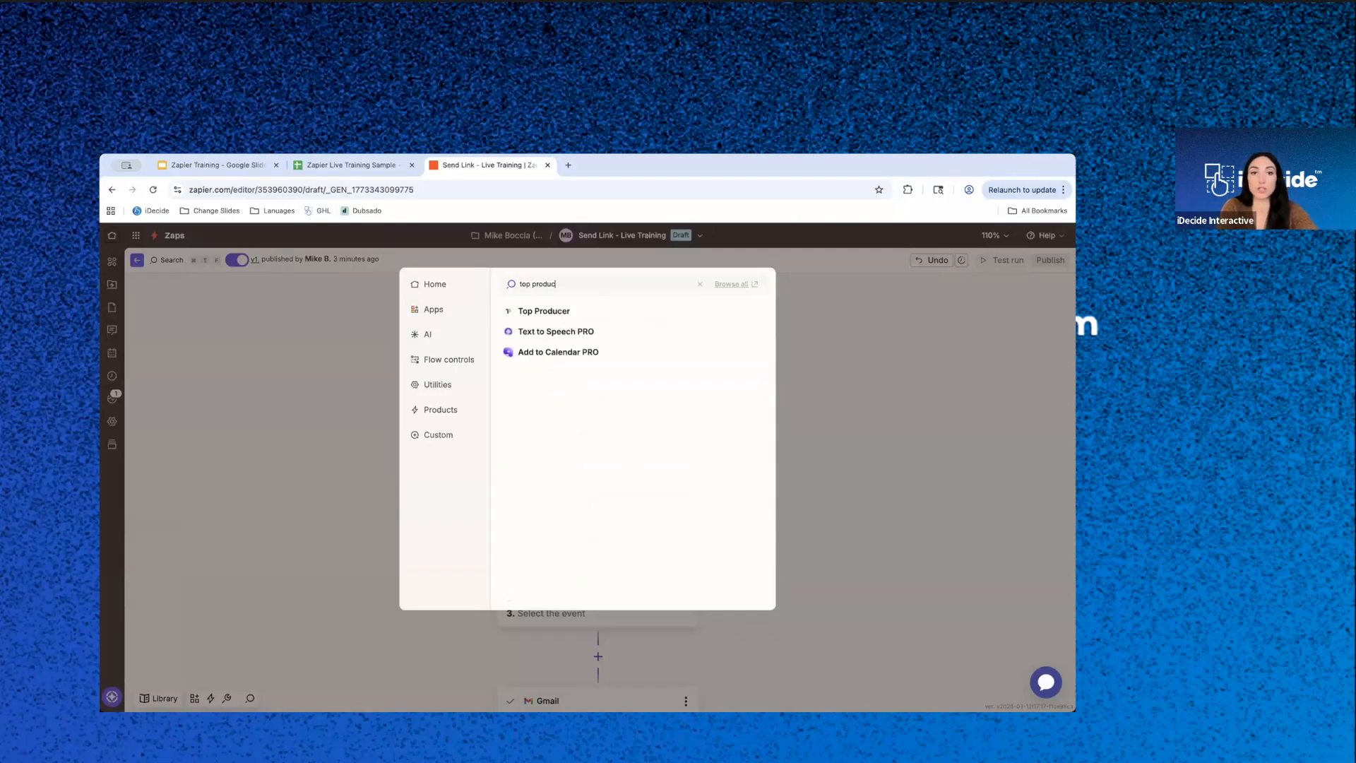
key(BackSpace)
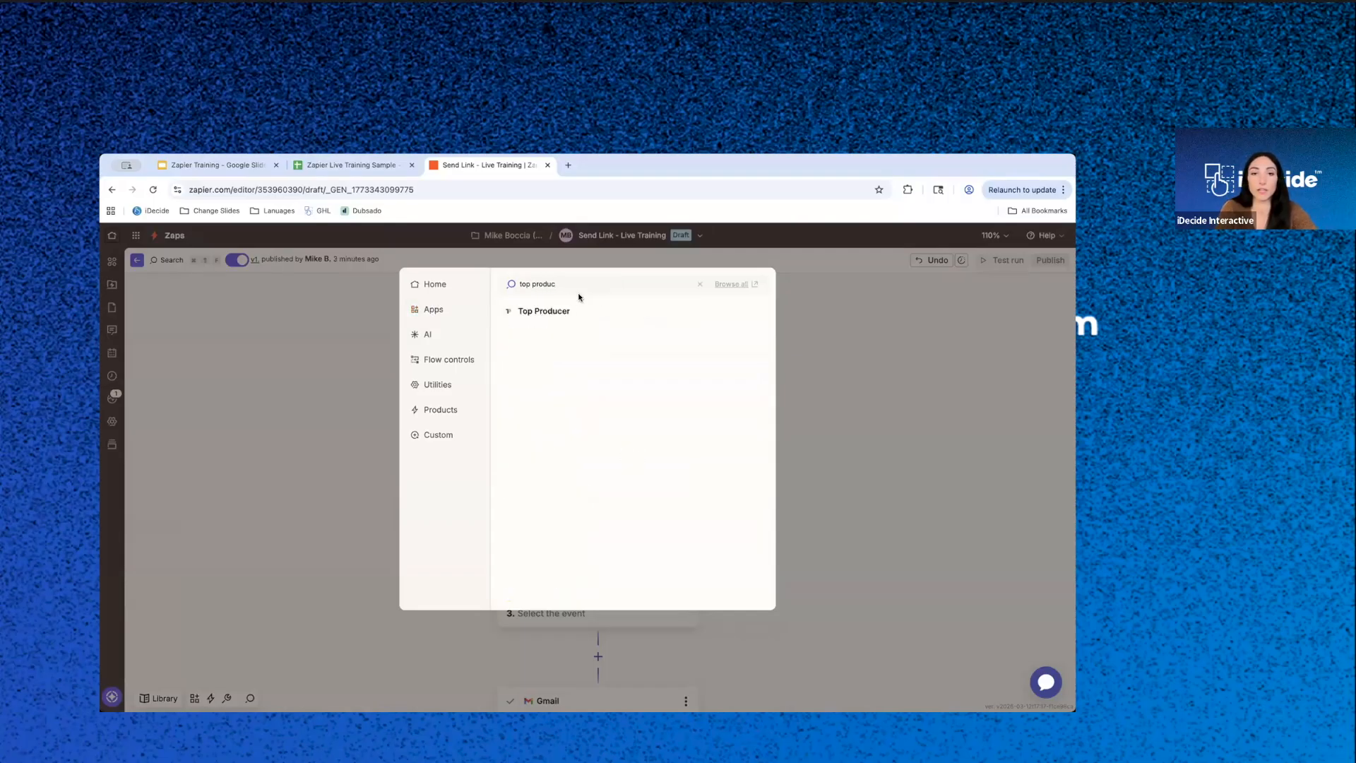
click(540, 315)
click(873, 416)
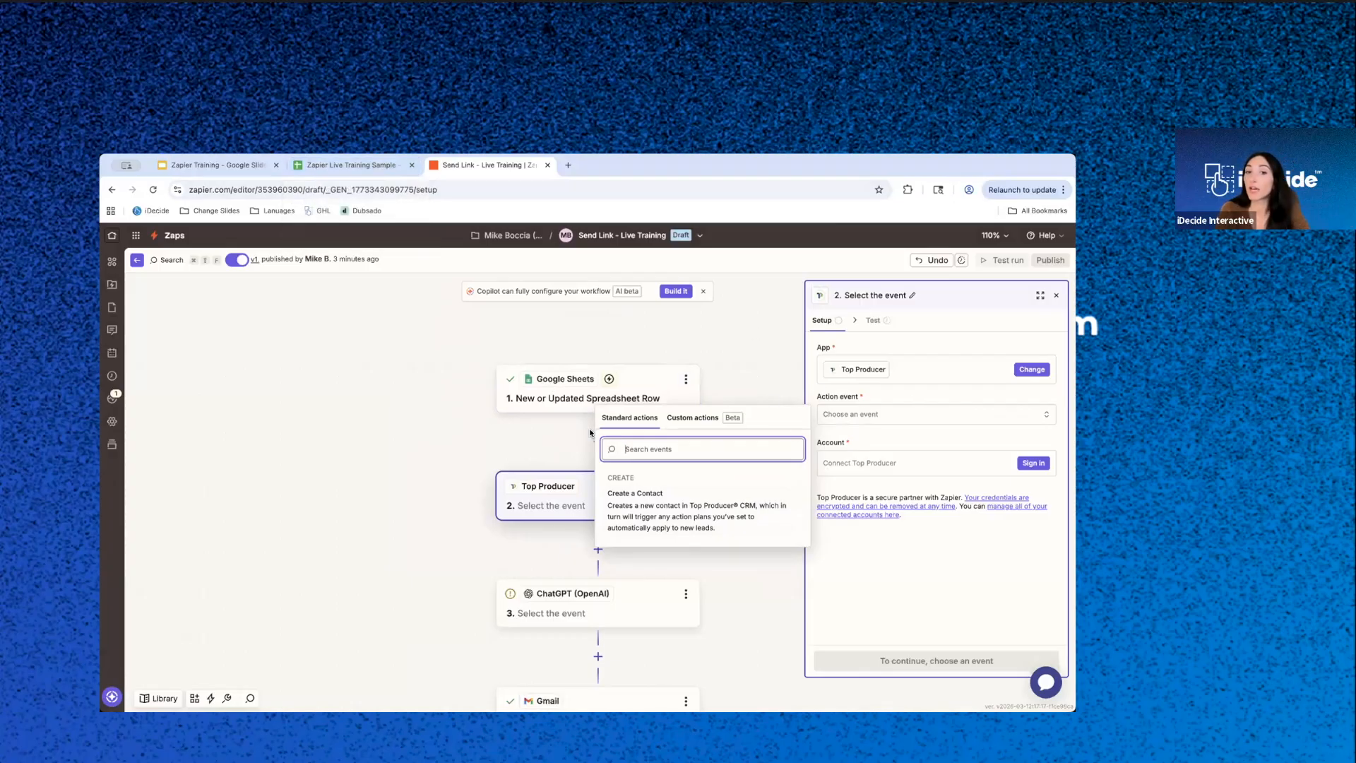
- Delete the Top Producer and ChatGPT steps, leaving only the Google Sheets trigger and the Gmail draft
click(583, 493)
click(684, 486)
click(740, 607)
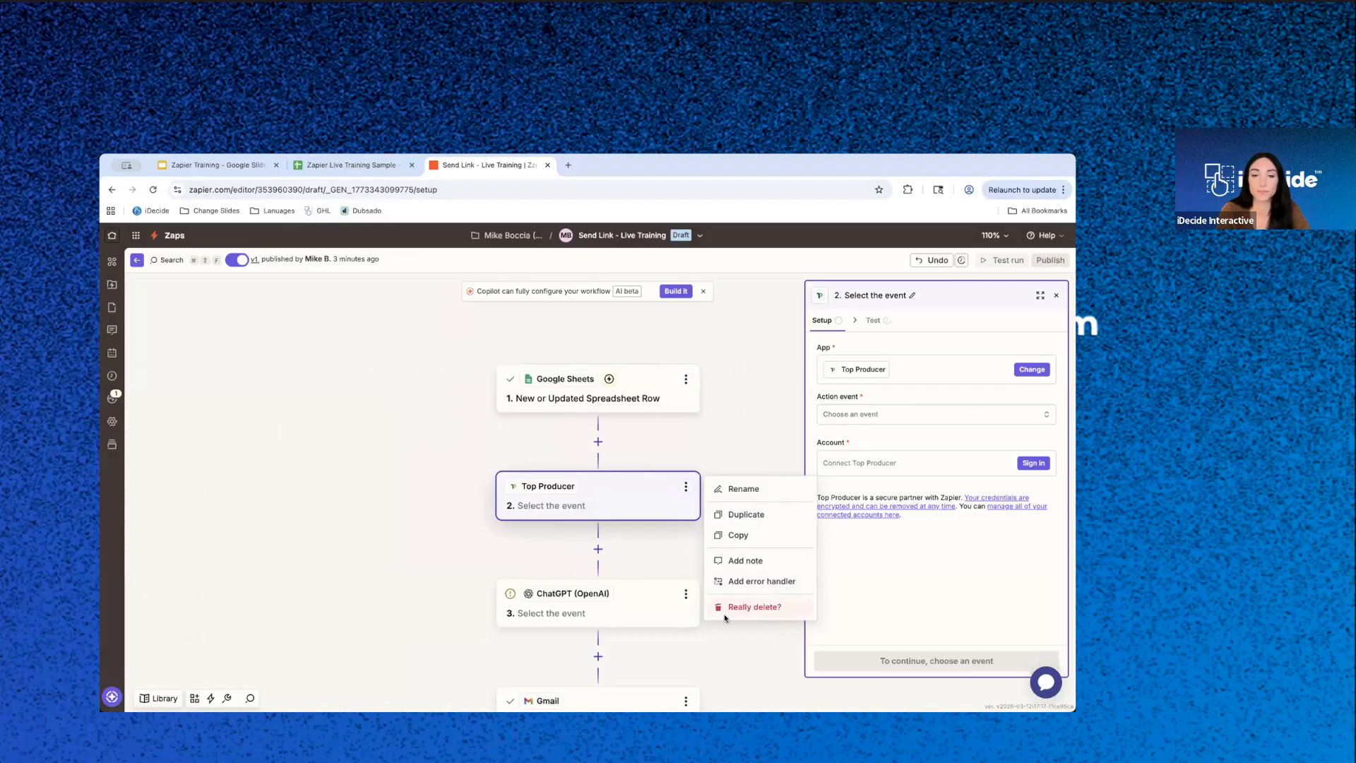
click(745, 607)
click(685, 487)
click(747, 607)
click(749, 607)
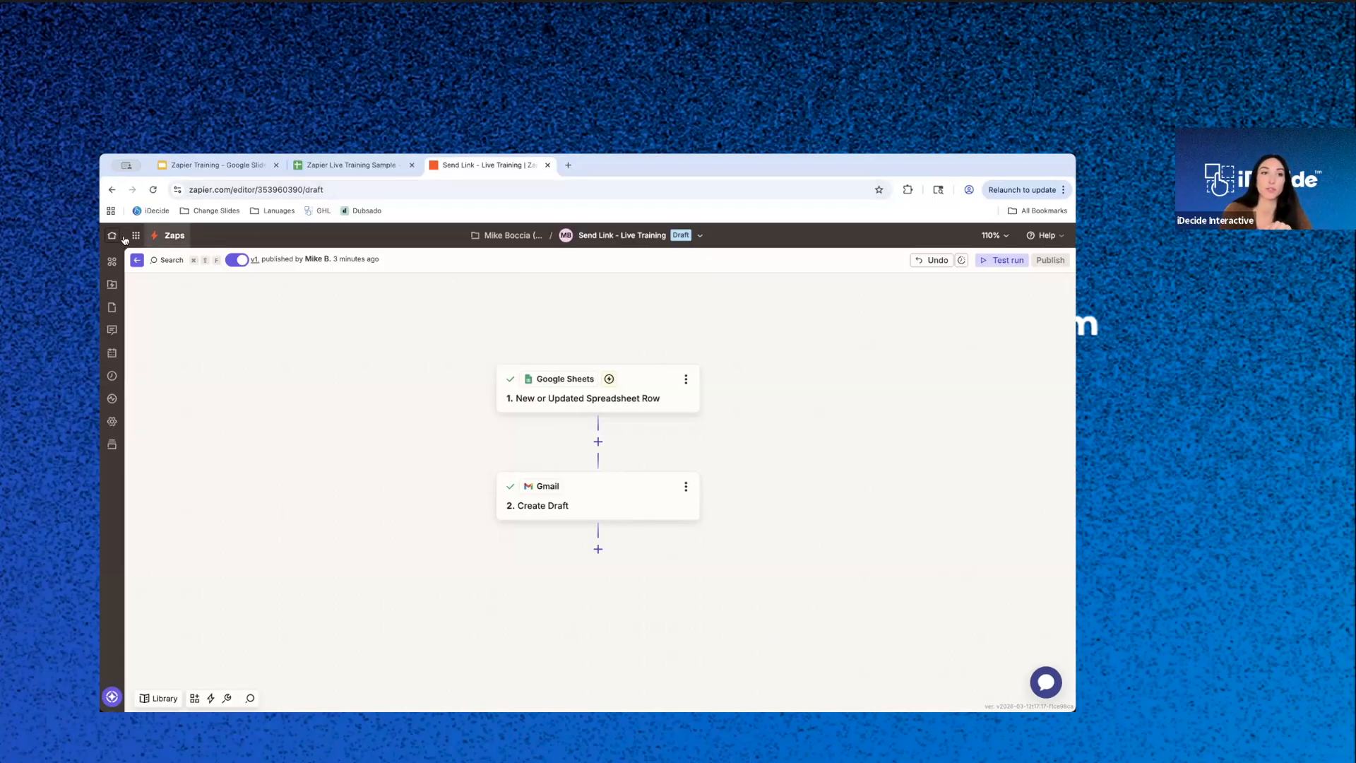
- Create a new Zap from the Zaps list and search the trigger apps for "top pro"
click(175, 236)
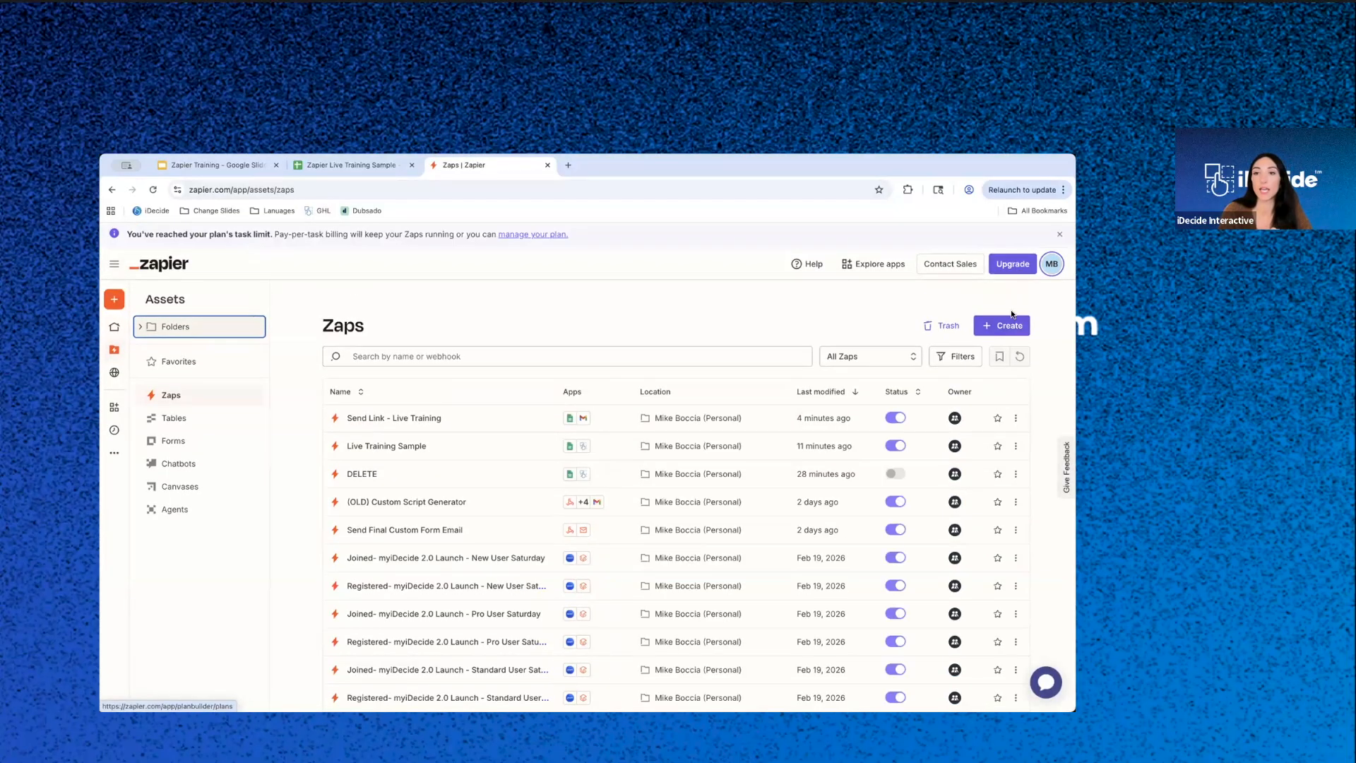
click(1010, 325)
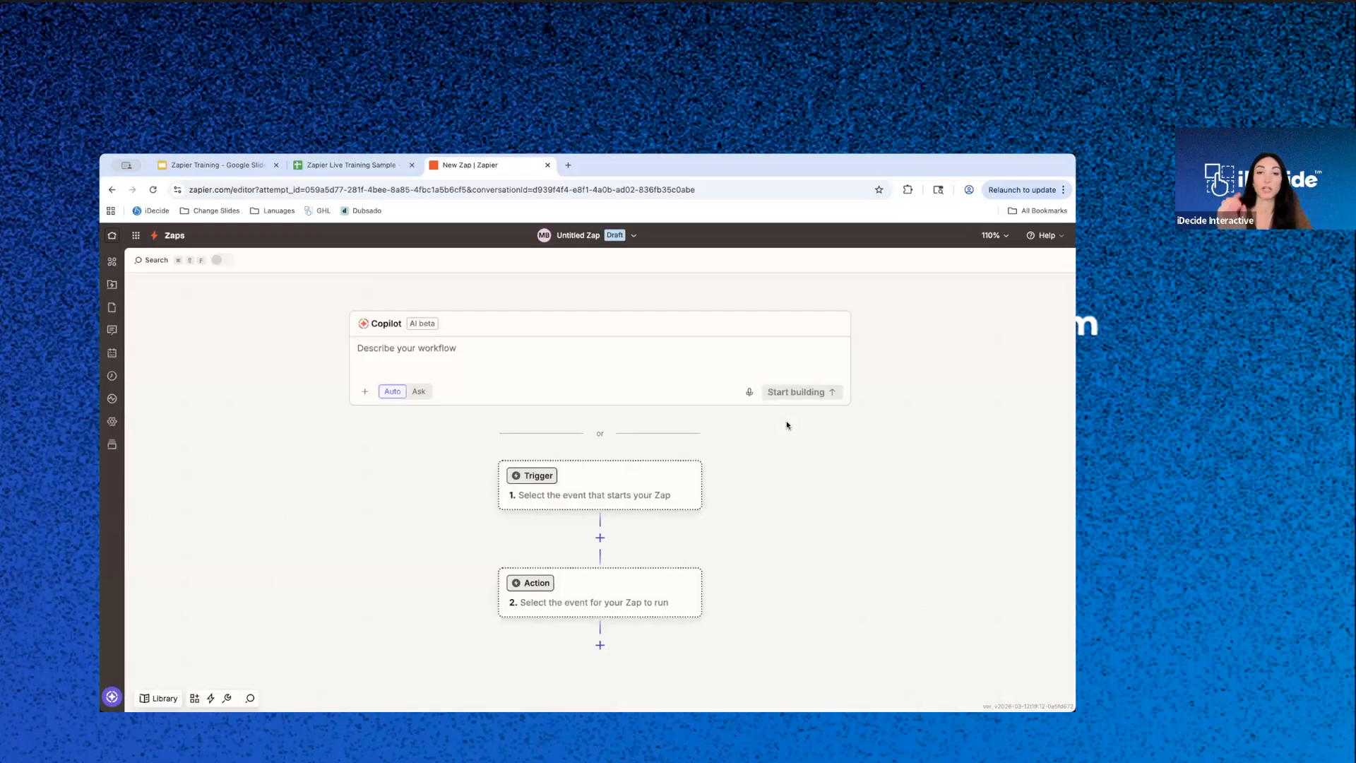
click(564, 498)
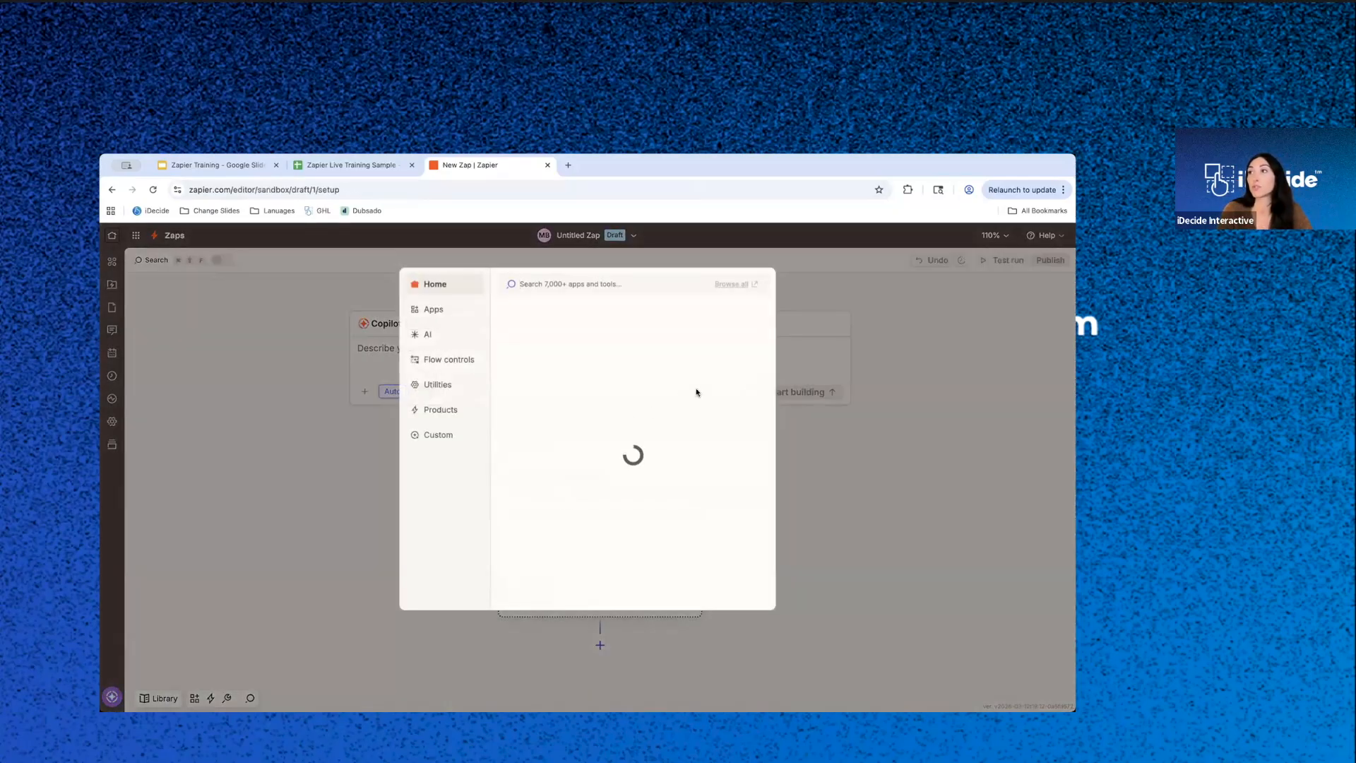
text(top pro)
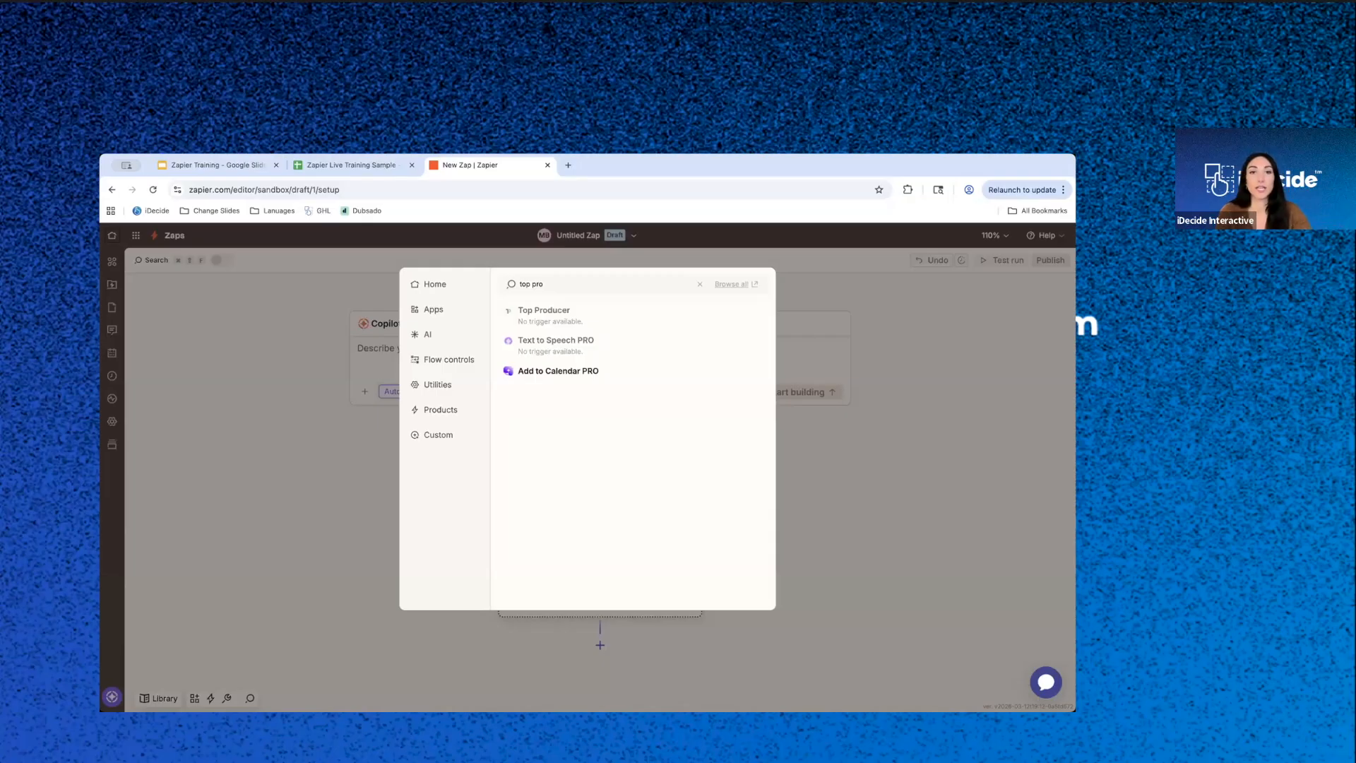
- Search the web for "top producer" in a new browser tab, and return to the new Zap
click(569, 167)
text(top producer?)
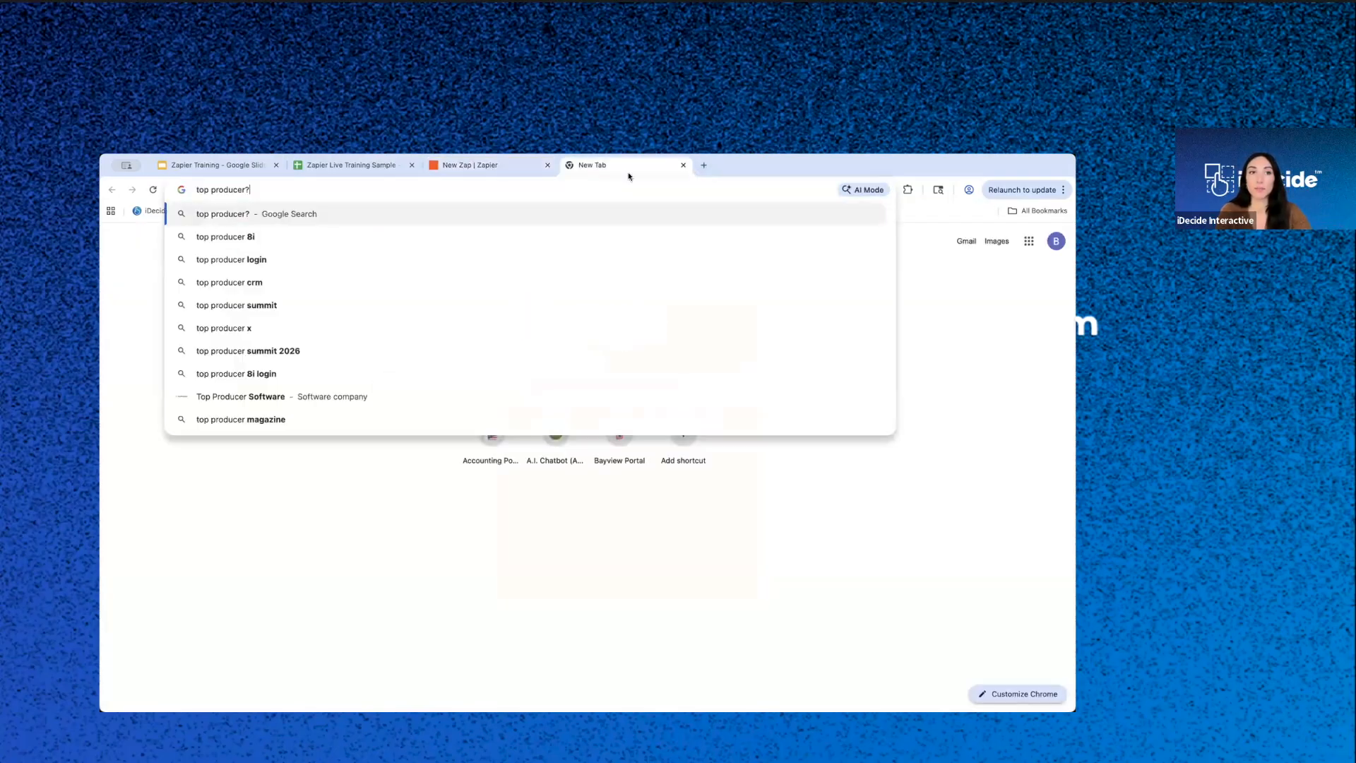
key(Return)
click(480, 165)
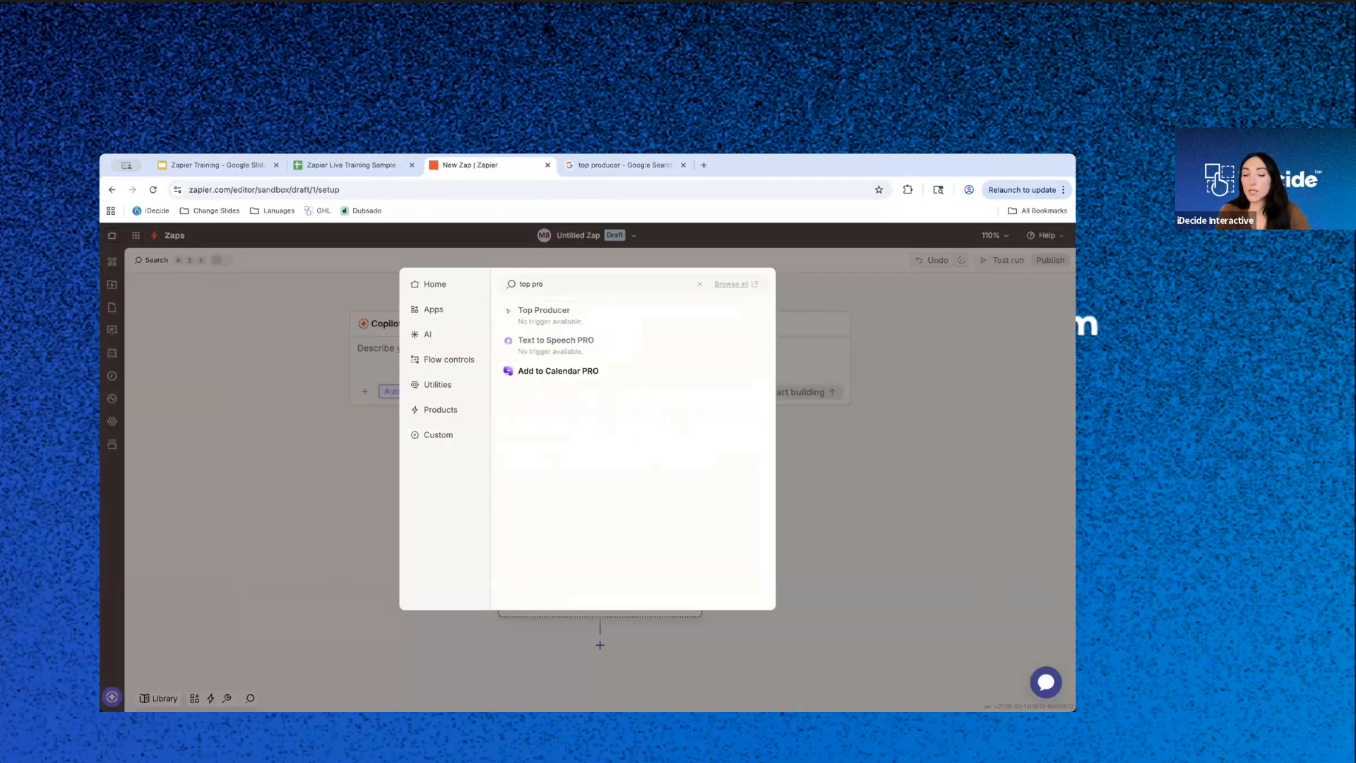
- Search the trigger apps for "Aweber" and set AWeber as the trigger with the New Subscriber event
triple_click(587, 281)
text(Aweber)
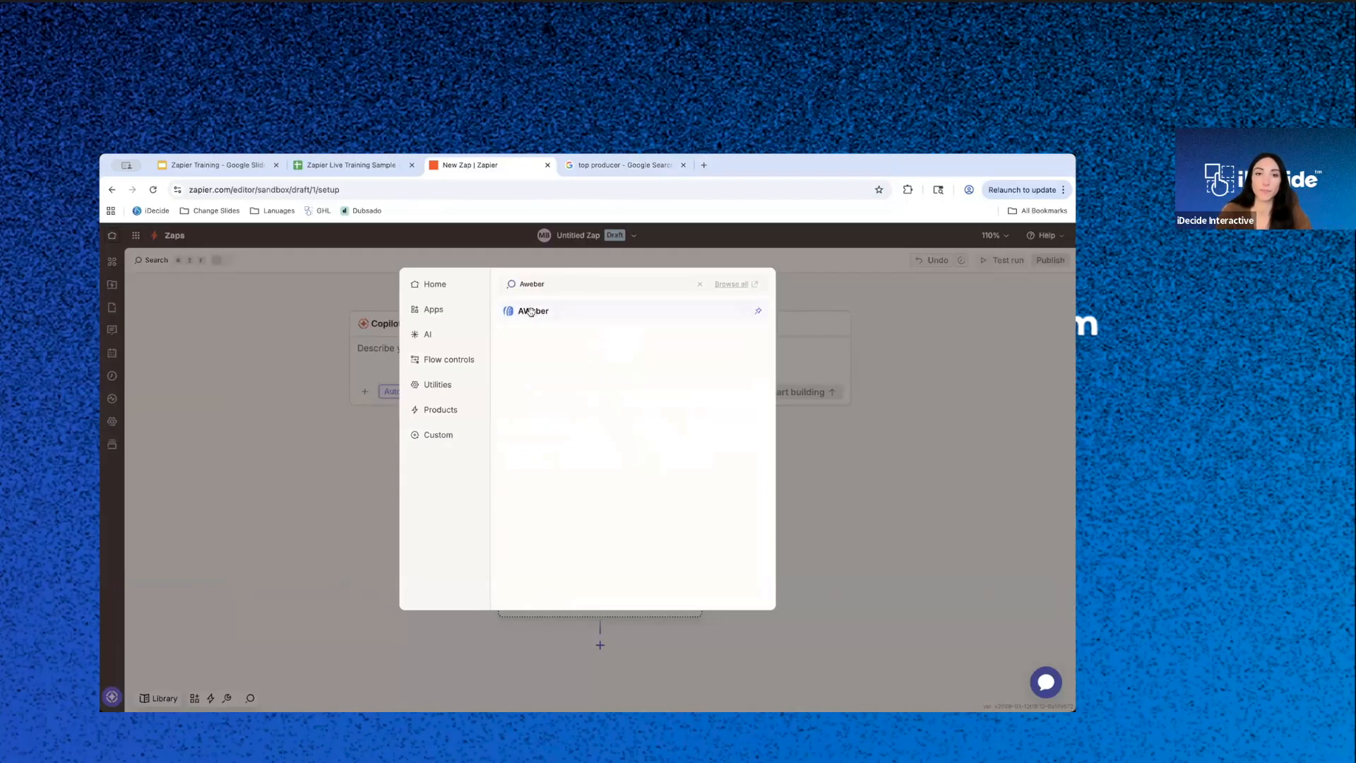
click(533, 313)
click(901, 414)
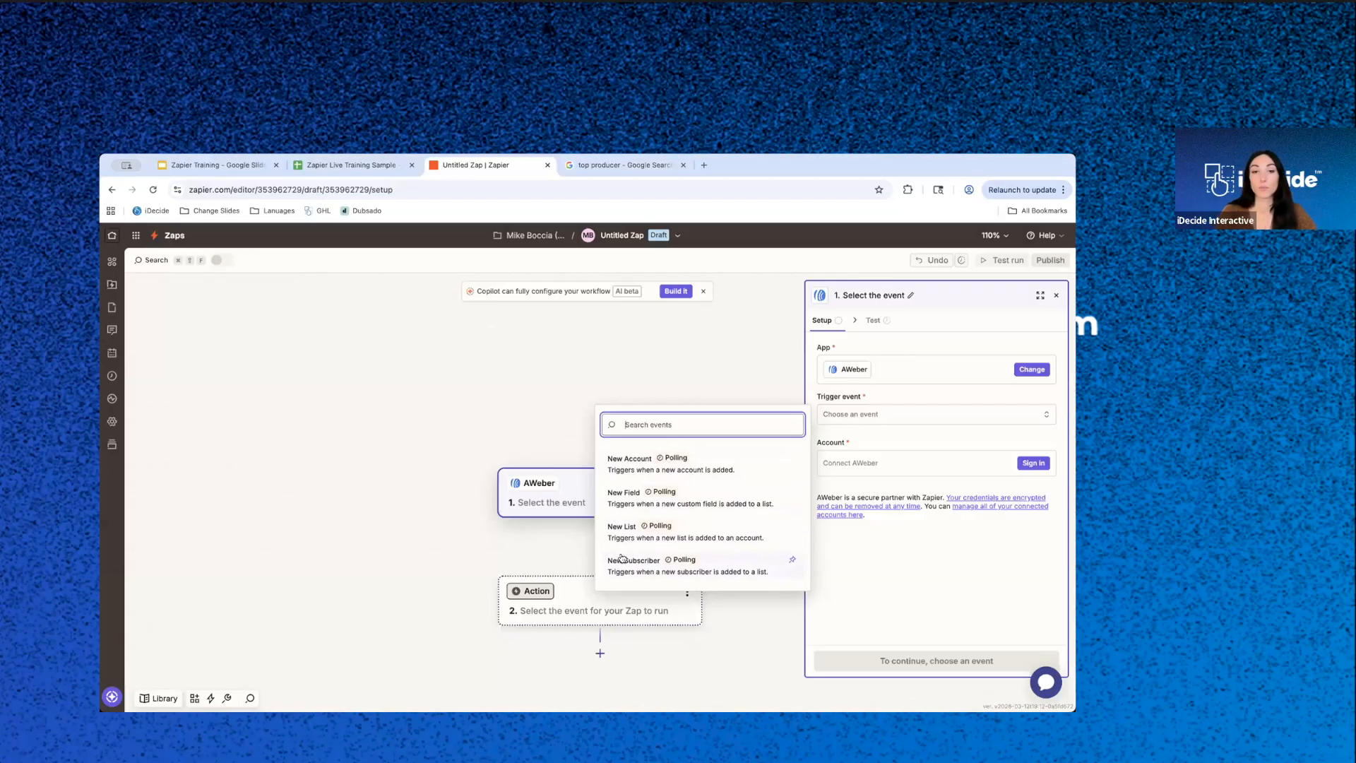
click(750, 572)
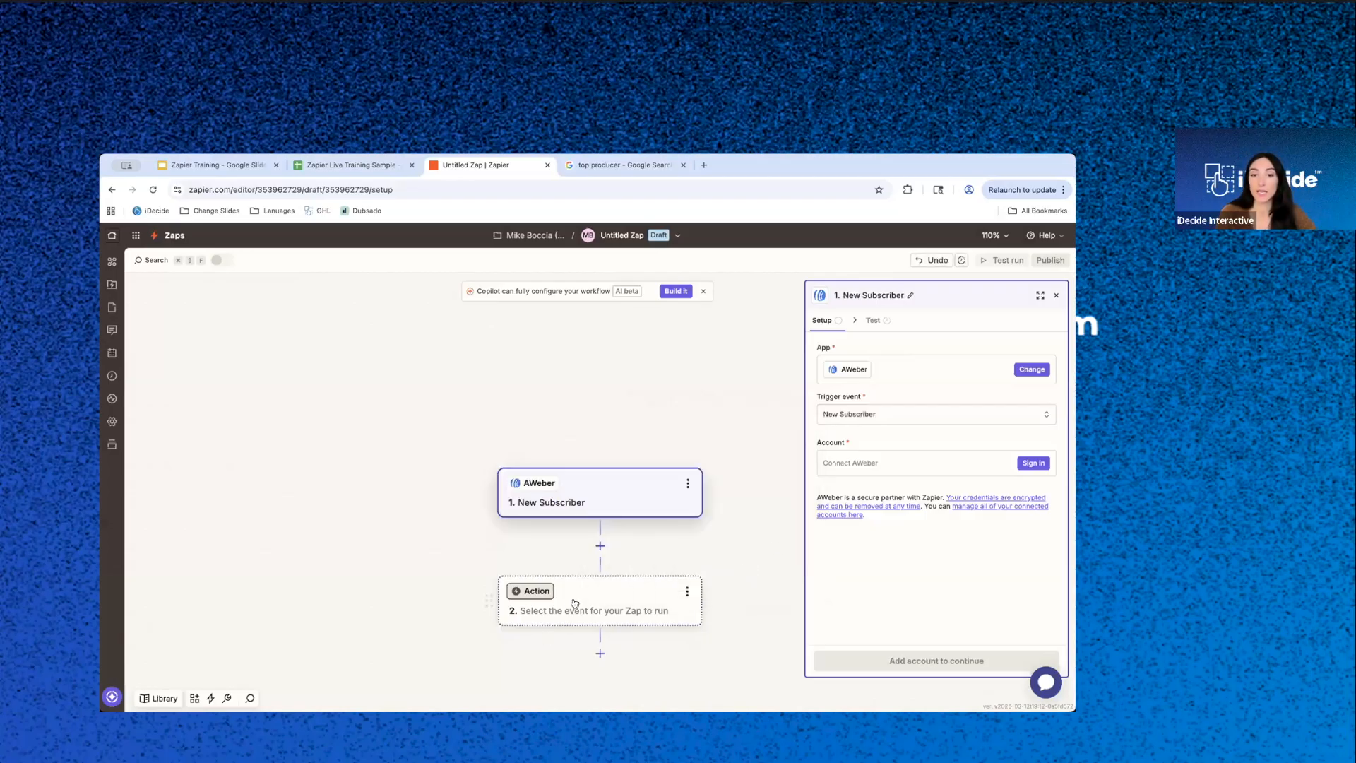
- Search for "idecide" and set the Zap's action to iDecide with the Create Personalized iDecide Link event
click(575, 602)
text(idecide)
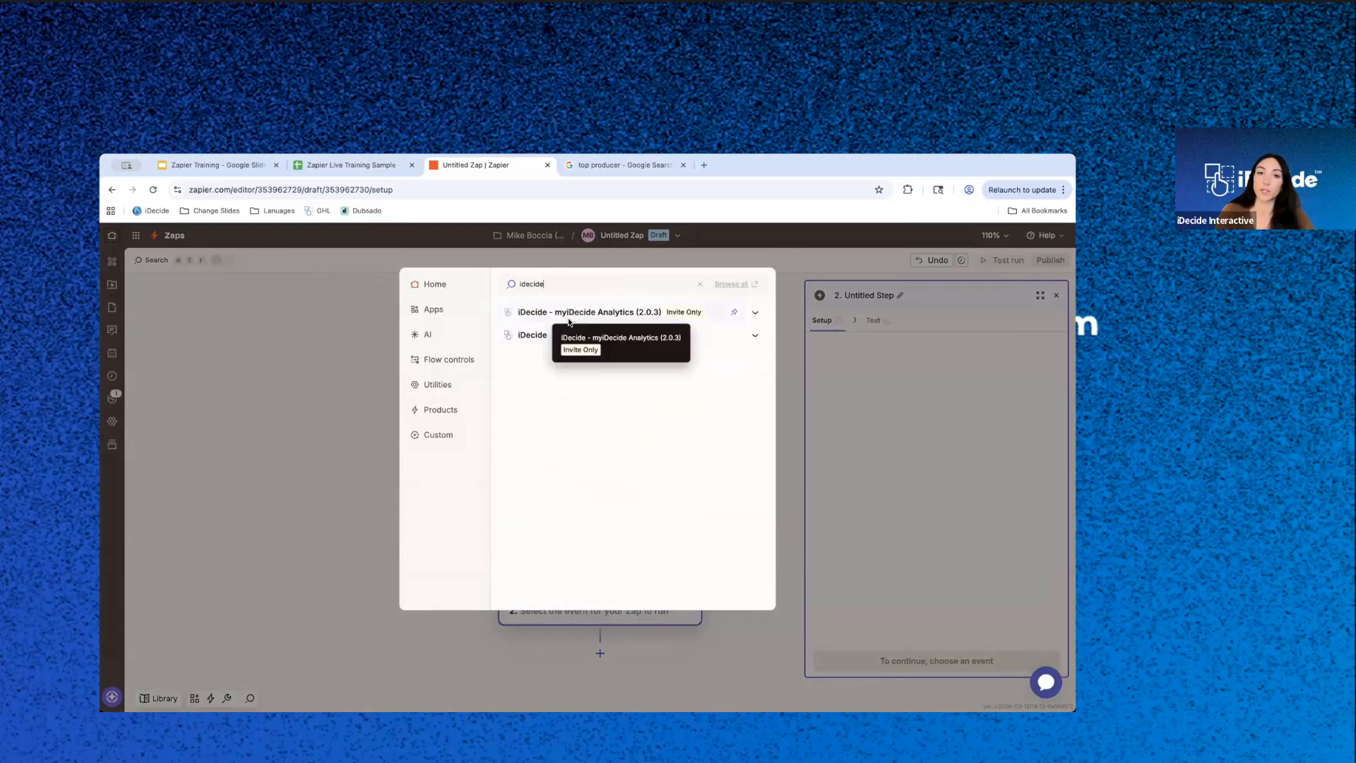
click(547, 336)
click(898, 417)
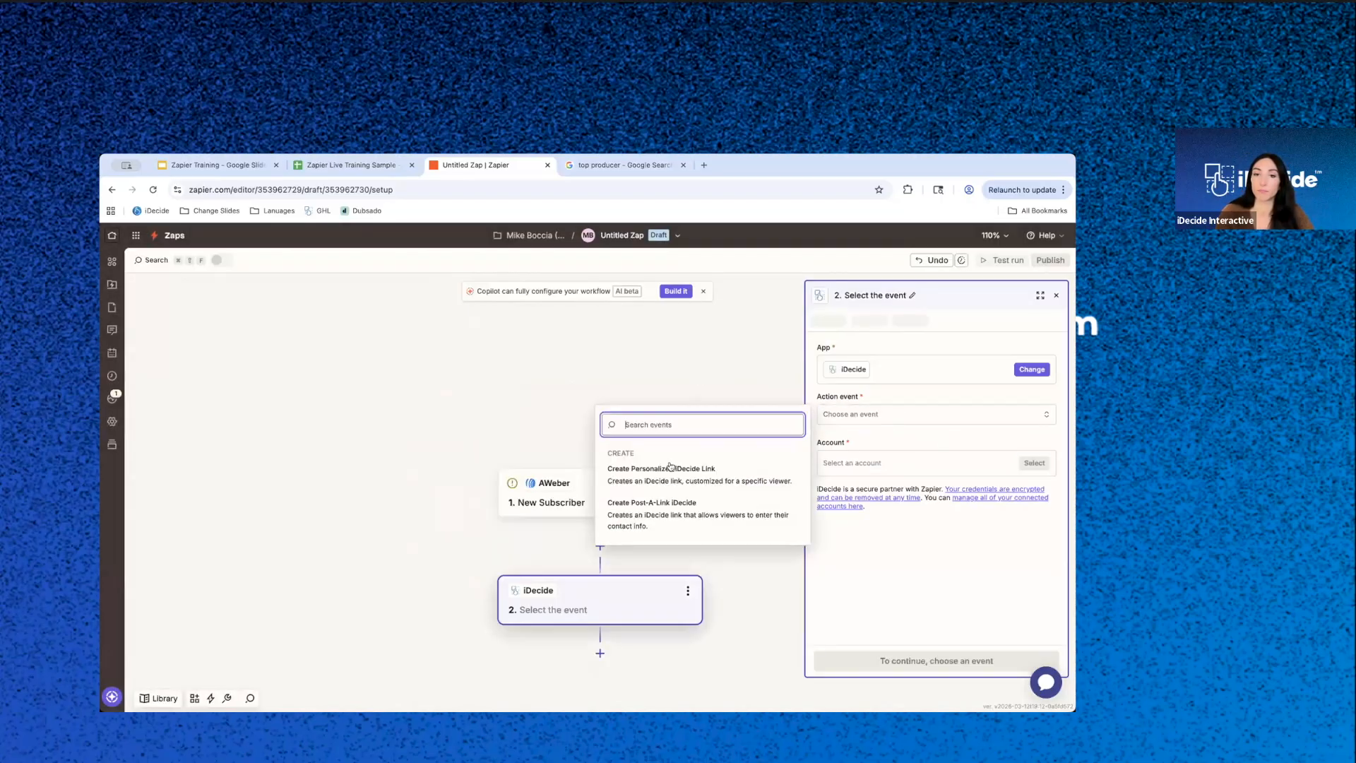
click(662, 480)
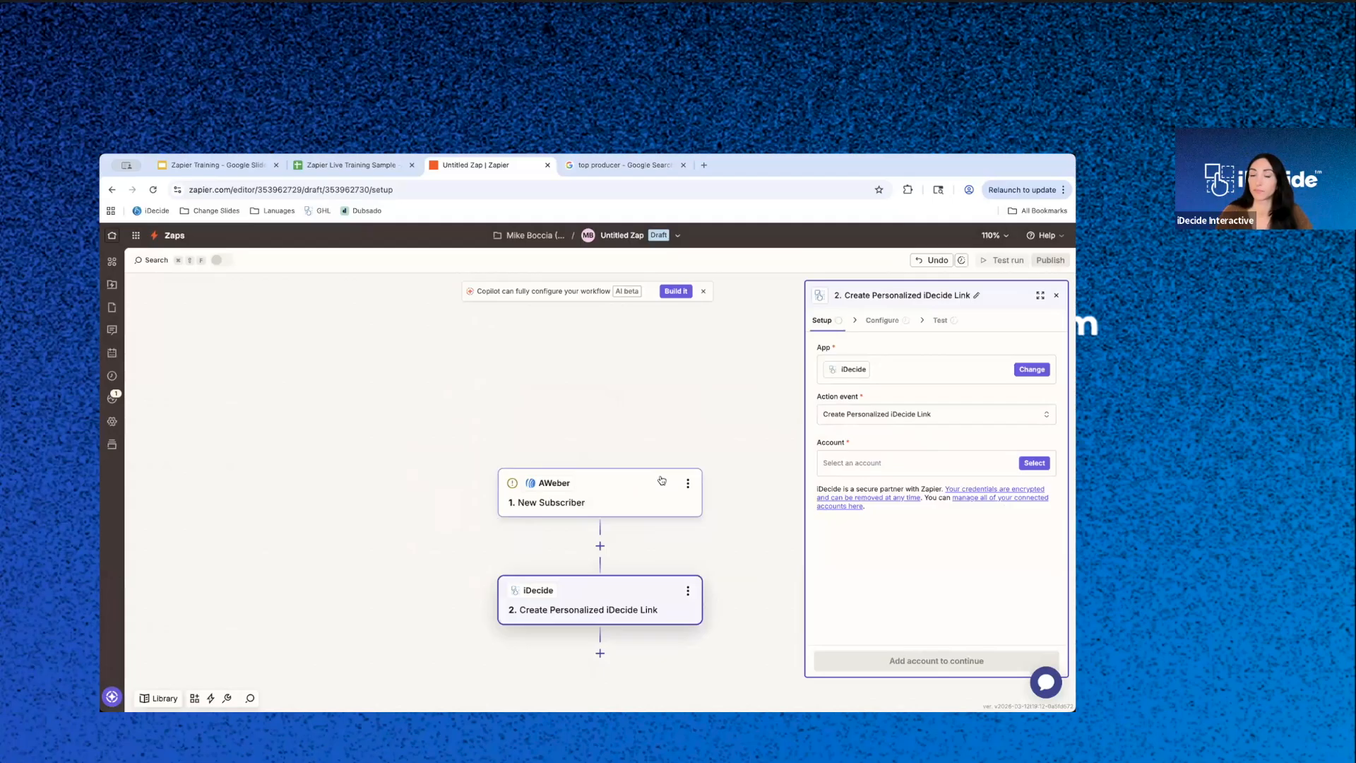
- Replace the AWeber trigger app with Salesforce Essentials, found by searching for "salesforce"
click(599, 503)
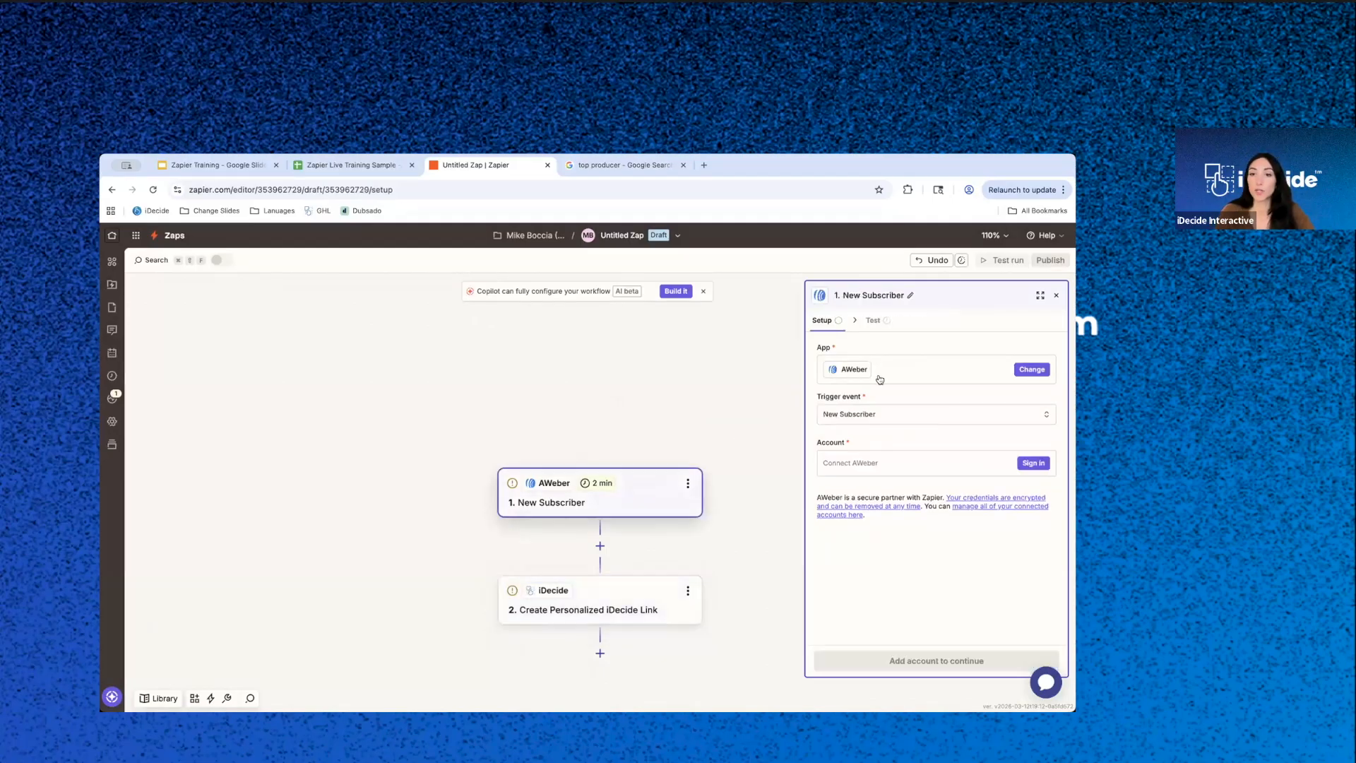
click(1032, 369)
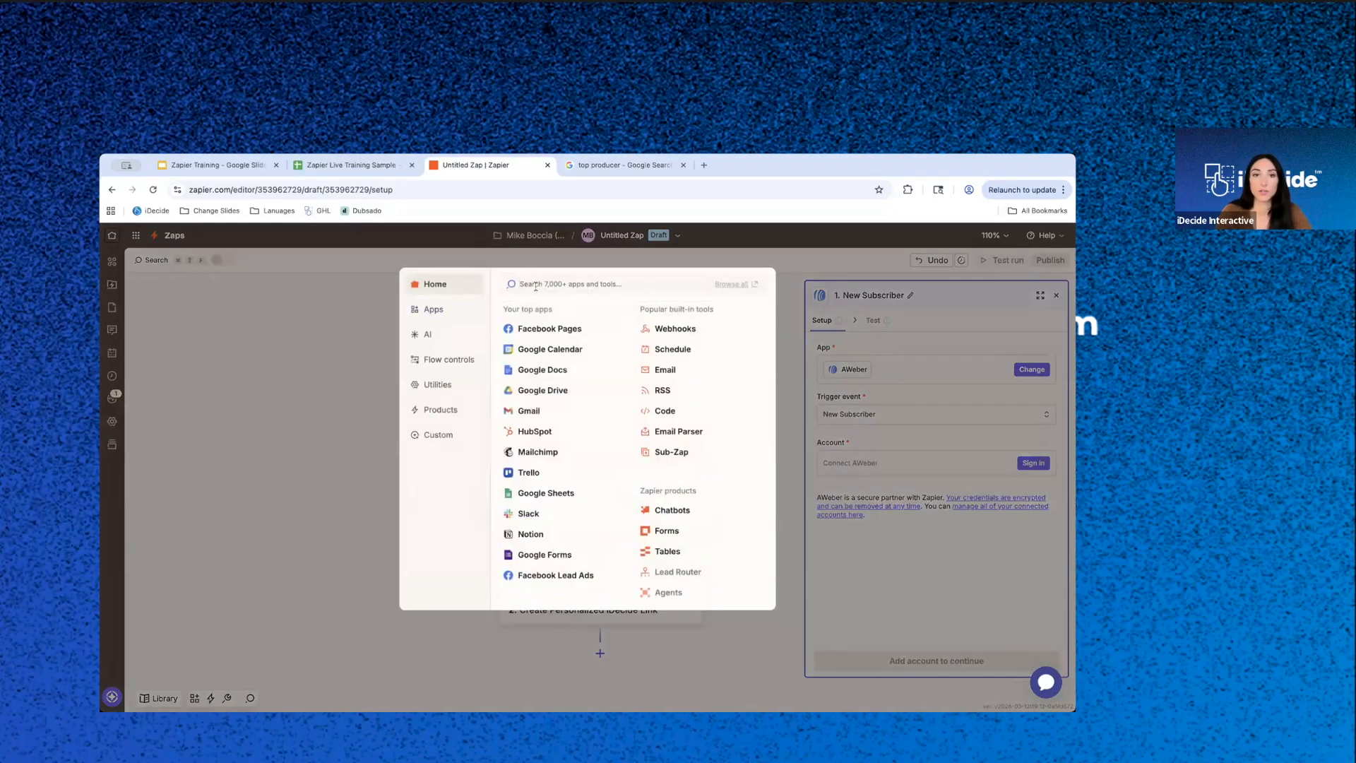
text(salesforc)
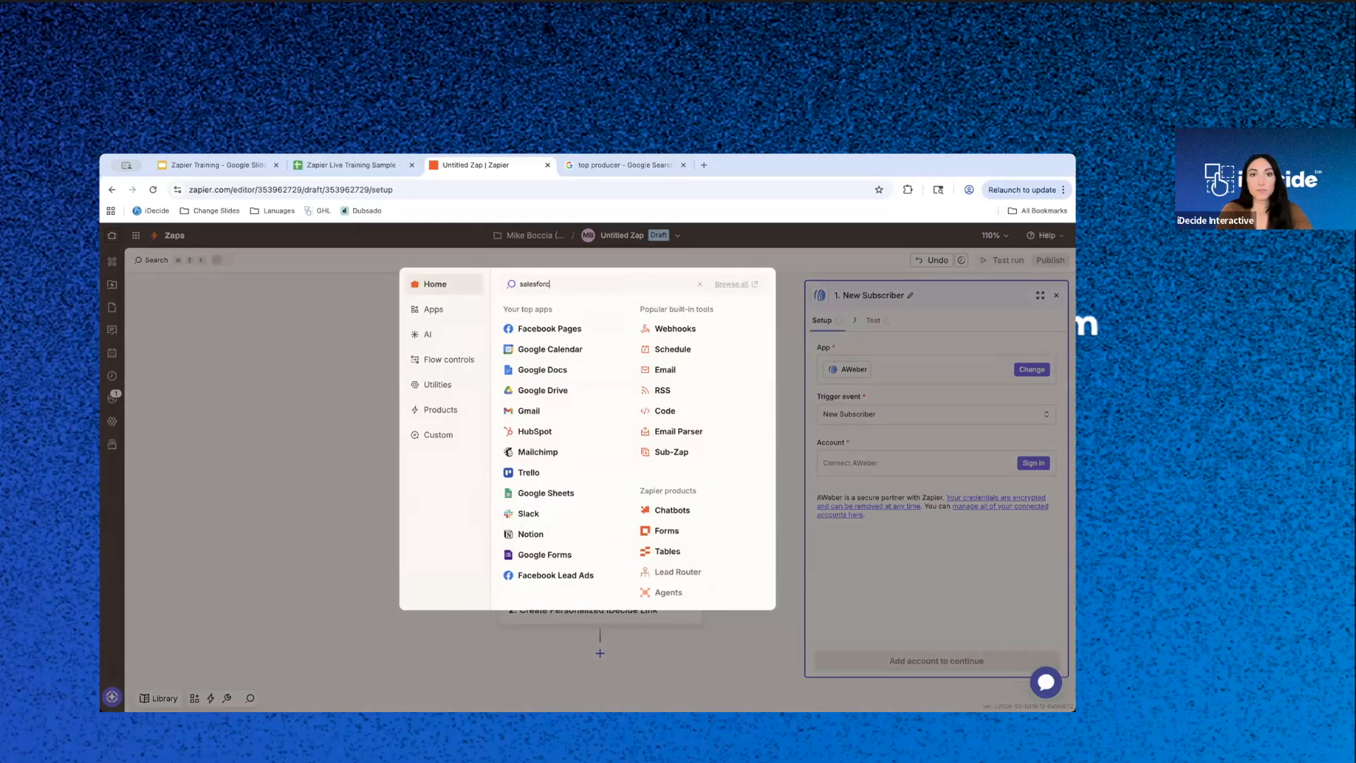
text(e)
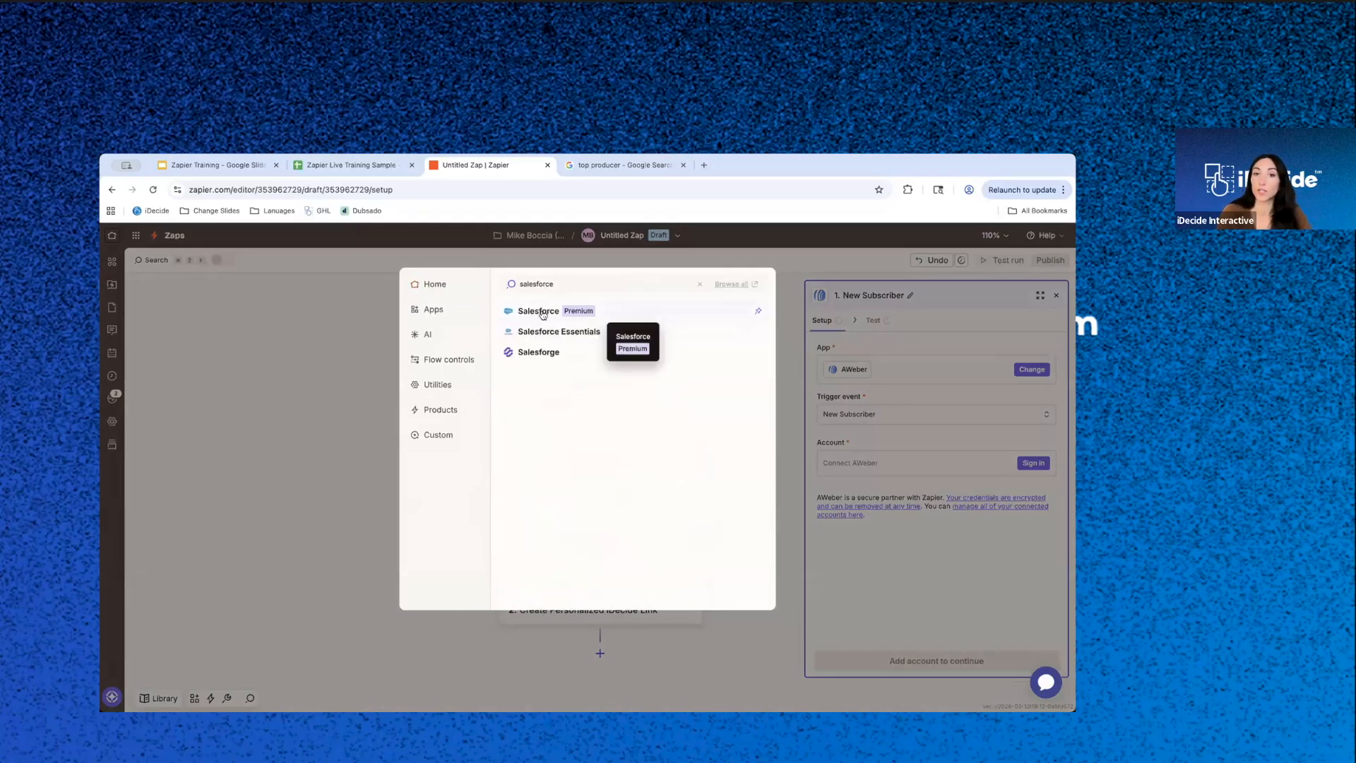
click(543, 331)
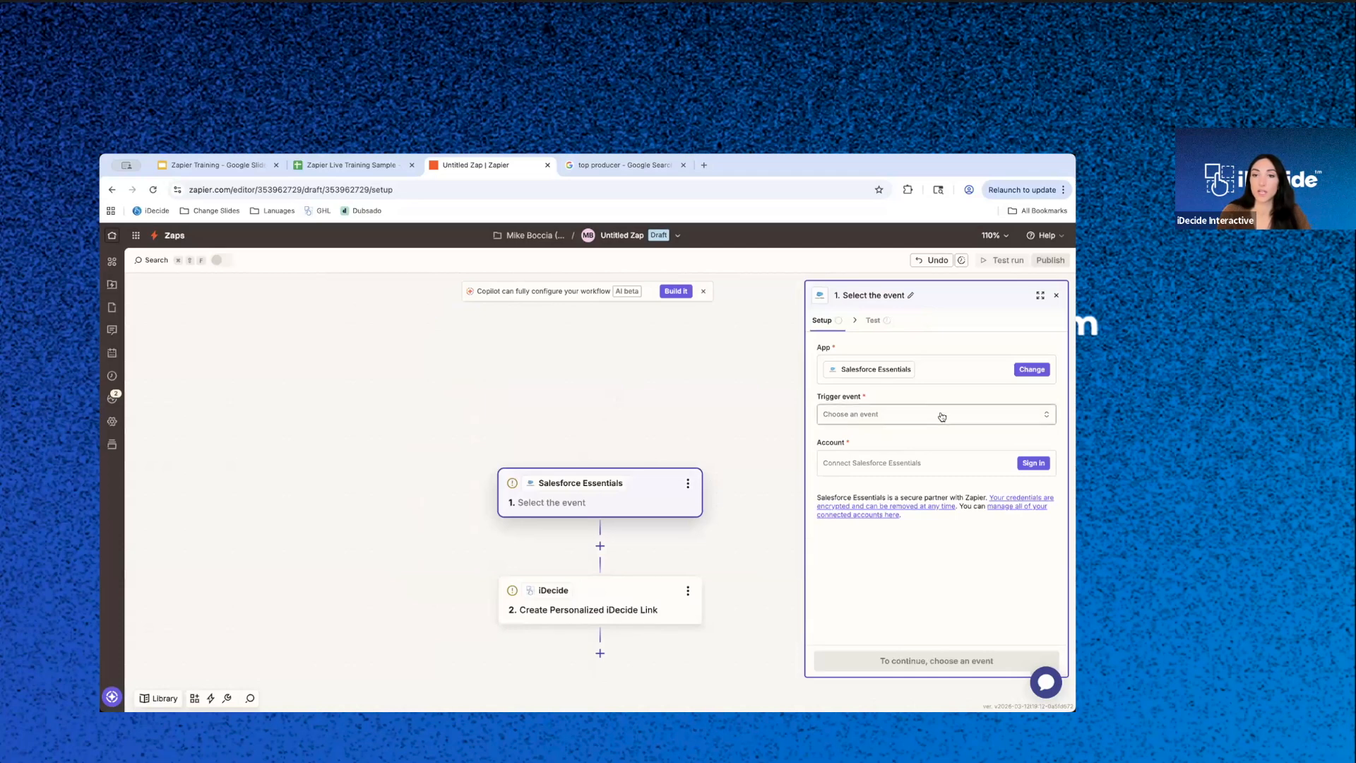
- Review the Salesforce Essentials trigger events and set the trigger event to New Record
click(941, 416)
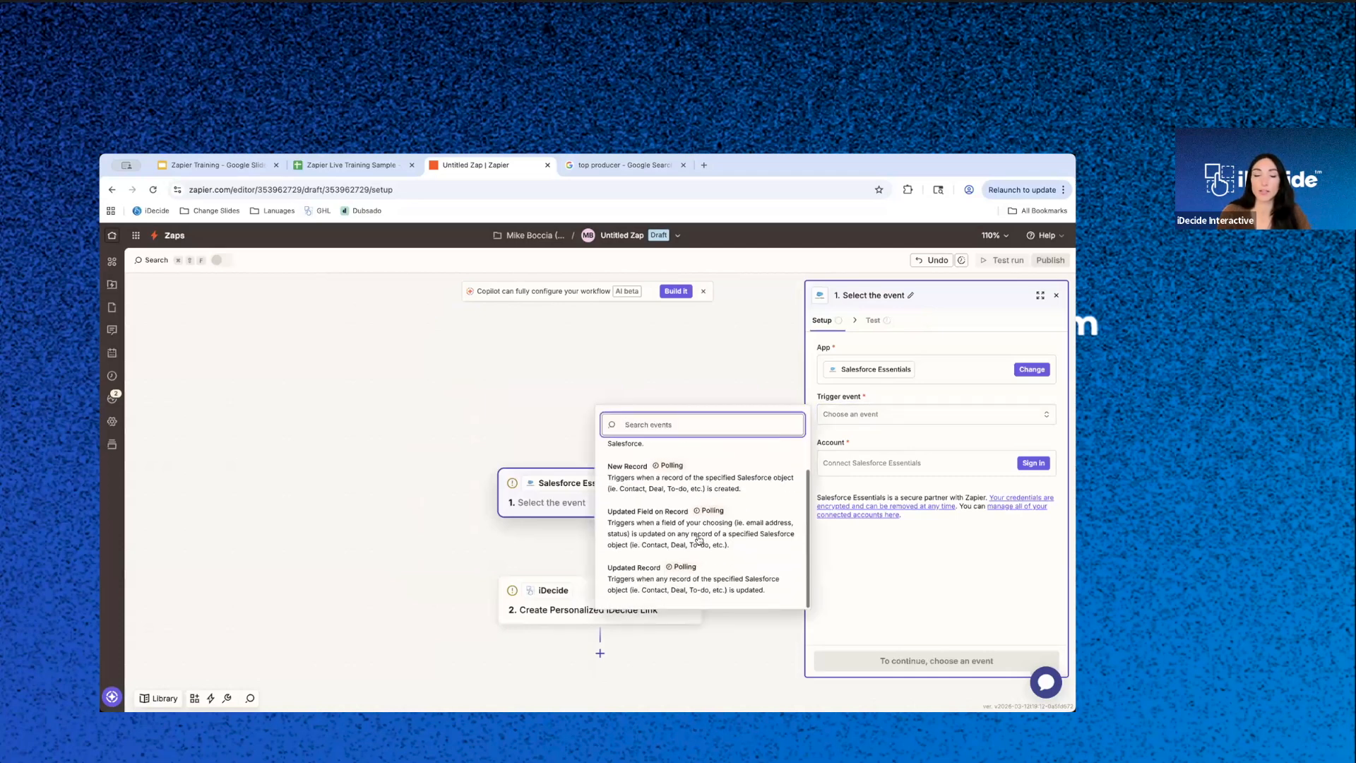
scroll(699, 538, up, 2)
scroll(745, 477, down, 1)
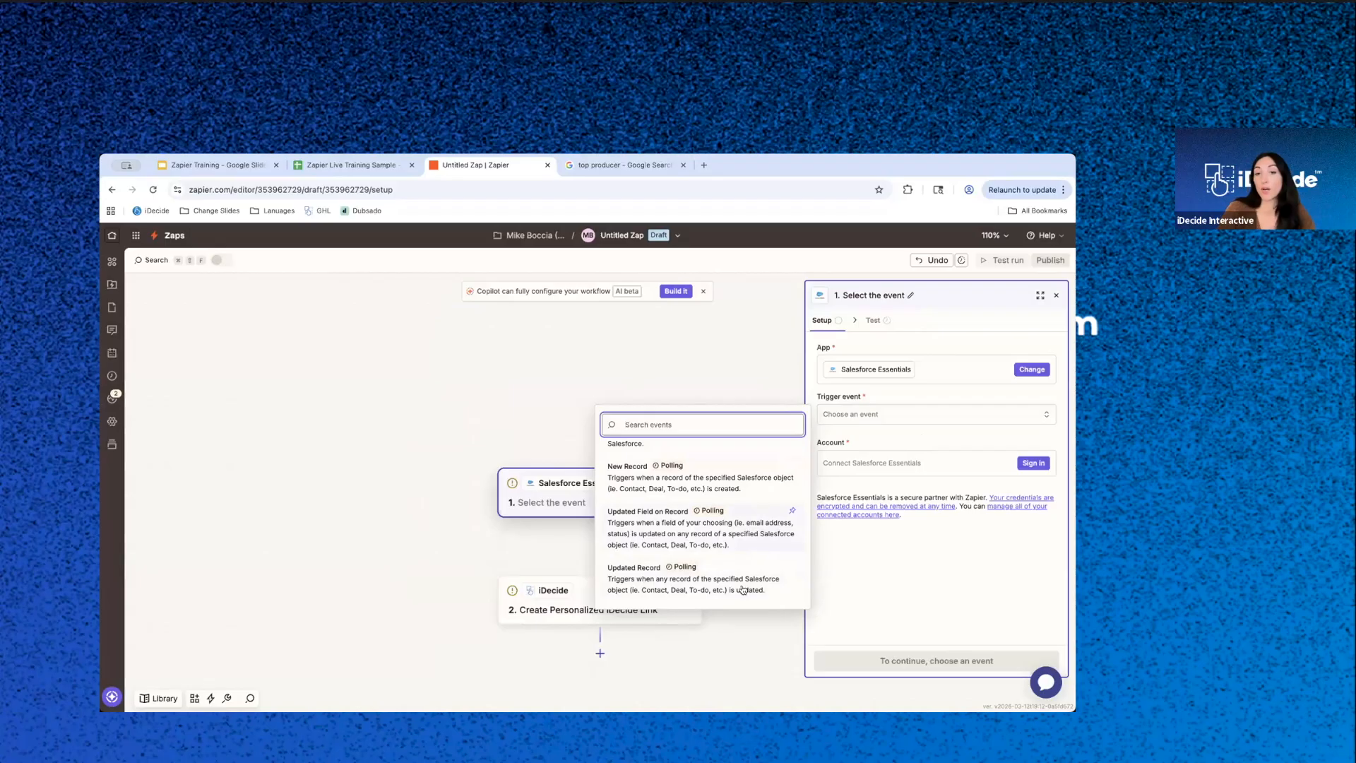
scroll(664, 596, up, 2)
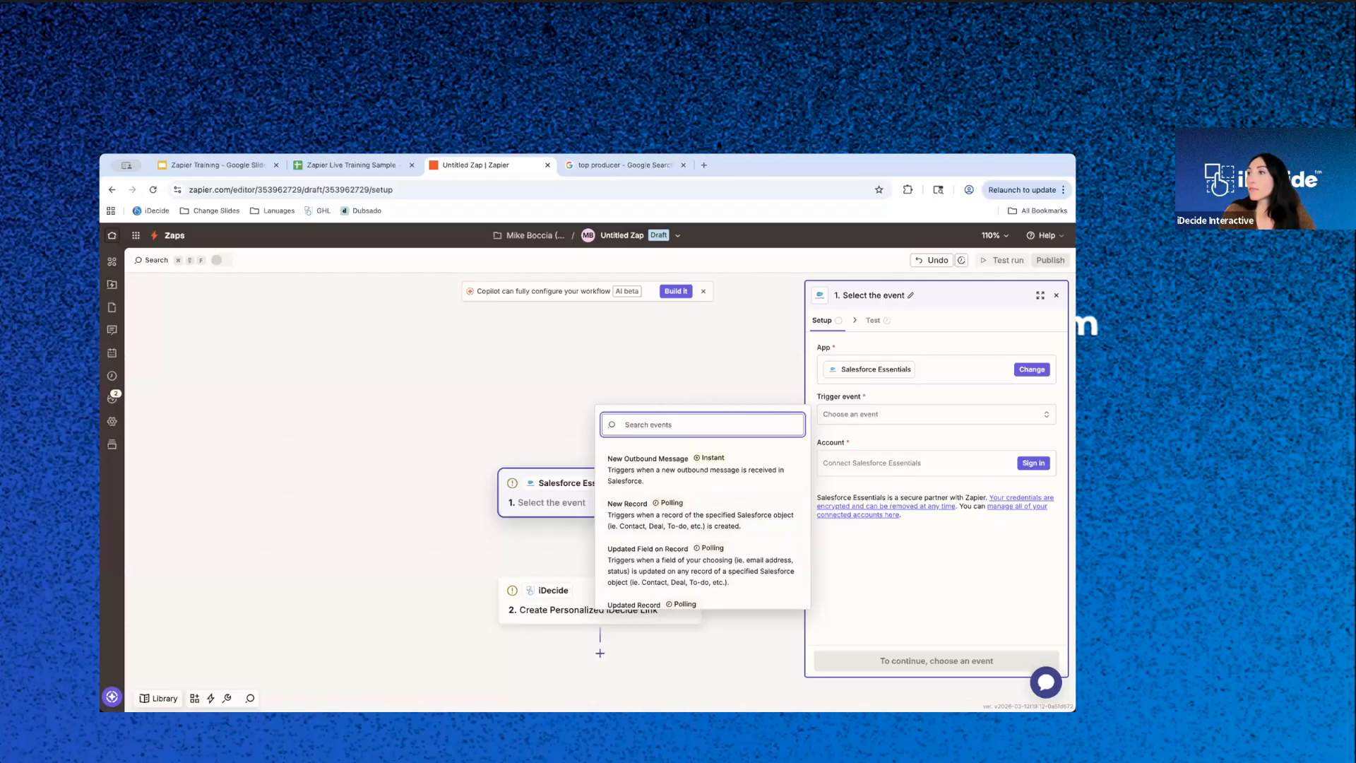
click(566, 389)
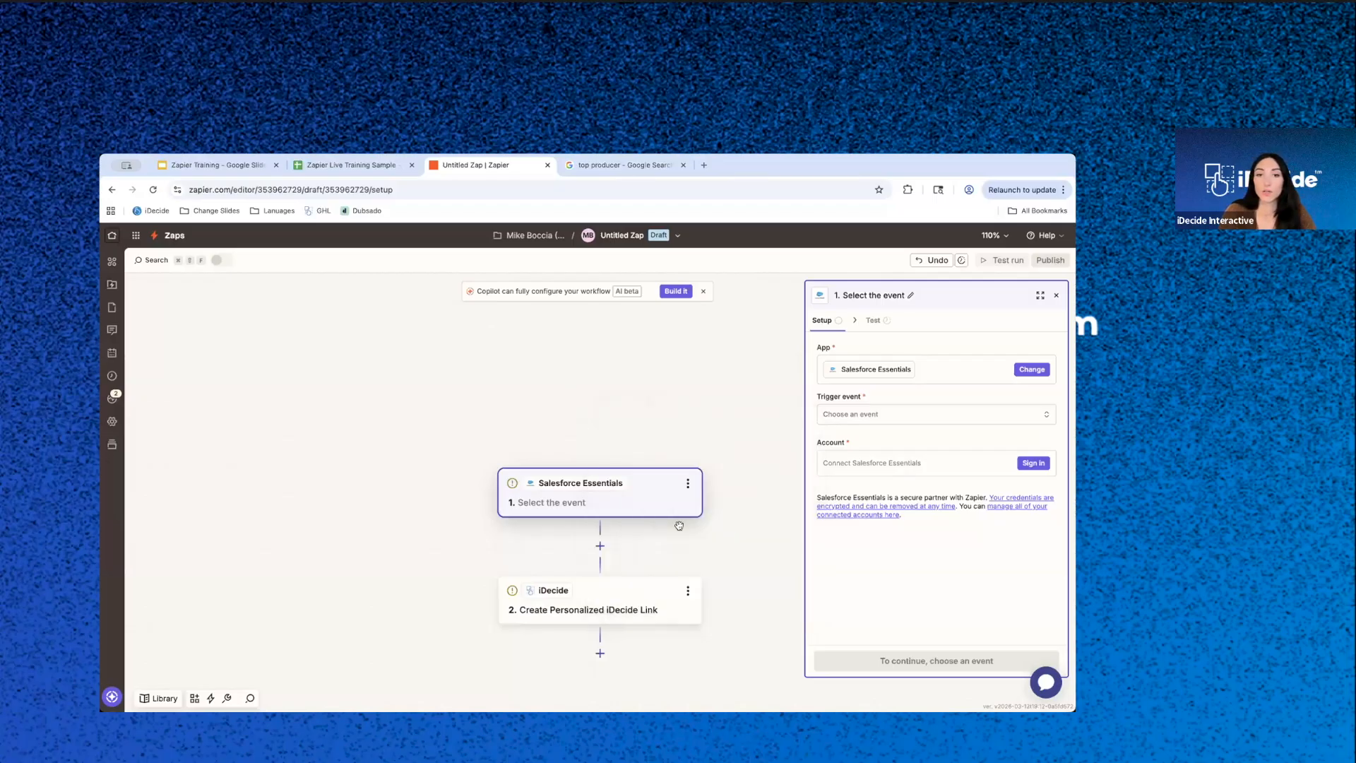
click(879, 421)
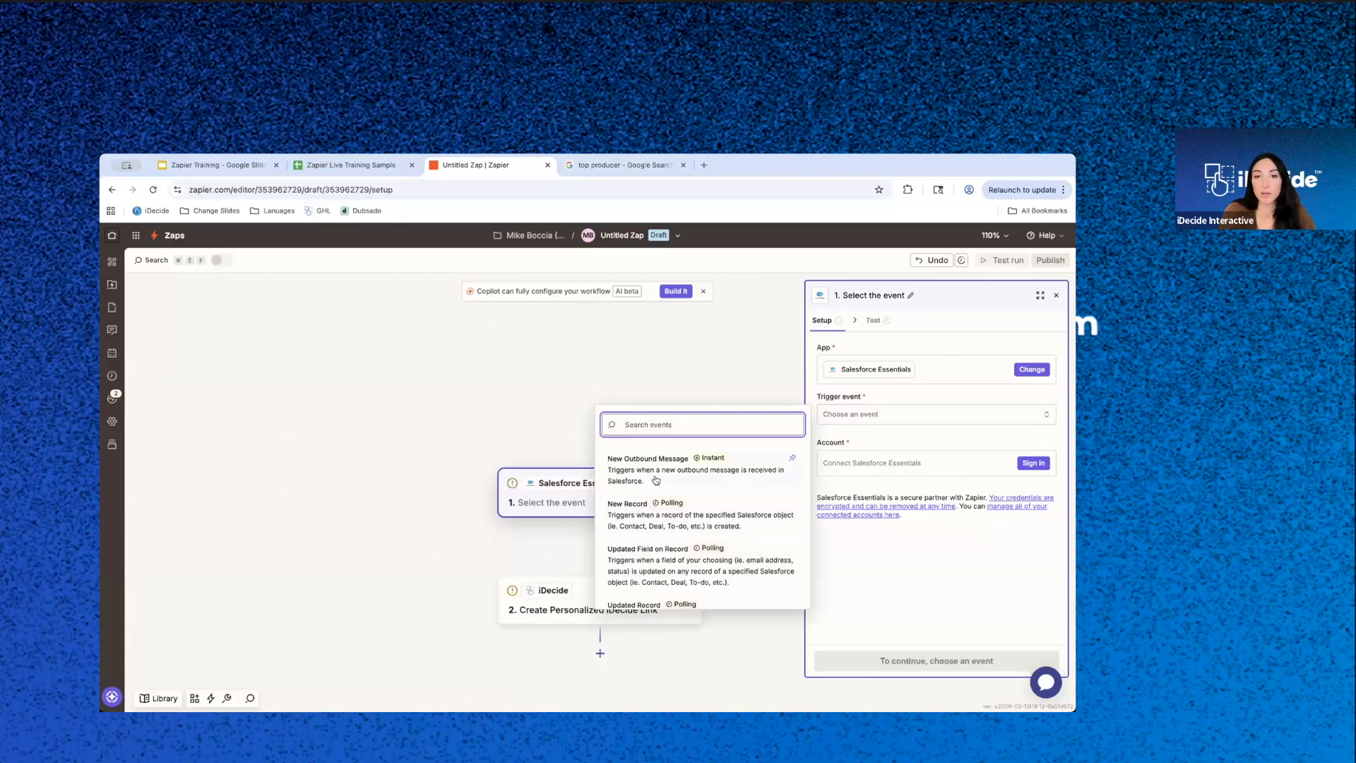
click(638, 518)
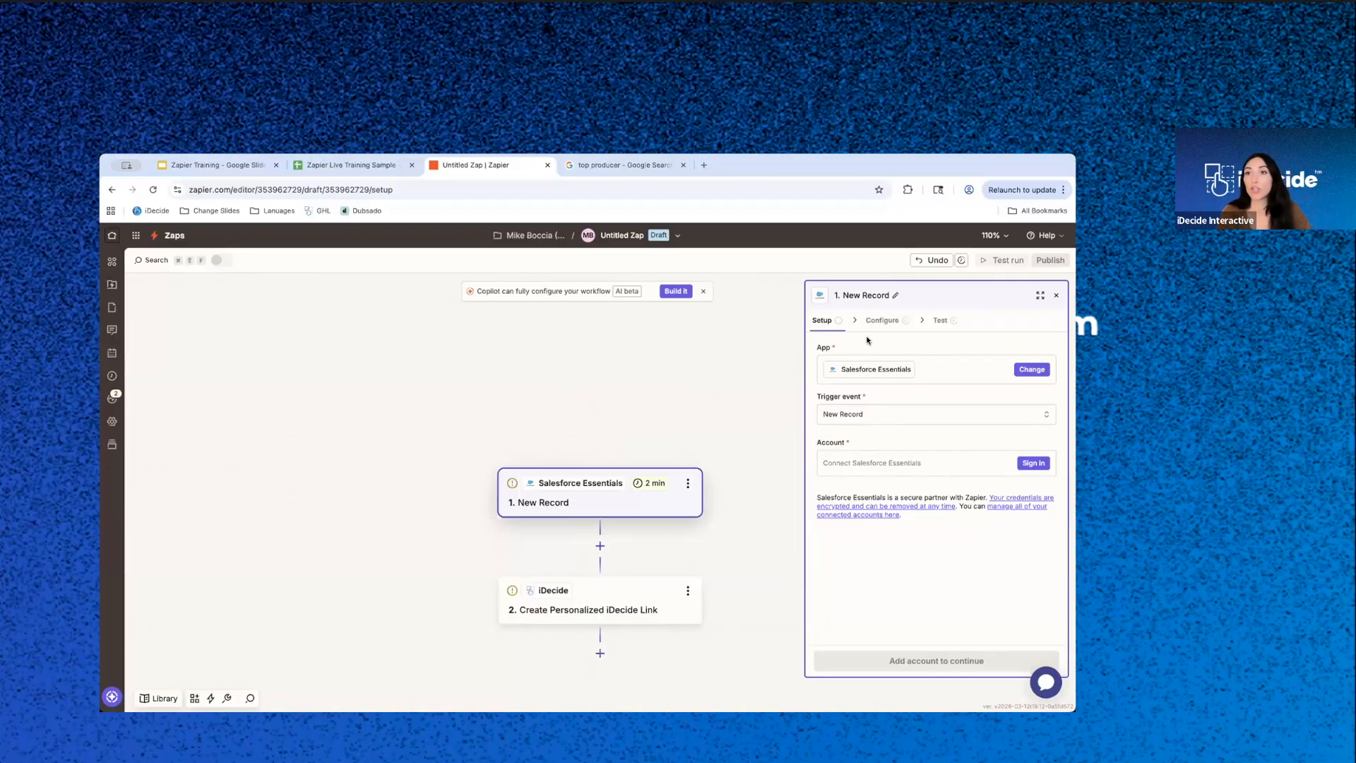
- Open the iDecide step's configuration and view the Salesforce Essentials data available for the Viewer's Name field
click(608, 605)
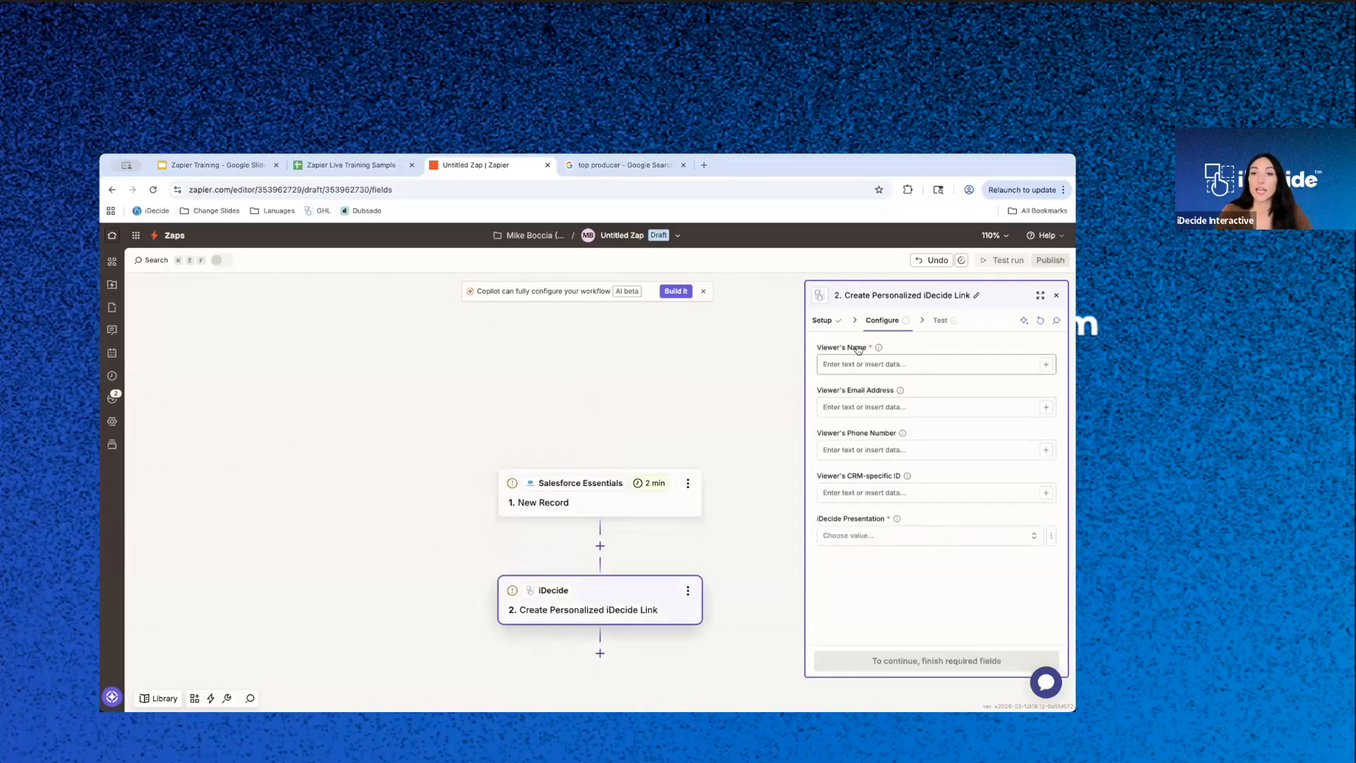
click(1047, 365)
click(716, 456)
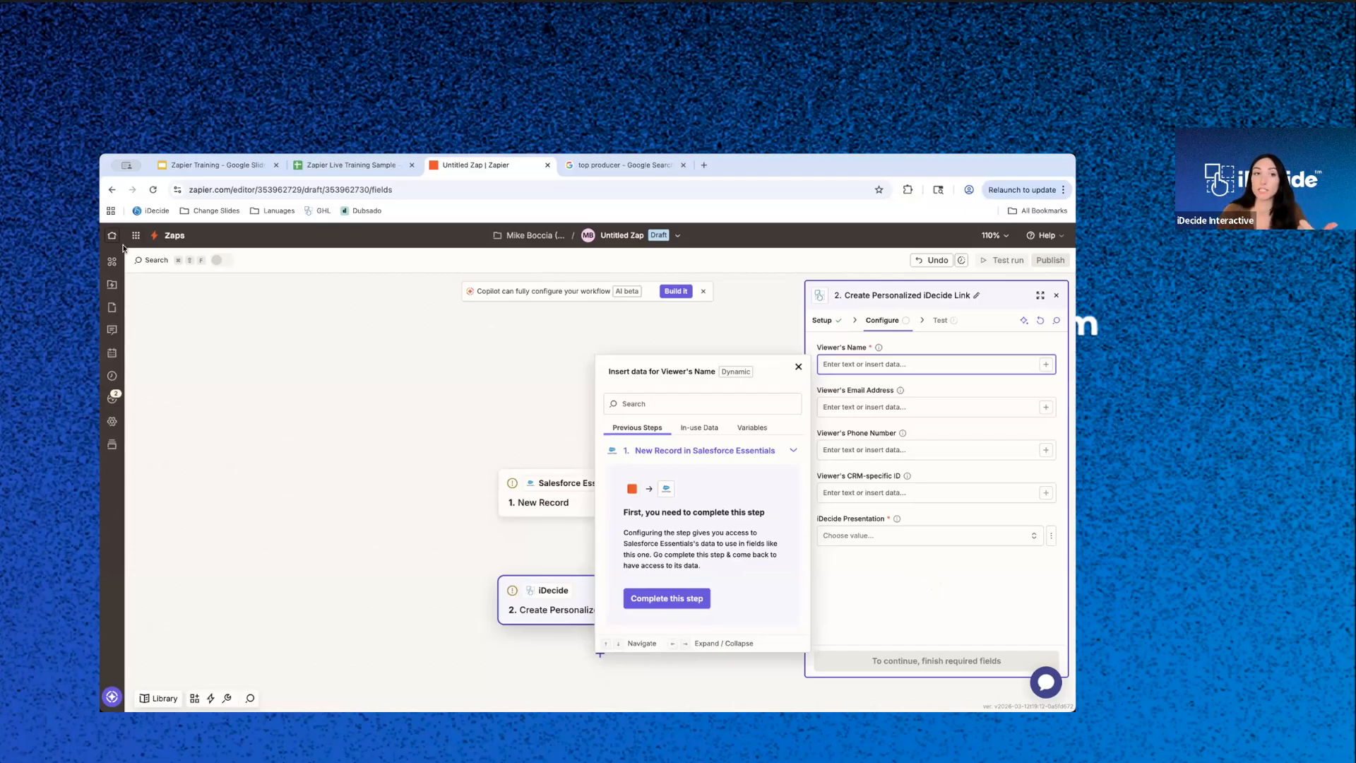
- Leave the untitled Zap, open the "Send Link - Live Training" Zap, and review its Gmail Create Draft step
click(180, 238)
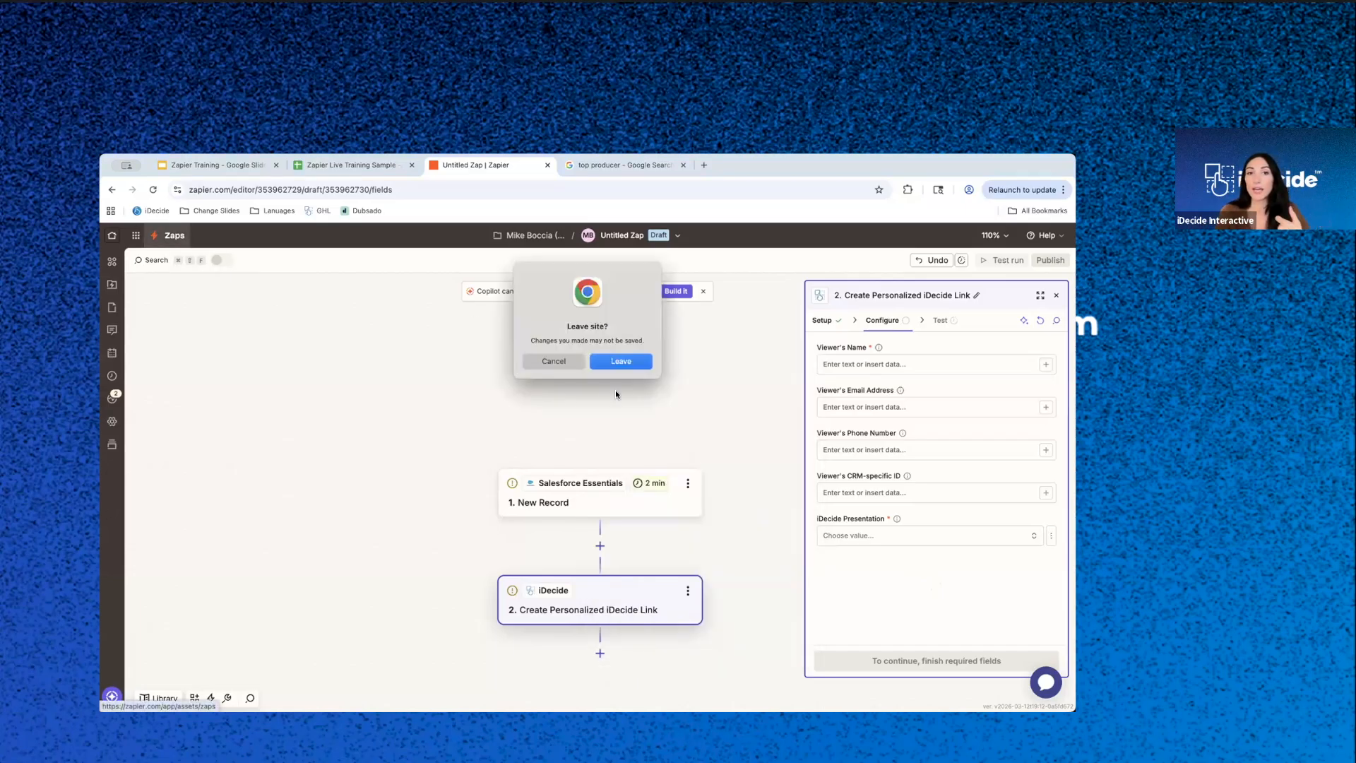
click(634, 360)
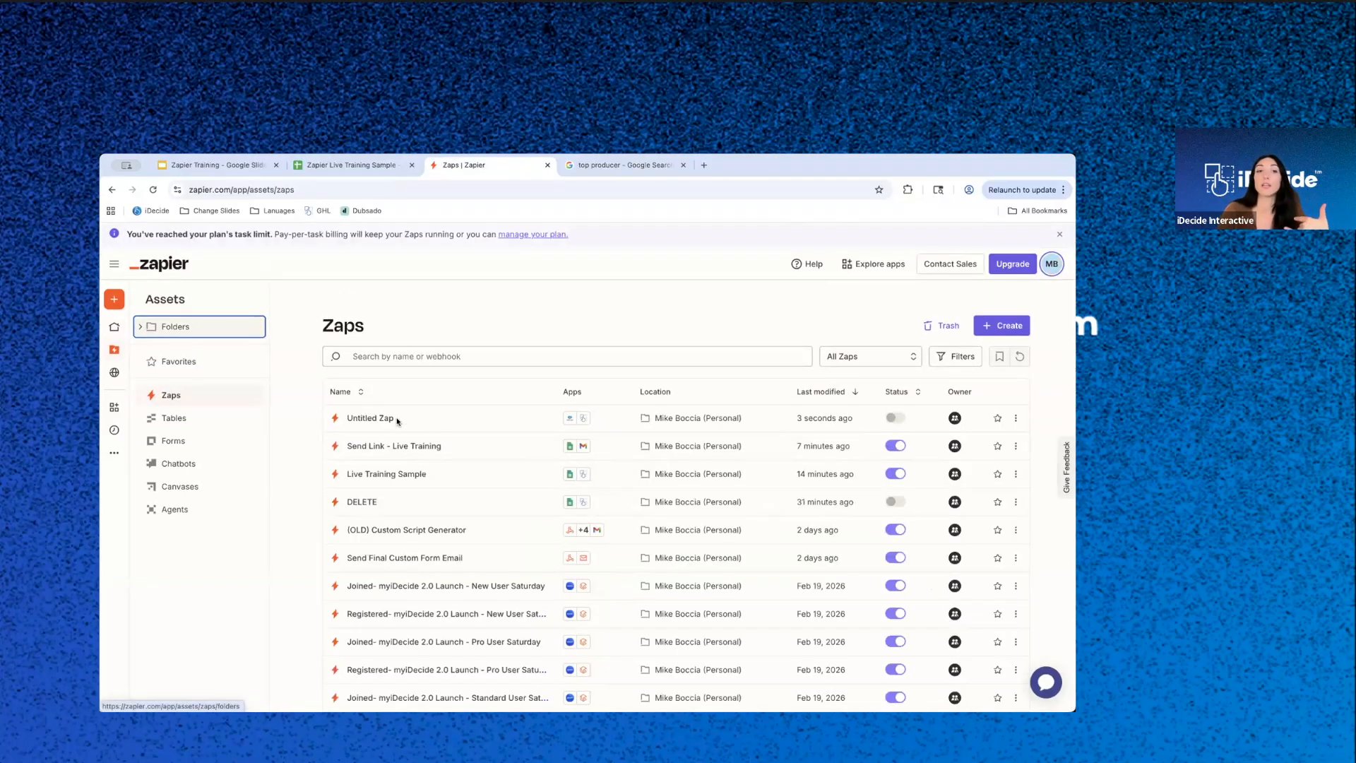
click(381, 447)
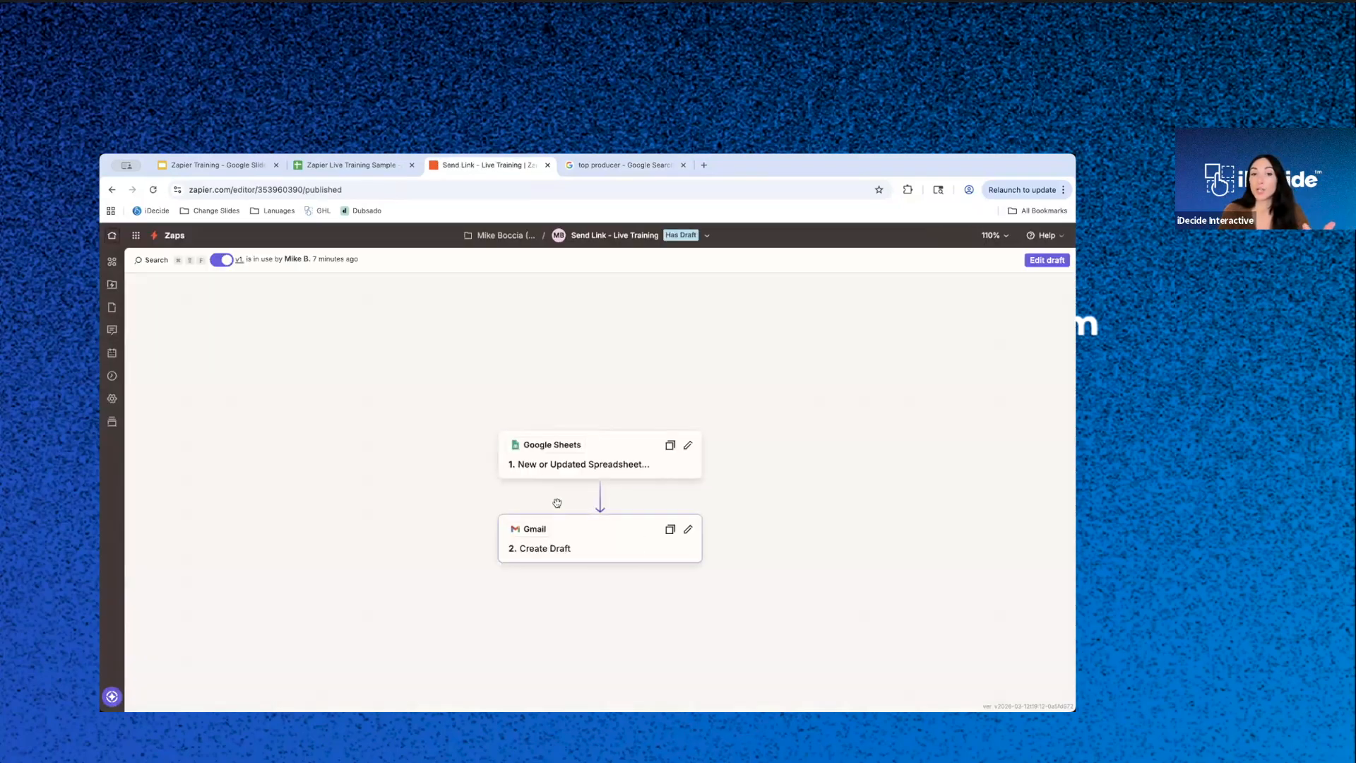
click(612, 544)
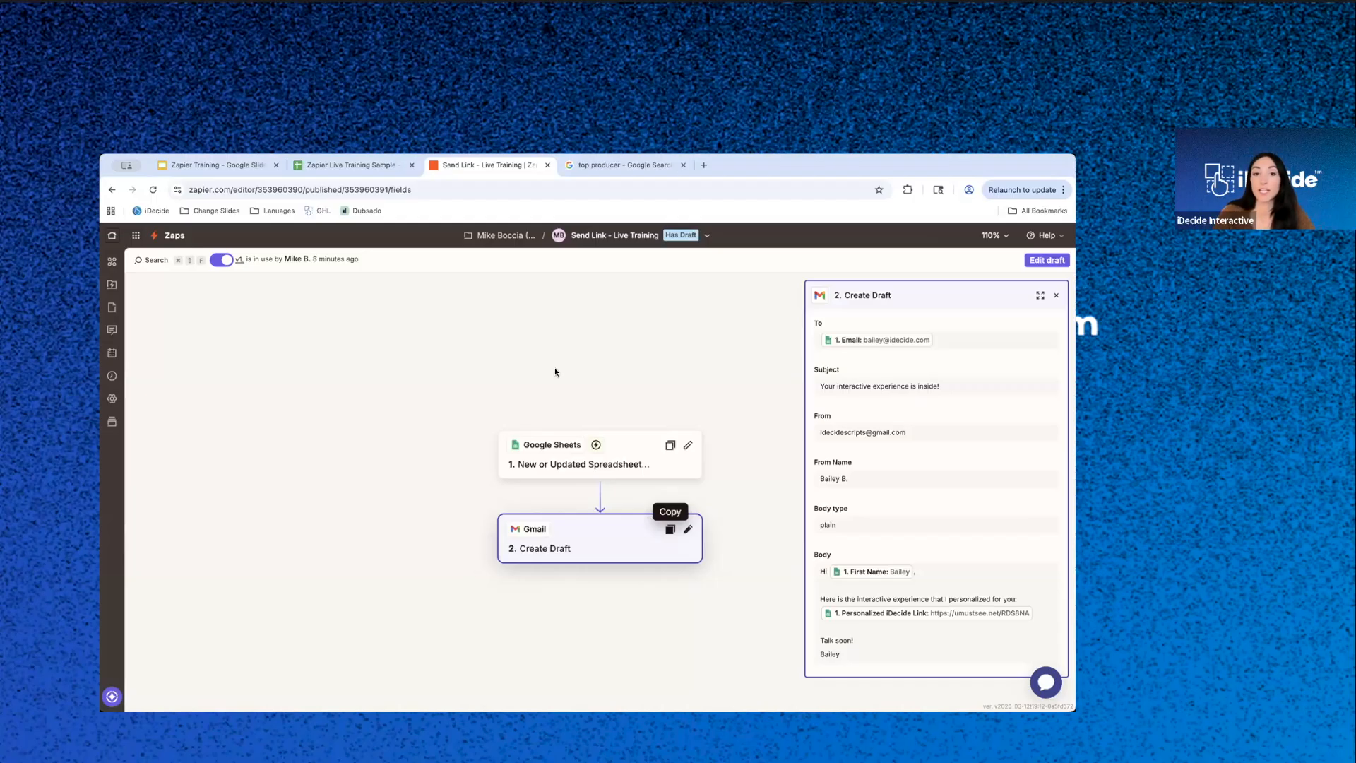
drag(555, 369, 491, 325)
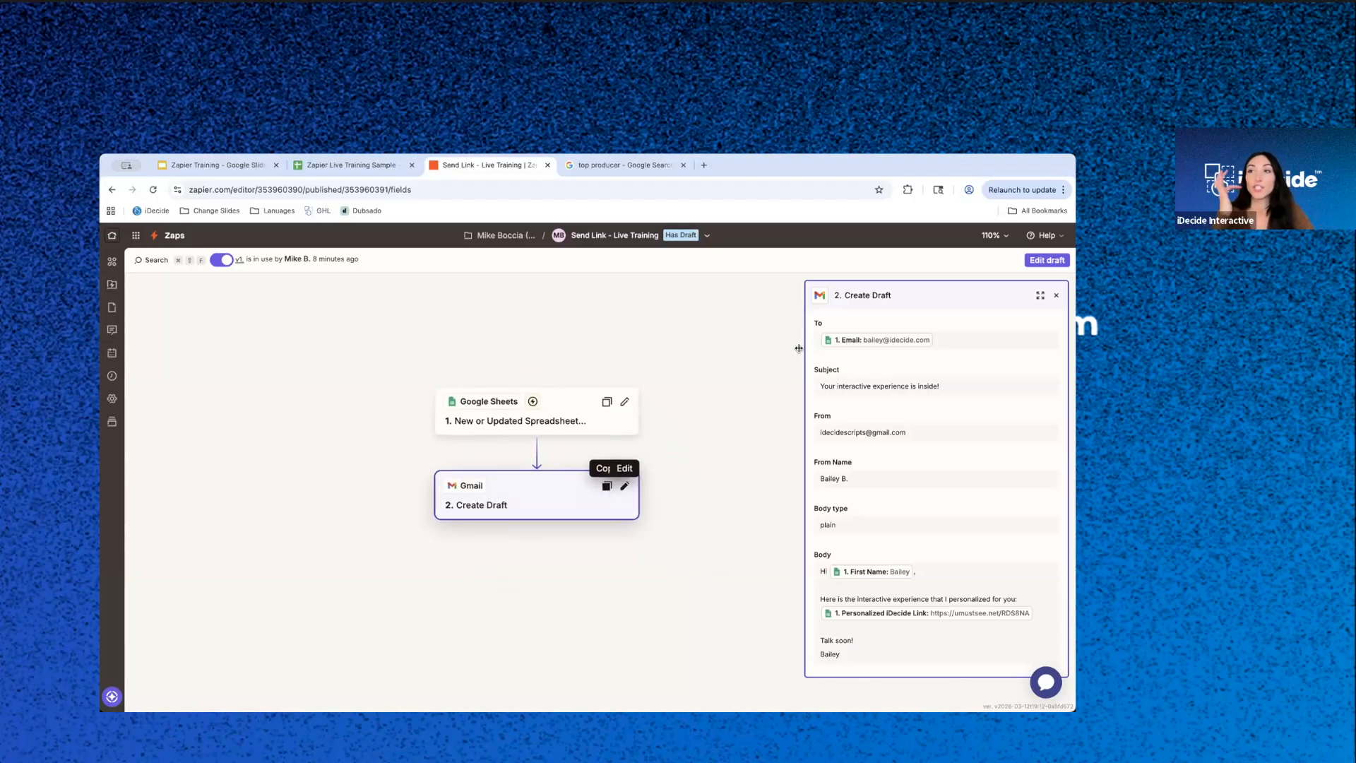
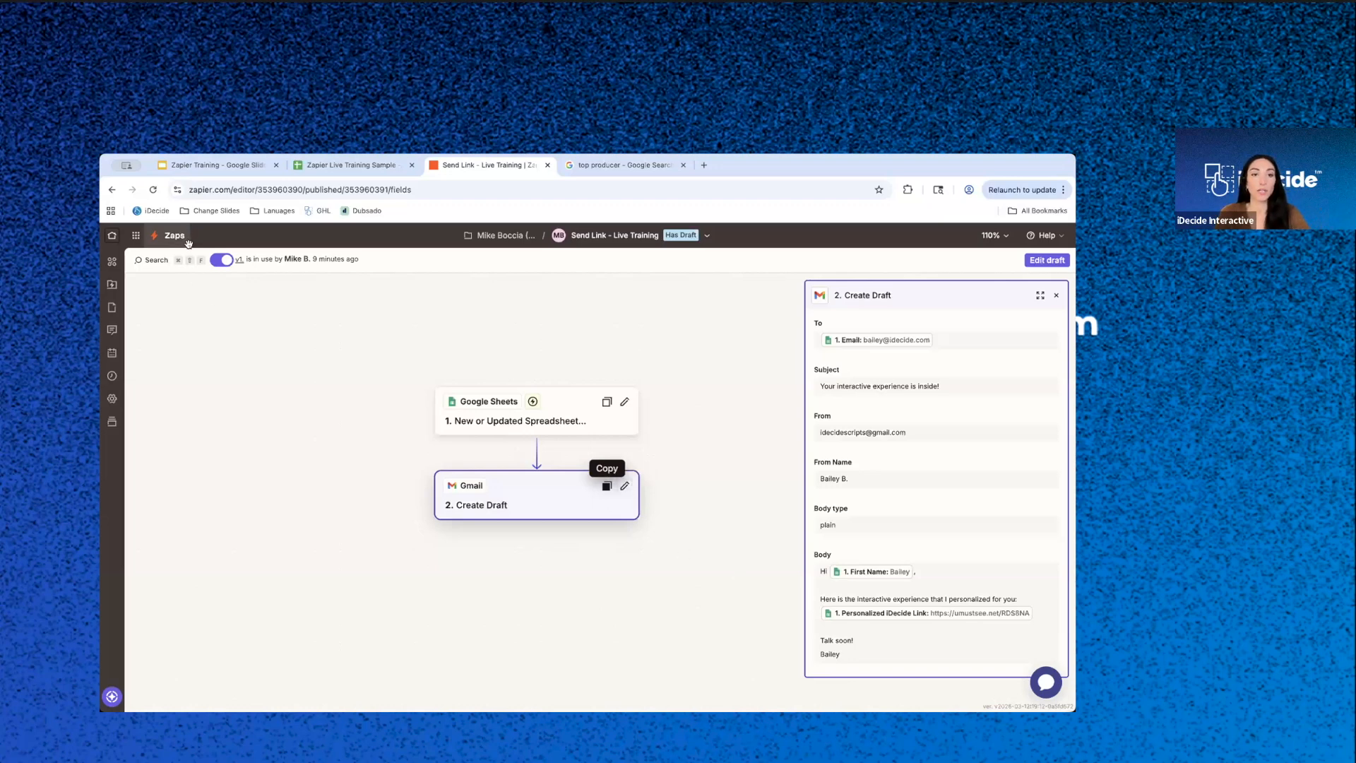
- Review the Google Sheets trigger, open the Zap's draft for editing, and delete the Gmail Create Draft step
click(567, 411)
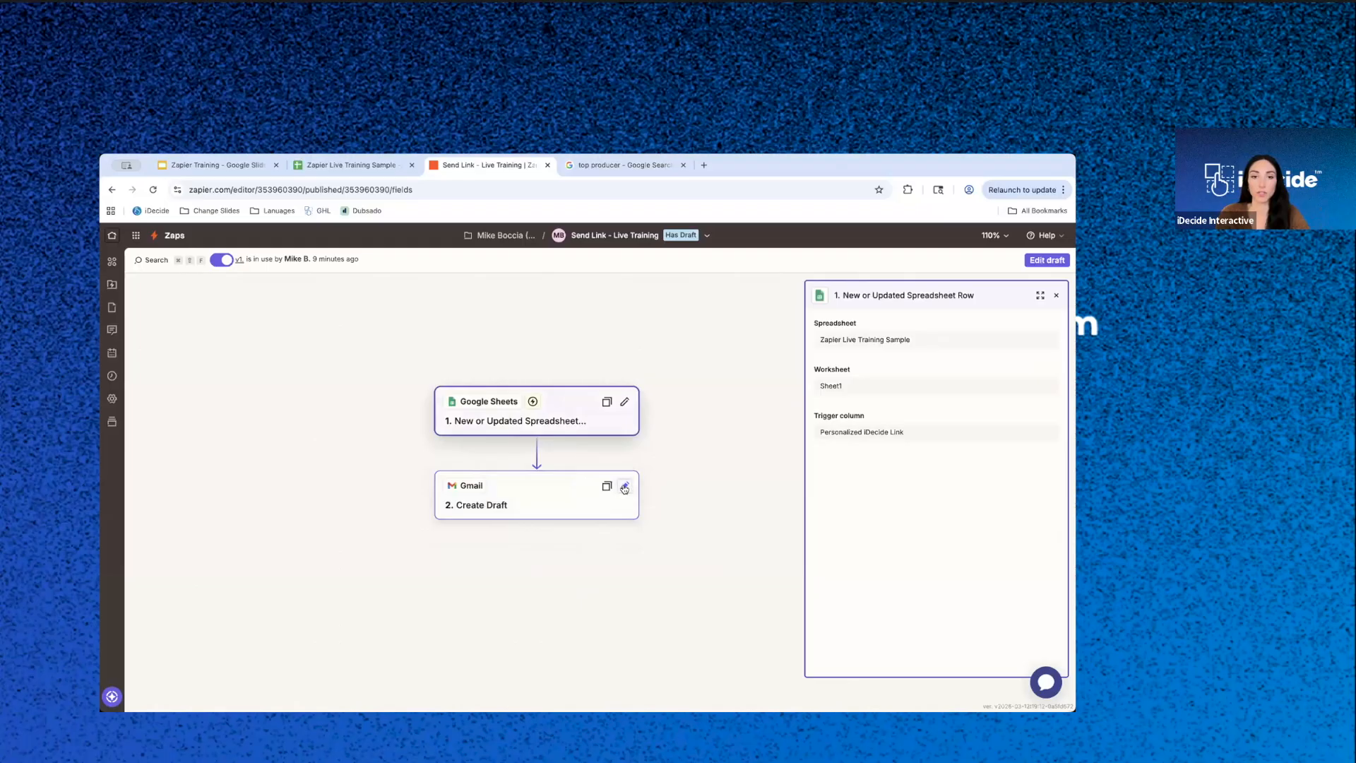
click(1046, 260)
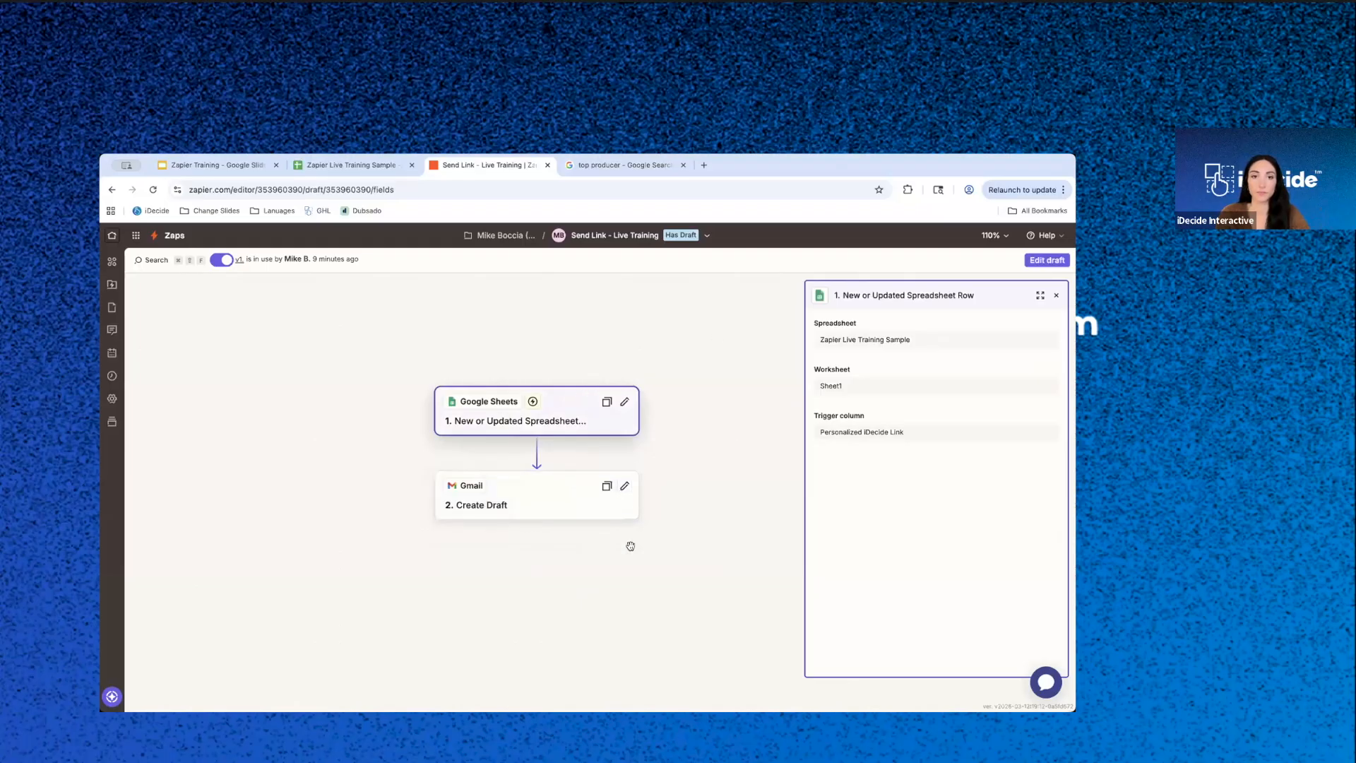
click(688, 580)
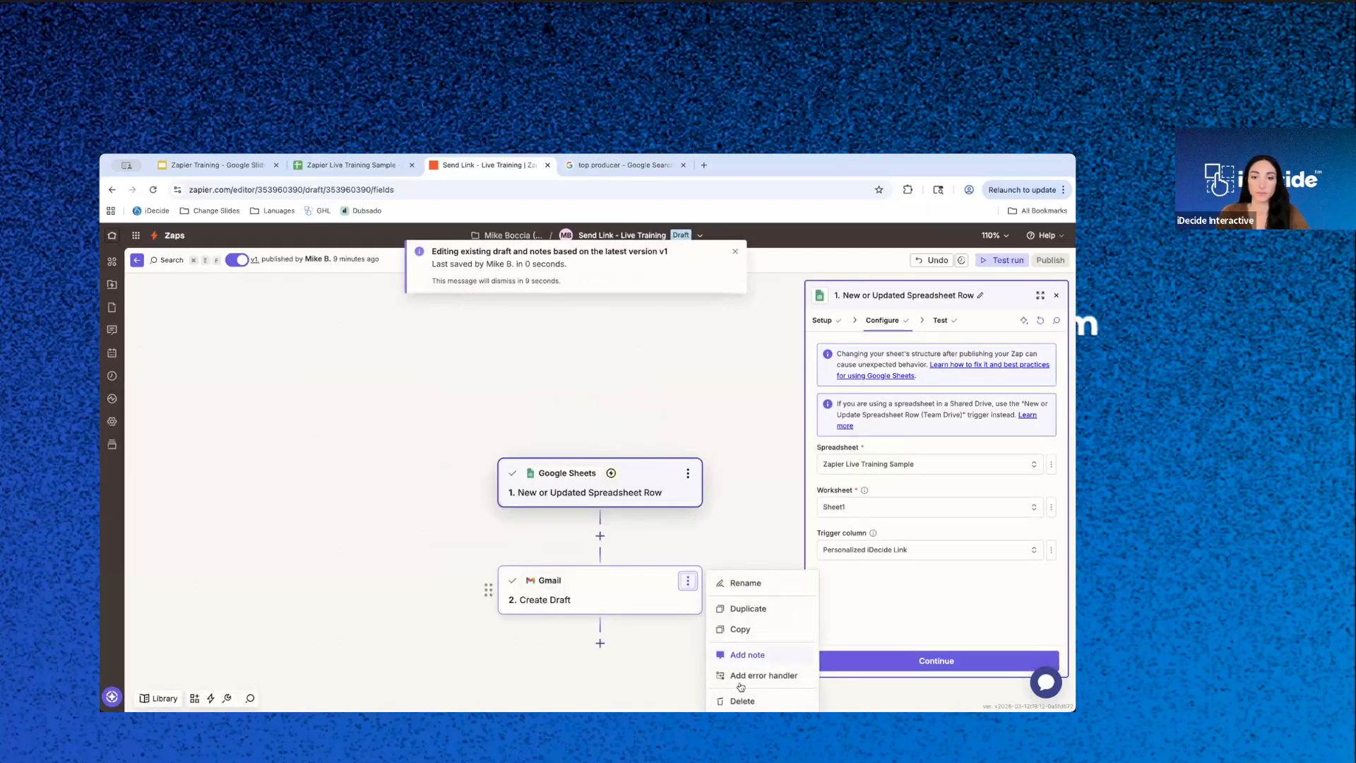
click(742, 700)
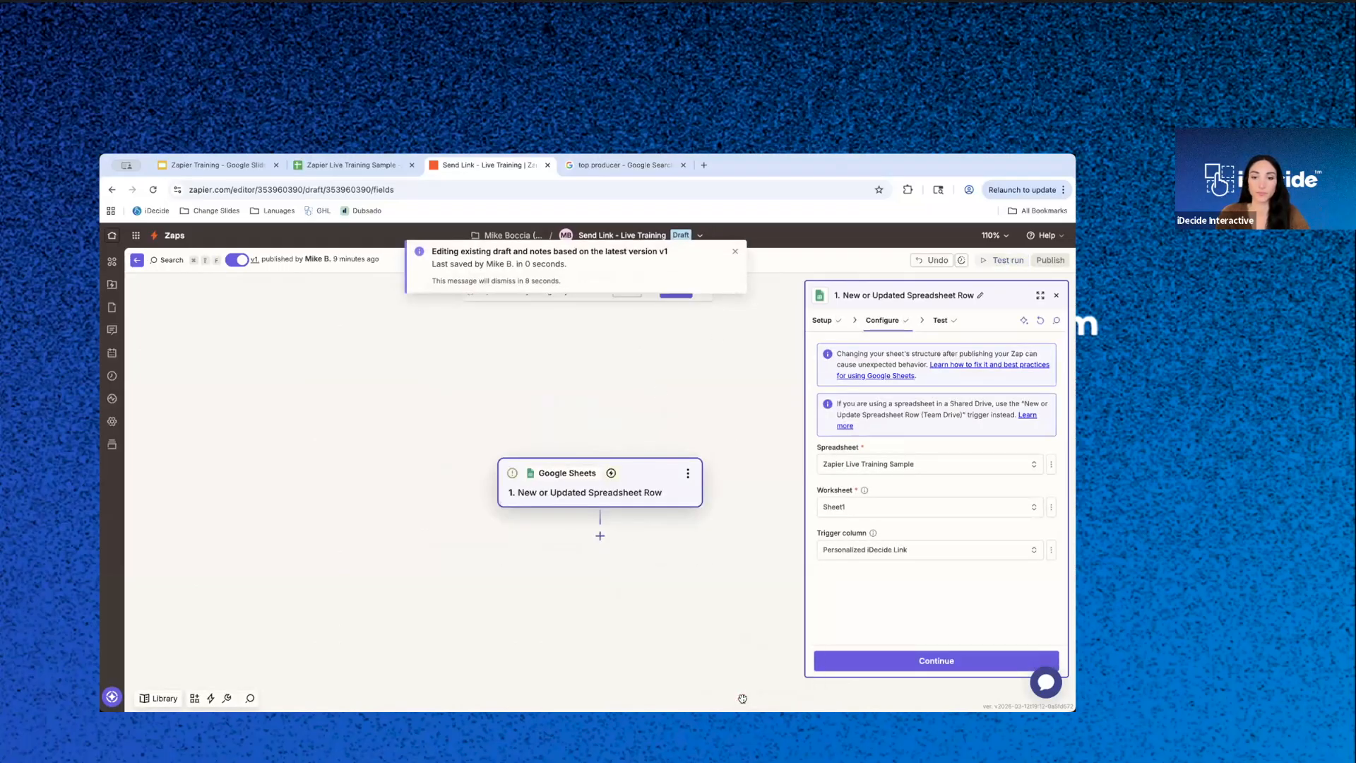
- Replace the Google Sheets trigger app with iDecide, found by searching for "idecide"
click(686, 475)
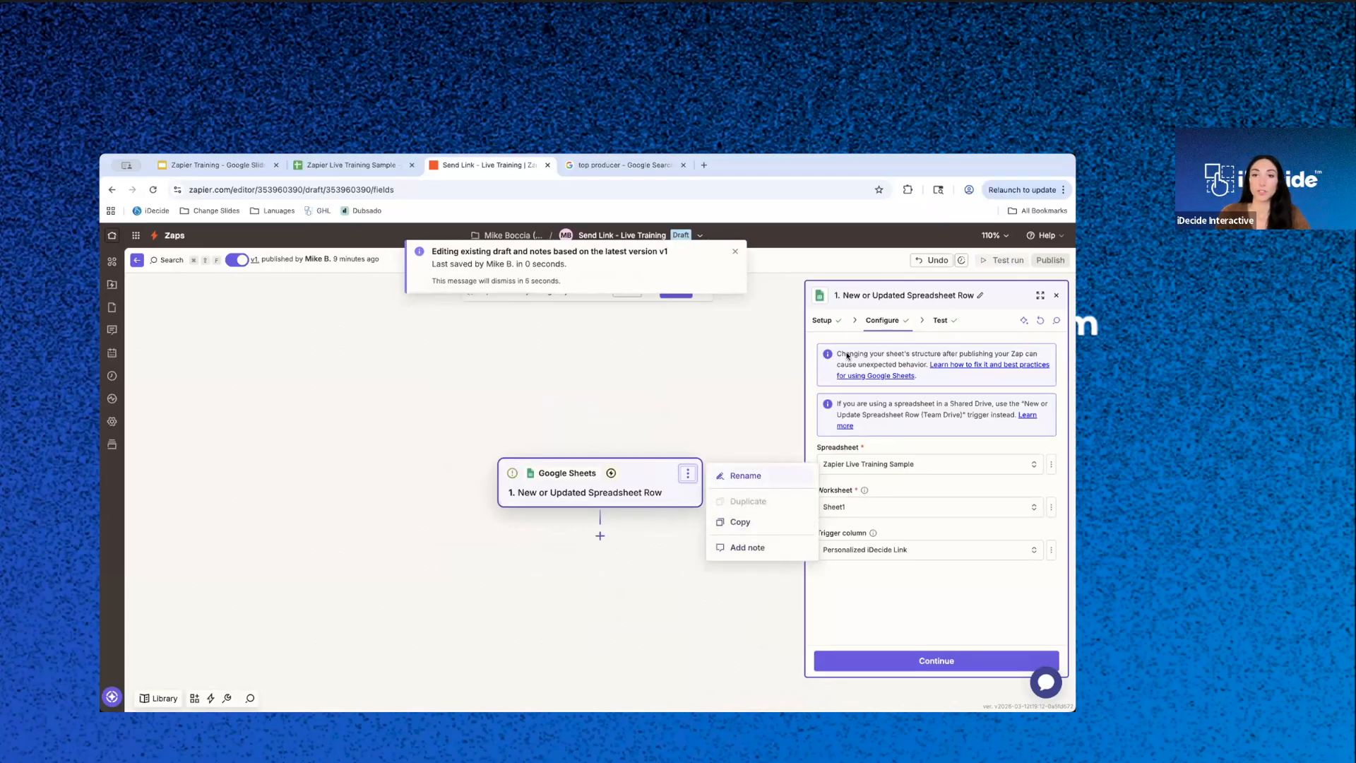
click(829, 323)
click(1031, 370)
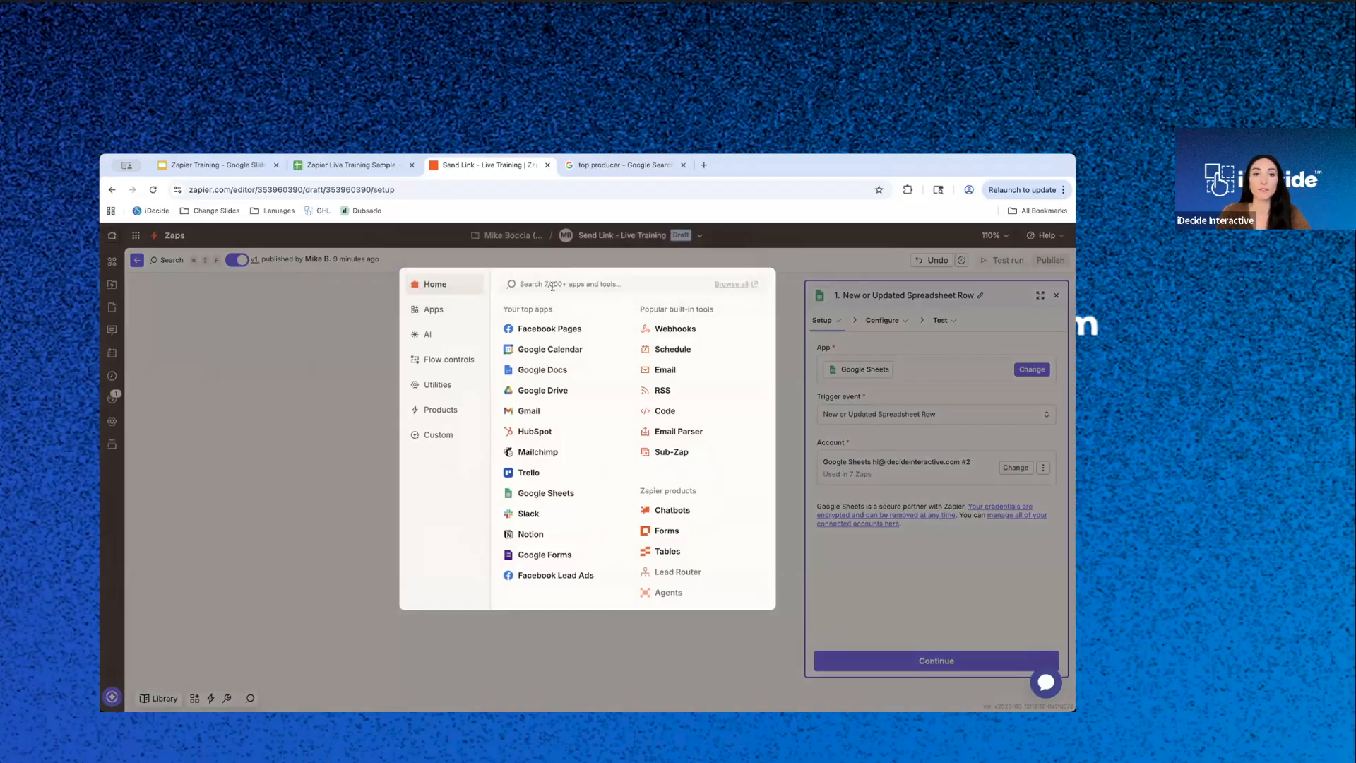
text(idecide)
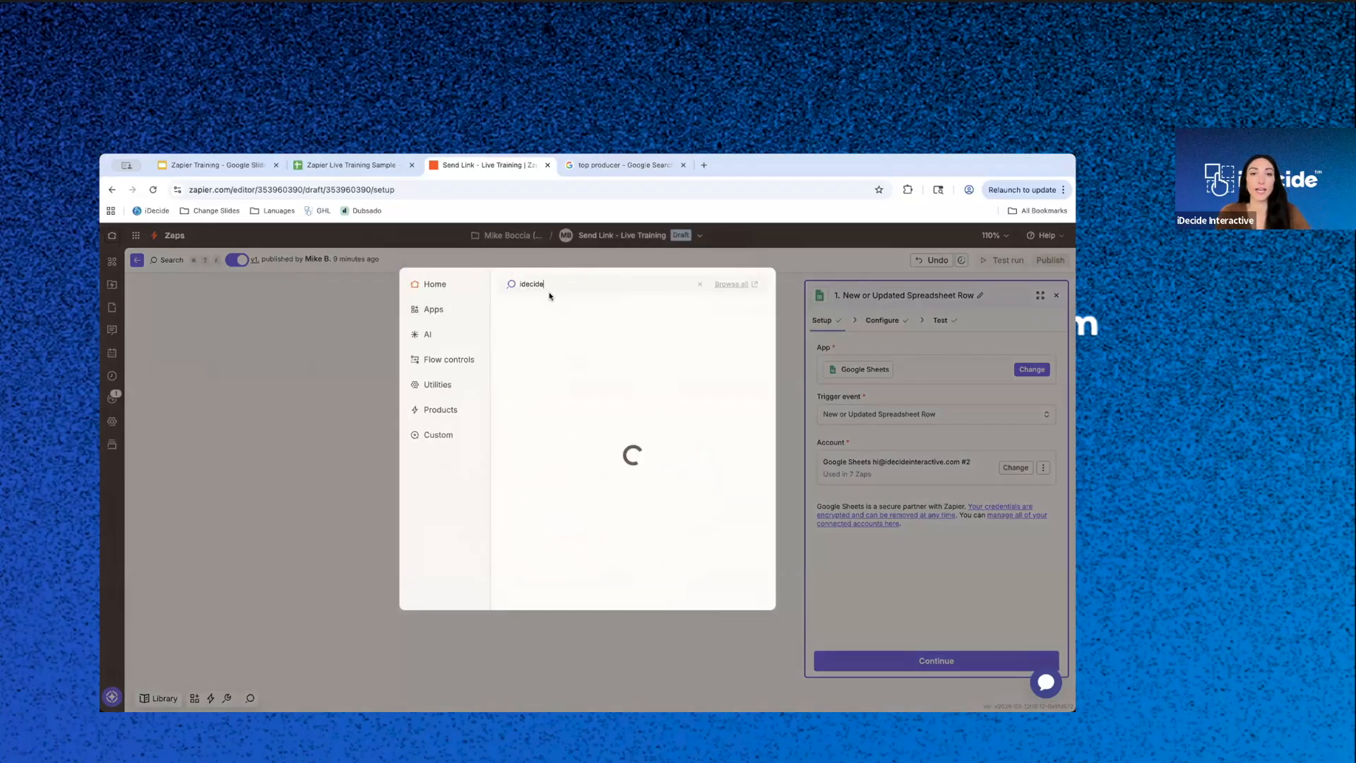
click(540, 339)
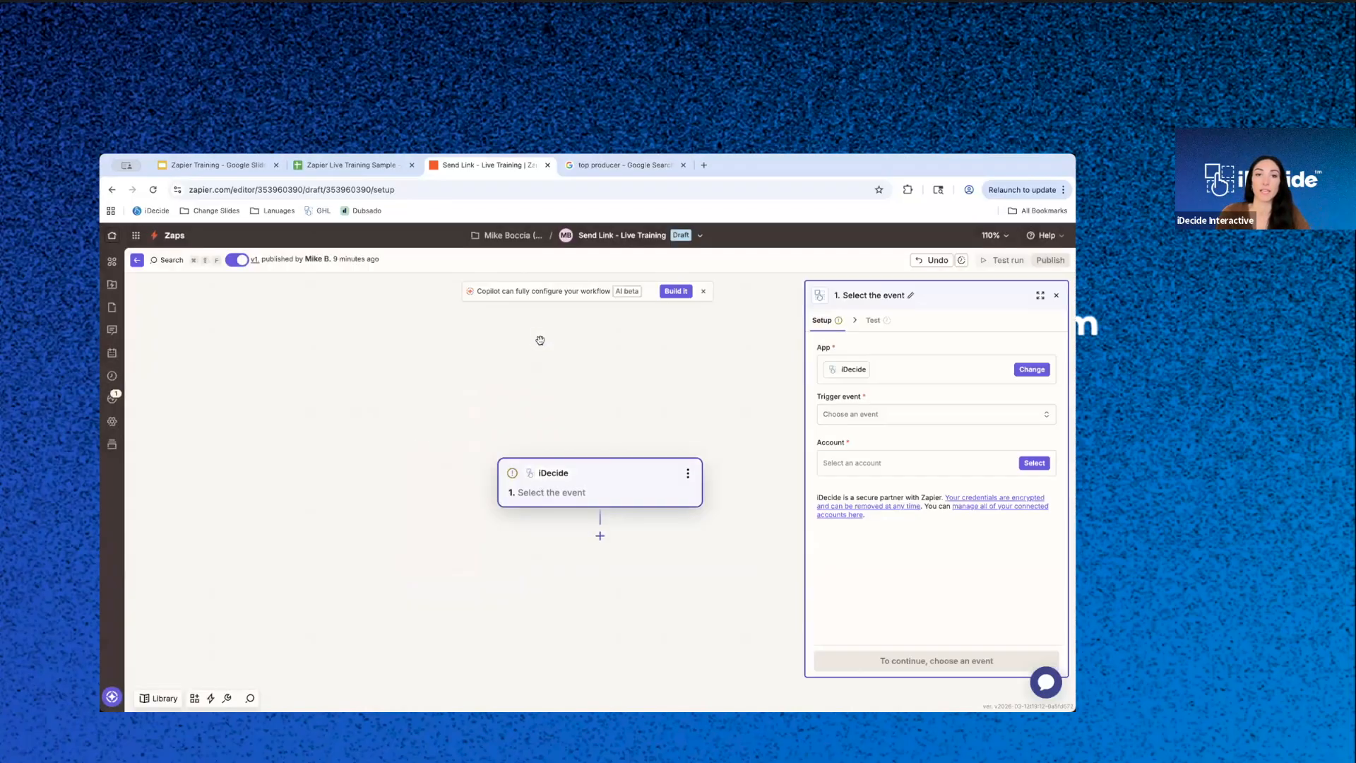
- Set the trigger event to iDecide Finished, recheck the available trigger events, and continue to the trigger's configuration
click(898, 419)
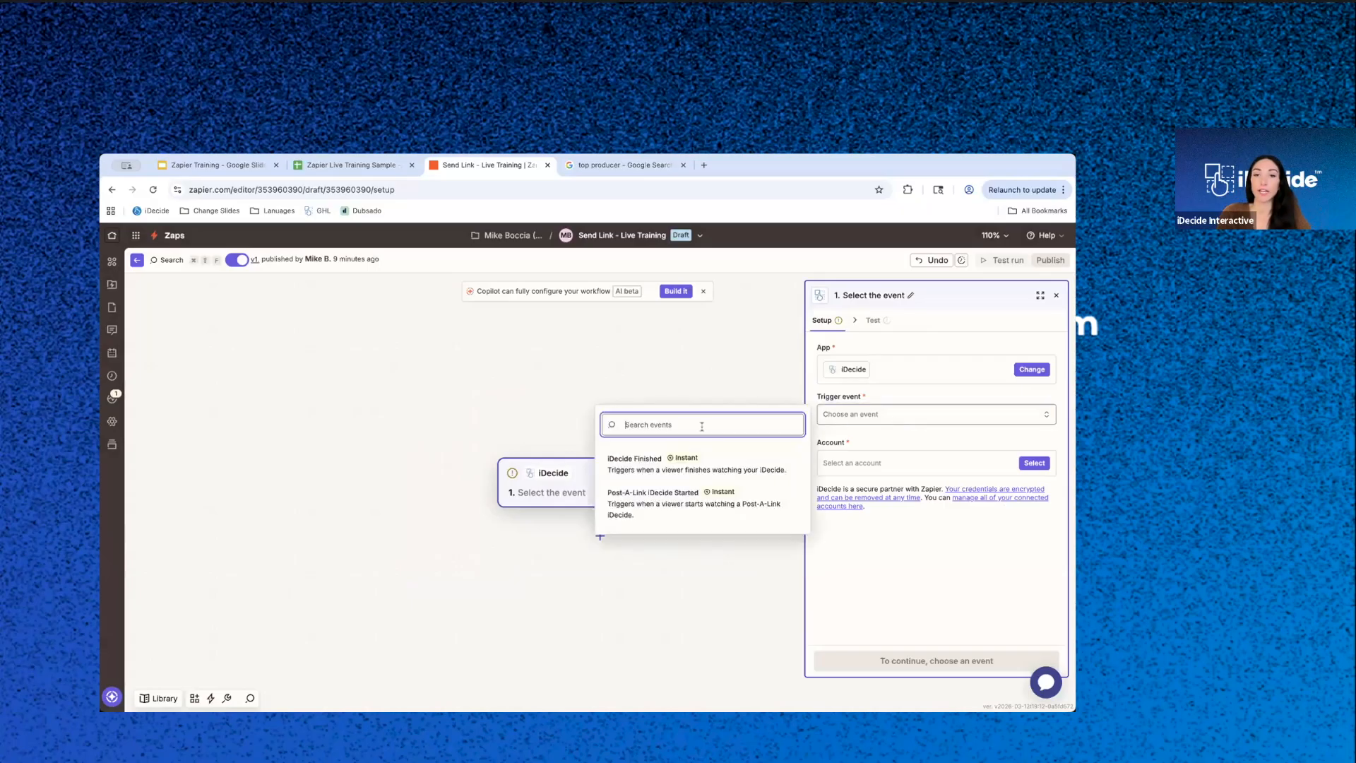
click(642, 470)
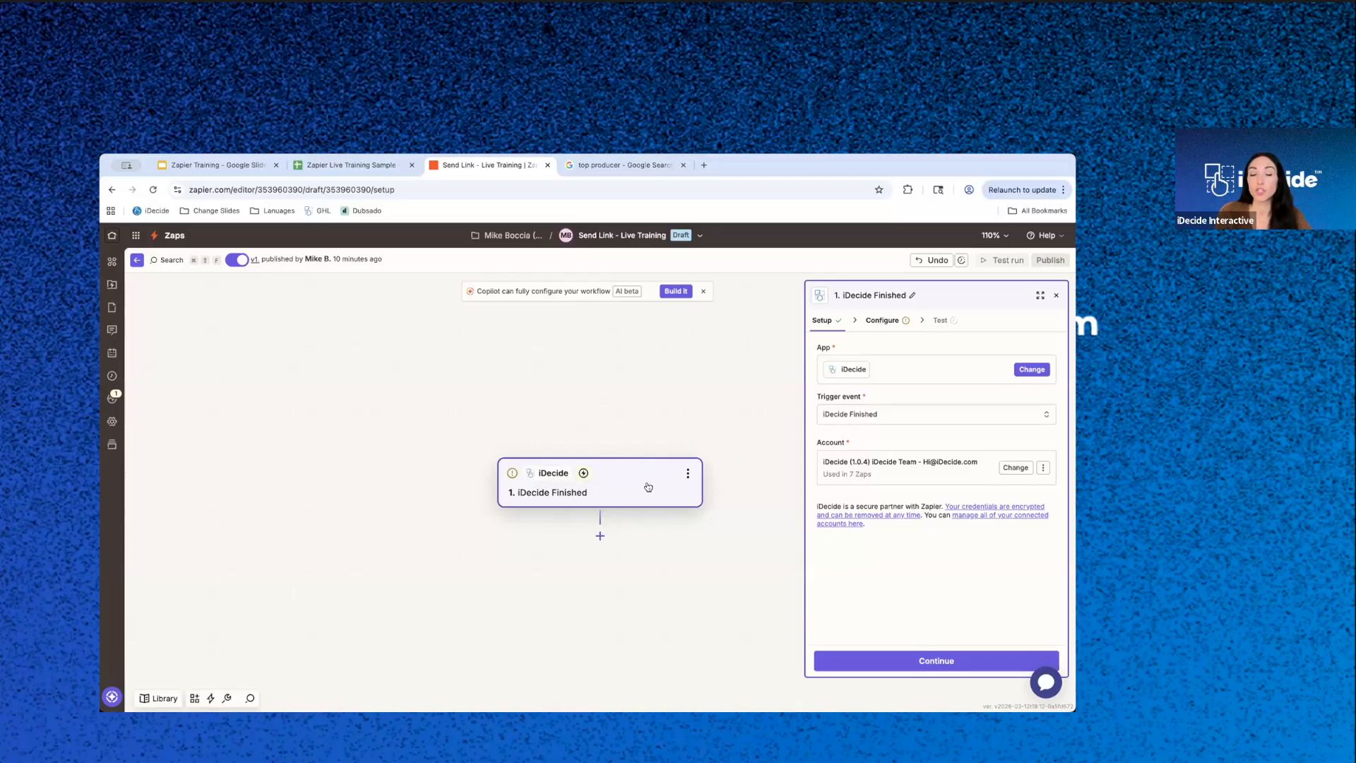
click(944, 416)
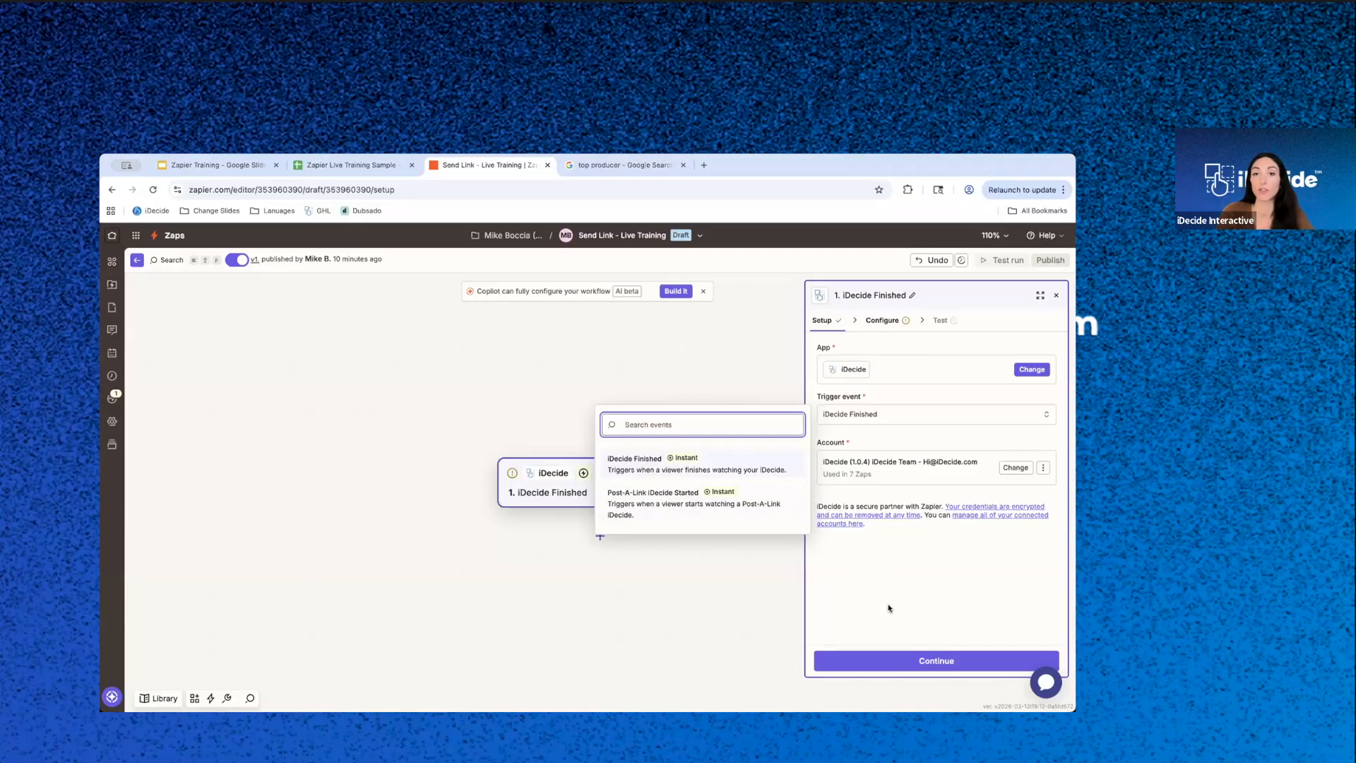
click(928, 668)
click(931, 669)
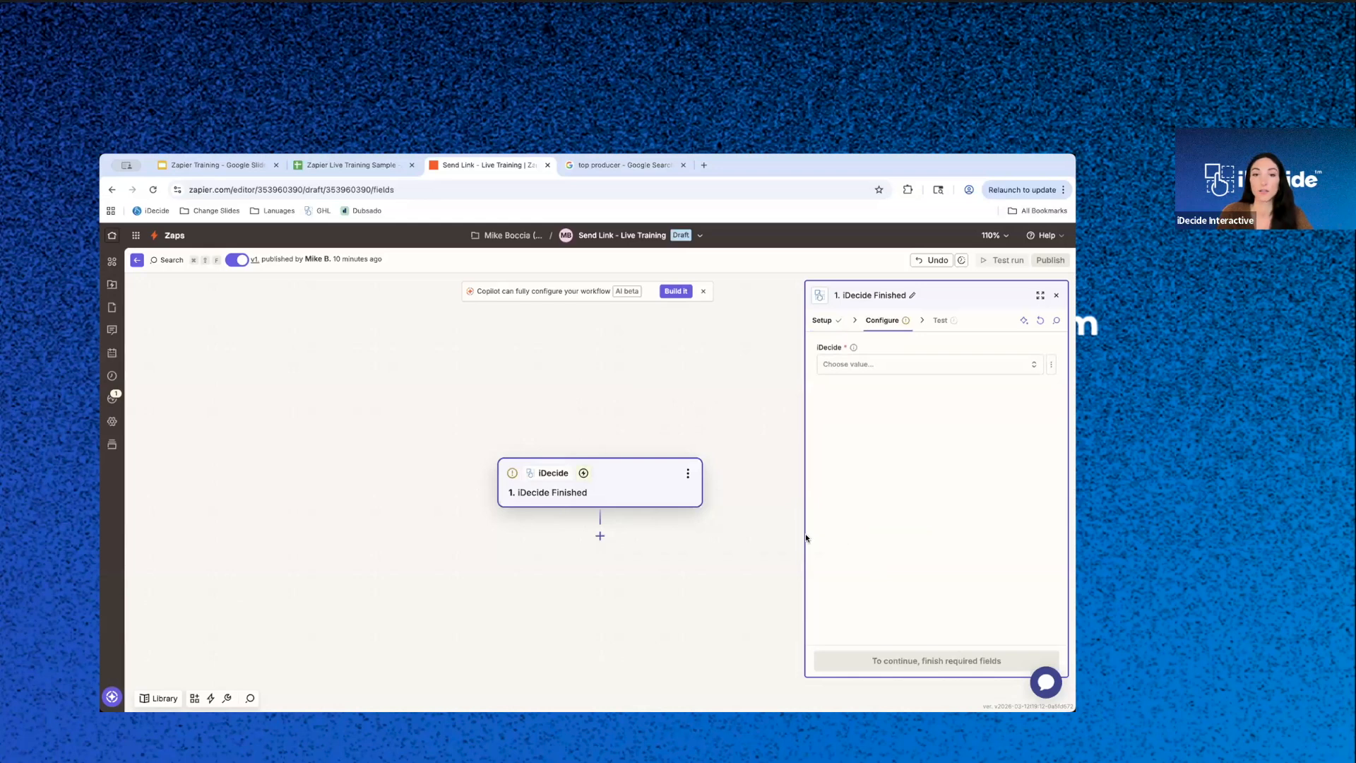
- Choose "1 - Presentation Test" as the iDecide that fires the trigger and continue to its test
click(905, 365)
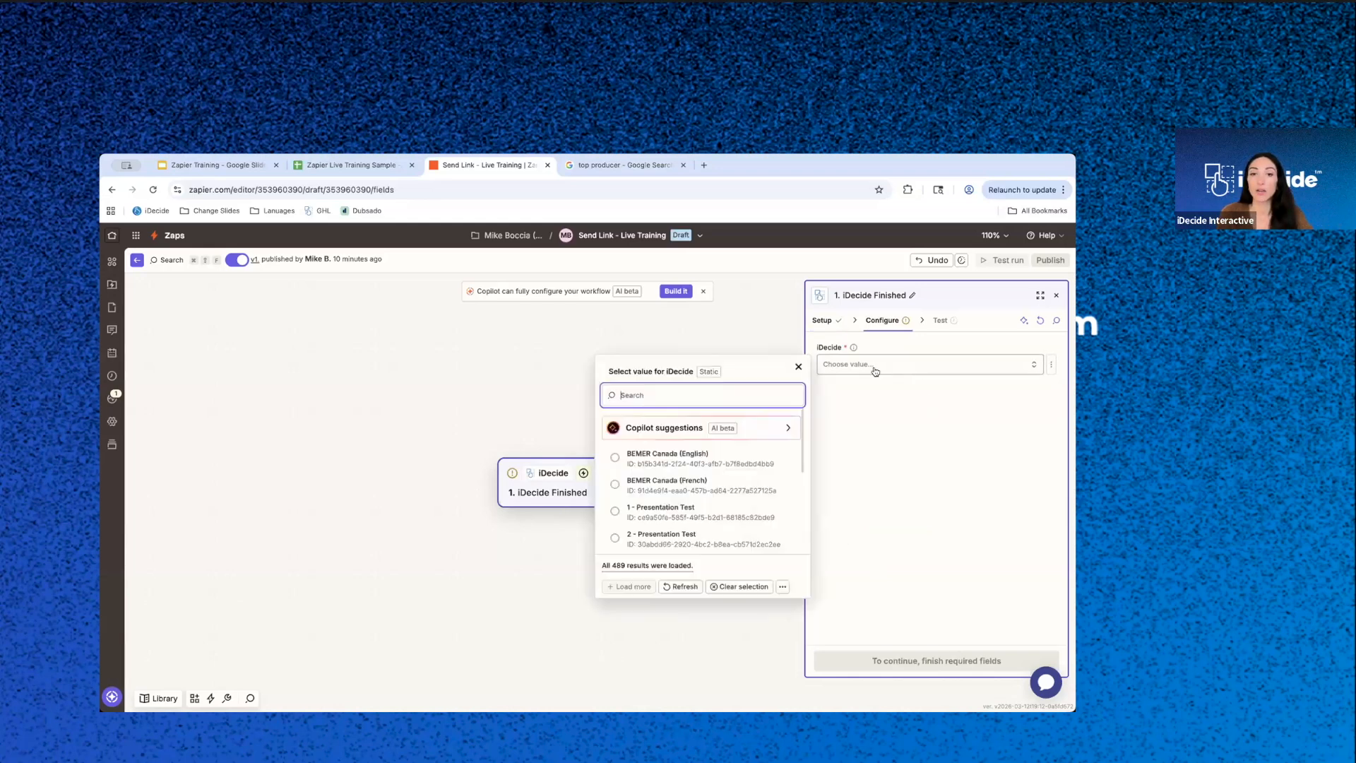
scroll(656, 499, down, 2)
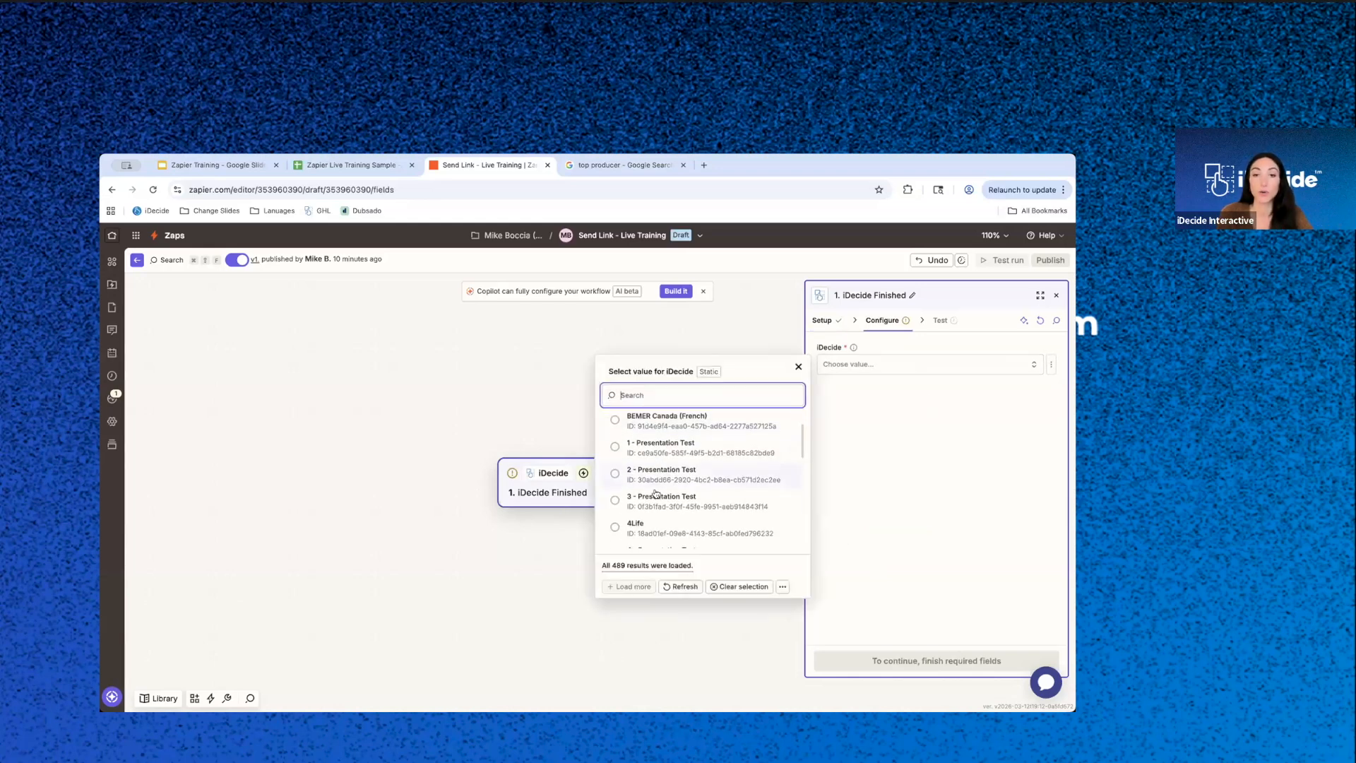
click(669, 445)
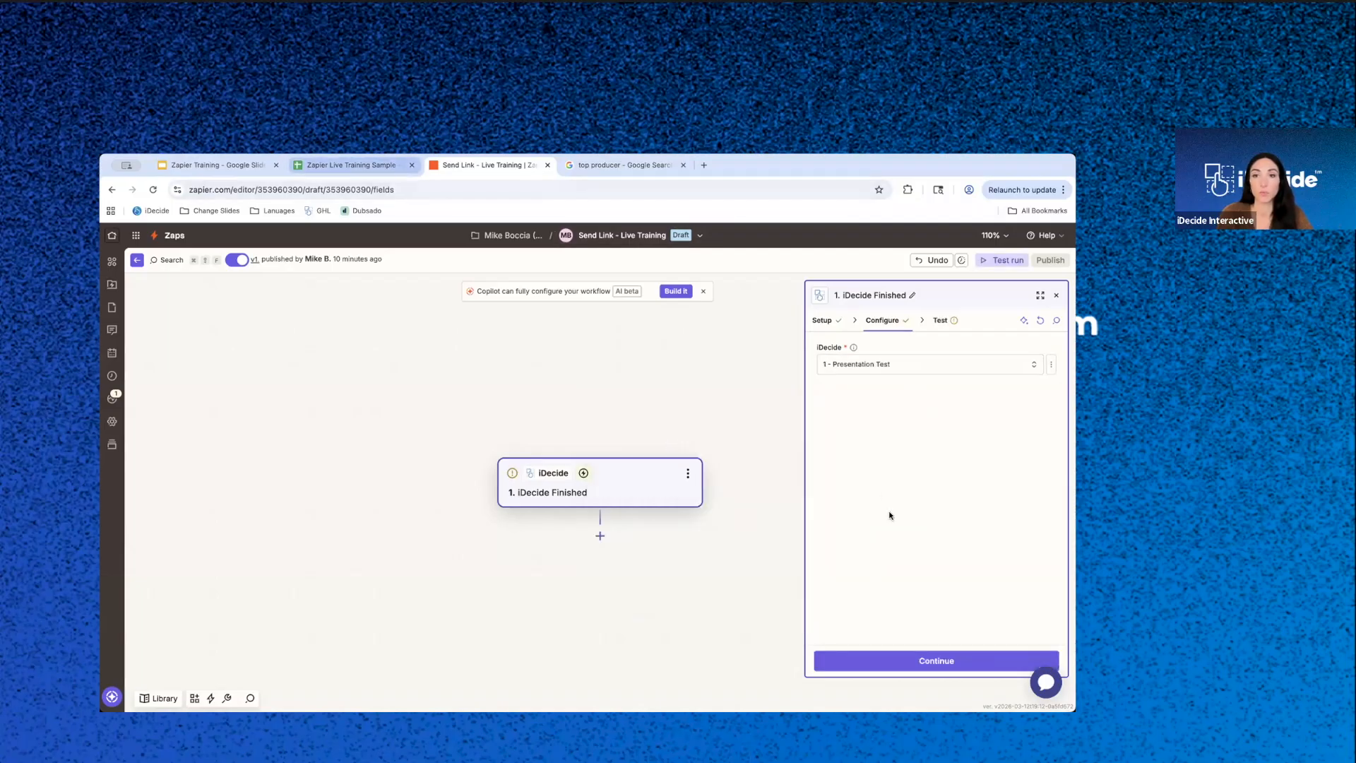
click(924, 663)
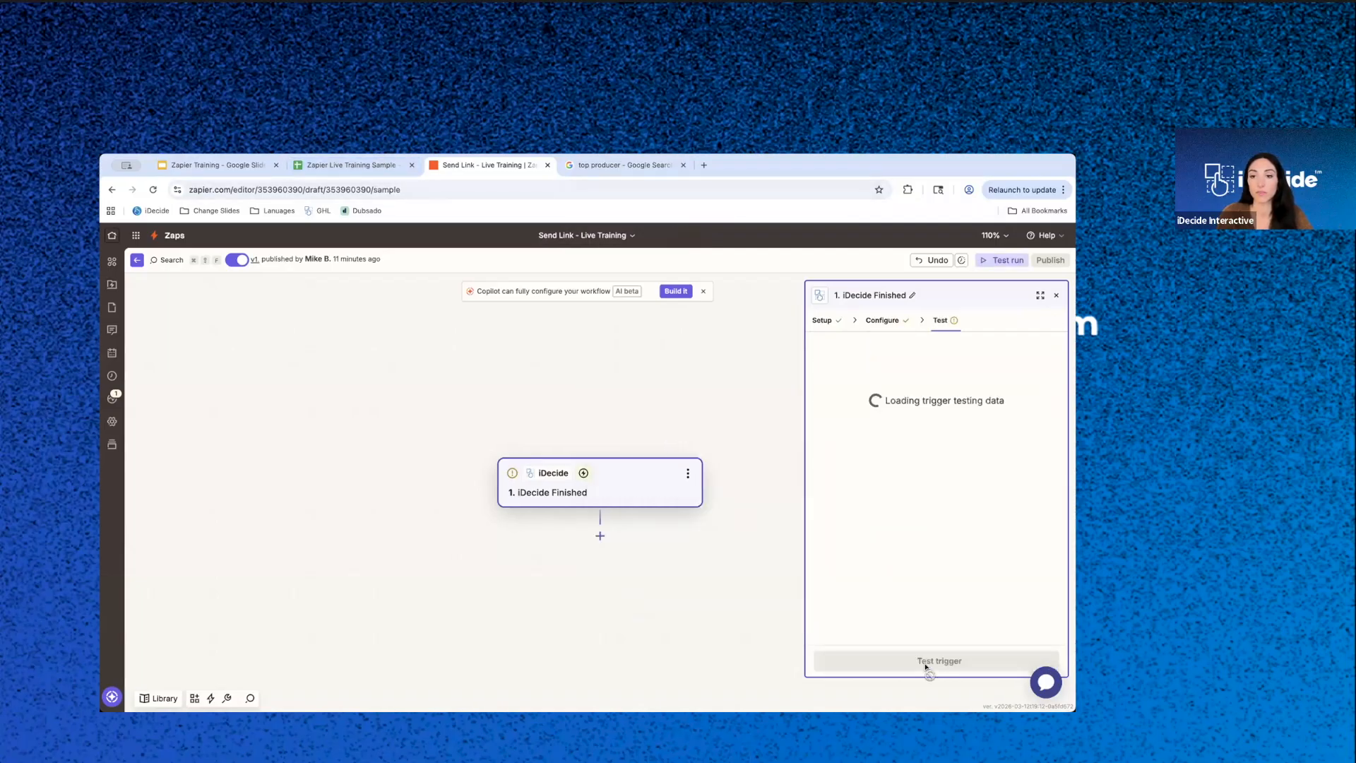
- Test the iDecide Finished trigger, review records C, B and A, and continue with record iDecide A
click(924, 669)
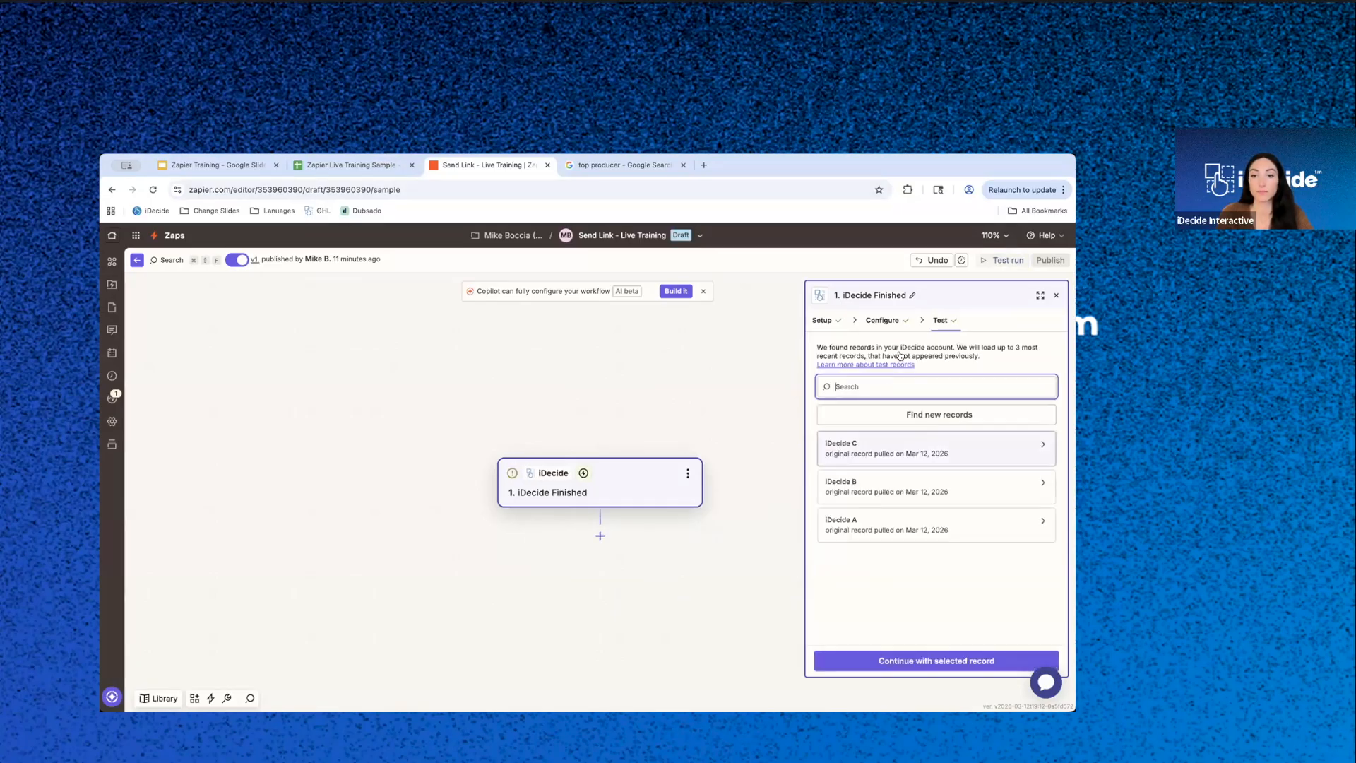
click(923, 458)
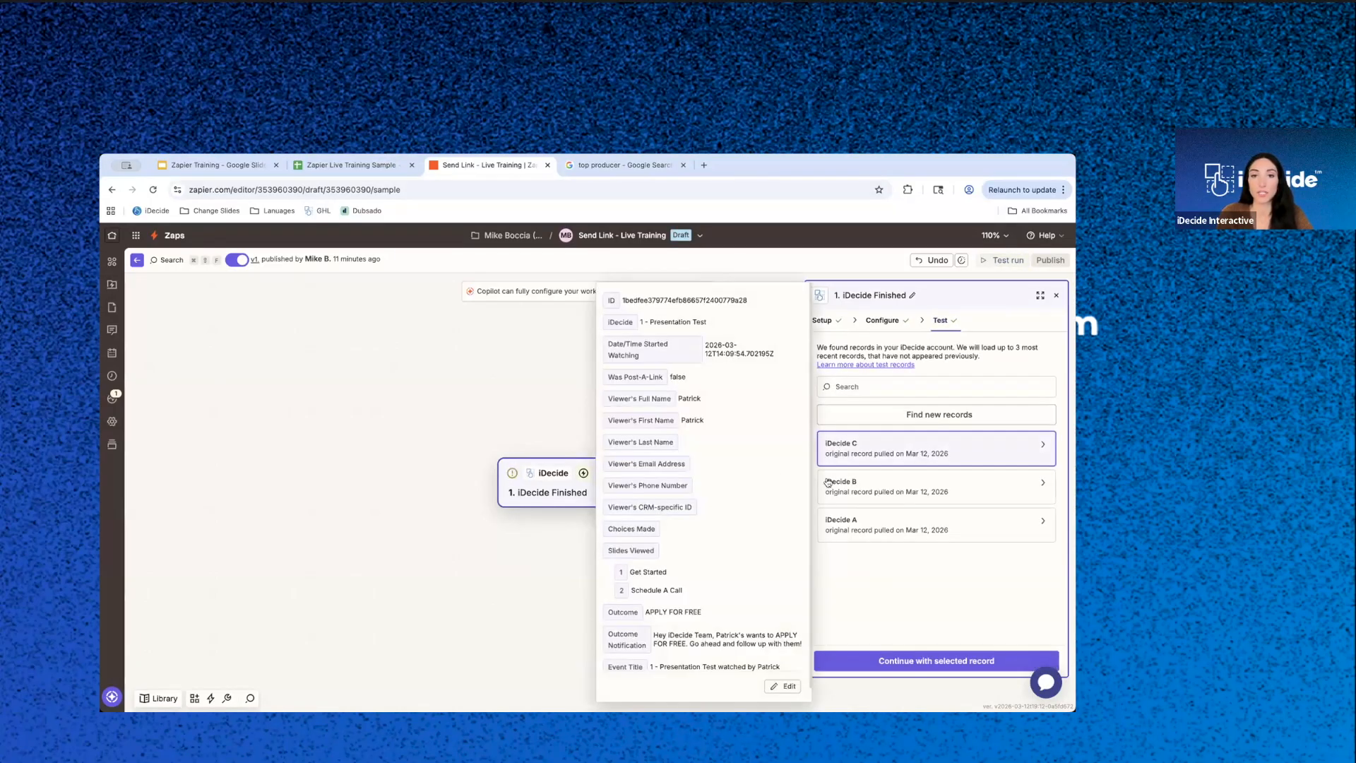
click(905, 494)
click(912, 523)
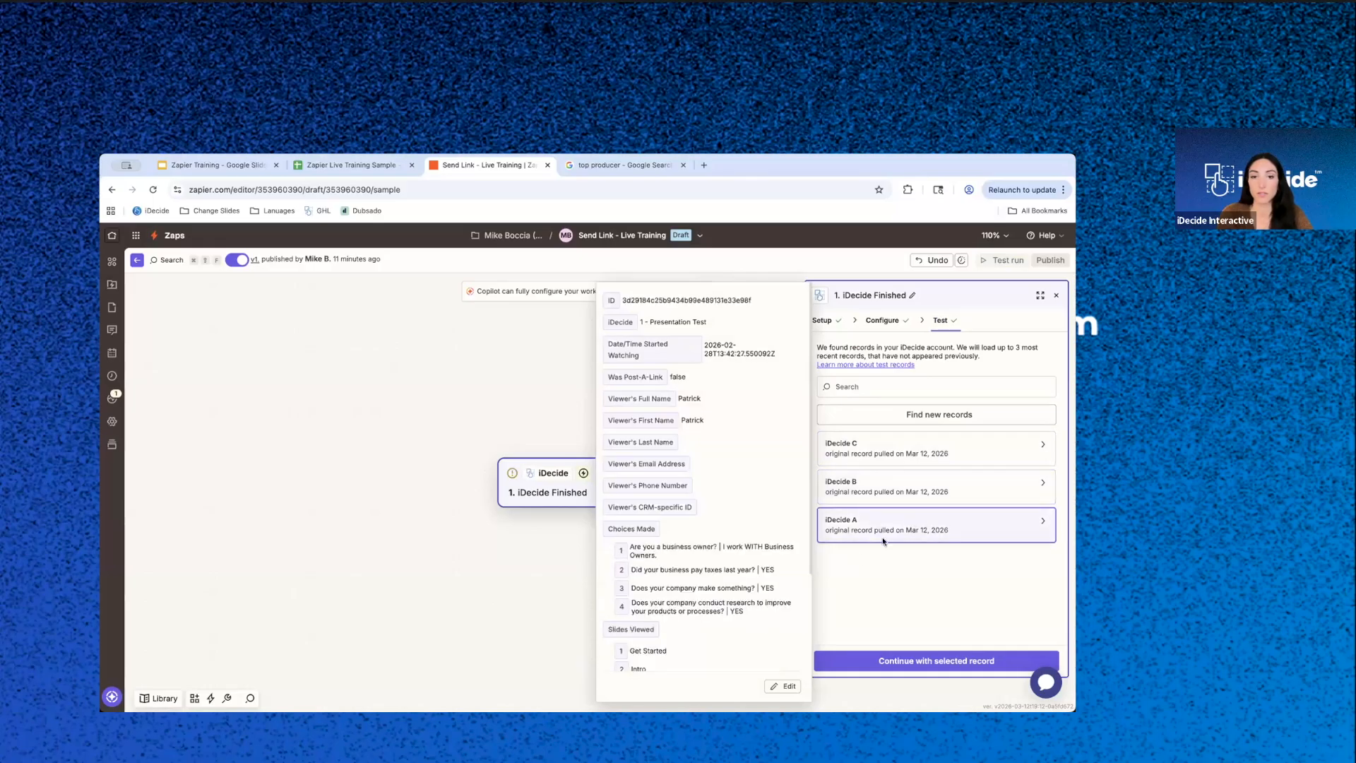
click(934, 661)
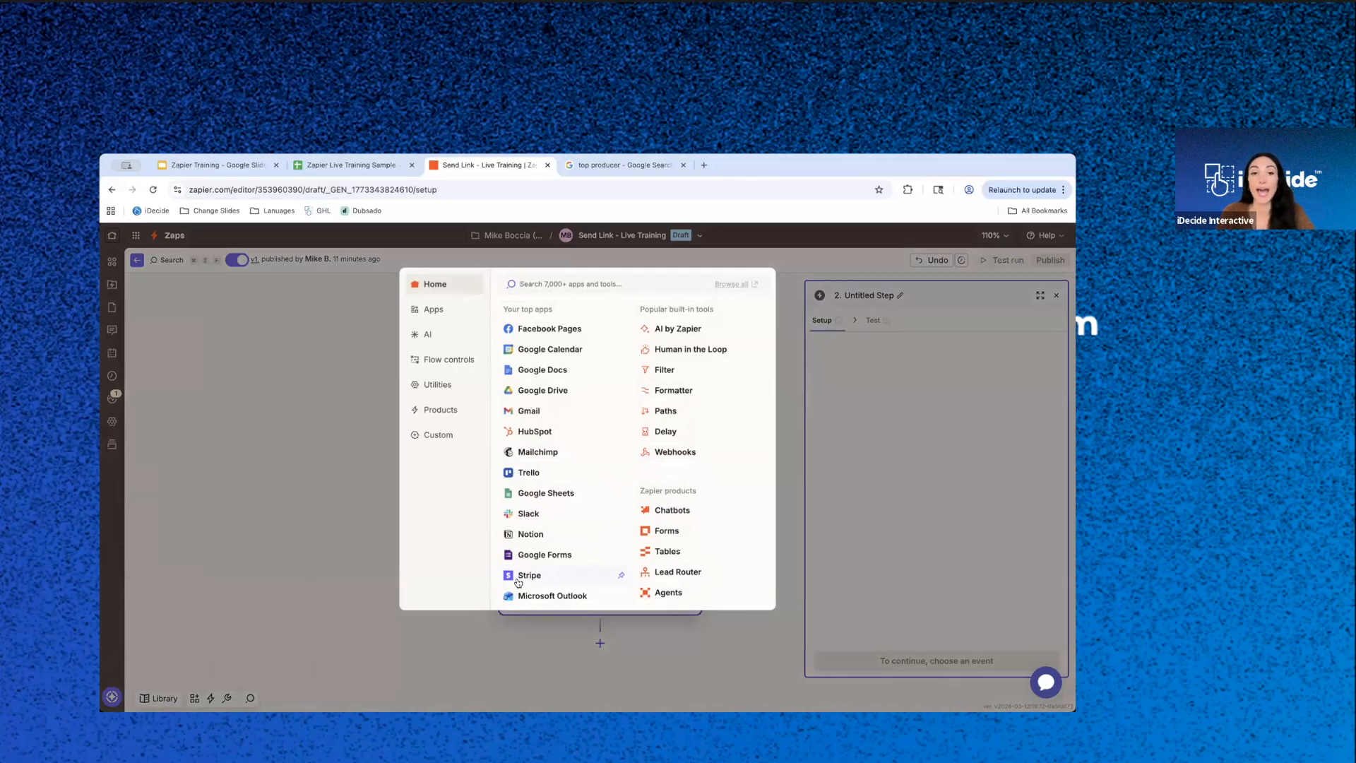
click(548, 493)
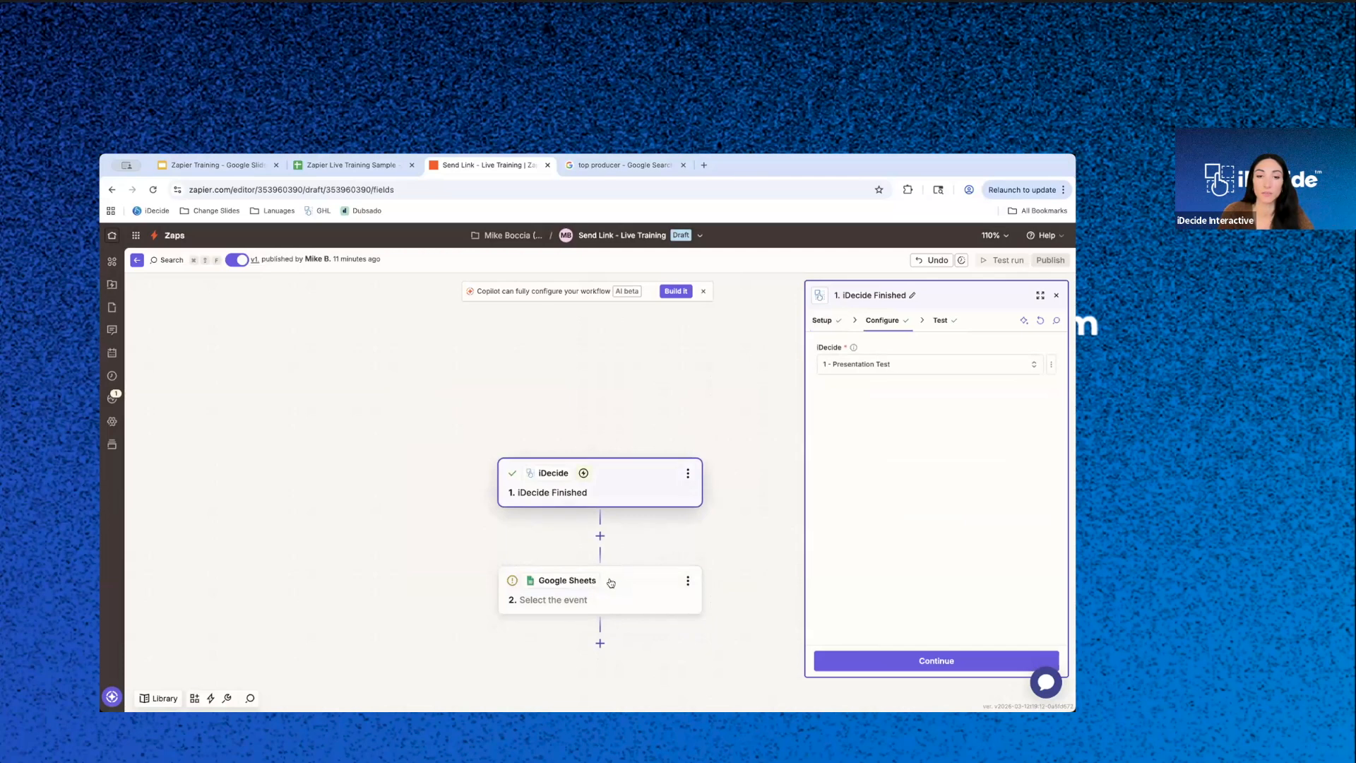
click(660, 480)
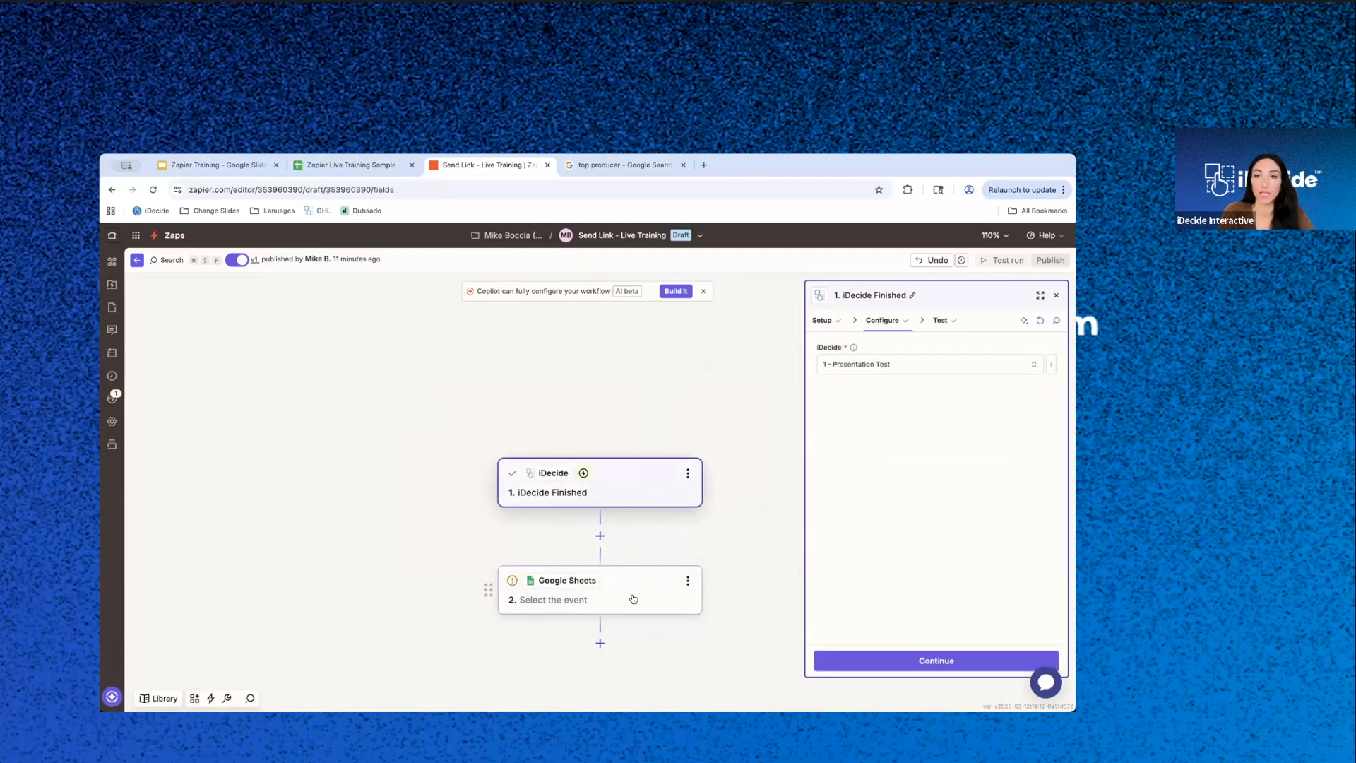
click(522, 590)
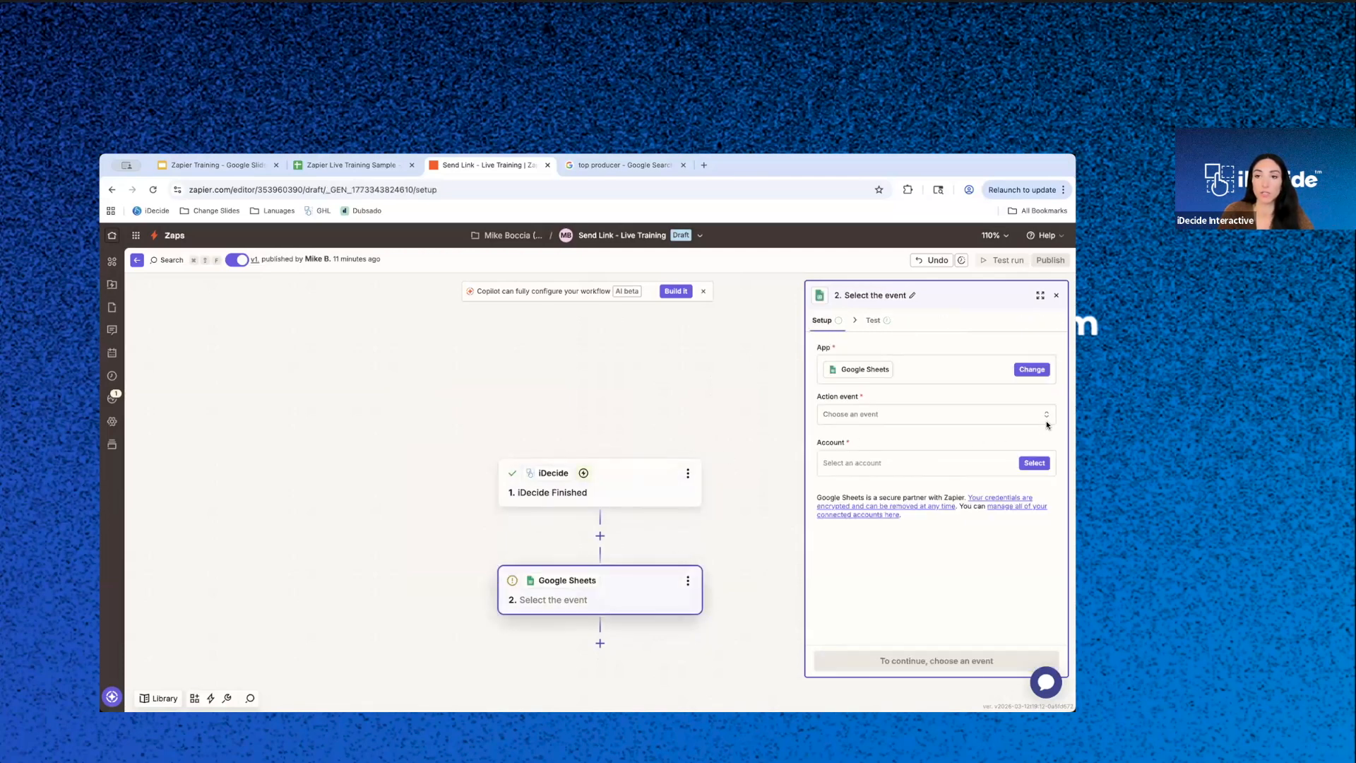
click(687, 582)
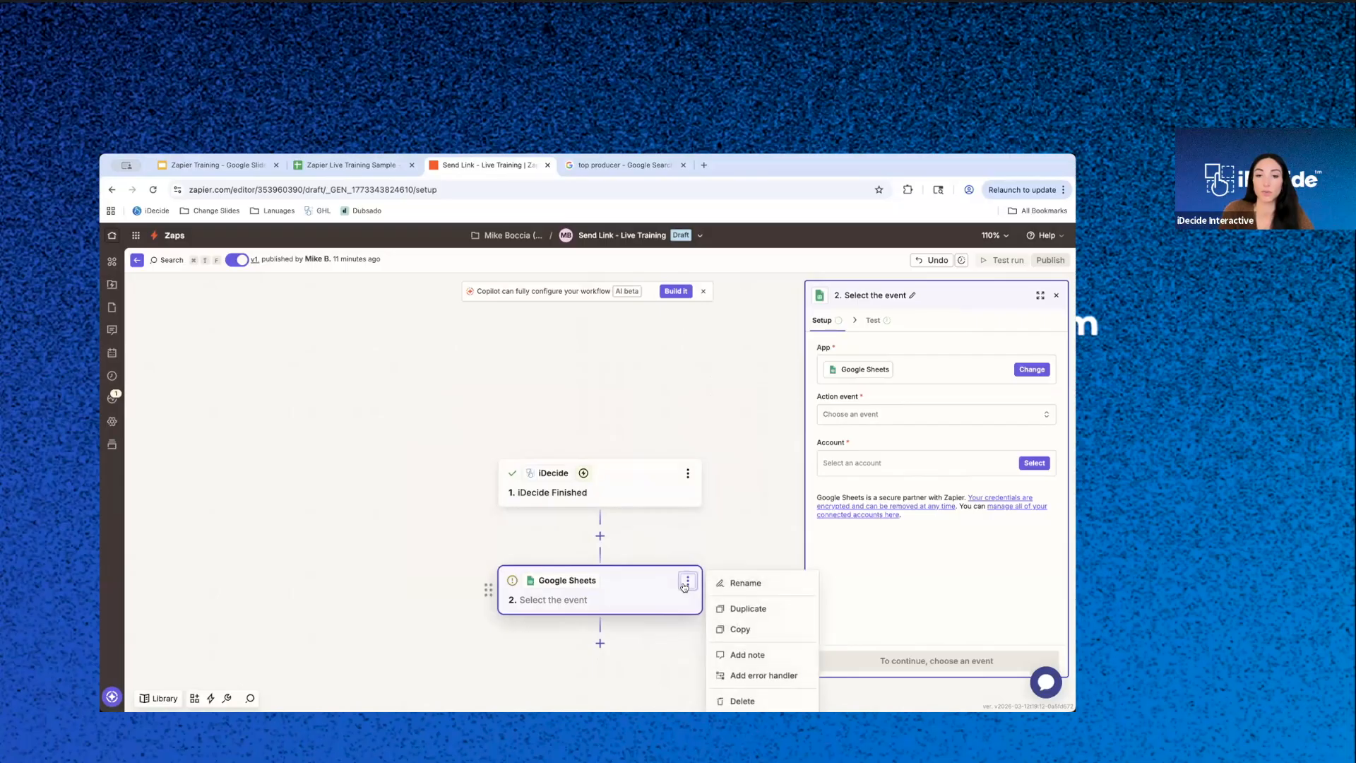
click(750, 698)
- Add an iDecide action after the trigger, view its available action events, and delete that action step
click(600, 537)
text(idecide)
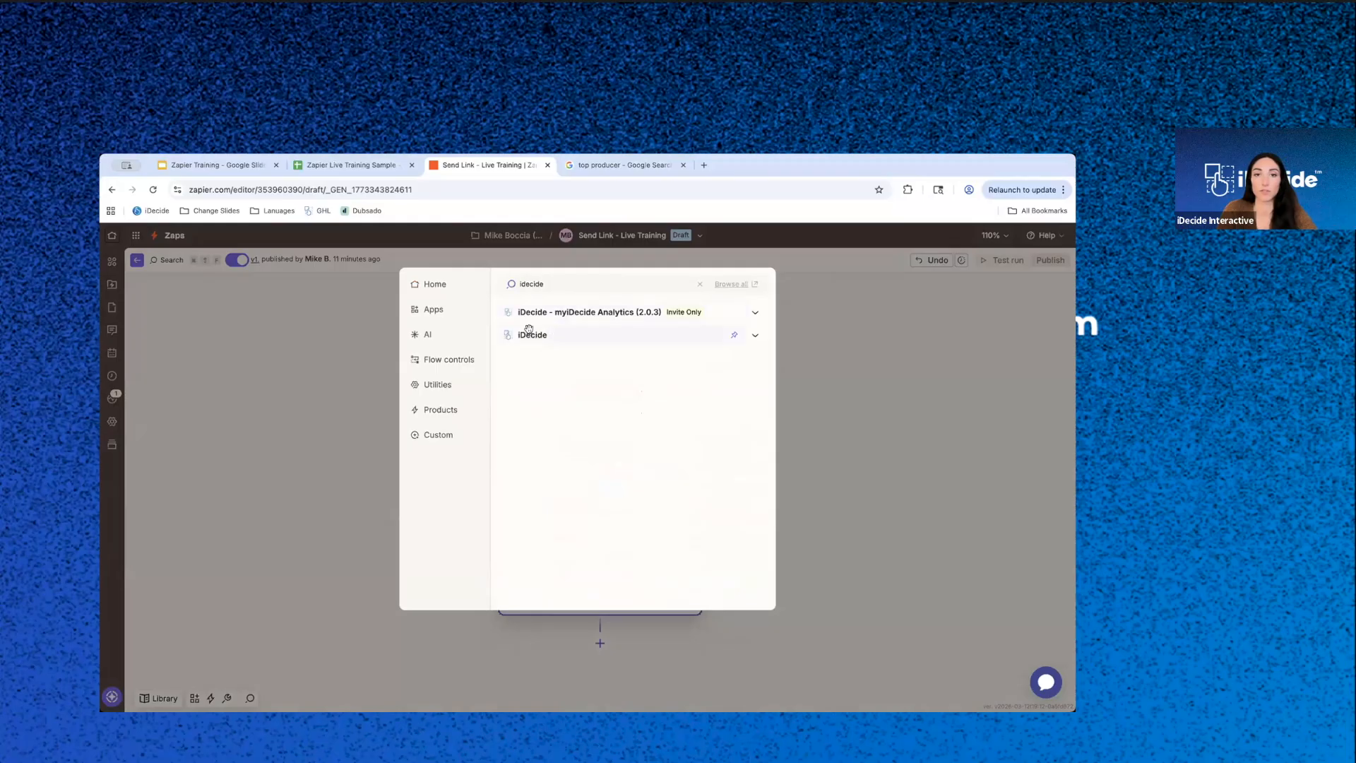
click(543, 315)
click(941, 422)
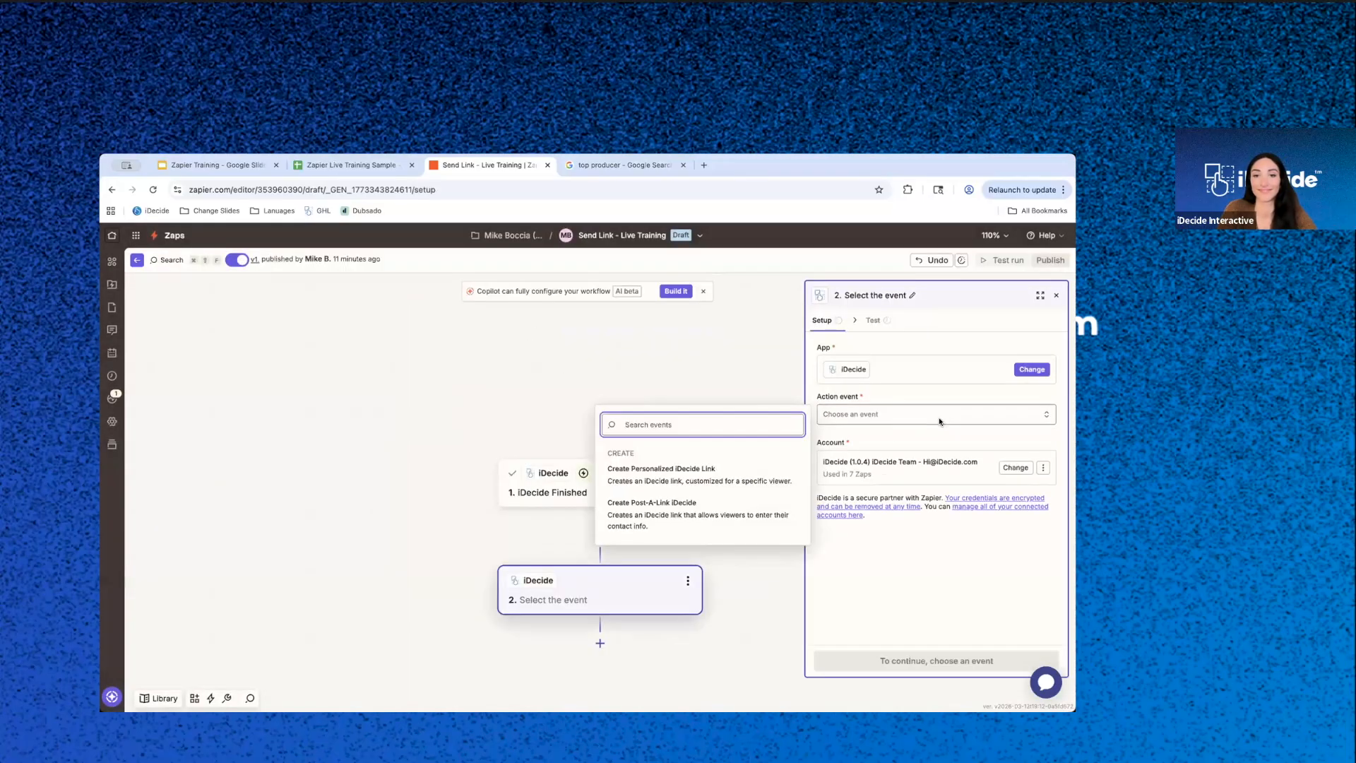
click(687, 579)
click(687, 580)
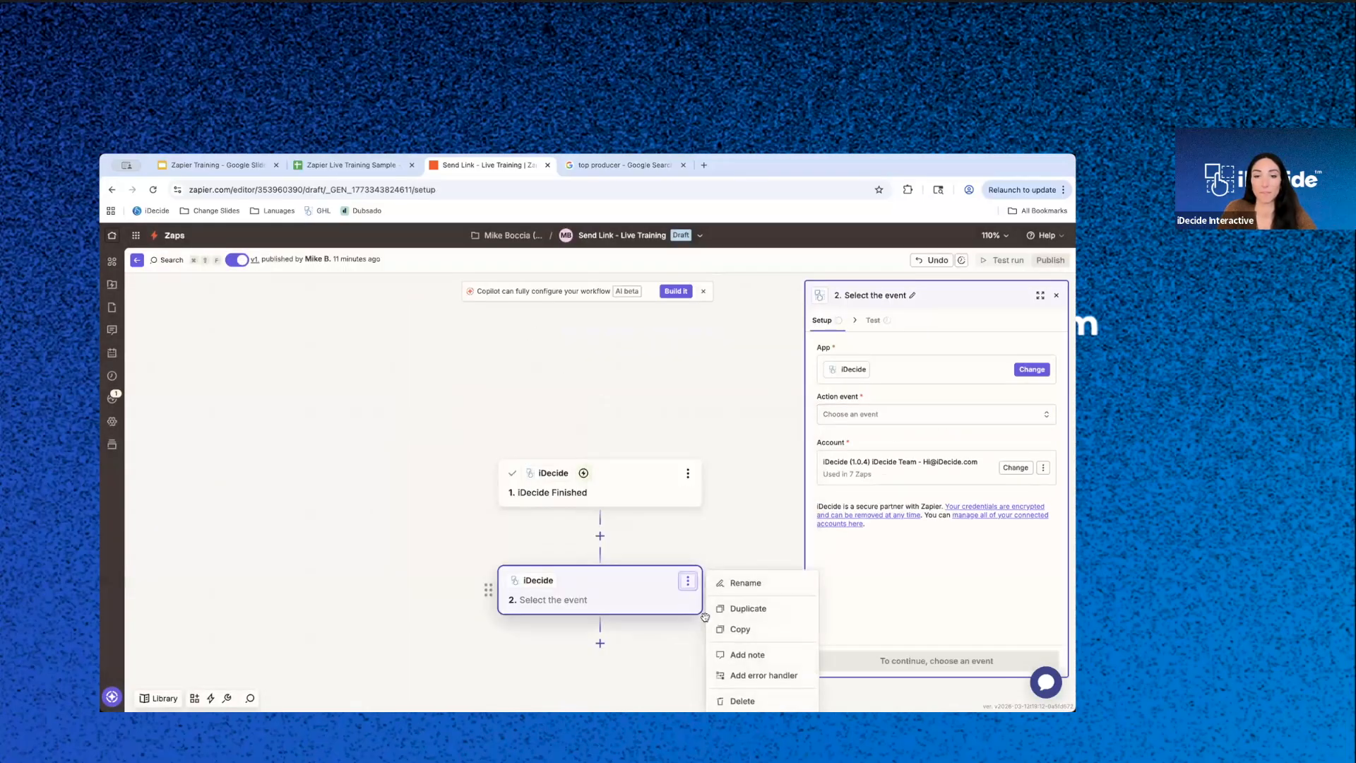
click(741, 701)
click(782, 702)
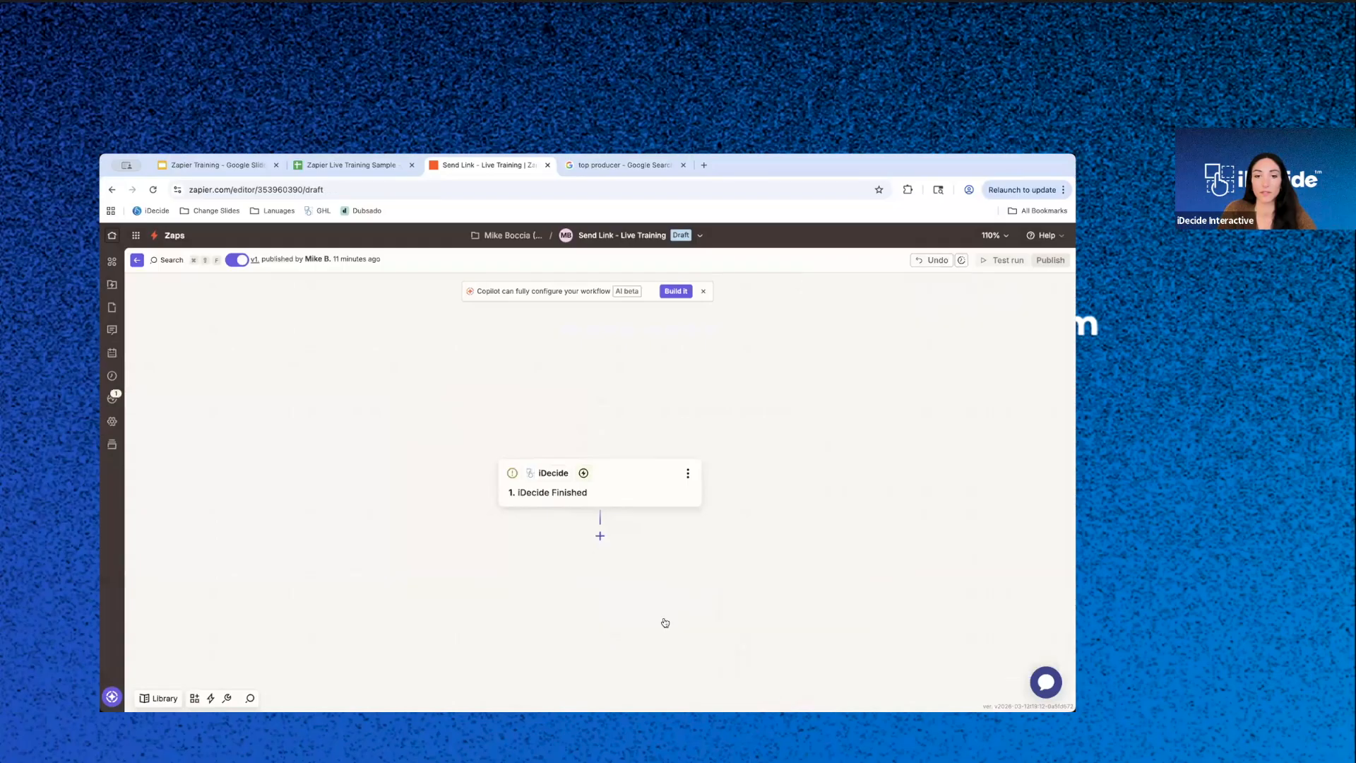
- Add a Google Sheets action after the iDecide Finished trigger and browse its available action events
click(600, 535)
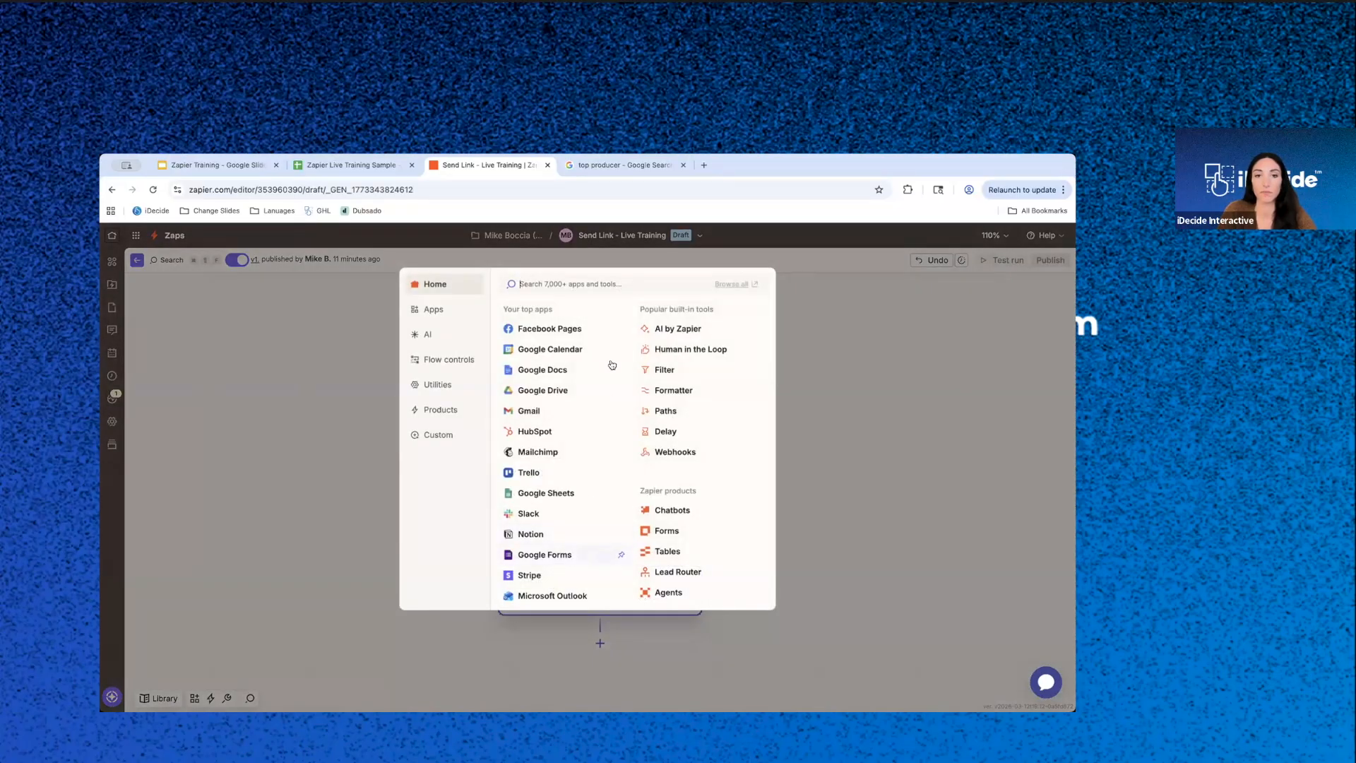
click(545, 493)
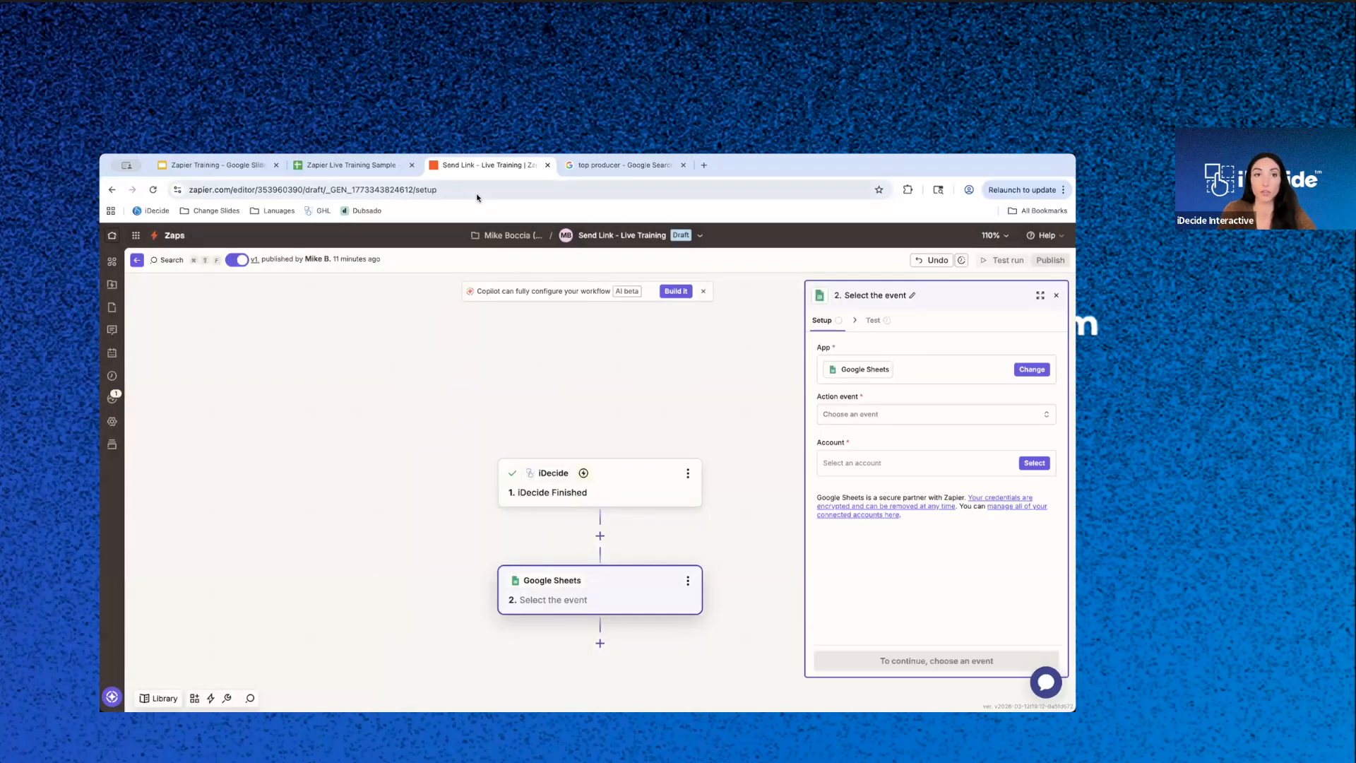
click(895, 418)
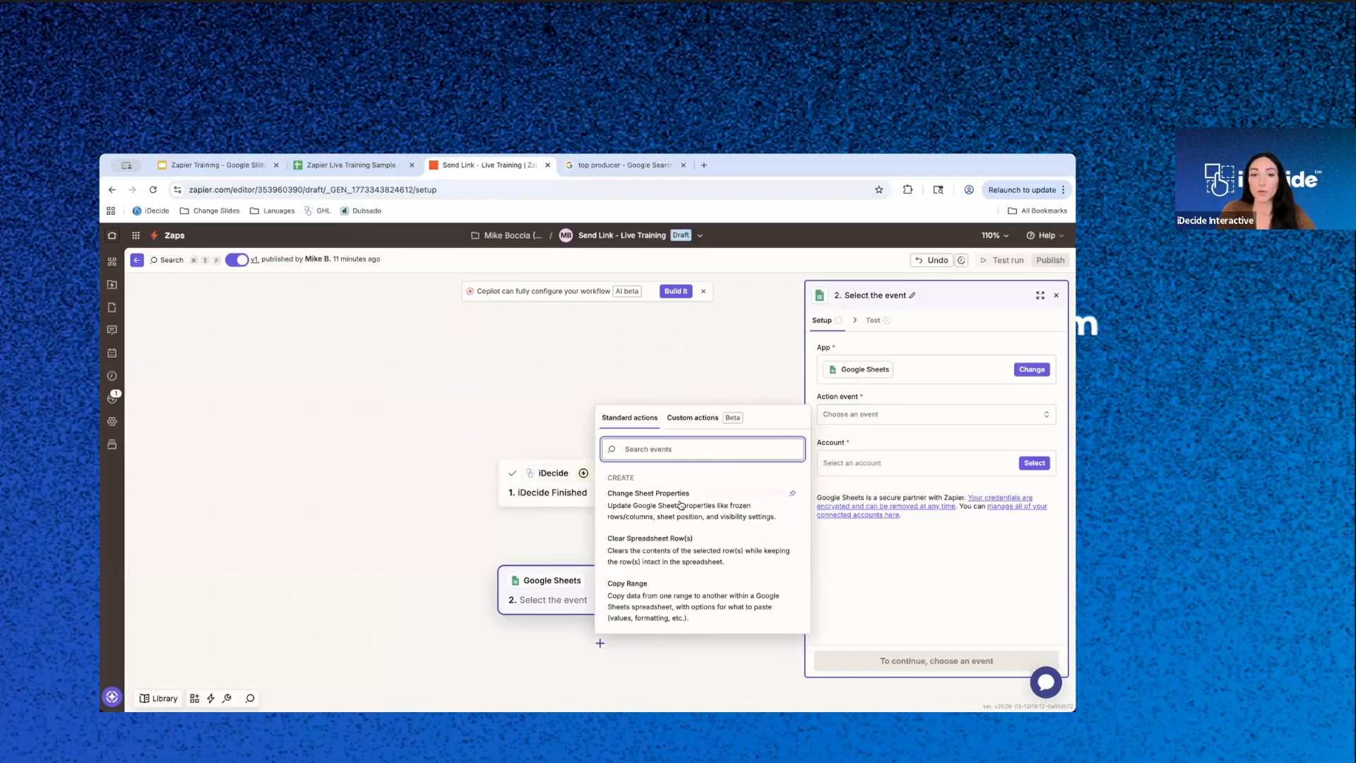
scroll(630, 488, down, 3)
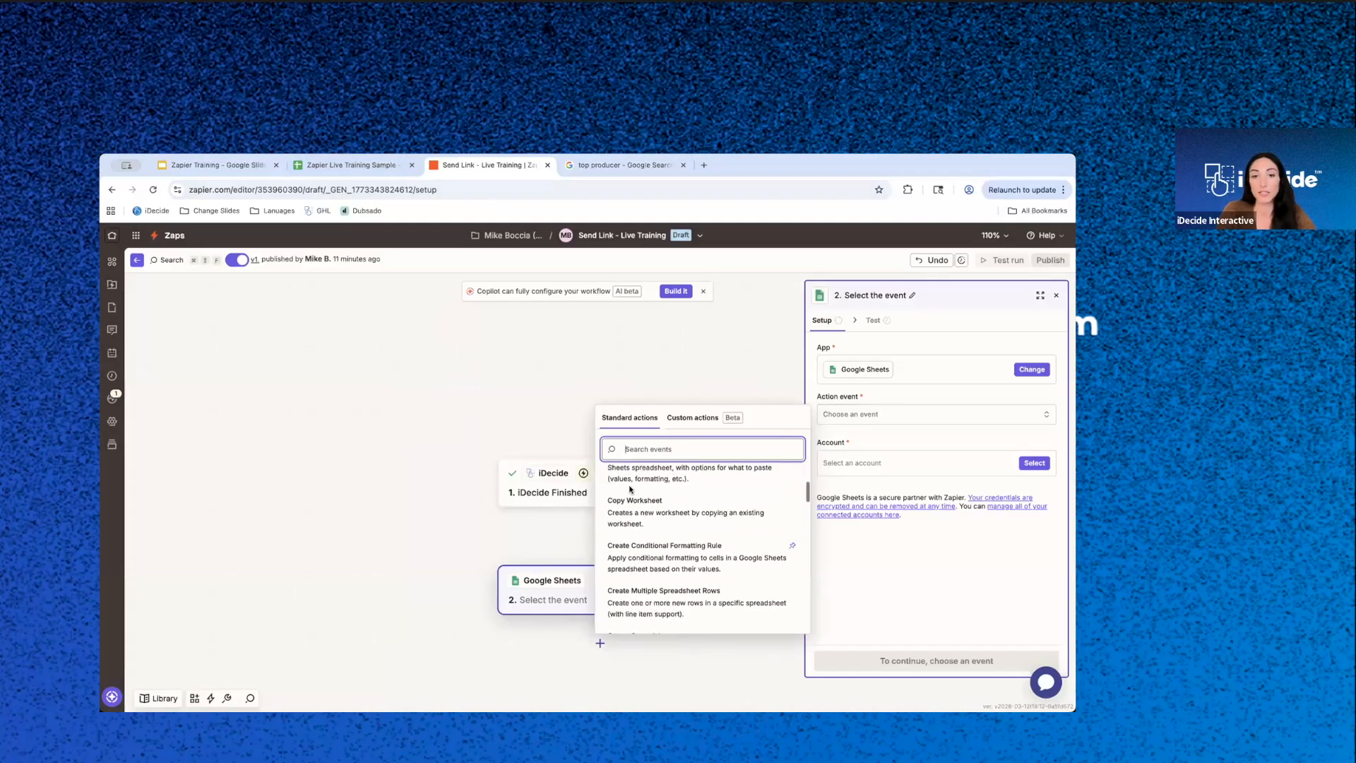
- In the Zapier Live Training Sample sheet, enter "Choices" in F1, clear F2, and return to the Zap draft
click(344, 165)
click(645, 325)
text(Choices)
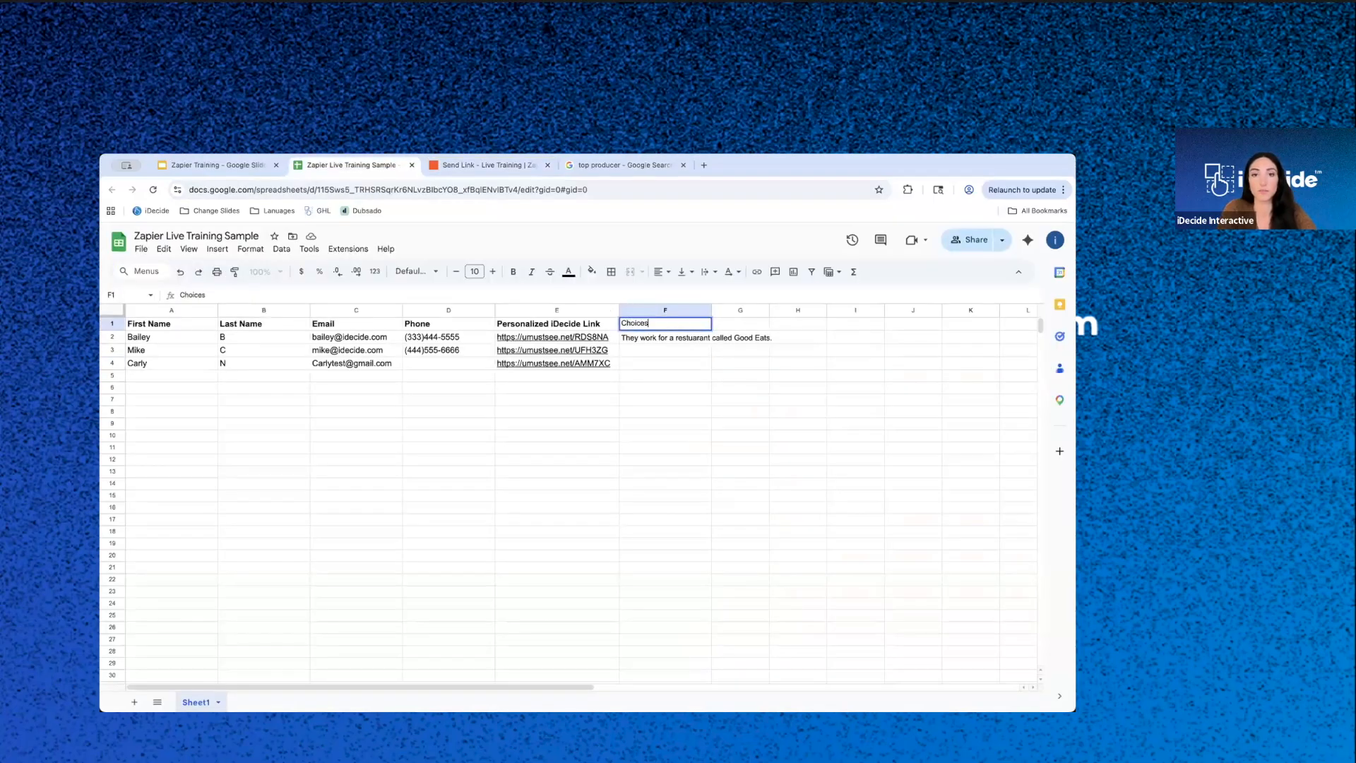
key(Return)
key(Delete)
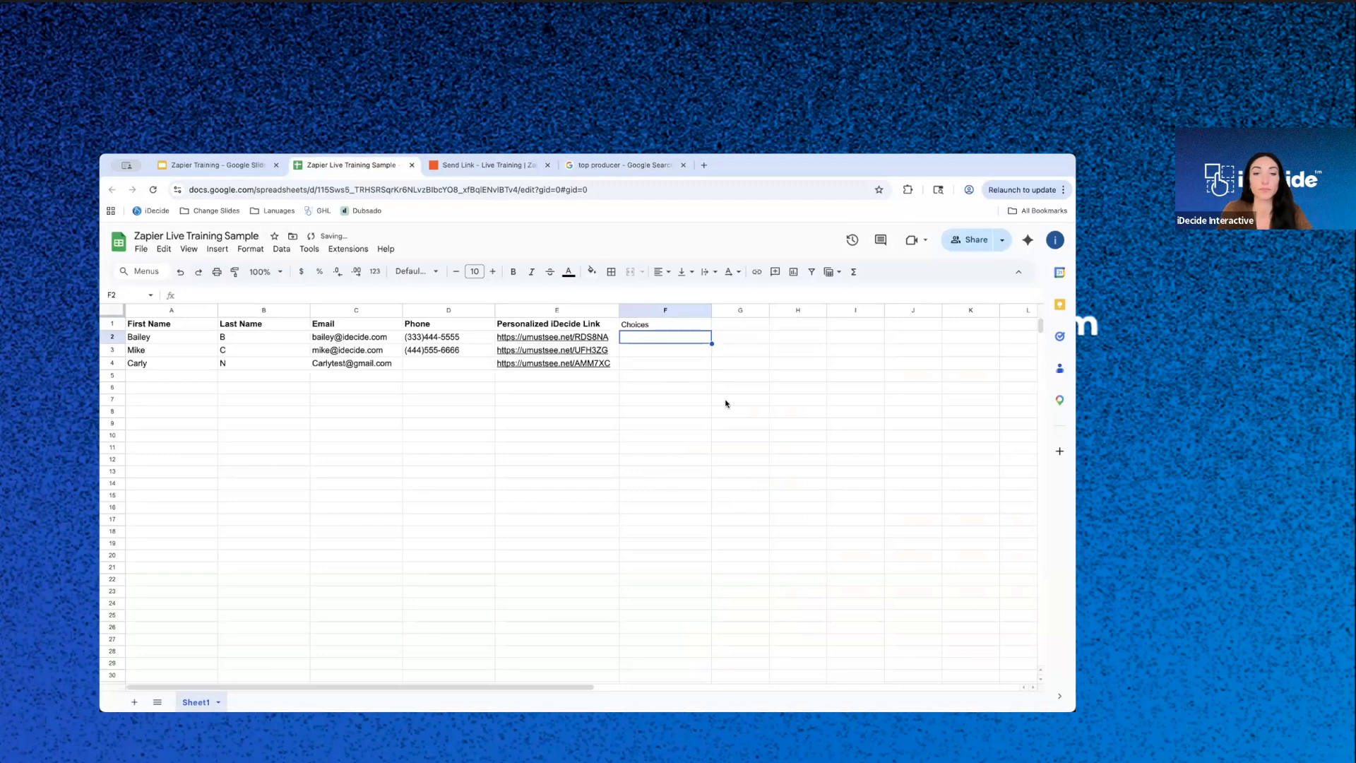
click(487, 165)
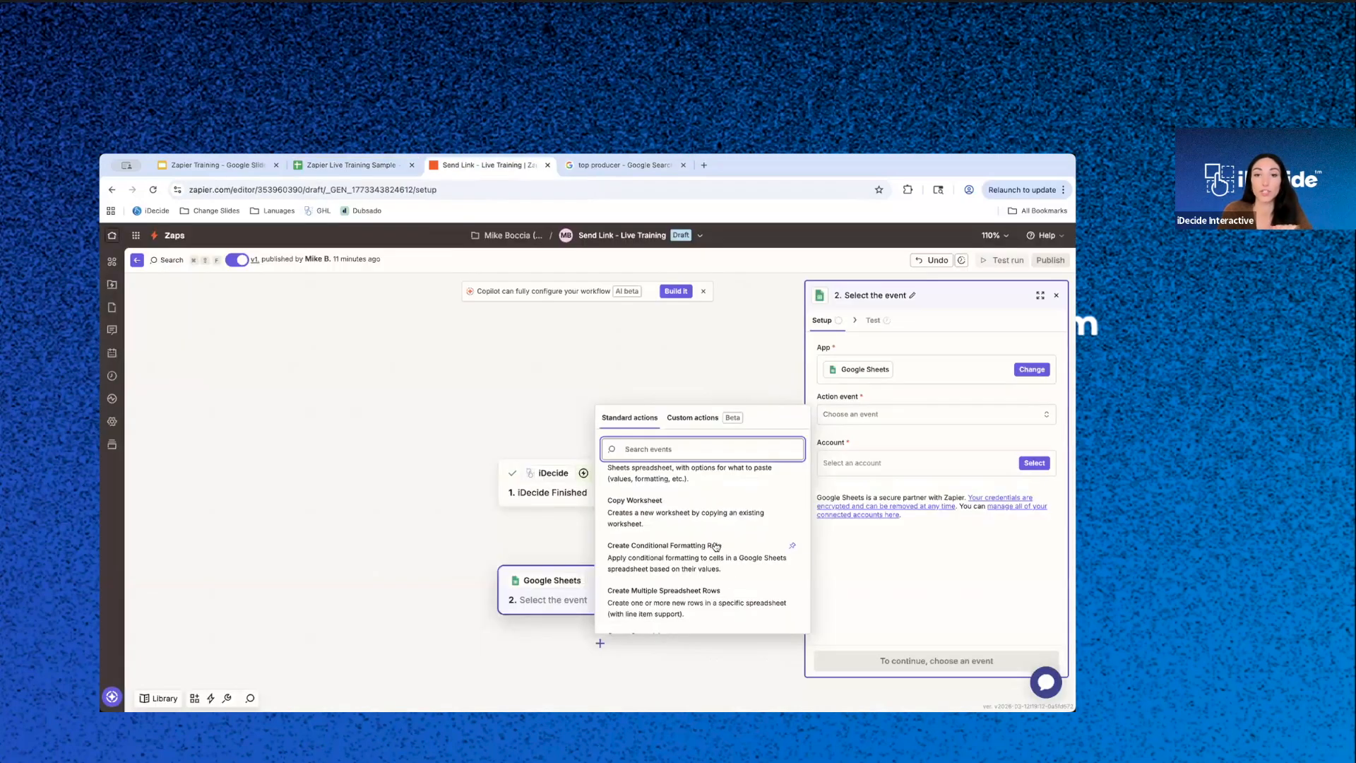
- Set the Google Sheets action event to Update Spreadsheet Row
scroll(700, 496, up, 3)
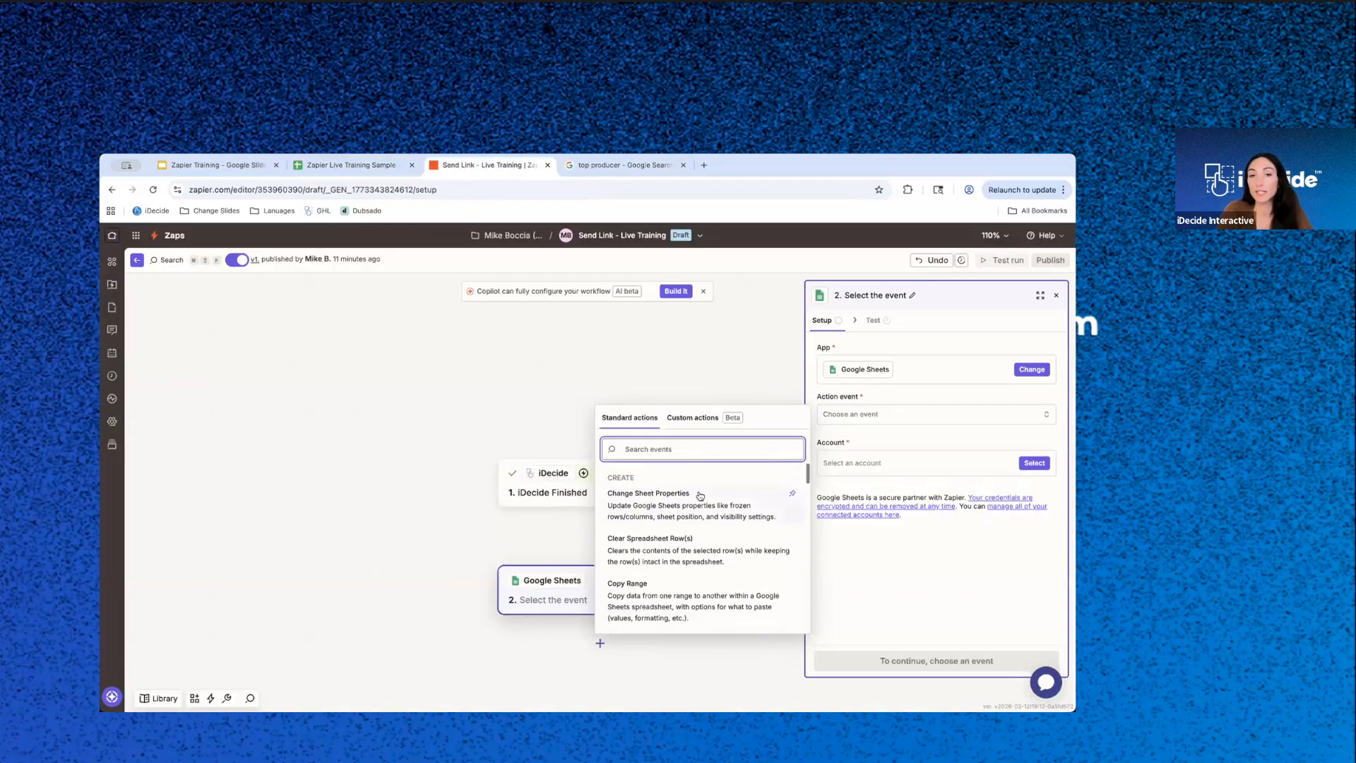
scroll(700, 495, down, 5)
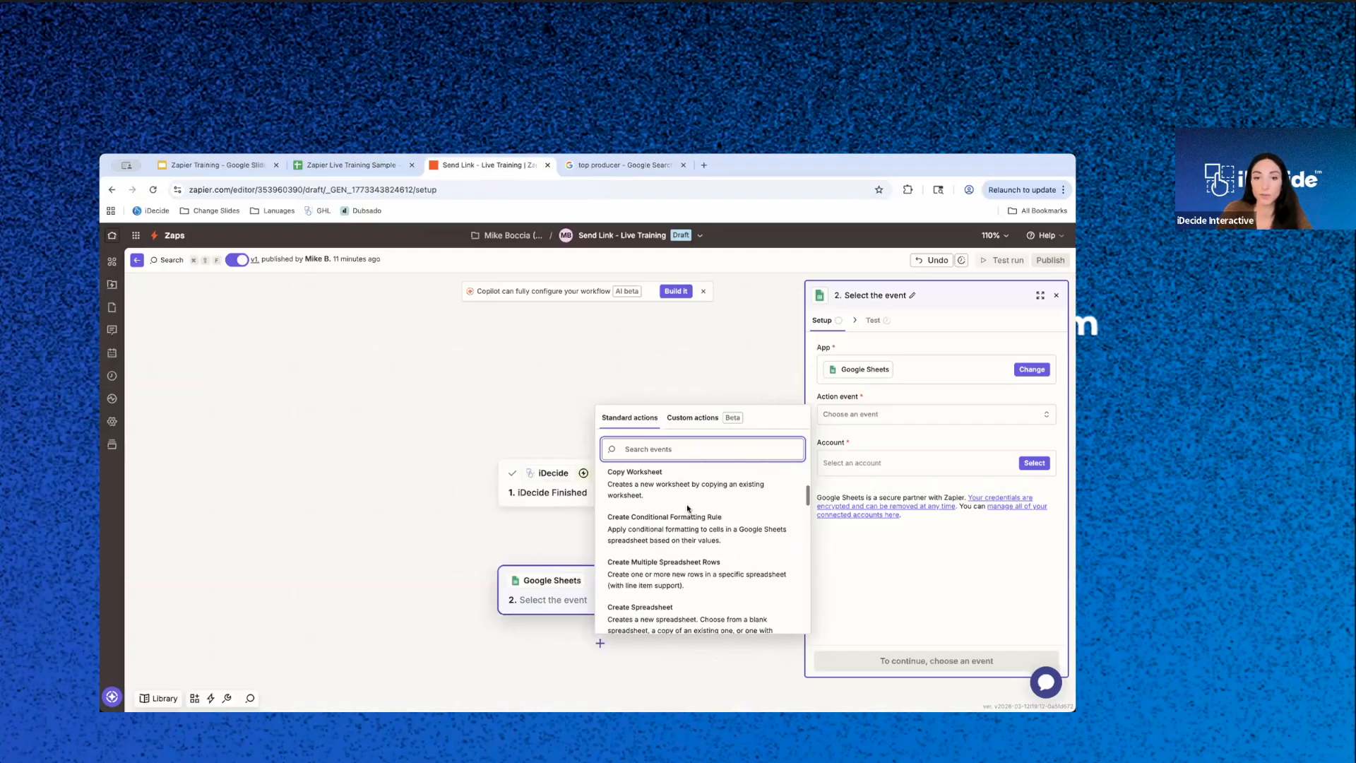
scroll(666, 572, down, 6)
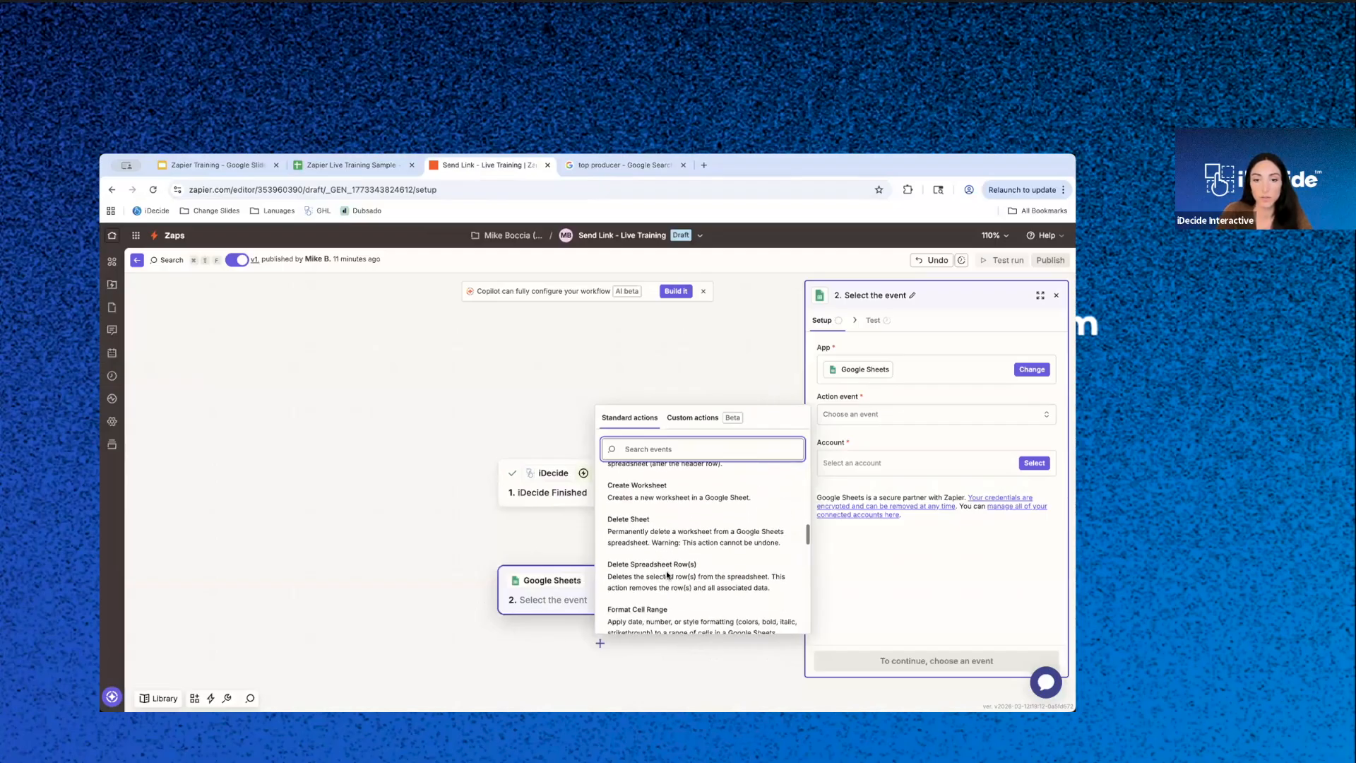
scroll(666, 575, down, 6)
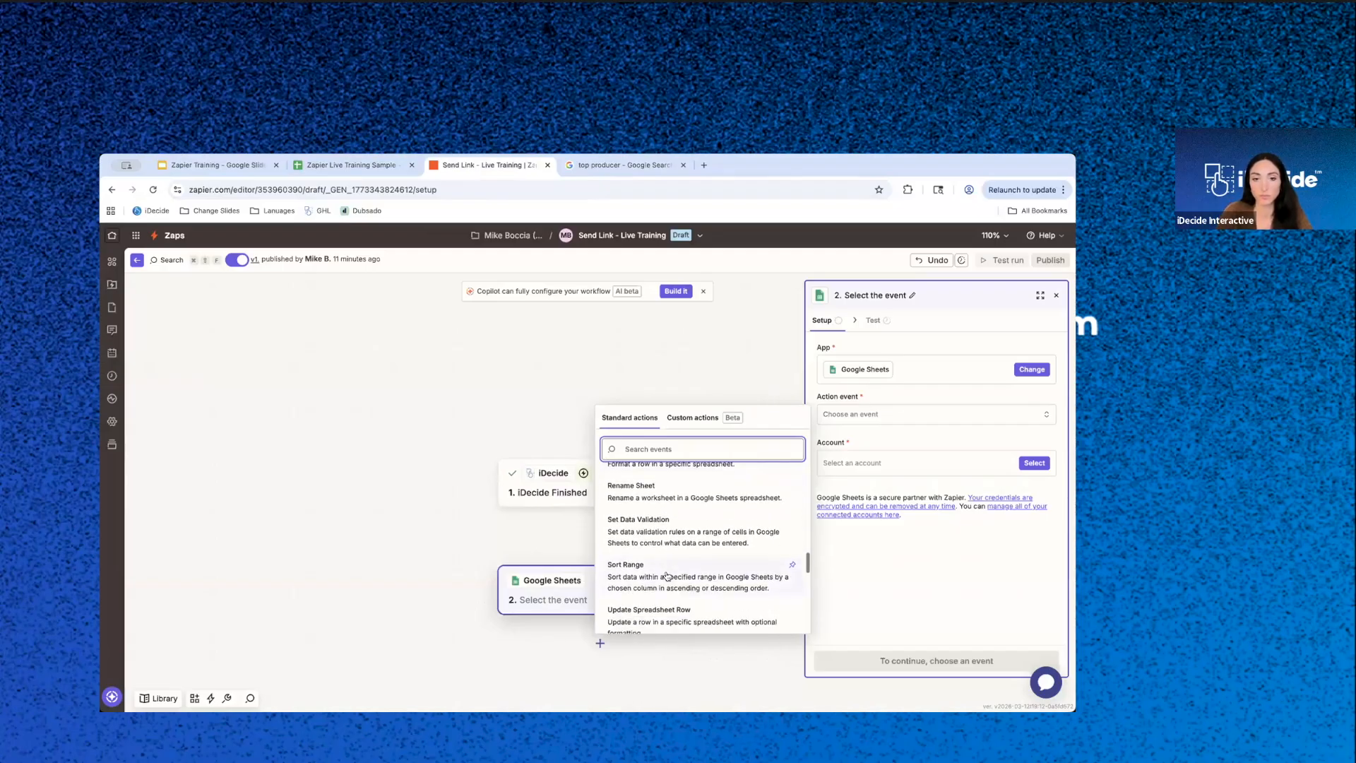
scroll(667, 576, down, 1)
click(635, 535)
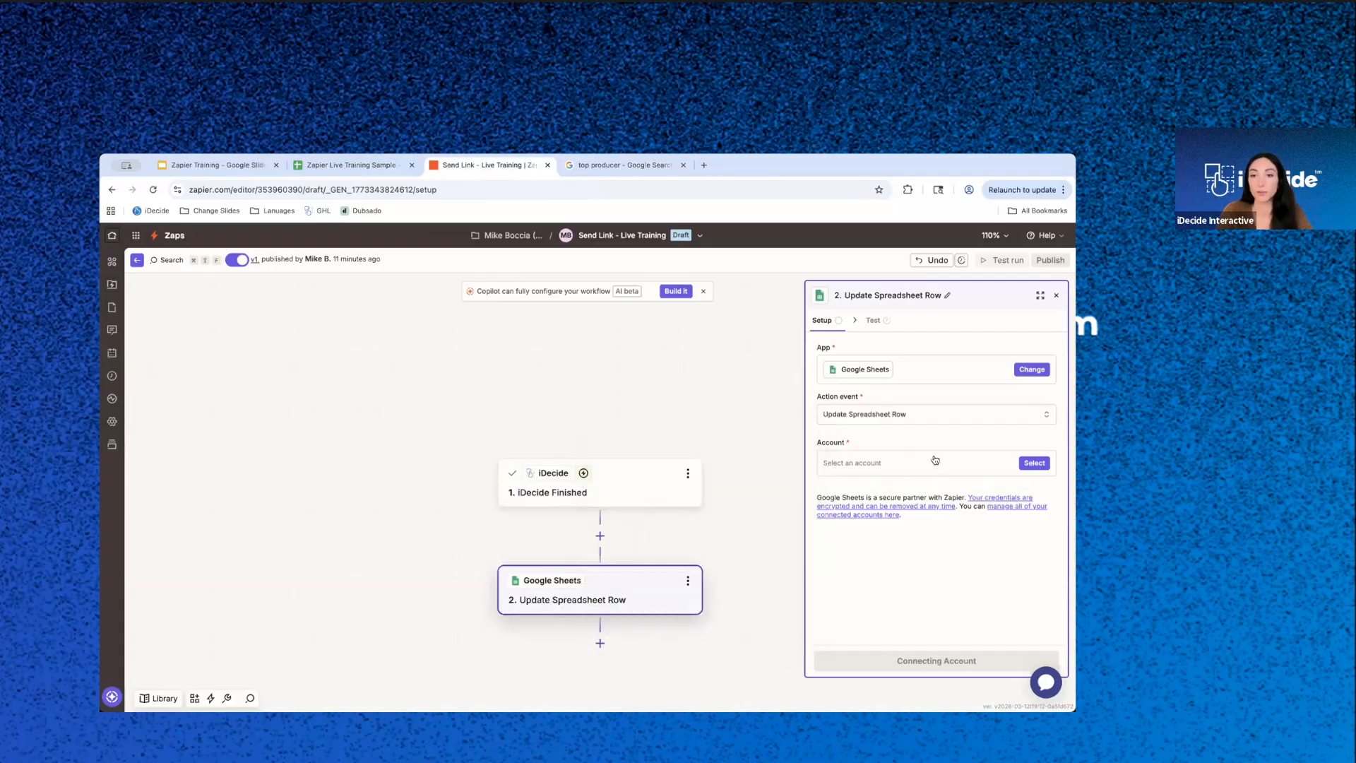
- Select the Google Sheets account marked #2 for the action and continue to its configuration
click(1032, 463)
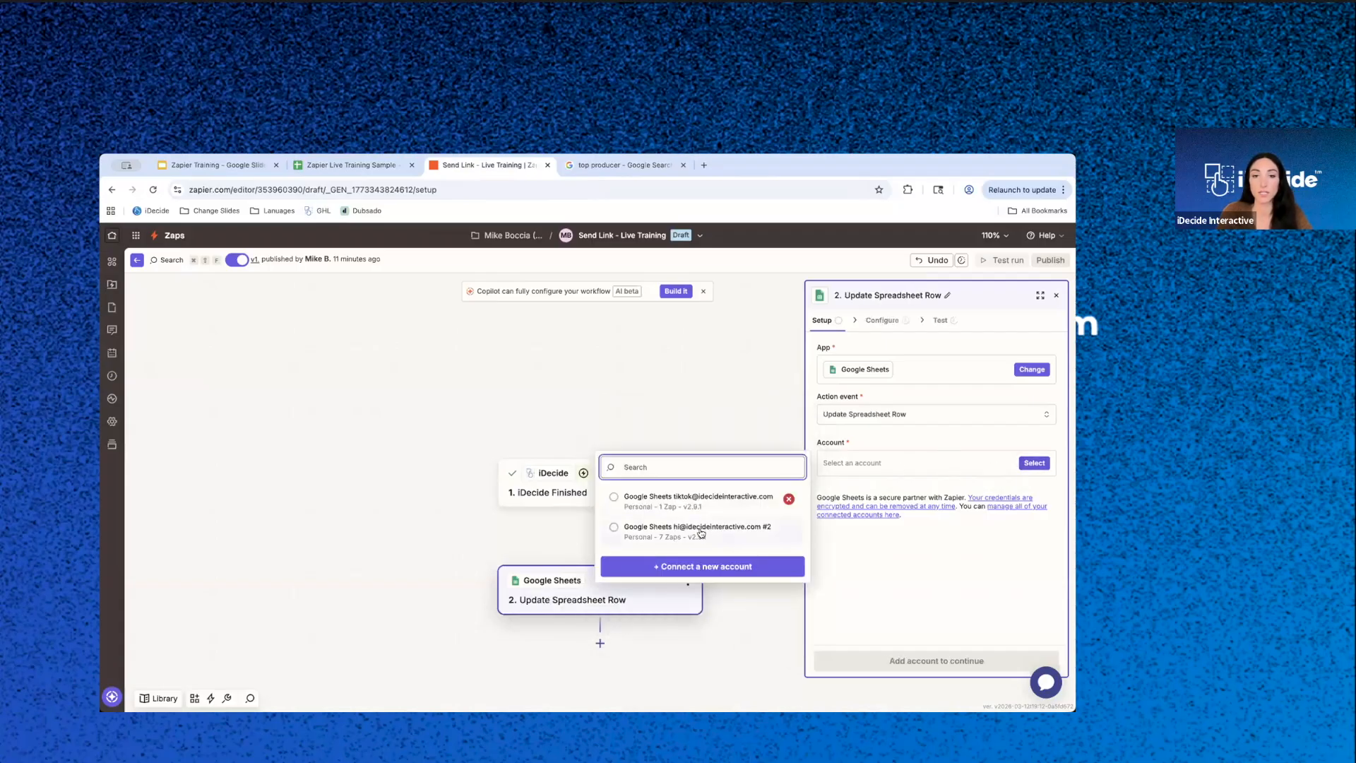
click(698, 528)
click(956, 659)
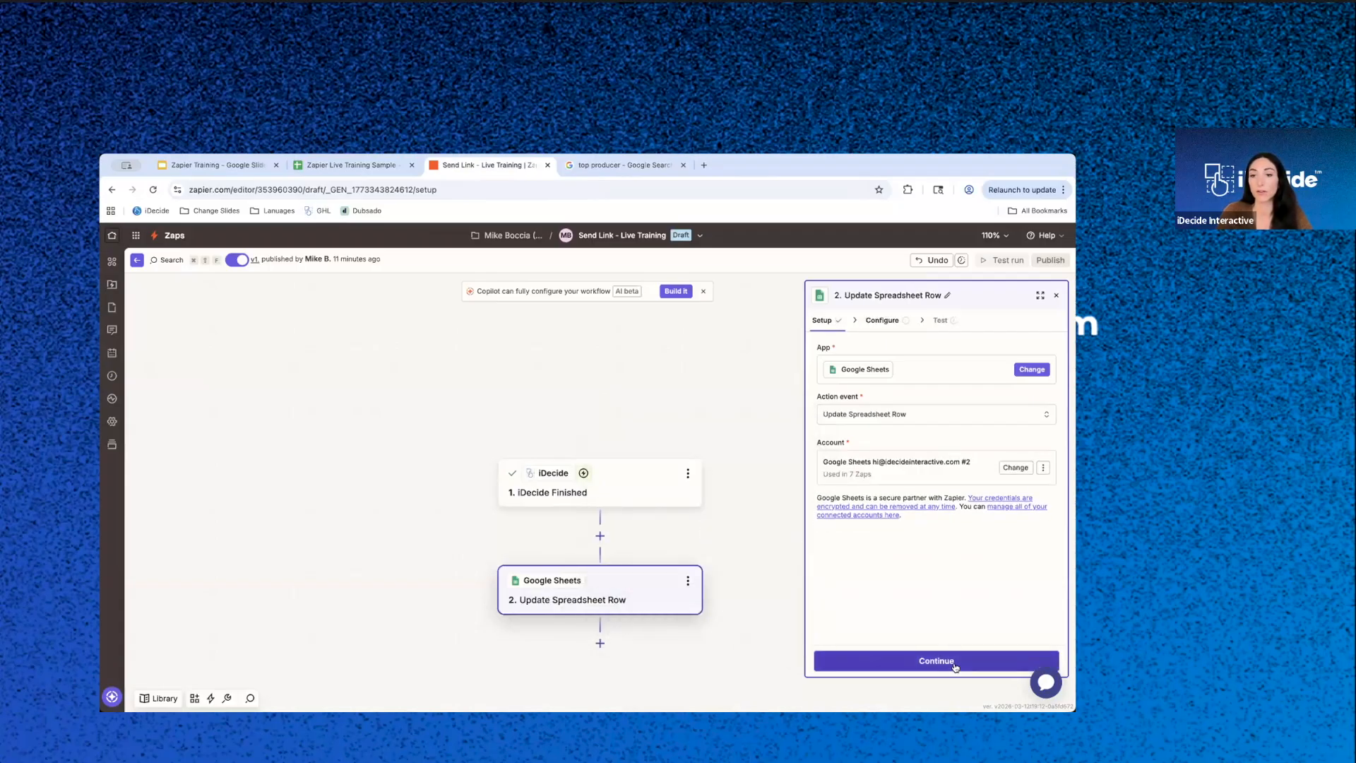
- Set the update target to My Google Drive, spreadsheet Zapier Live Training Sample, worksheet Sheet1
click(882, 366)
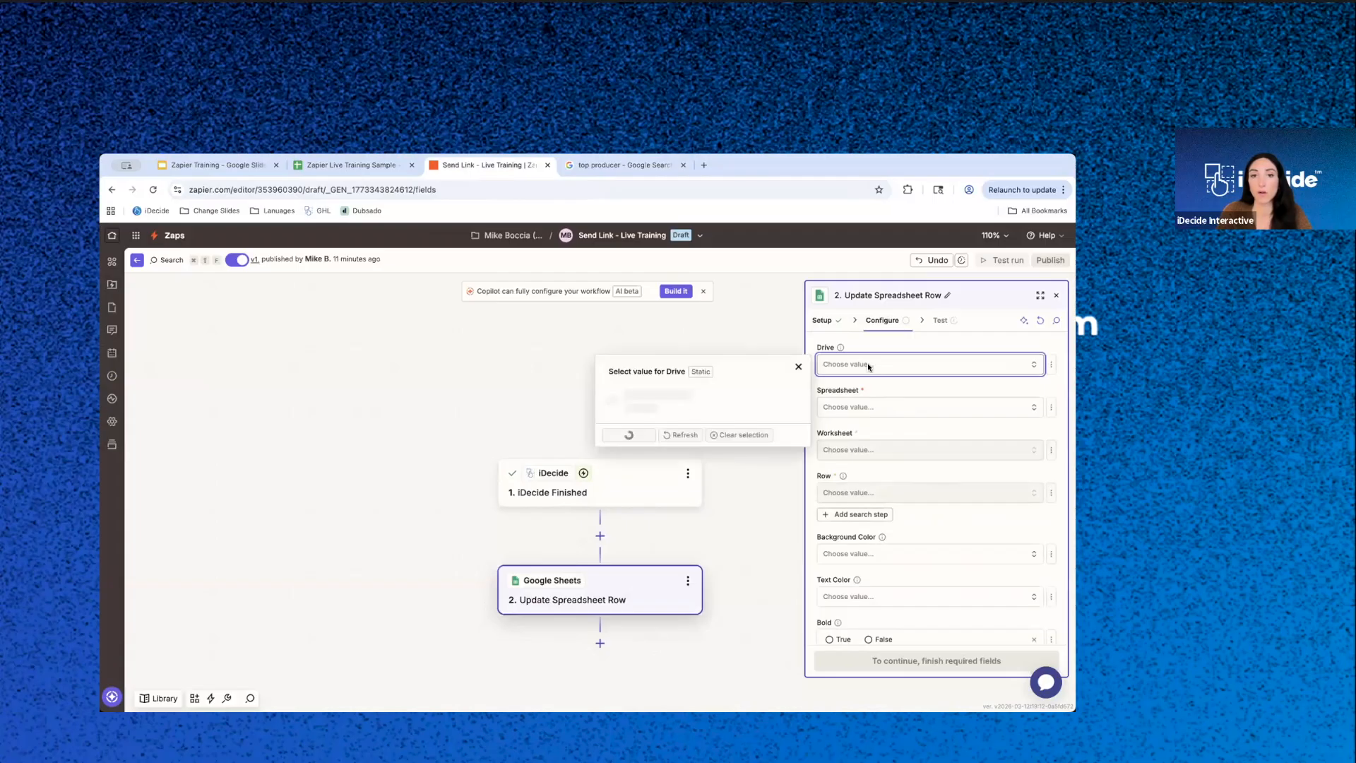
click(661, 395)
click(896, 415)
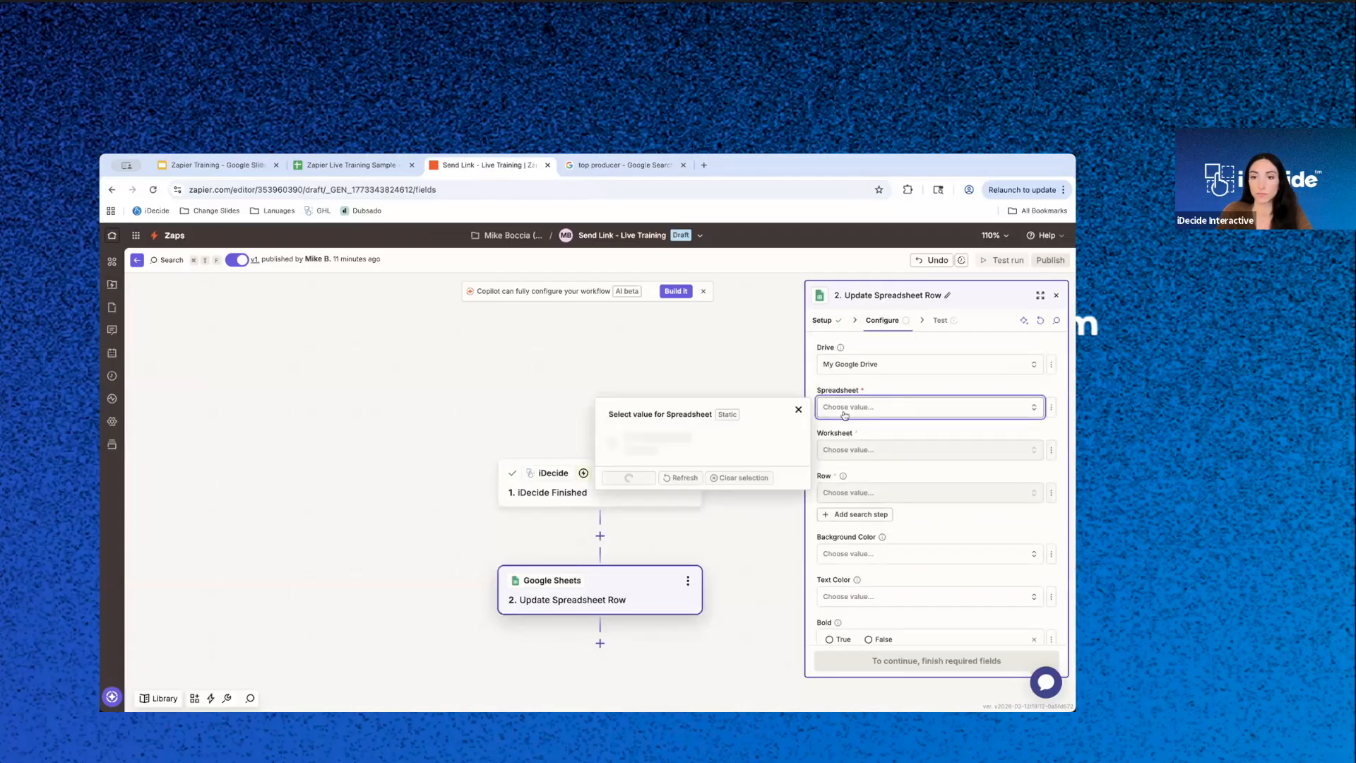
click(646, 502)
click(896, 449)
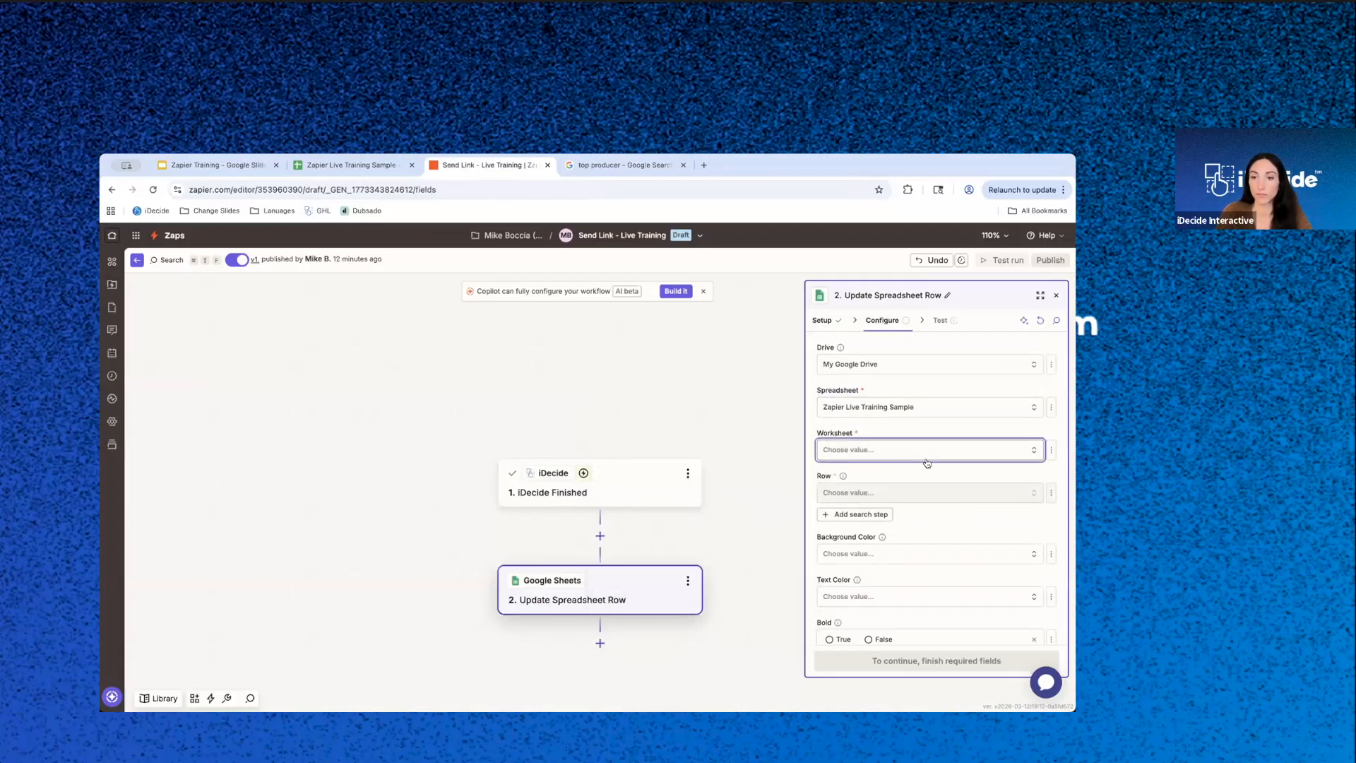
click(660, 477)
- View the available Row choices and compare them with the rows in the Zapier Live Training Sample sheet
click(910, 497)
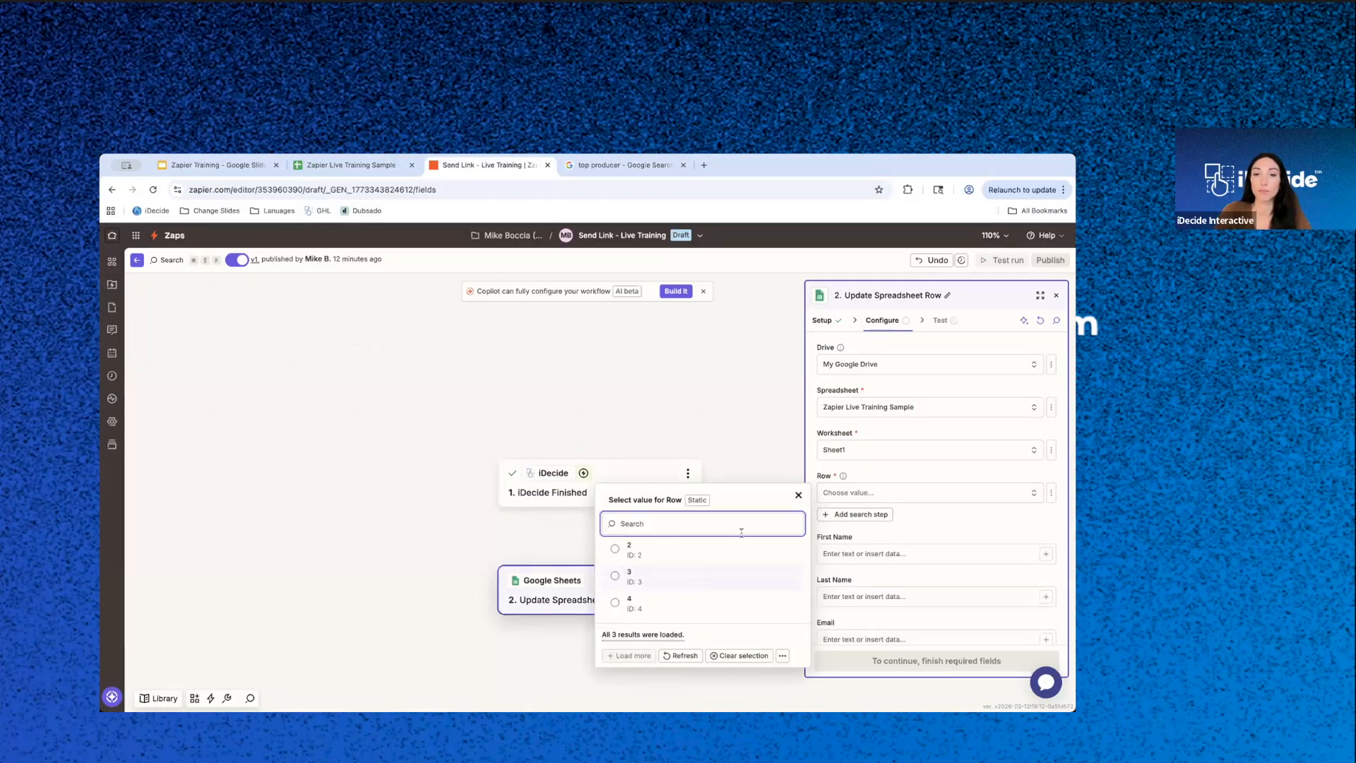
click(799, 495)
click(894, 494)
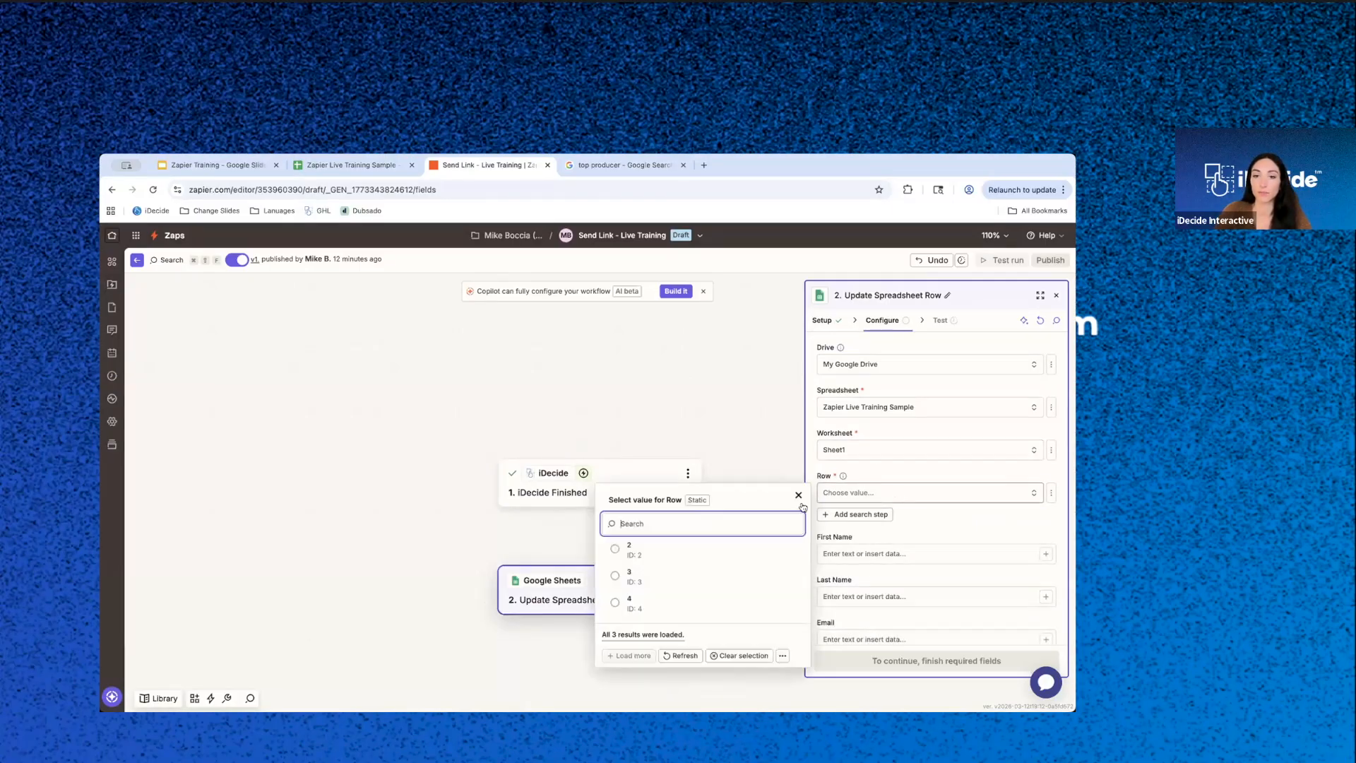
click(345, 167)
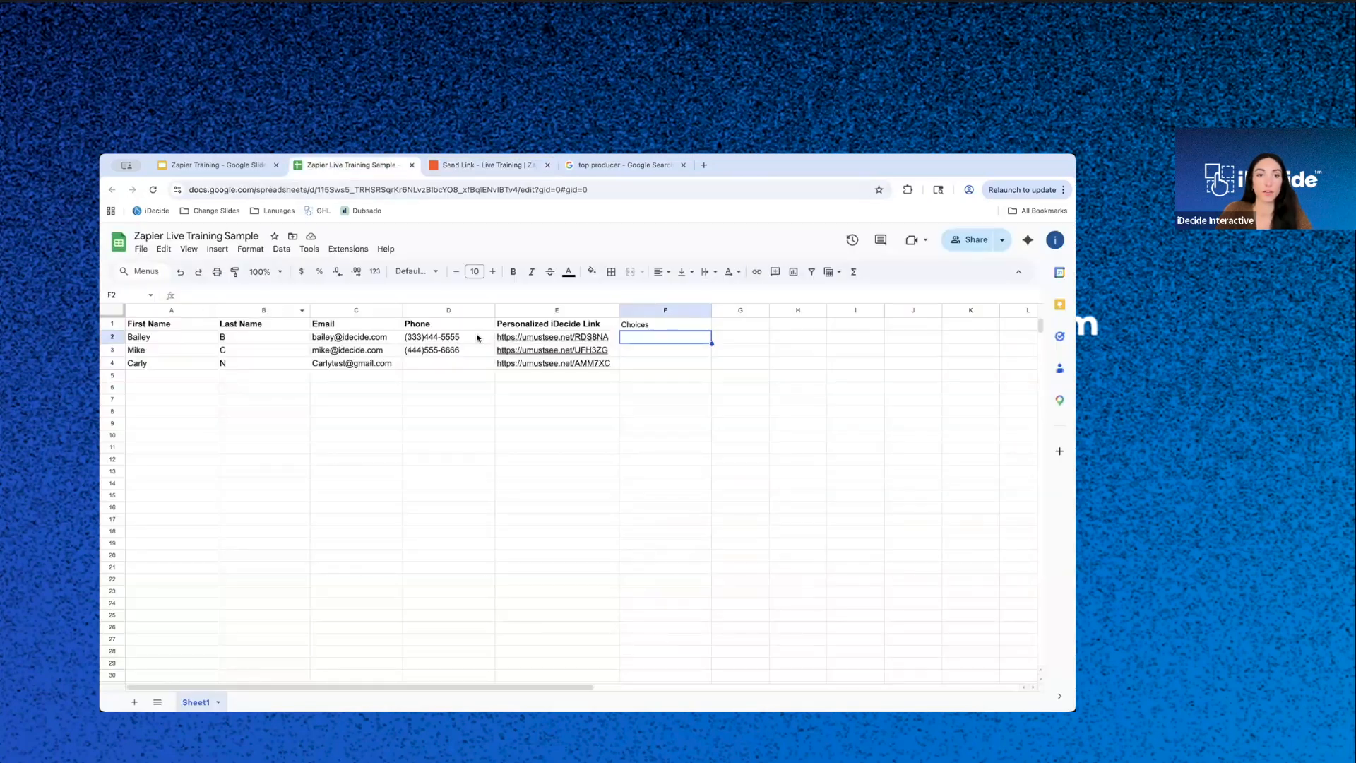
click(494, 166)
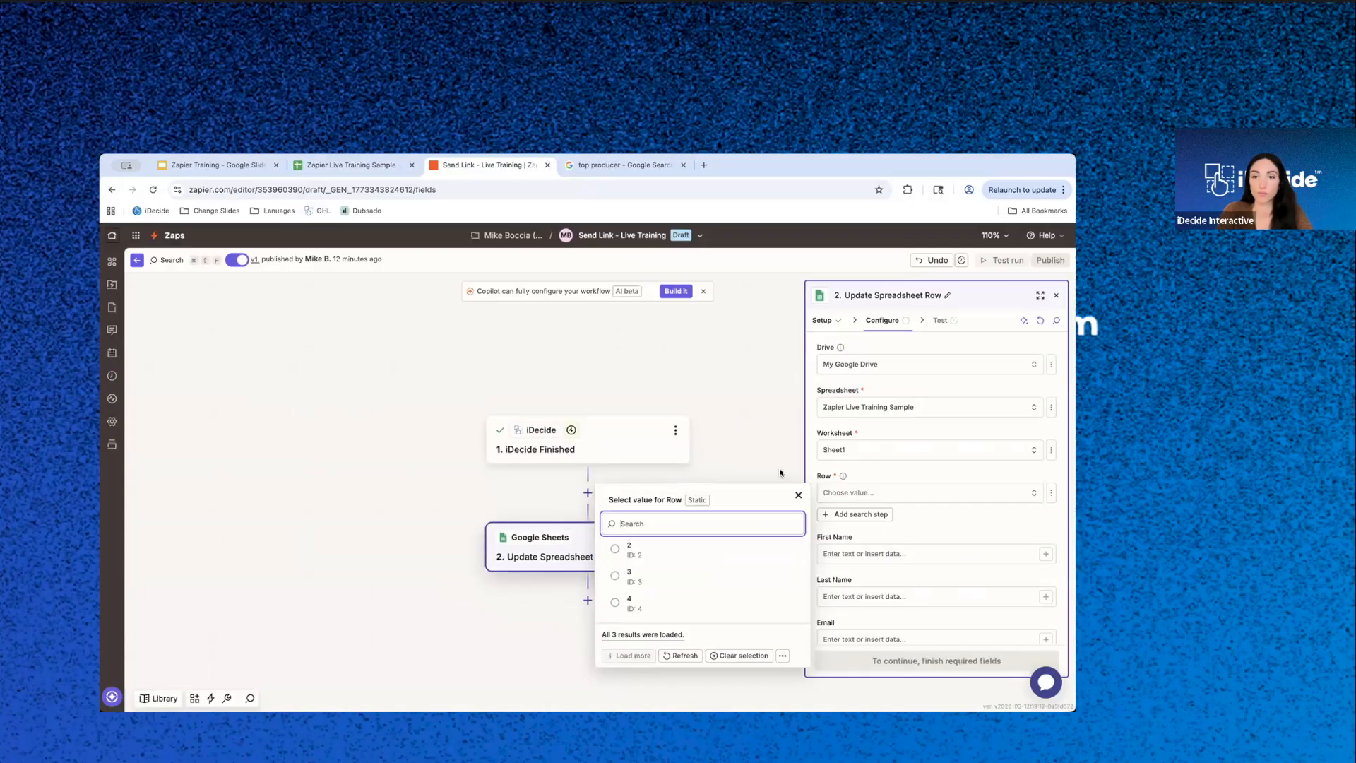
- Refresh the spreadsheet list, keep Zapier Live Training Sample, then refresh the Row choices and leave Row unselected
click(925, 433)
click(930, 410)
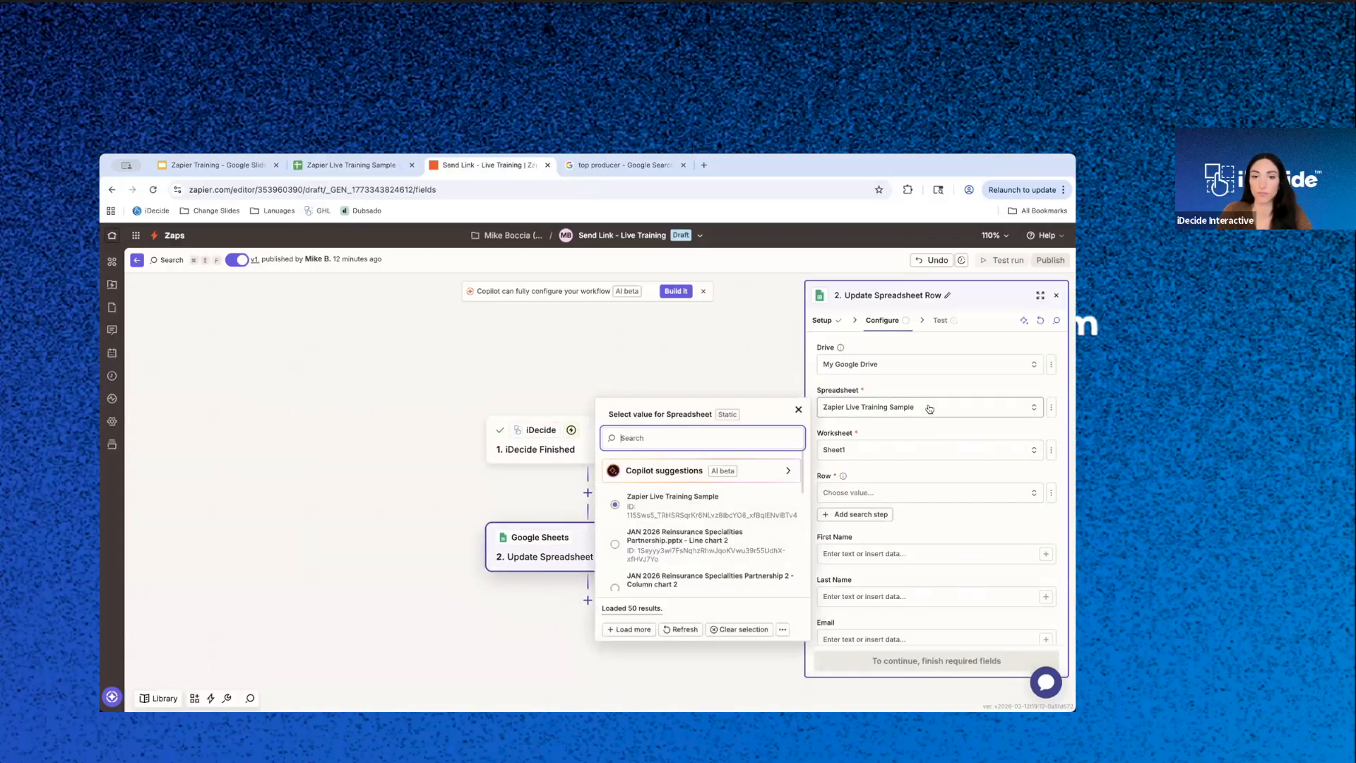
click(682, 629)
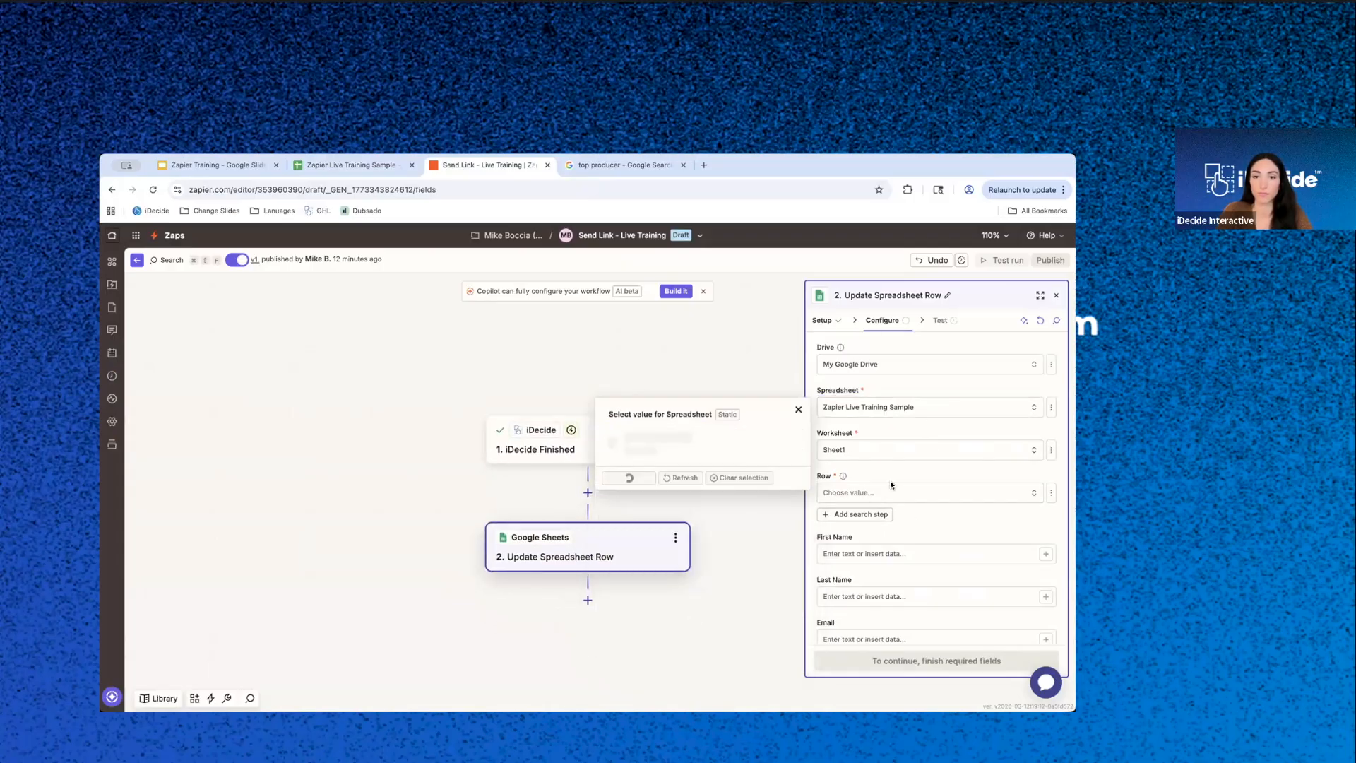
click(642, 500)
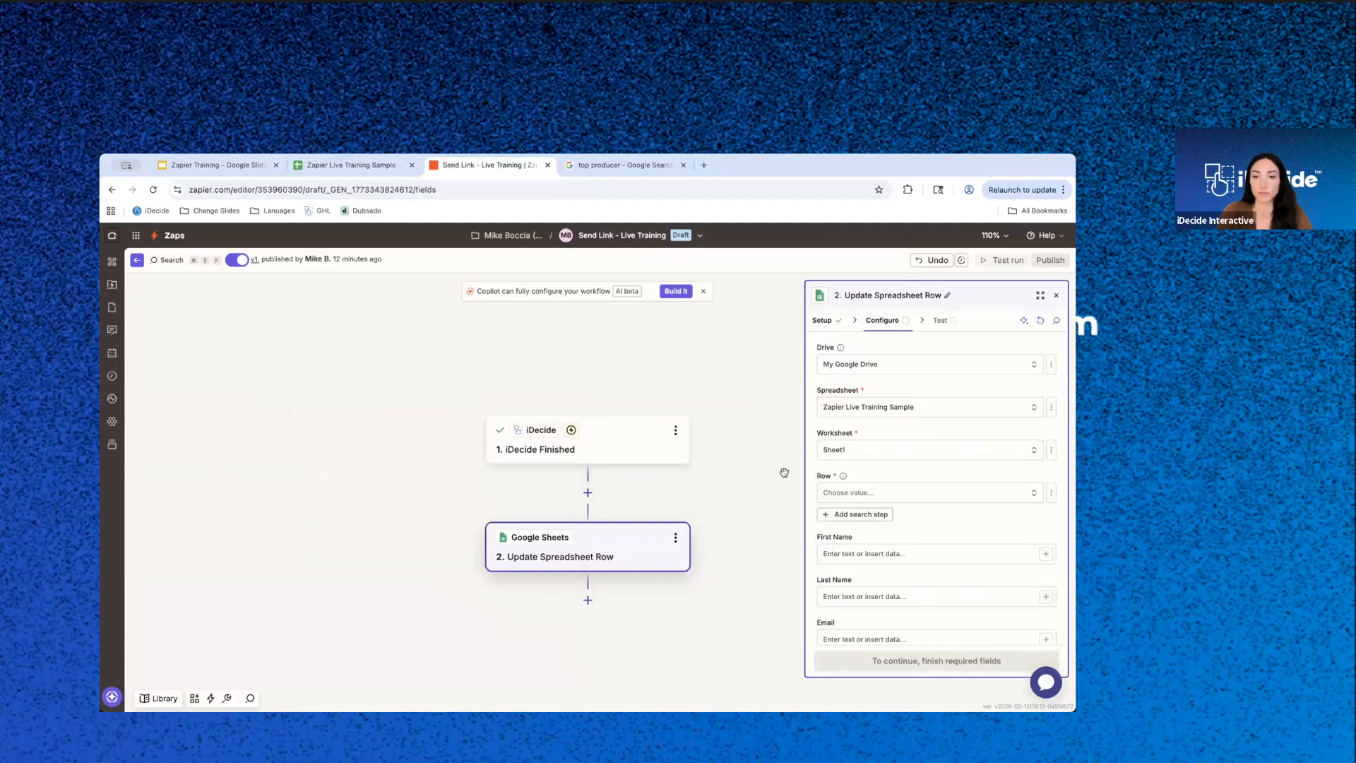
click(932, 447)
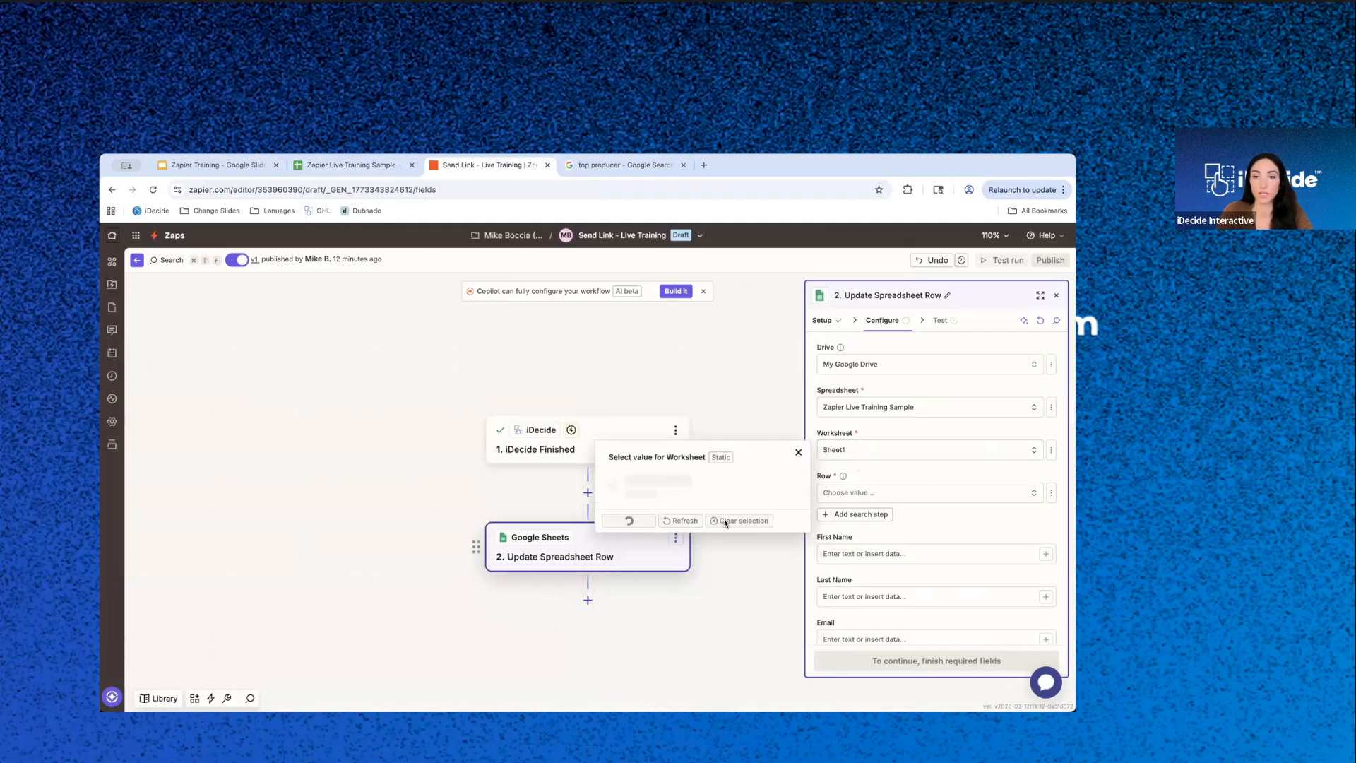
click(952, 486)
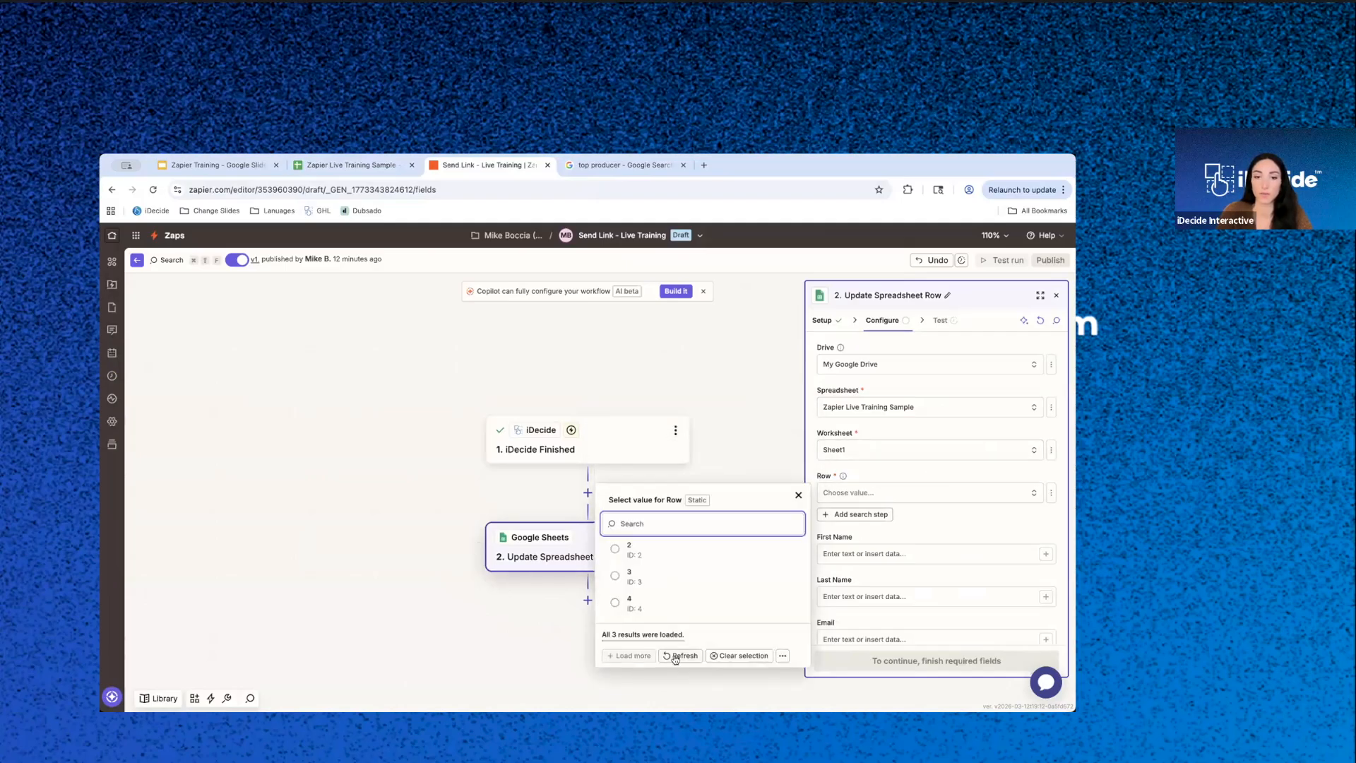
click(675, 652)
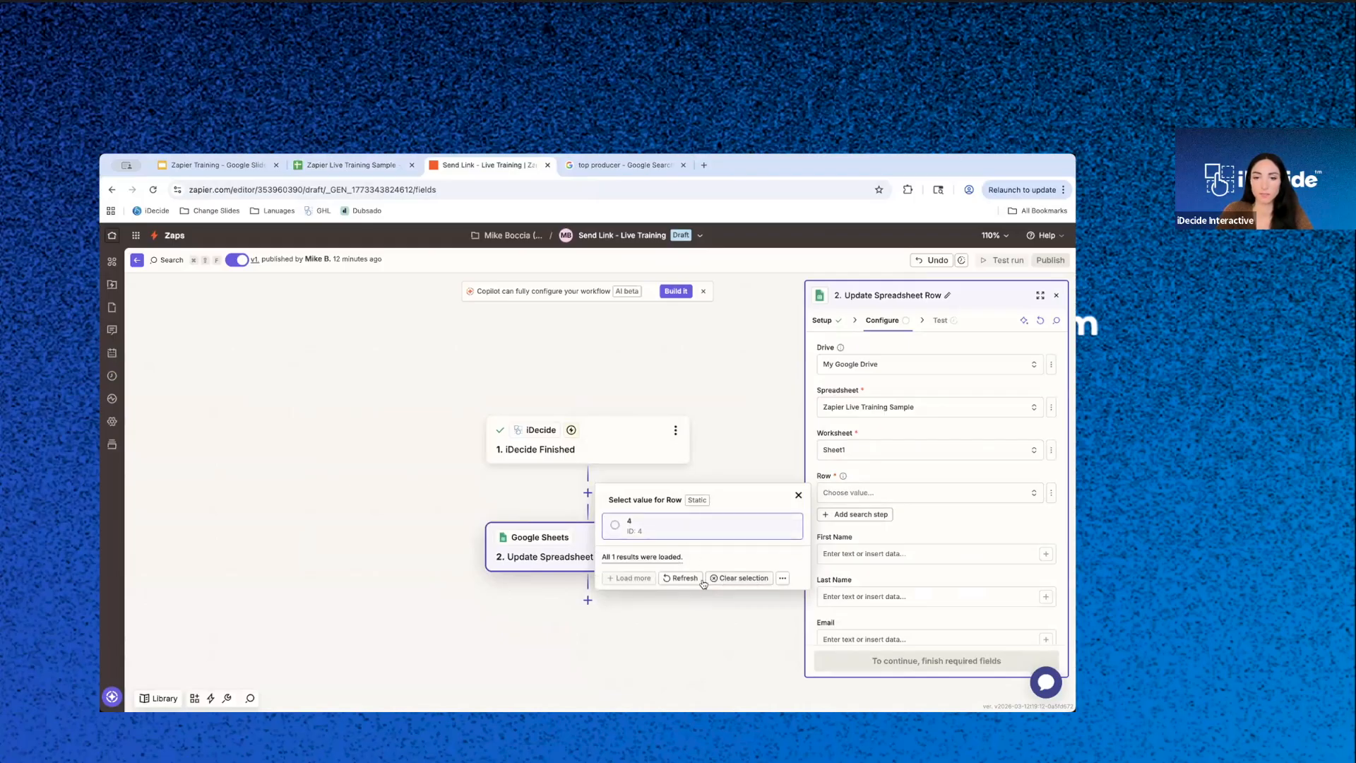
click(750, 586)
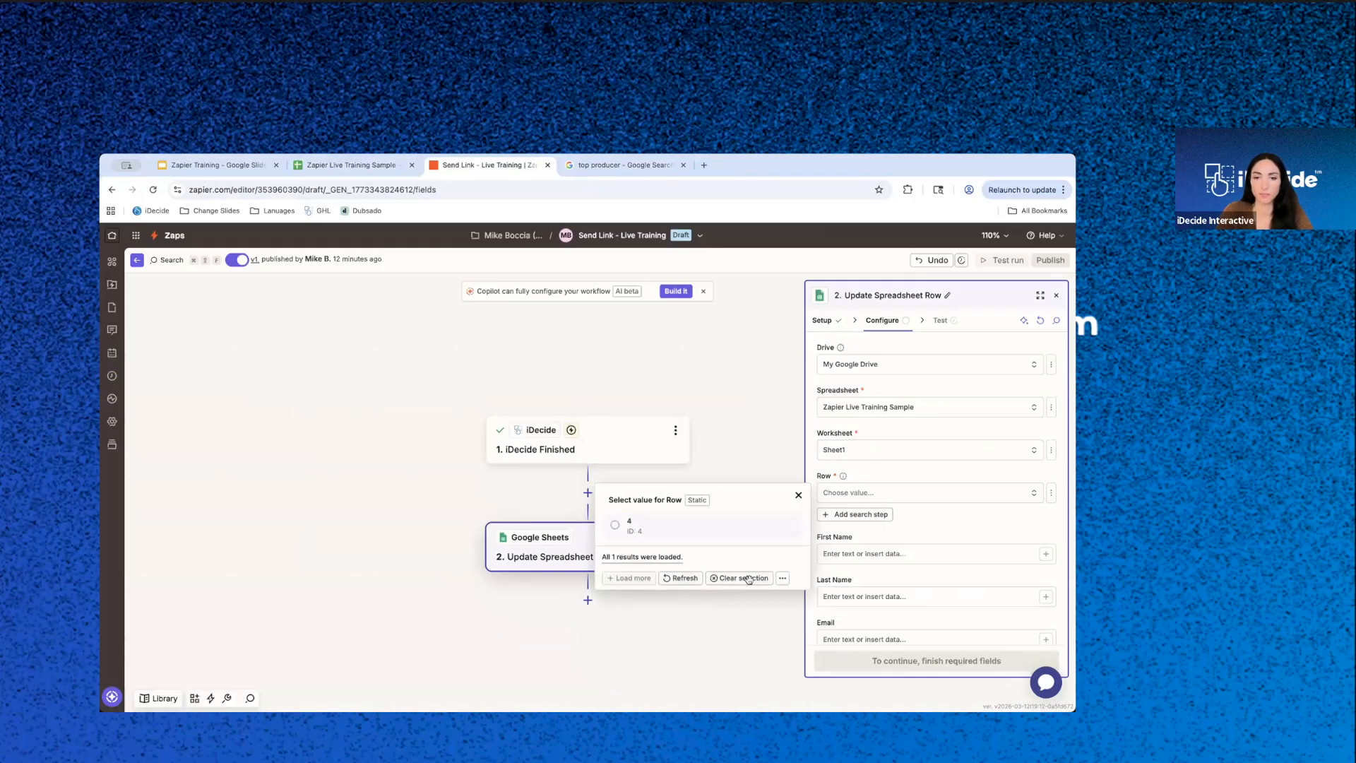
- Switch the Row field to a custom value and set it to 6
click(1051, 493)
click(987, 557)
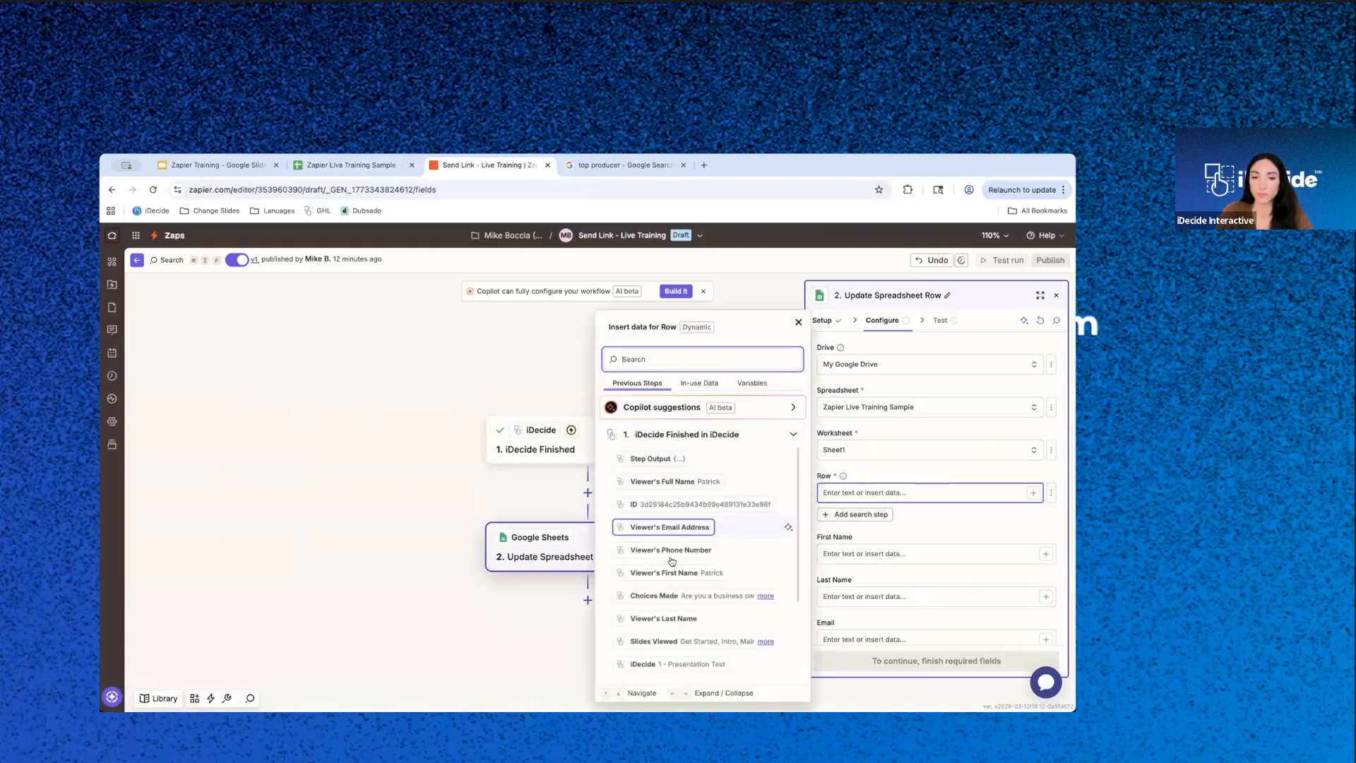
click(910, 471)
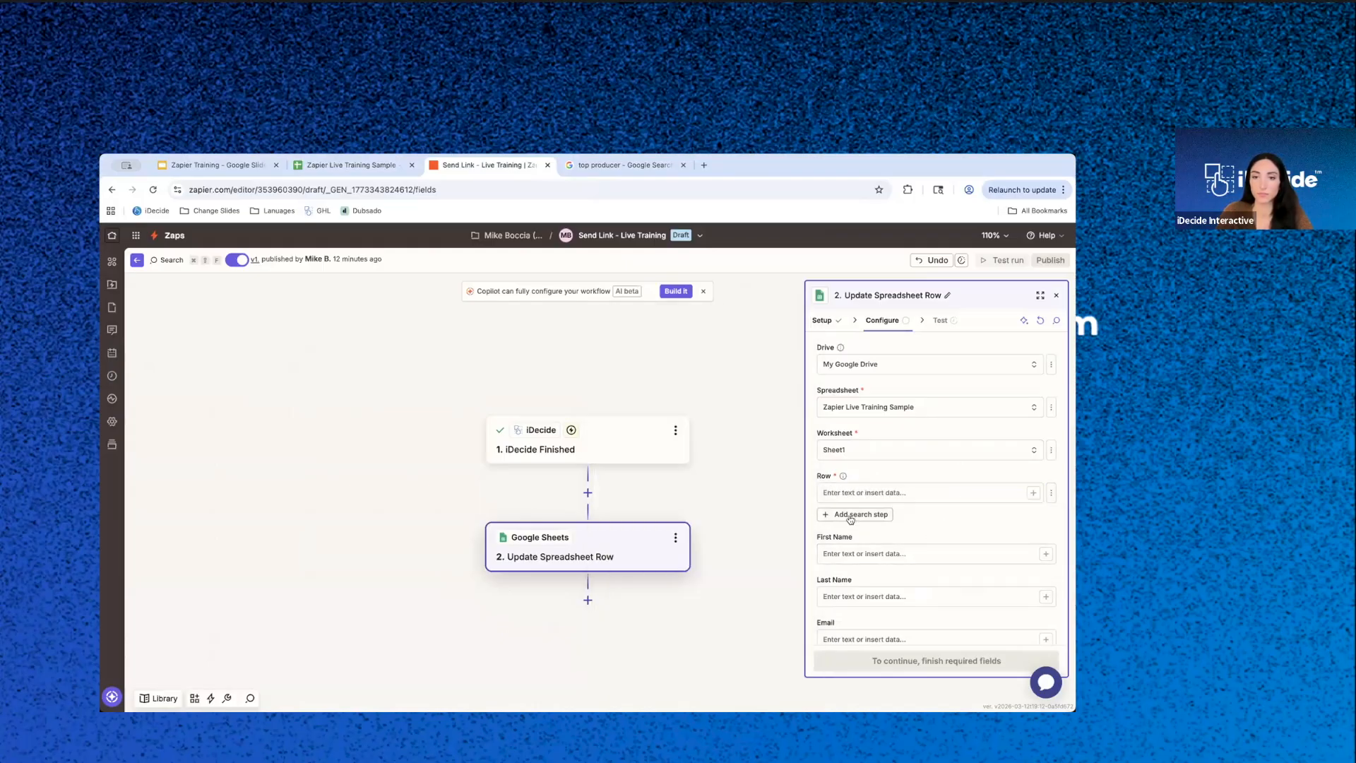
click(840, 491)
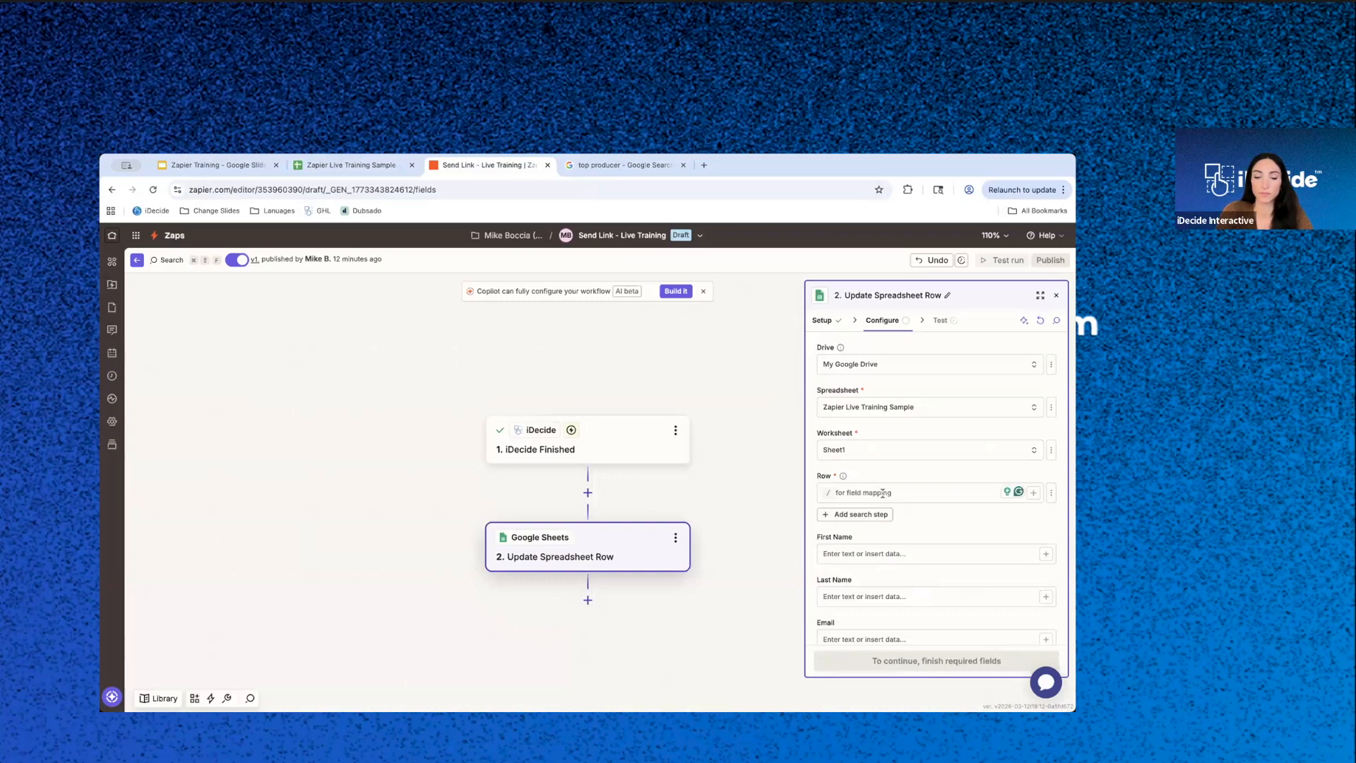
text(6)
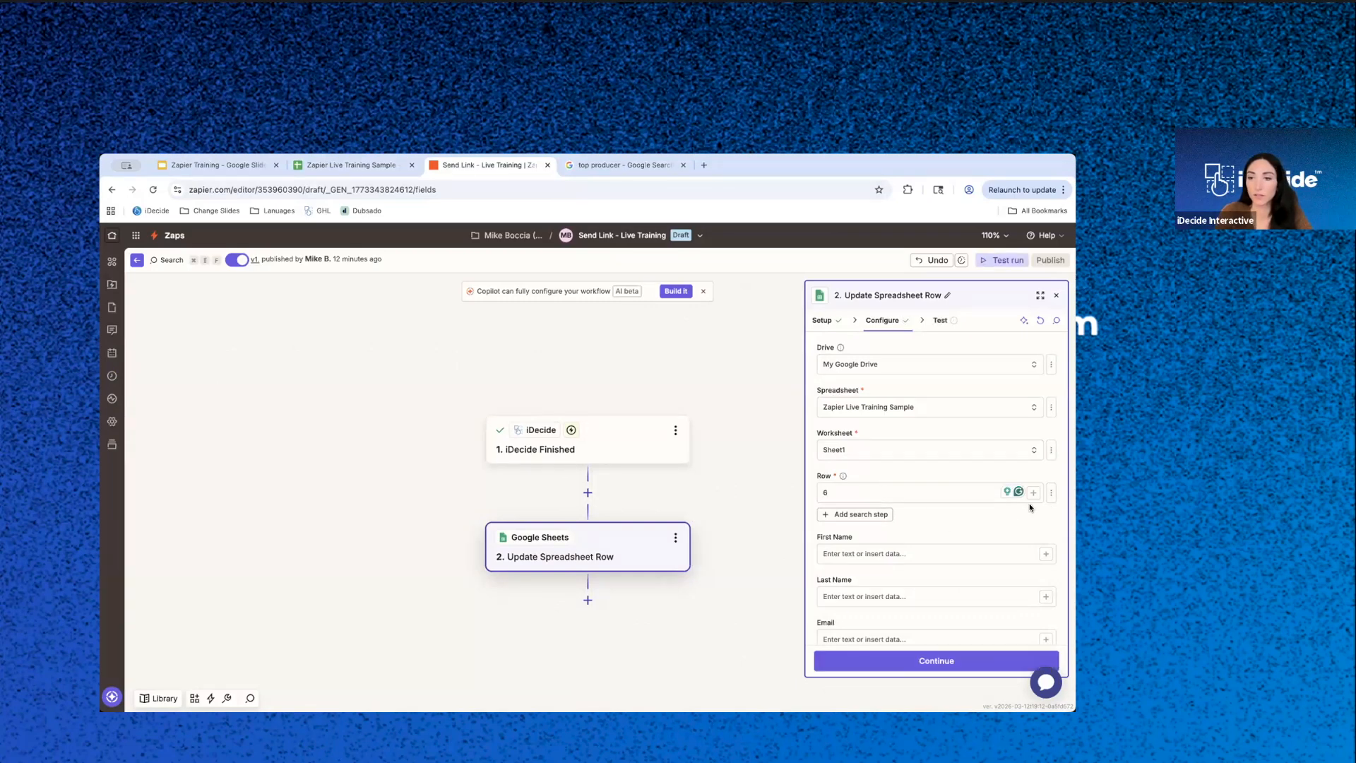
- View the iDecide Finished data insertable into Row, then check the rows in the Zapier Live Training Sample sheet
click(1033, 493)
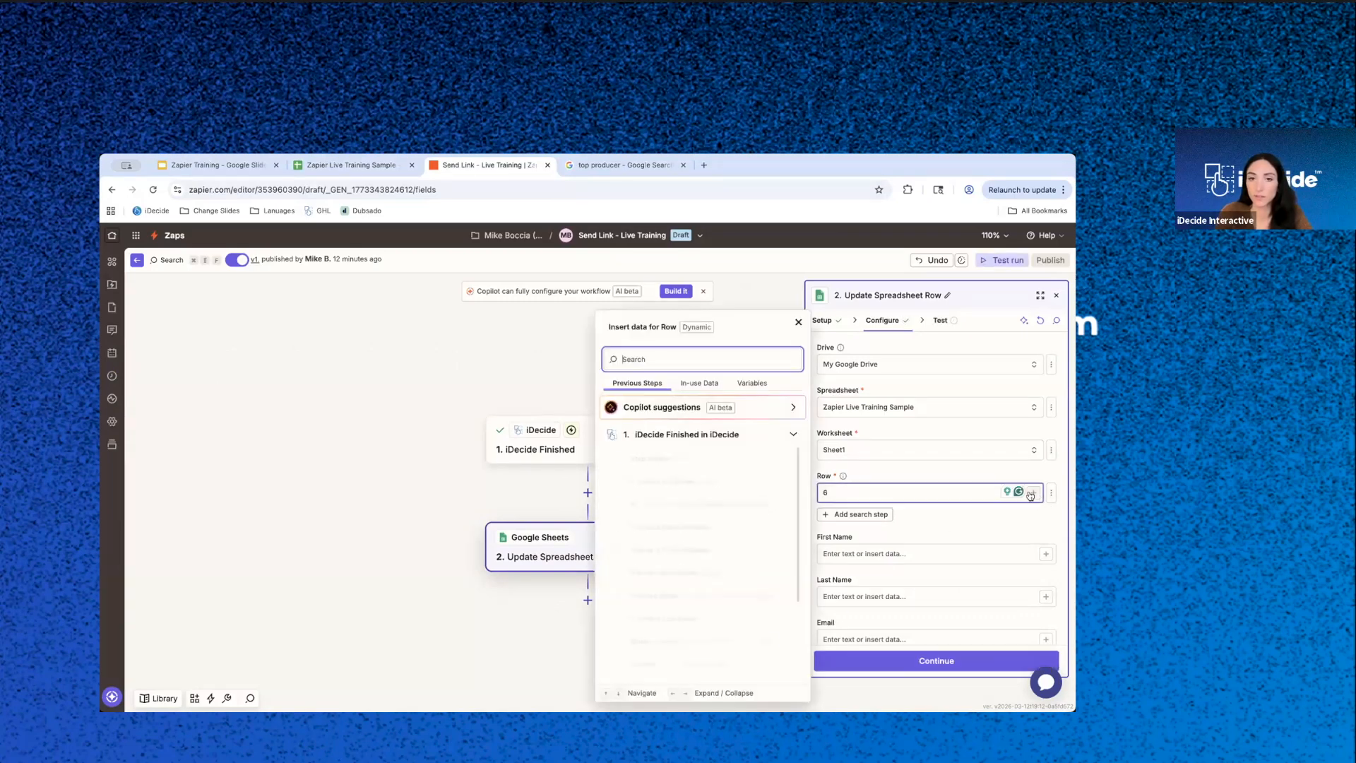
click(952, 468)
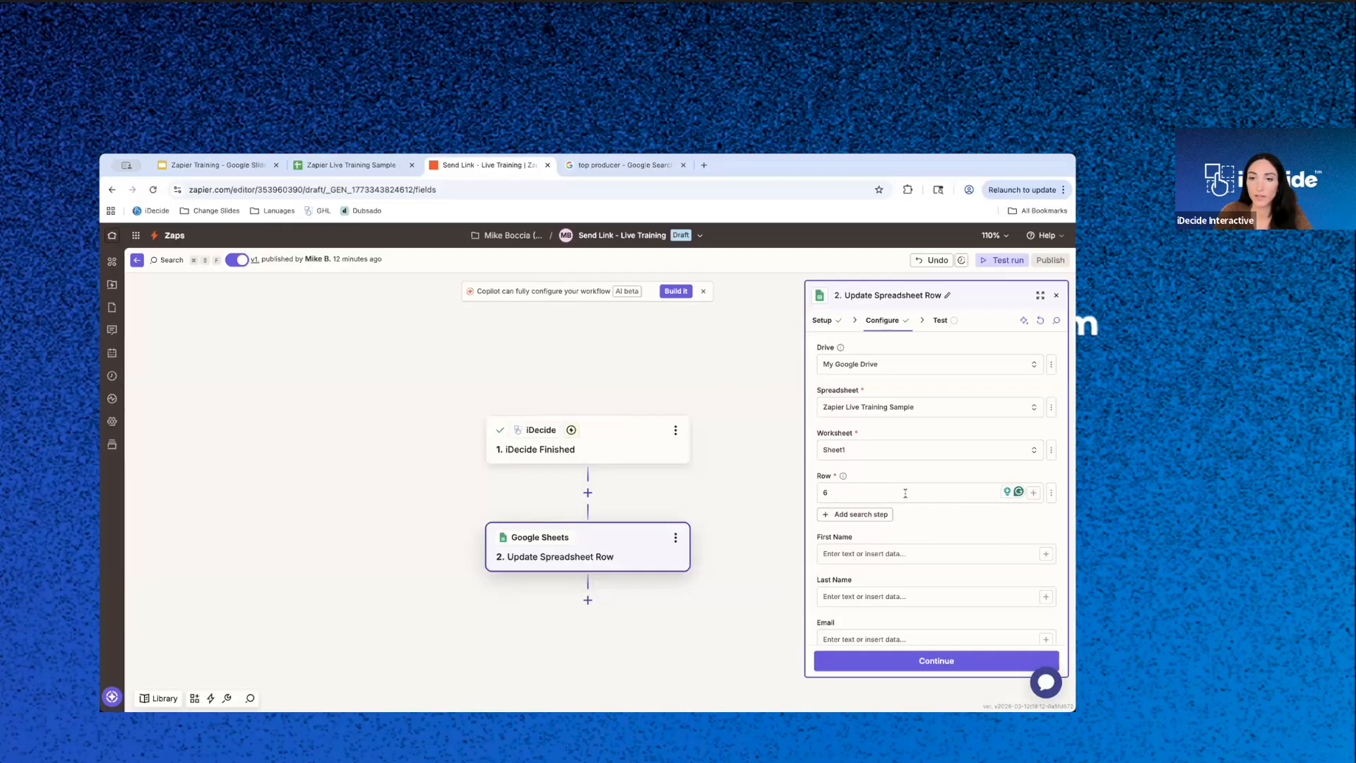
click(374, 167)
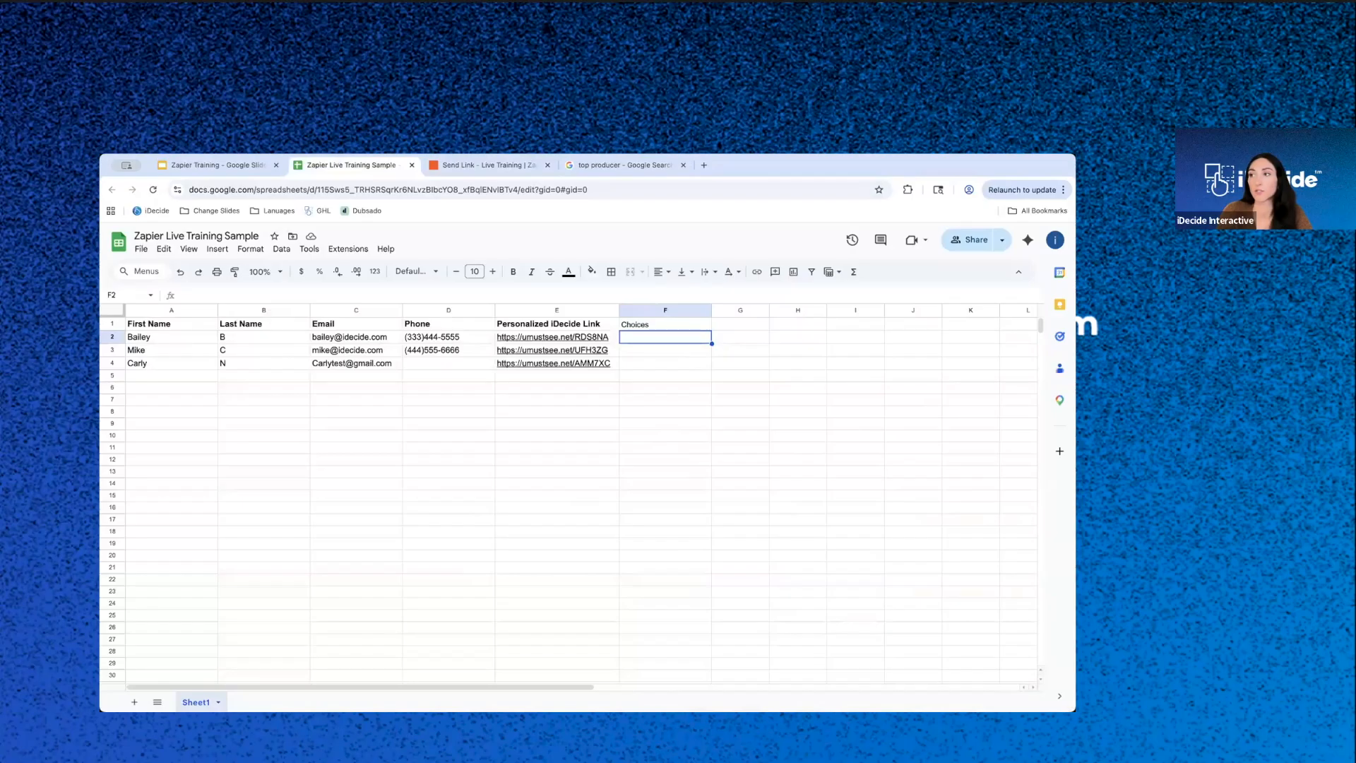
click(487, 165)
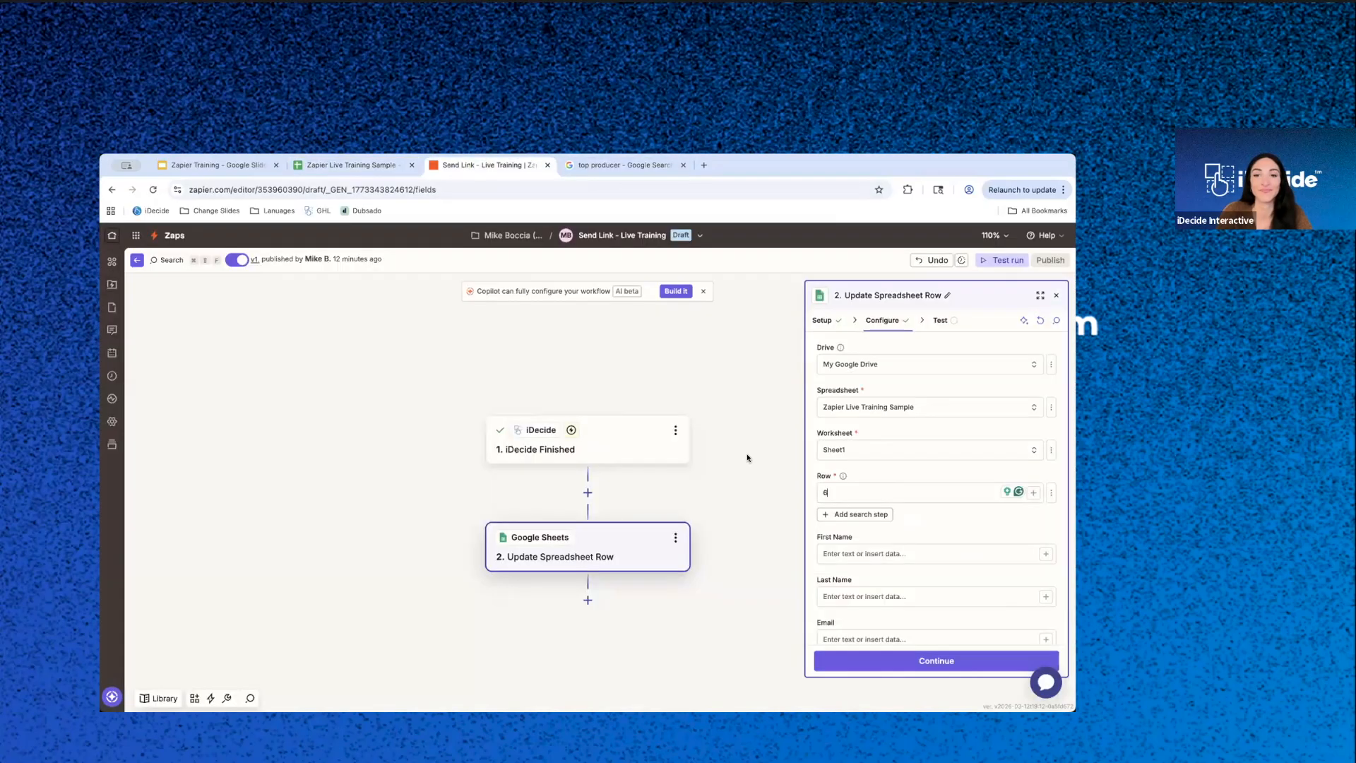
- Widen the Update Spreadsheet Row settings and open the list of insertable data for the Choices field
scroll(945, 586, down, 4)
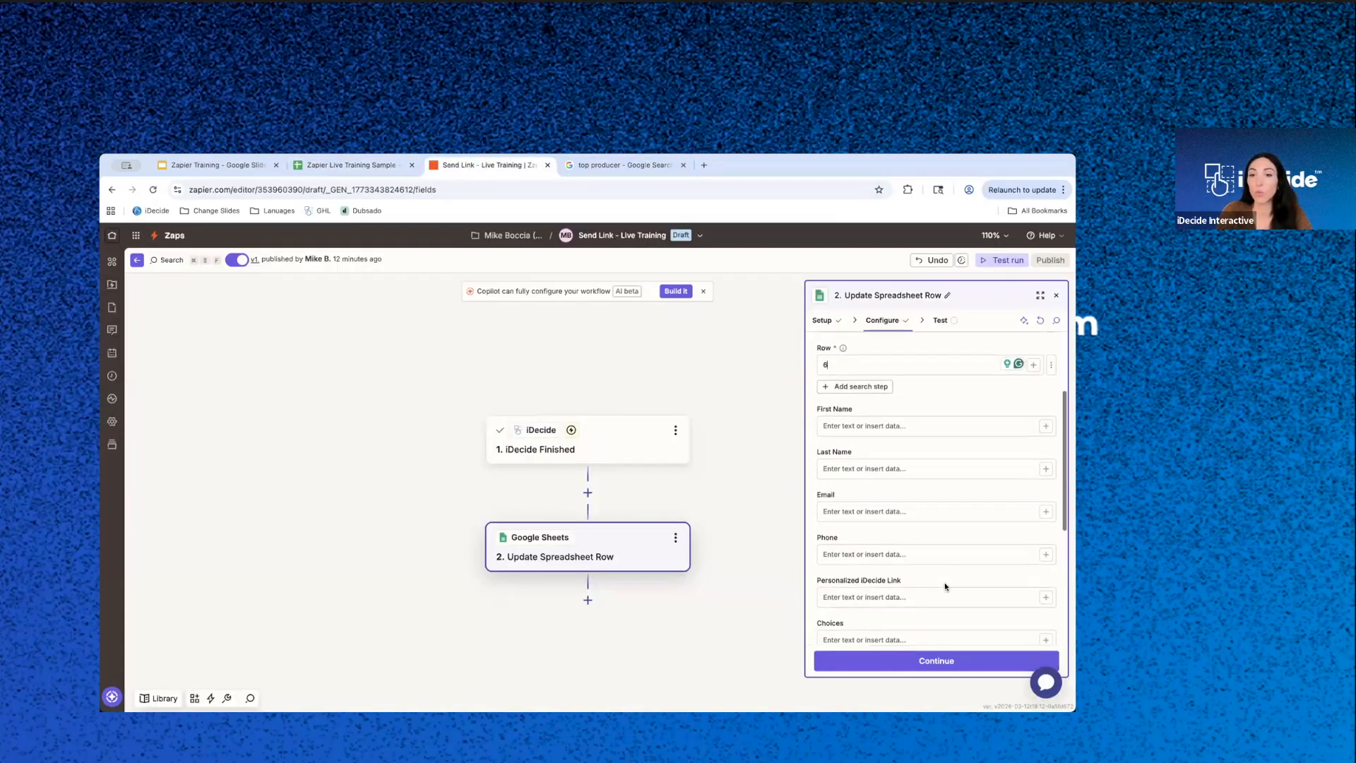
scroll(945, 586, down, 2)
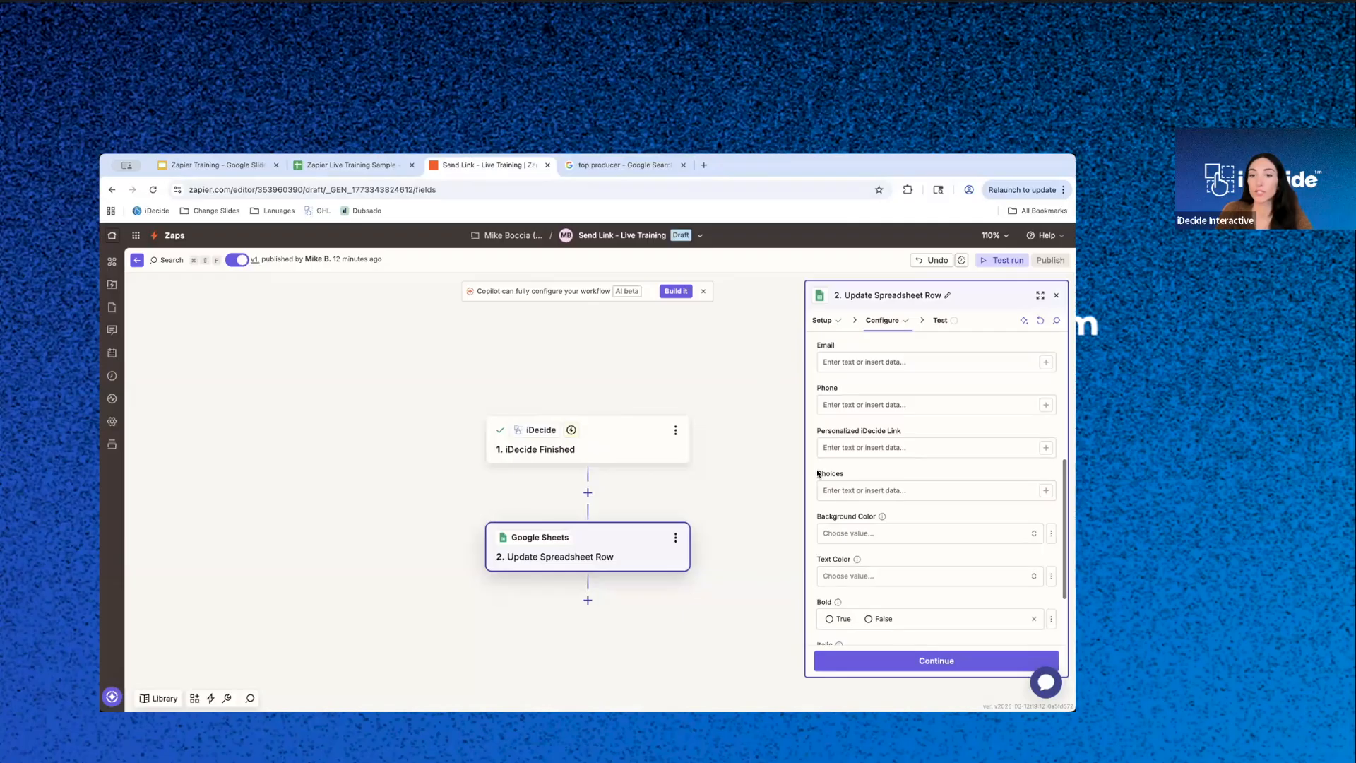
drag(782, 464, 772, 466)
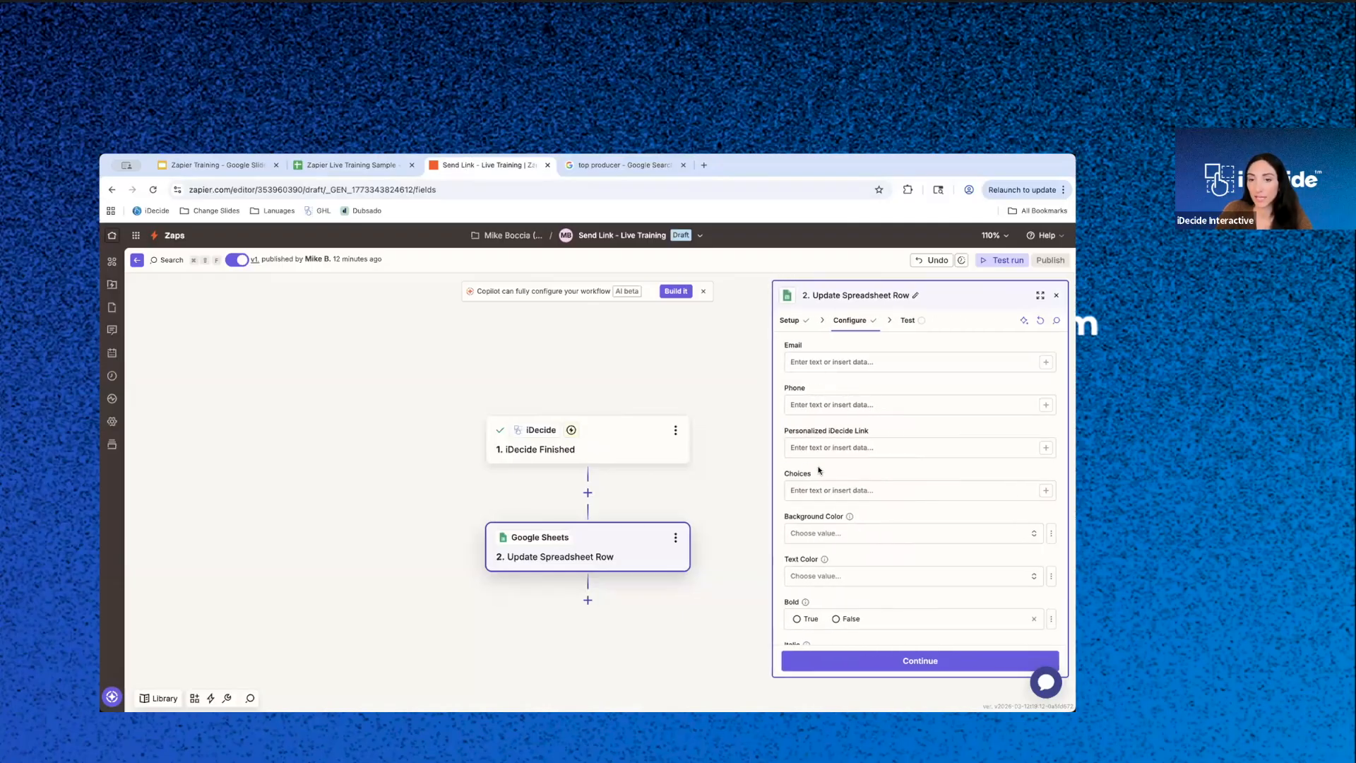
click(1043, 491)
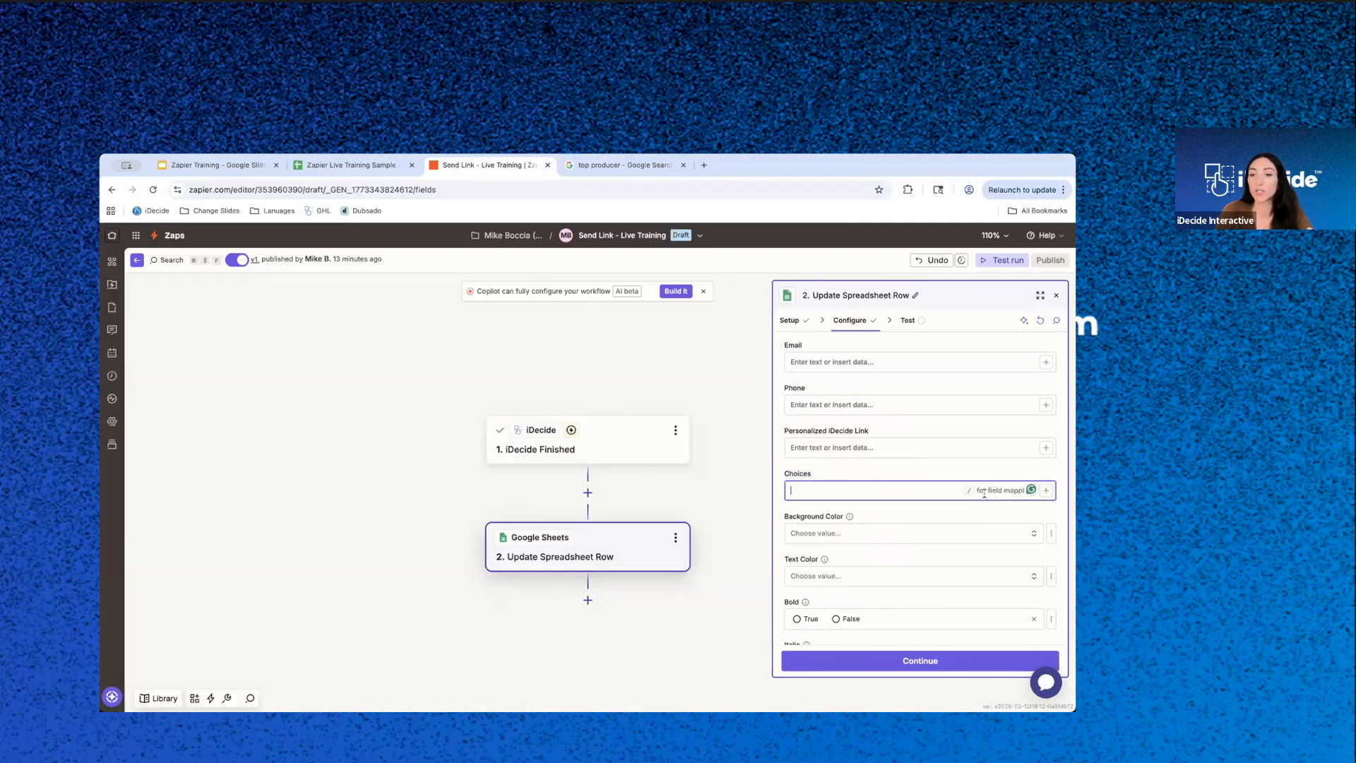
click(1047, 490)
- Look through the iDecide Finished data available for Choices and compare it with the columns in the Zapier Live Training Sample sheet
scroll(629, 536, down, 2)
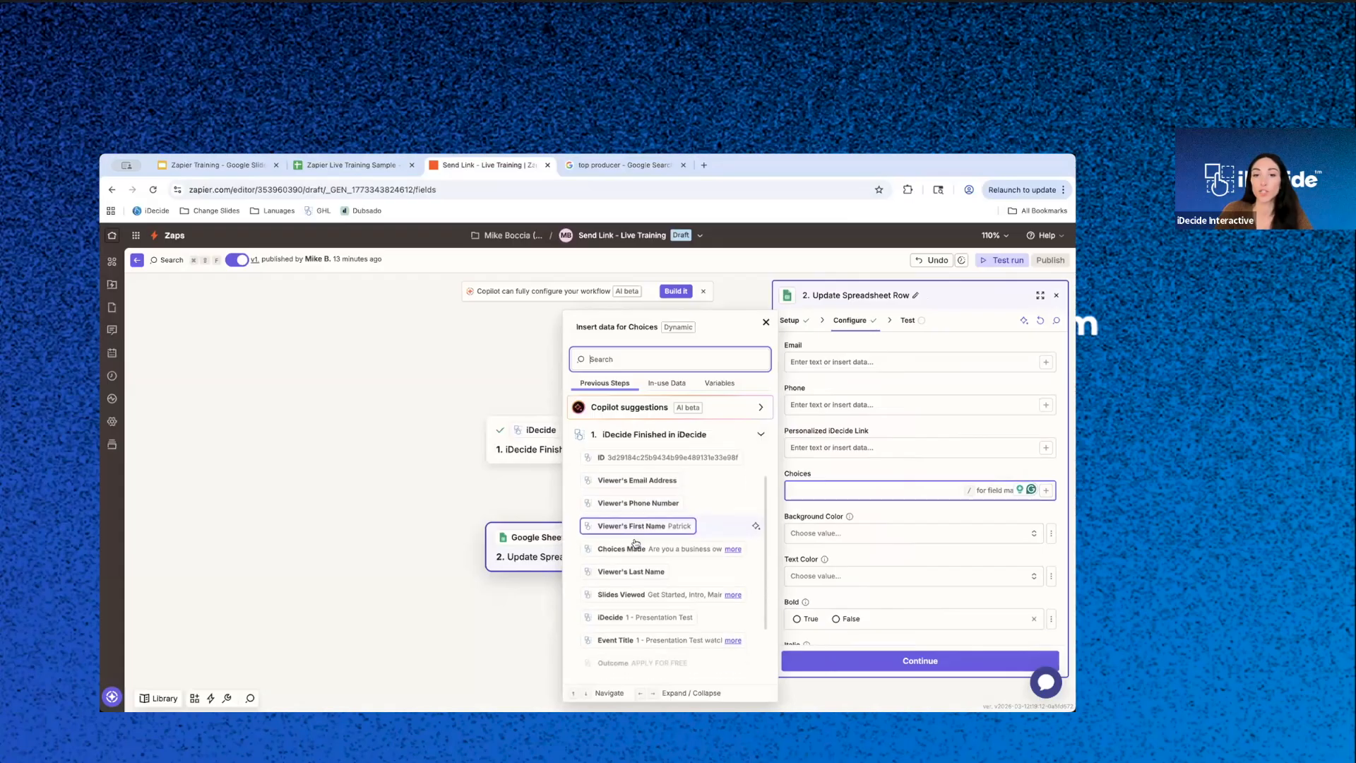
scroll(635, 540, up, 2)
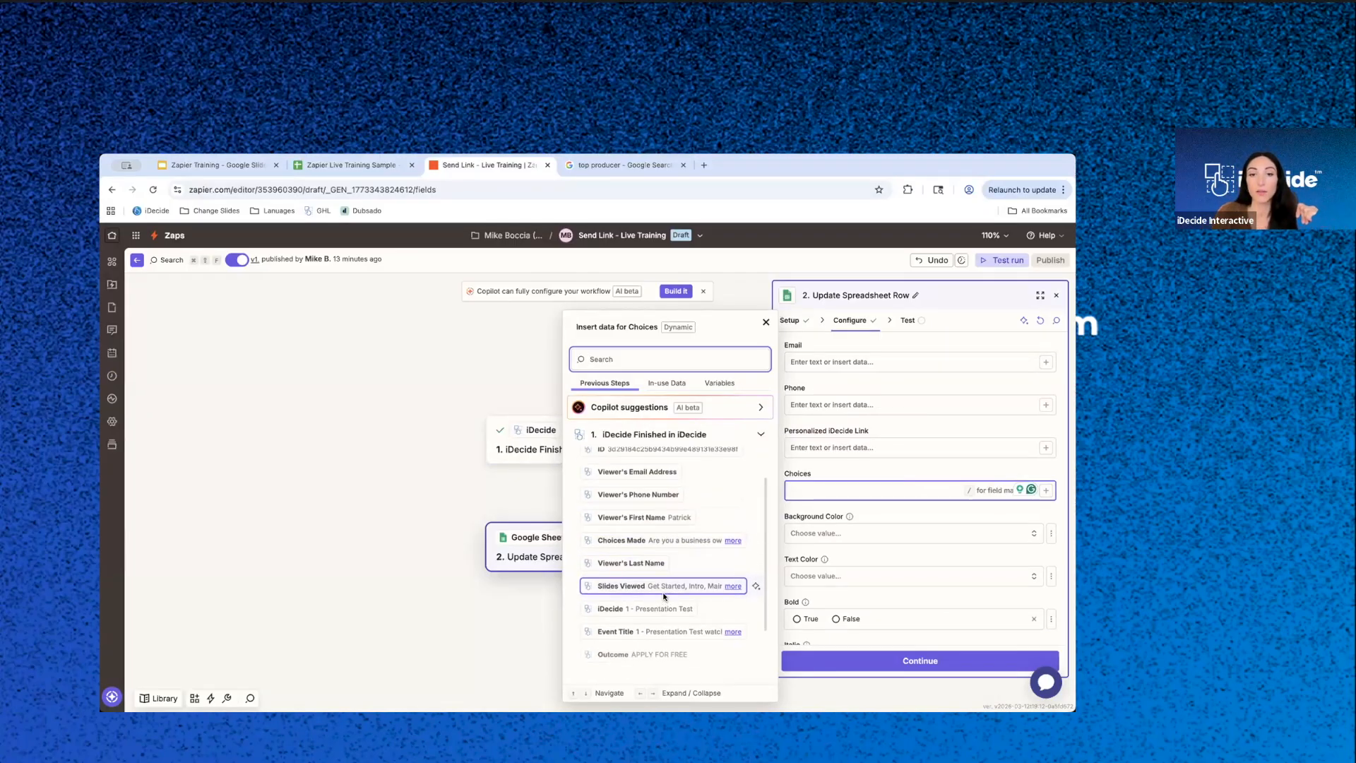
scroll(651, 536, down, 2)
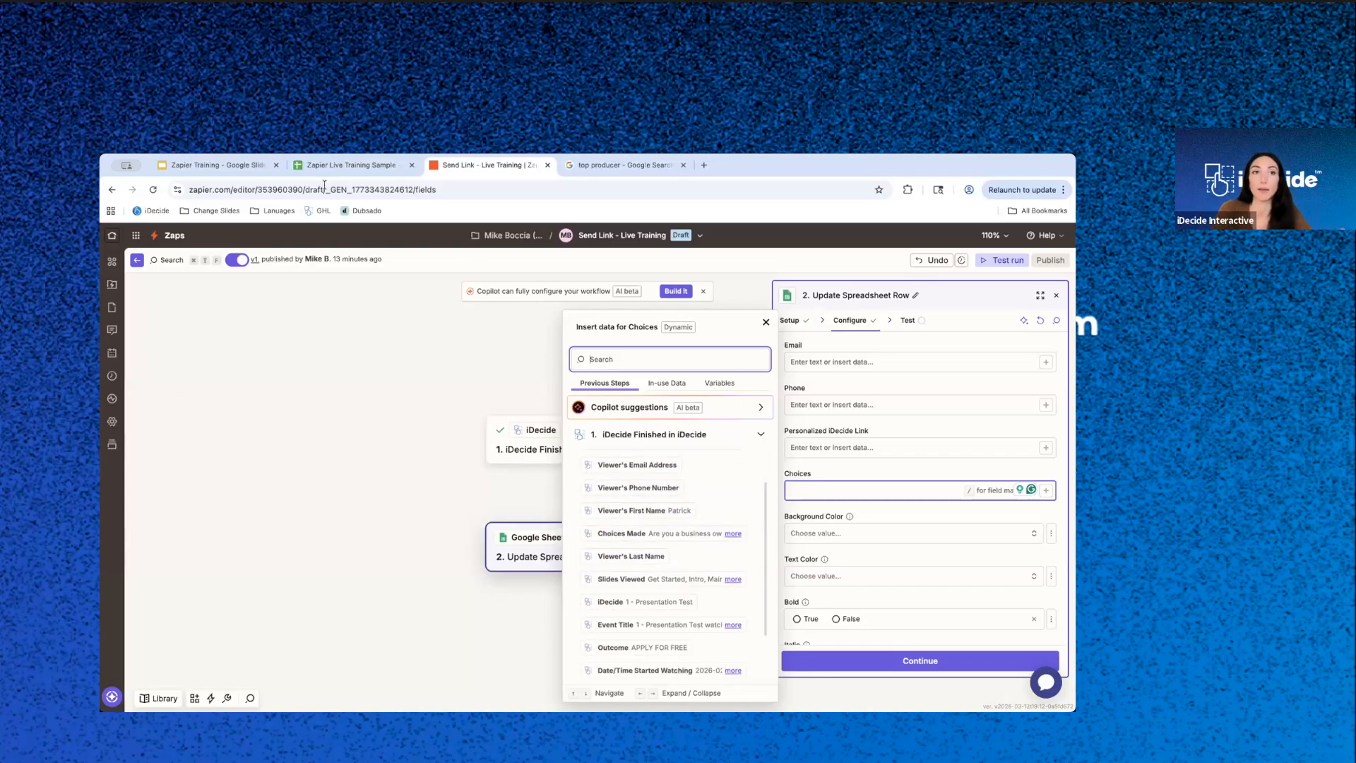
click(339, 165)
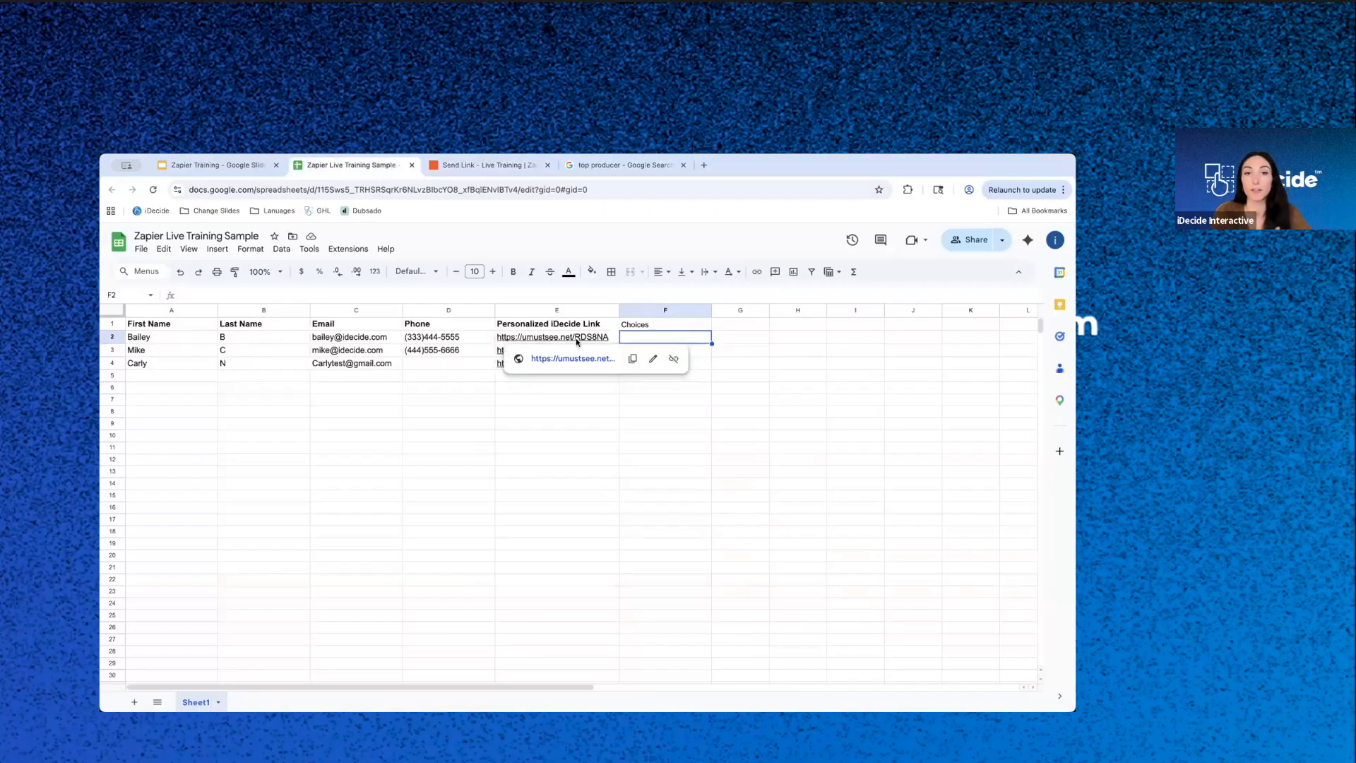
click(490, 164)
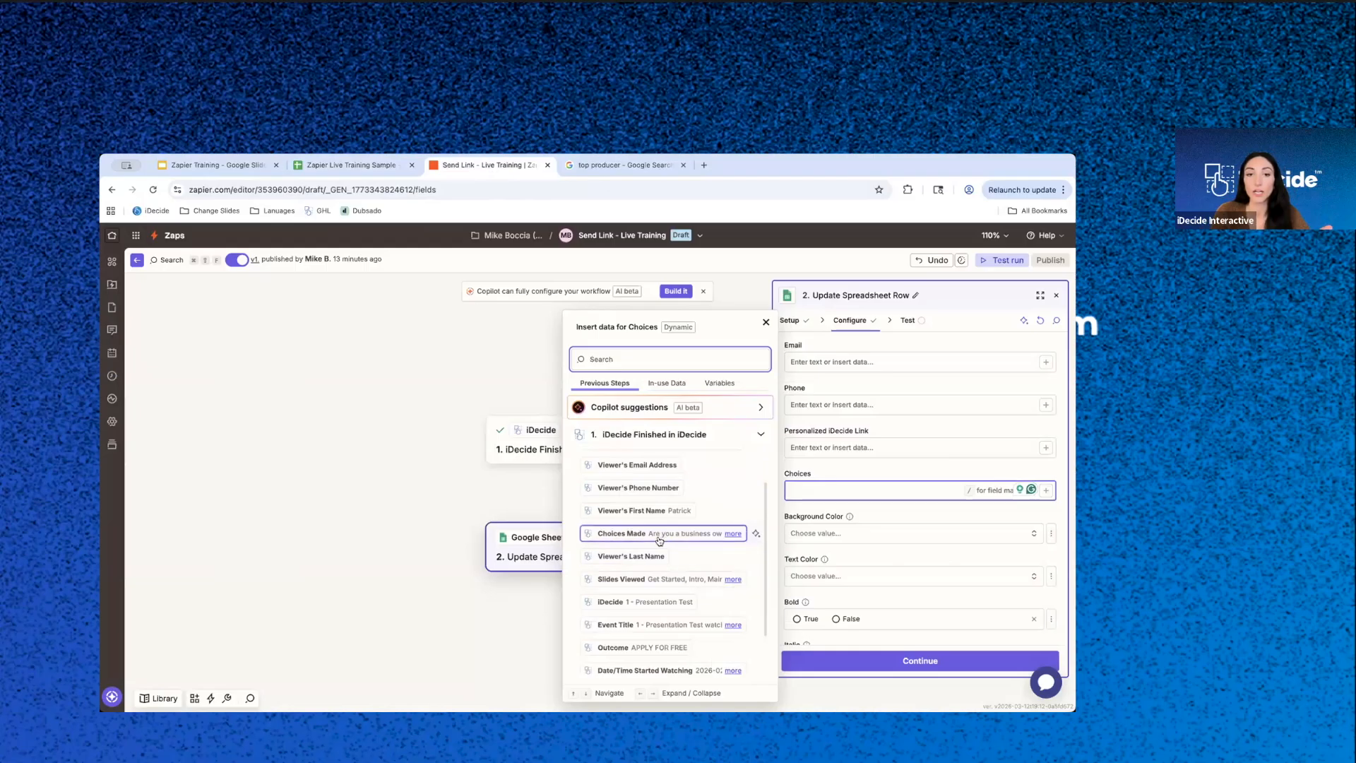
- Expand the Choices Made, Slides Viewed and Outcome Notification entries to read their full sample values
click(733, 534)
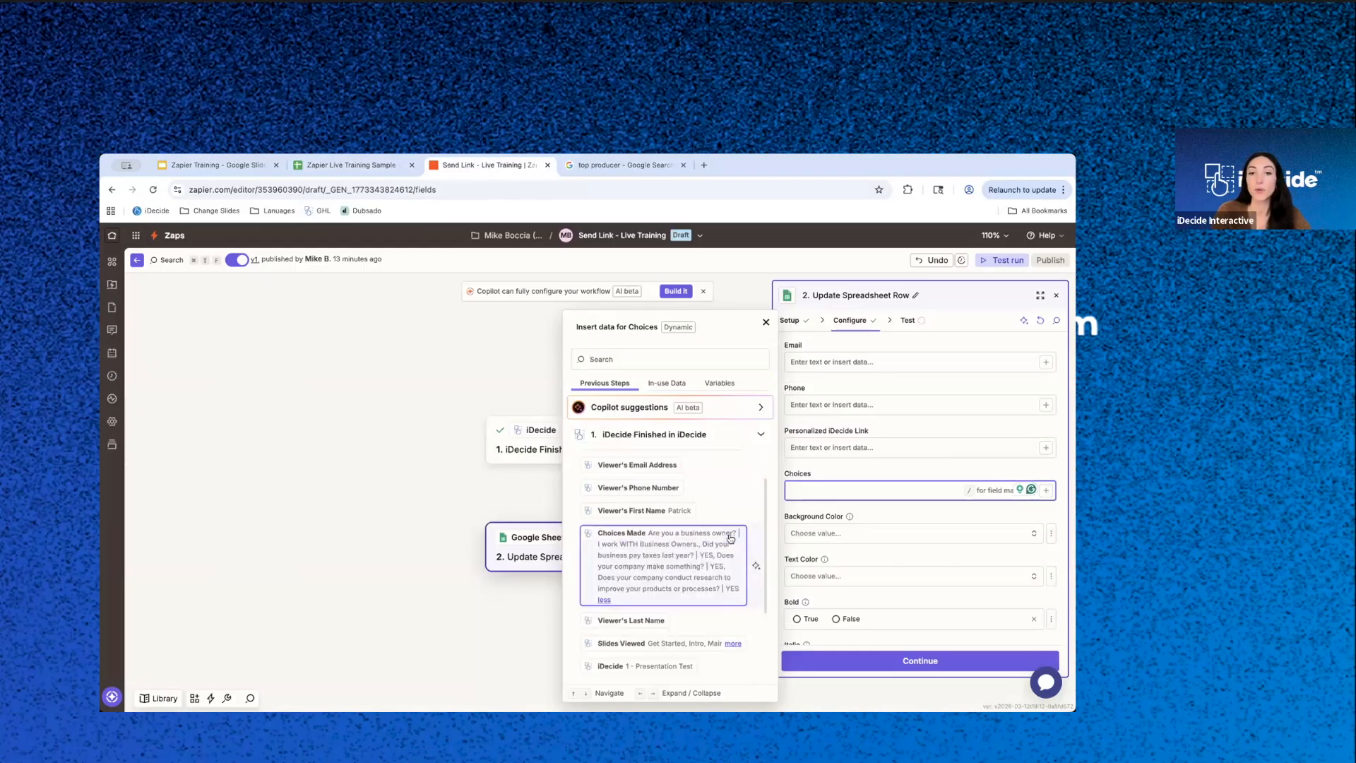
scroll(664, 586, down, 2)
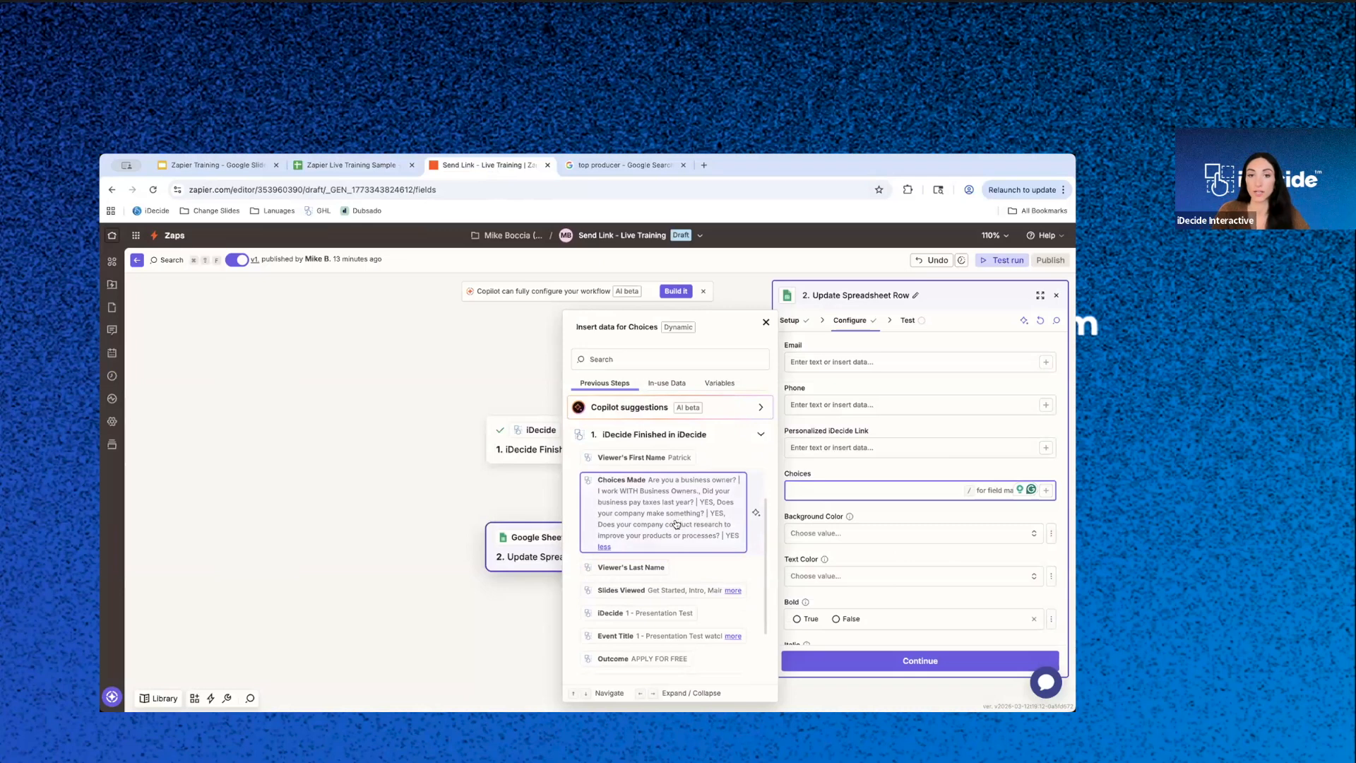
scroll(706, 519, down, 3)
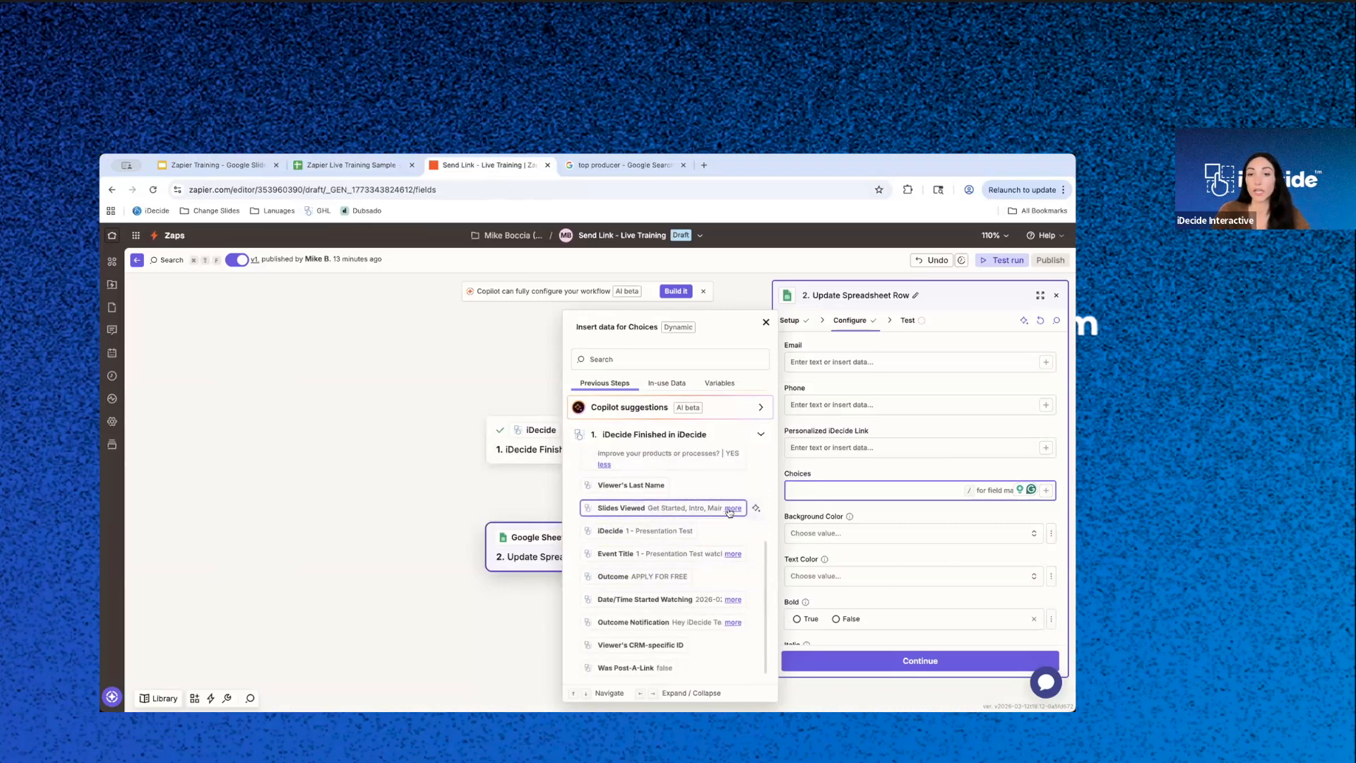
click(731, 508)
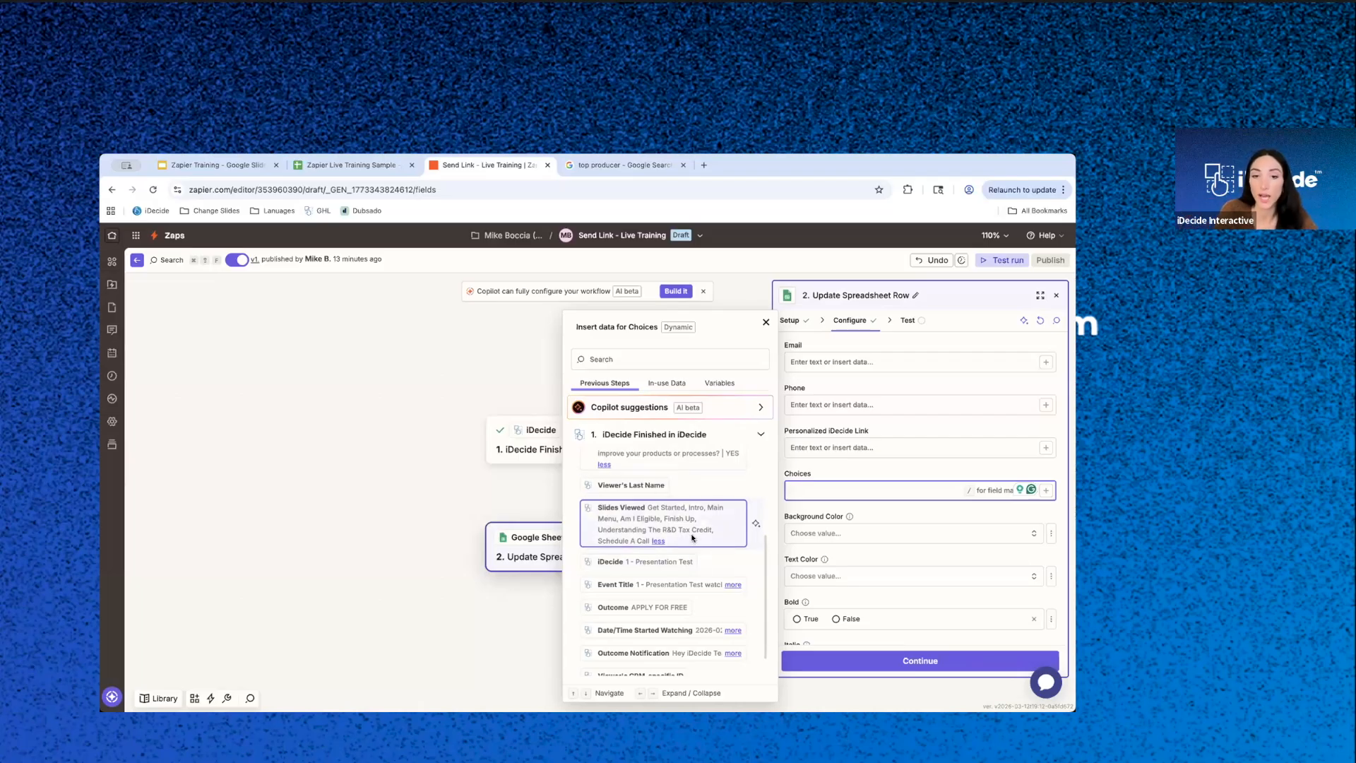
scroll(702, 562, down, 1)
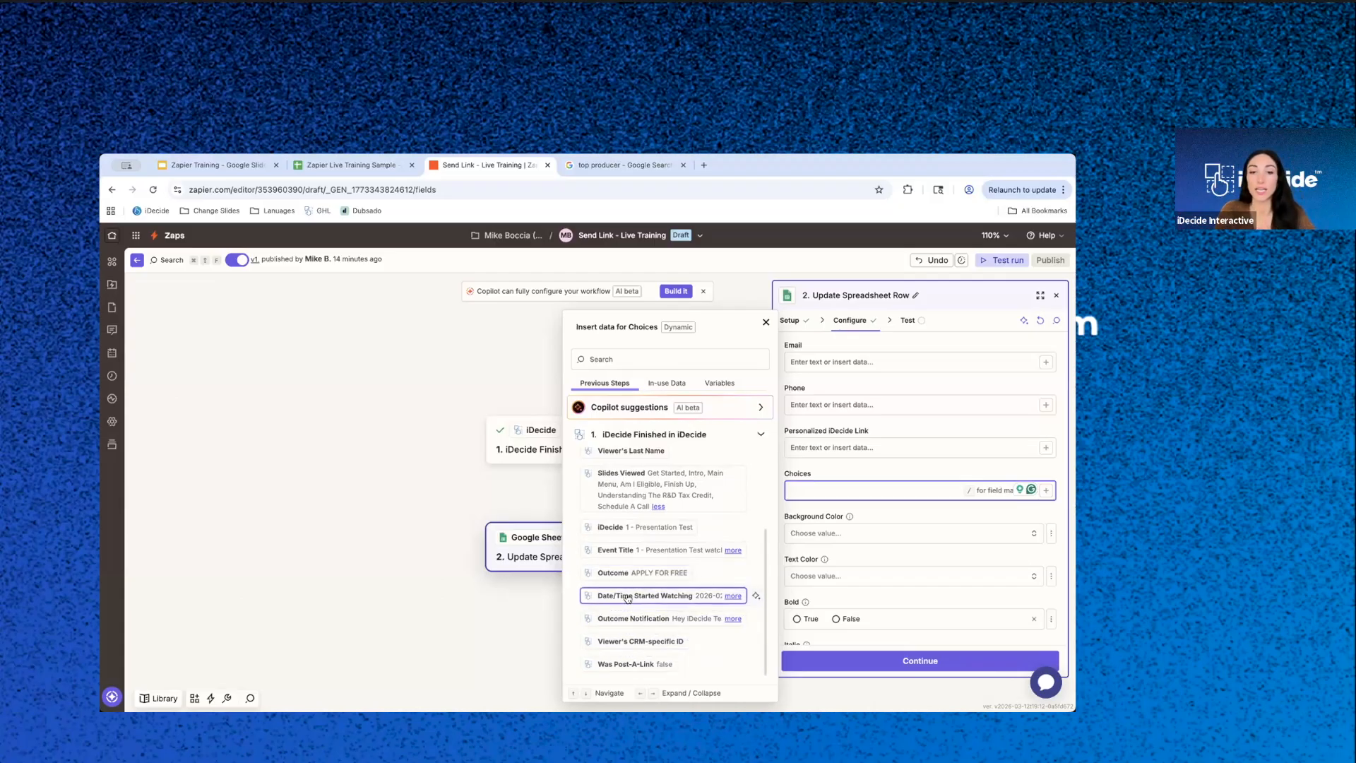
click(733, 619)
scroll(727, 617, down, 1)
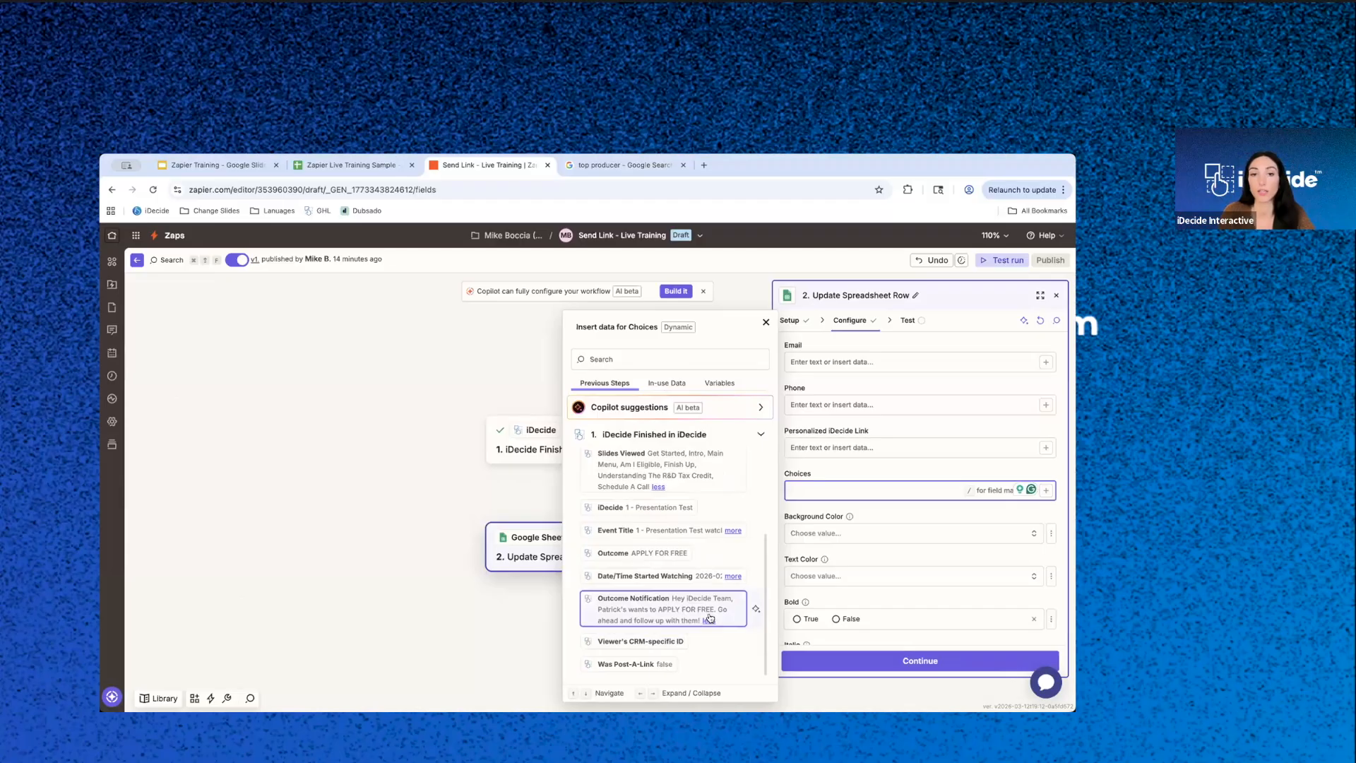
- Map the Choices field to the Choices Made value from iDecide Finished and close the data list
scroll(724, 556, up, 5)
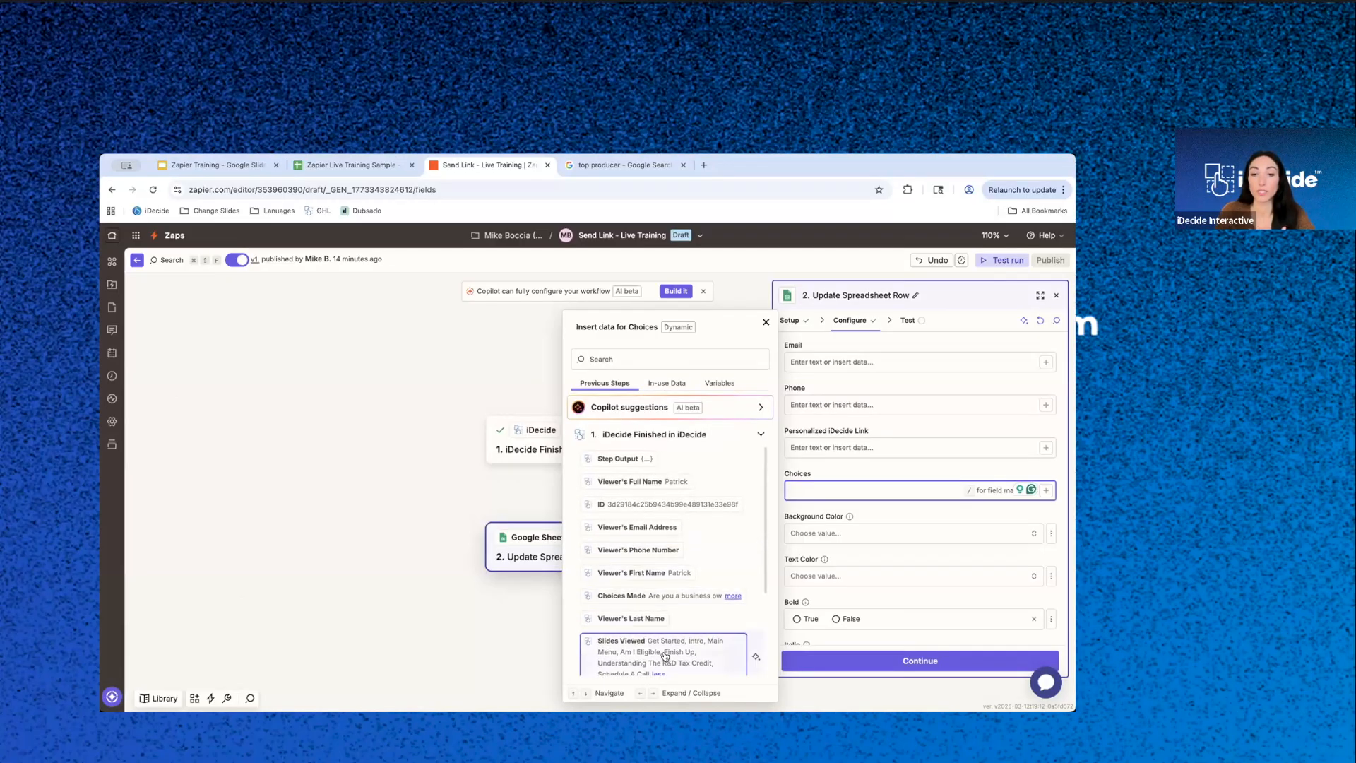
click(649, 596)
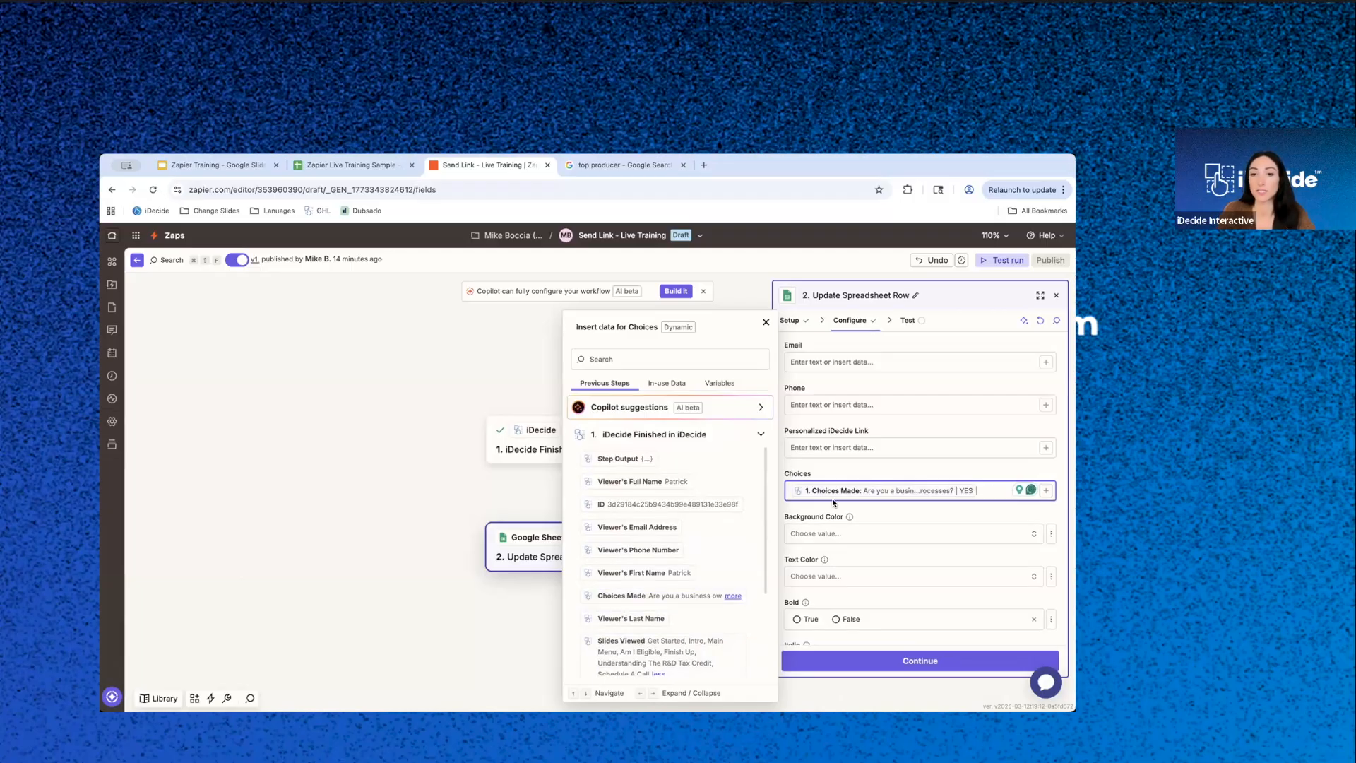
click(877, 456)
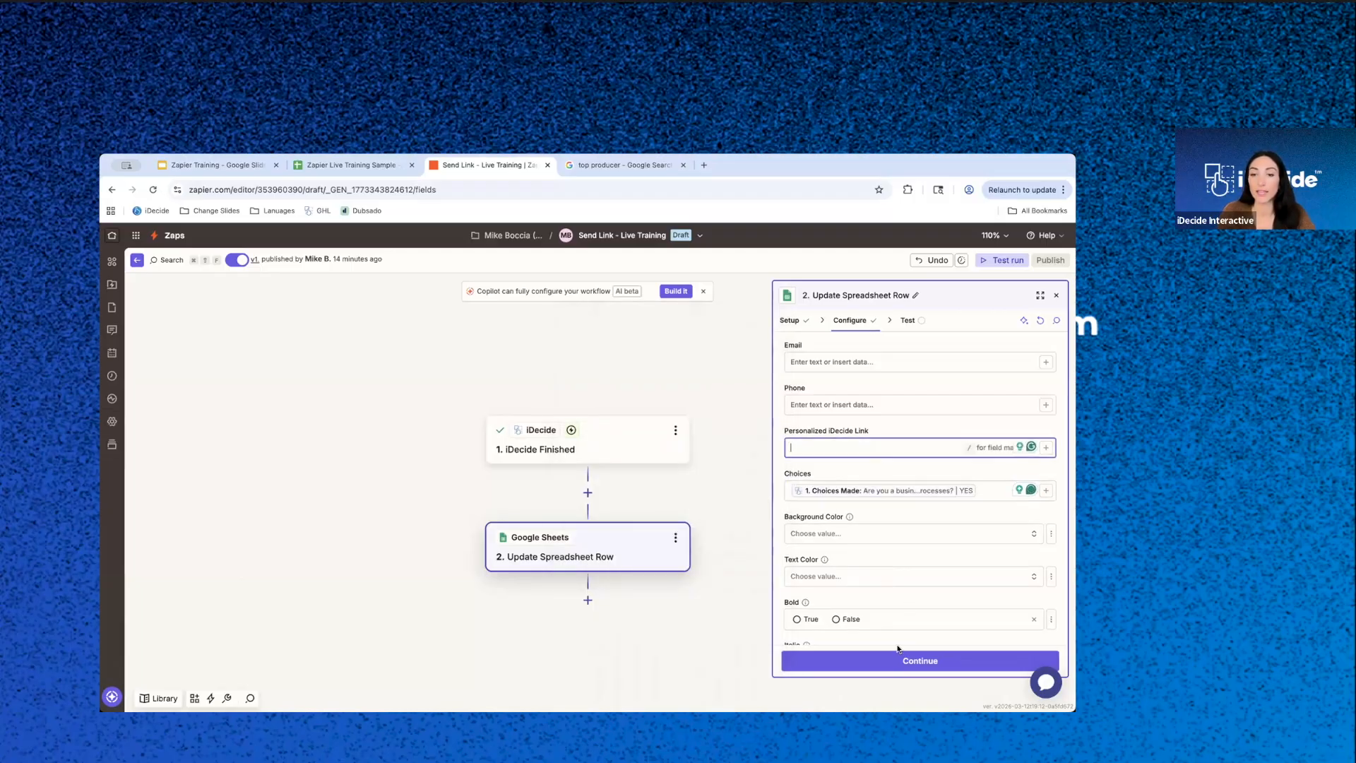
- Continue to the test stage, test the Update Spreadsheet Row step and view the data it sent out
click(911, 662)
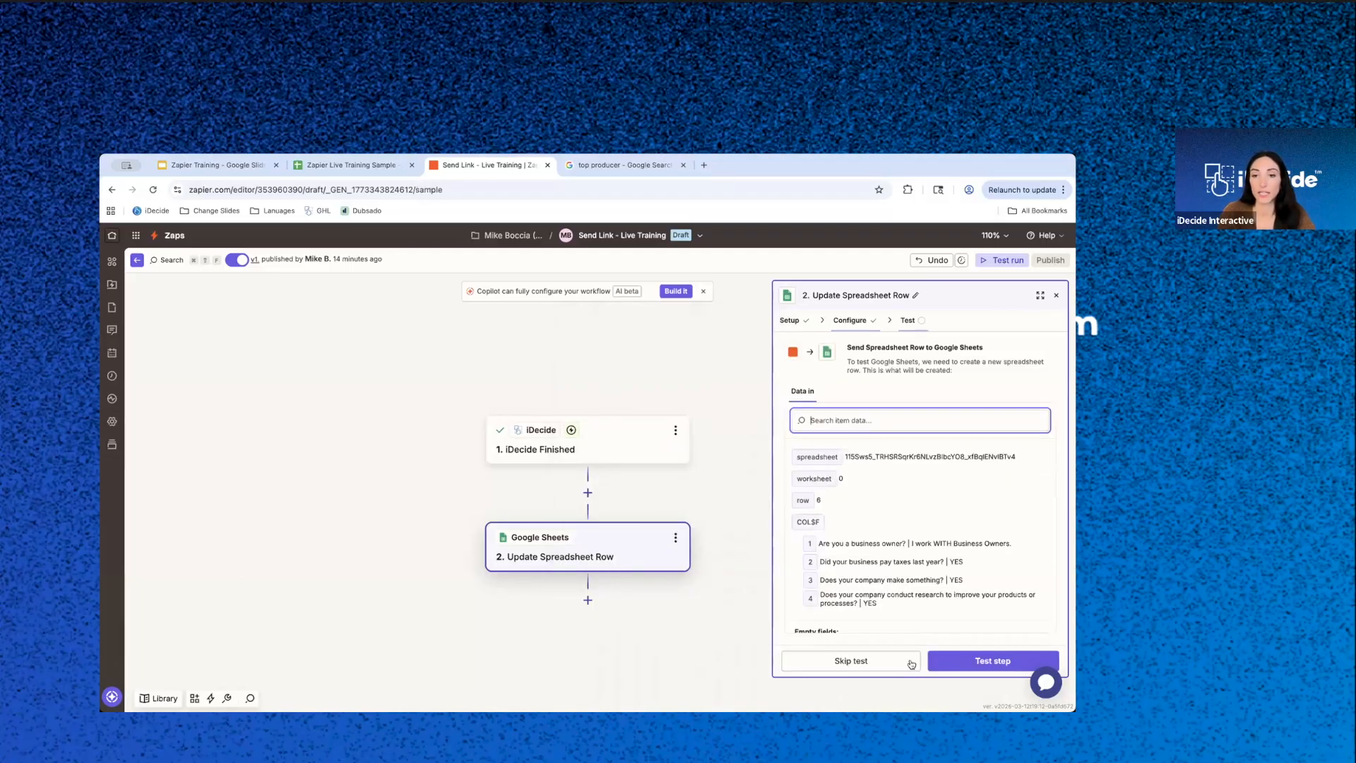
click(985, 661)
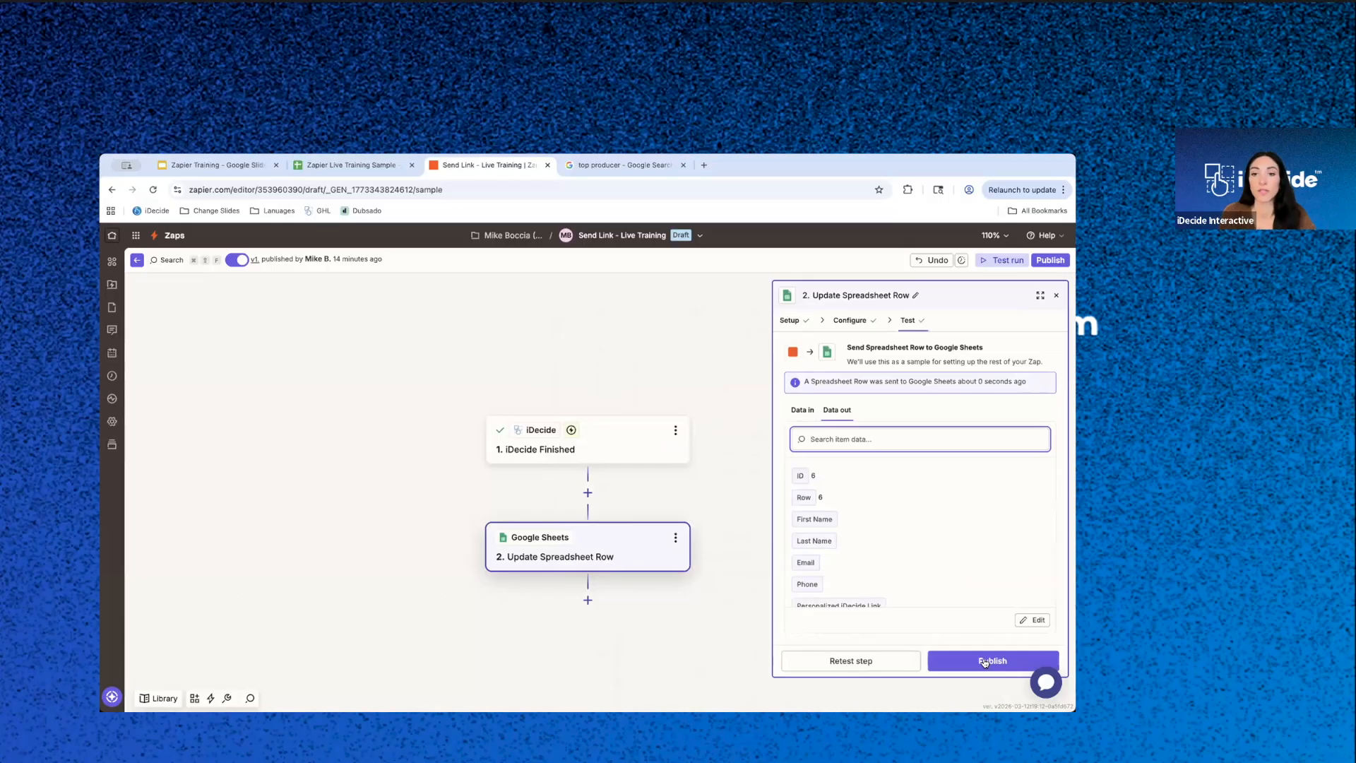
scroll(867, 520, down, 2)
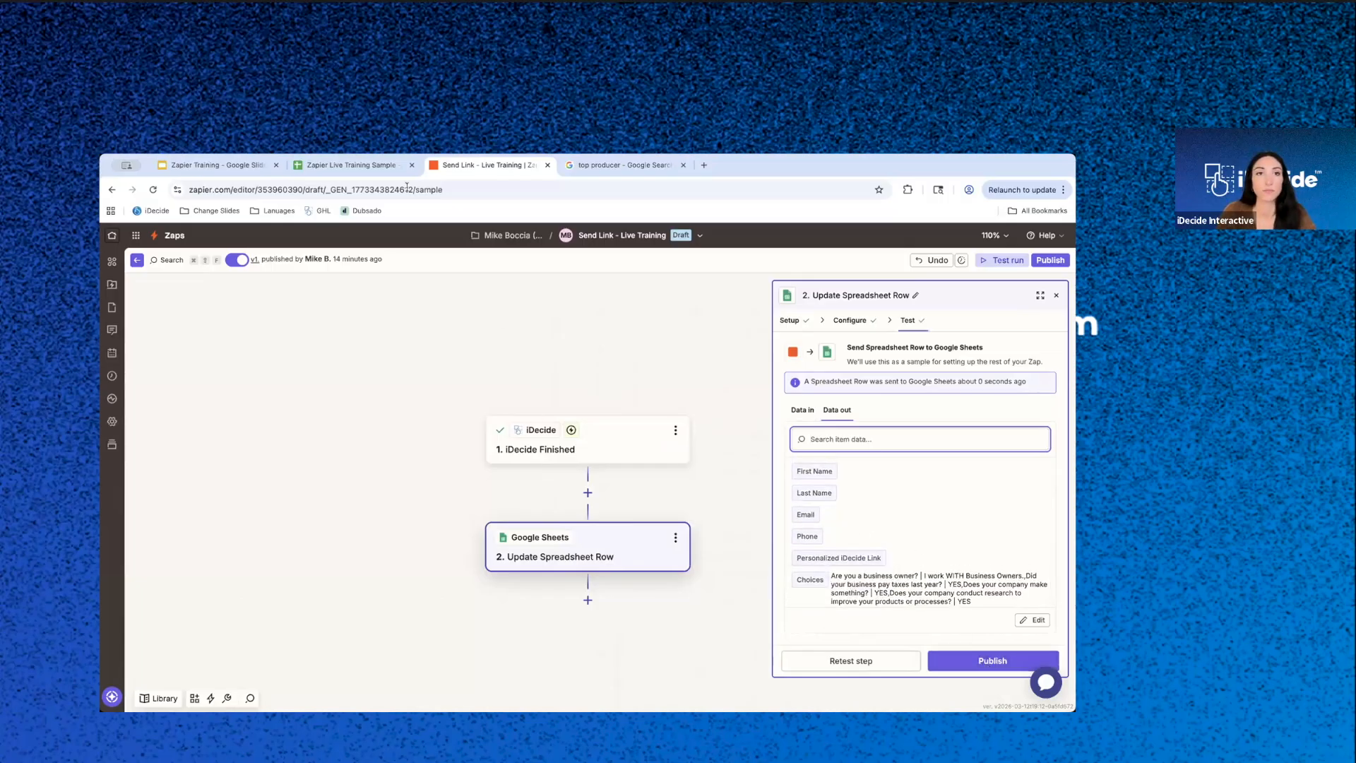
- Inspect row 6 and its Choices cell in the Zapier Live Training Sample sheet, then return to the Zap
click(373, 164)
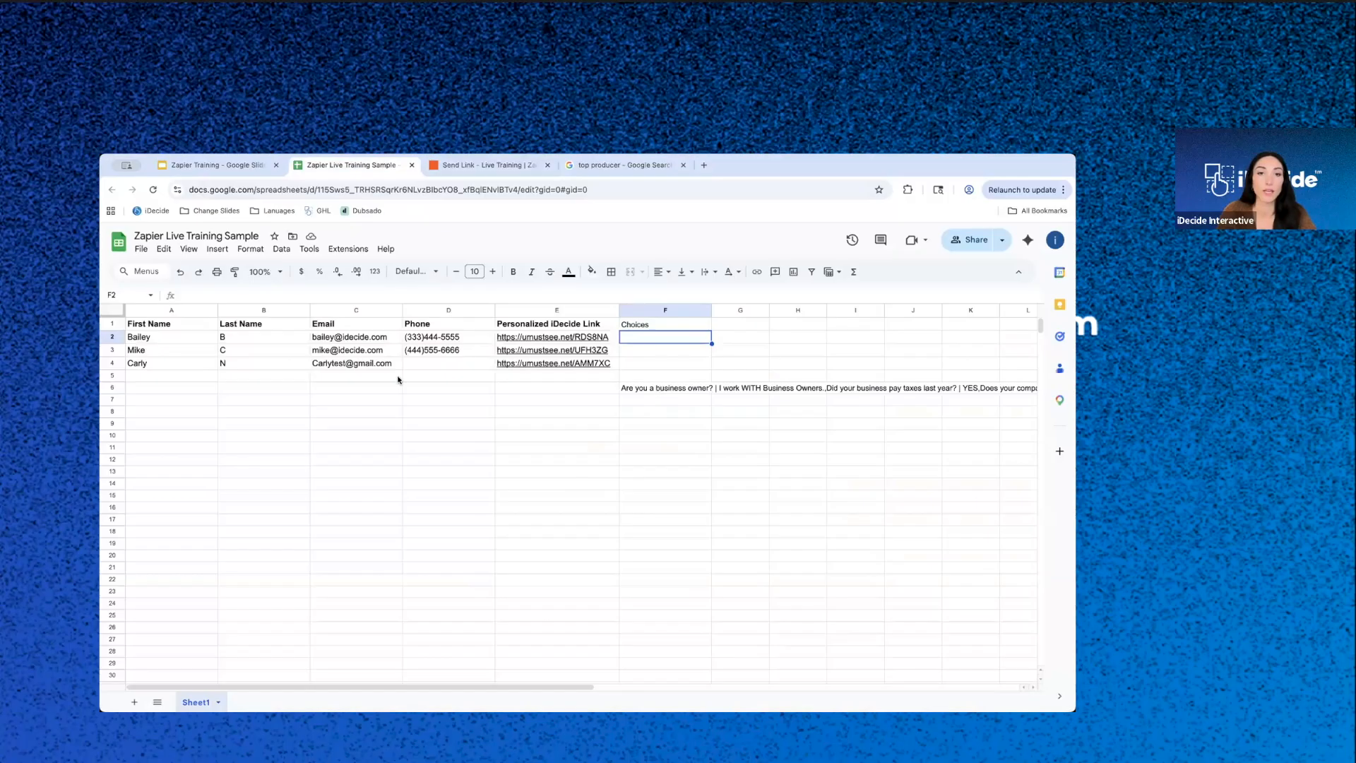
click(112, 386)
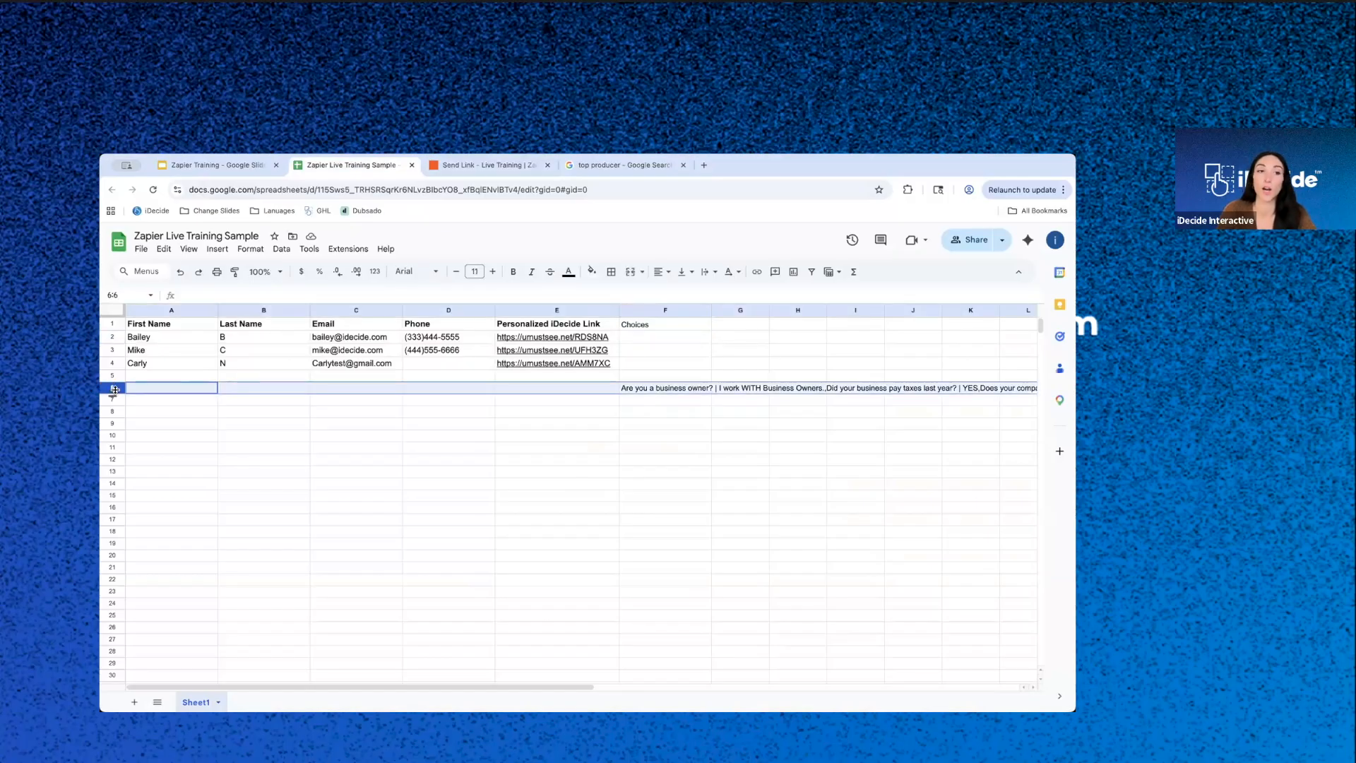
click(691, 387)
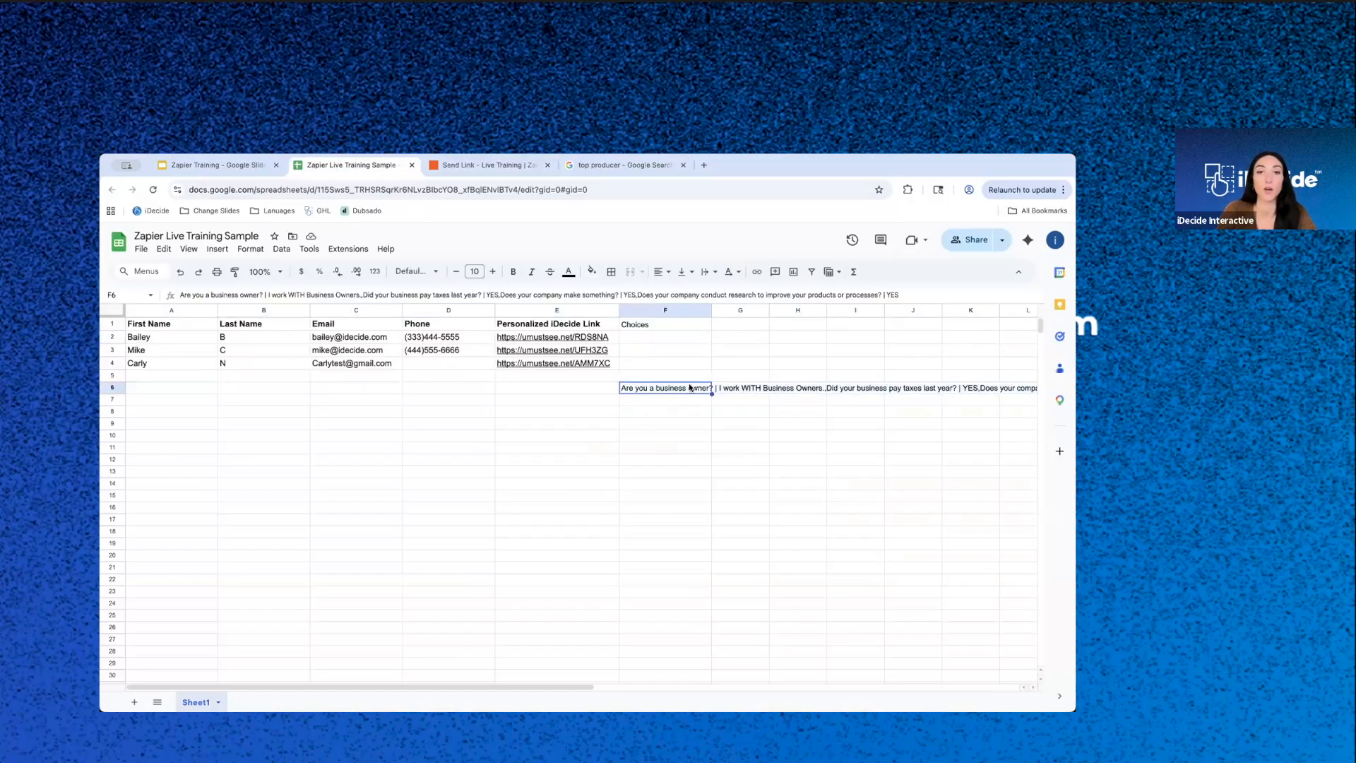
click(524, 167)
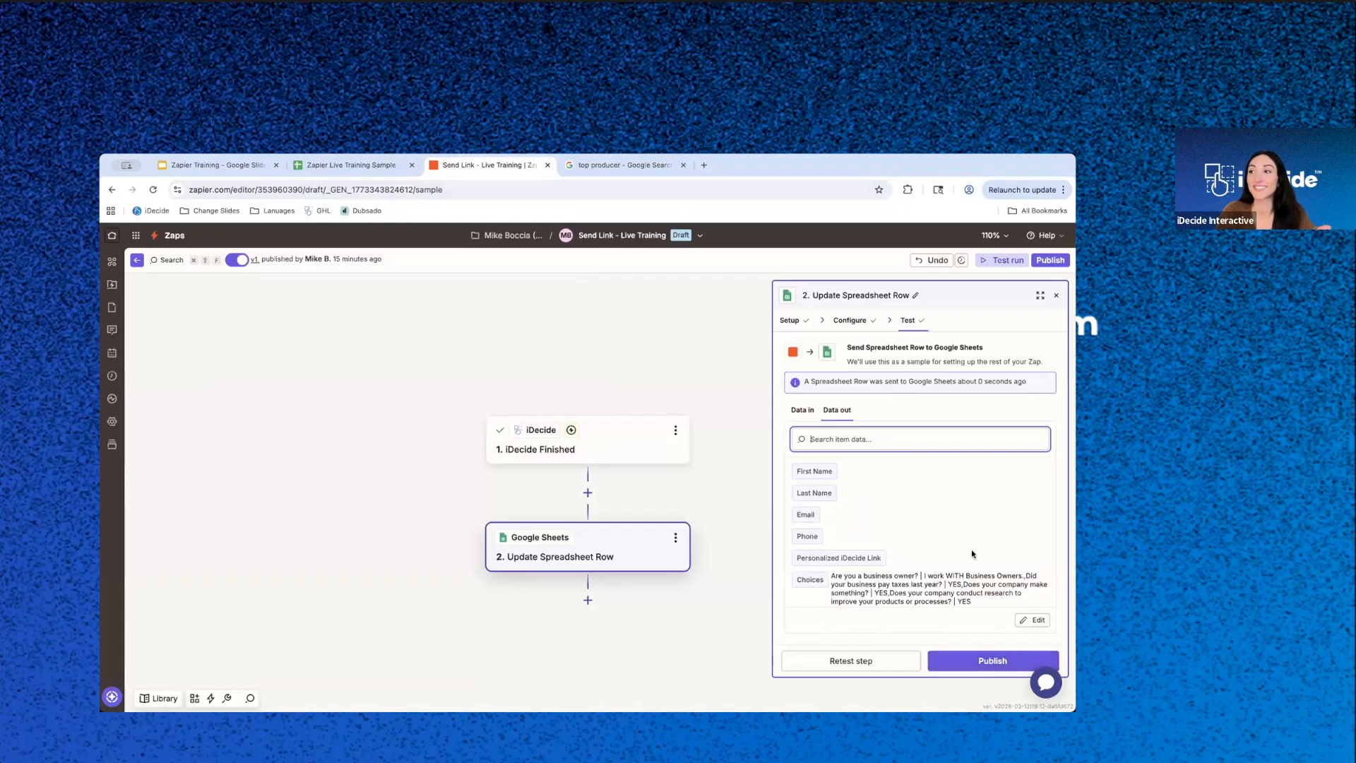
click(377, 165)
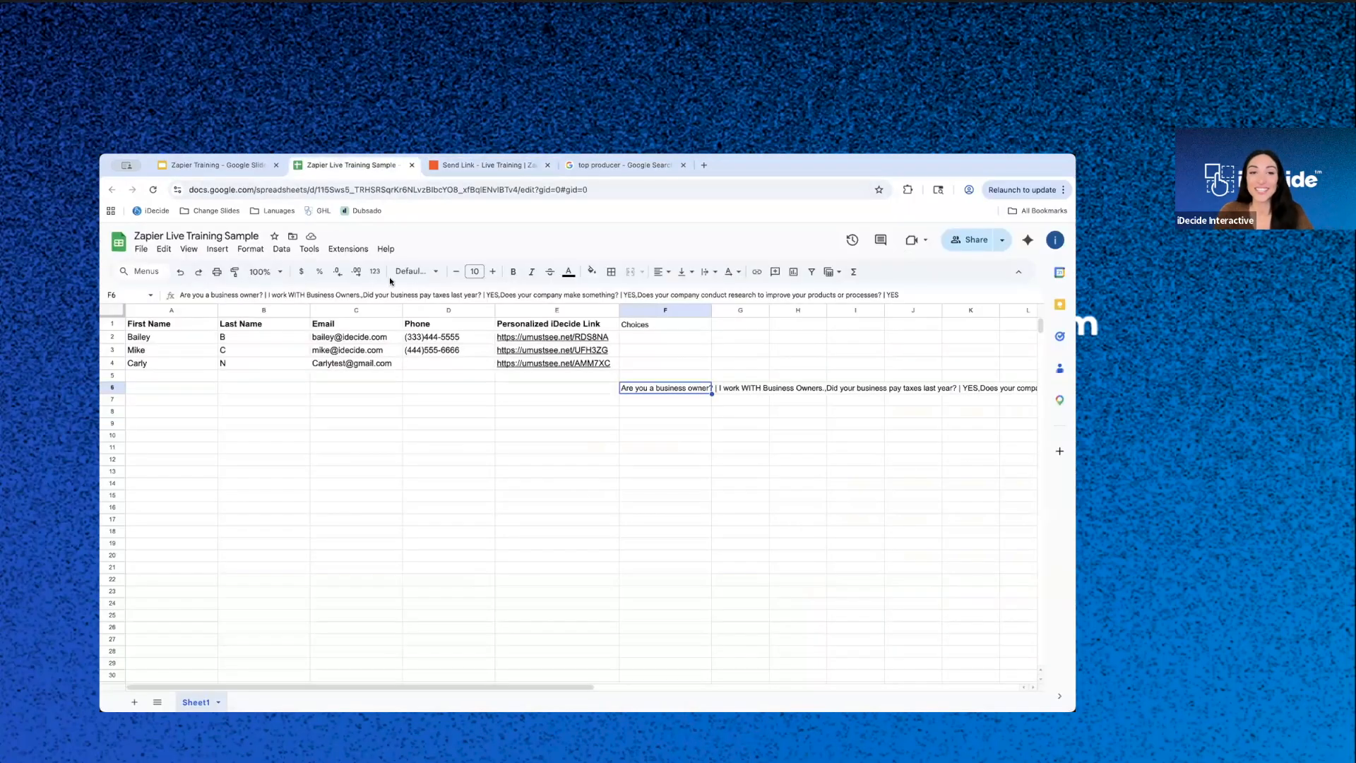
click(516, 162)
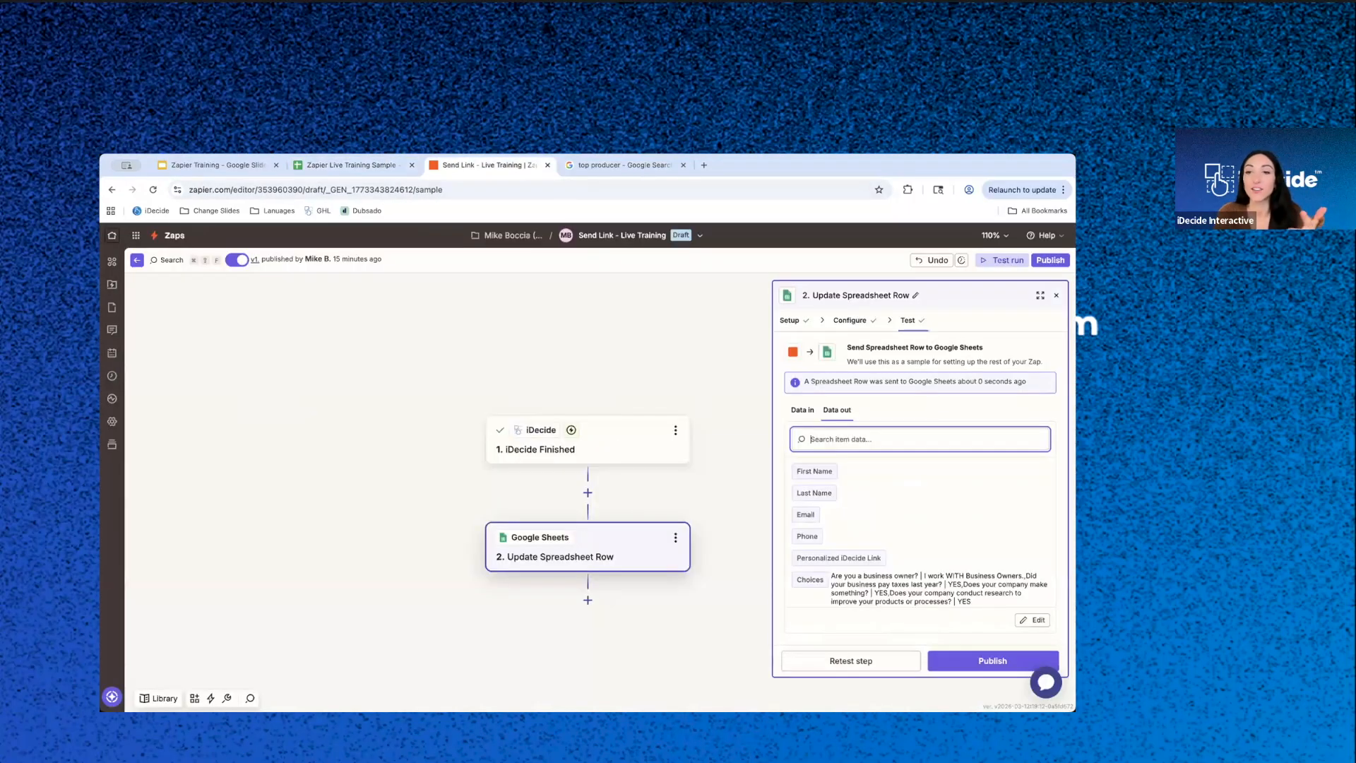
- Clear the Row value in the step's configuration, switch Row to a custom value and insert Viewer's CRM-specific ID
click(849, 320)
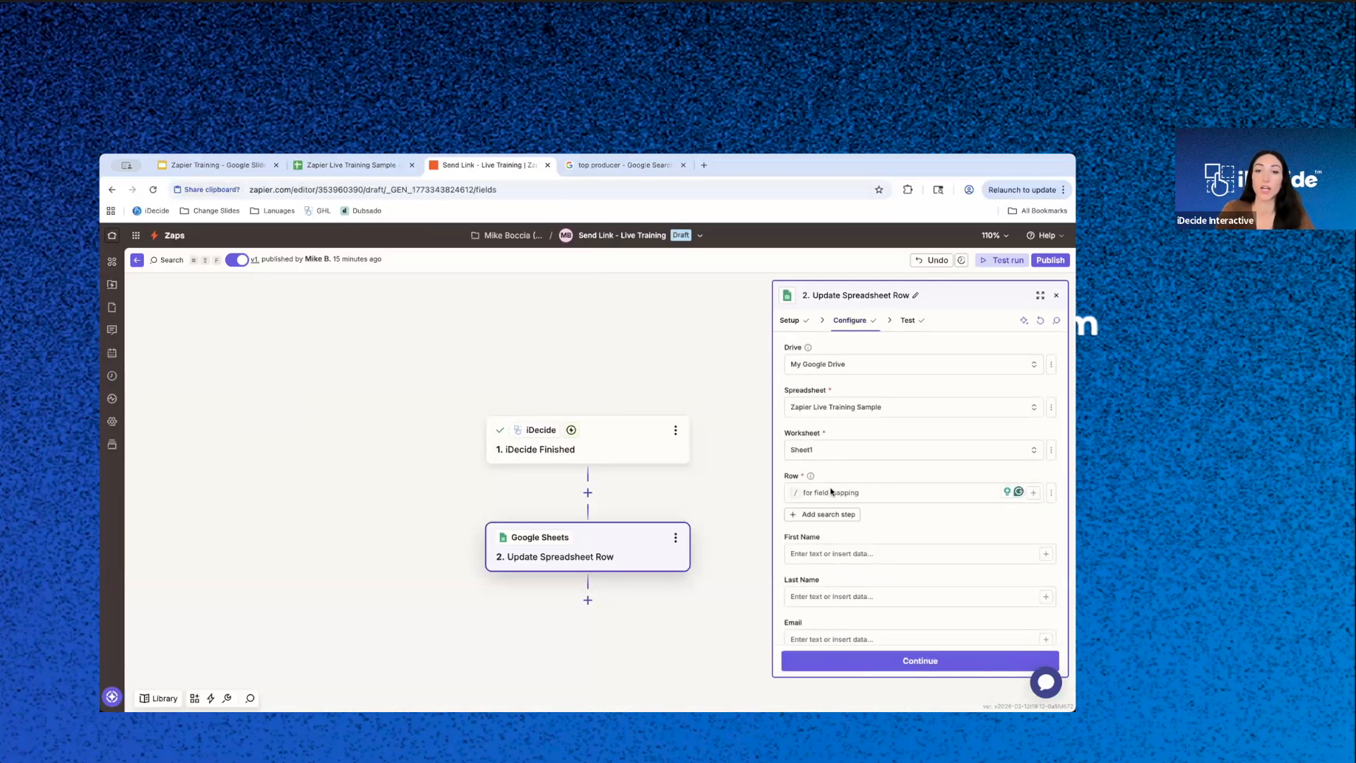
key(BackSpace)
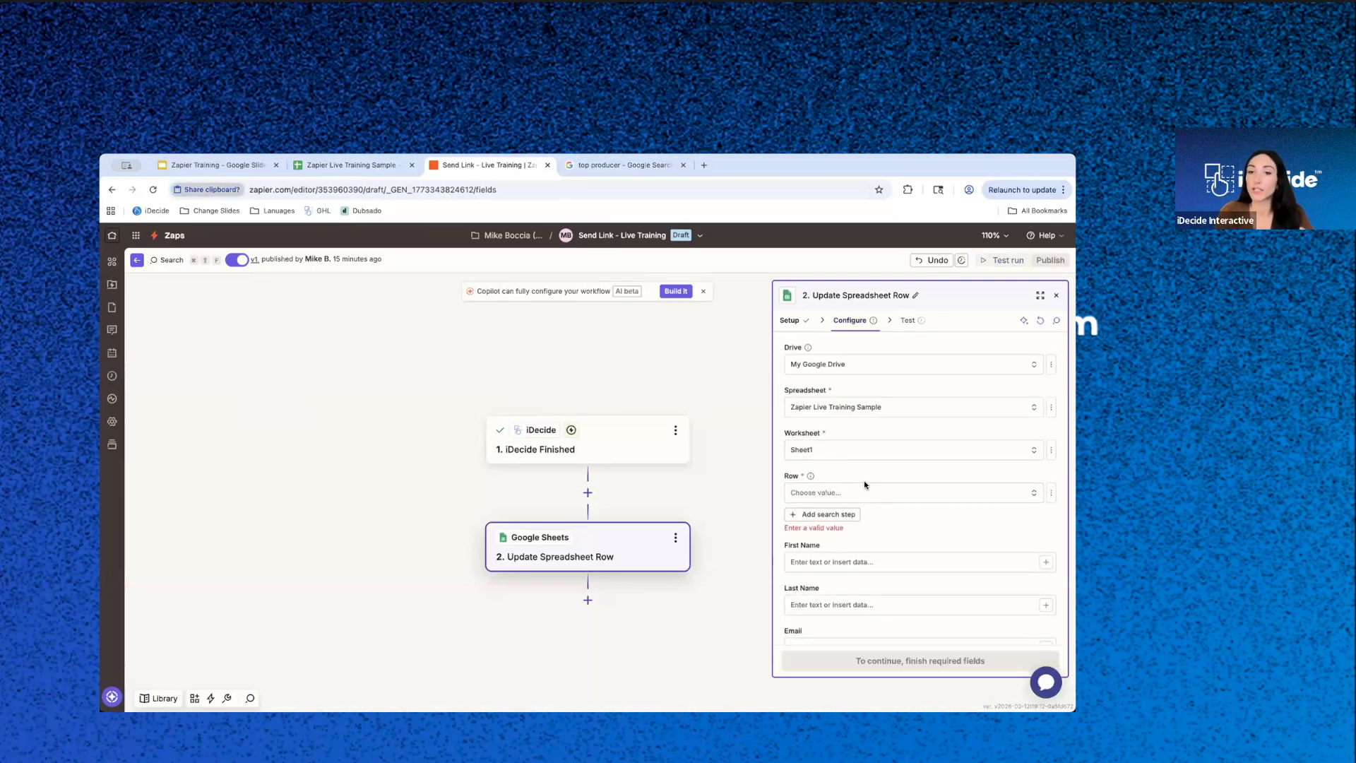
click(1051, 492)
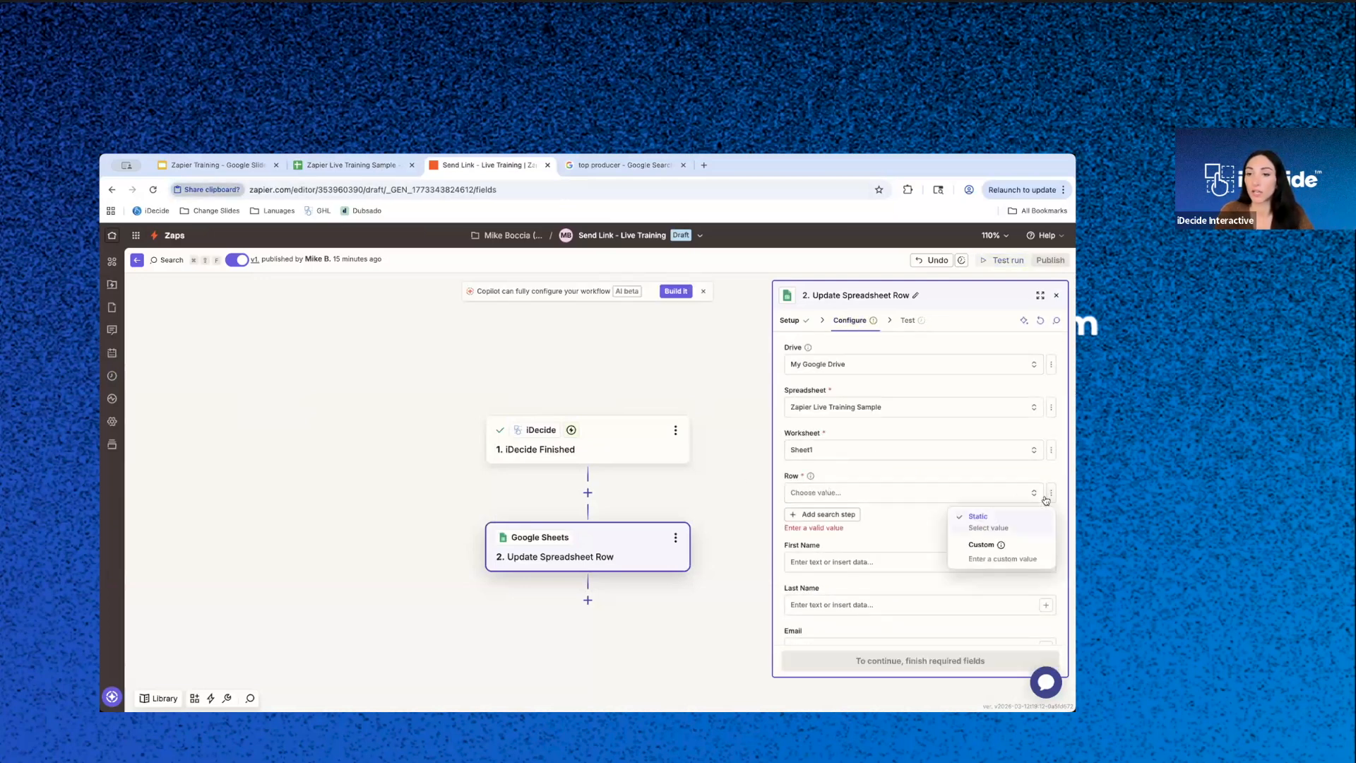
click(979, 557)
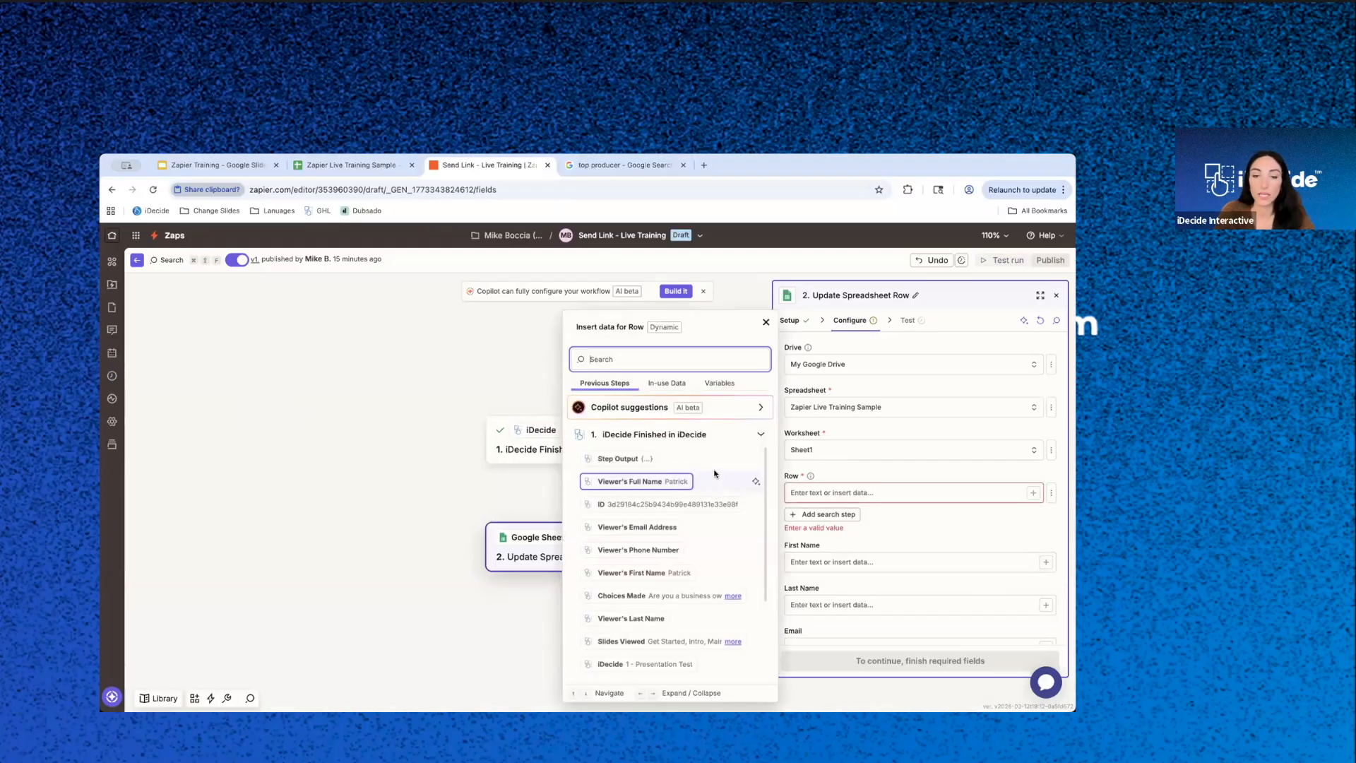
scroll(696, 554, down, 5)
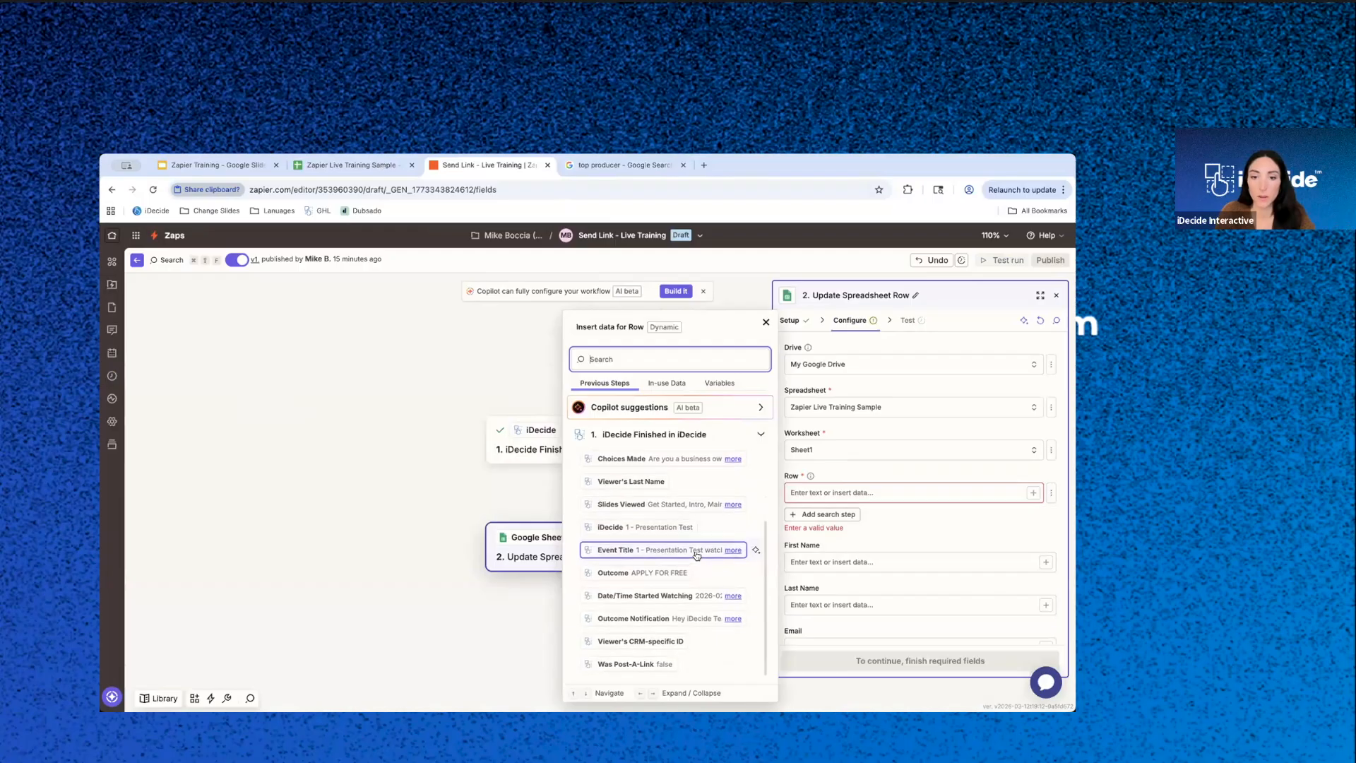
scroll(703, 565, up, 5)
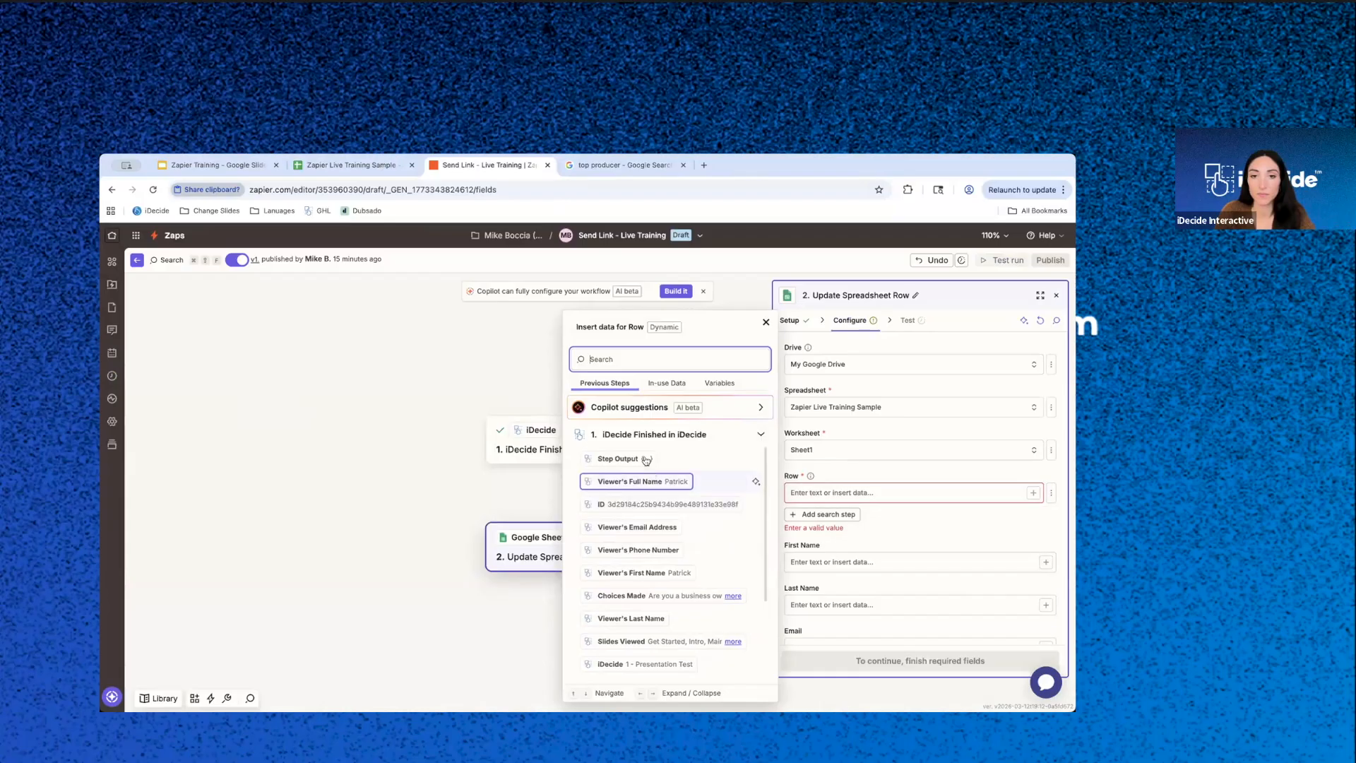
scroll(687, 559, down, 5)
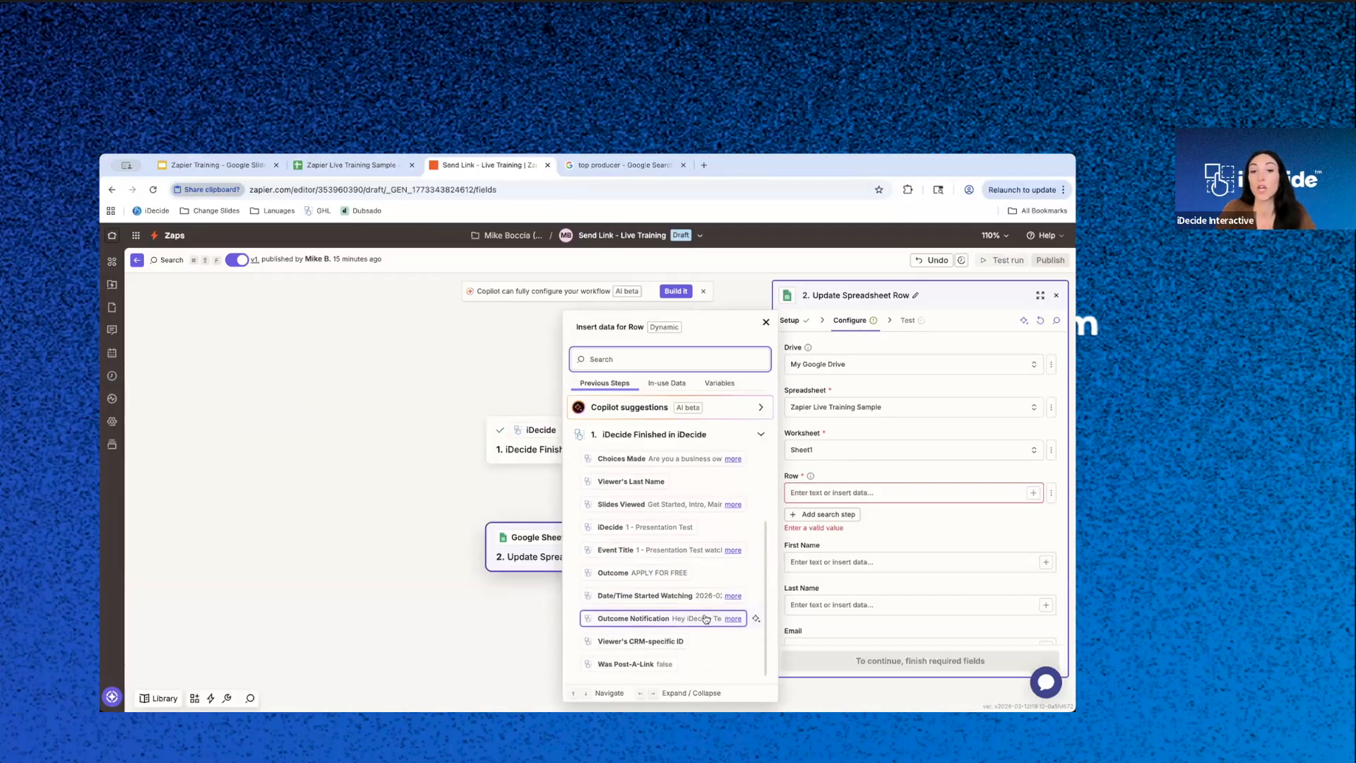
click(658, 642)
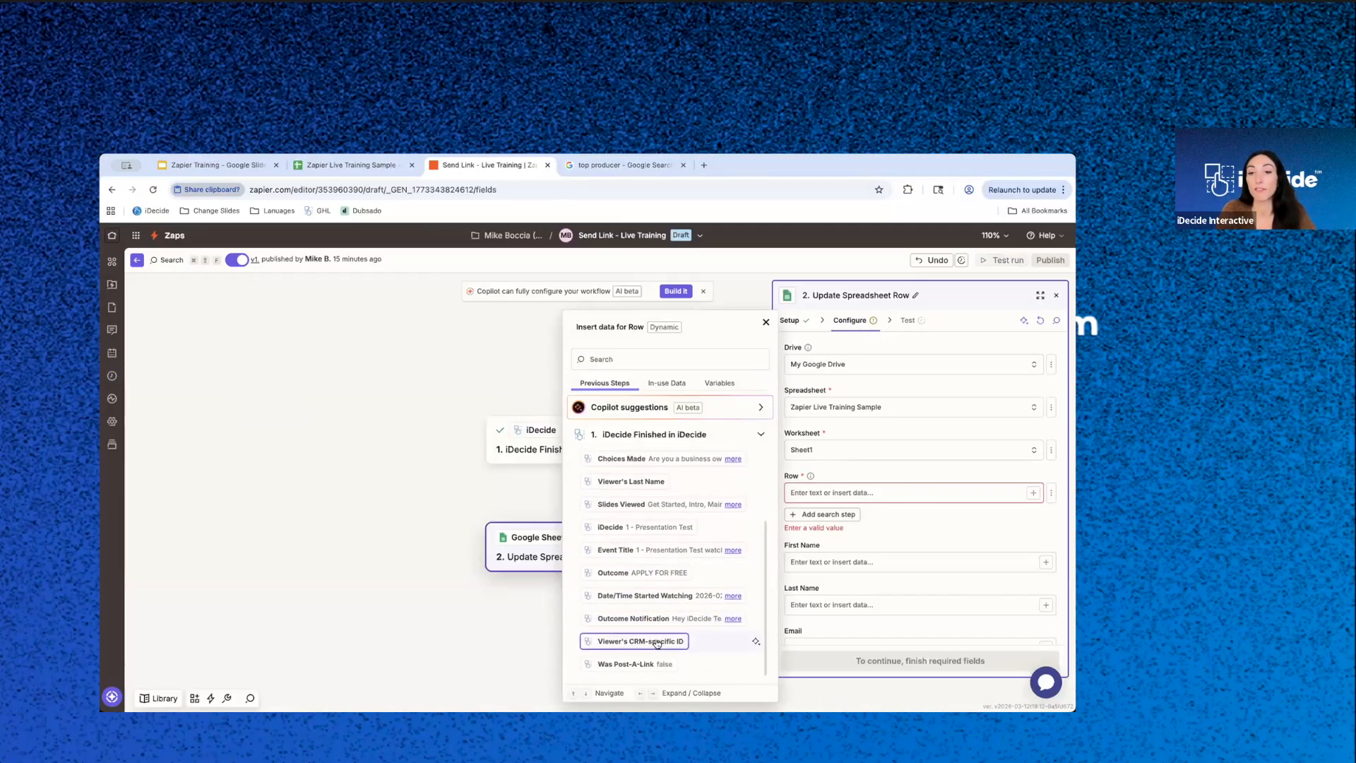
- Close the data list, test the Update Spreadsheet Row step with the custom Row value, then skip the test and close the step
click(929, 528)
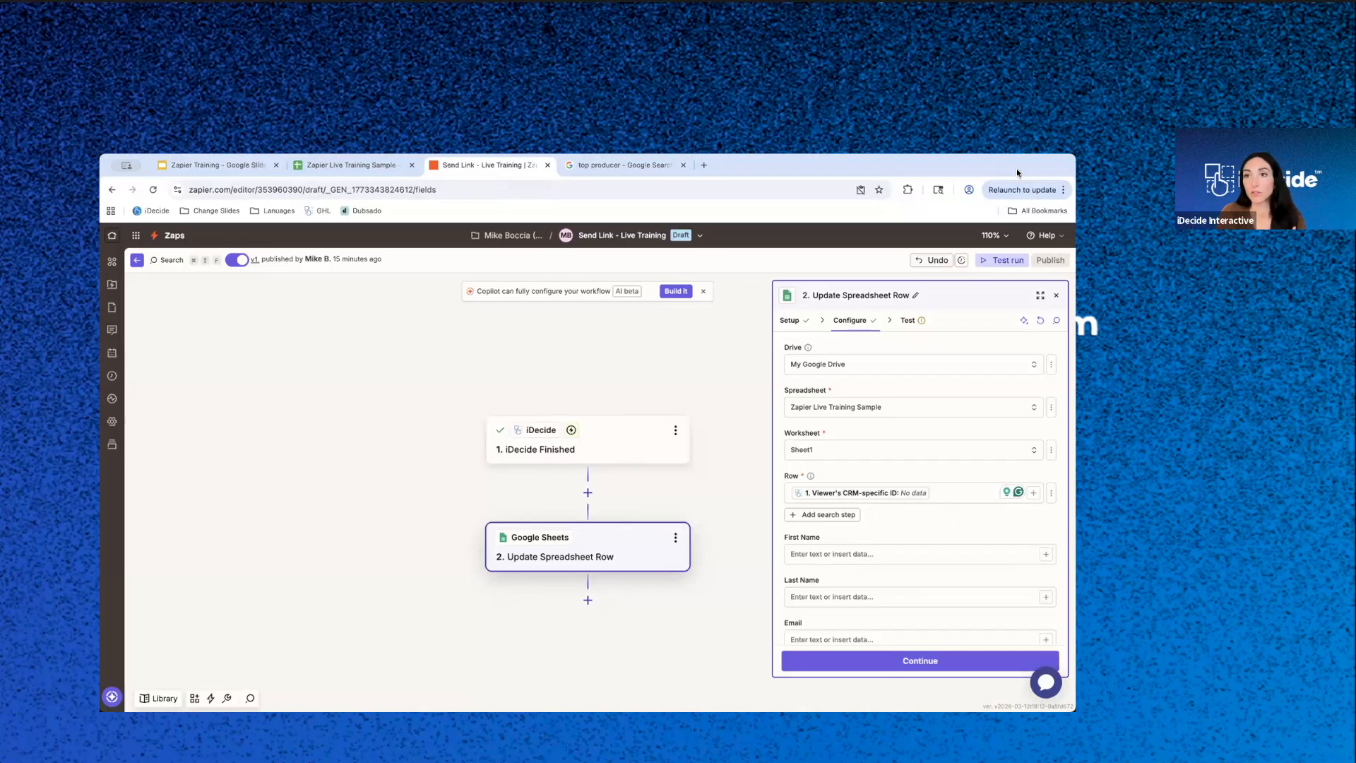
click(883, 664)
click(944, 664)
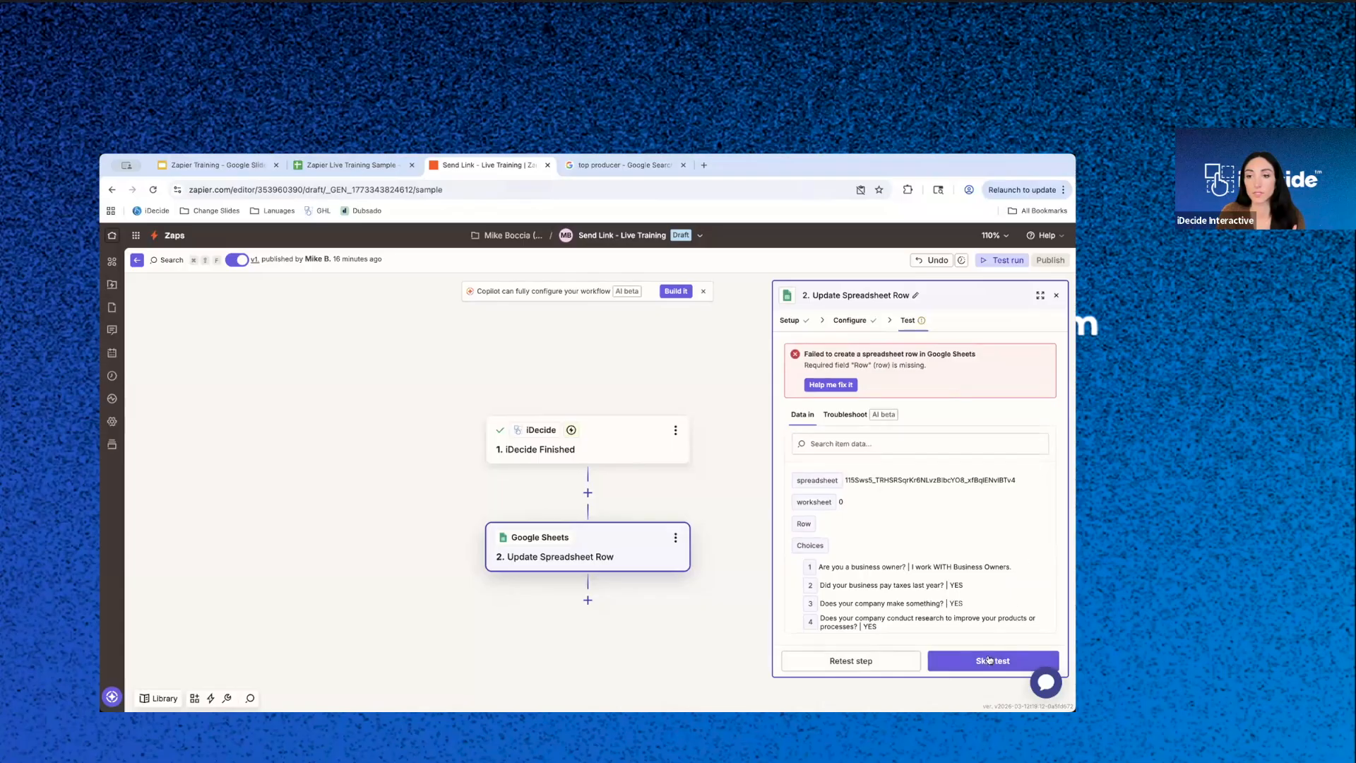
click(989, 661)
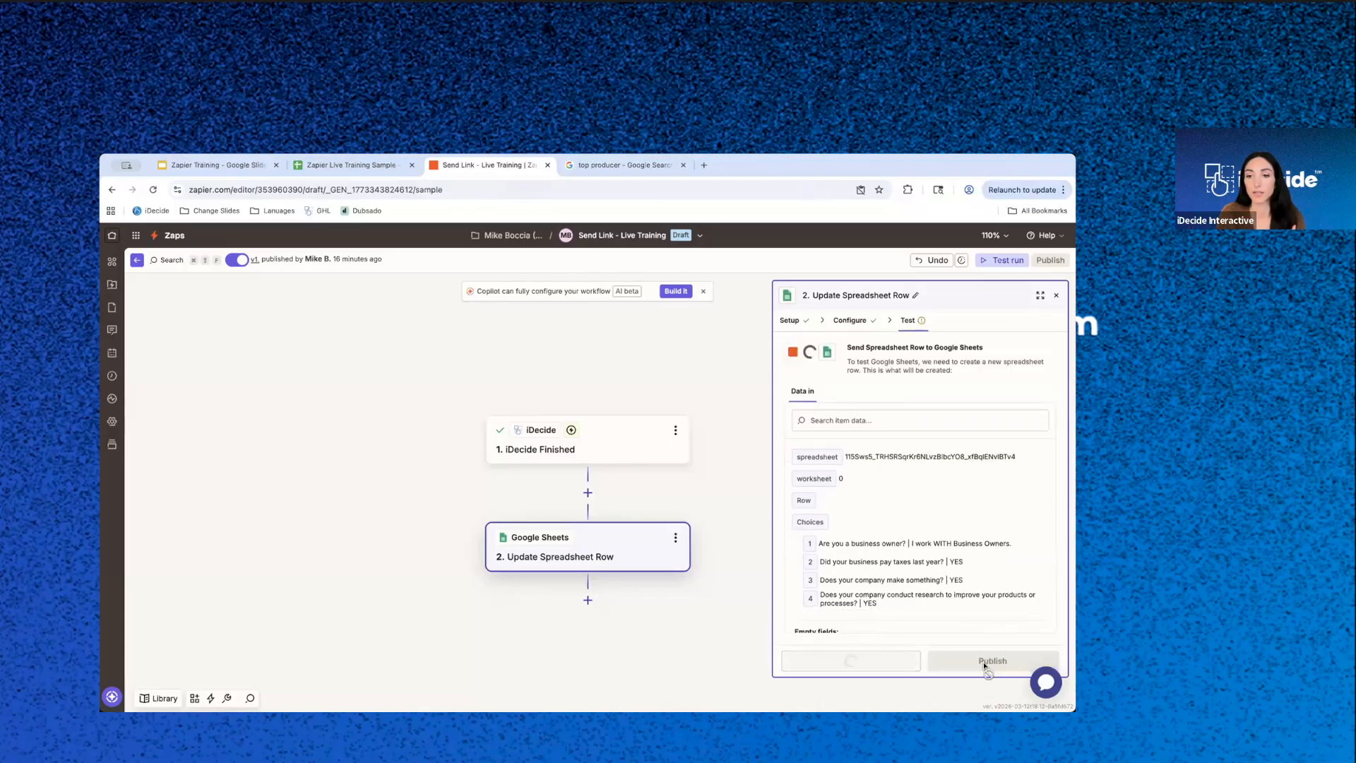
click(1054, 293)
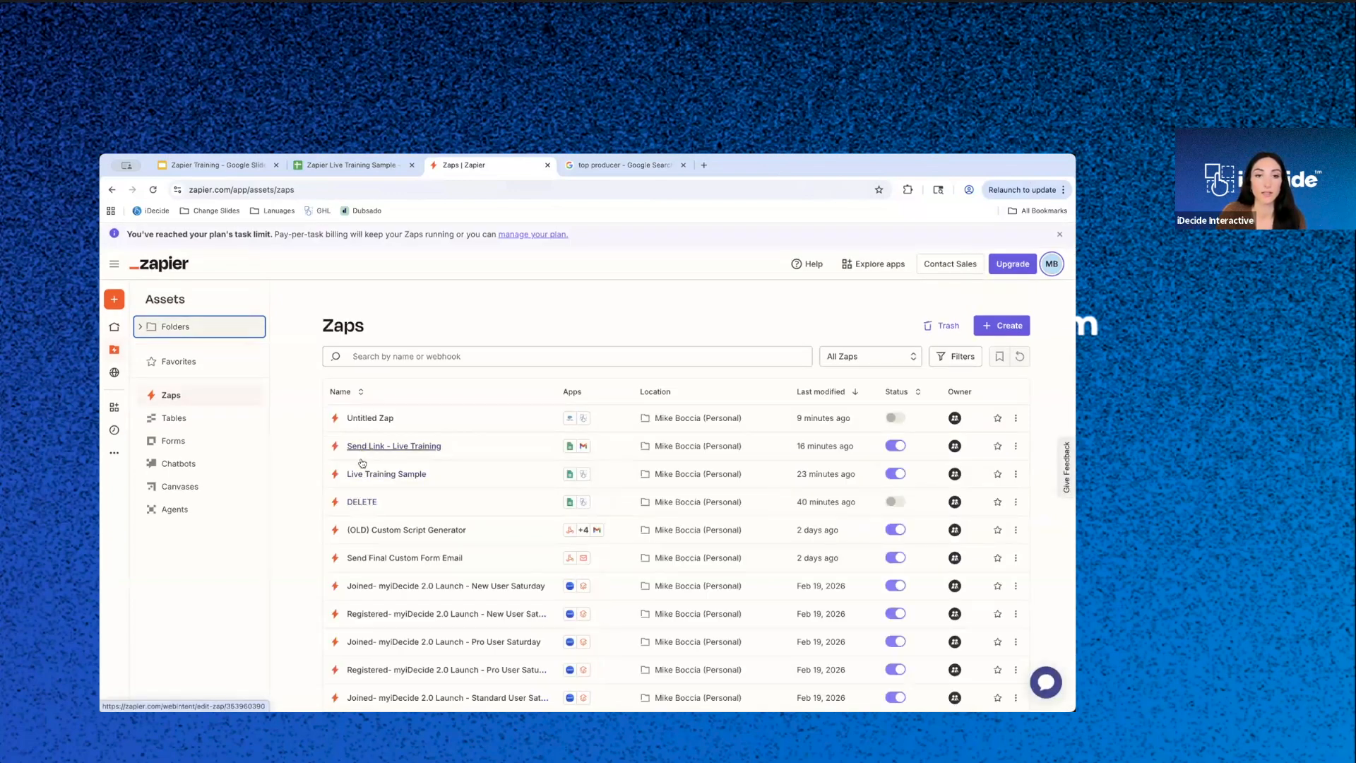
- Open the Live Training Sample Zap and put its Create Personalized iDecide Link step into editing
click(364, 476)
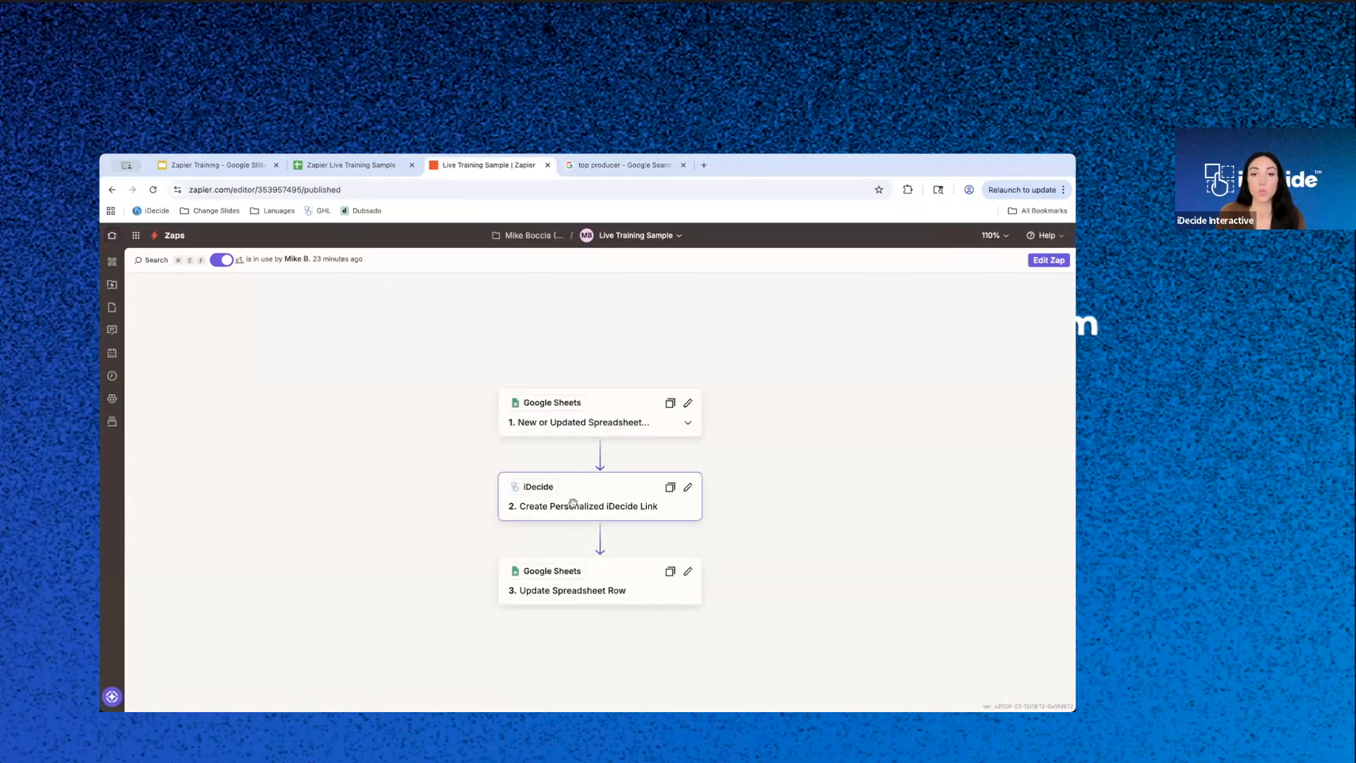
click(573, 502)
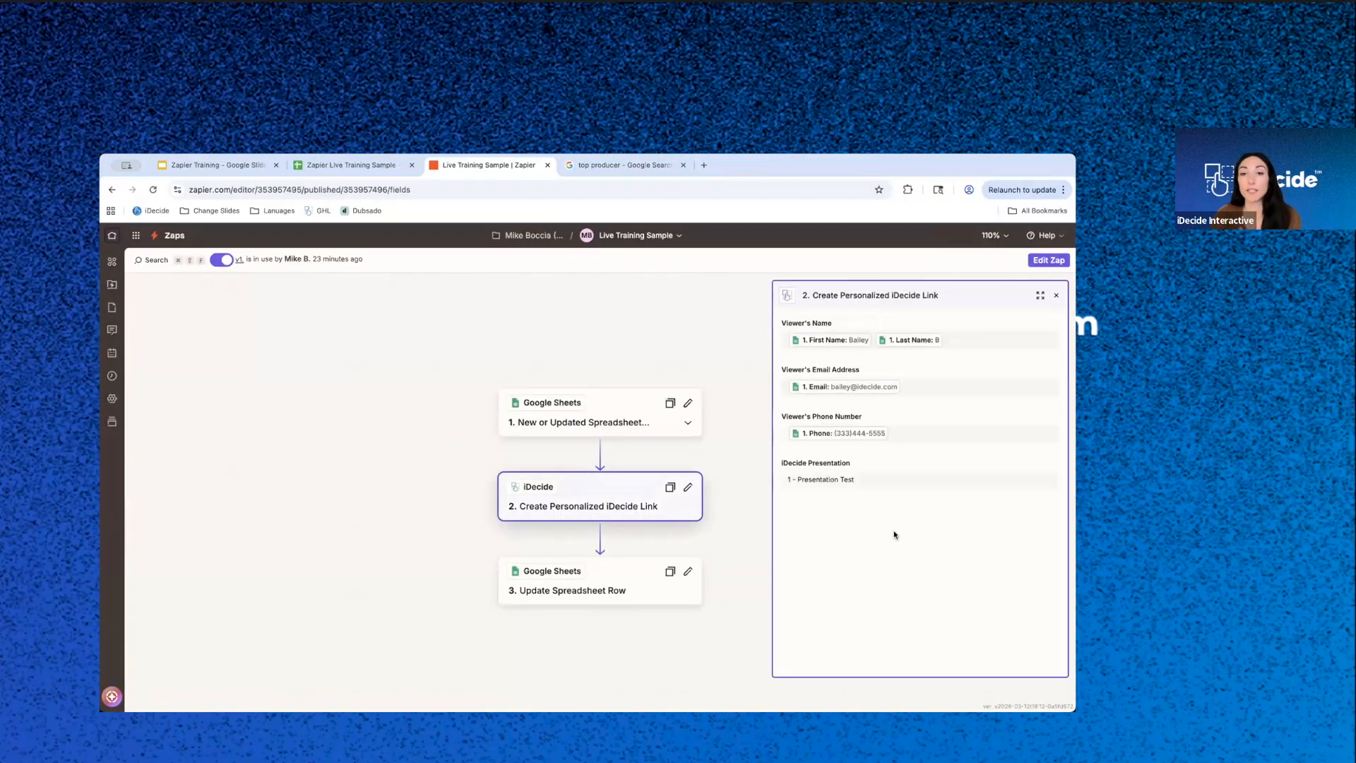
click(1048, 260)
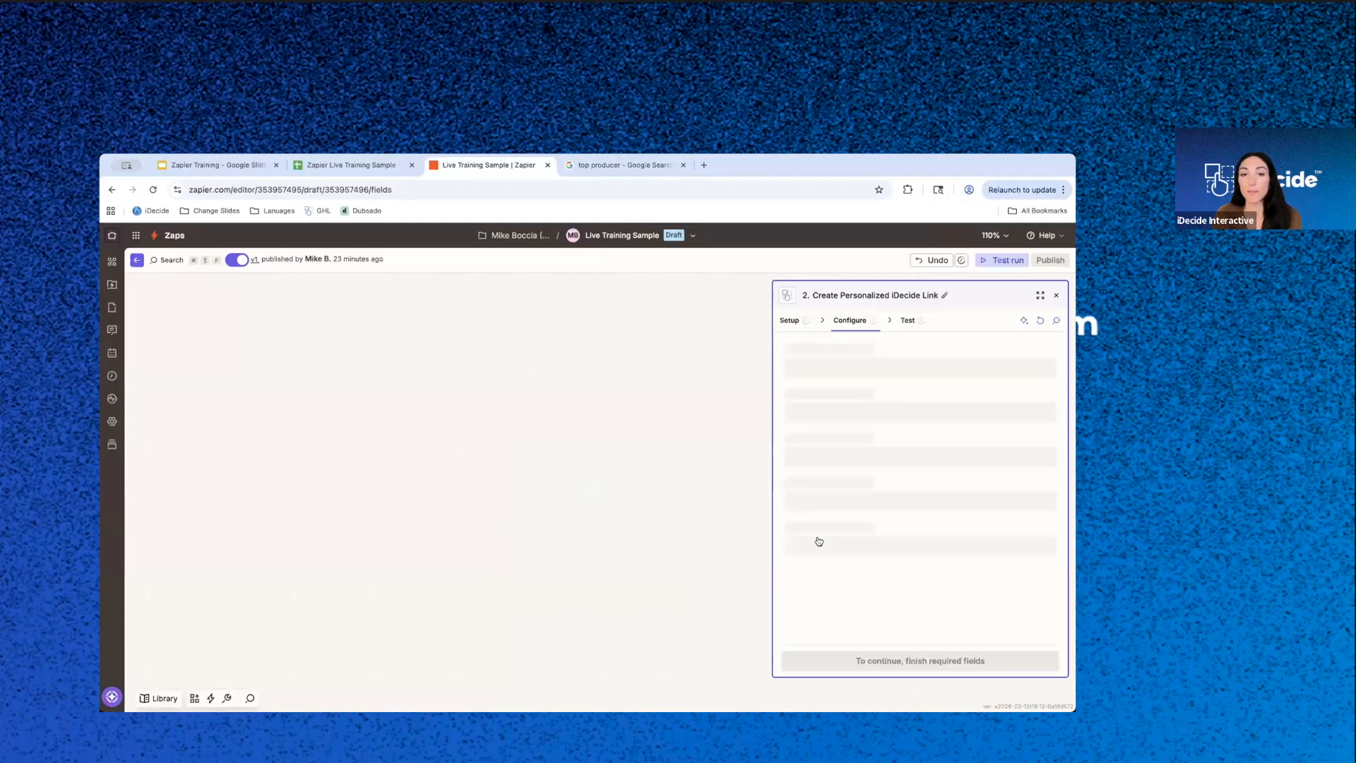
- Enter a sample contact ID in the Viewer's CRM-specific ID field of Create Personalized iDecide Link and highlight it
click(823, 492)
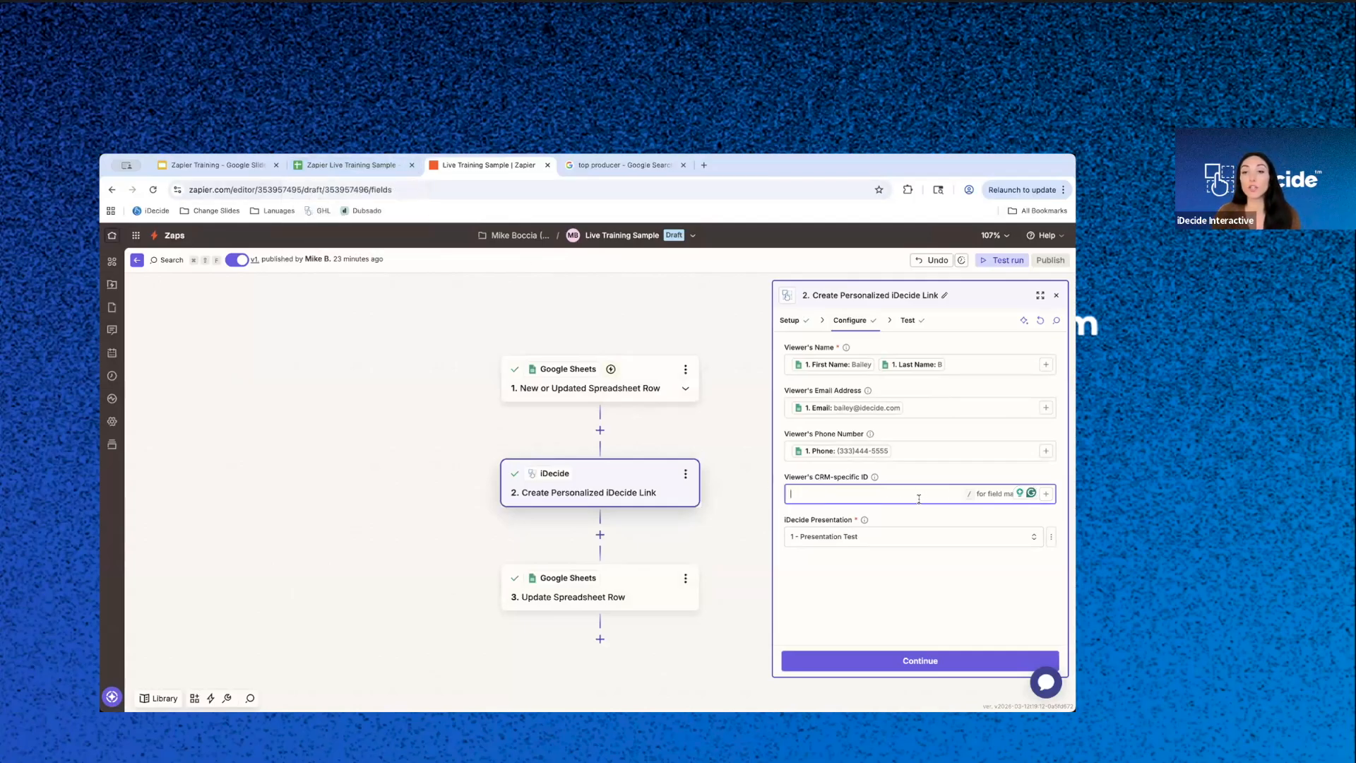
text(HUB)
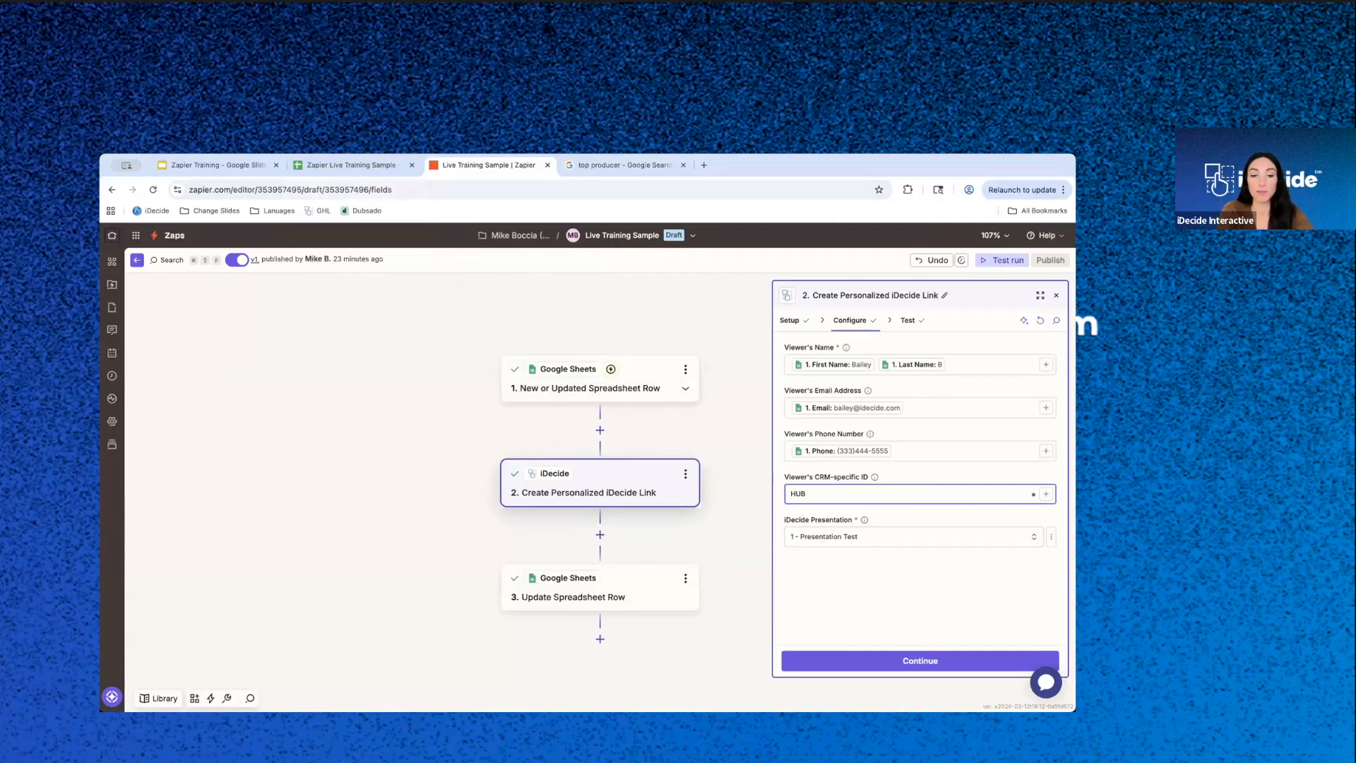
text(122334)
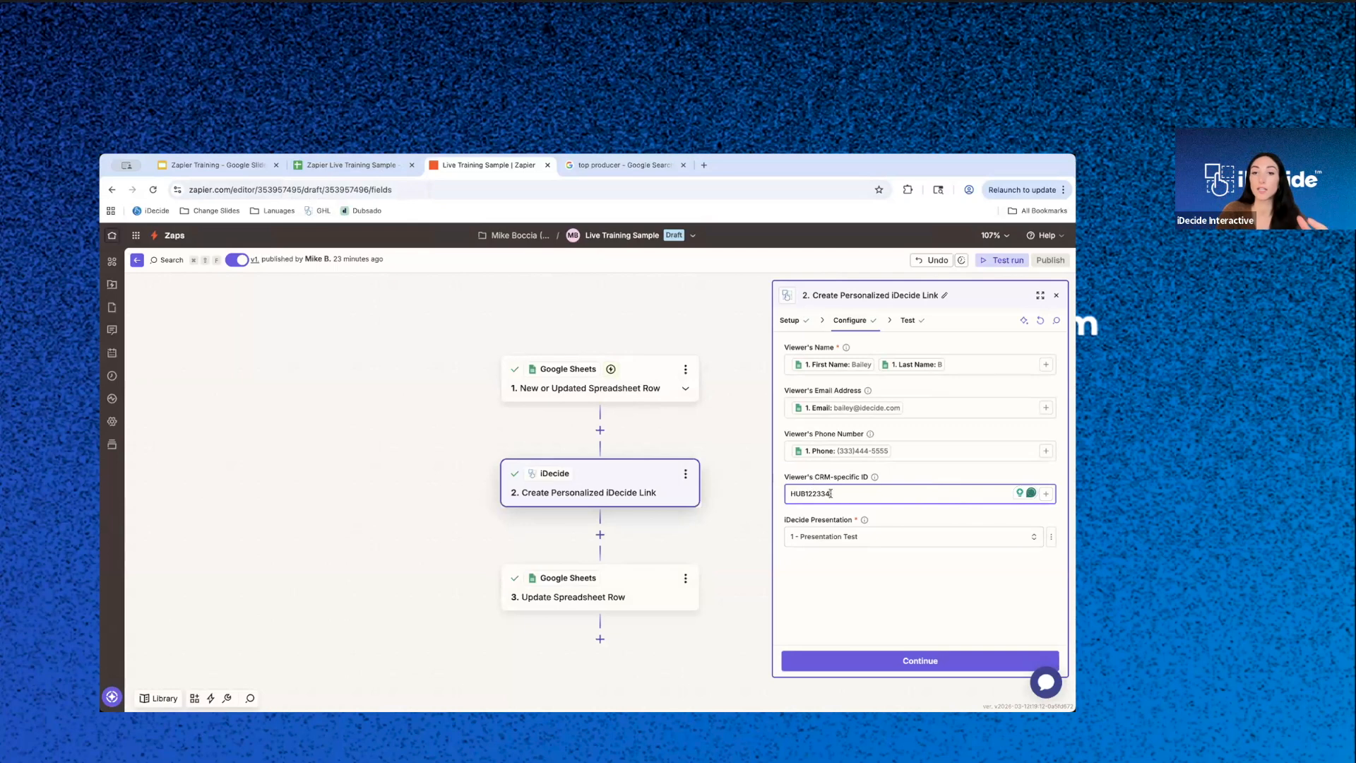
drag(831, 492, 774, 491)
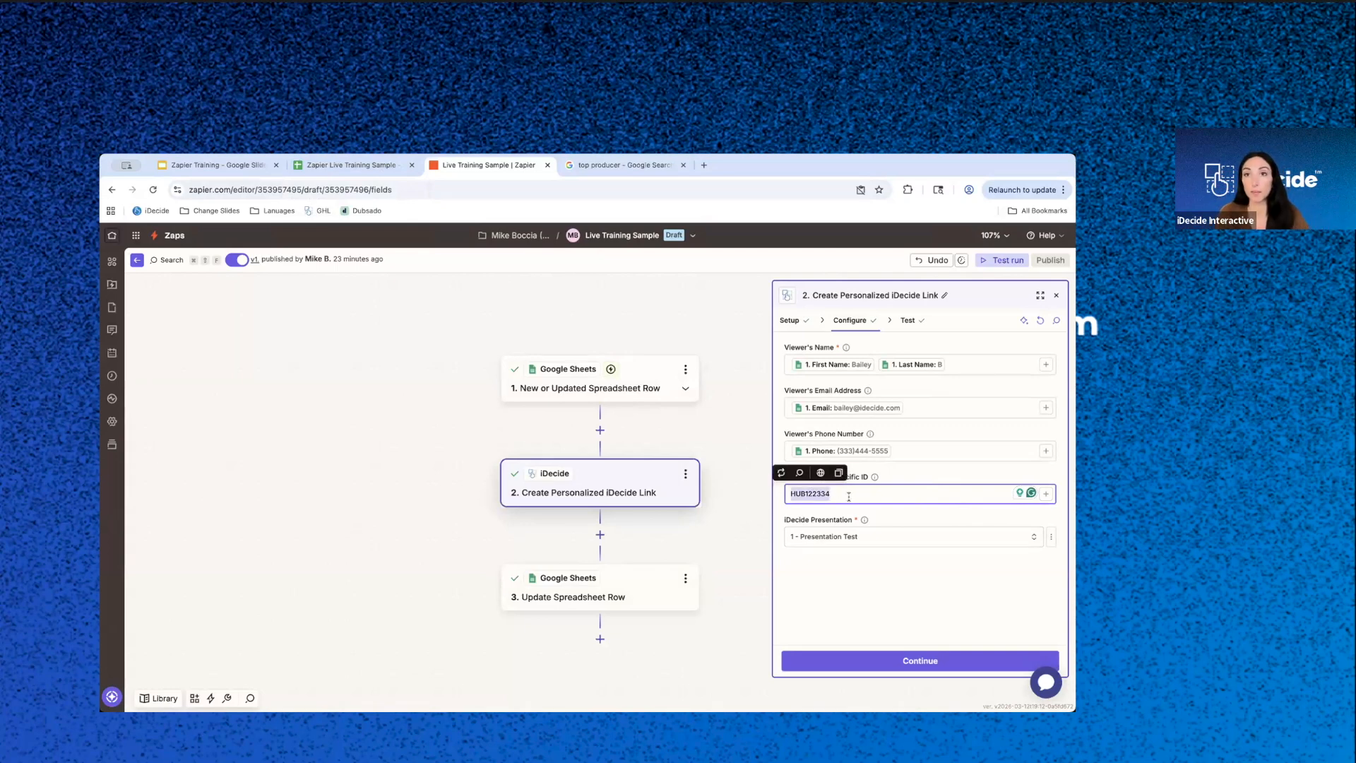
click(892, 477)
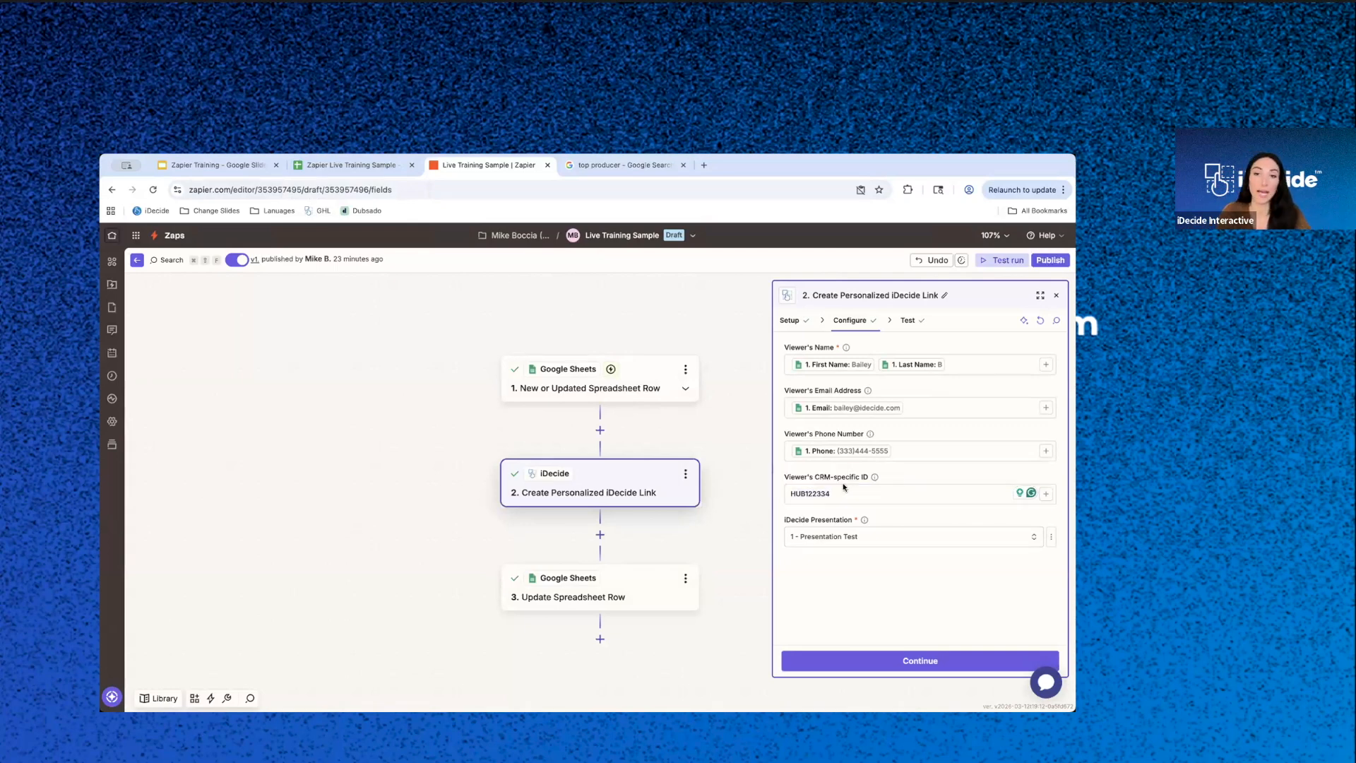
double_click(835, 492)
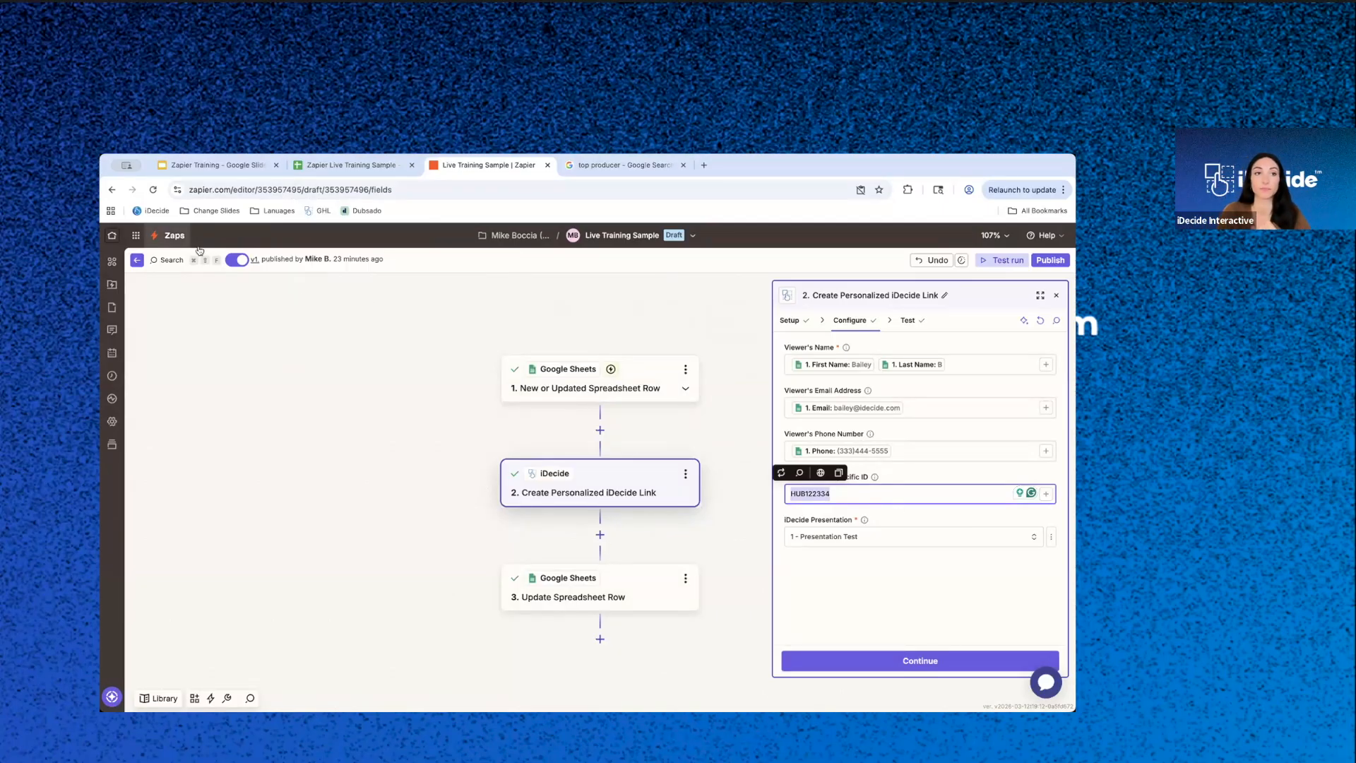
- Look at the Untitled Zap and Send Link - Live Training workflows in turn, returning to the Zaps list after each
click(170, 235)
click(621, 362)
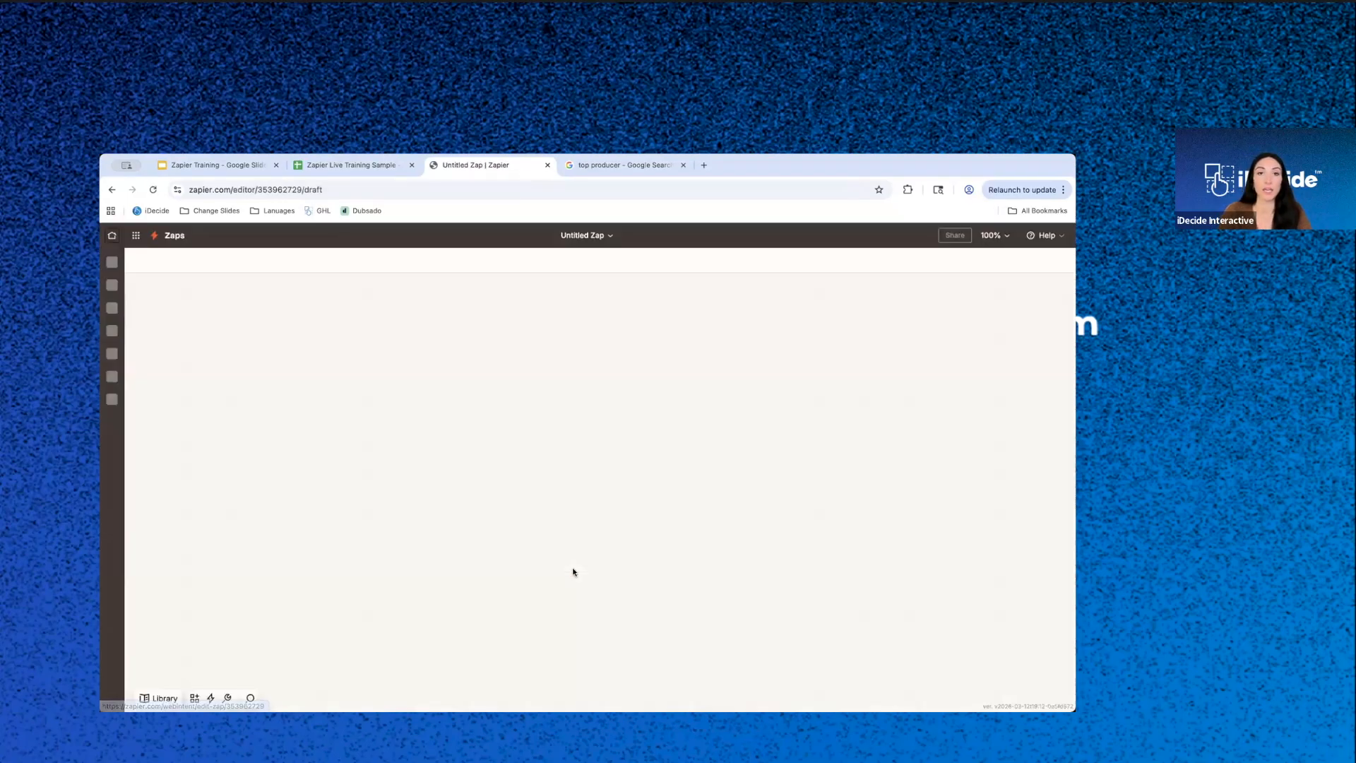
click(173, 236)
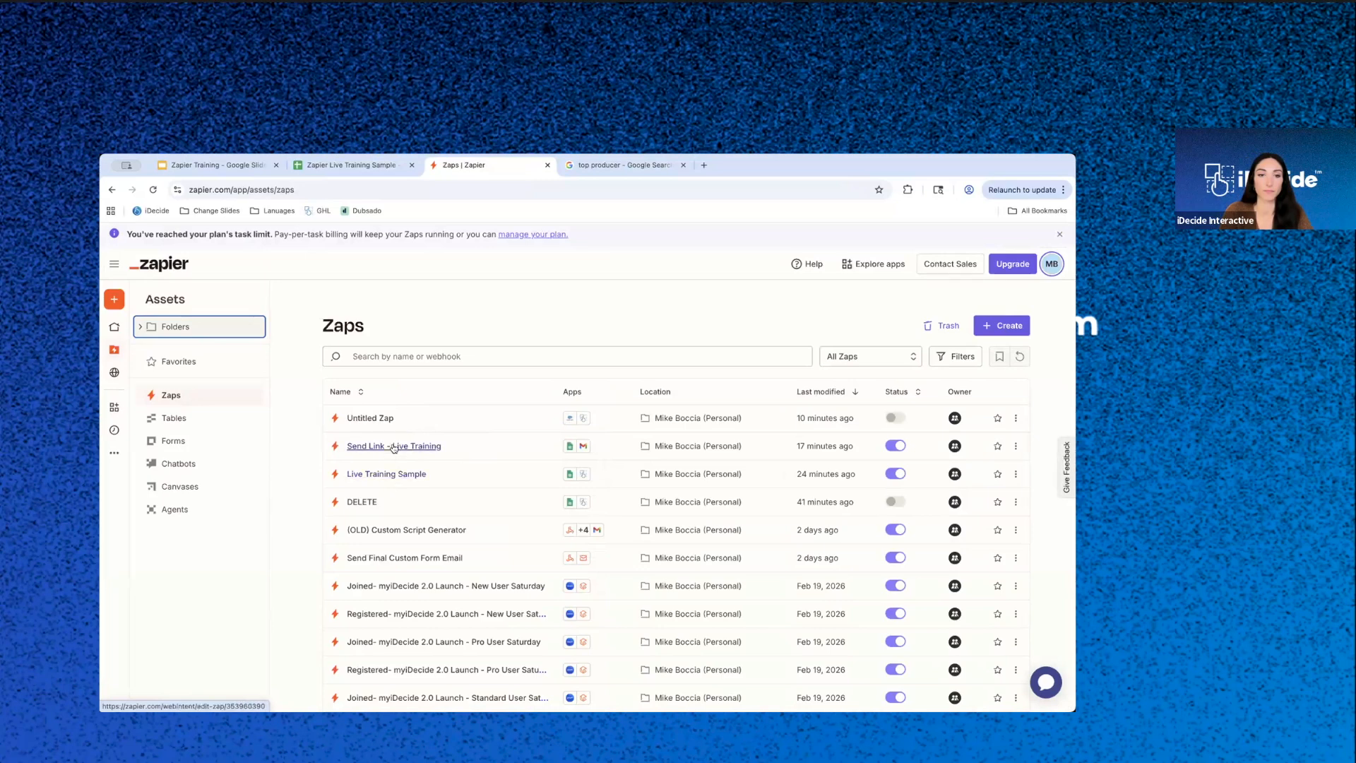
click(393, 447)
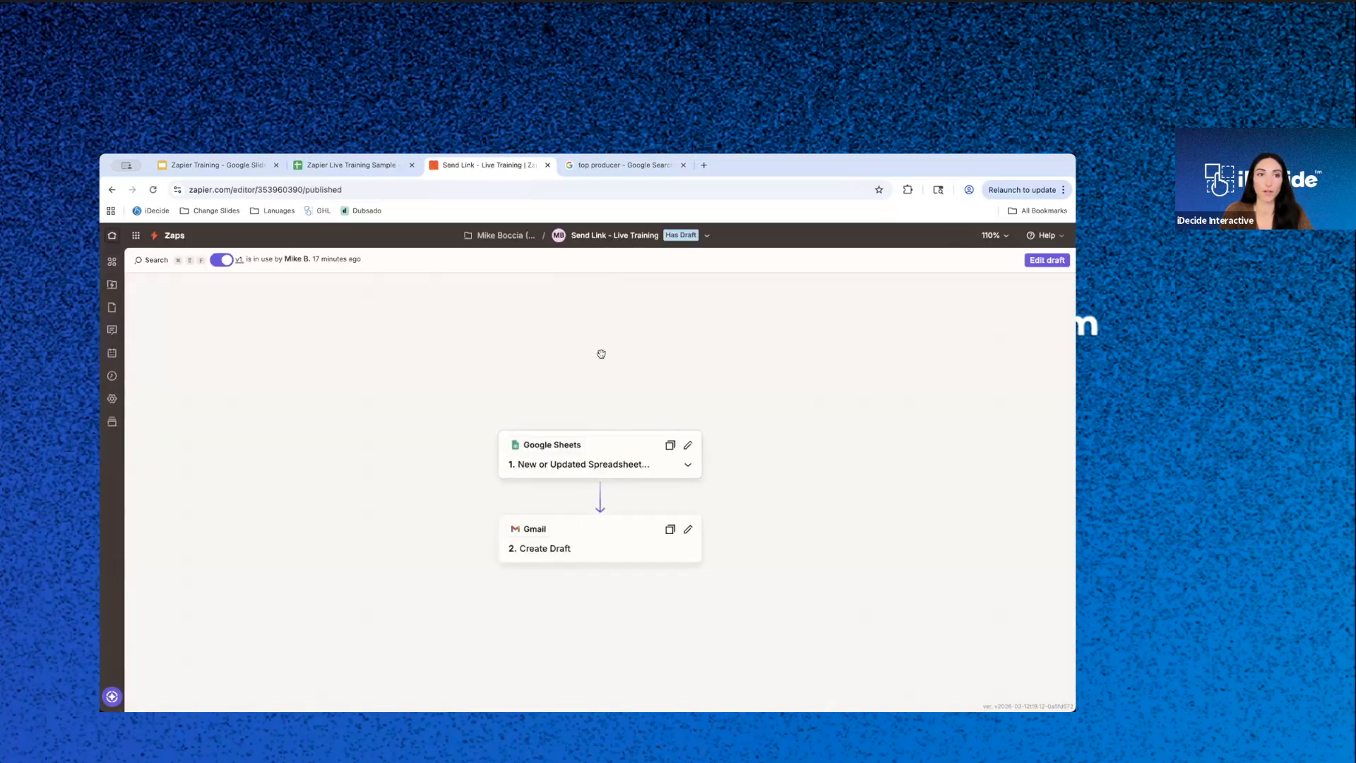
click(174, 235)
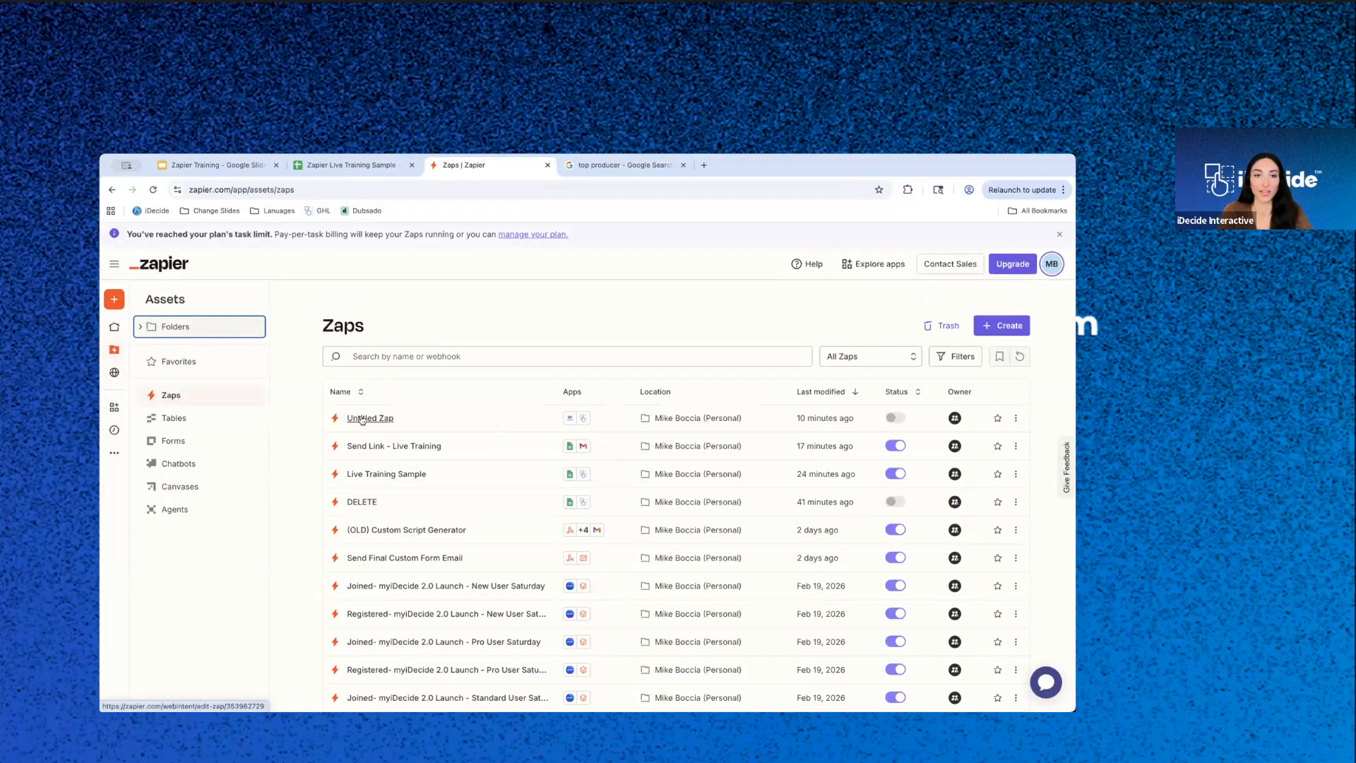
click(452, 424)
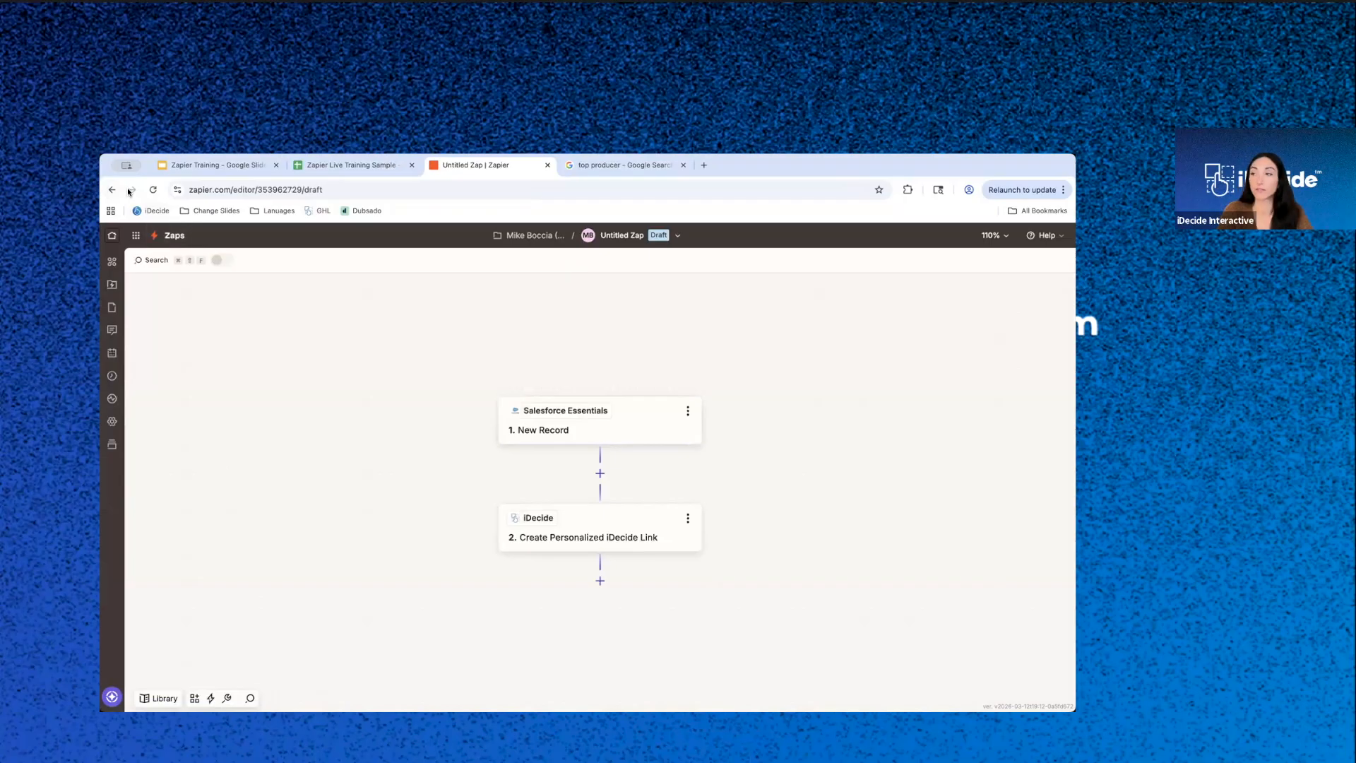
click(178, 235)
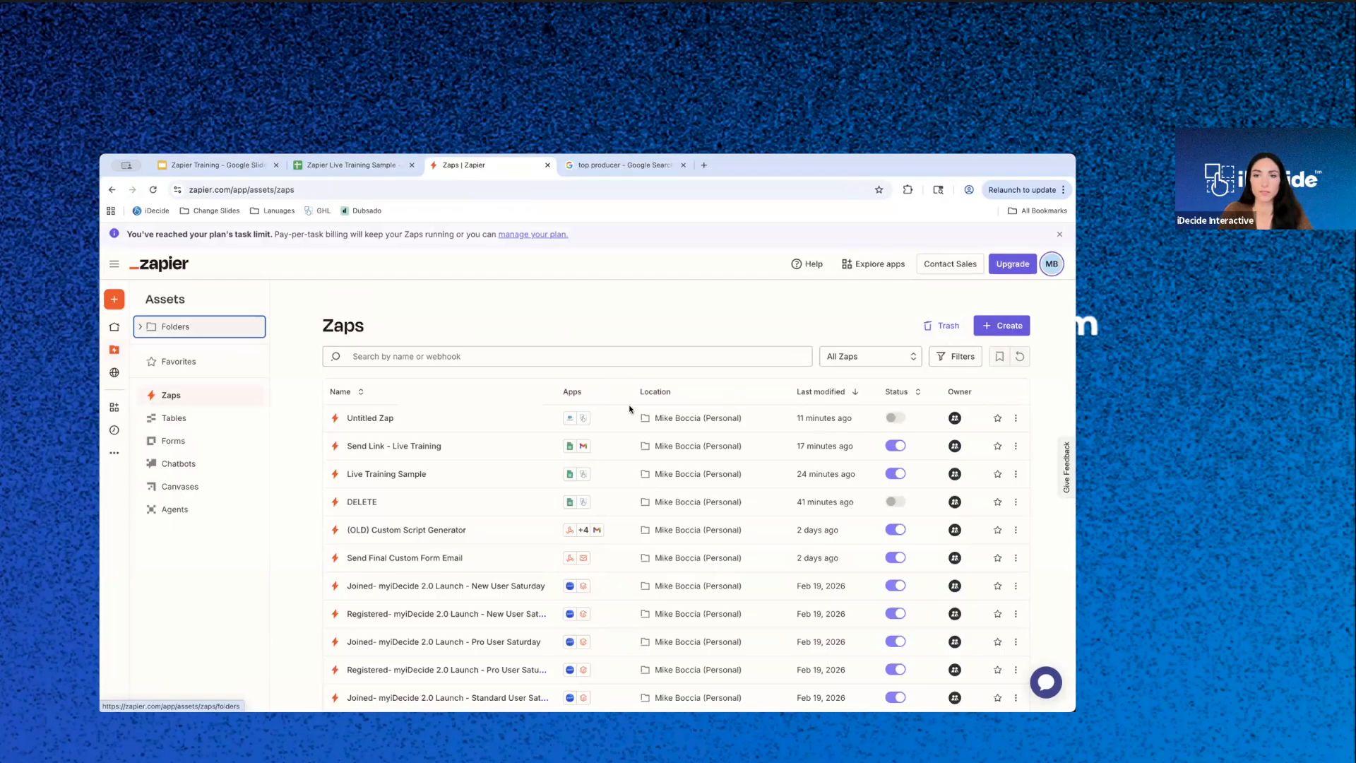
- Look through the Zaps list and reopen Untitled Zap to view its Salesforce Essentials and iDecide steps
scroll(625, 405, down, 1)
scroll(624, 404, down, 1)
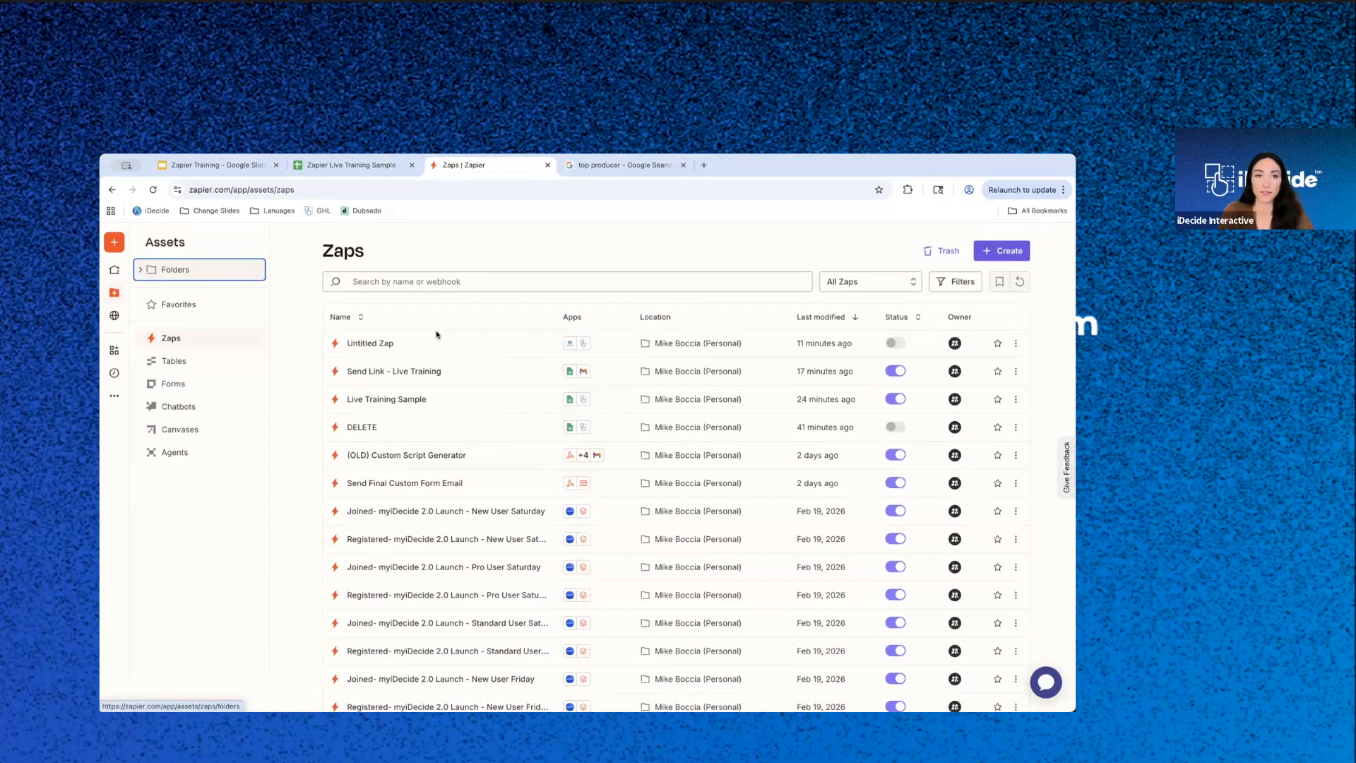
scroll(374, 349, down, 2)
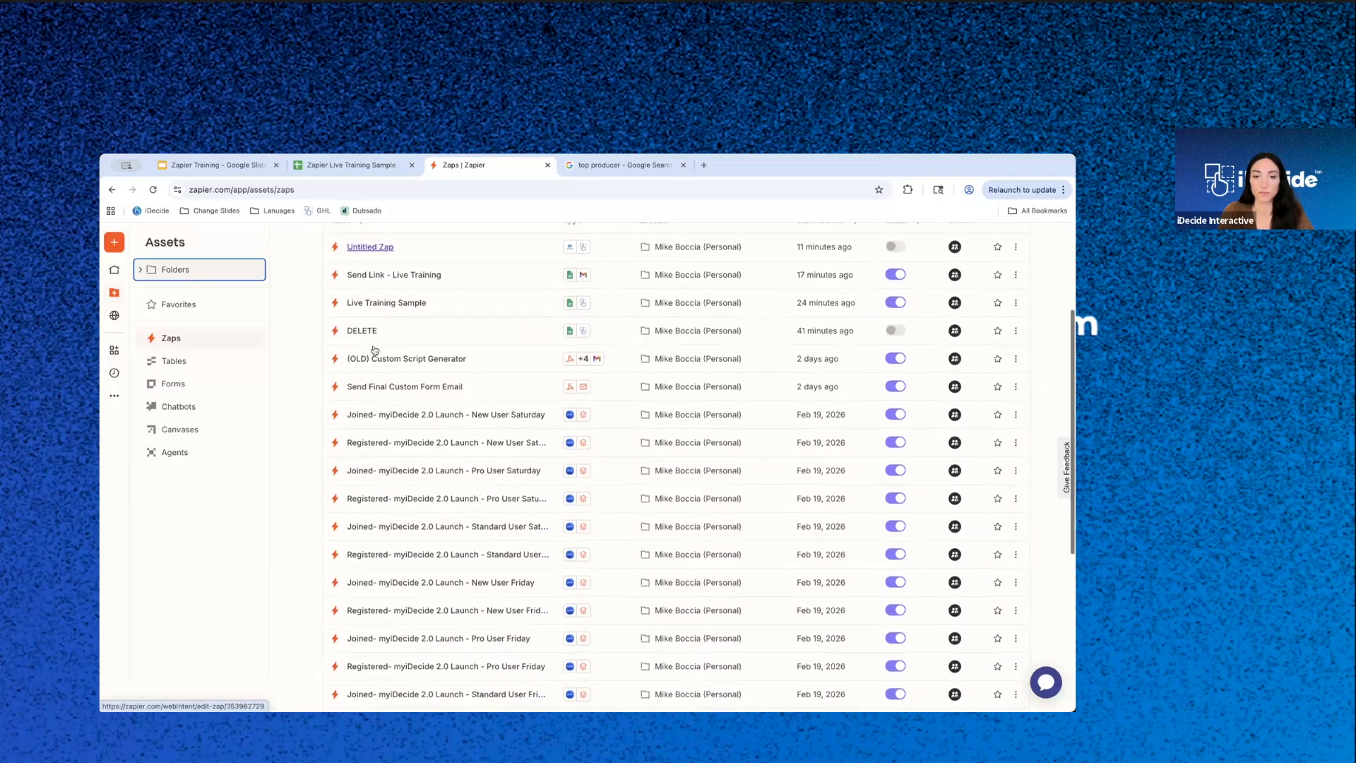
scroll(382, 396, up, 4)
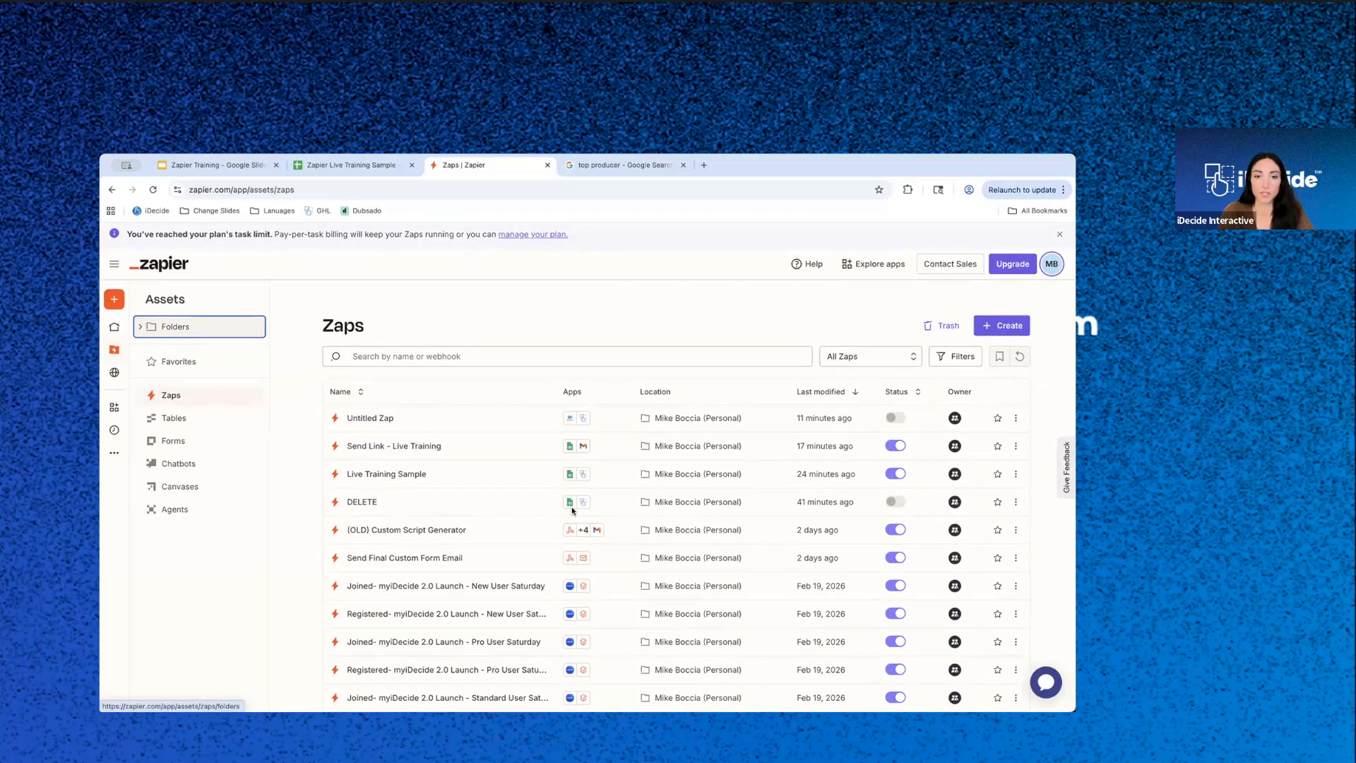
click(357, 425)
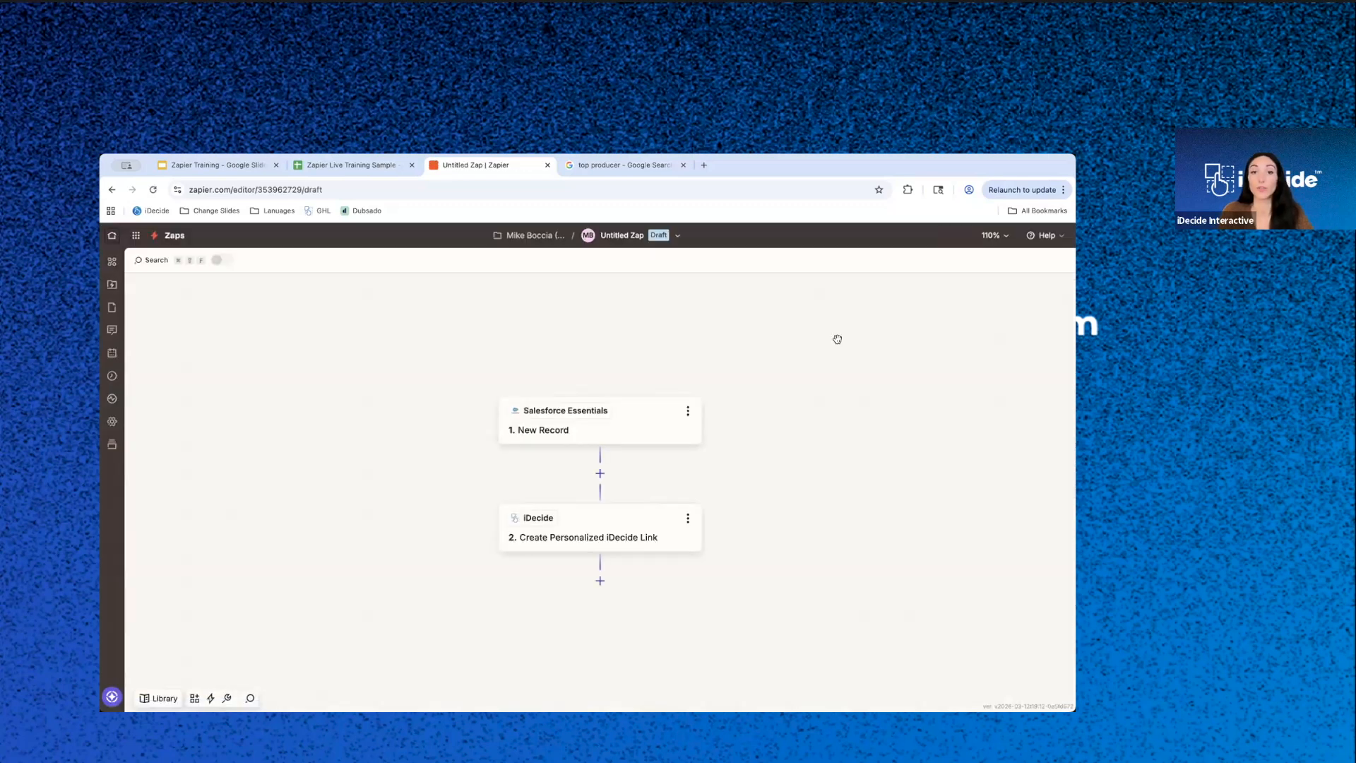
click(687, 410)
click(595, 366)
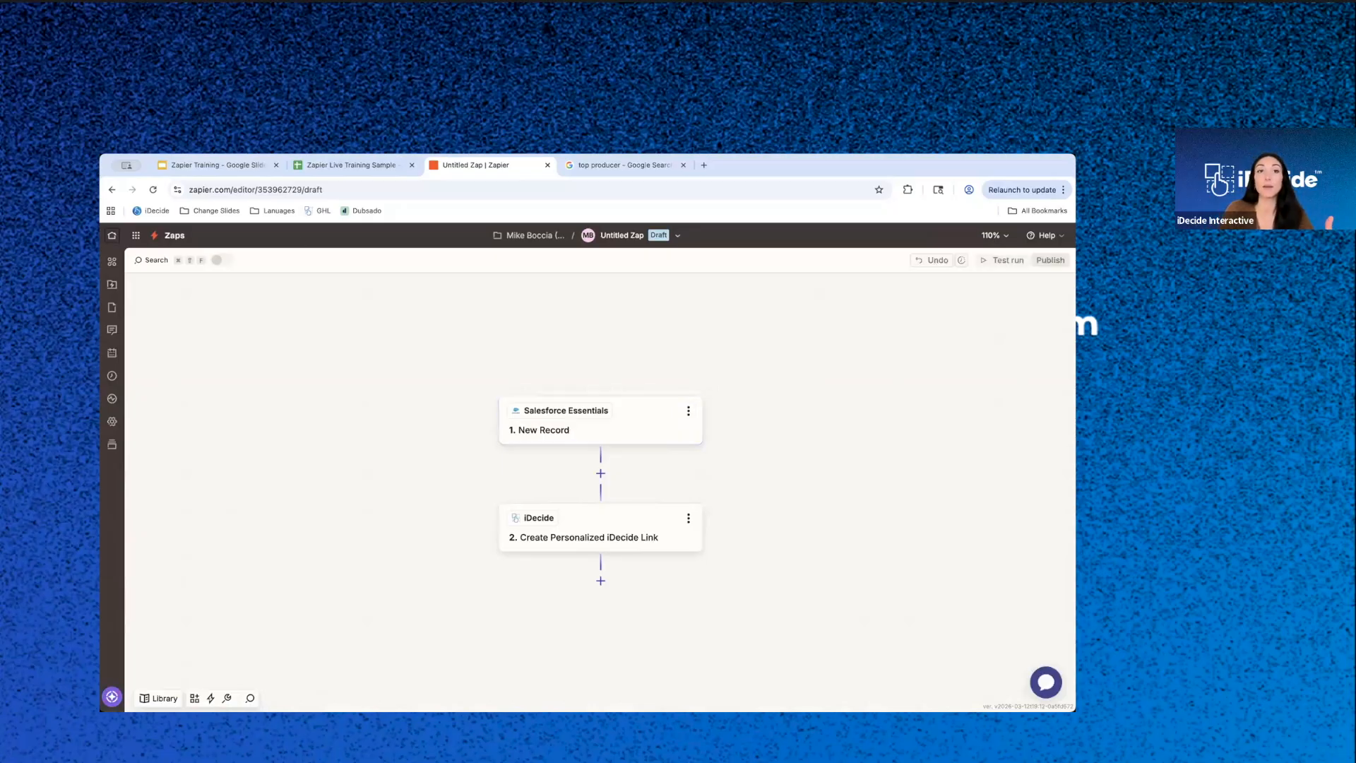
- Switch to the Zapier Live Training Sample sheet and examine the business-owner answer within the Choices cell of row 6
click(351, 165)
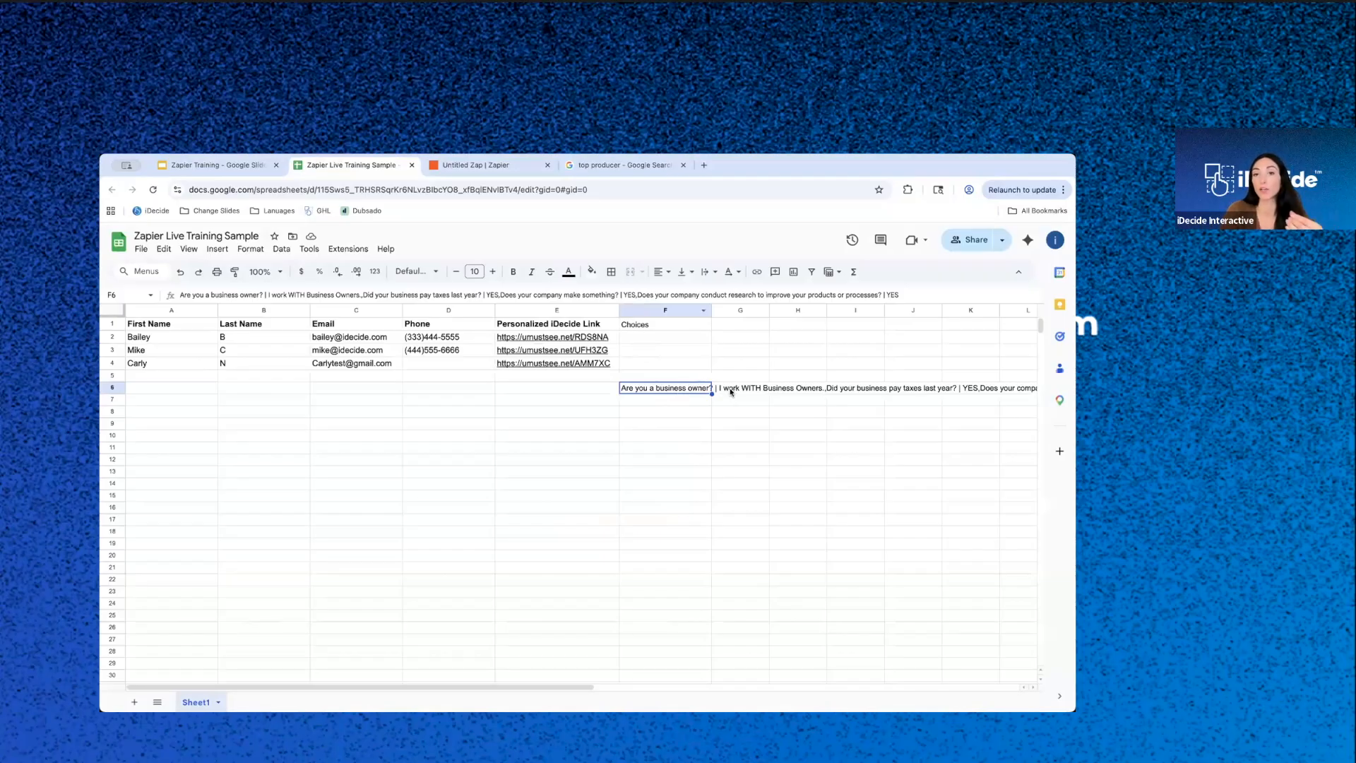
drag(269, 294, 360, 293)
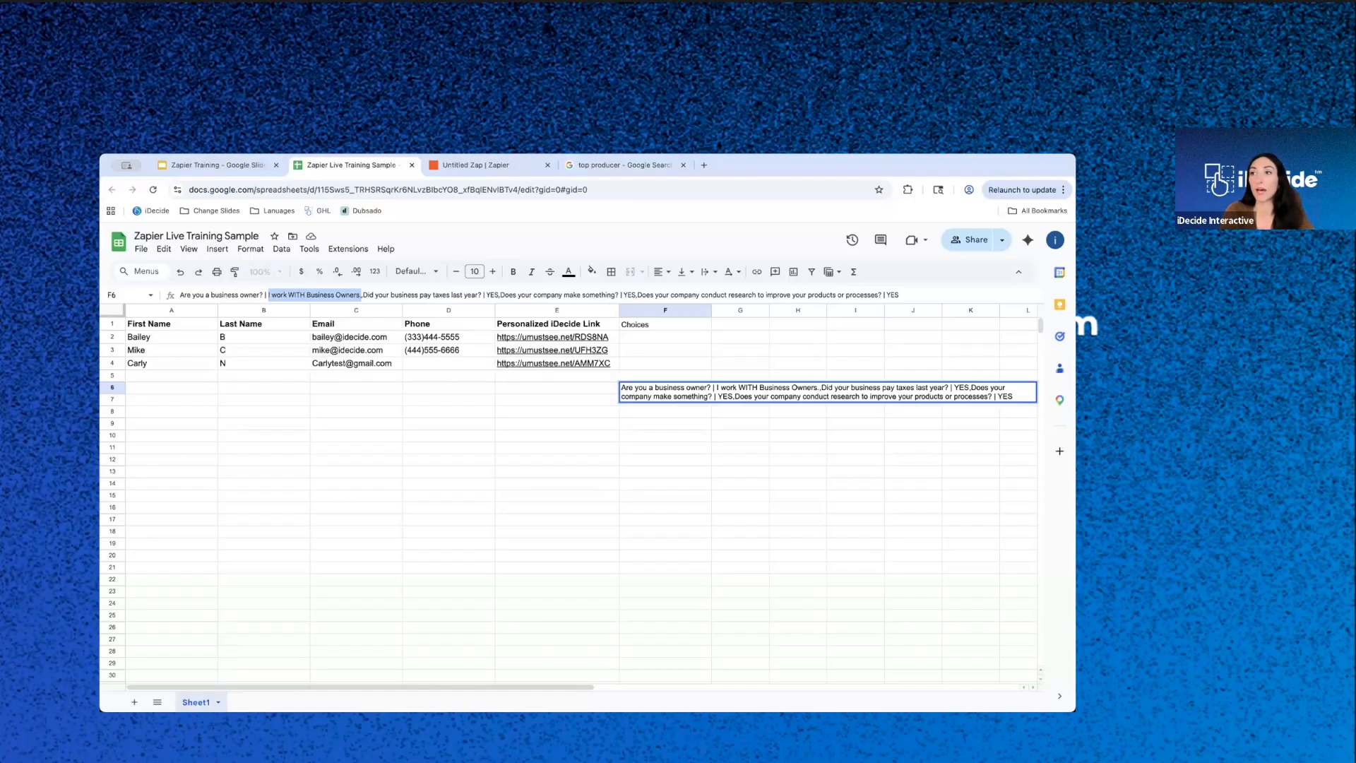
click(672, 448)
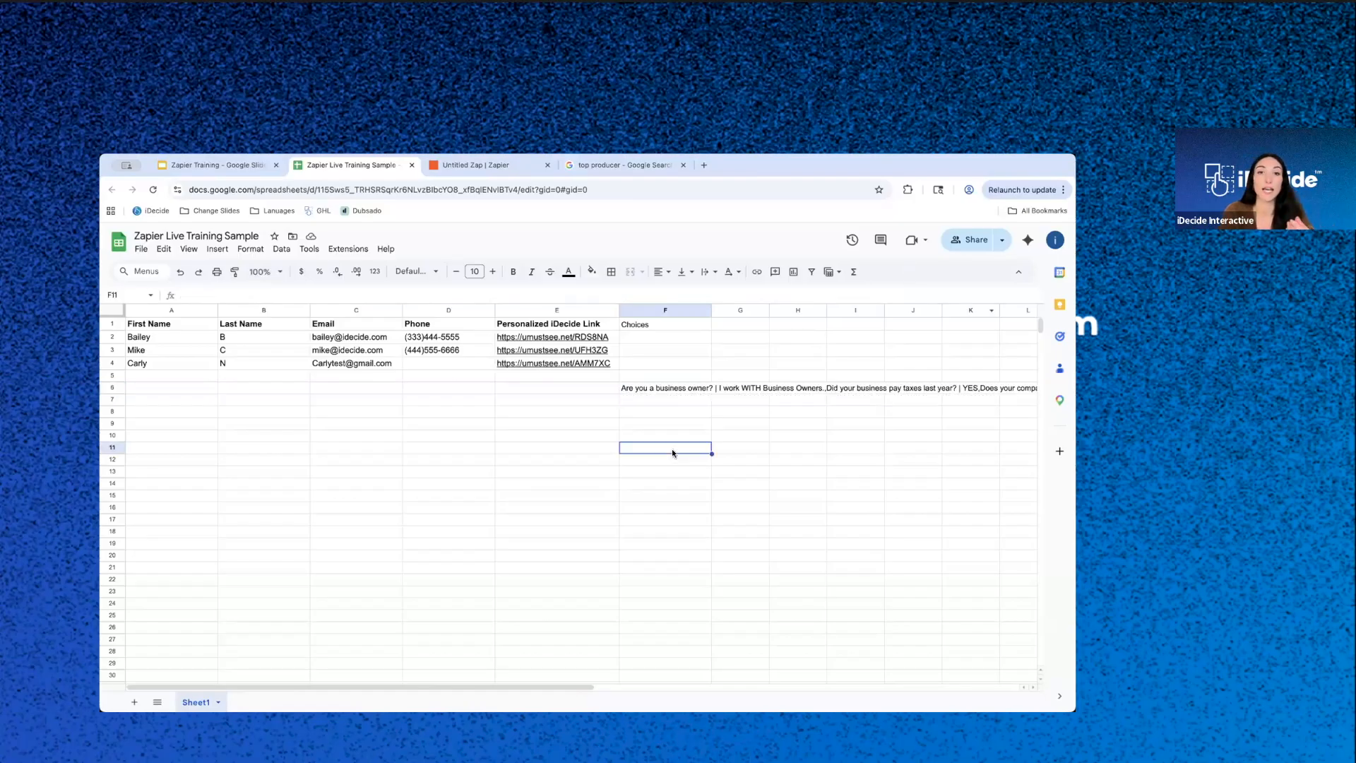
click(663, 385)
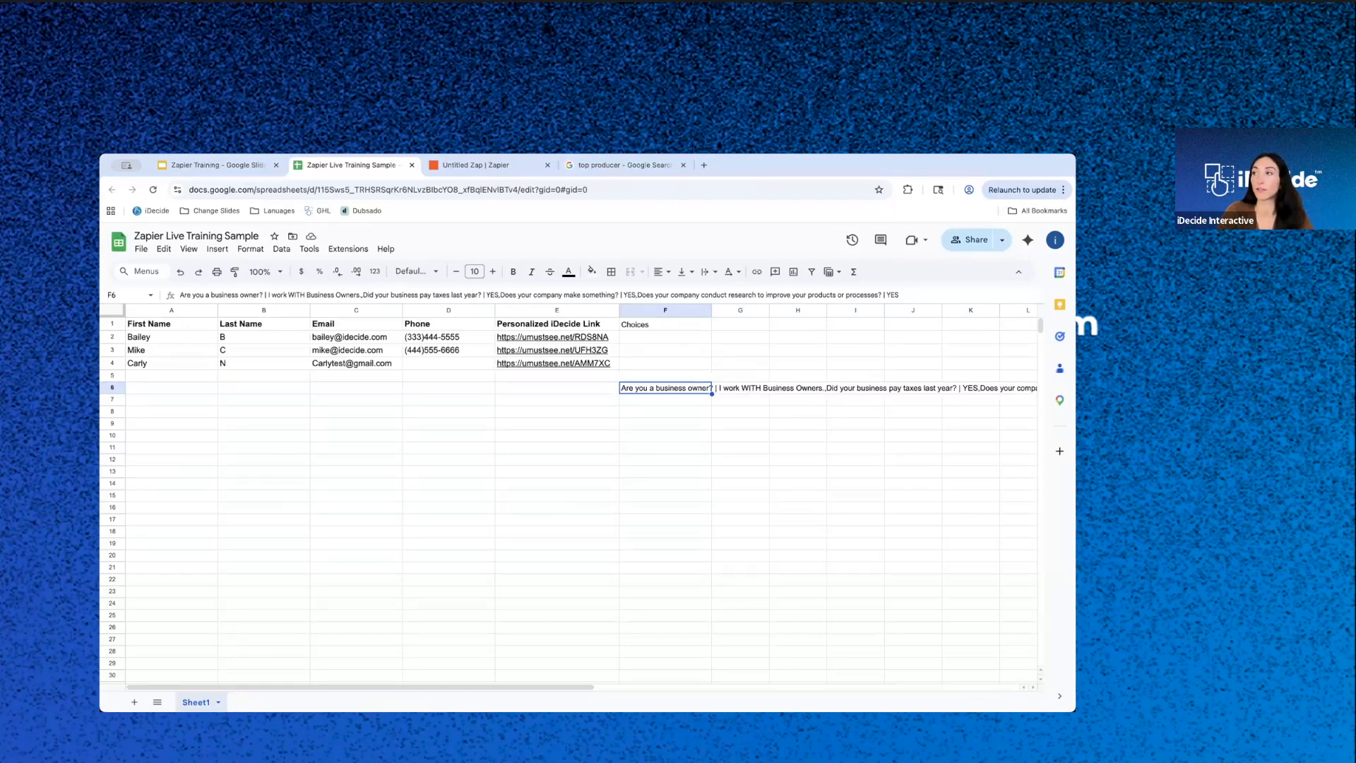
- Switch to the Zapier Training presentation, show slide 6 and bring the remaining slides into view
click(257, 169)
click(188, 616)
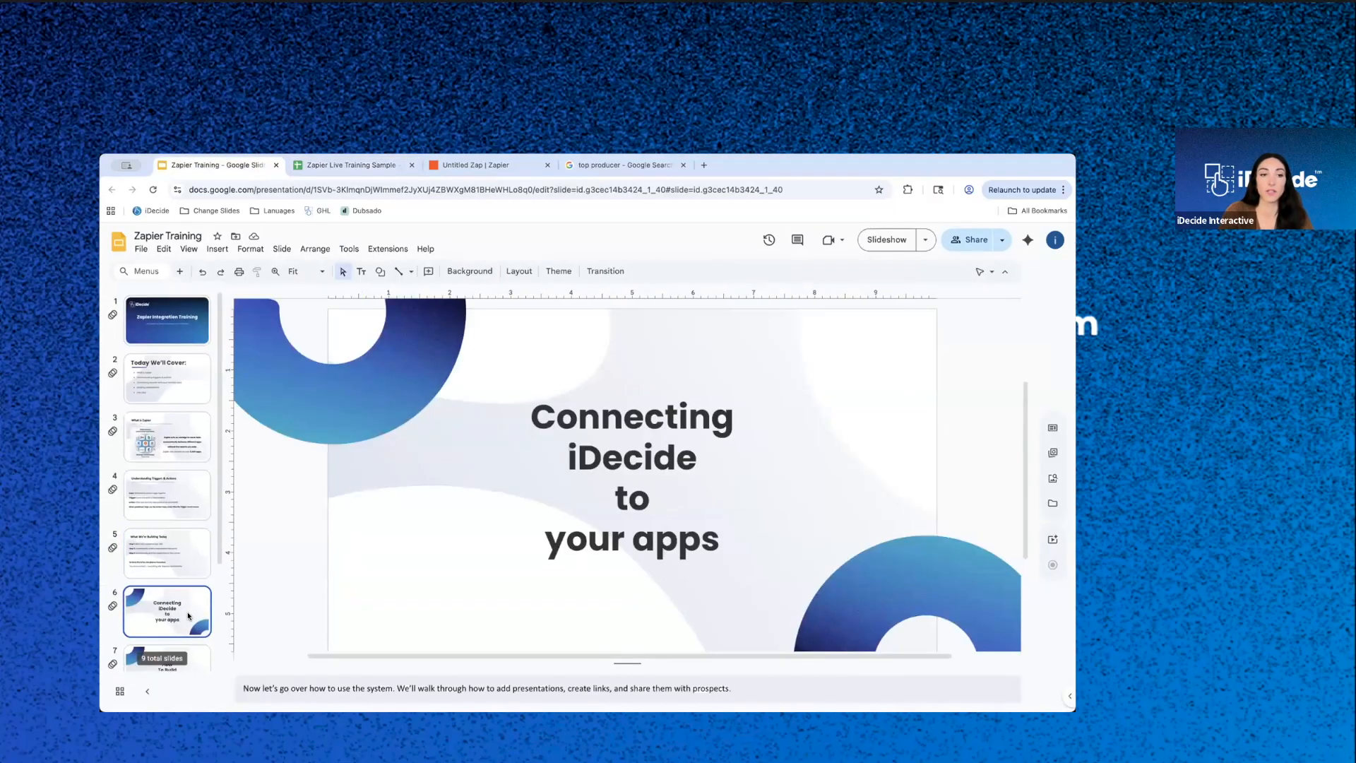
scroll(188, 616, down, 2)
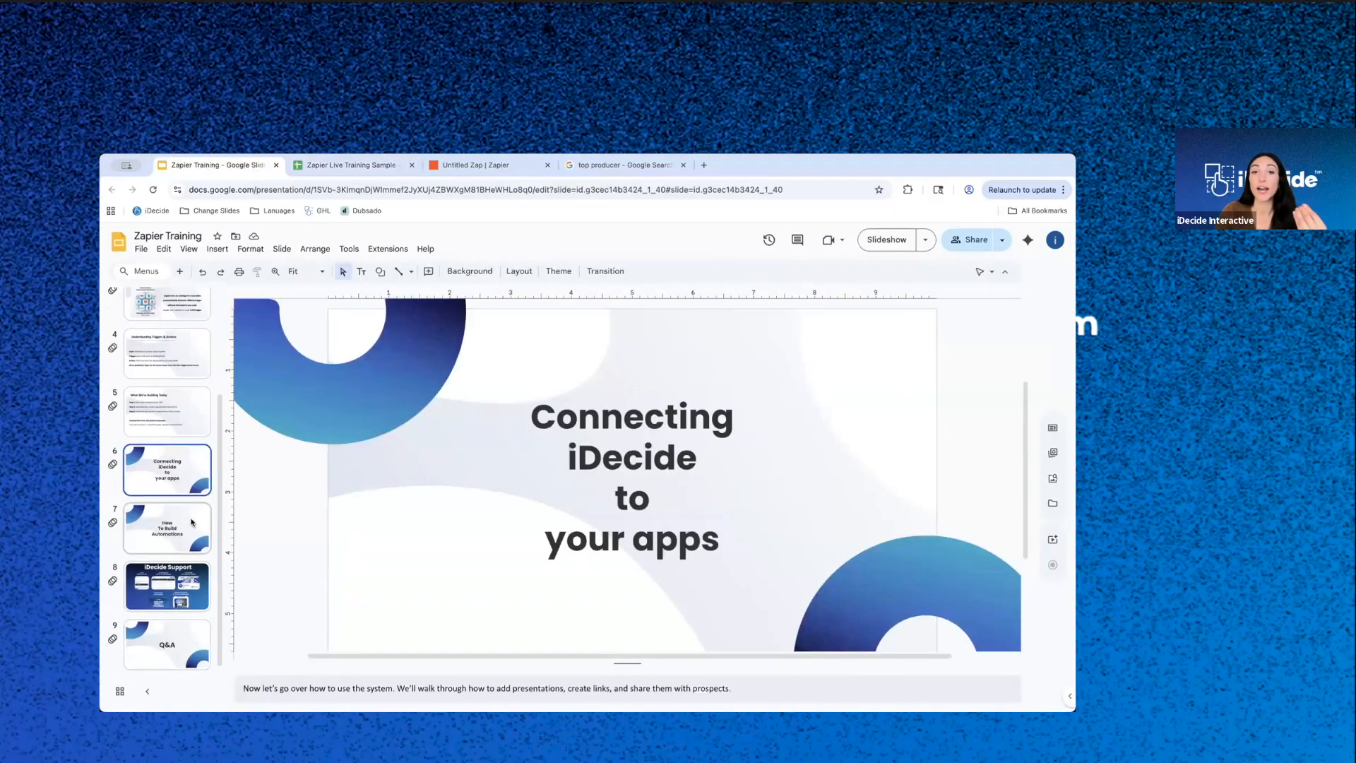